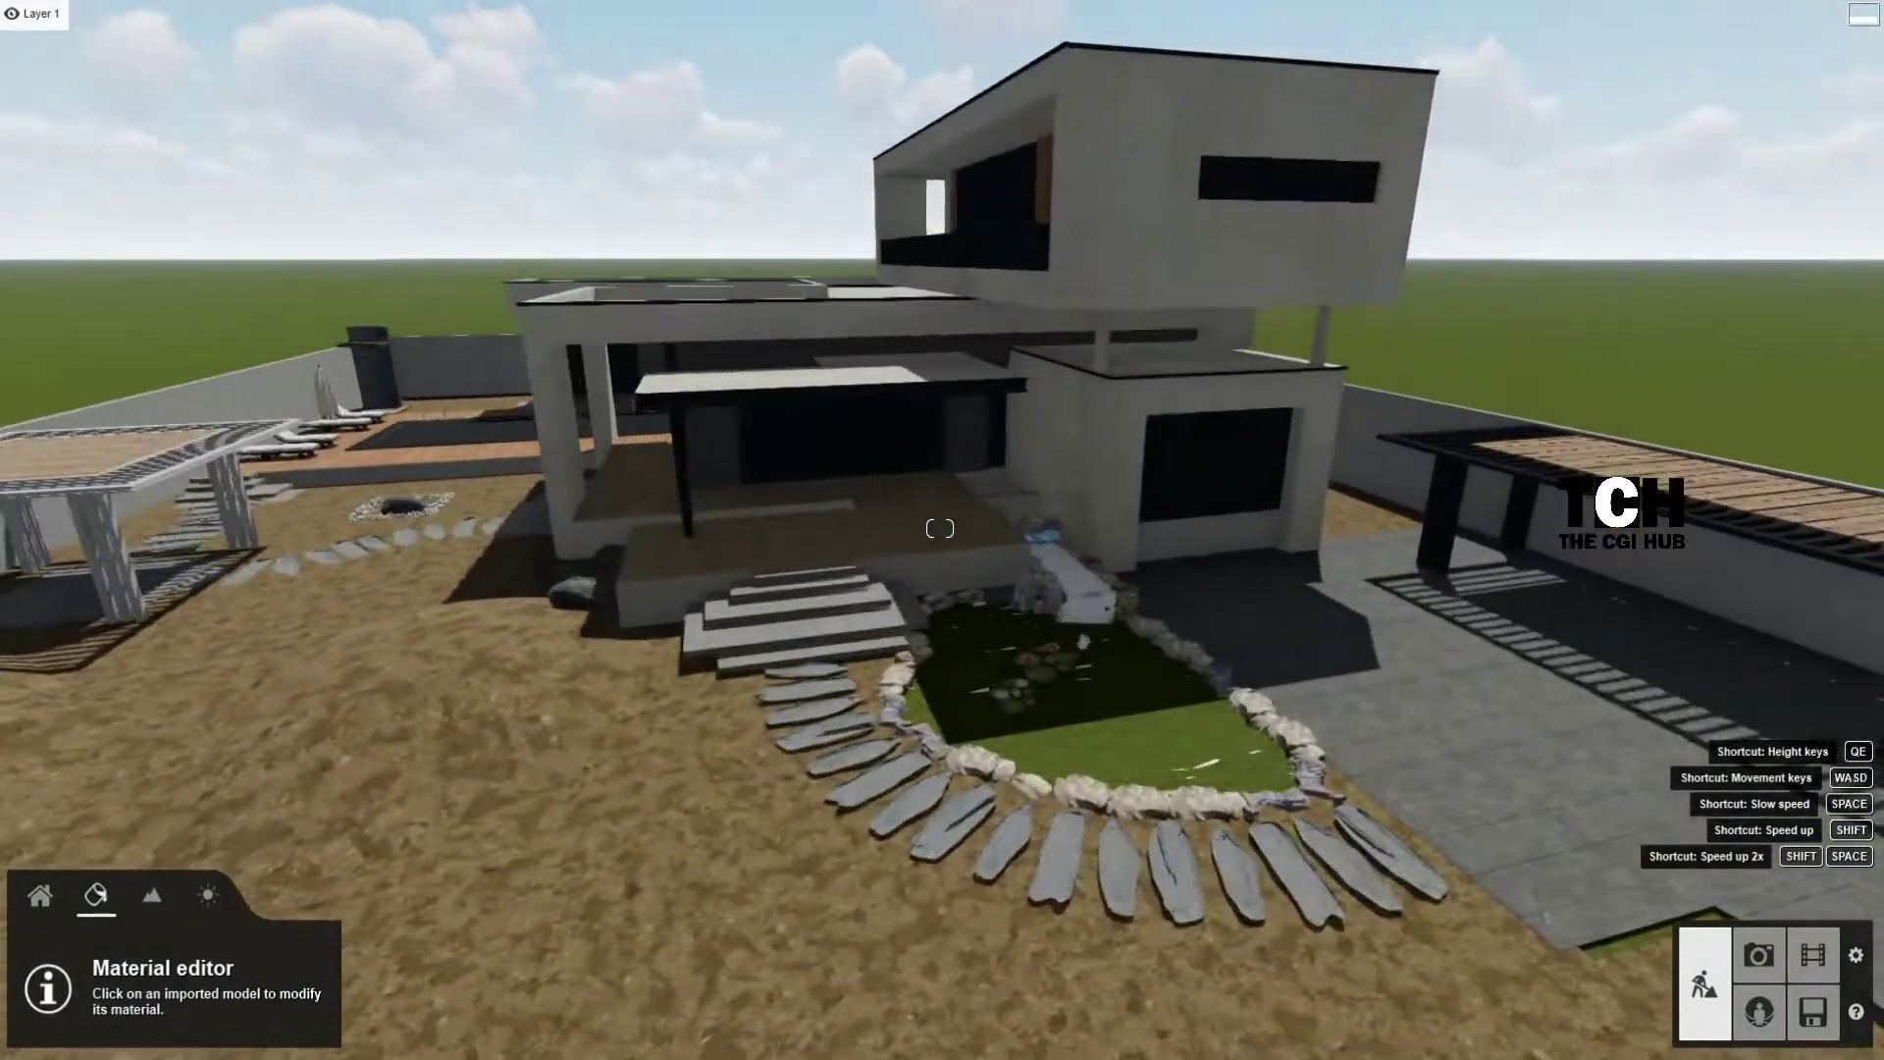
# Step: Fly in close to the pond and bring up the material library for its water surface
pyautogui.press('w')
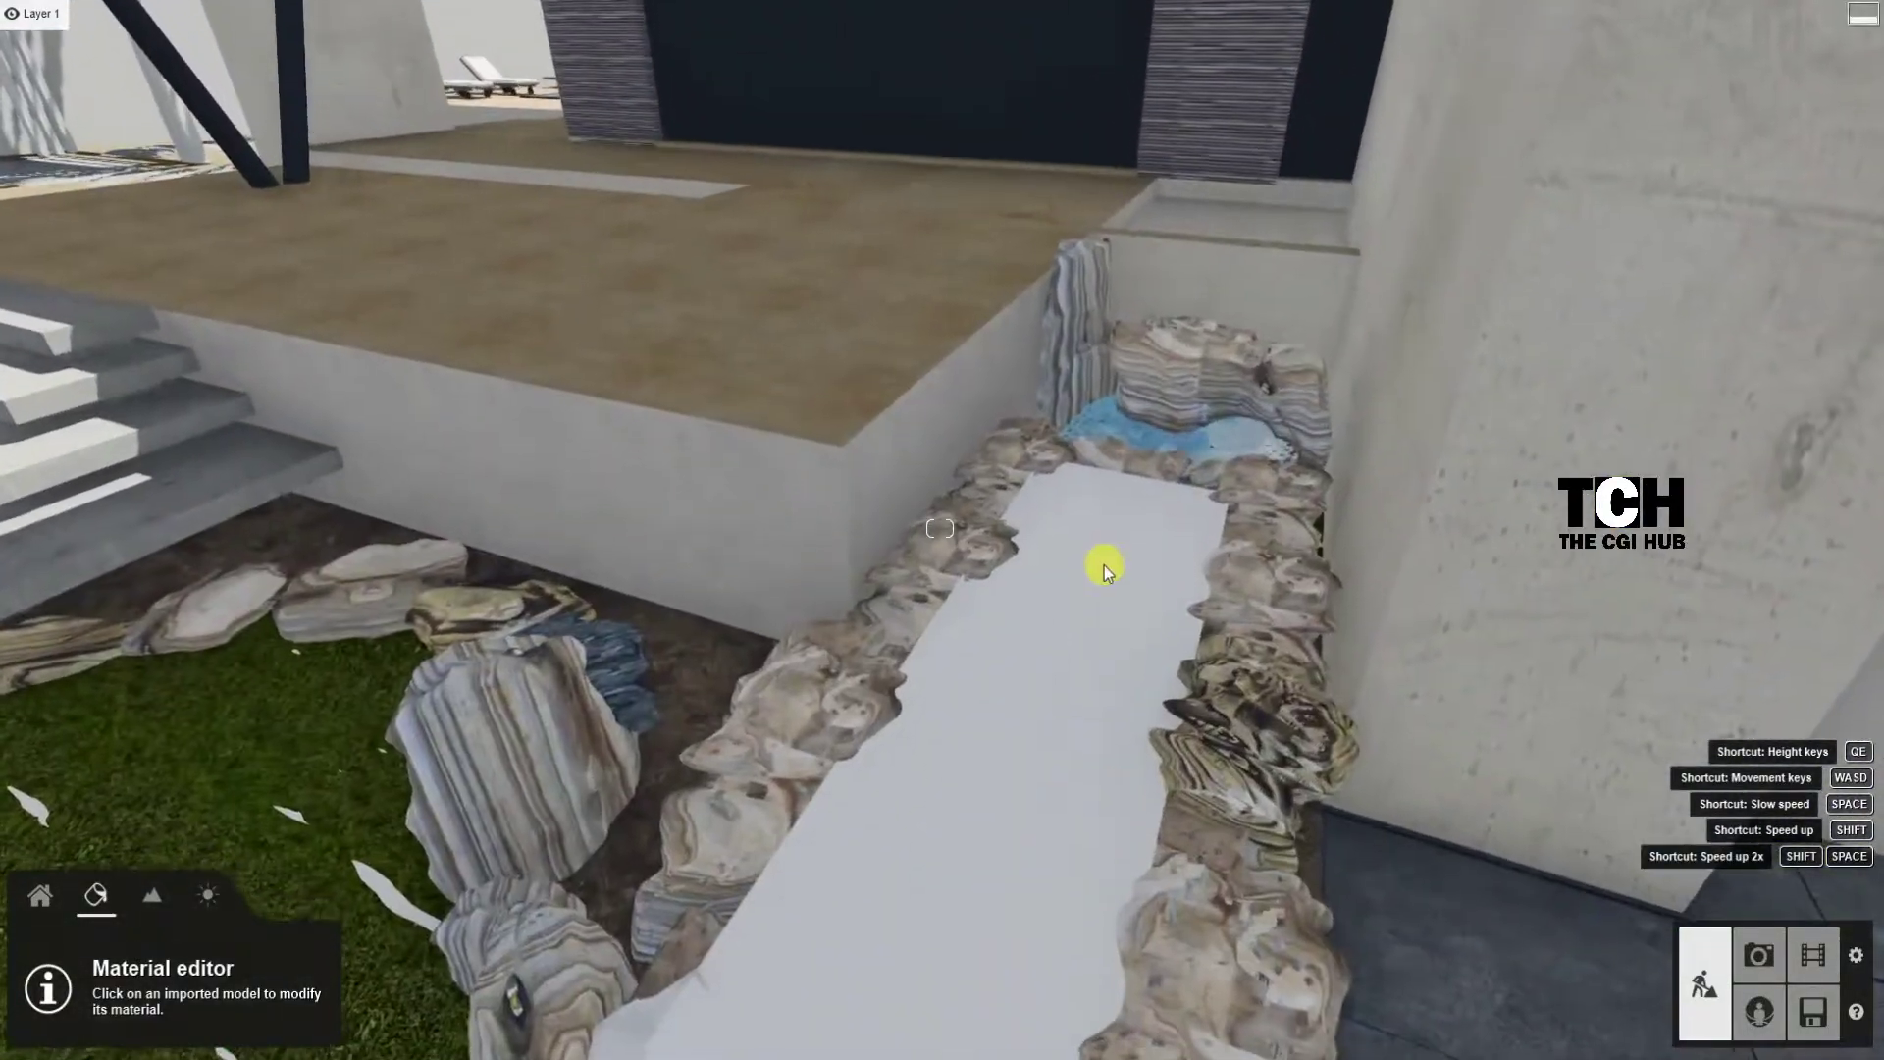
pyautogui.click(1014, 699)
# Step: Try the Water material on the pond, then replace it with Waterfall and pull back to a site overview
pyautogui.click(1103, 724)
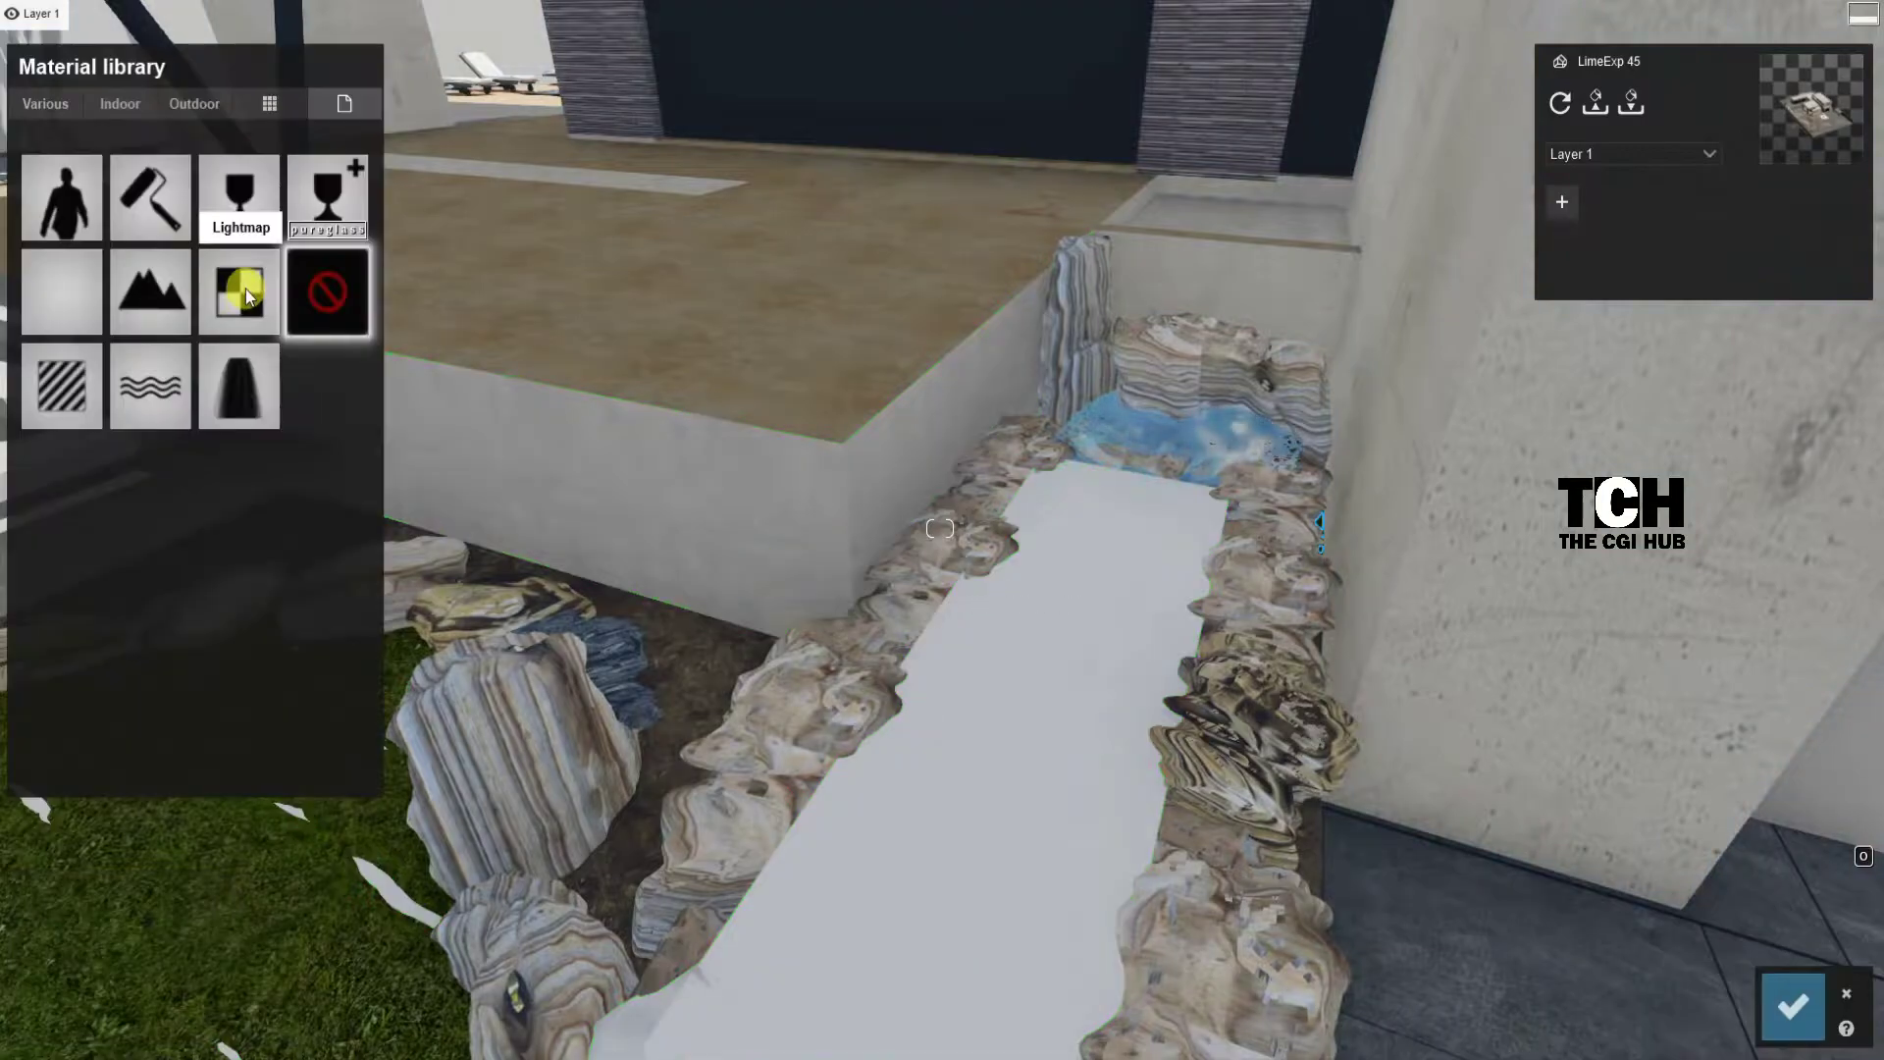
pyautogui.click(147, 380)
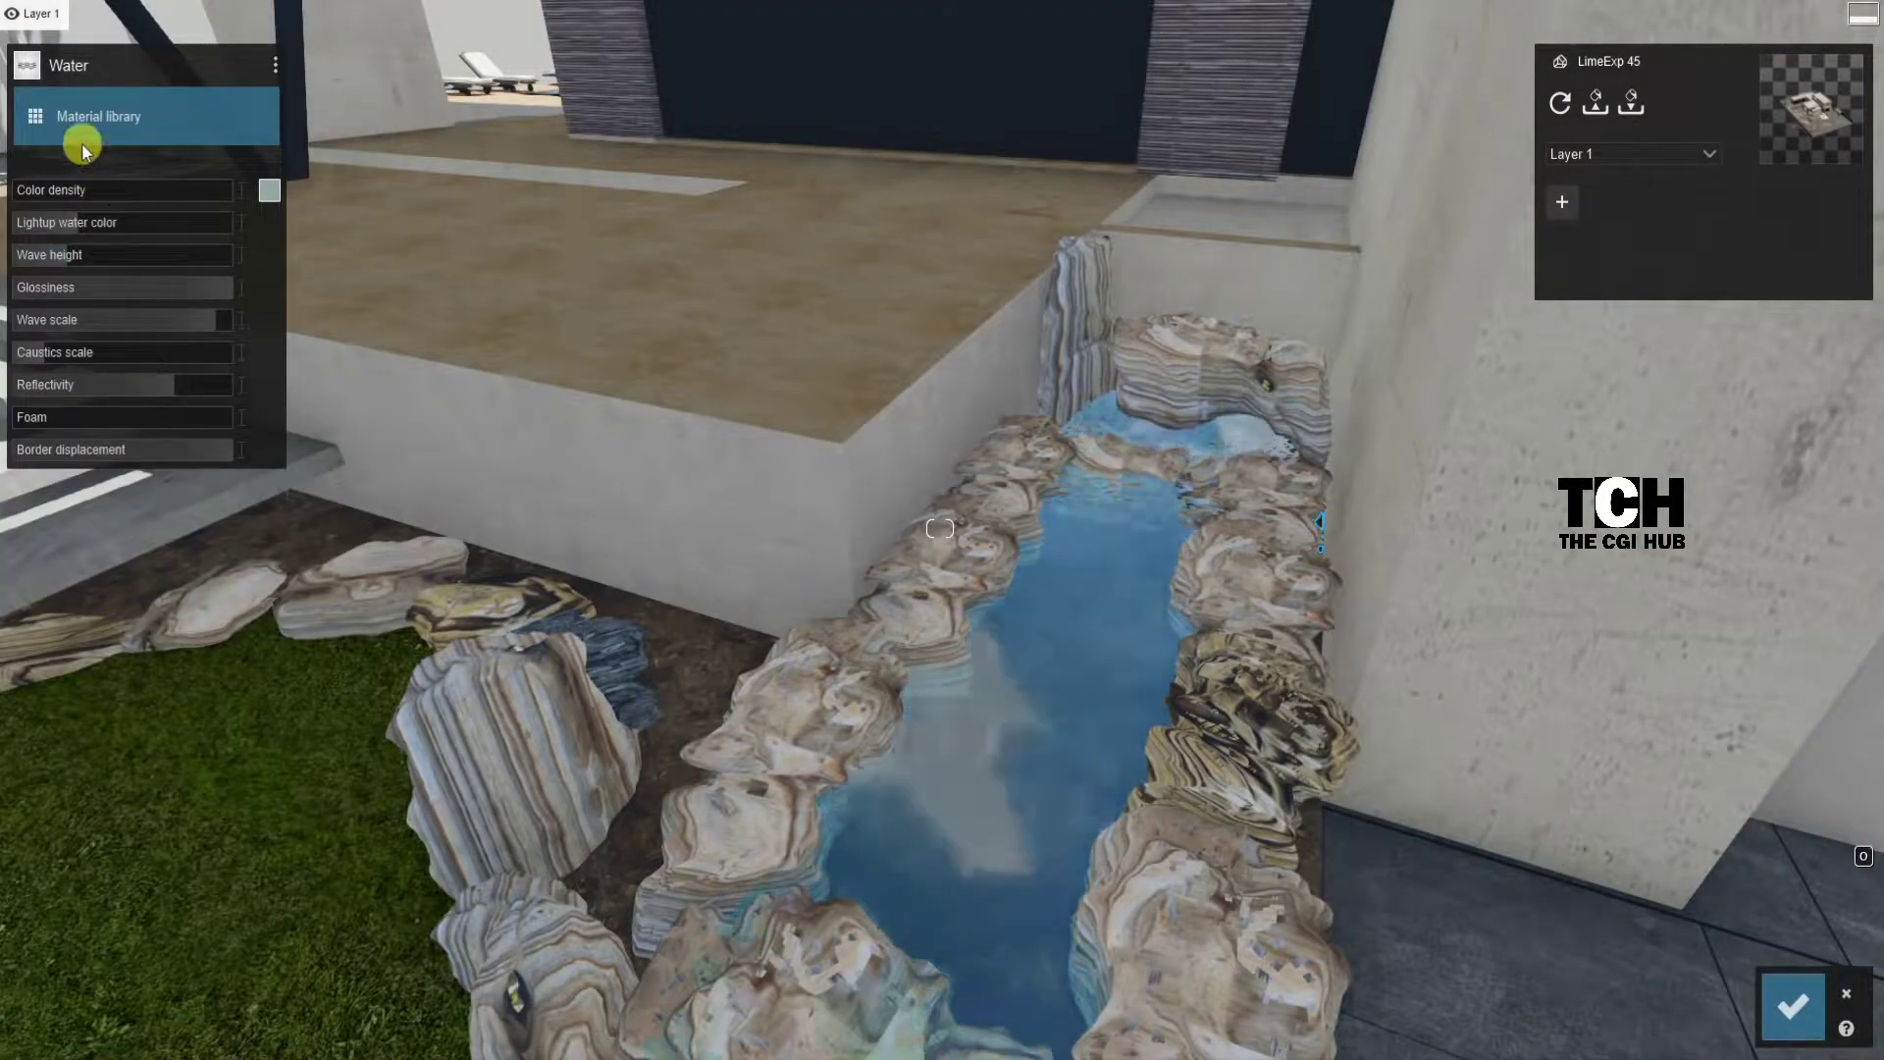
pyautogui.click(83, 147)
pyautogui.click(215, 505)
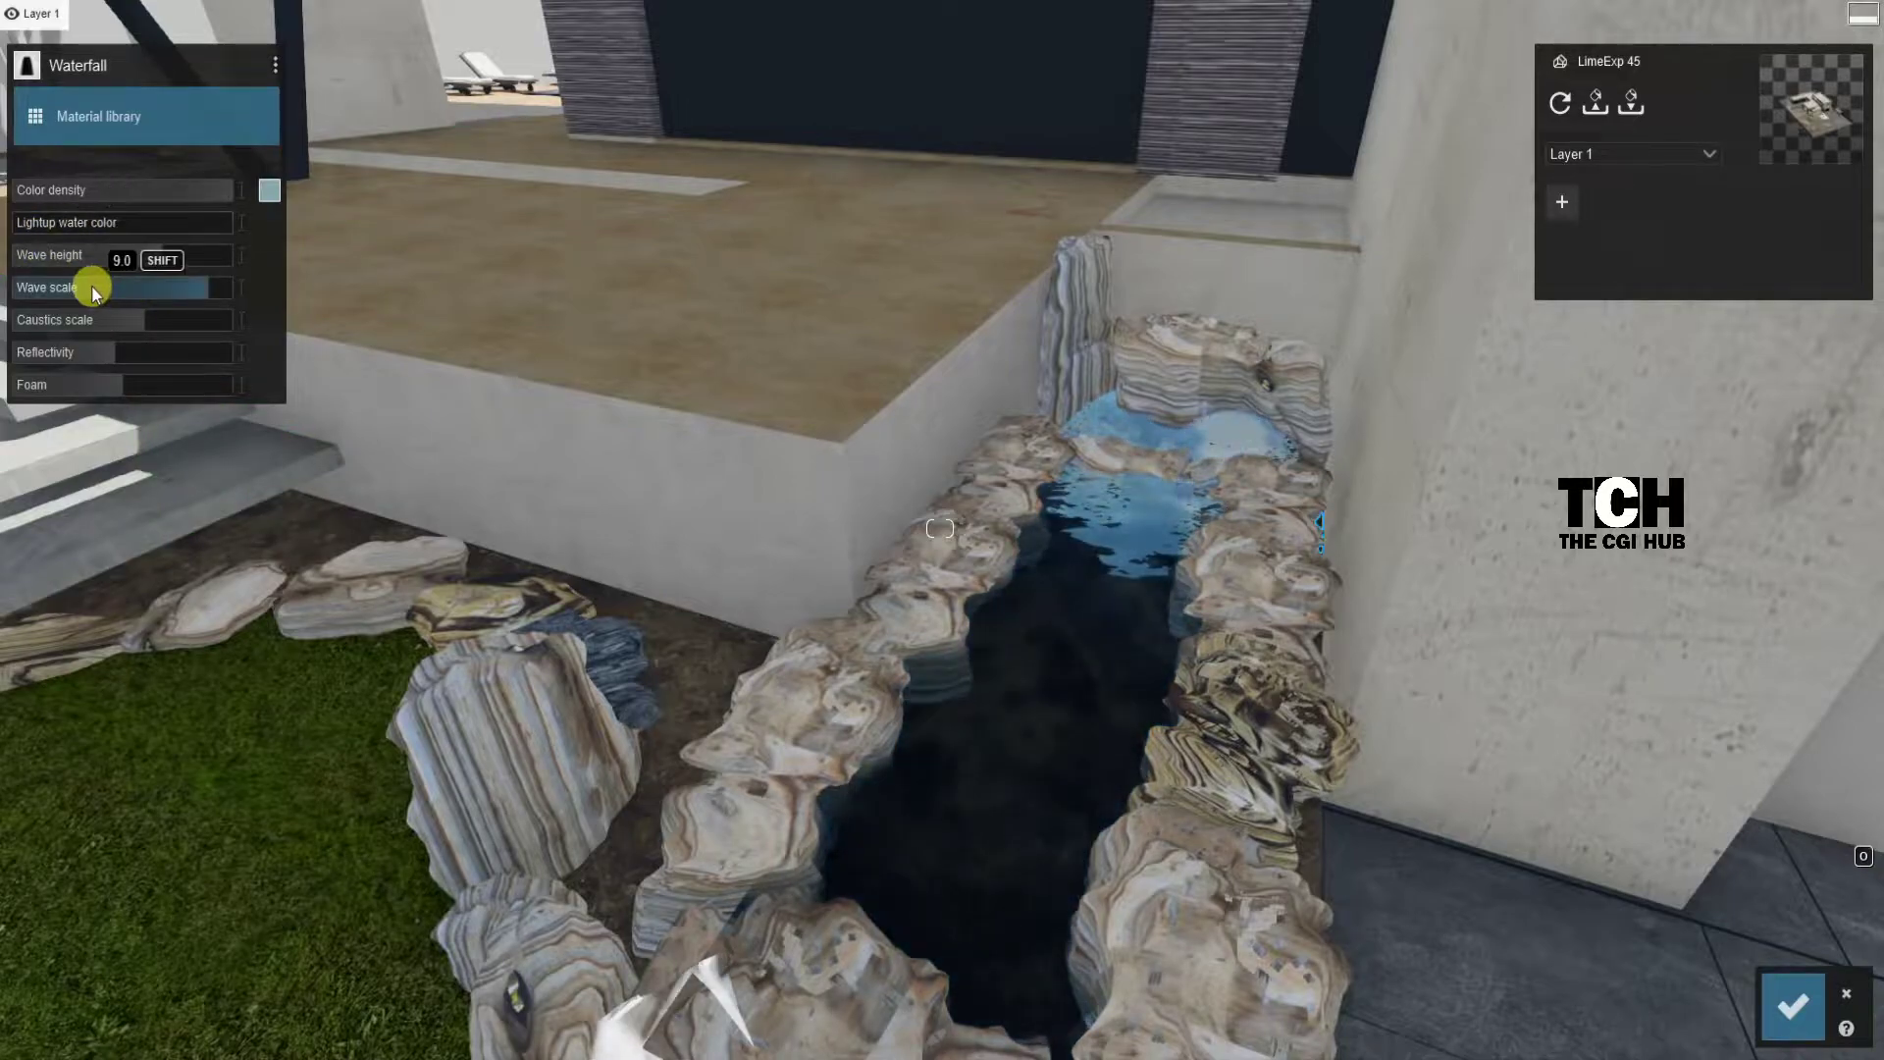
pyautogui.moveTo(736, 396); pyautogui.dragTo(738, 396, button='right')
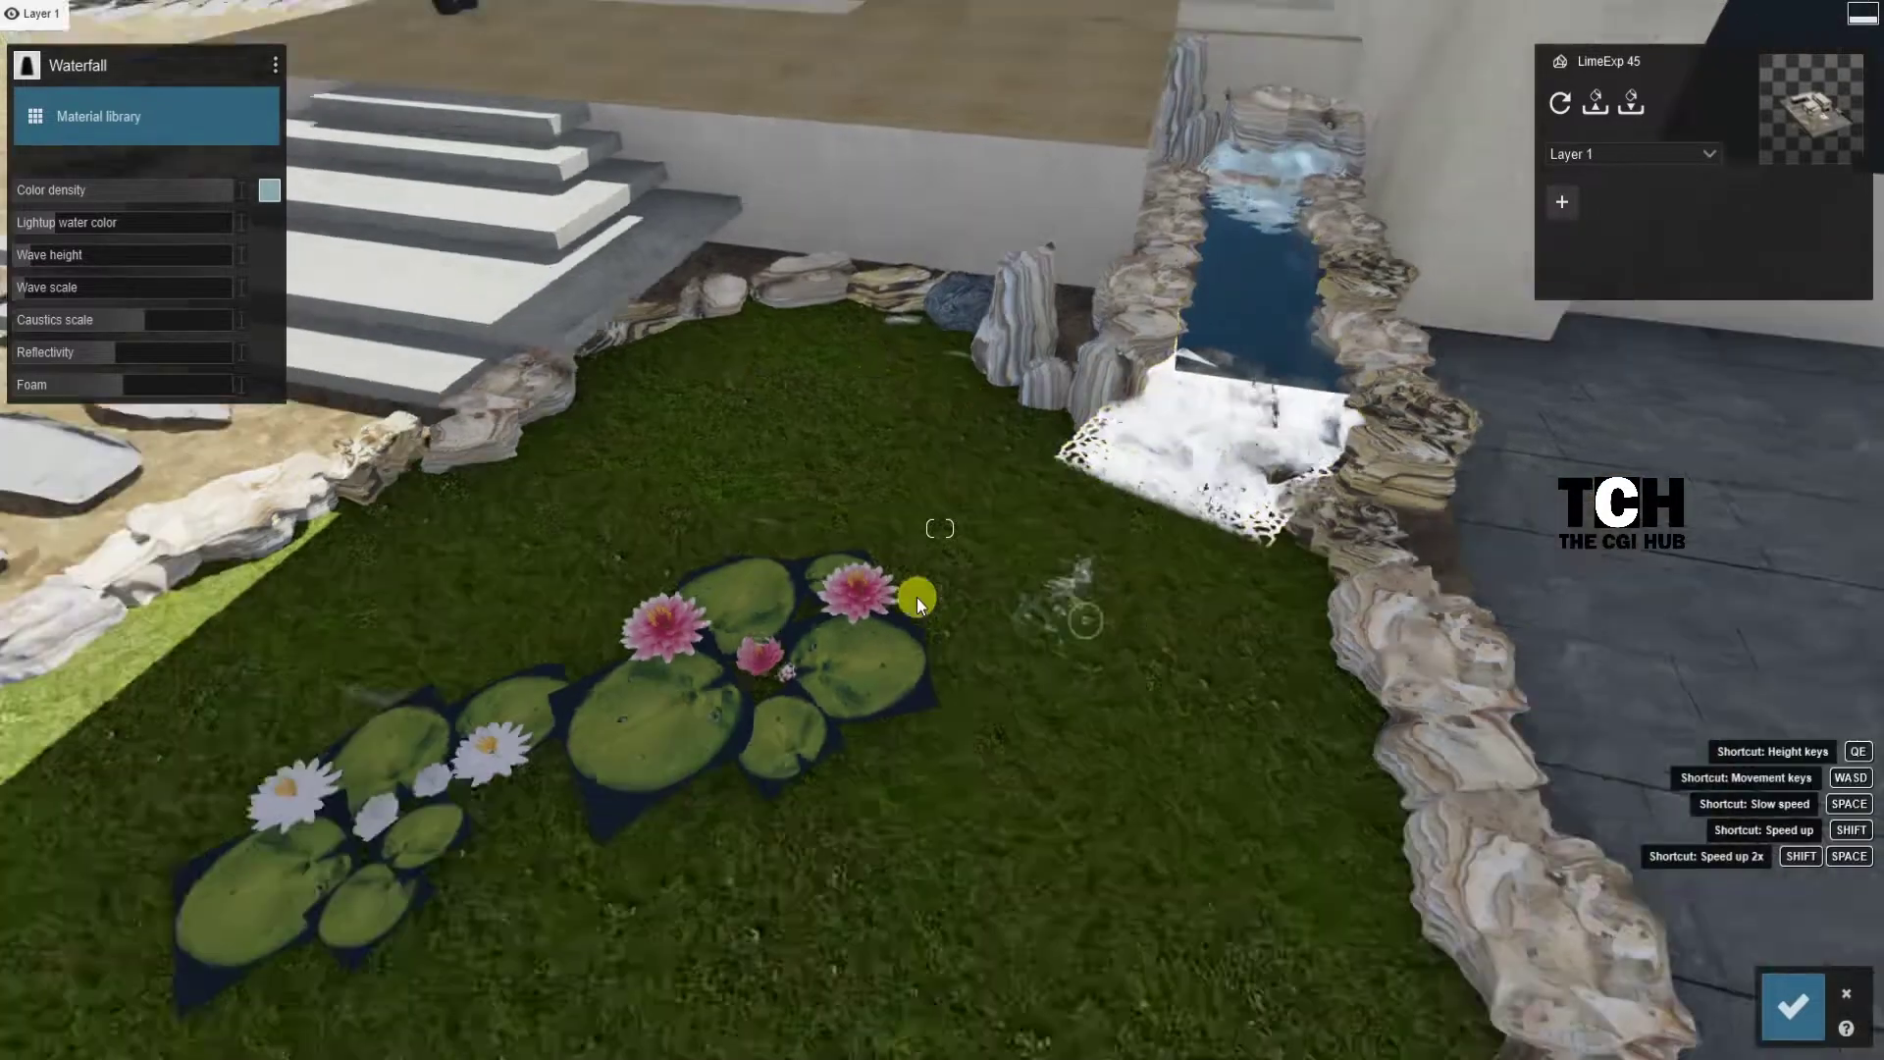
pyautogui.moveTo(916, 596); pyautogui.dragTo(942, 589, button='right')
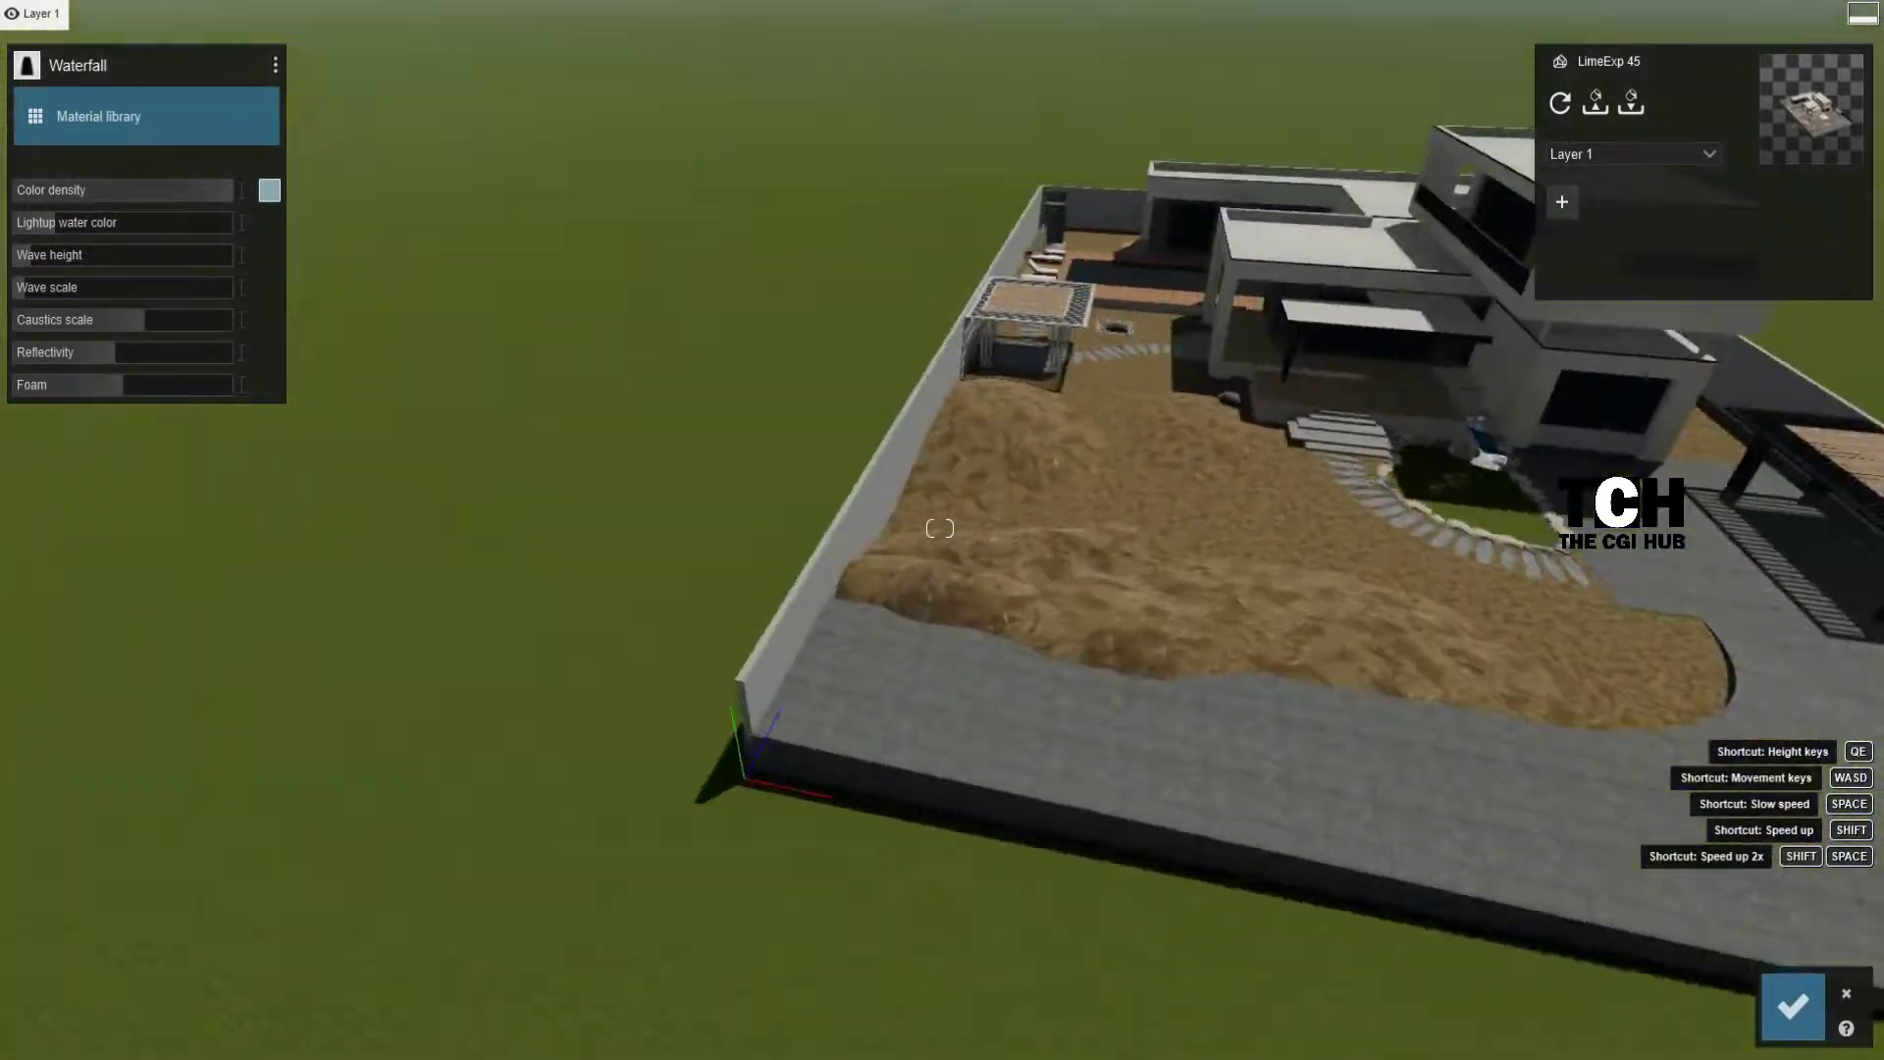
# Step: Accept the pond material and pick the Landscape cutter from the Utilities objects
pyautogui.moveTo(940, 528); pyautogui.dragTo(1688, 1048, button='right')
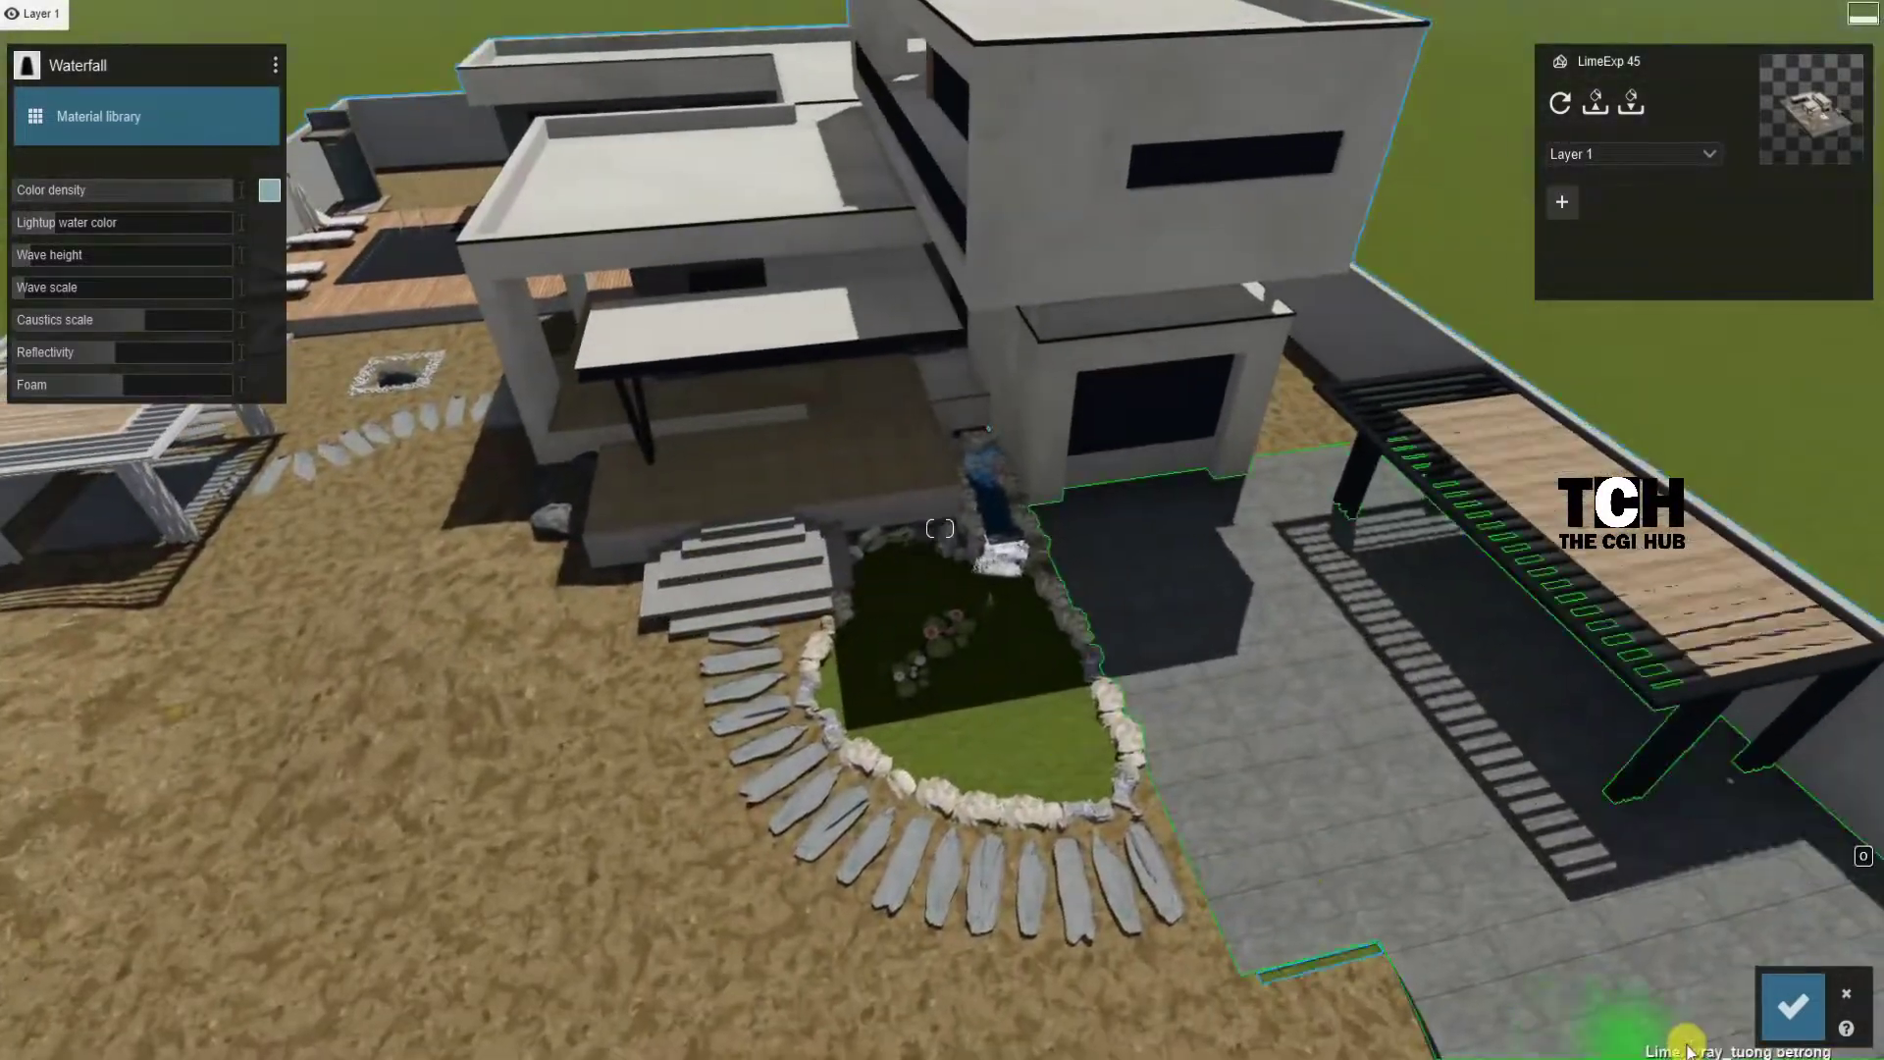
pyautogui.click(1795, 998)
pyautogui.click(45, 899)
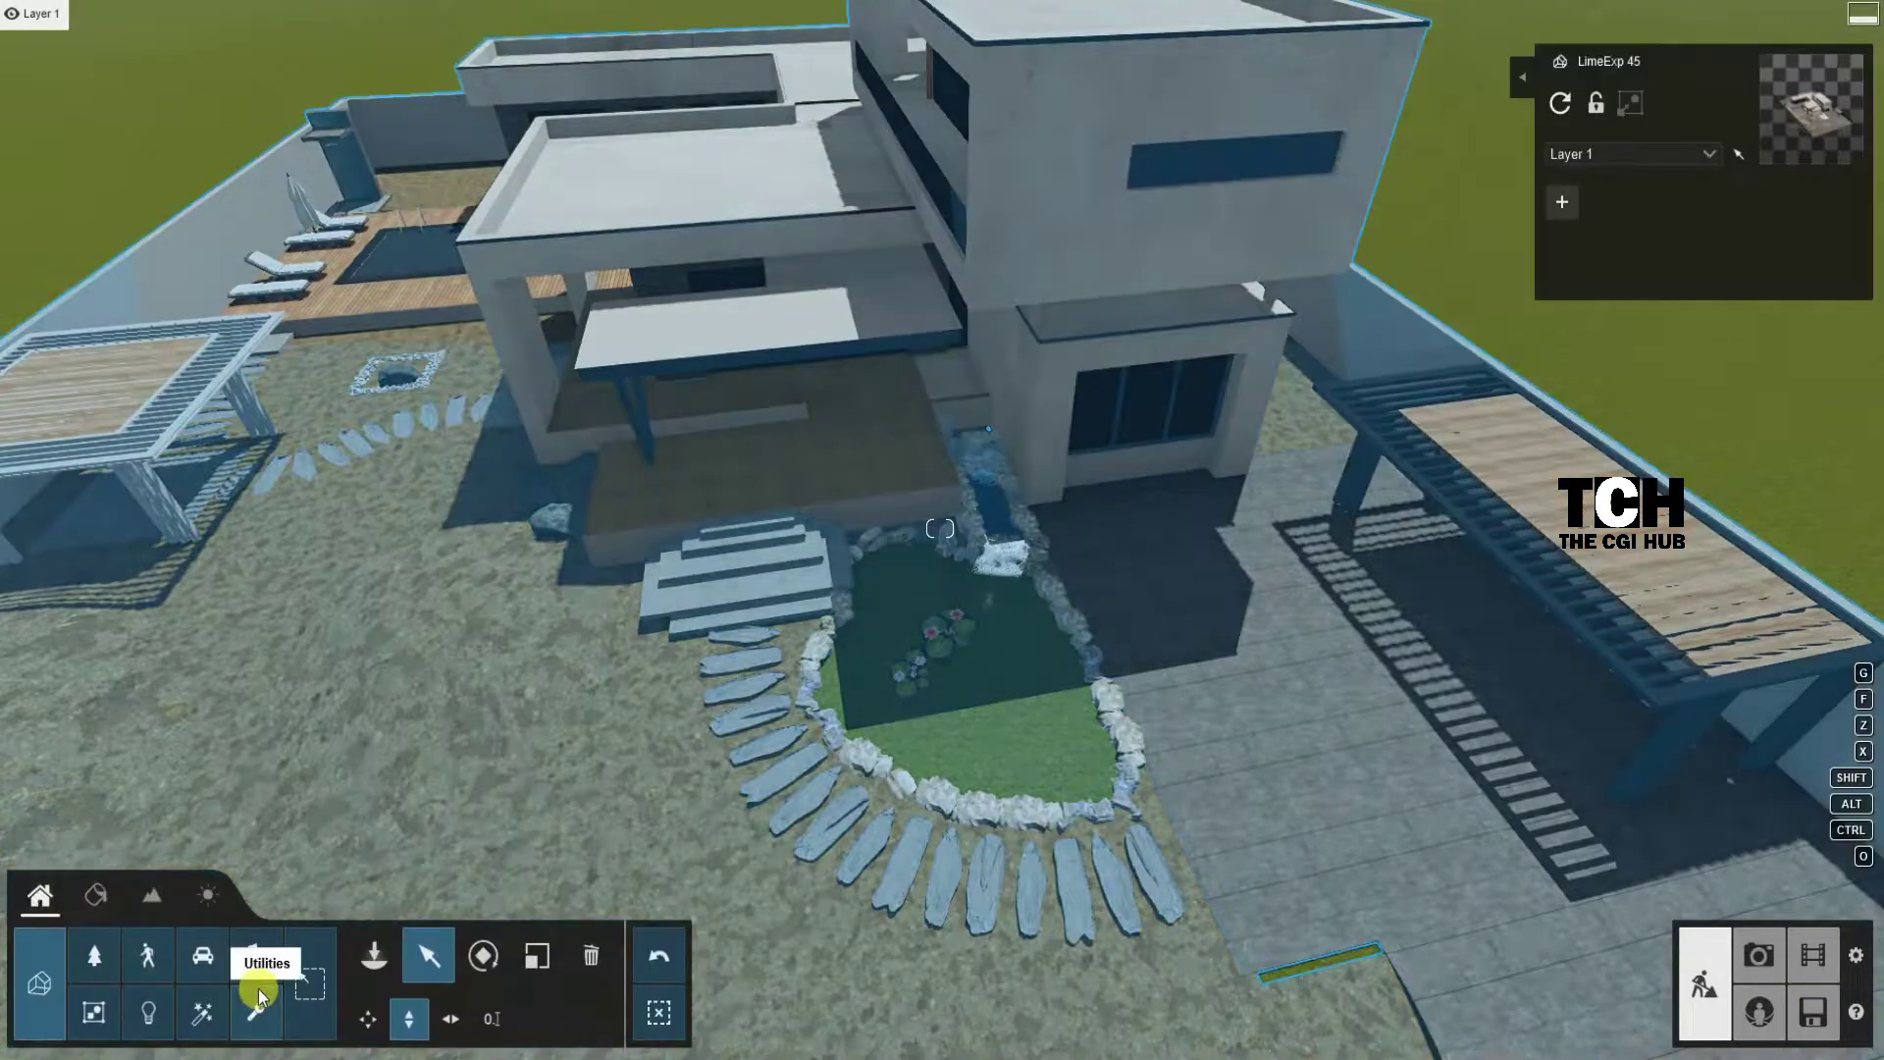
pyautogui.click(374, 956)
pyautogui.click(178, 218)
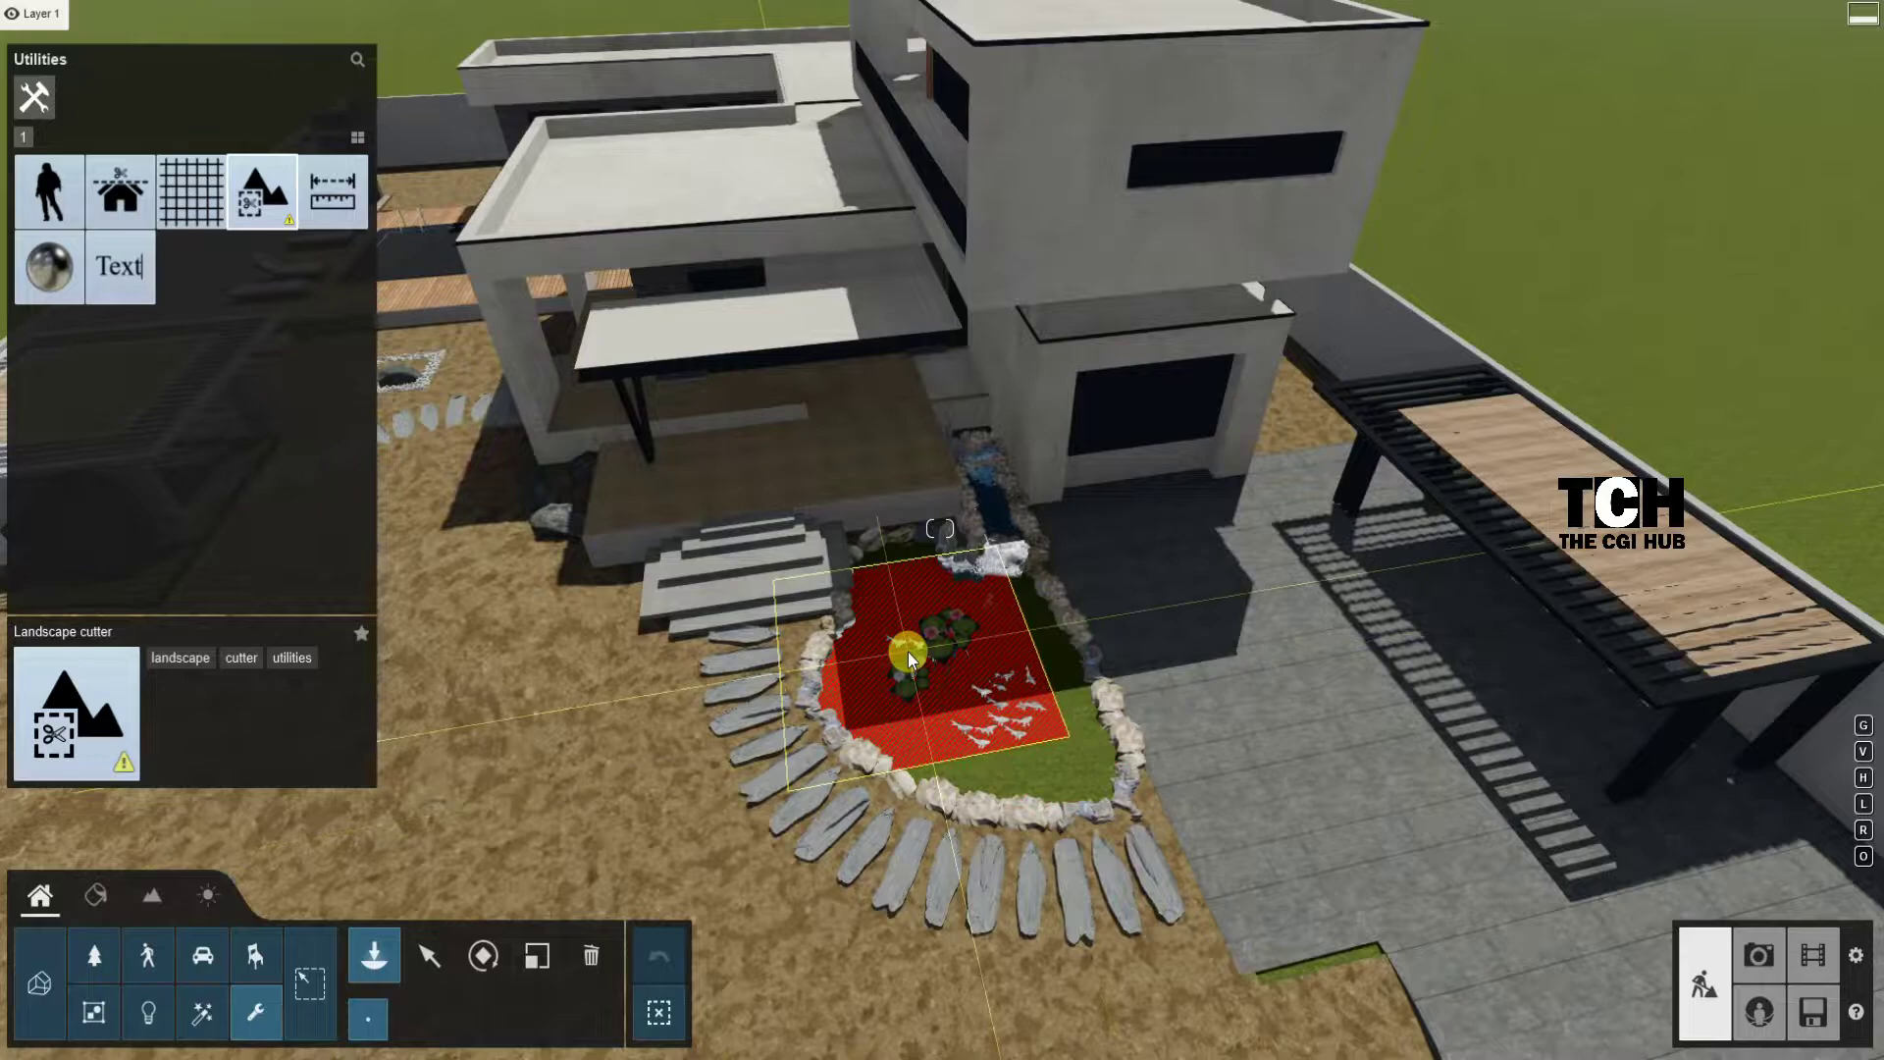
# Step: Place the Landscape cutter over the pond, sized to cover the whole pond
pyautogui.click(429, 956)
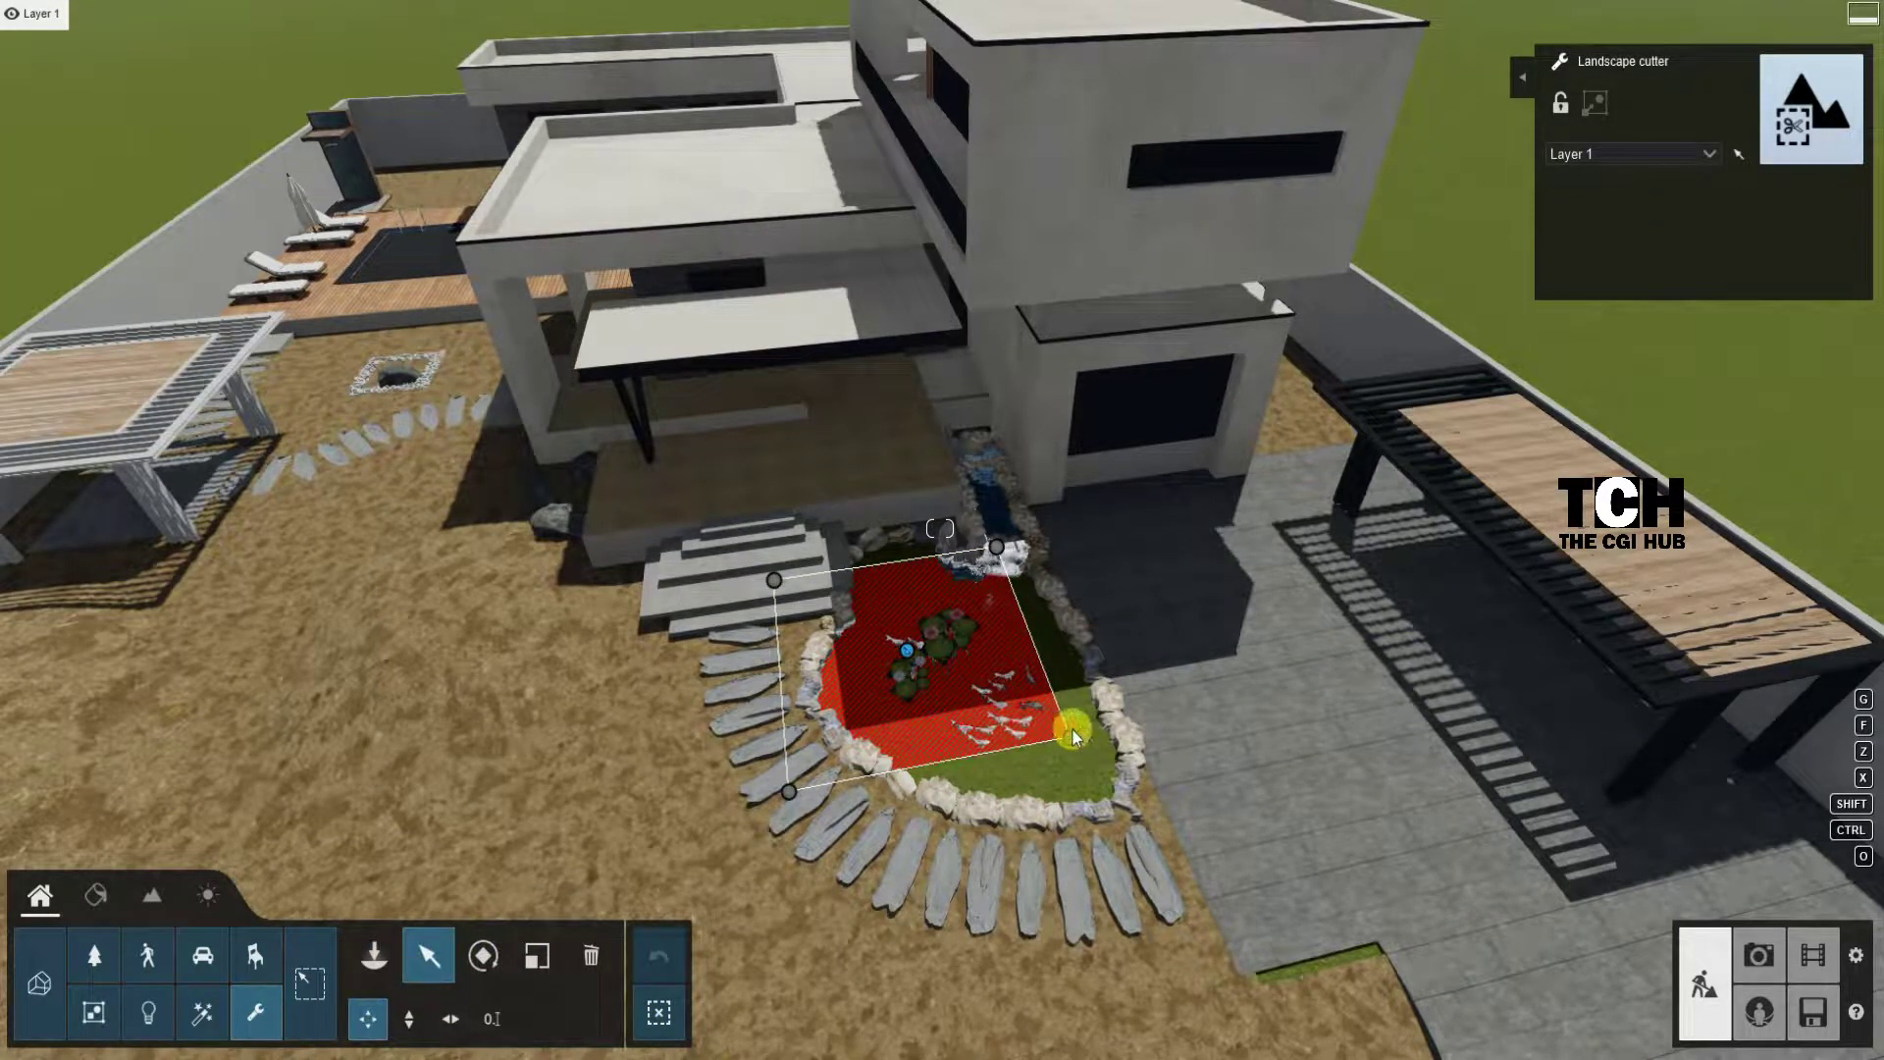
pyautogui.scroll(10, 1062, 655)
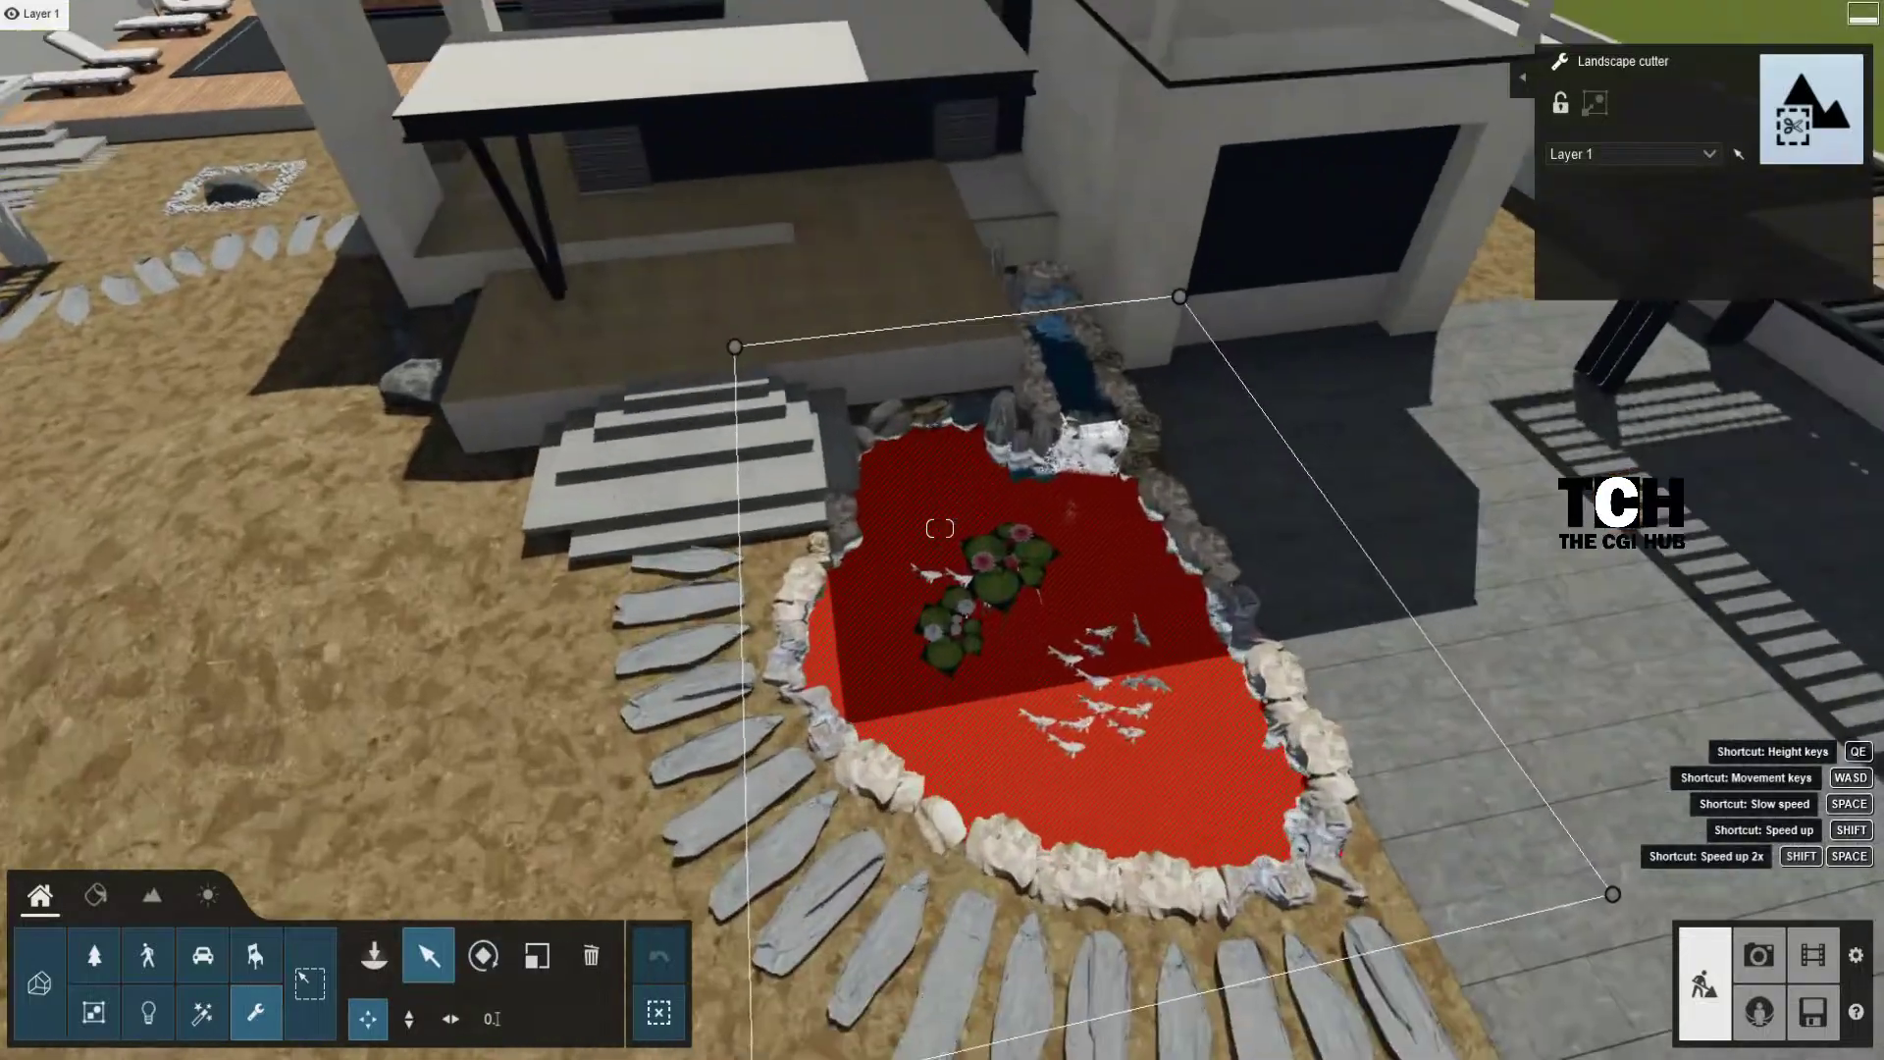
pyautogui.scroll(-10, 940, 529)
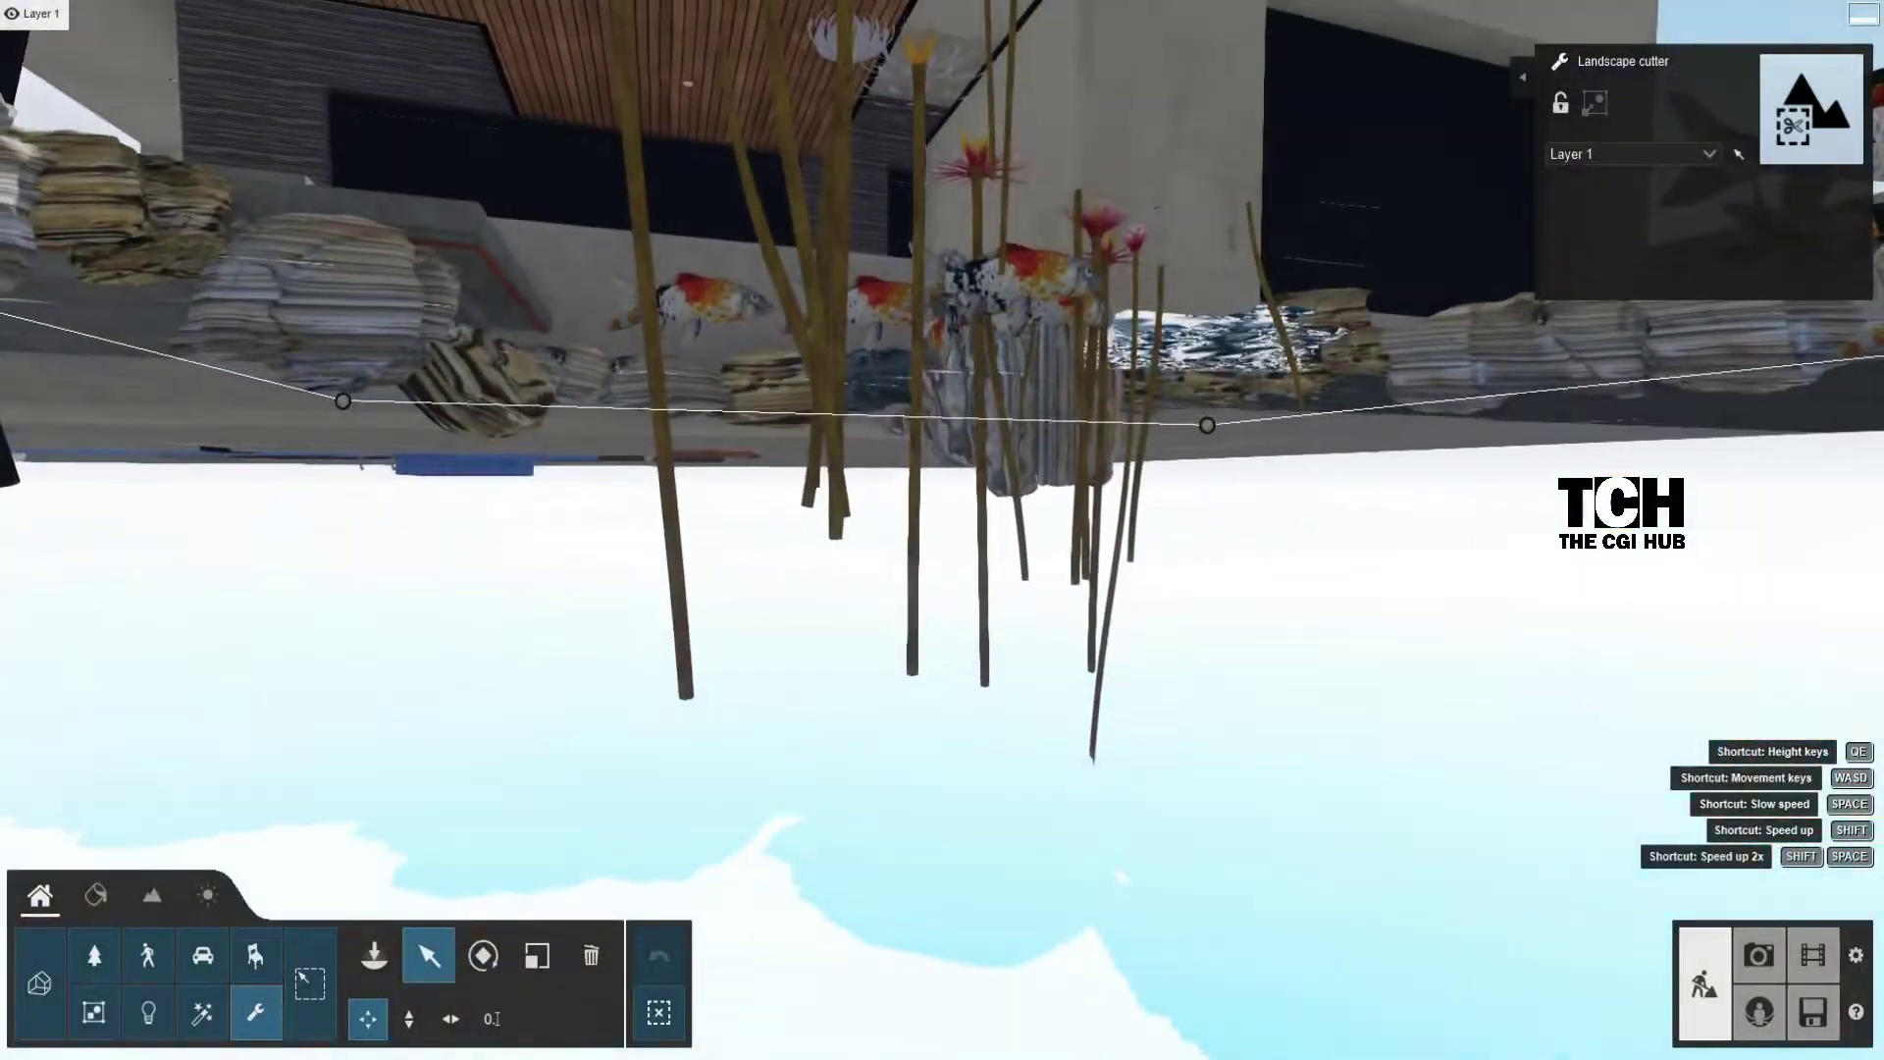
pyautogui.scroll(-8, 939, 529)
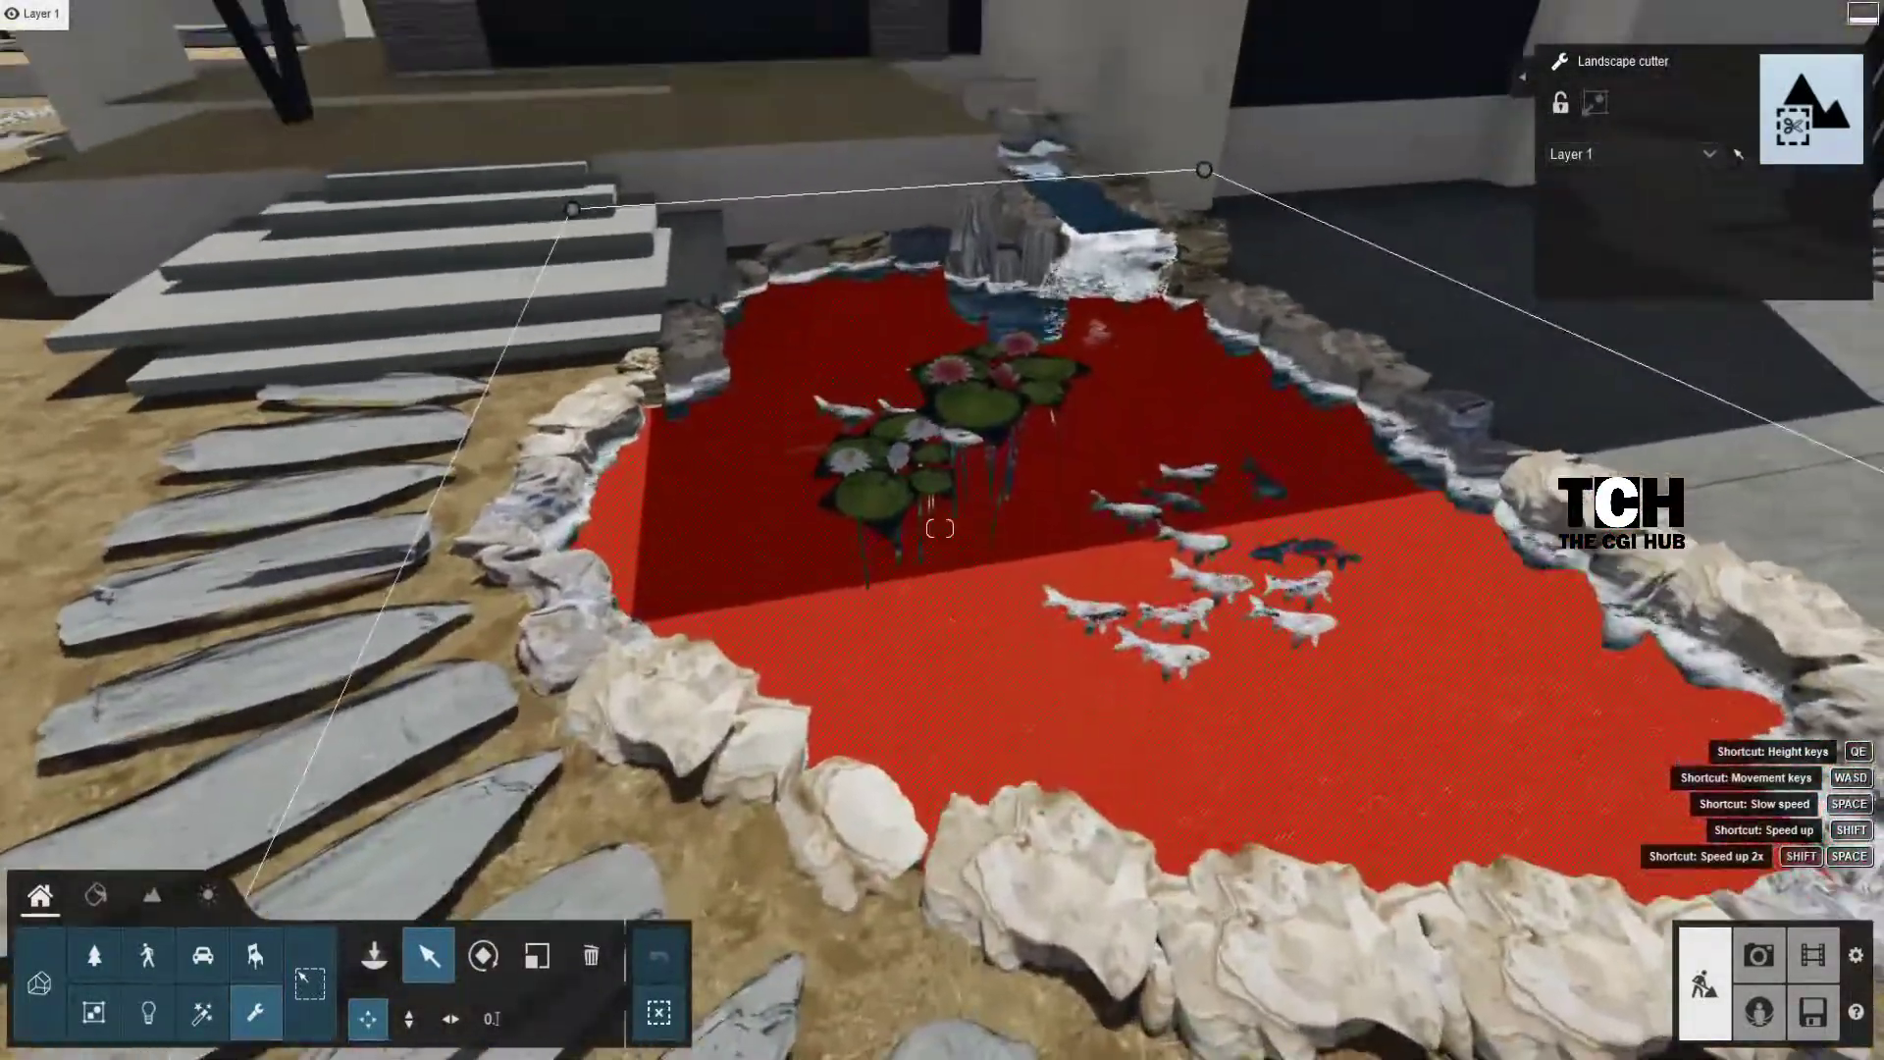
pyautogui.click(666, 742)
# Step: Adjust the pond's Waterfall material Color density and save the material changes
pyautogui.click(95, 894)
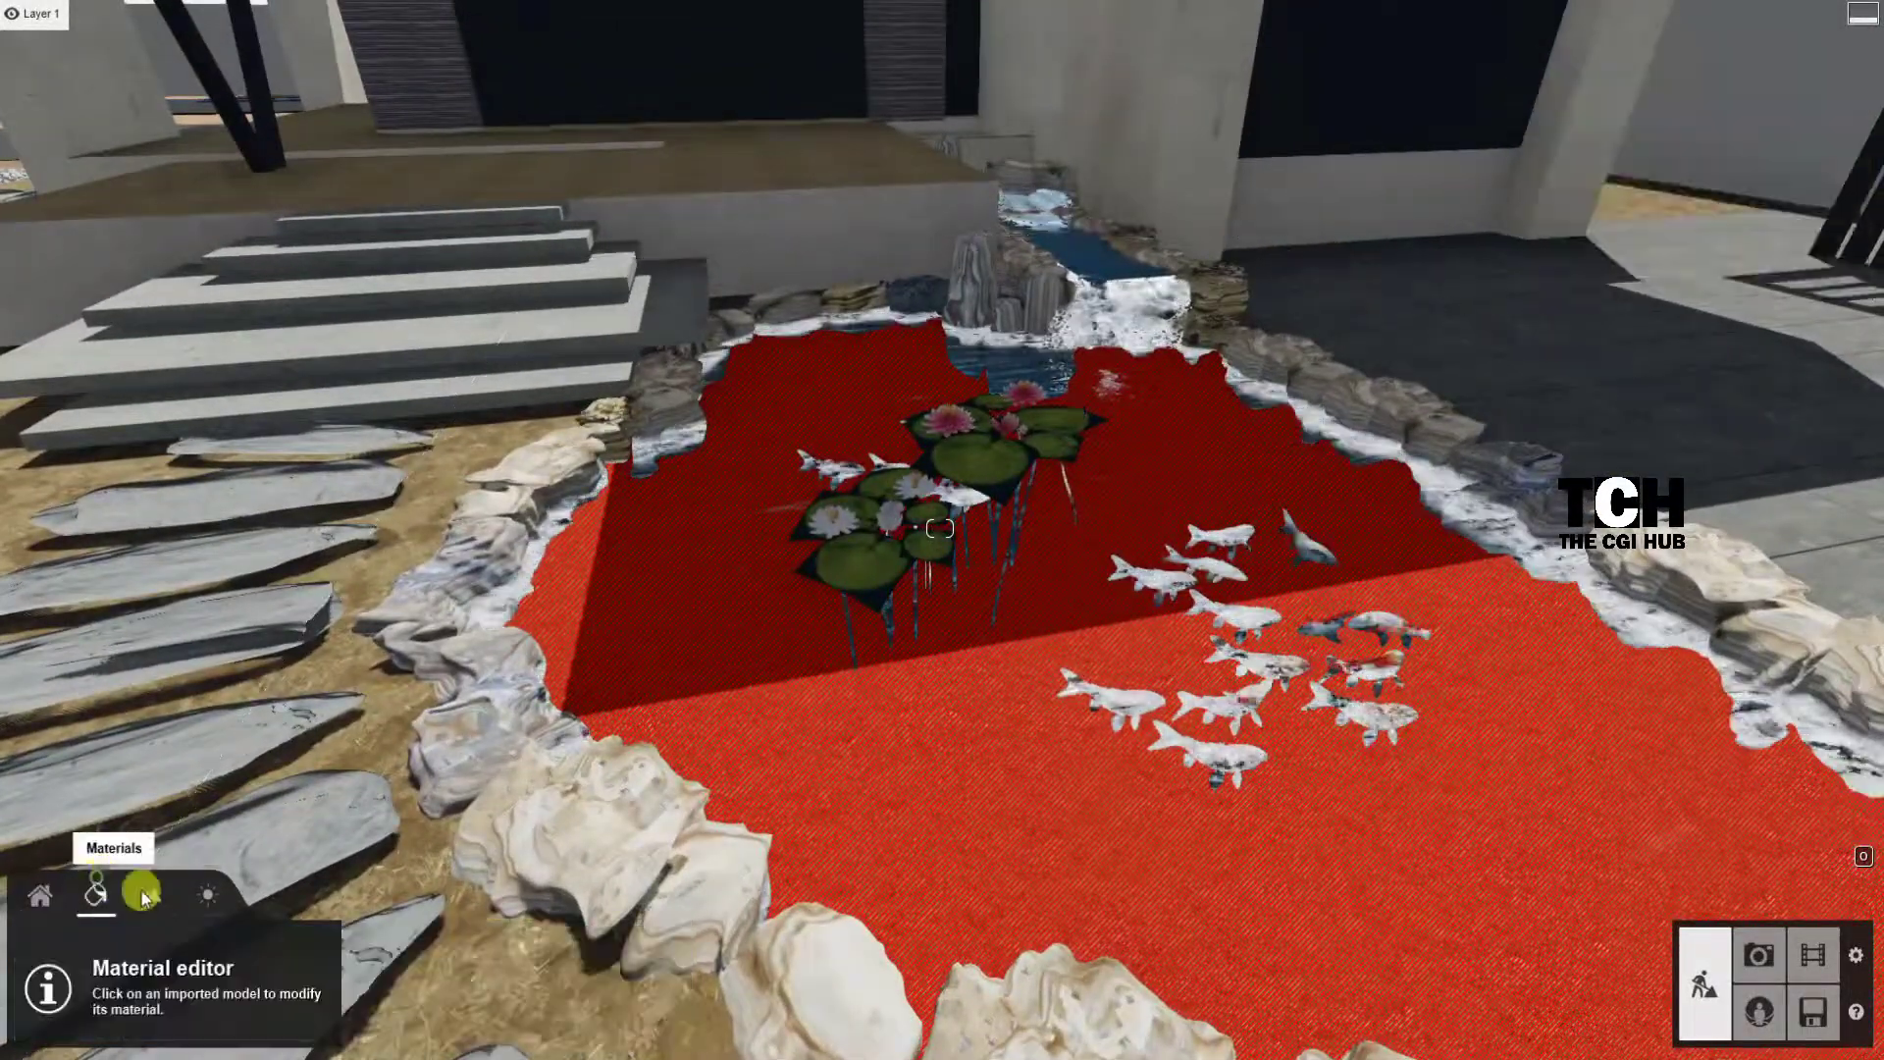
pyautogui.click(531, 567)
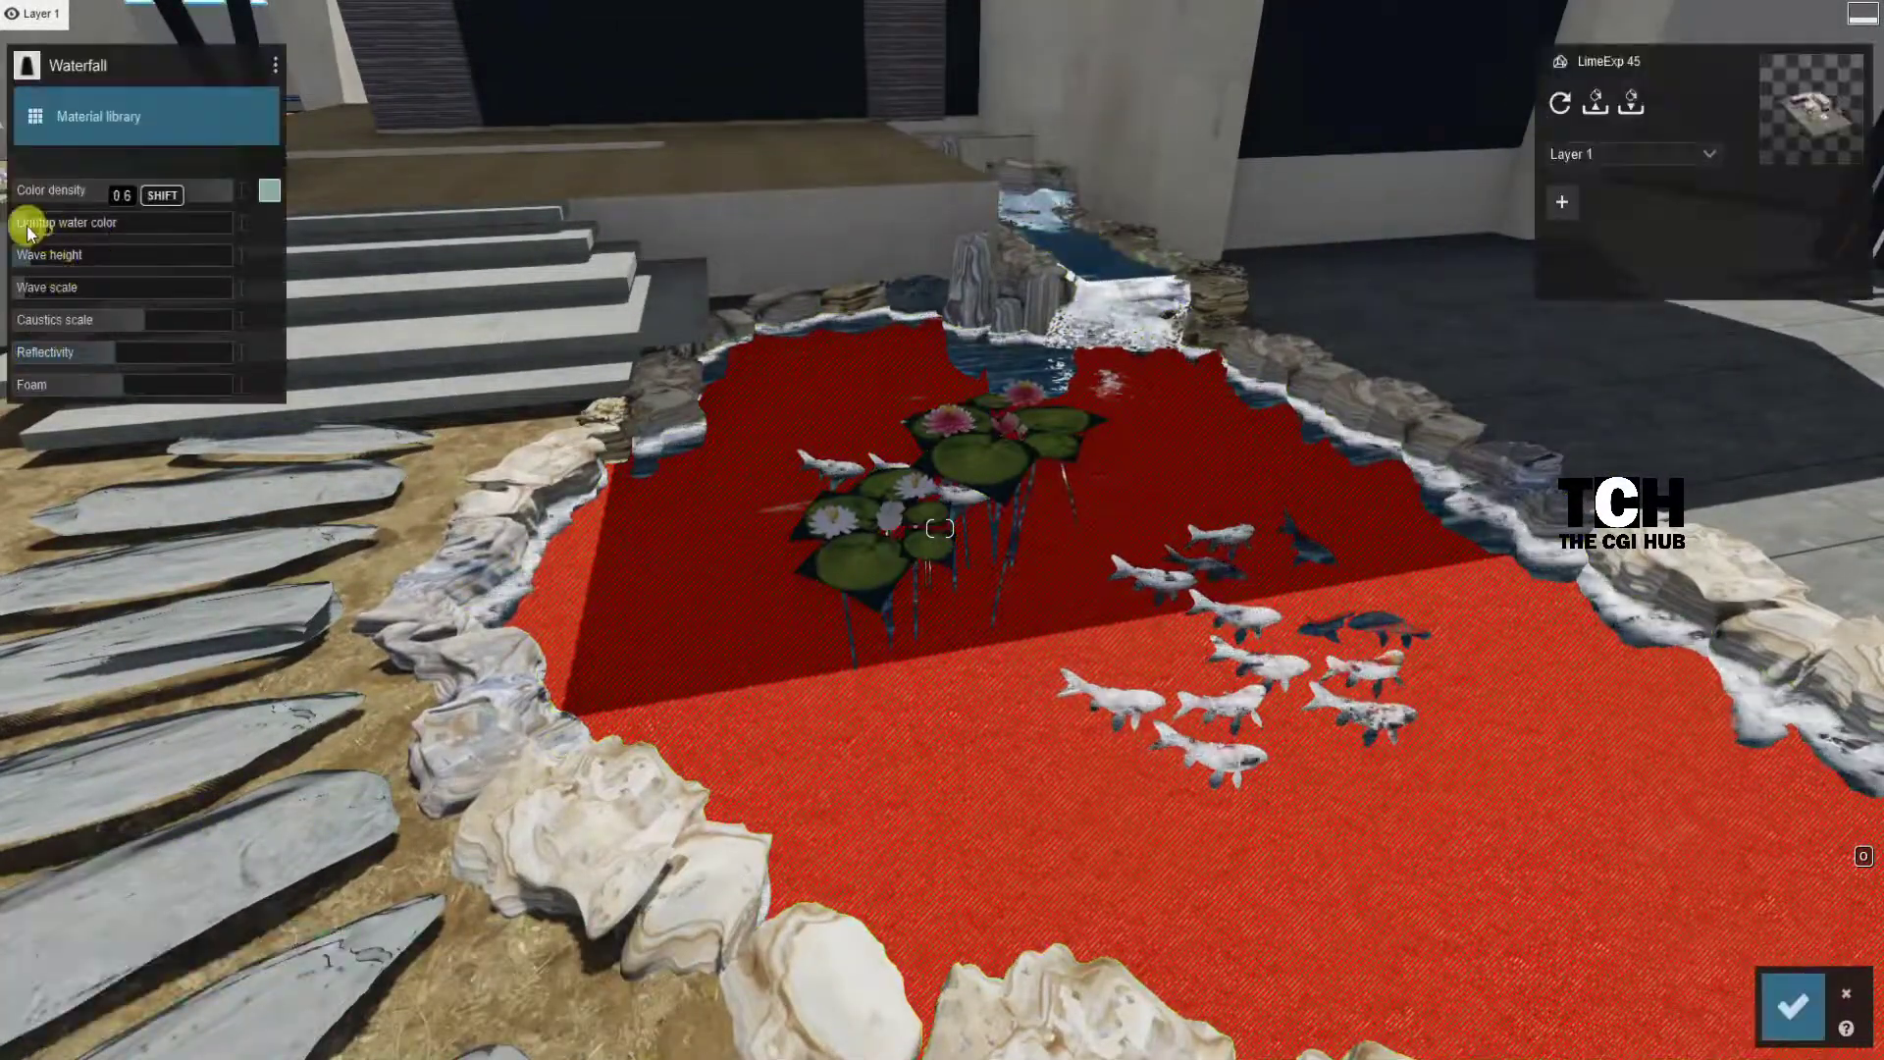
pyautogui.scroll(10, 939, 529)
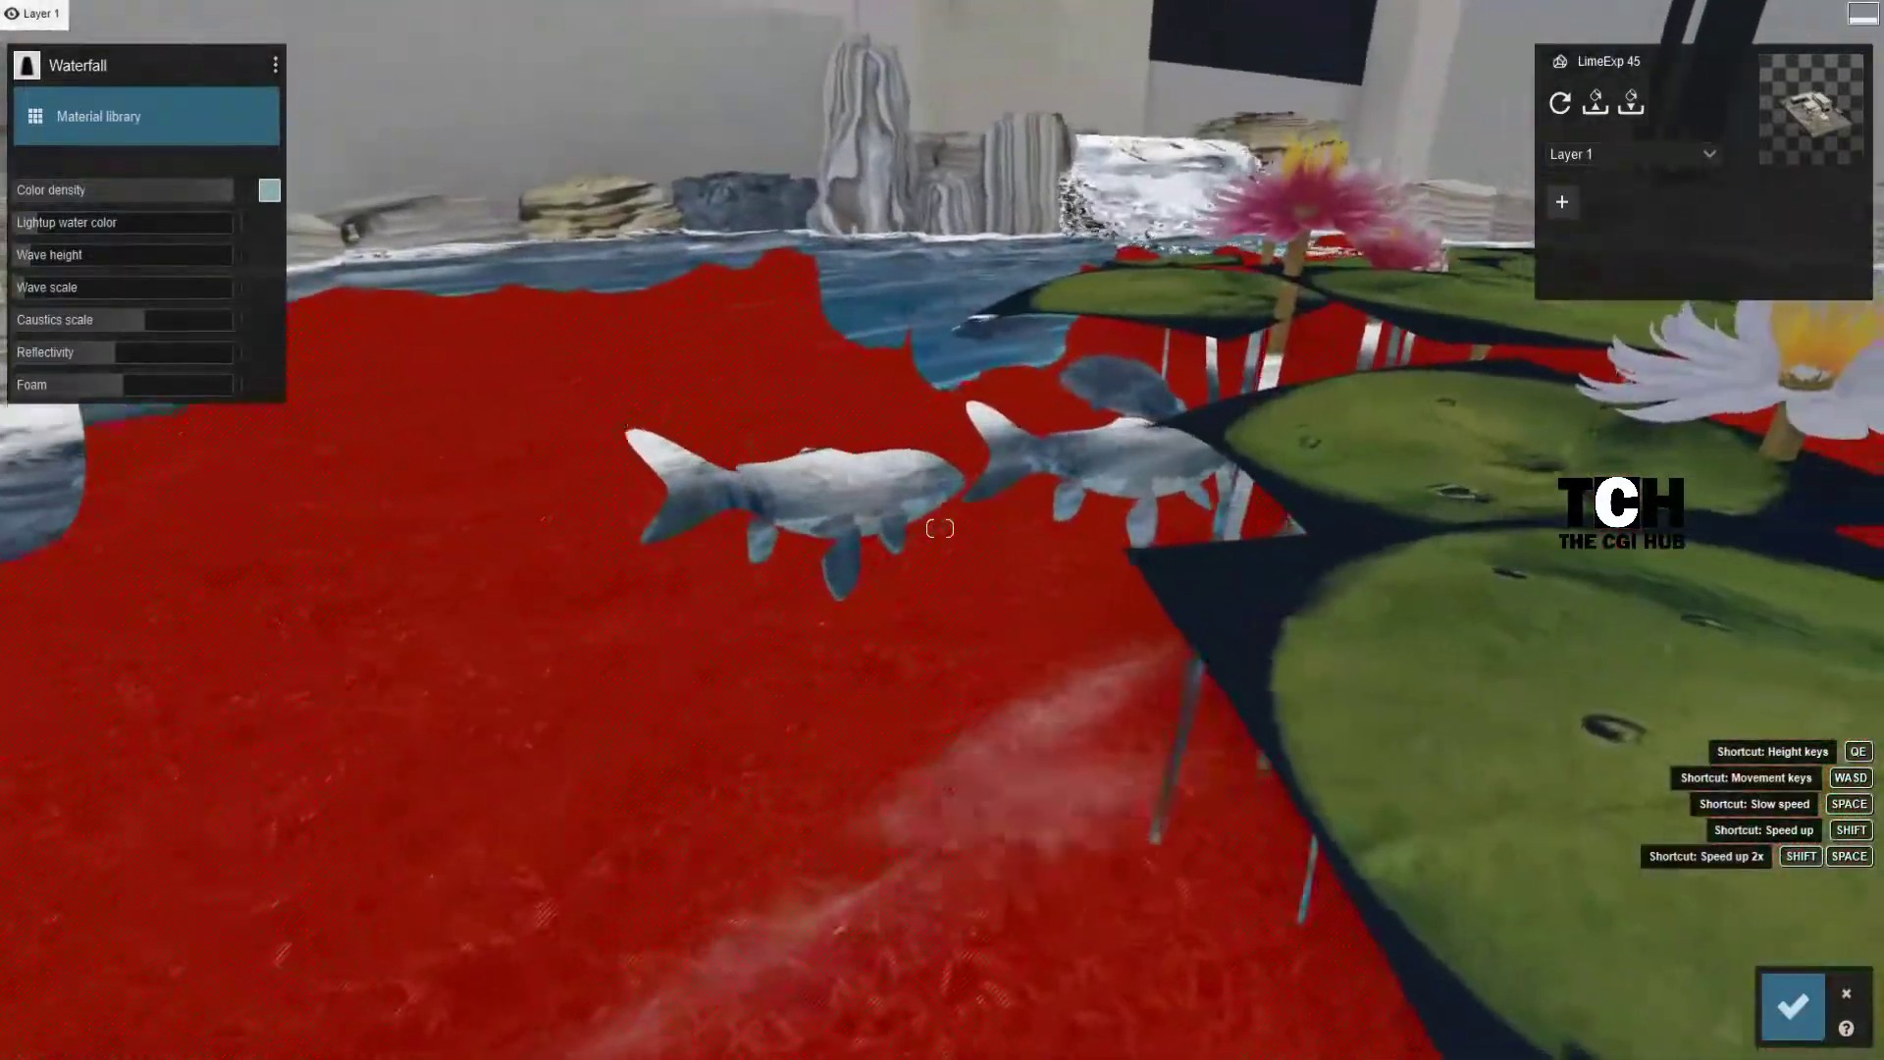
pyautogui.scroll(5, 940, 529)
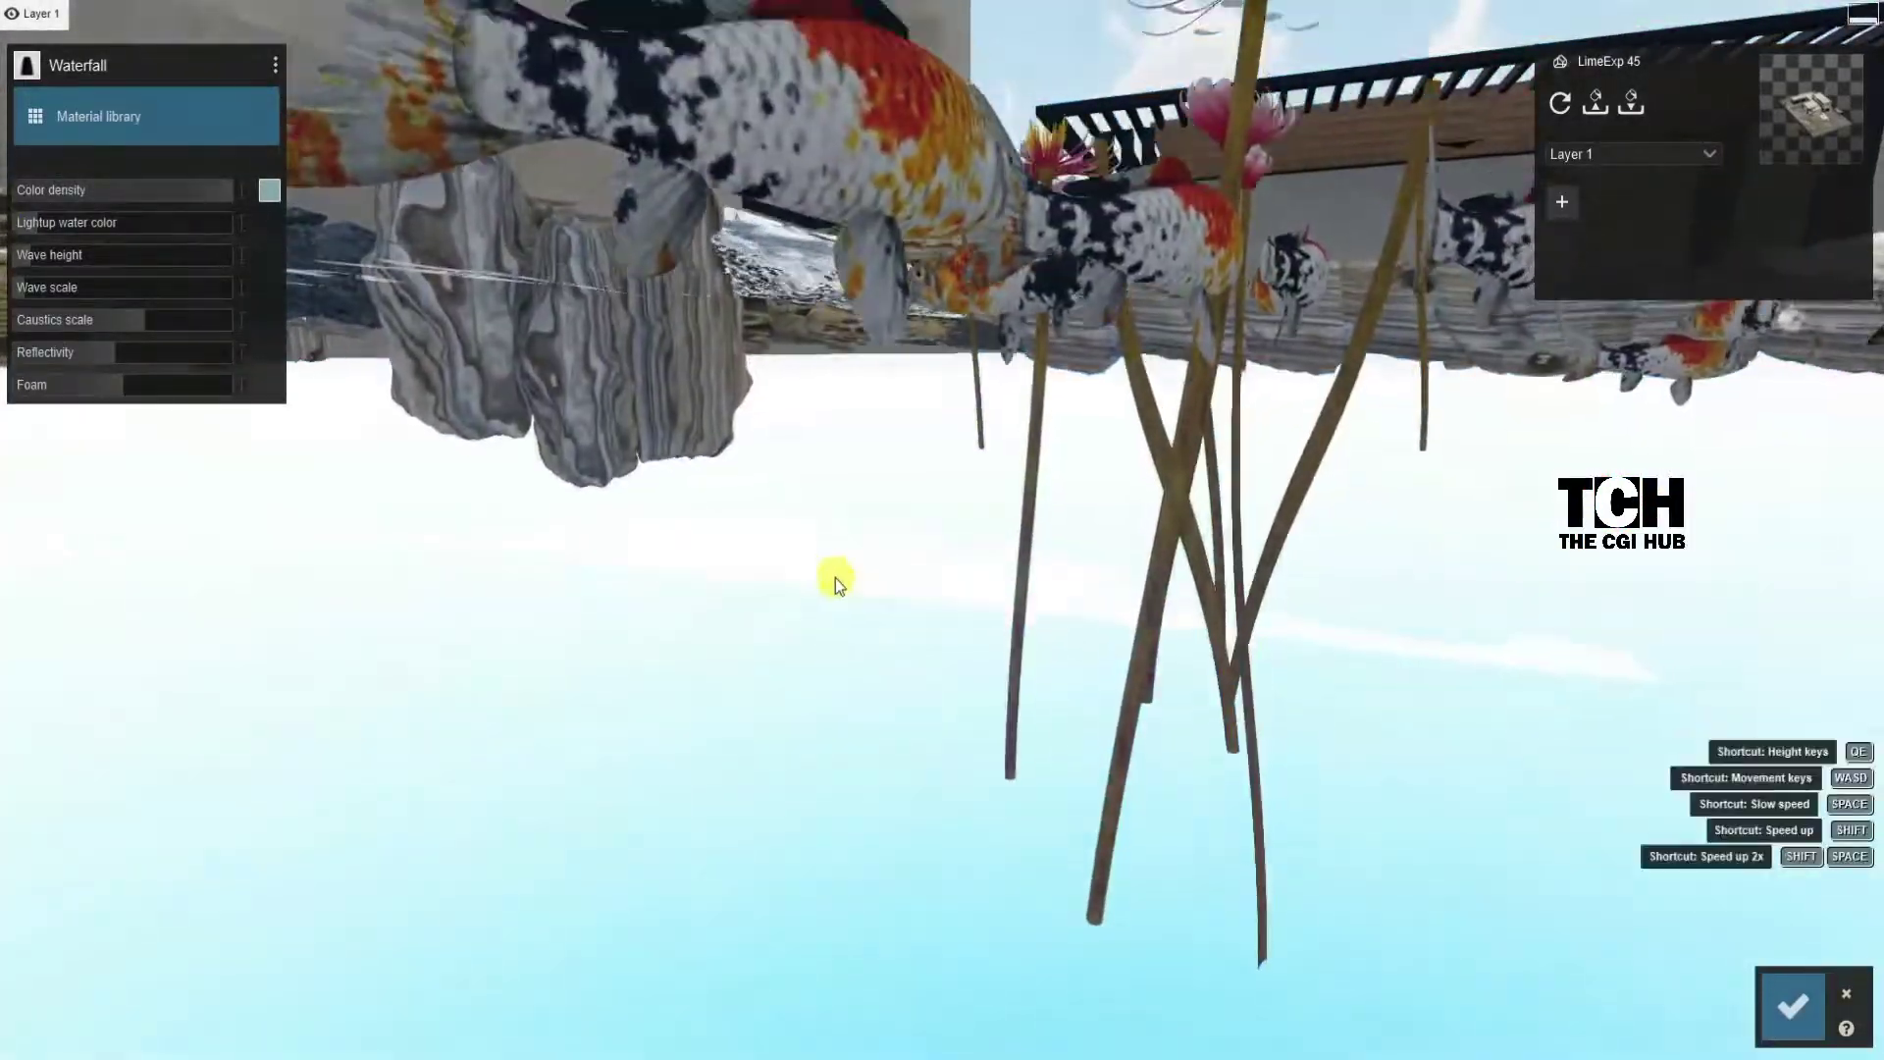
pyautogui.scroll(-3, 834, 553)
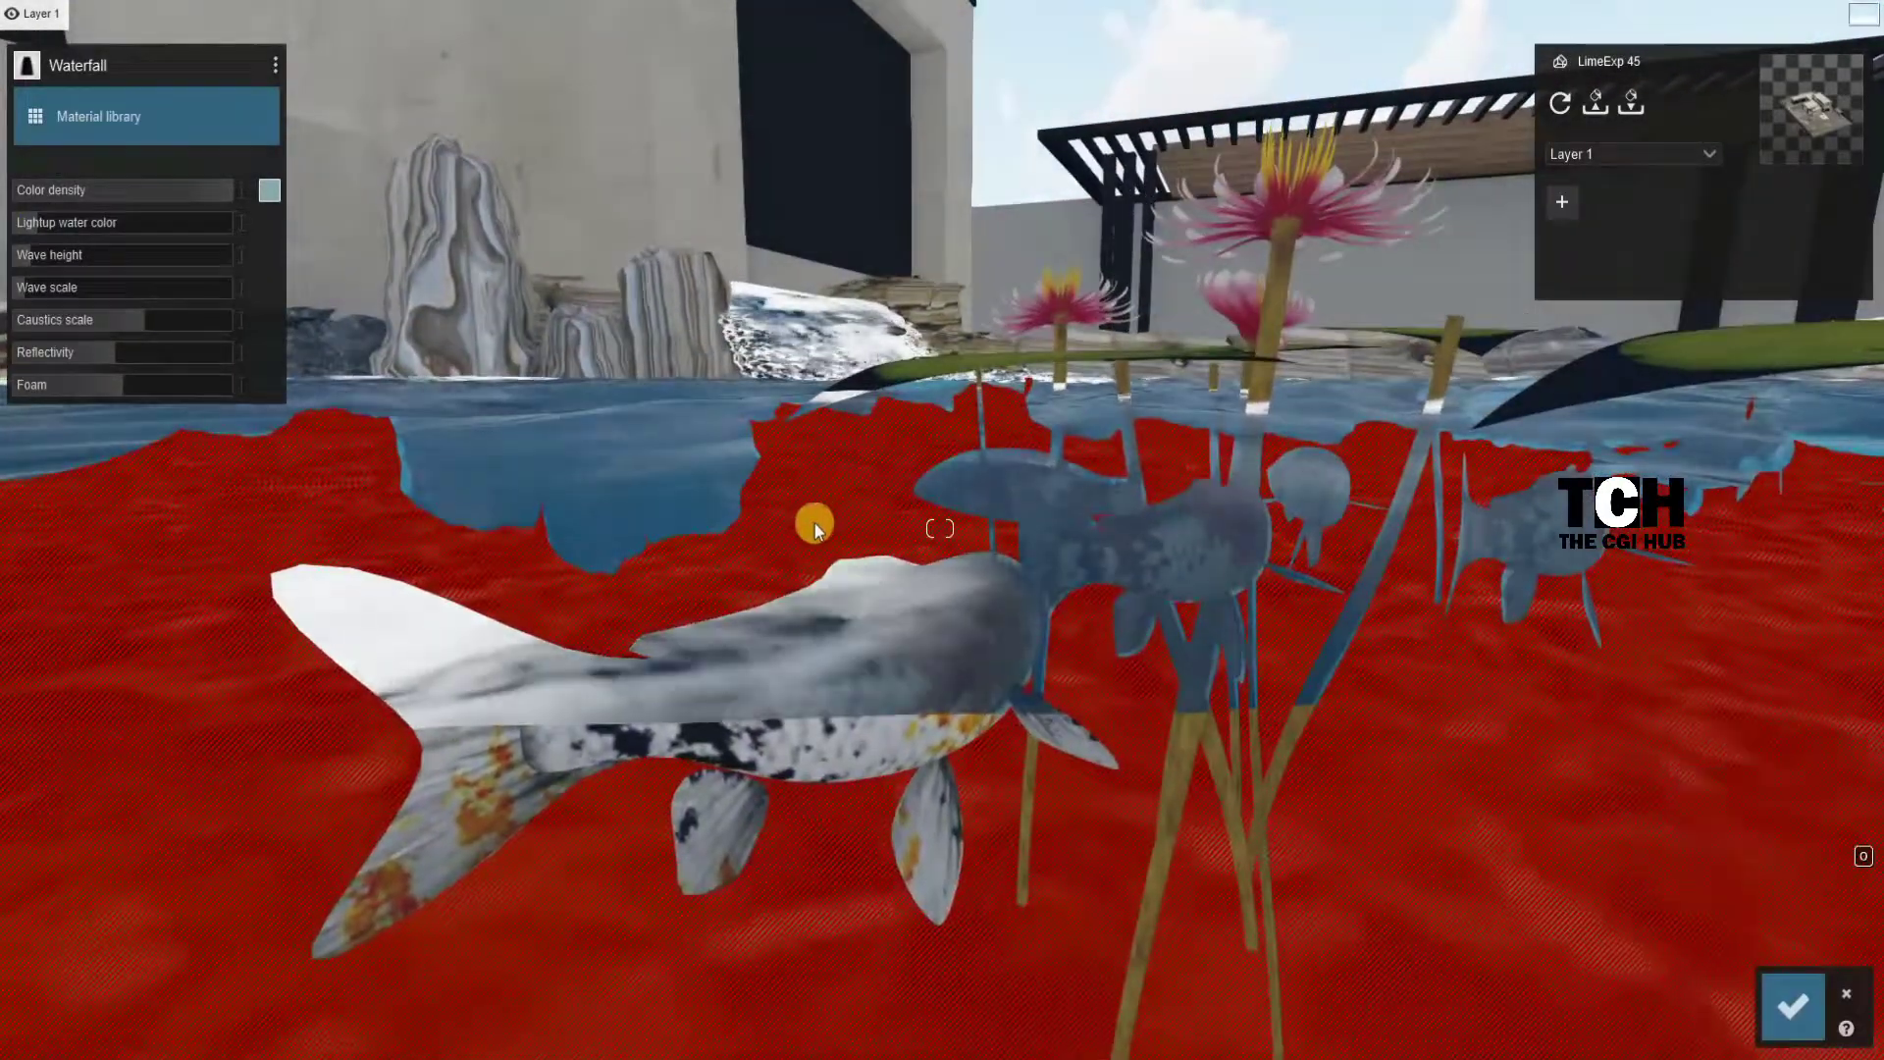
pyautogui.scroll(-5, 820, 520)
pyautogui.scroll(-5, 966, 503)
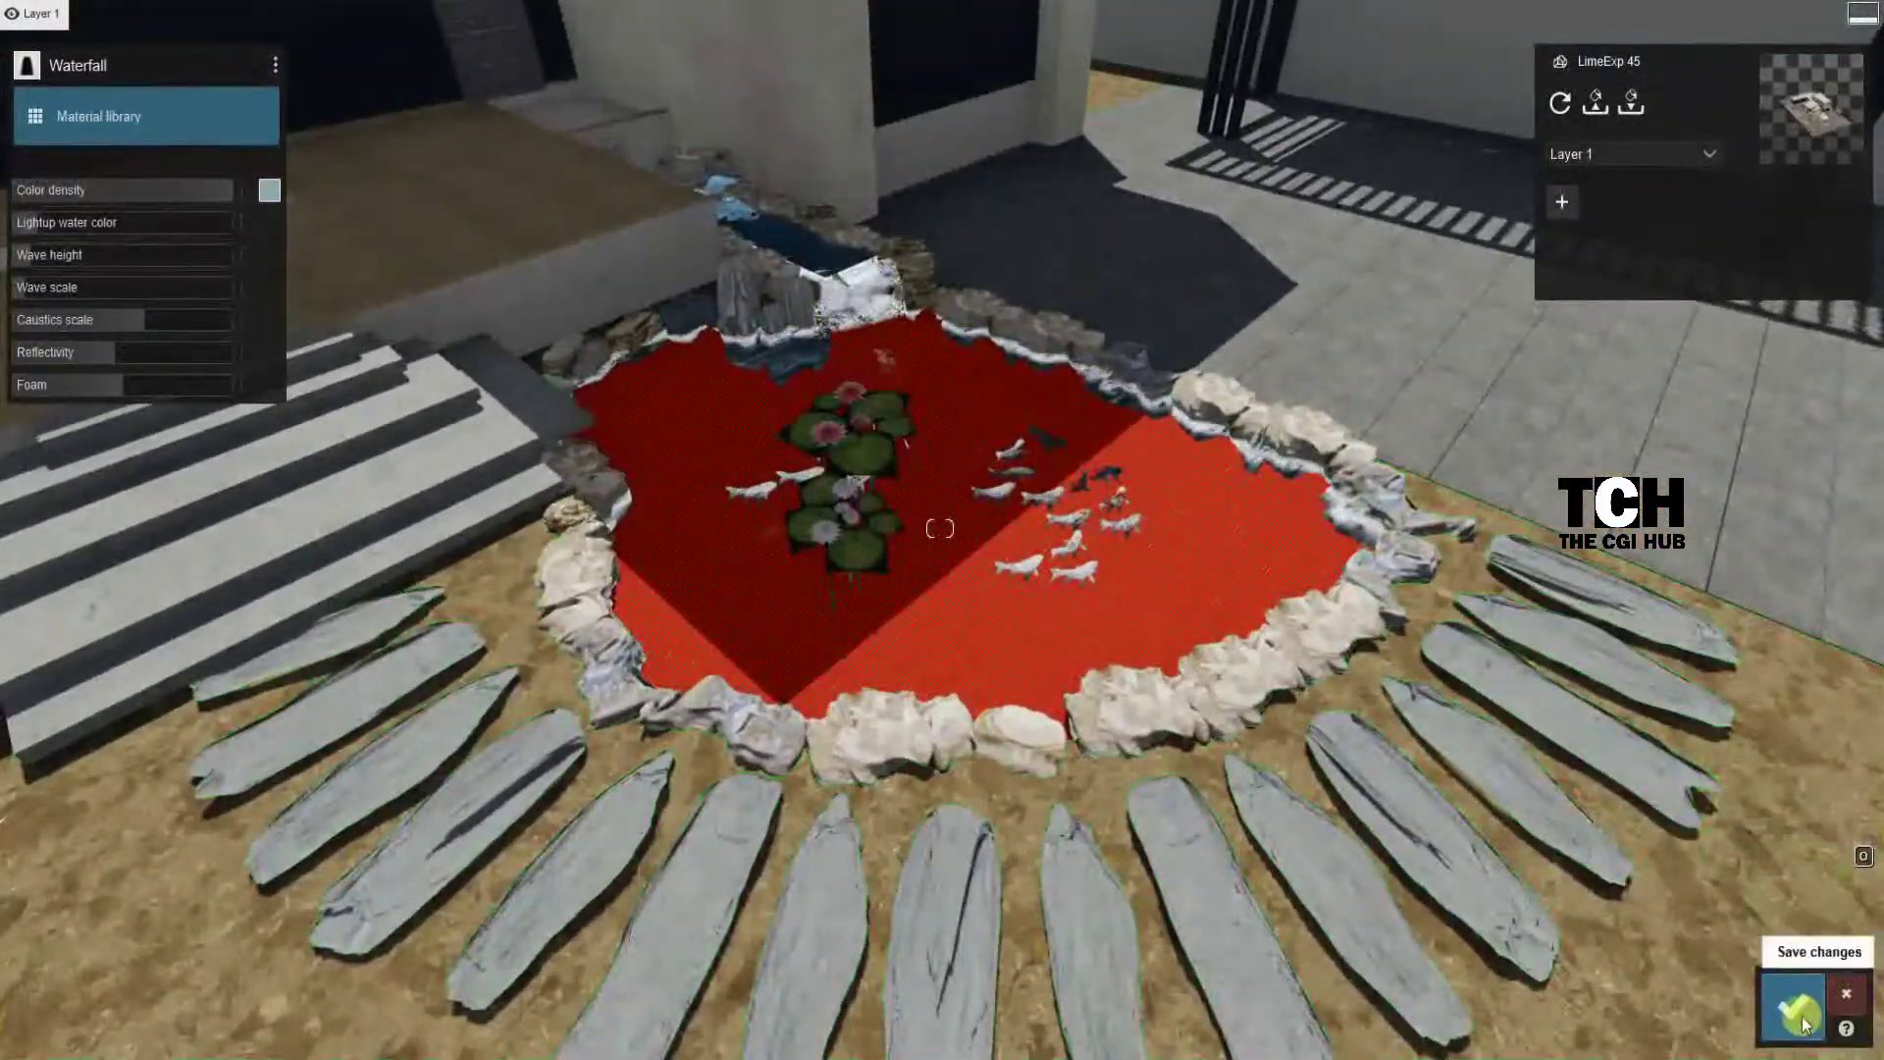
pyautogui.click(1804, 1024)
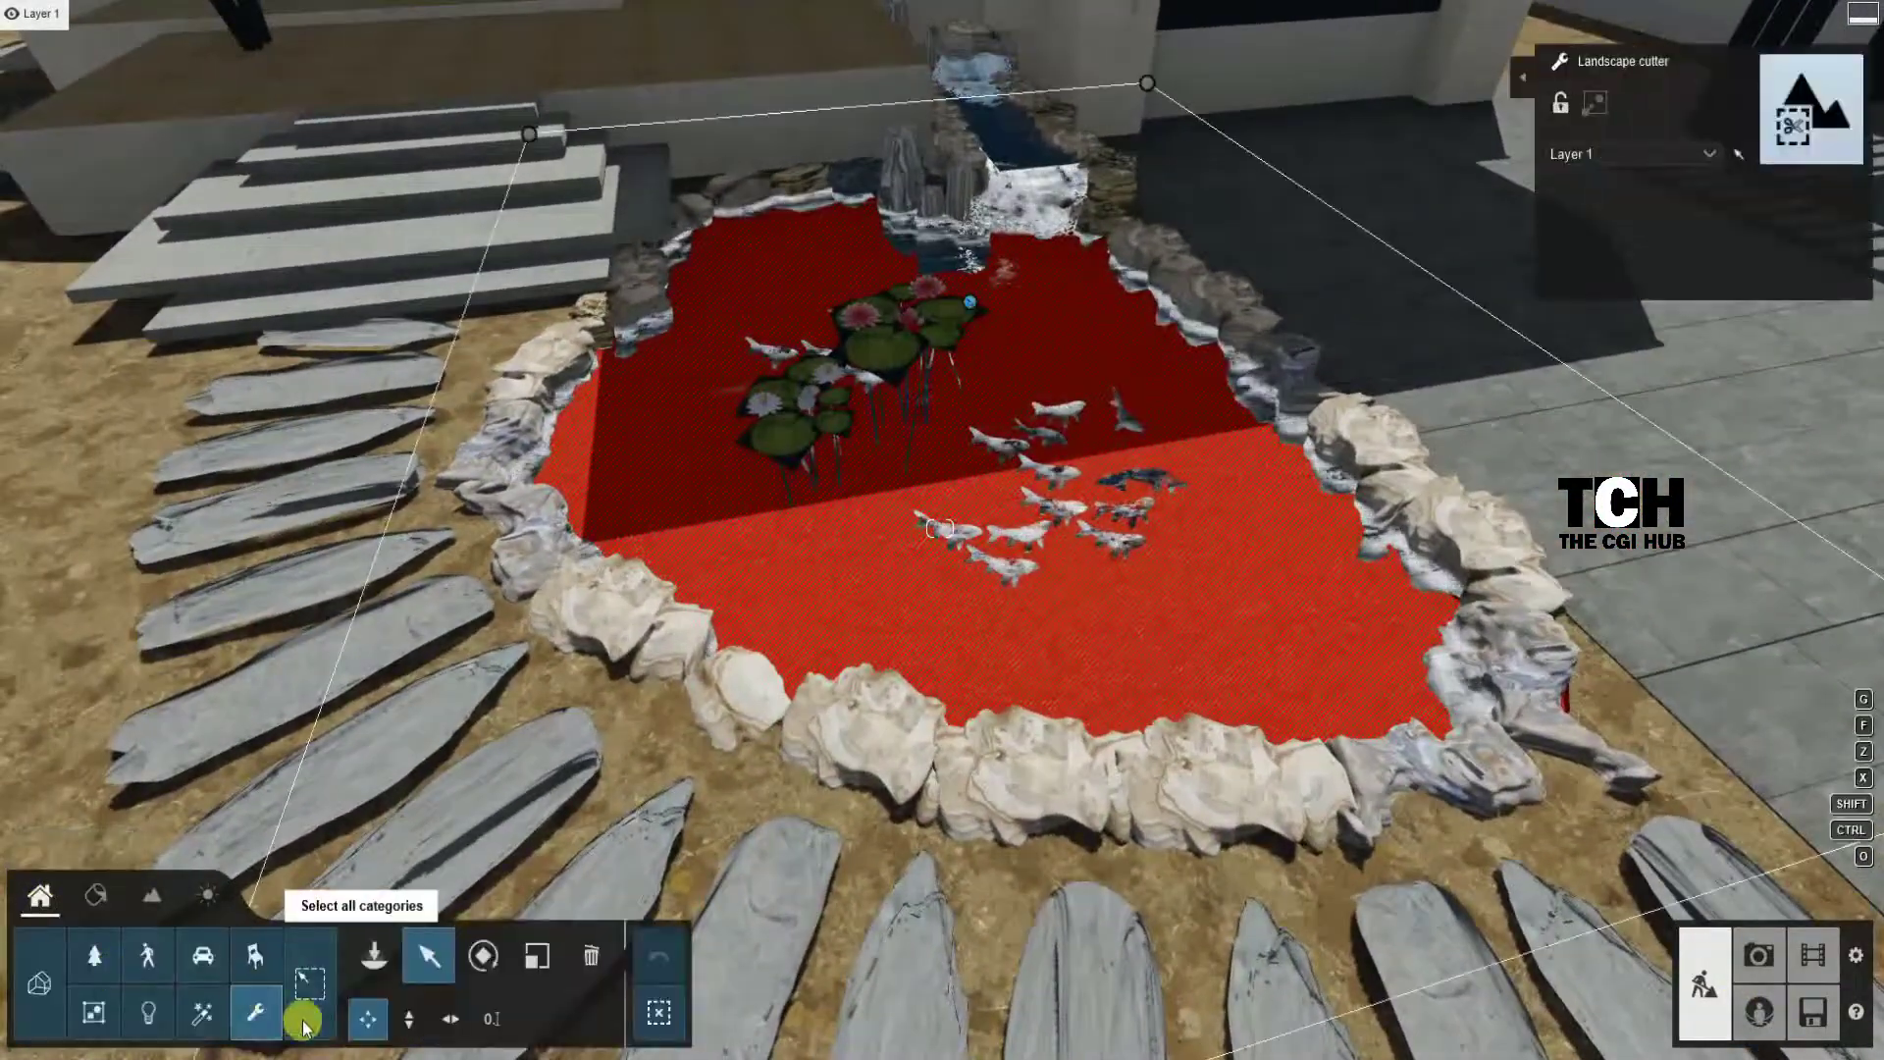
# Step: Delete the Landscape cutter and orbit the pond to check the restored grass
pyautogui.click(590, 956)
pyautogui.click(970, 301)
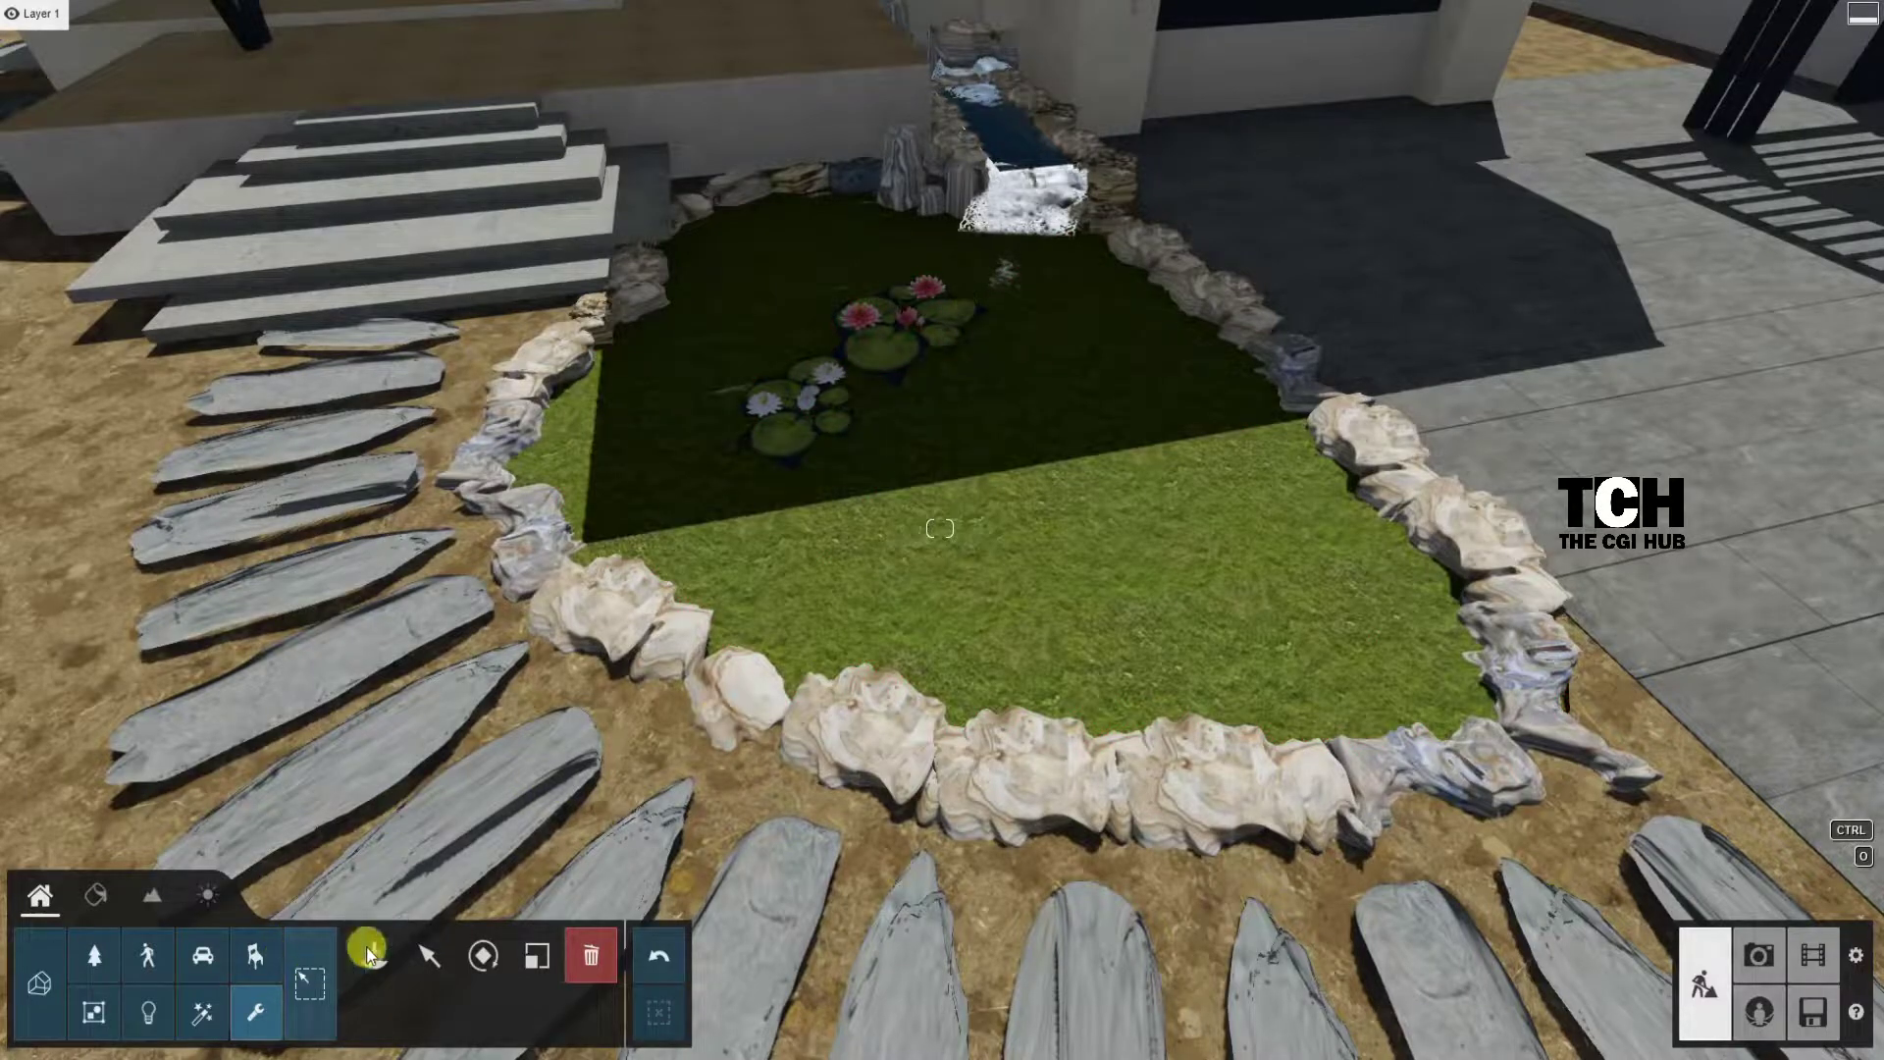
pyautogui.moveTo(818, 645); pyautogui.dragTo(763, 465, button='right')
pyautogui.scroll(-10, 764, 465)
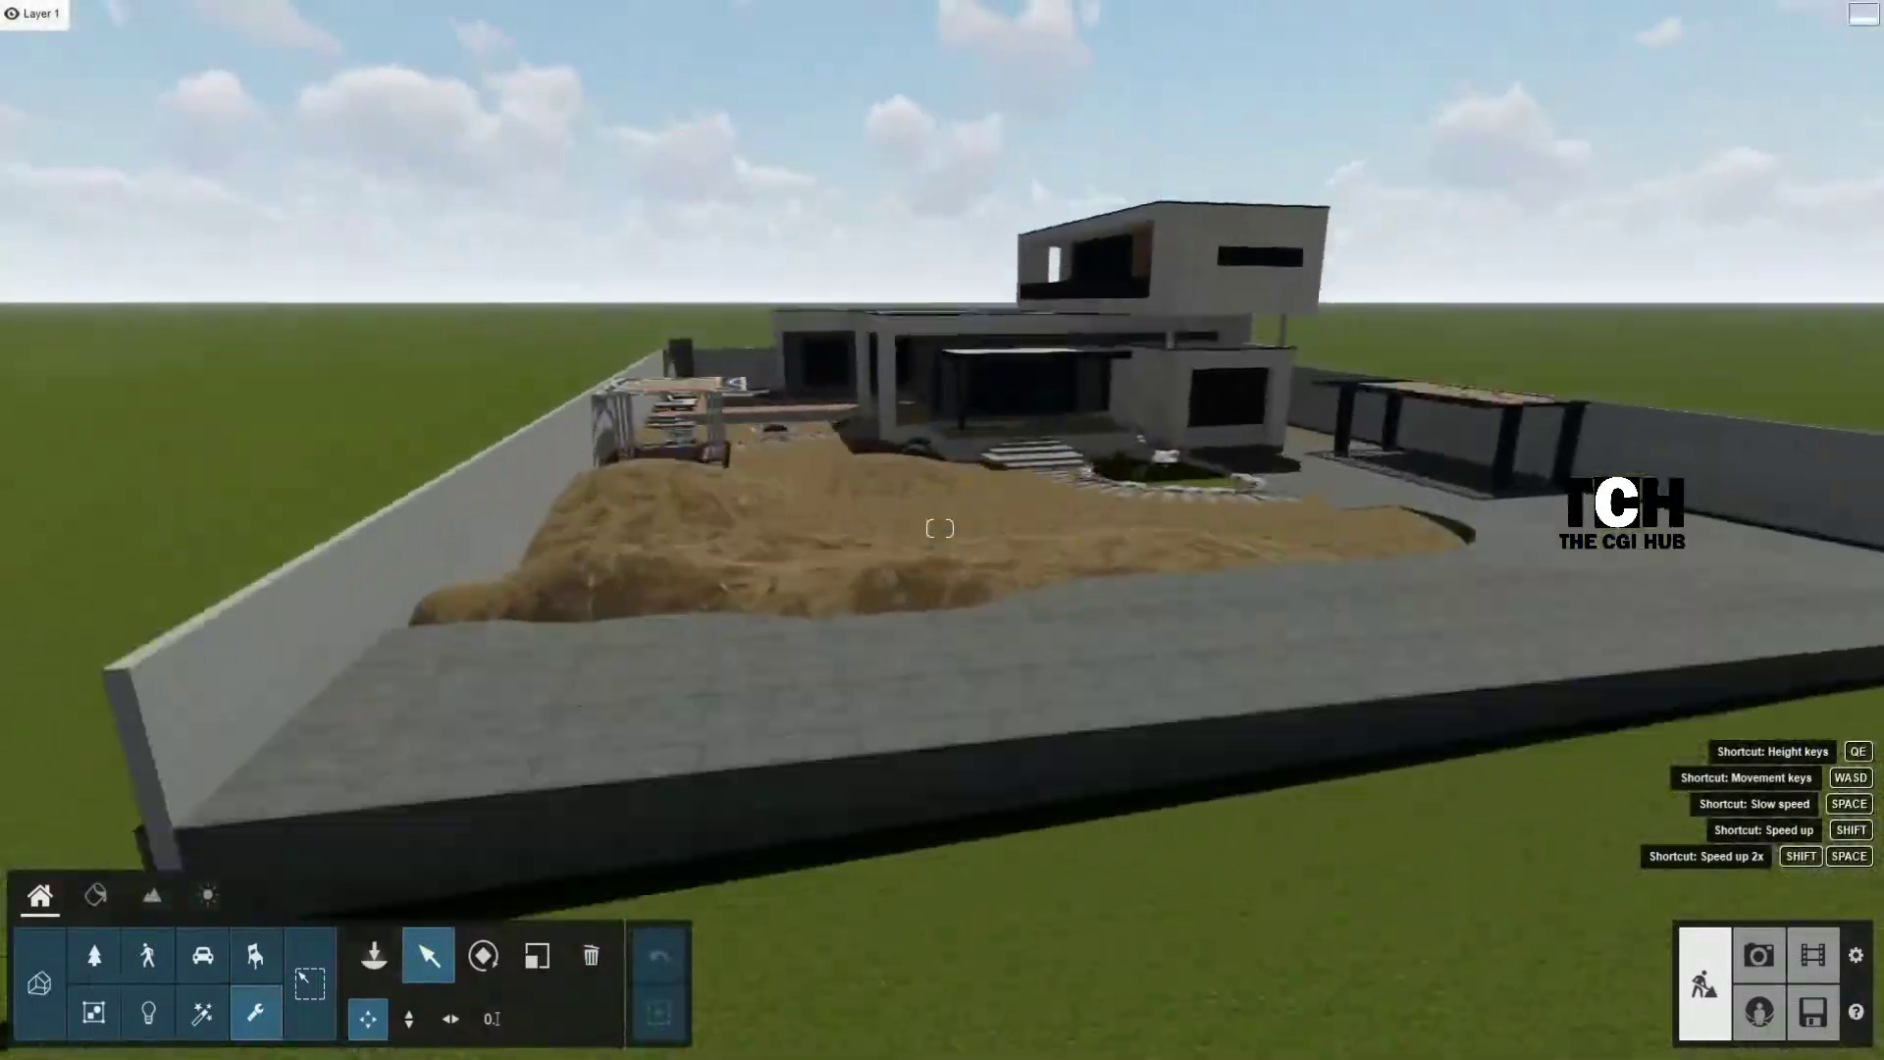
pyautogui.scroll(3, 764, 464)
pyautogui.scroll(5, 834, 706)
# Step: Look over the pond's rock border in Materials mode, then return to the building tools
pyautogui.click(95, 895)
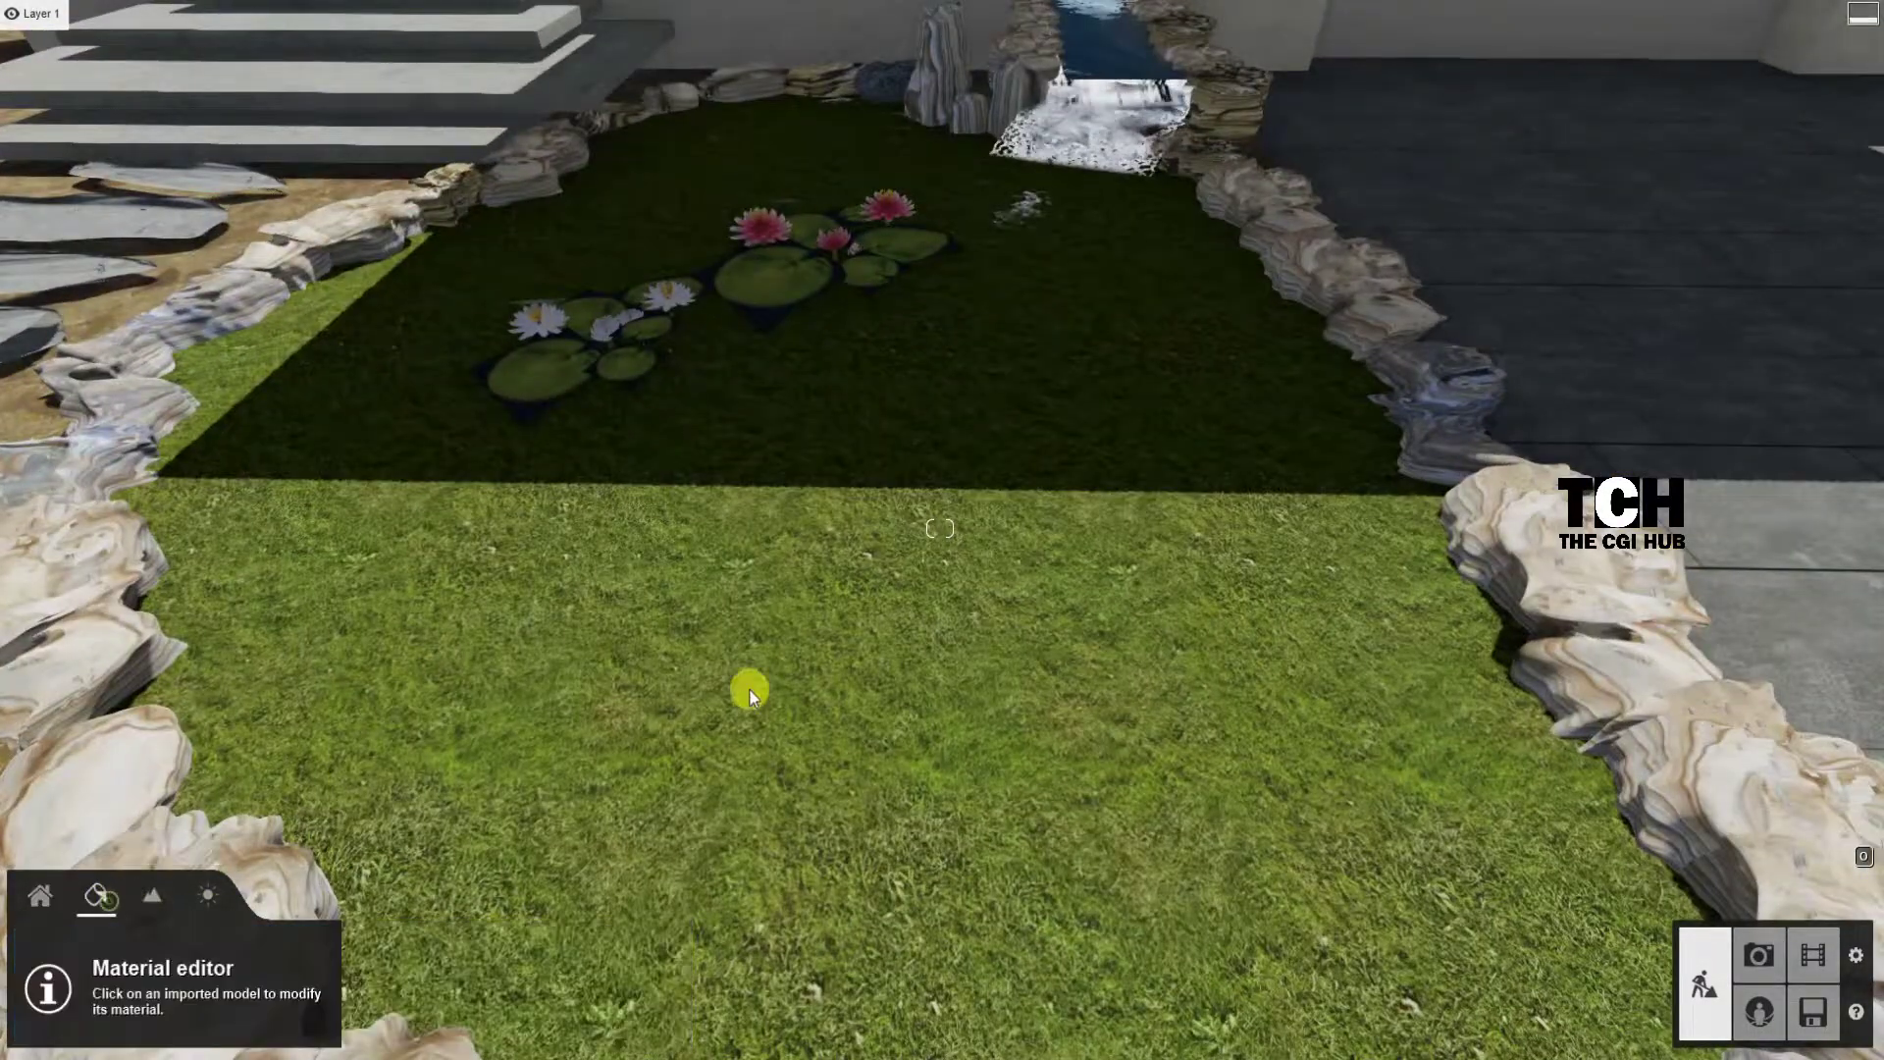
pyautogui.scroll(-5, 751, 691)
pyautogui.moveTo(897, 541)
pyautogui.mouseDown(button='right')
pyautogui.moveTo(476, 458)
pyautogui.moveTo(350, 355)
pyautogui.mouseUp(button='right')
pyautogui.scroll(-10, 986, 676)
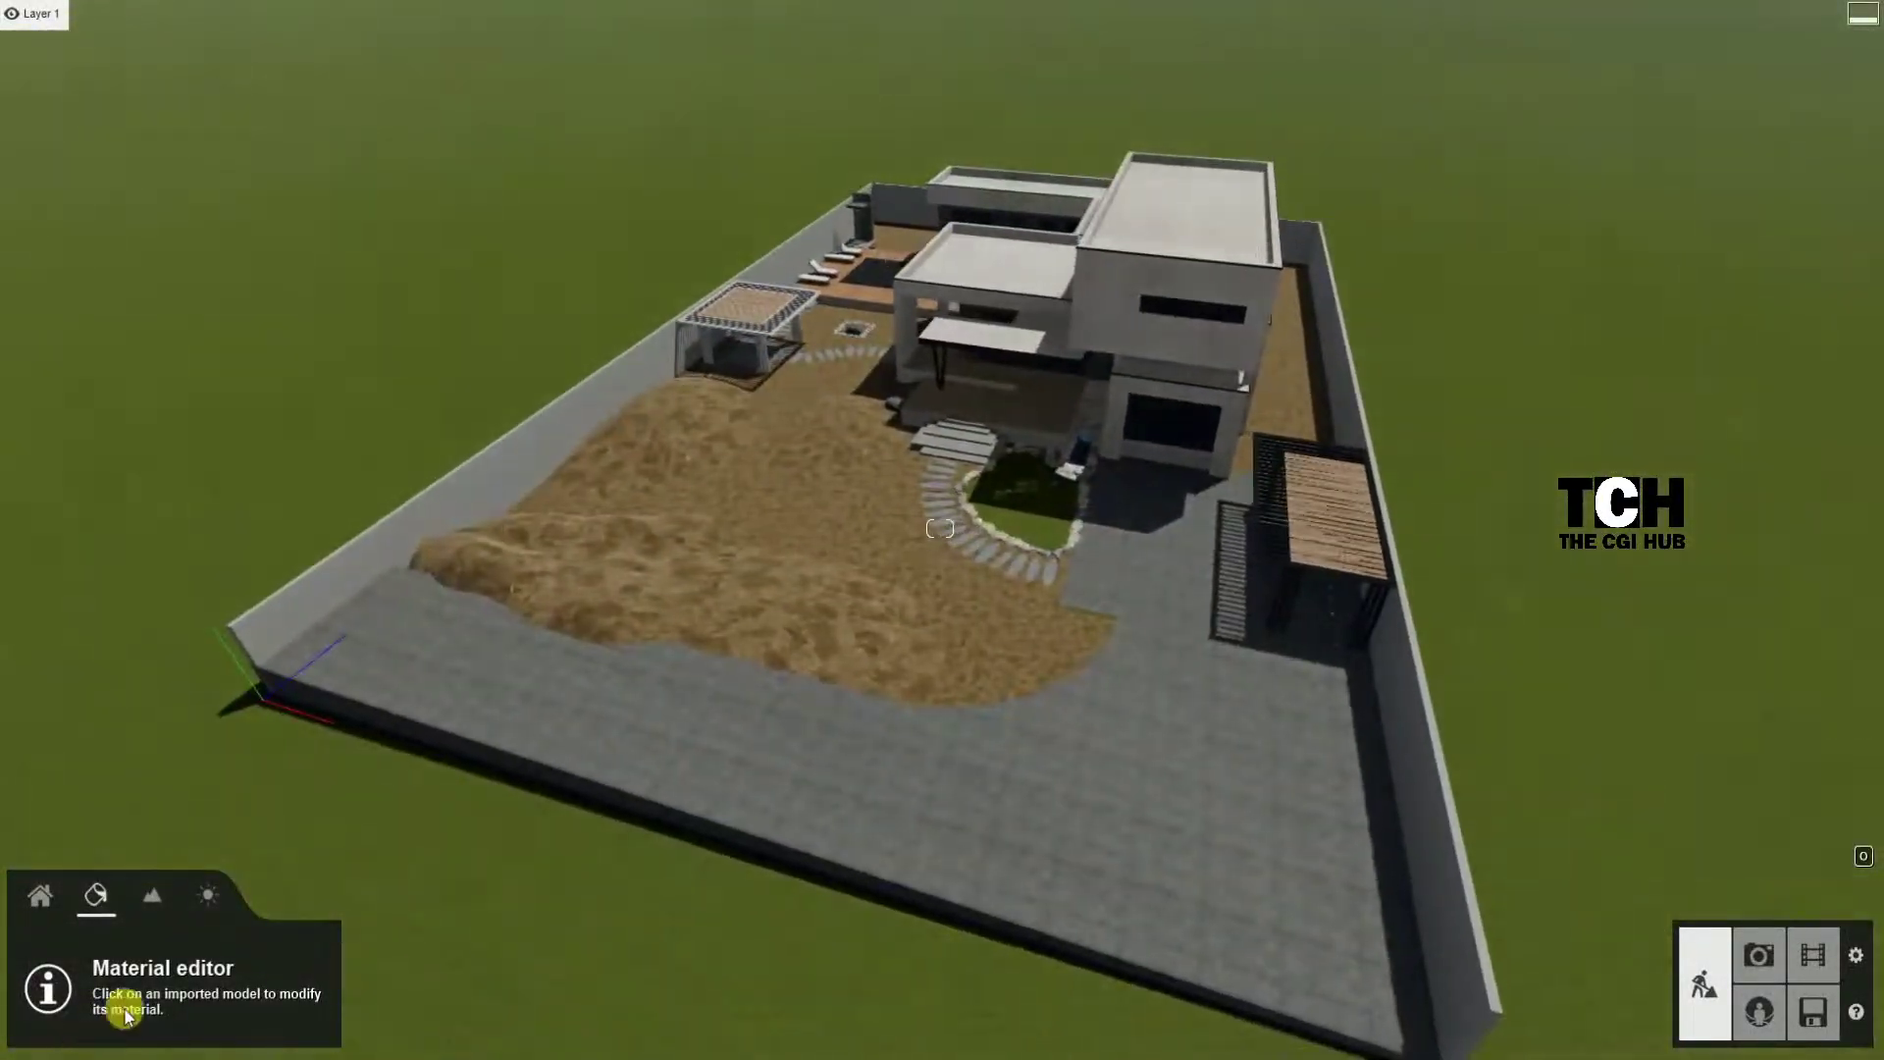
pyautogui.click(39, 895)
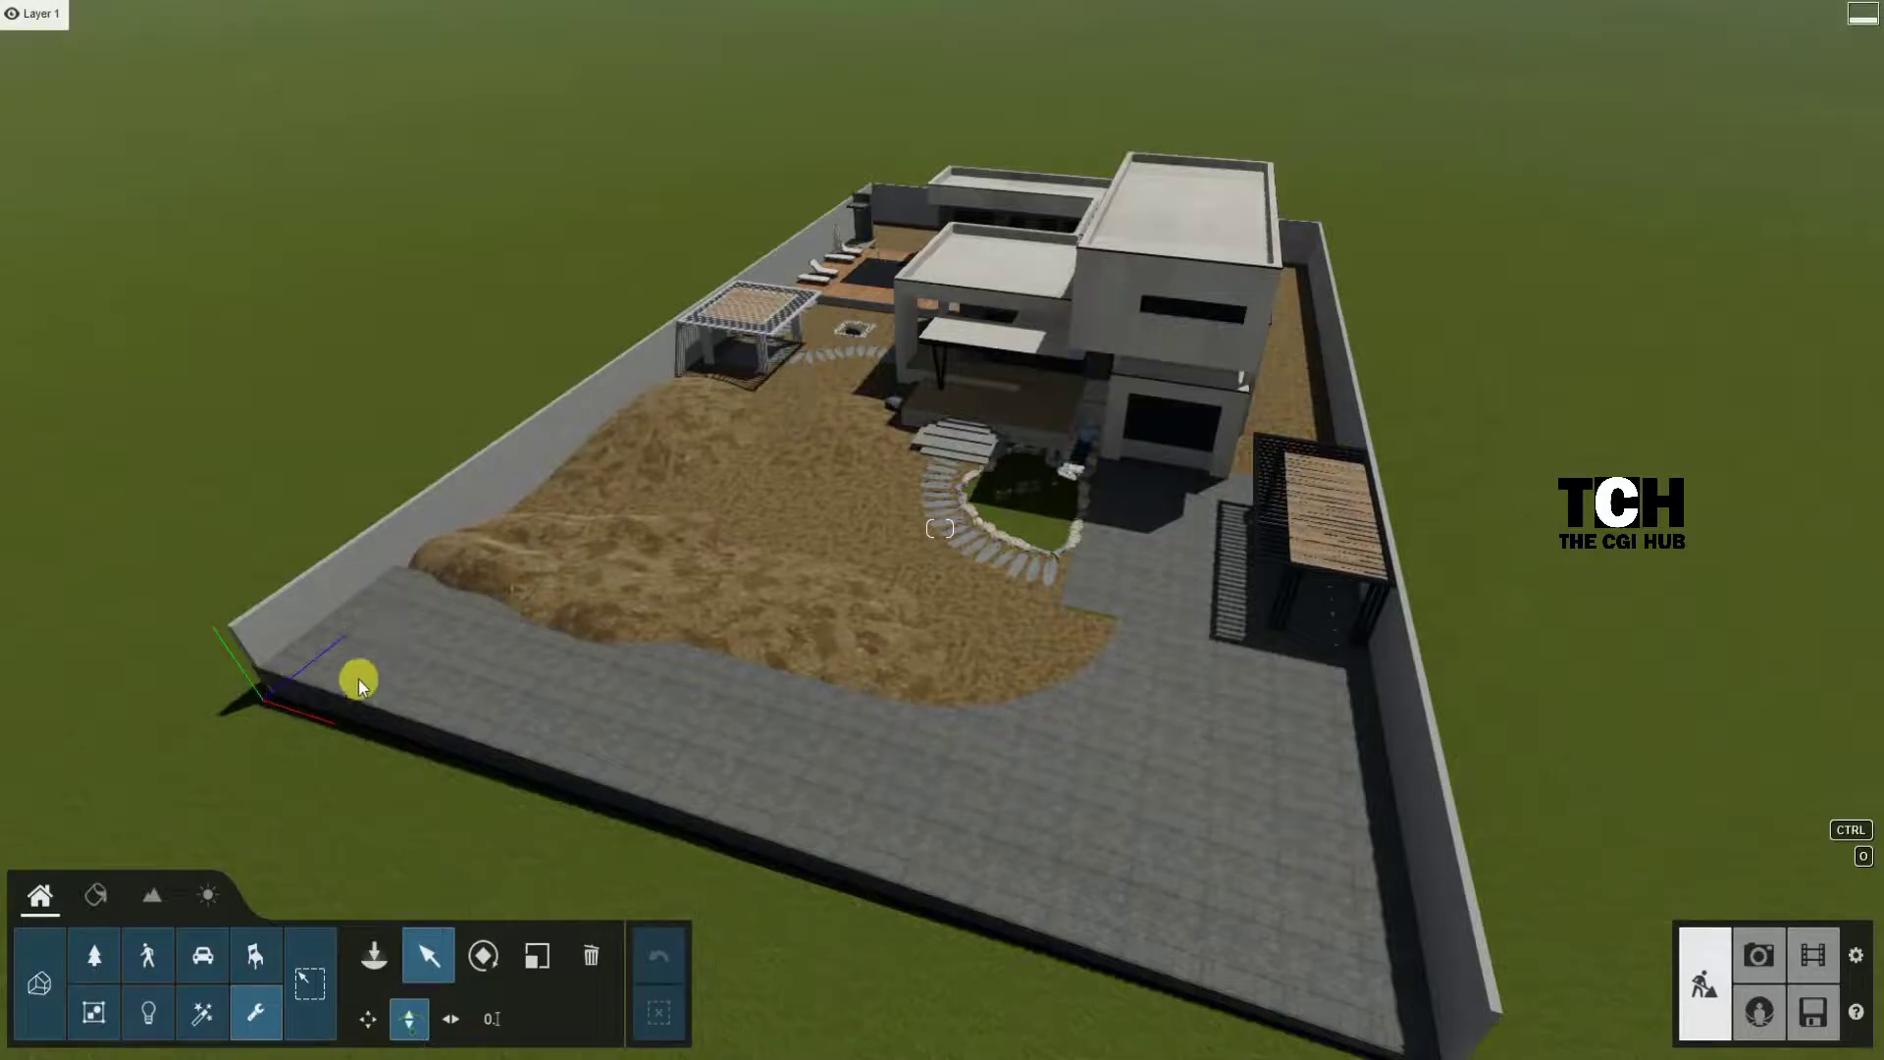
# Step: Select the imported house model and swing the view toward the stepping stones across the pond
pyautogui.click(248, 687)
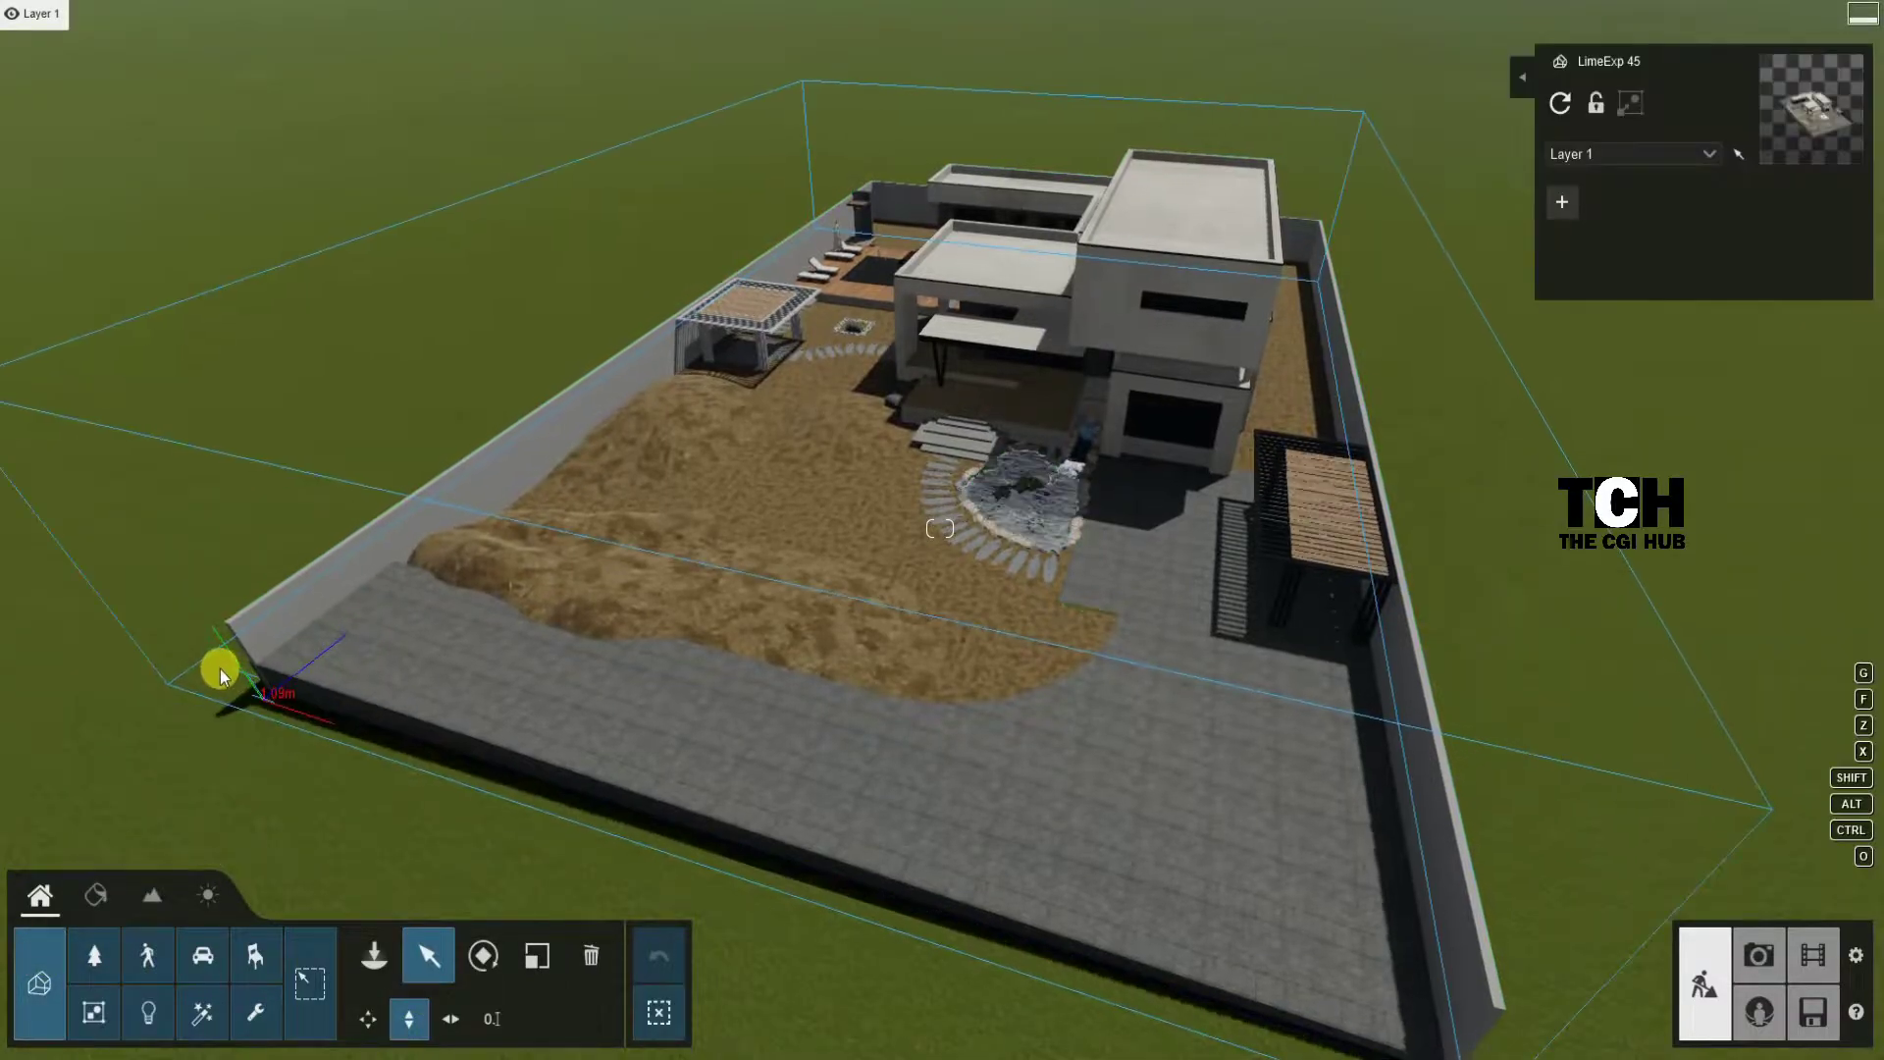
pyautogui.scroll(3, 181, 652)
pyautogui.scroll(5, 901, 538)
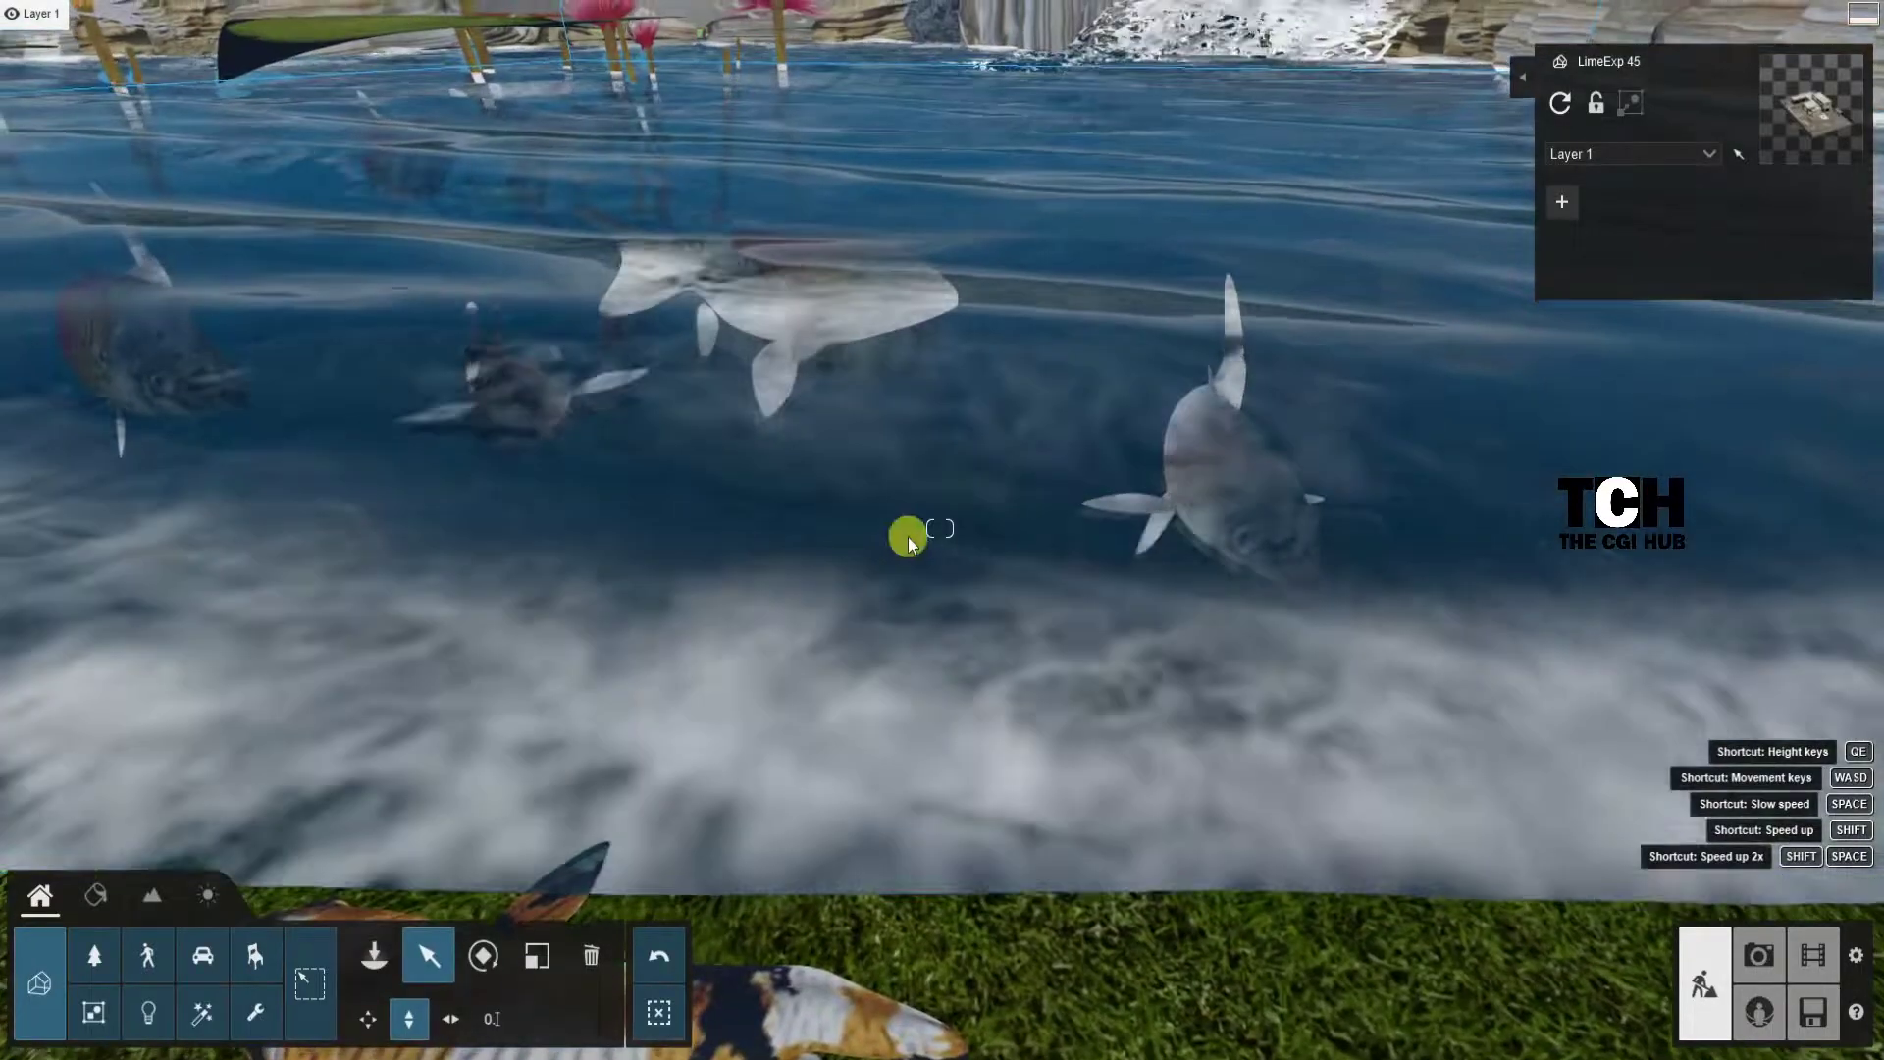
pyautogui.scroll(-2, 904, 534)
pyautogui.moveTo(929, 523); pyautogui.dragTo(979, 147, button='right')
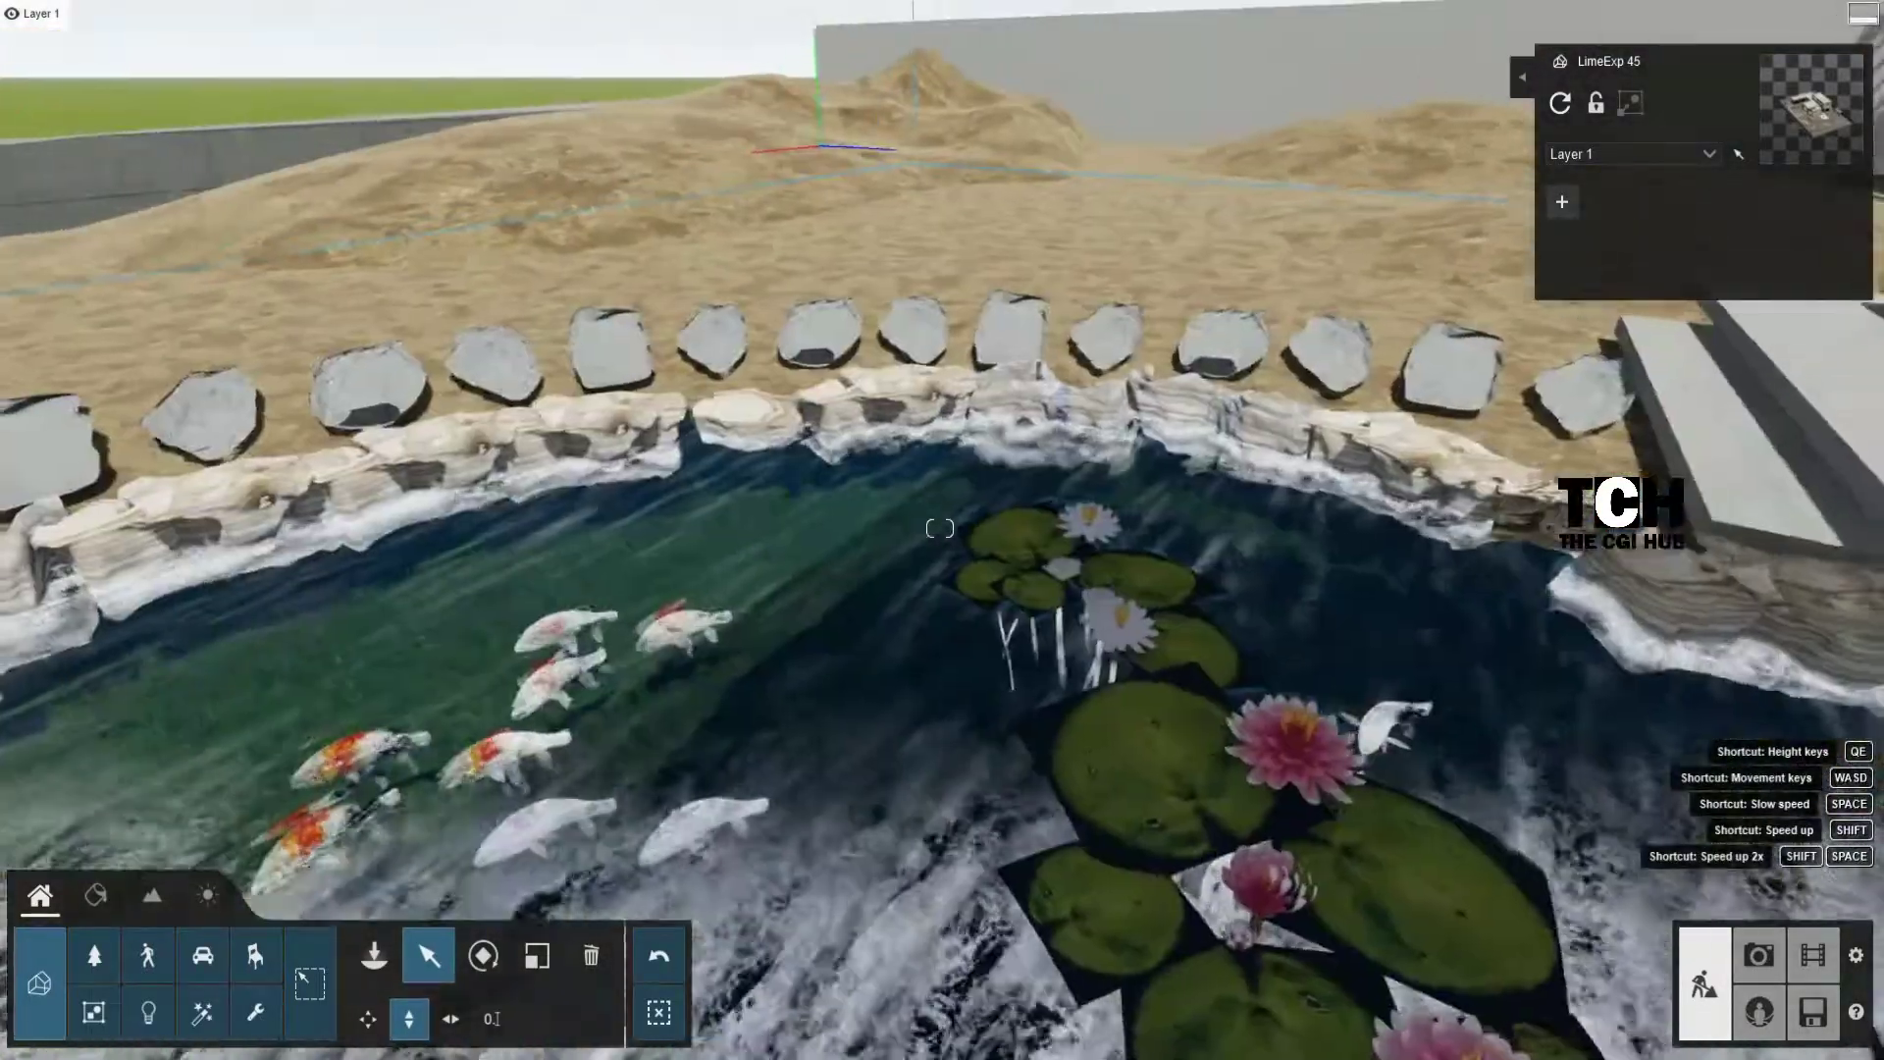
pyautogui.moveTo(979, 148)
pyautogui.mouseDown()
pyautogui.moveTo(991, 123)
pyautogui.moveTo(967, 115)
pyautogui.mouseUp()
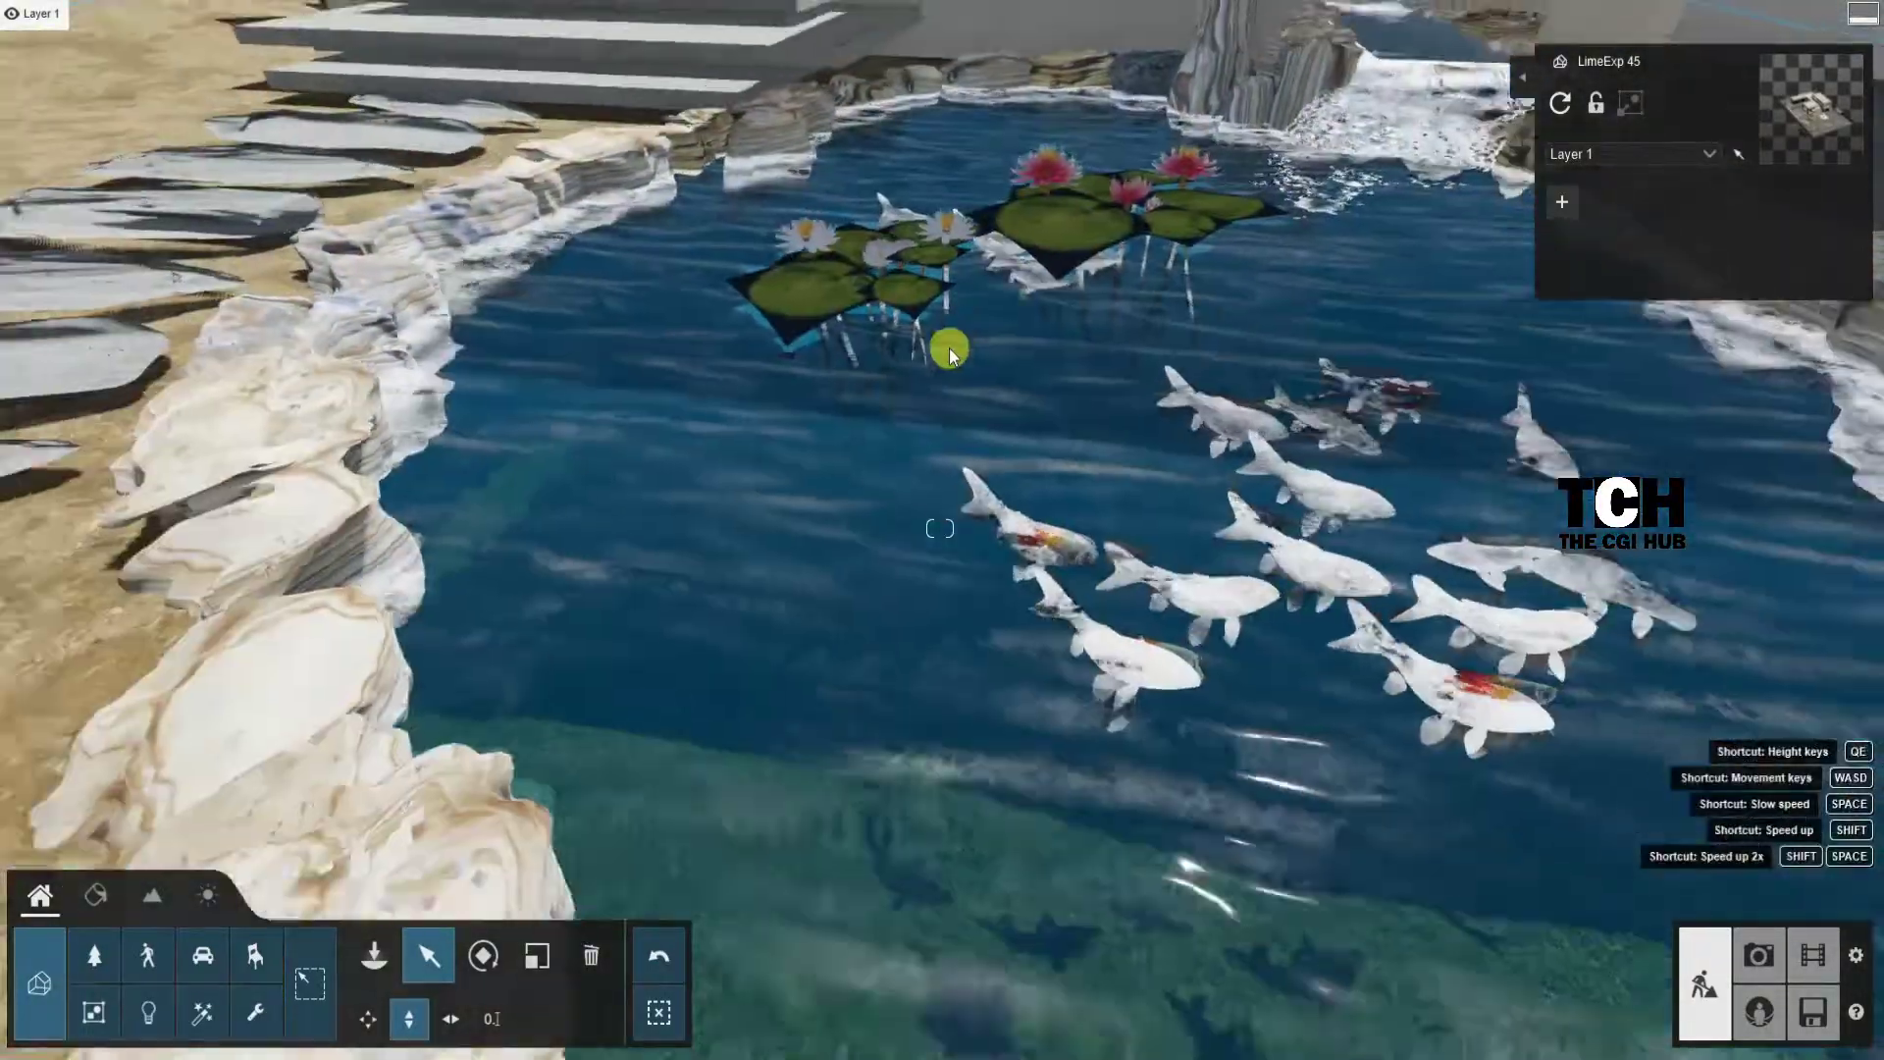
pyautogui.moveTo(950, 345); pyautogui.dragTo(746, 353, button='right')
pyautogui.moveTo(940, 528); pyautogui.dragTo(968, 315, button='right')
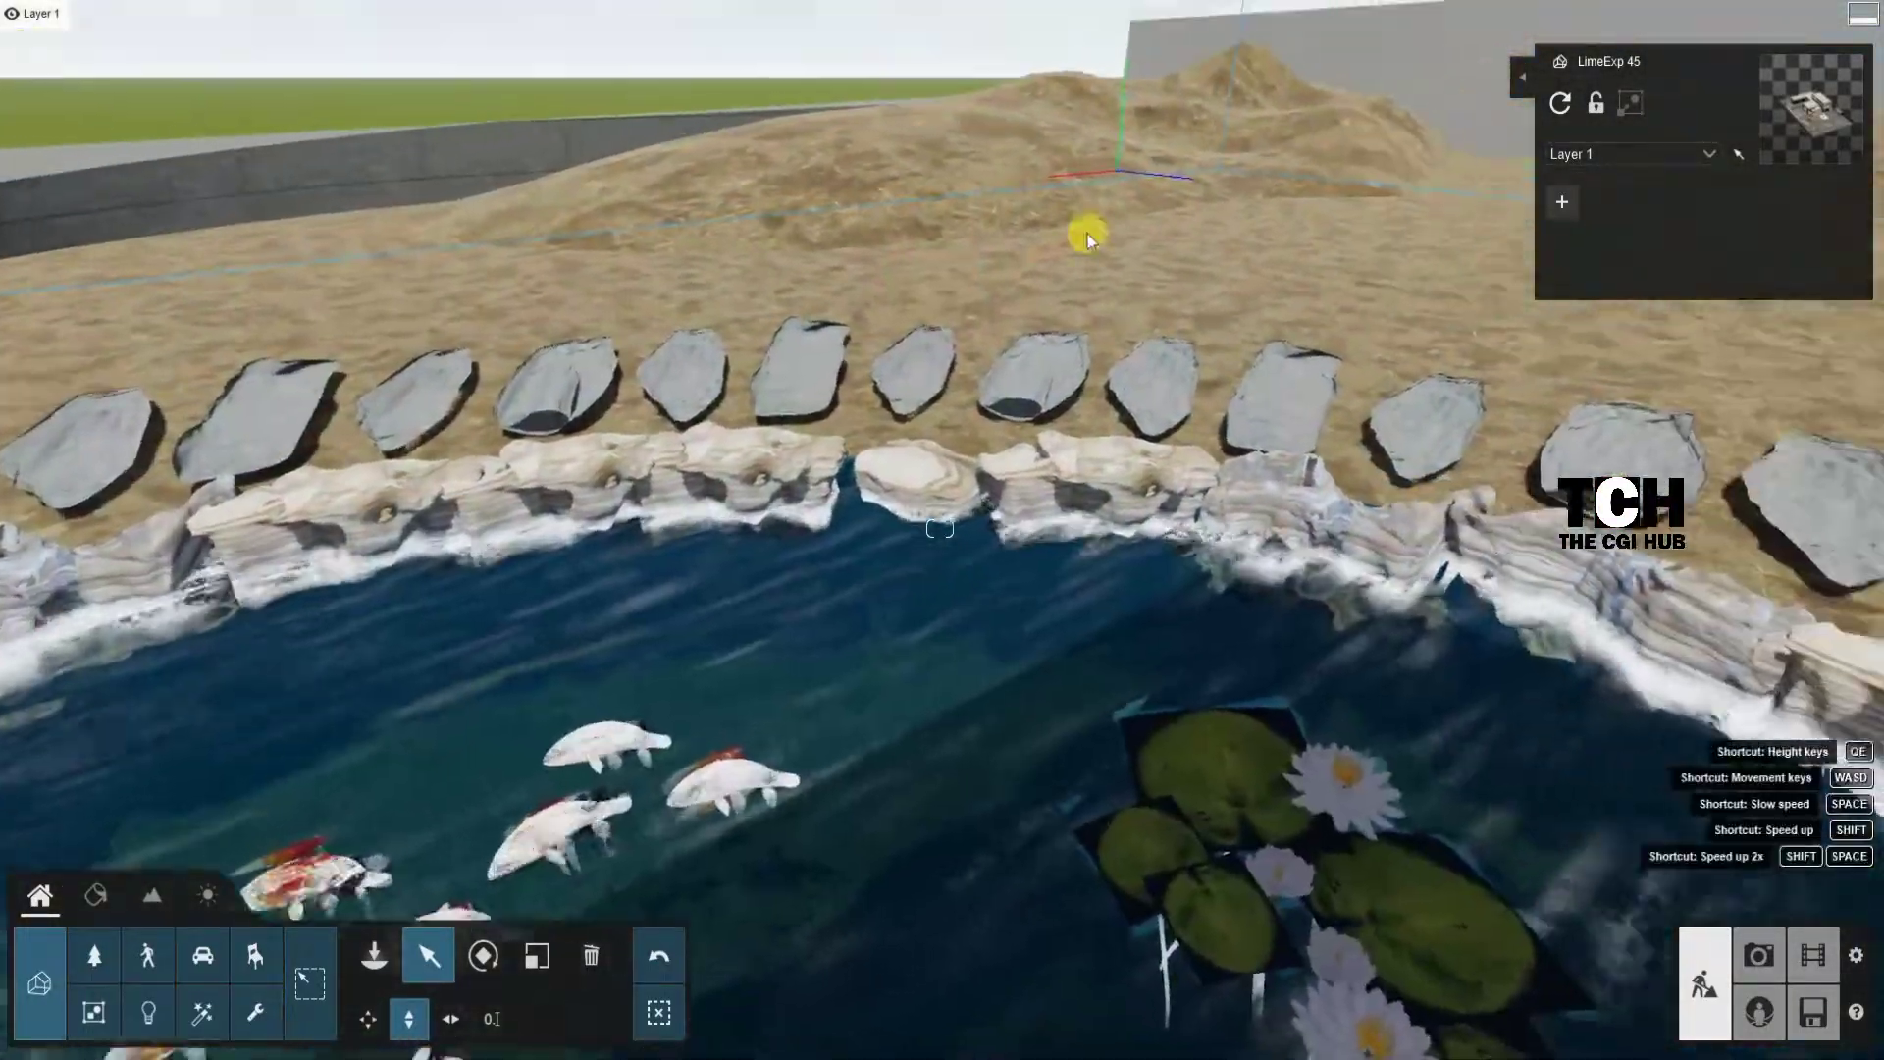
# Step: Lower the house model slightly and fly the view over to the koi pond
pyautogui.click(1095, 113)
pyautogui.moveTo(1094, 112)
pyautogui.mouseDown()
pyautogui.moveTo(1138, 171)
pyautogui.moveTo(1102, 157)
pyautogui.mouseUp()
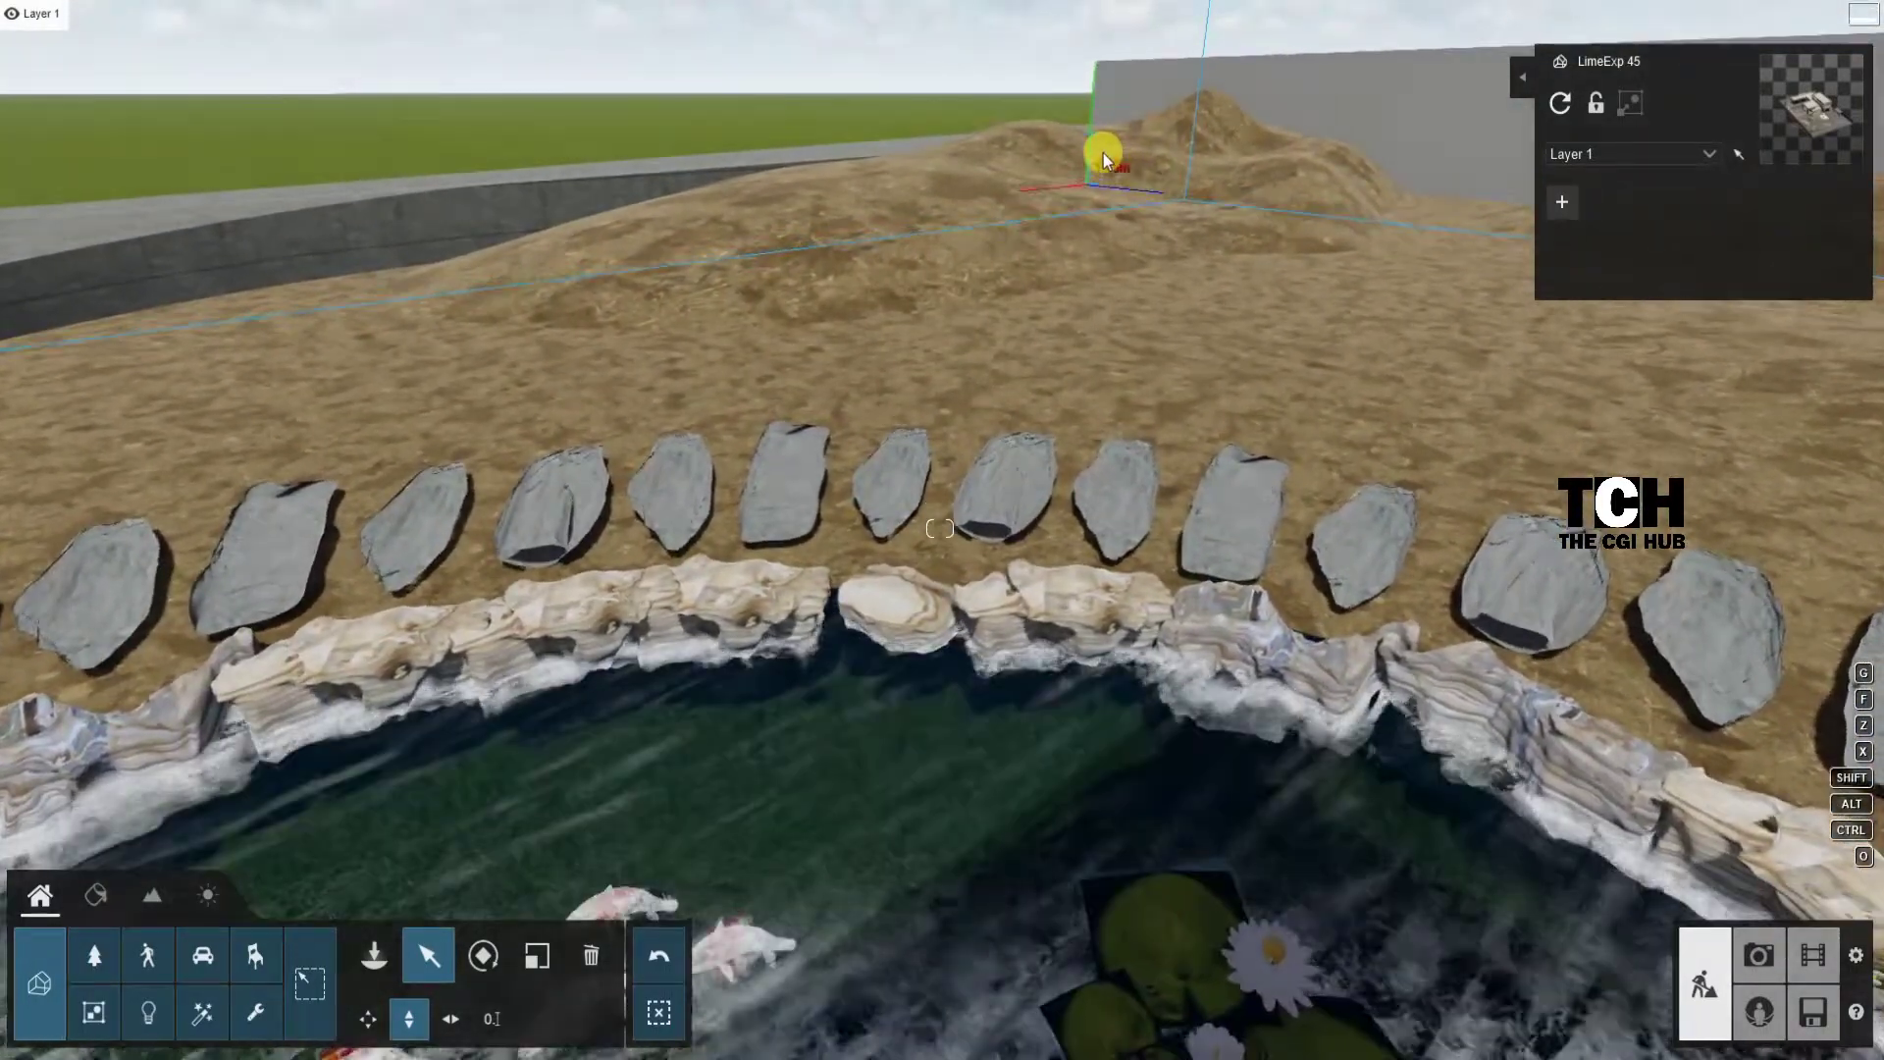
pyautogui.moveTo(1102, 157); pyautogui.dragTo(502, 563, button='right')
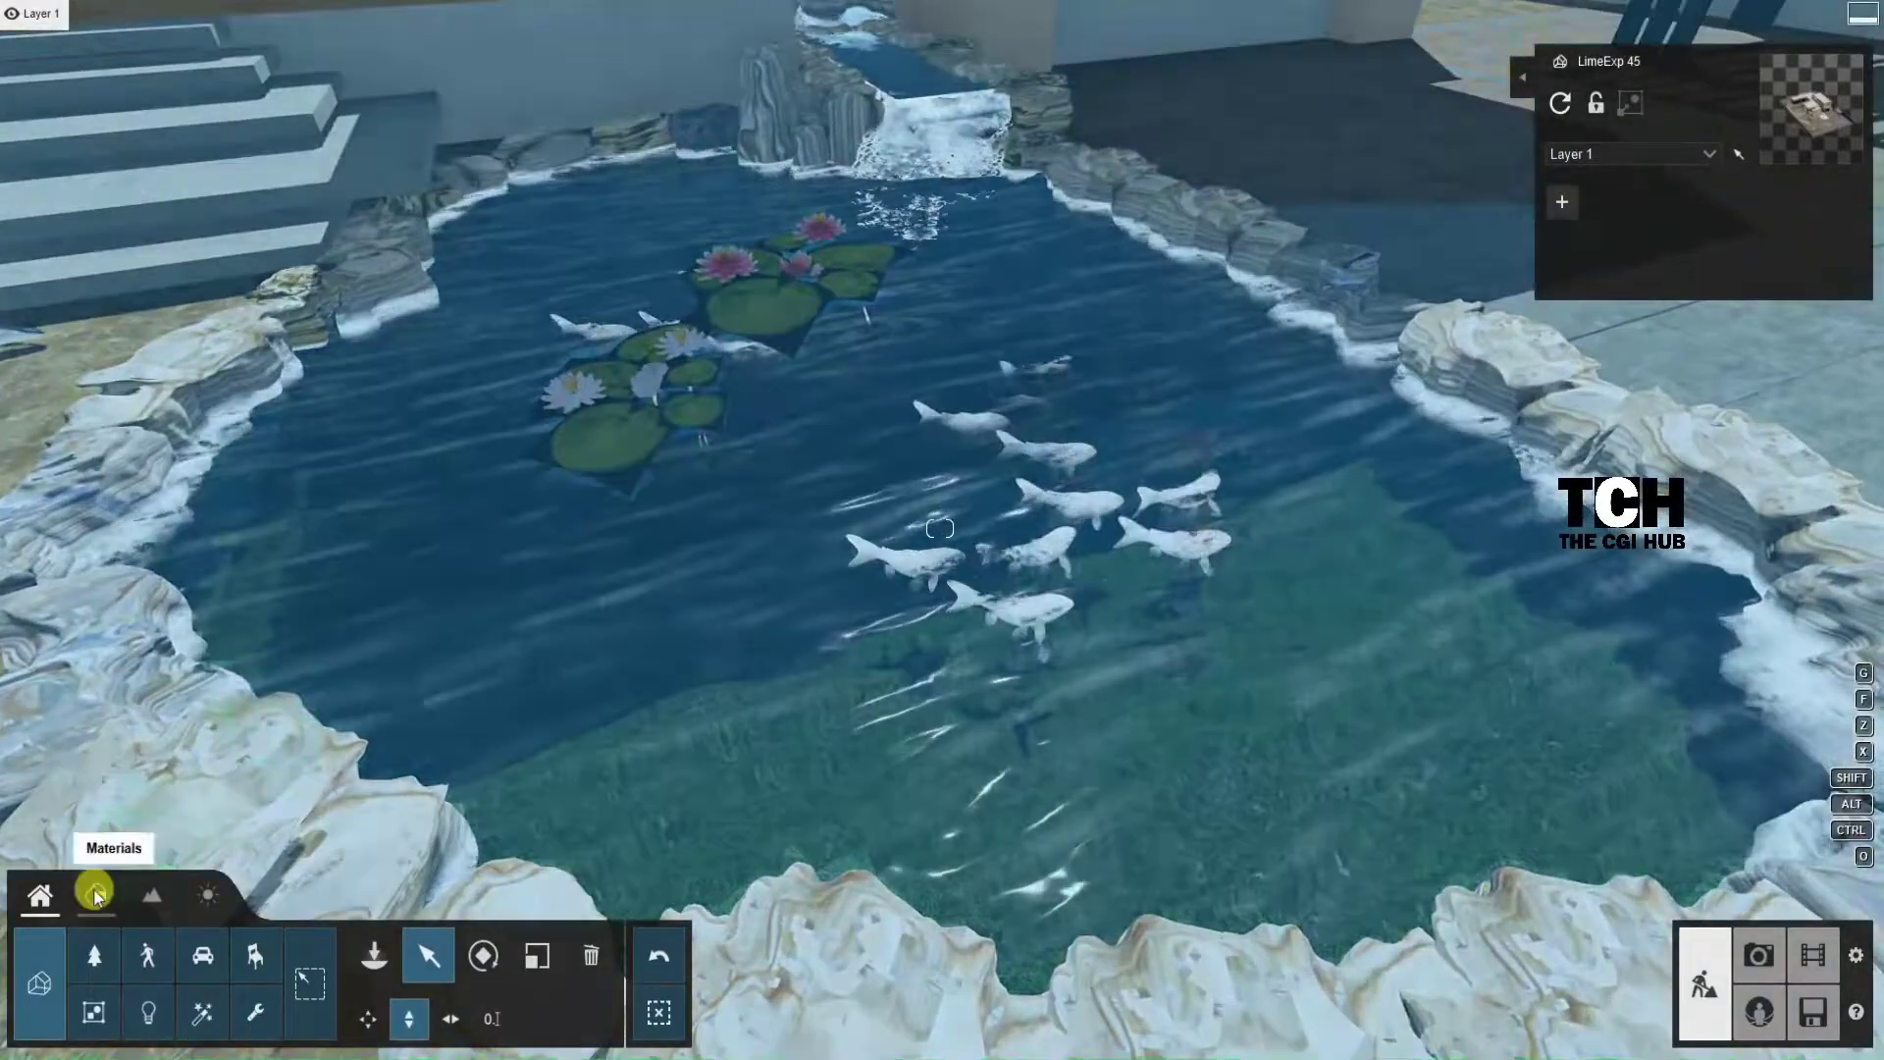
# Step: Select the pond water in Materials mode and list the Various > Water materials
pyautogui.click(95, 893)
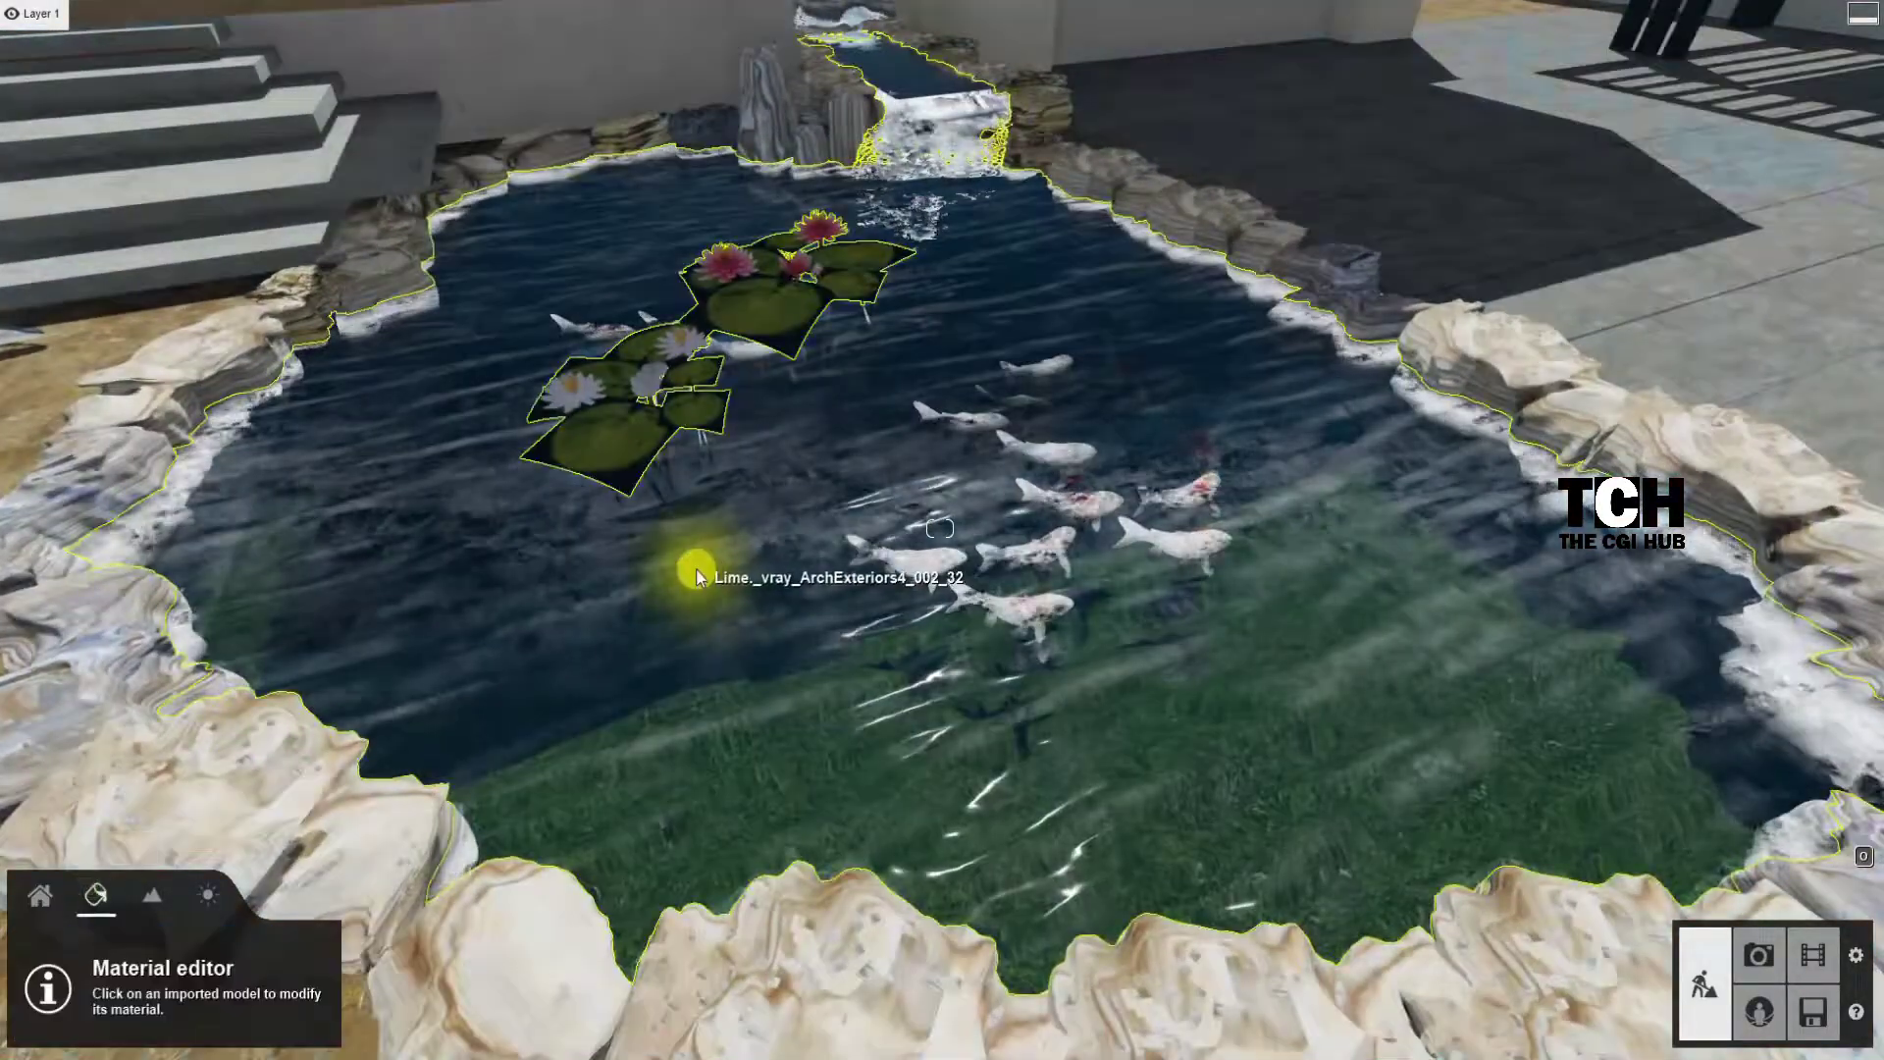
pyautogui.click(664, 556)
pyautogui.click(74, 108)
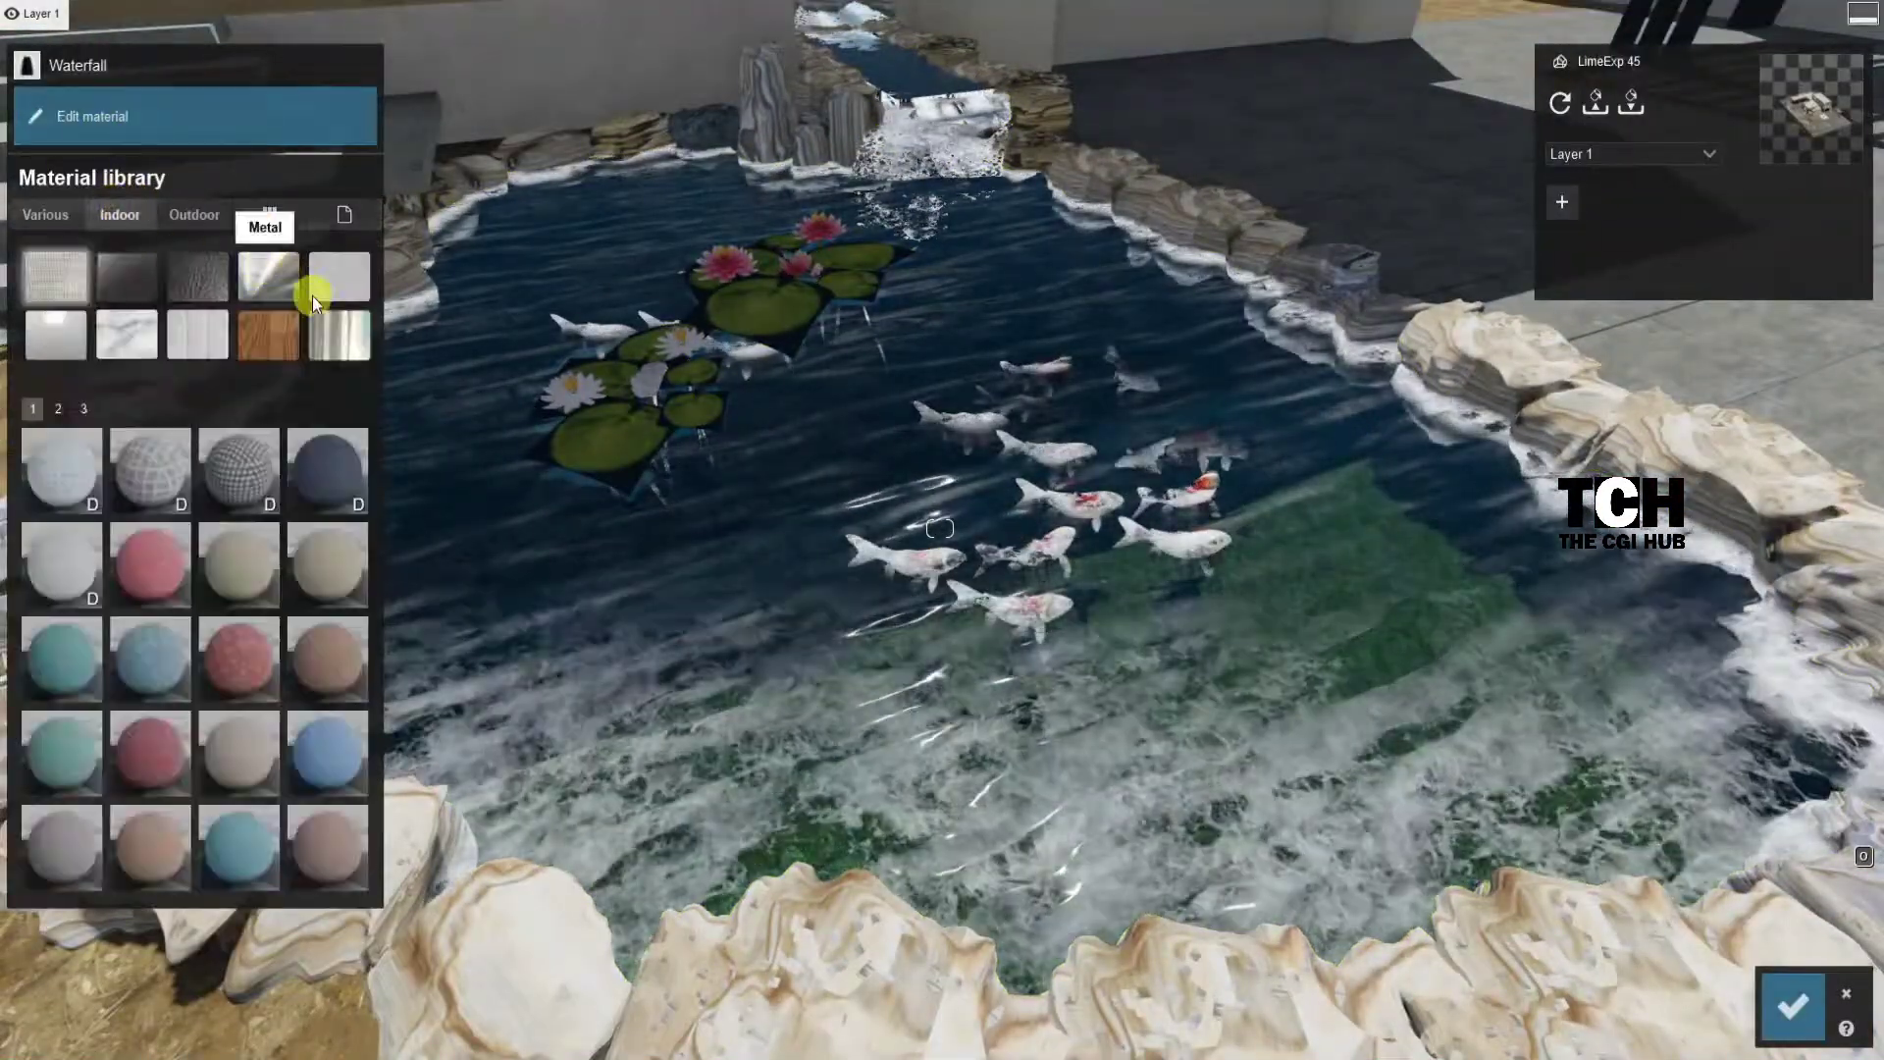
pyautogui.click(45, 213)
pyautogui.click(339, 276)
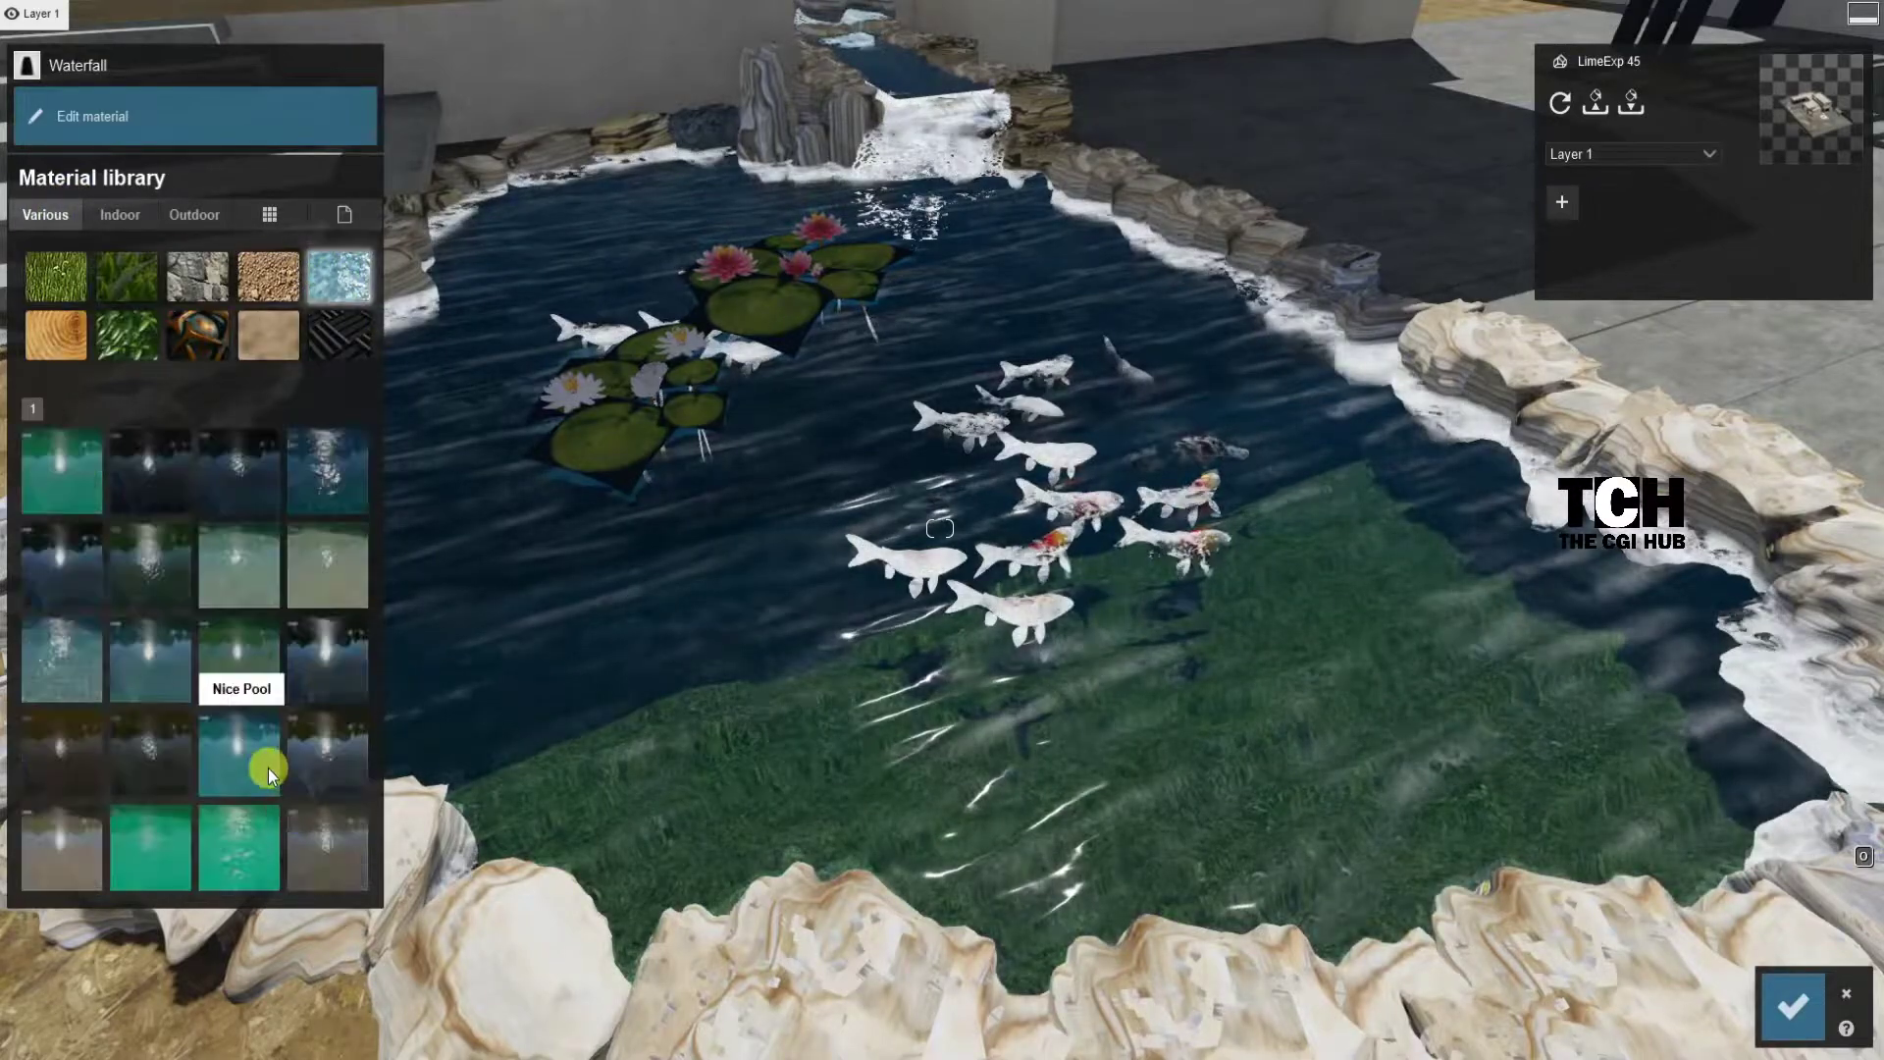
# Step: Preview several water presets on the pond, including pool, tropical and Clear Ocean water
pyautogui.click(244, 757)
pyautogui.click(232, 863)
pyautogui.click(175, 845)
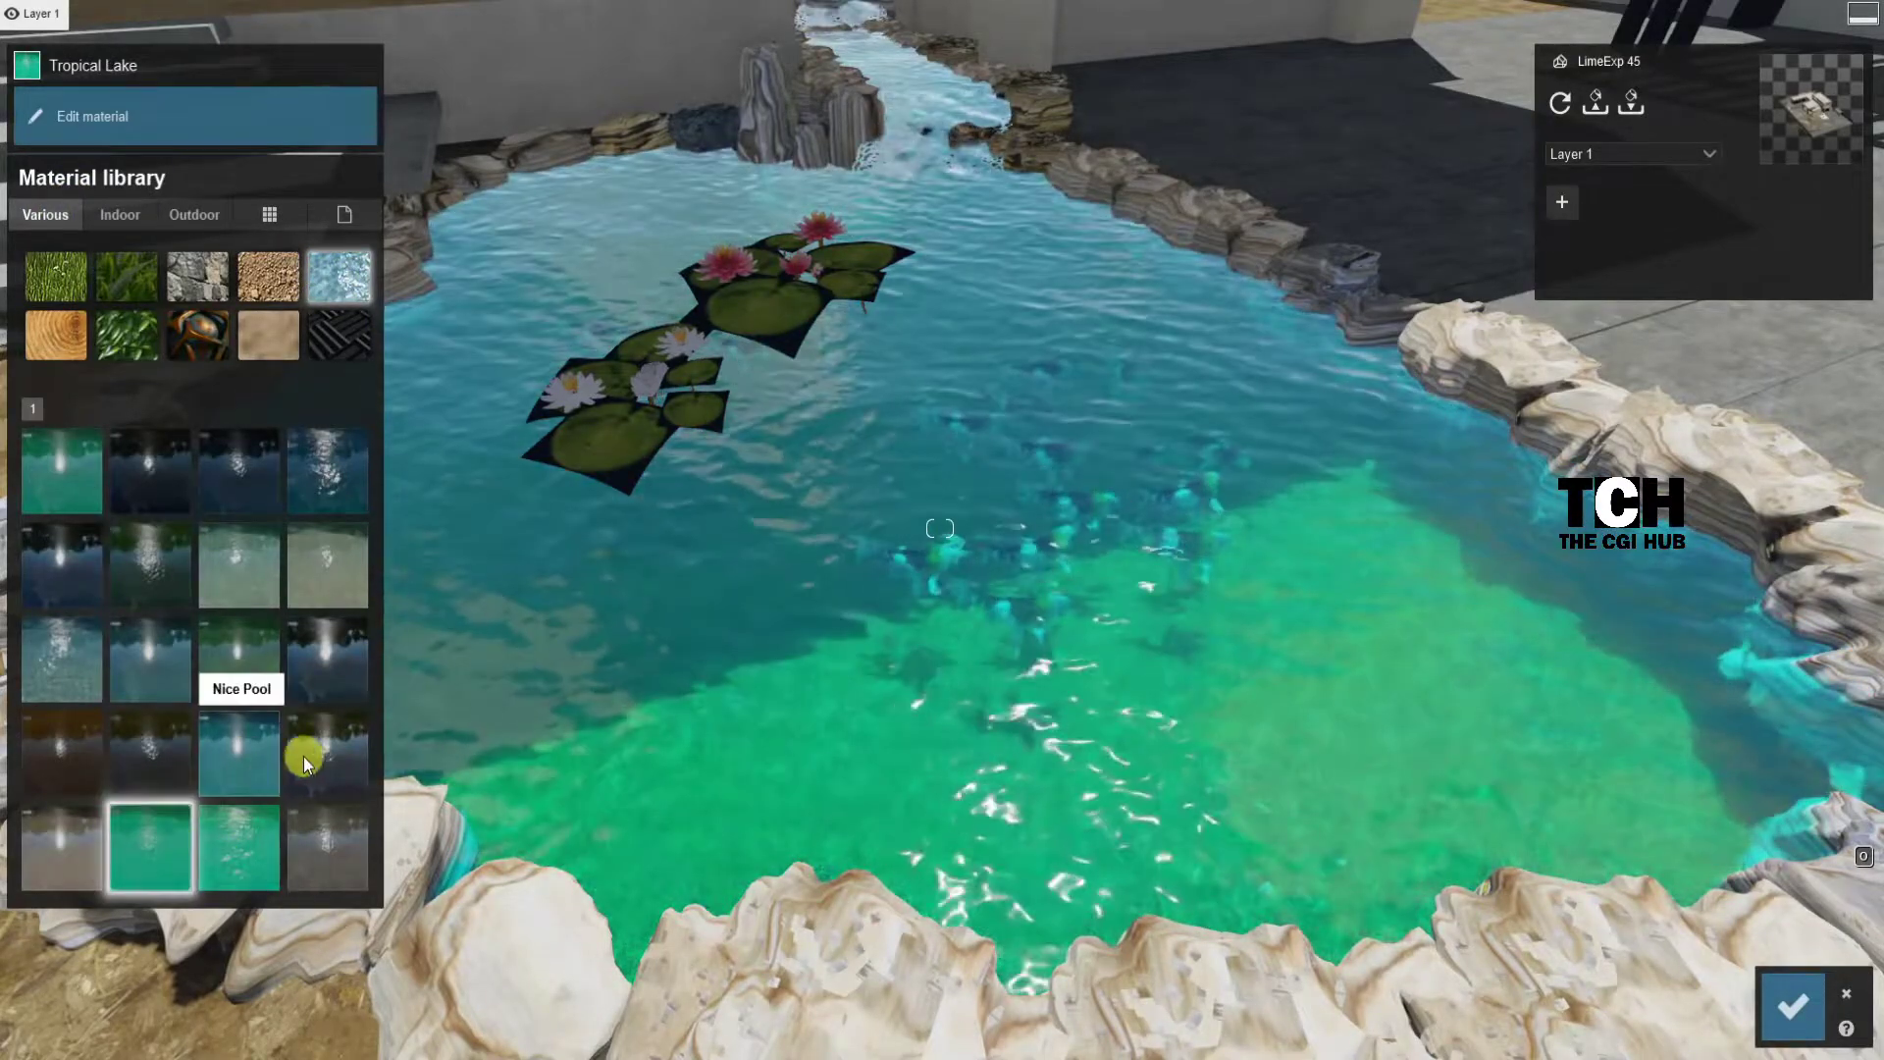
pyautogui.click(319, 660)
pyautogui.click(79, 664)
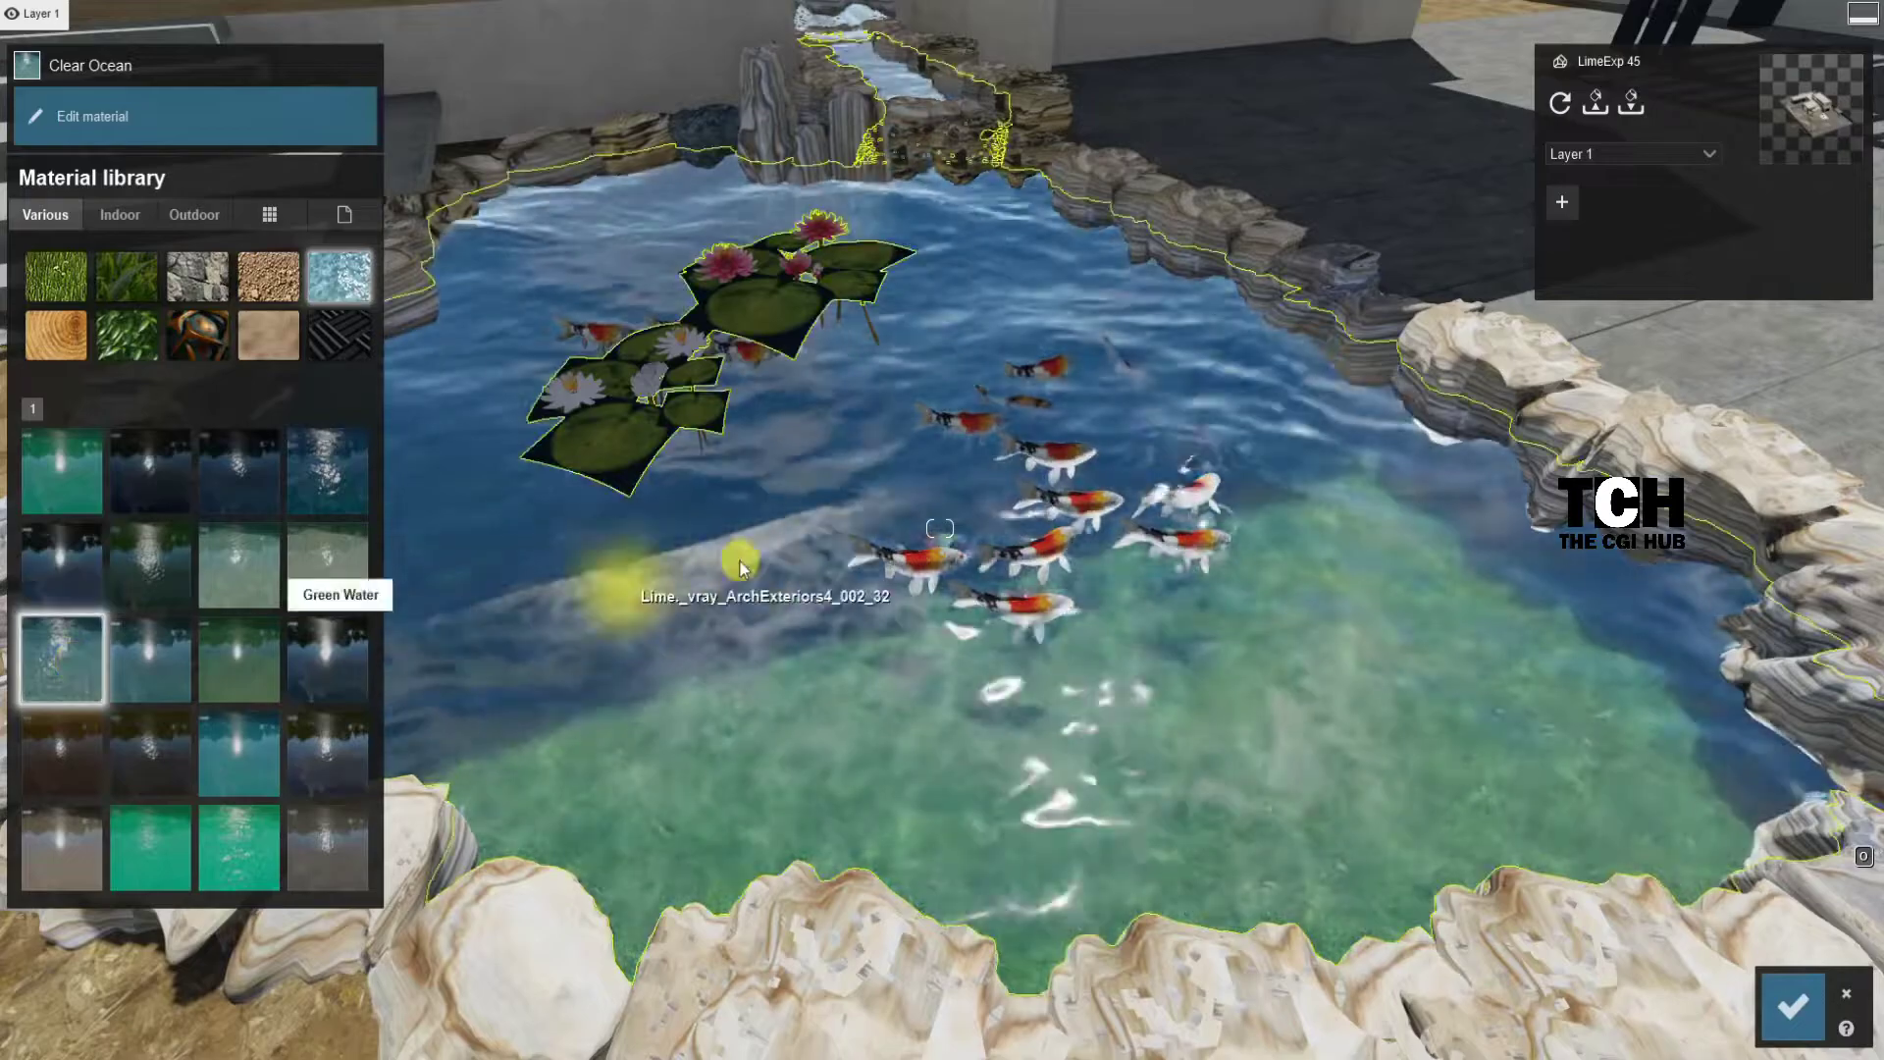
pyautogui.click(623, 569)
# Step: Try Calm Pond and Calm Tropical, then apply Clear Lake and adjust its wave scale
pyautogui.click(98, 115)
pyautogui.click(155, 562)
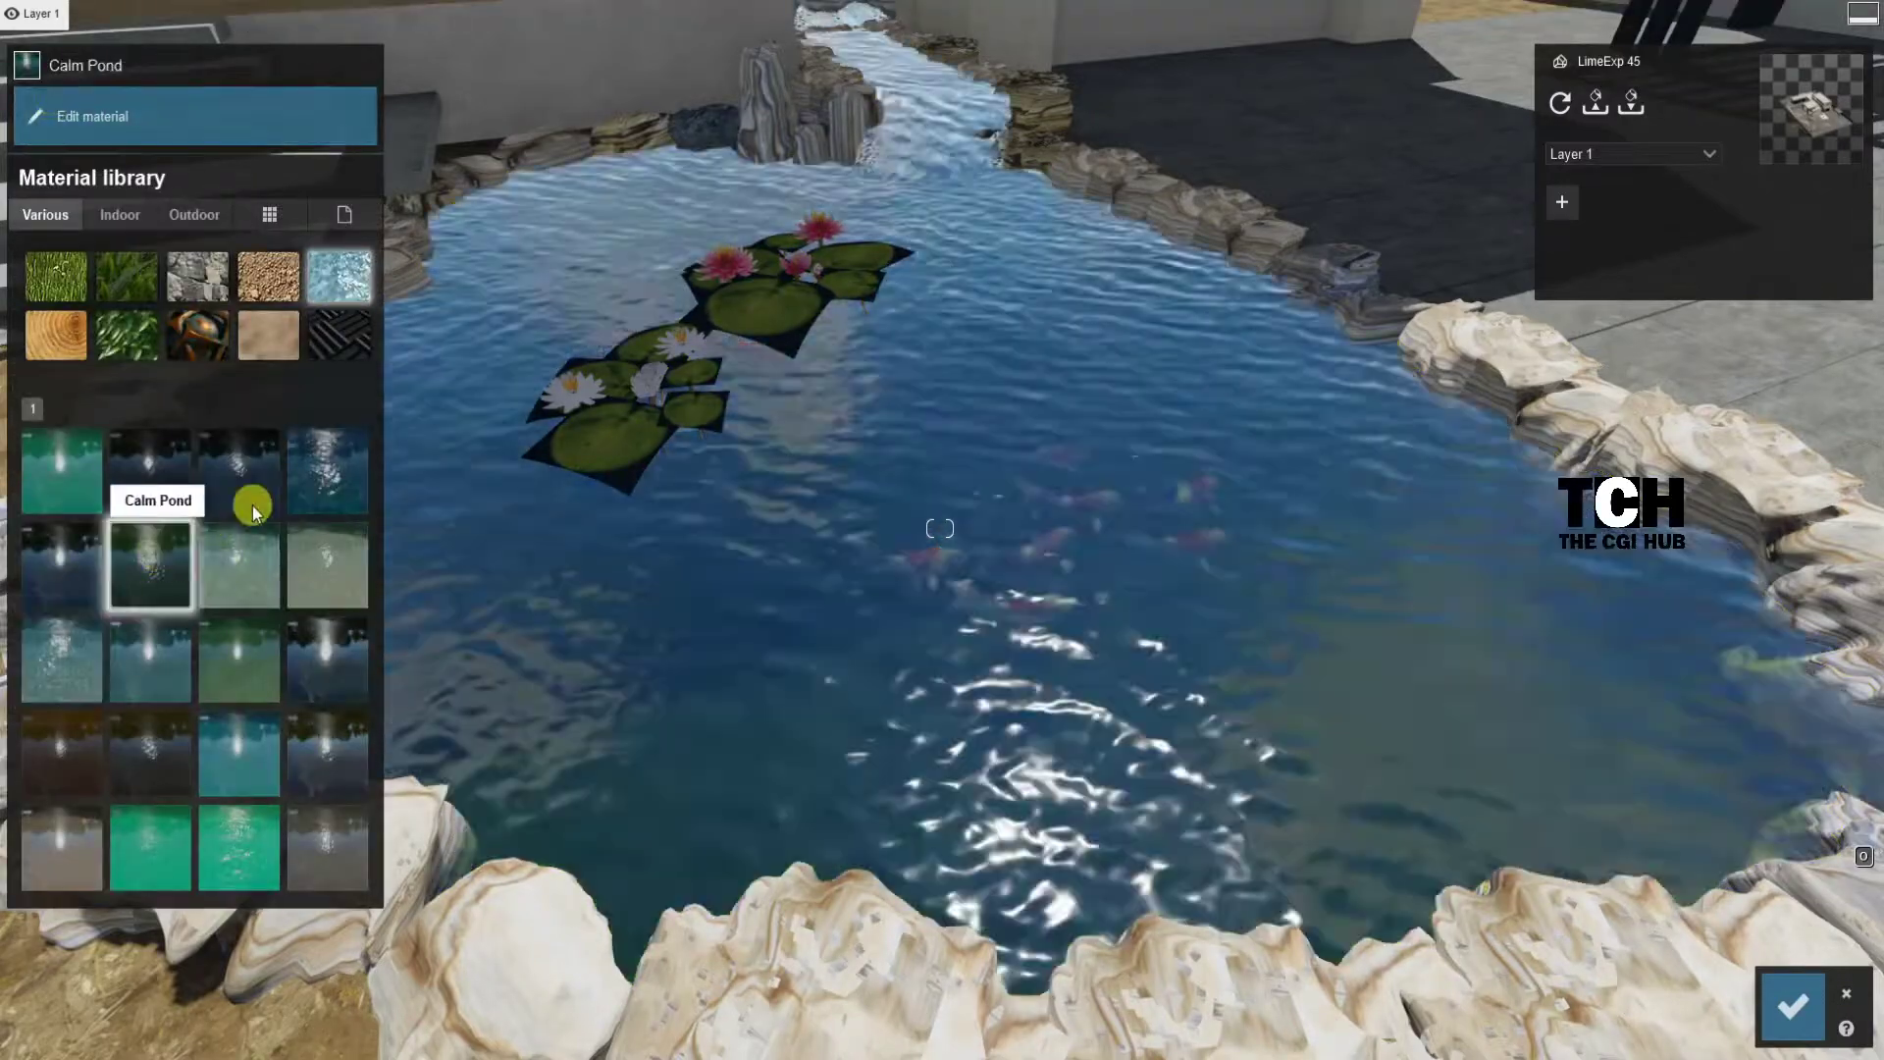
pyautogui.click(304, 481)
pyautogui.click(231, 556)
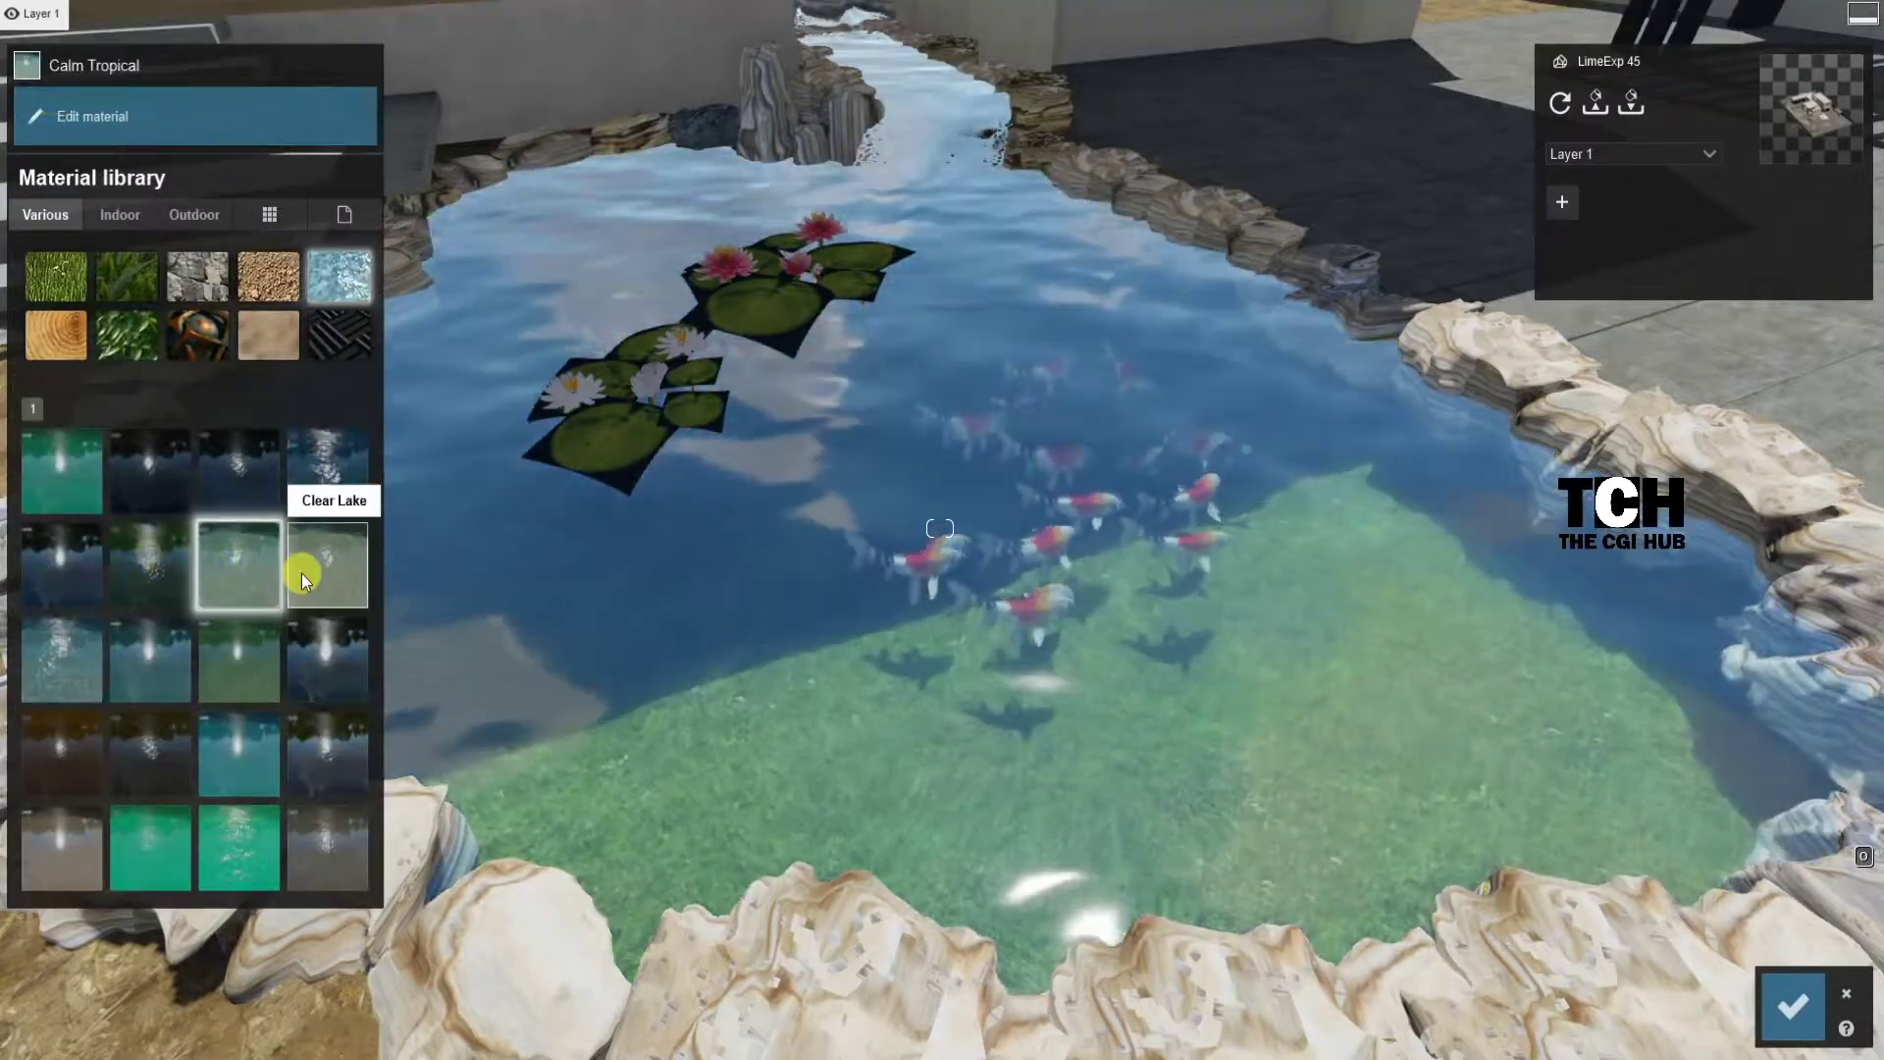
pyautogui.click(303, 565)
pyautogui.click(496, 653)
pyautogui.click(73, 324)
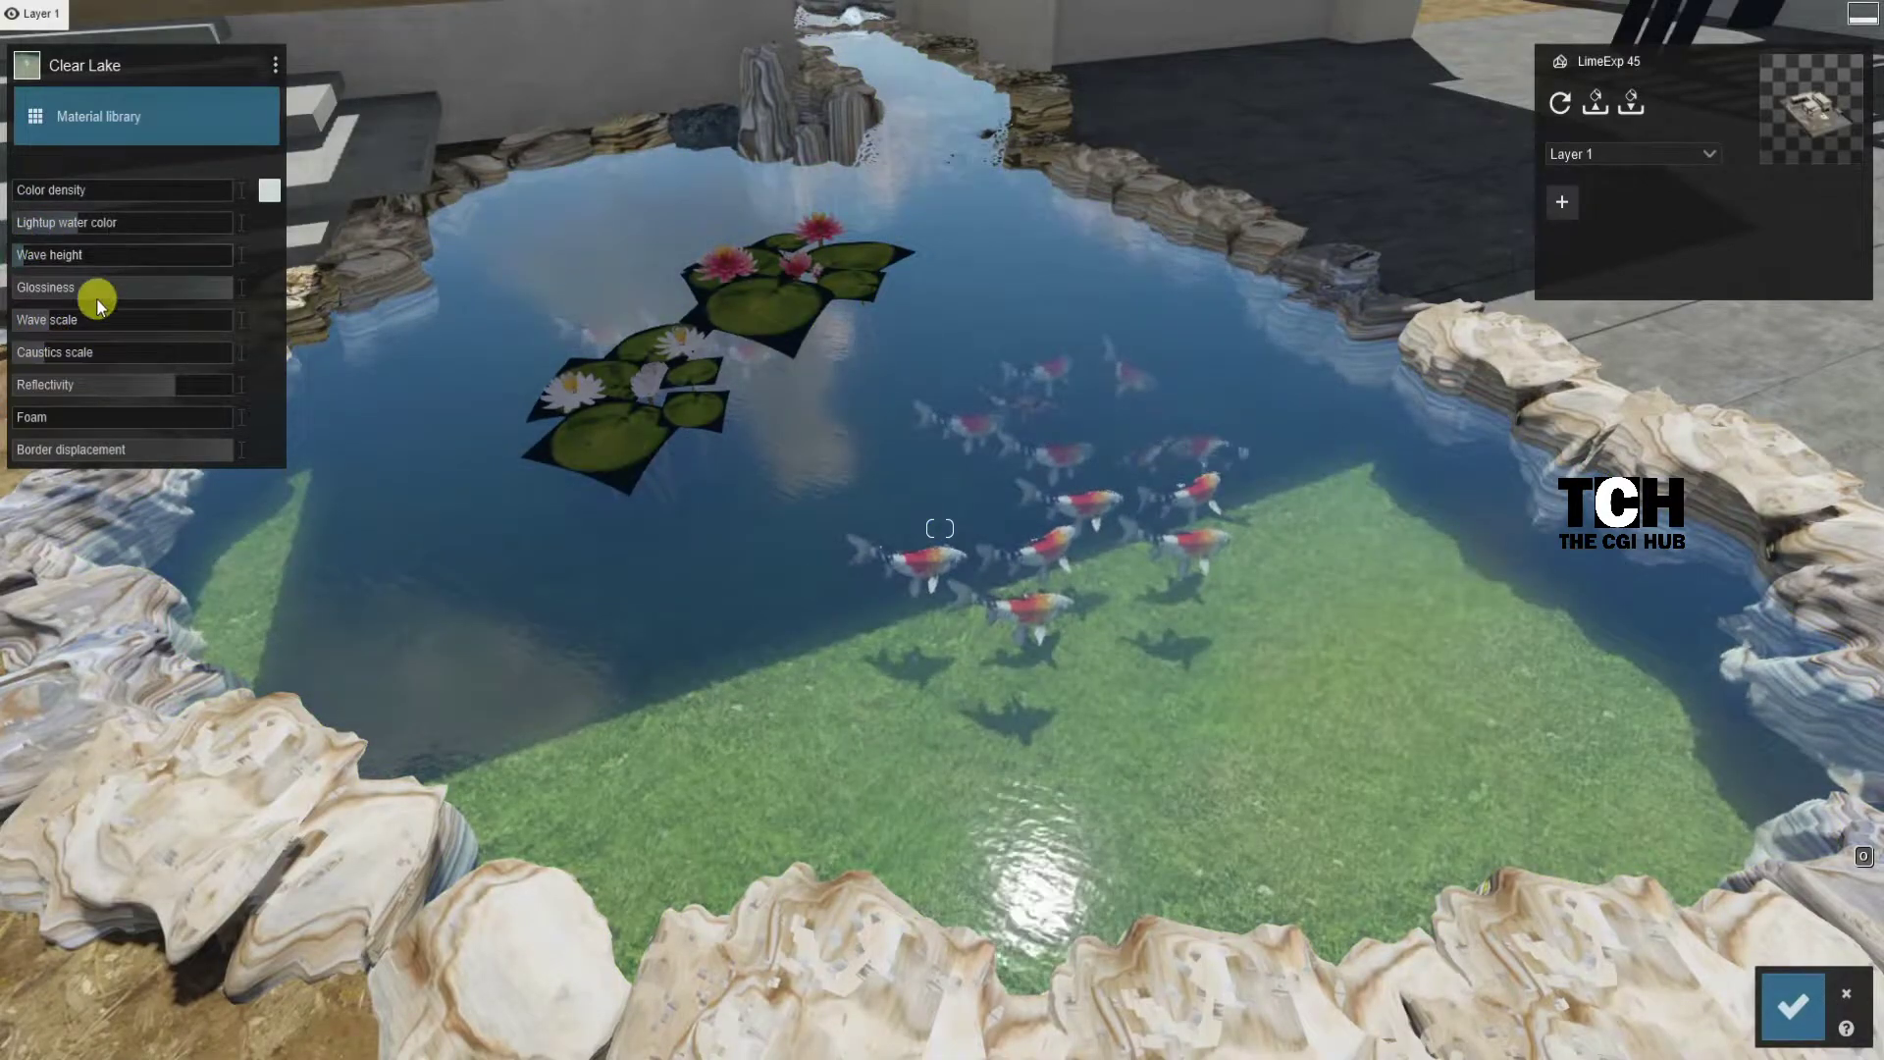
# Step: Give the lily pads a Standard material using the lily-leaf texture as emissivity map
pyautogui.moveTo(1289, 626); pyautogui.dragTo(1288, 589, button='right')
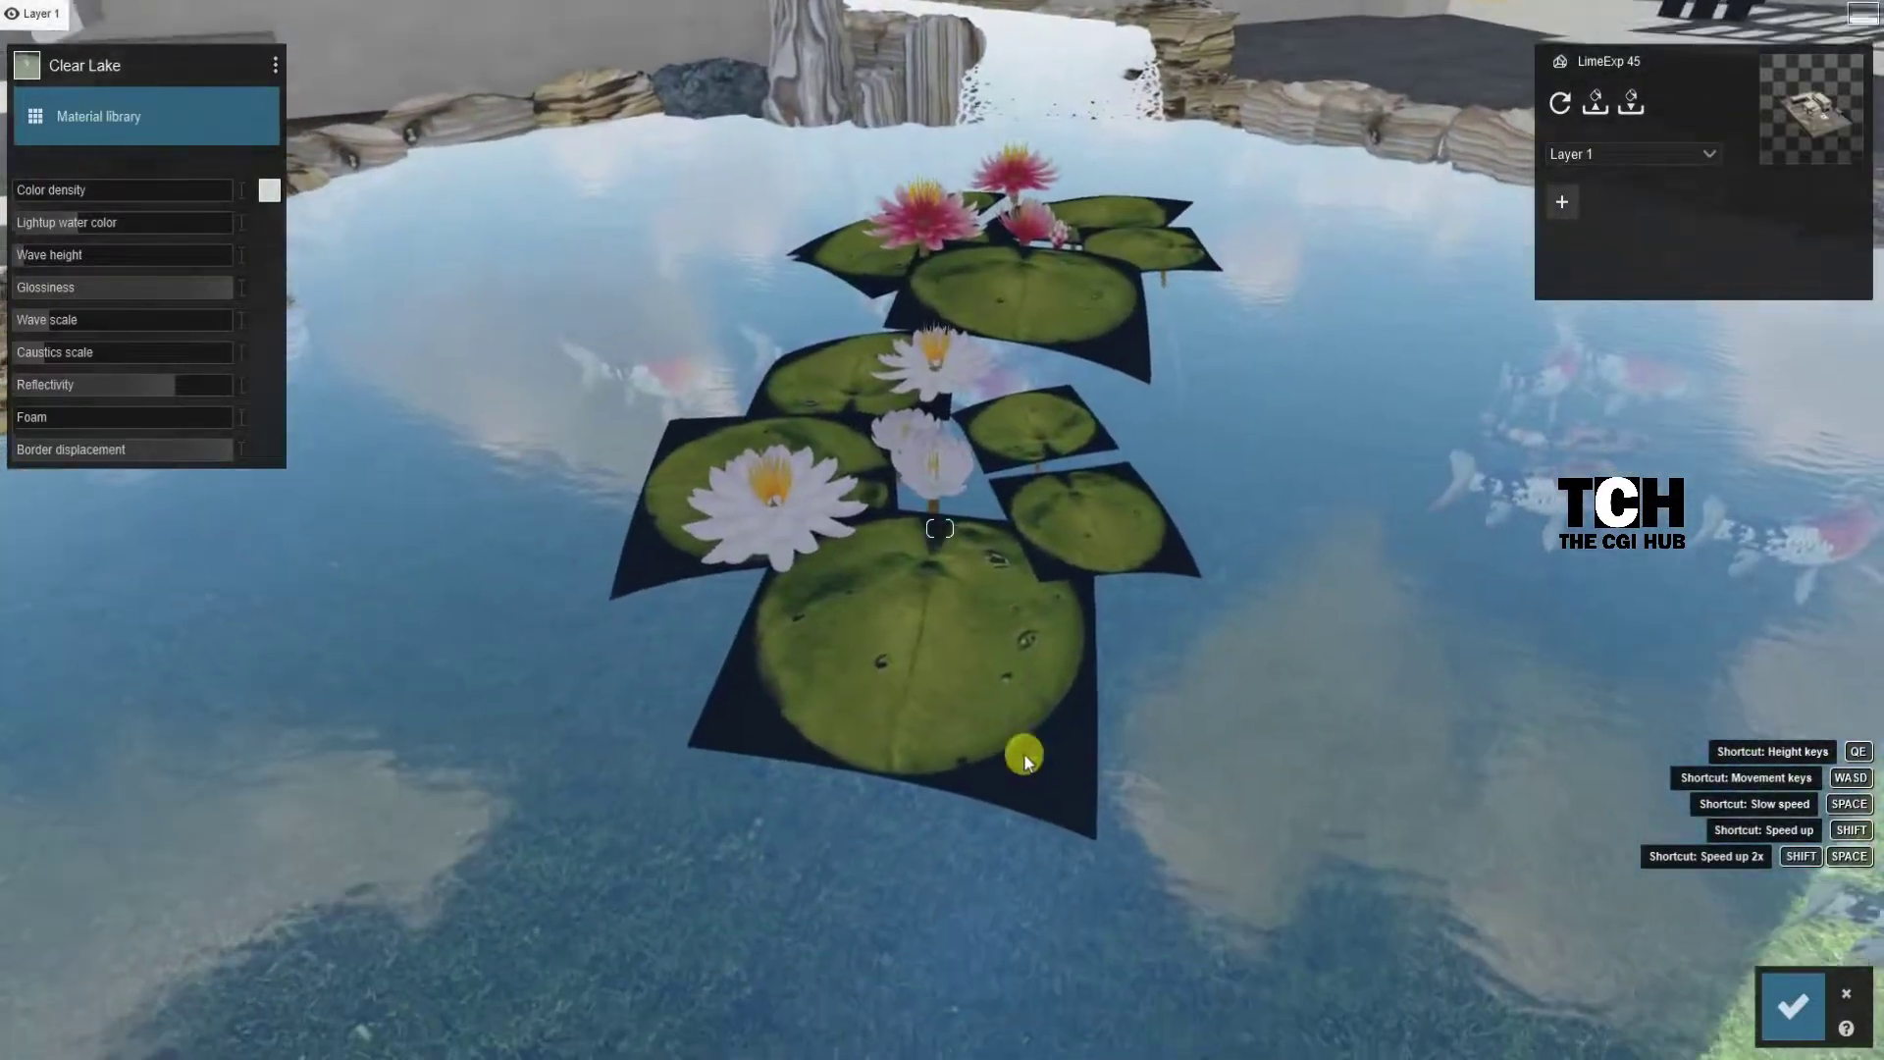
pyautogui.click(979, 624)
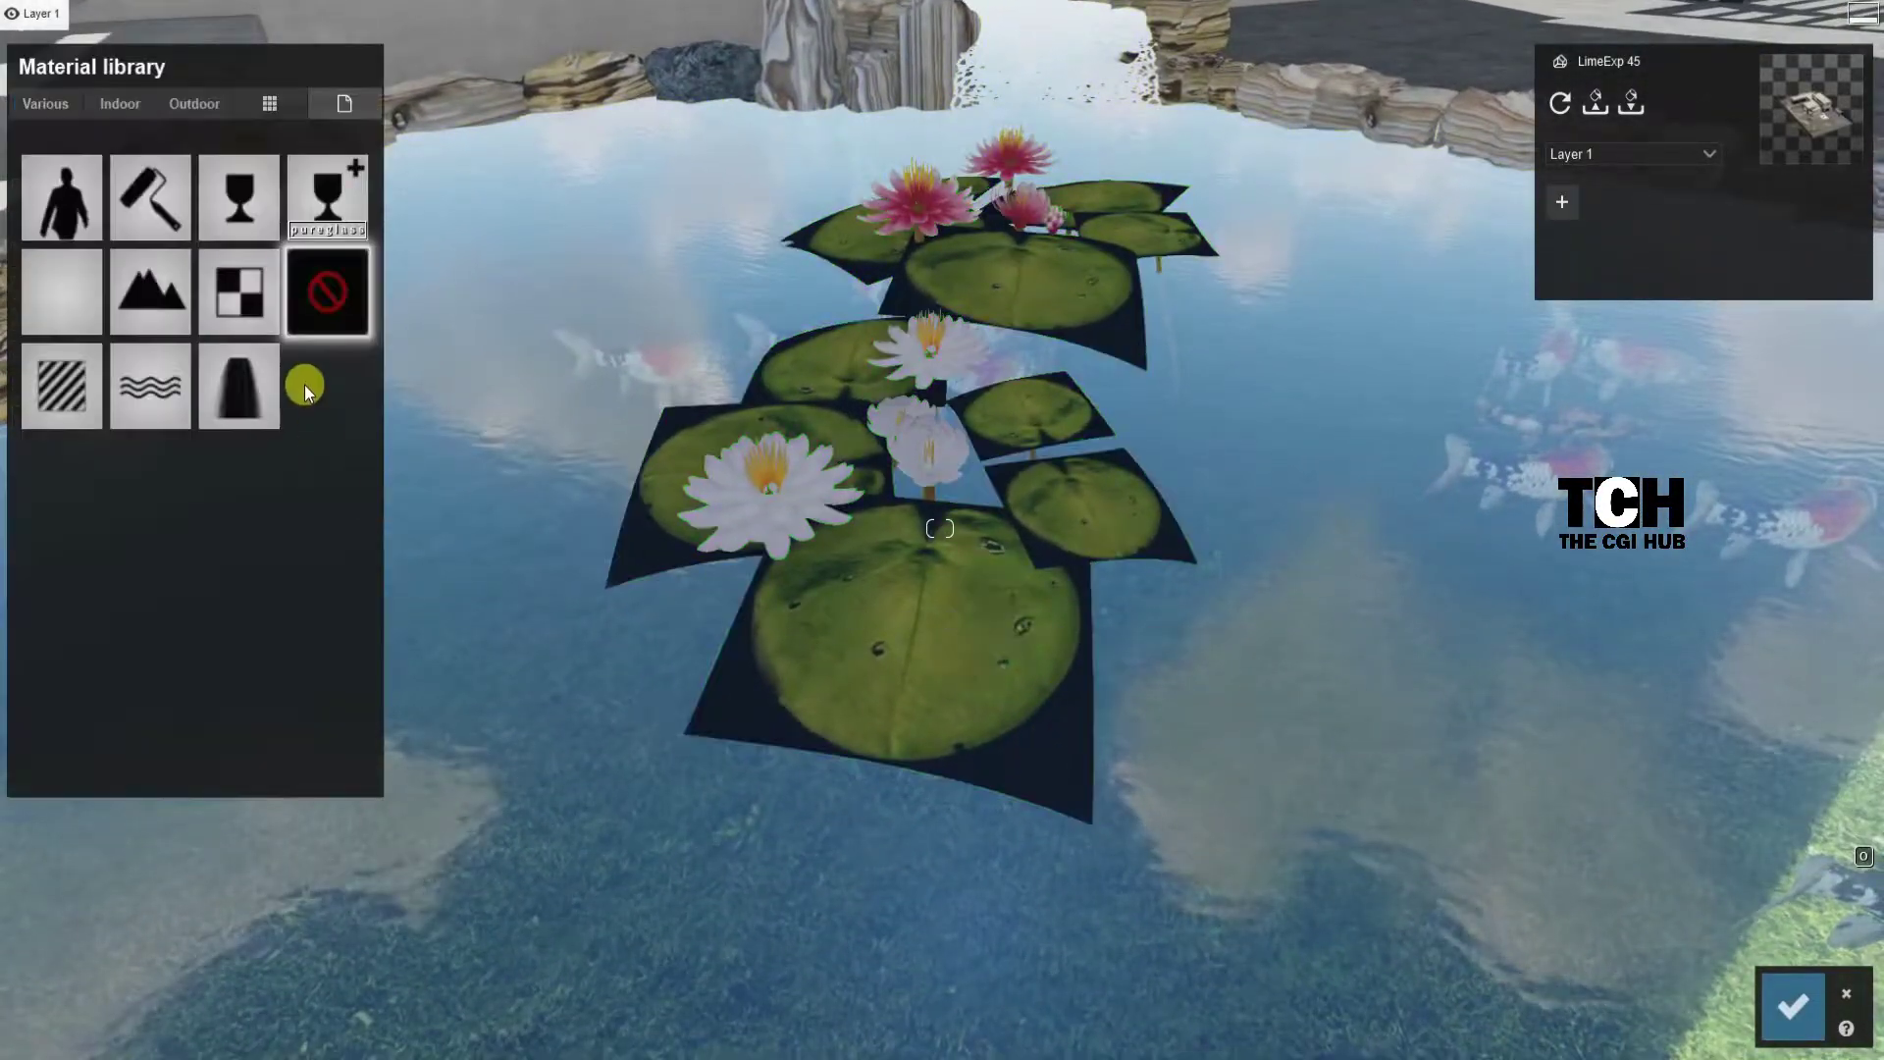
pyautogui.click(70, 378)
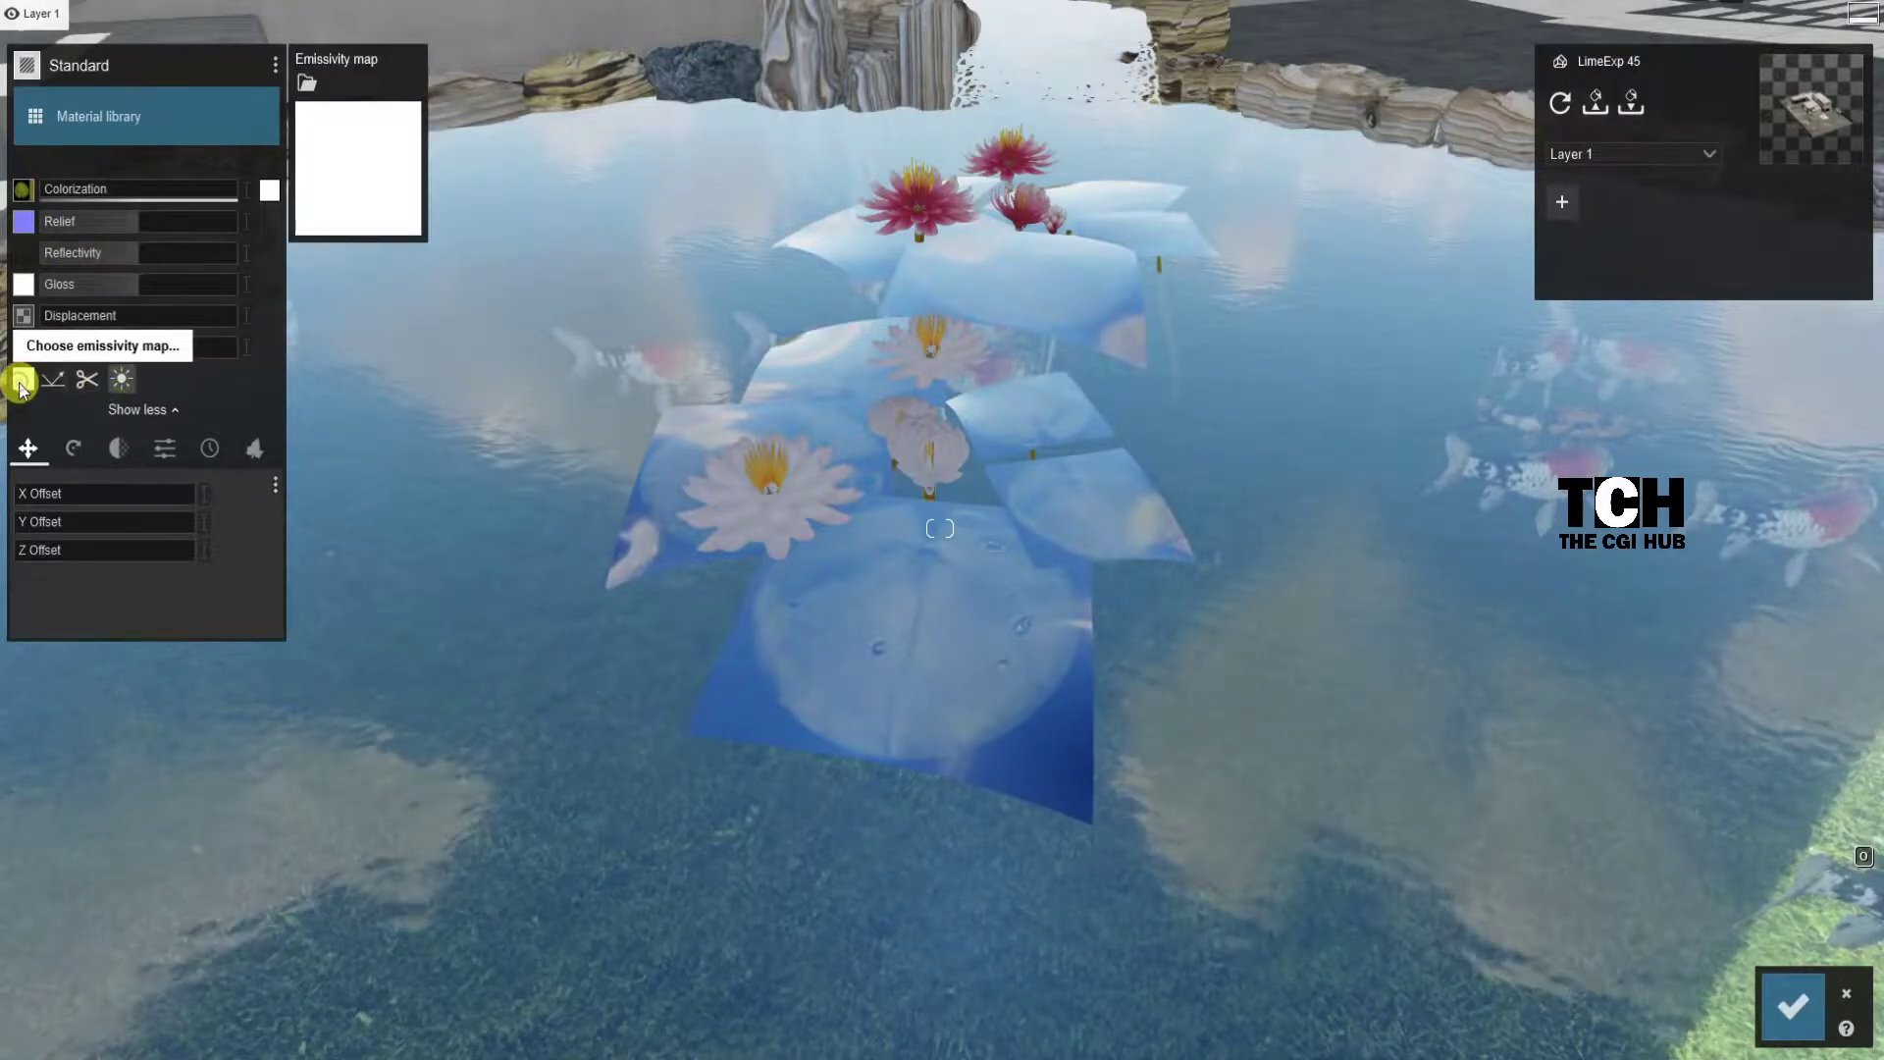
pyautogui.click(324, 165)
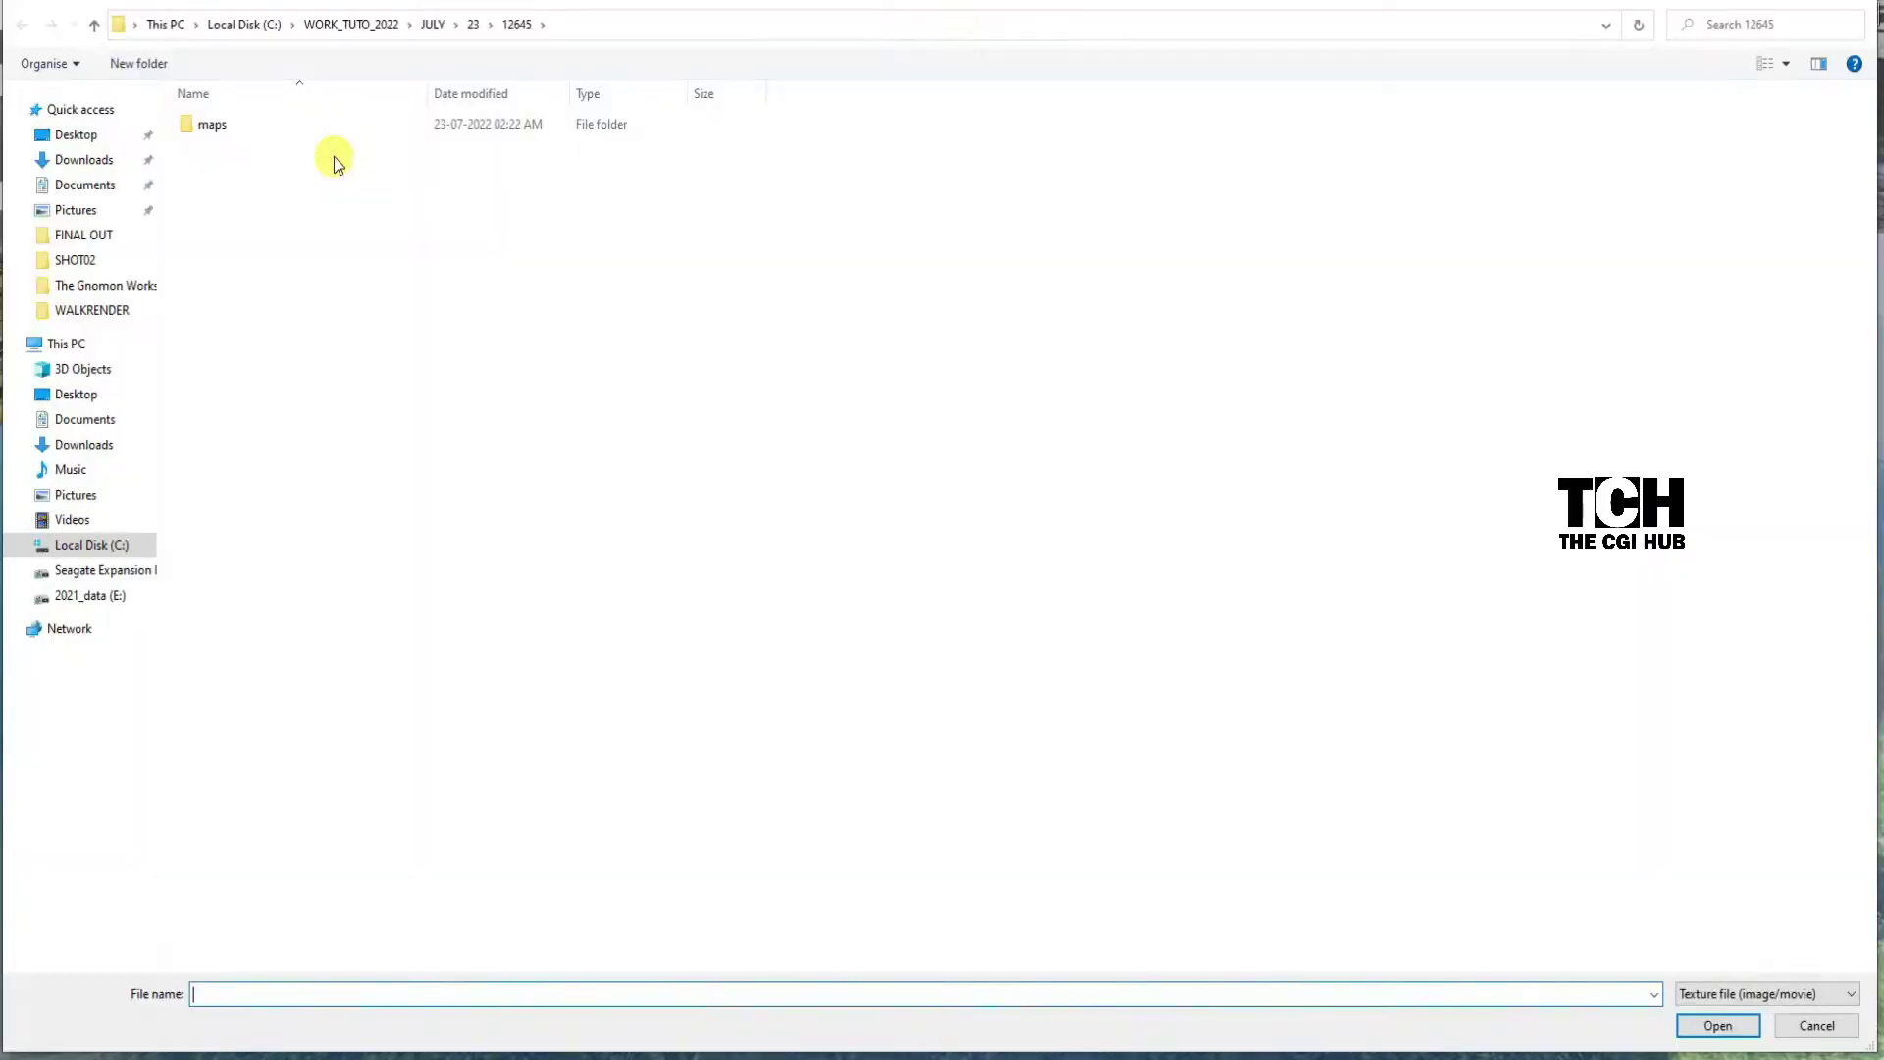
pyautogui.doubleClick(261, 135)
pyautogui.doubleClick(1475, 885)
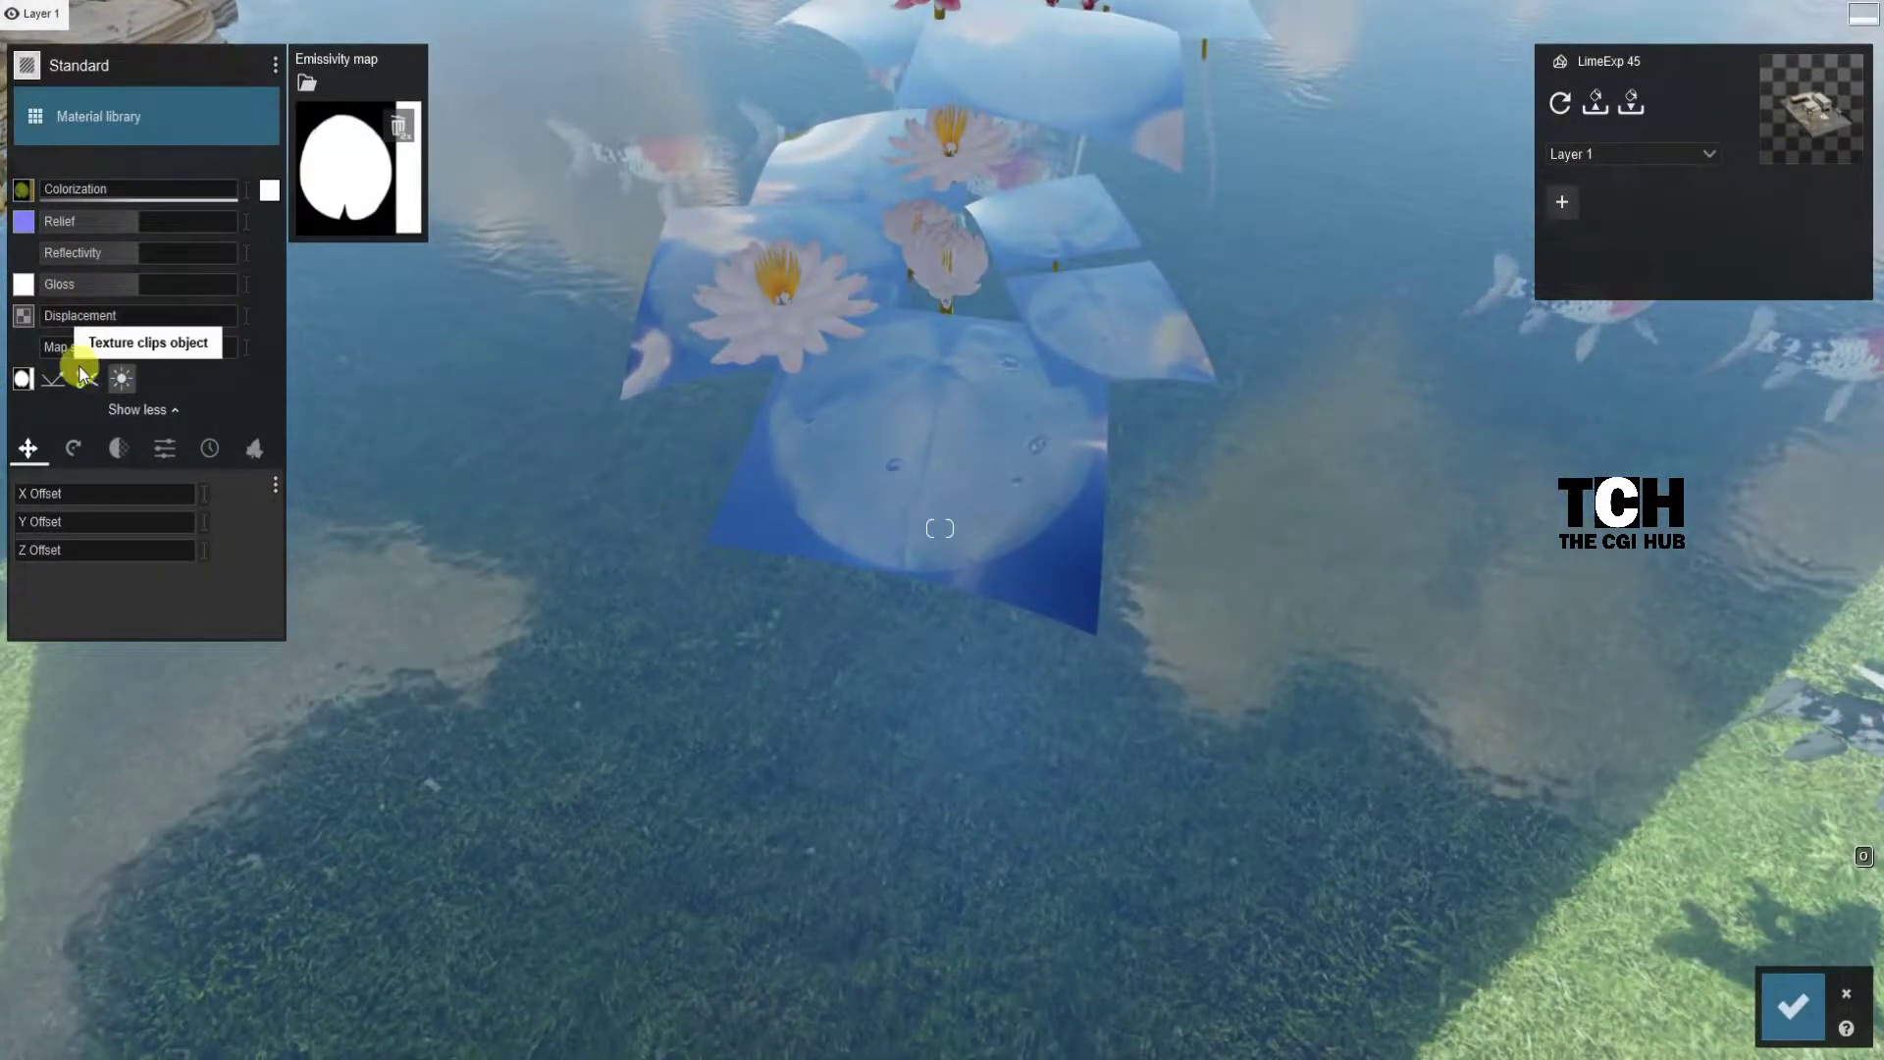
# Step: Enable Texture clips object on the lily pads and set their reflectivity to 0.2
pyautogui.click(84, 383)
pyautogui.moveTo(91, 257); pyautogui.dragTo(61, 272)
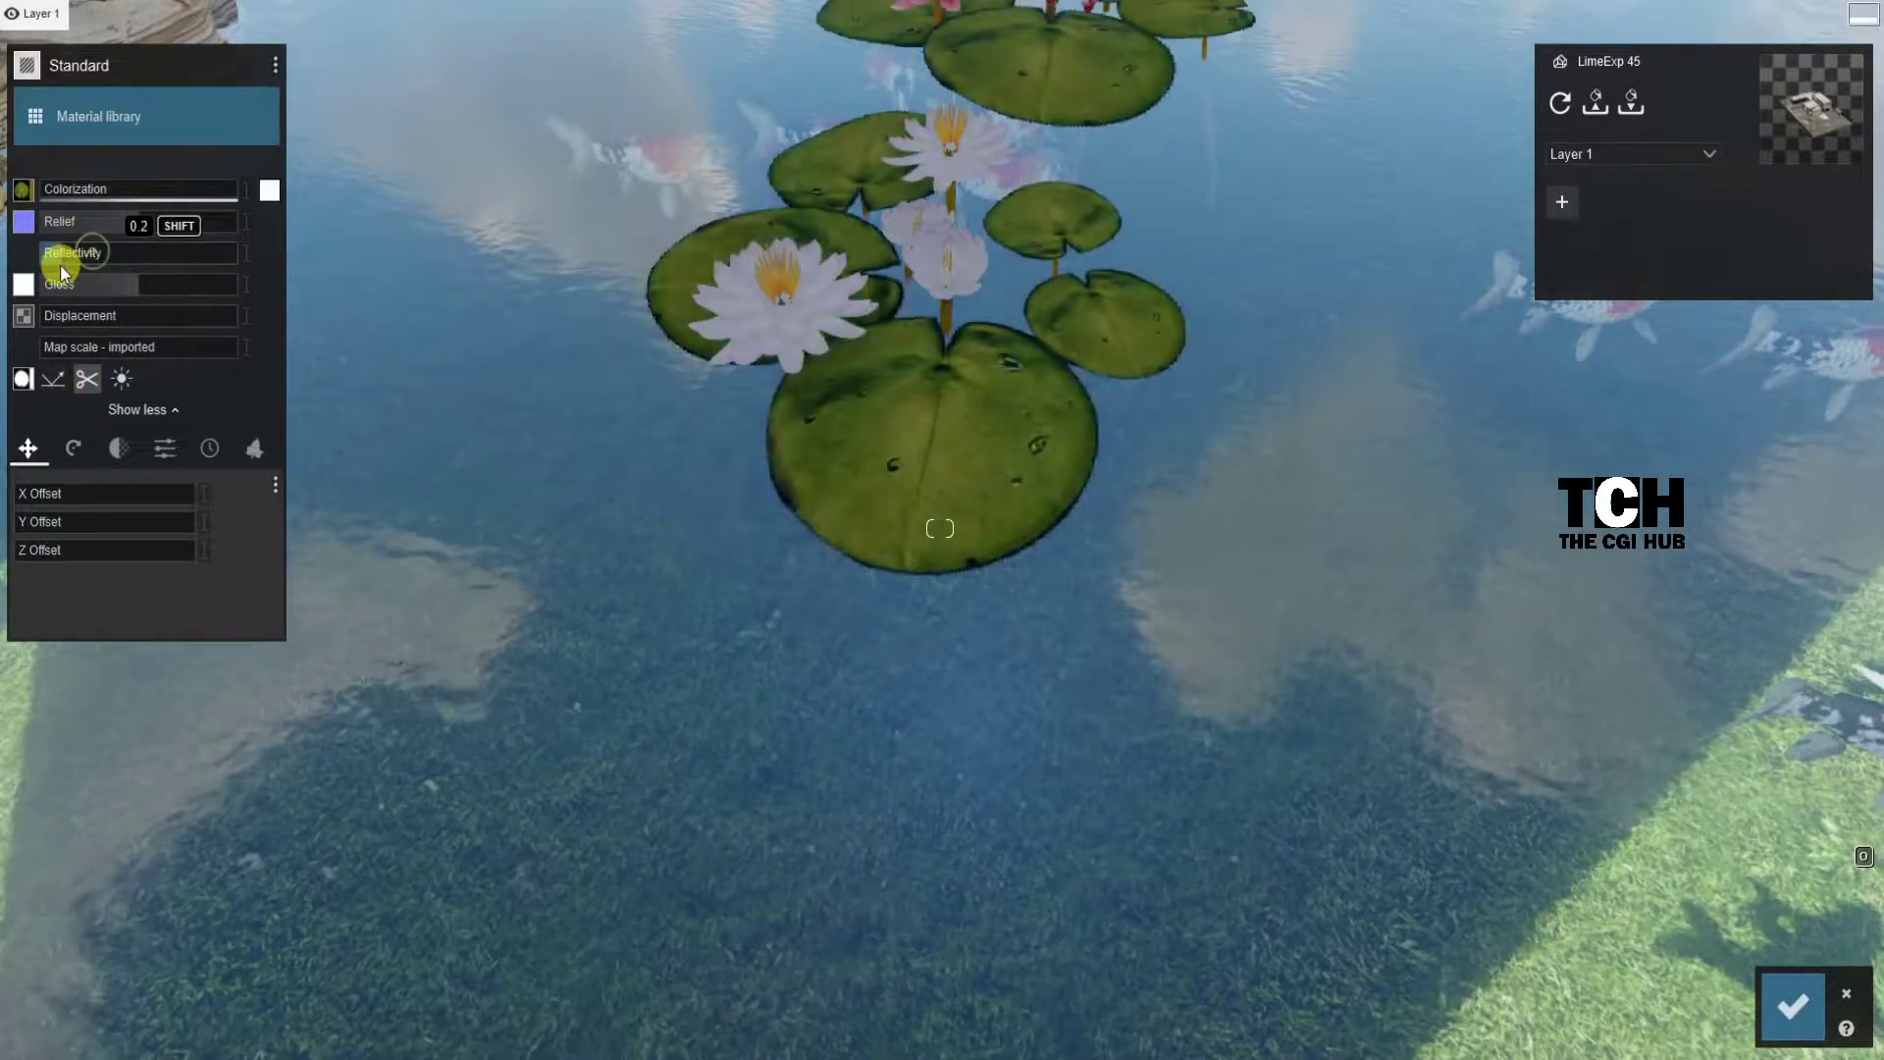
pyautogui.press('s')
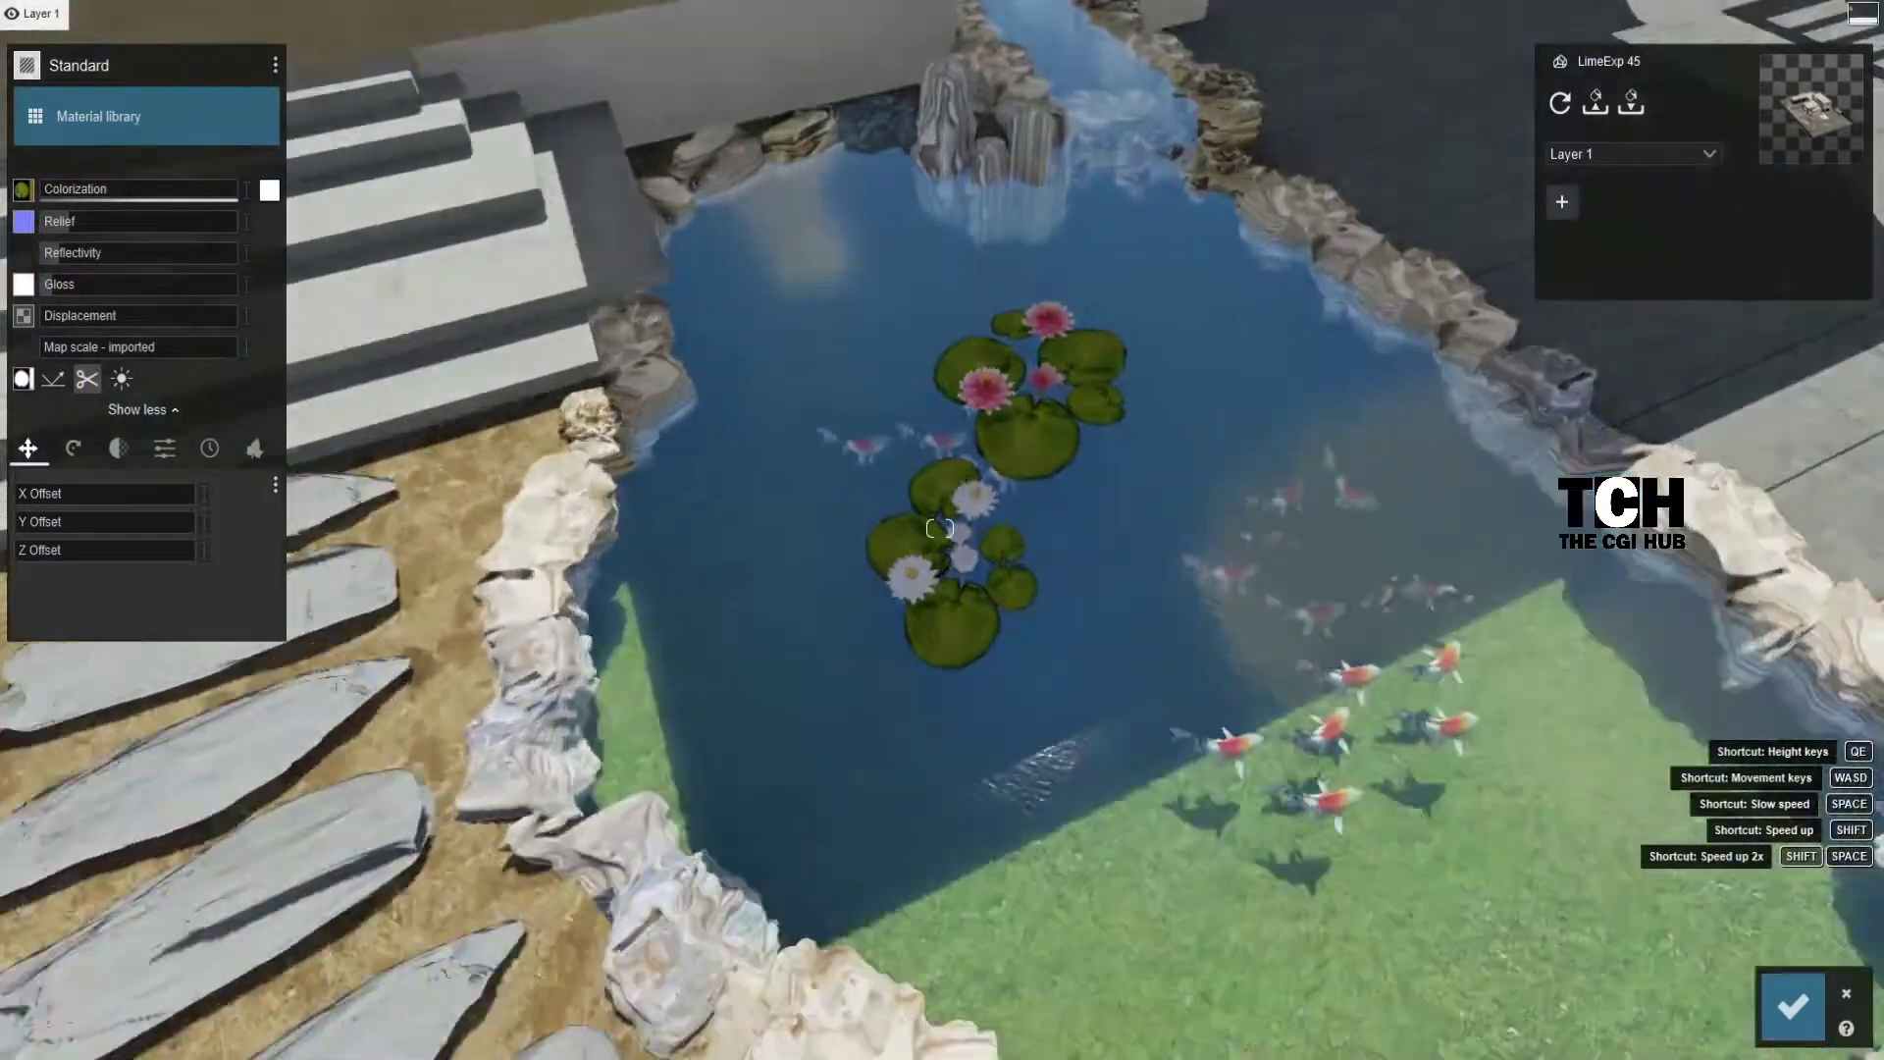
pyautogui.press('s')
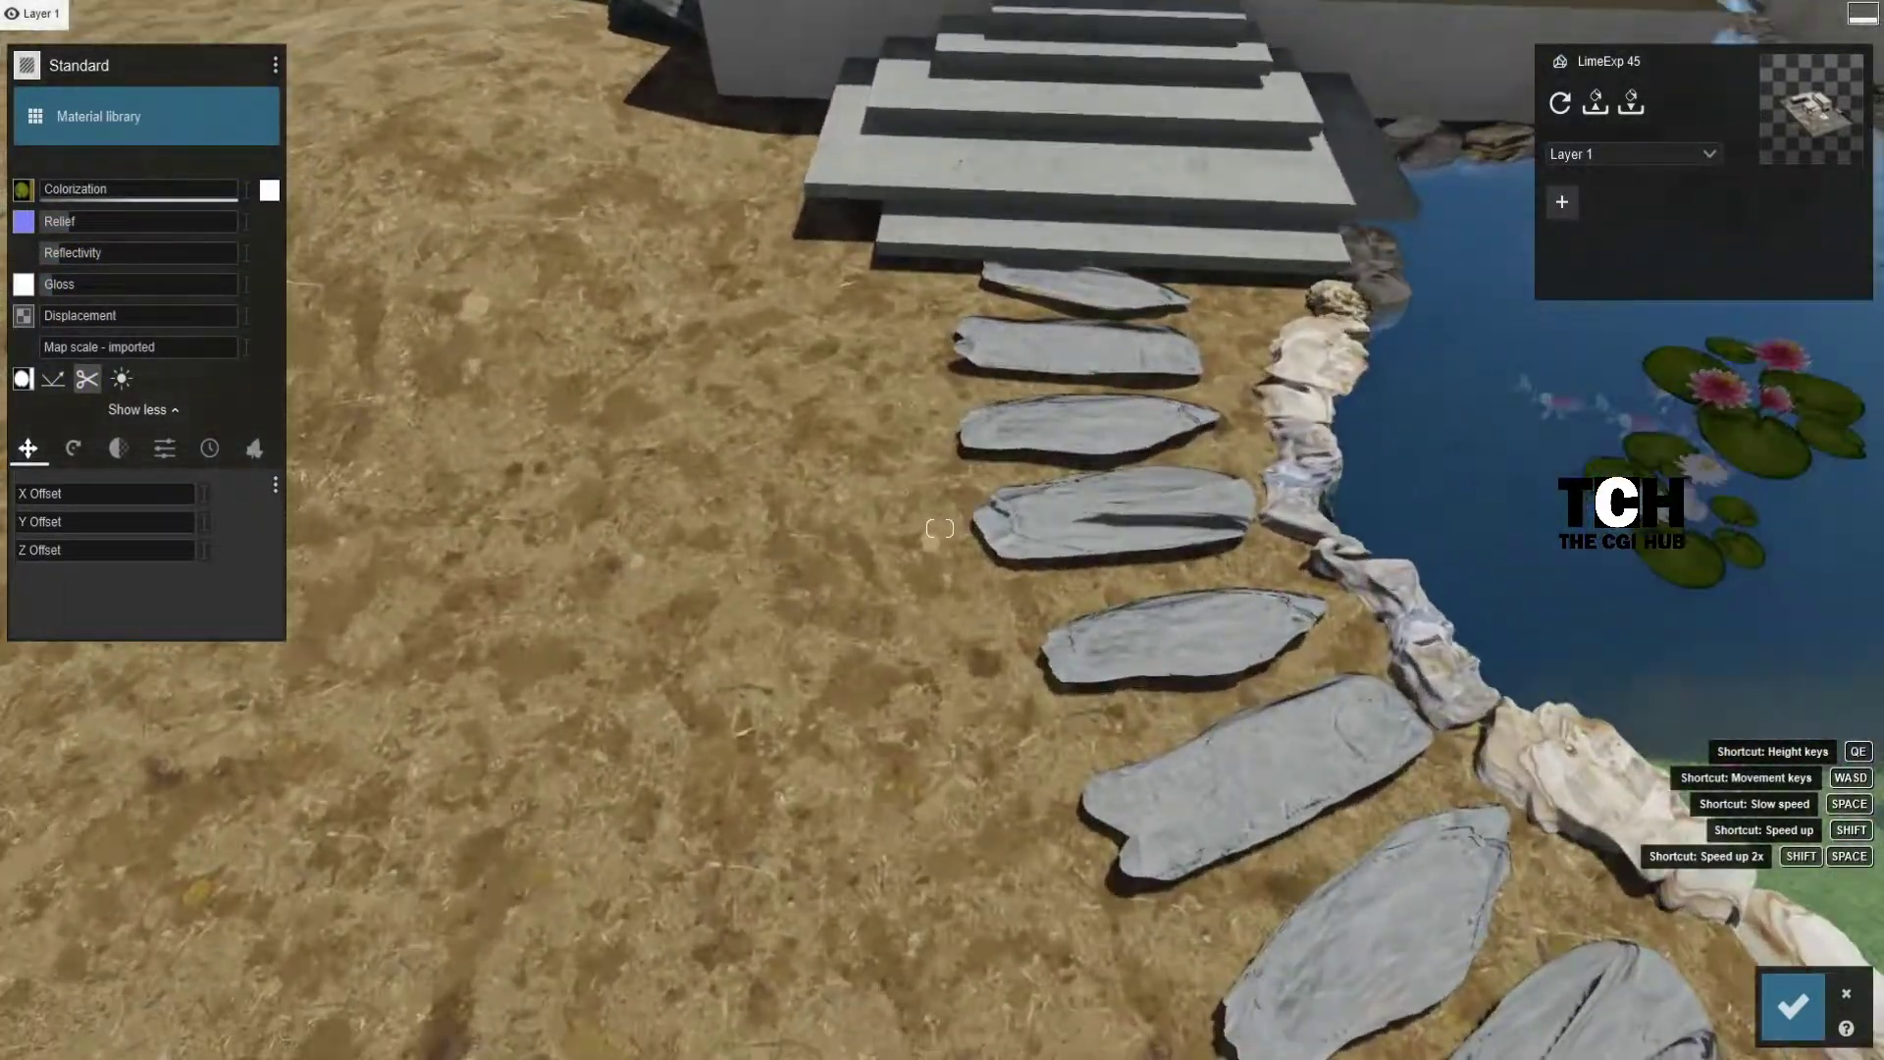
pyautogui.moveTo(939, 528); pyautogui.dragTo(979, 339, button='right')
# Step: Cover the sandy ground with Wild Grass 01 and reduce the grass size
pyautogui.press('s')
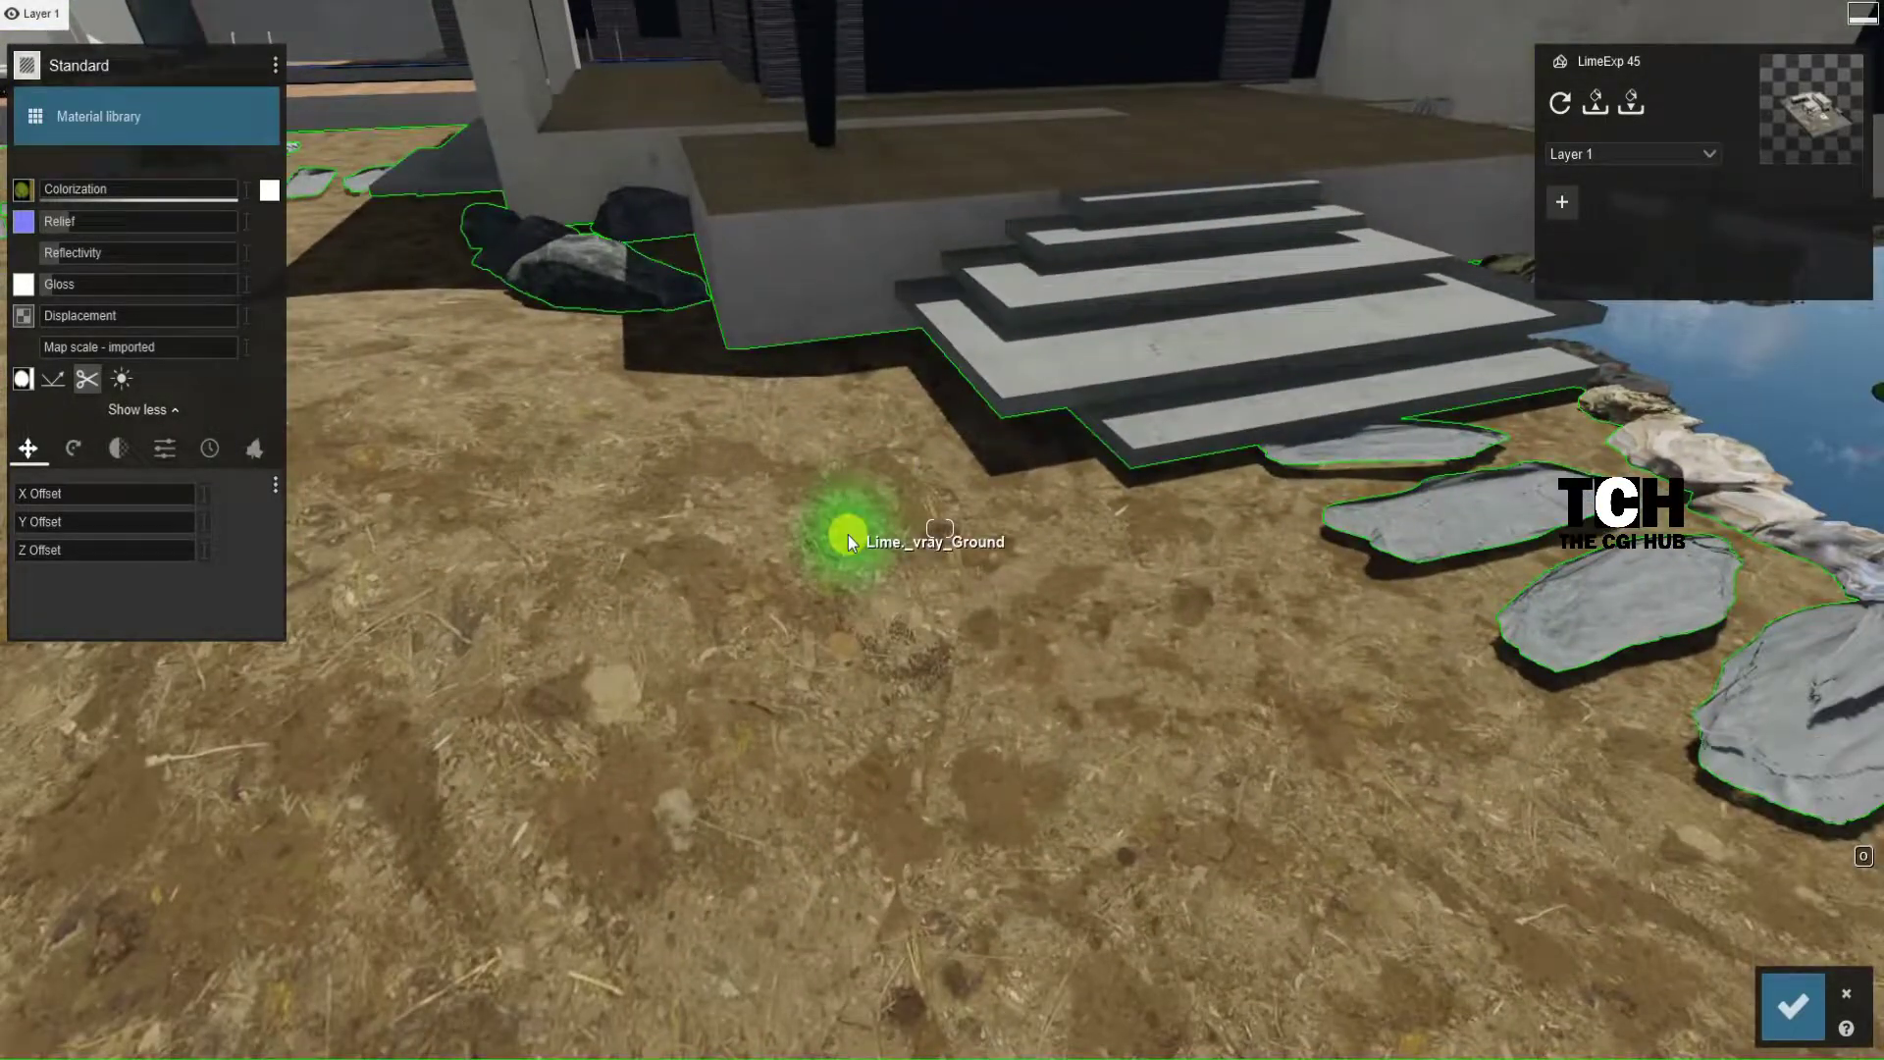
pyautogui.click(847, 539)
pyautogui.click(130, 142)
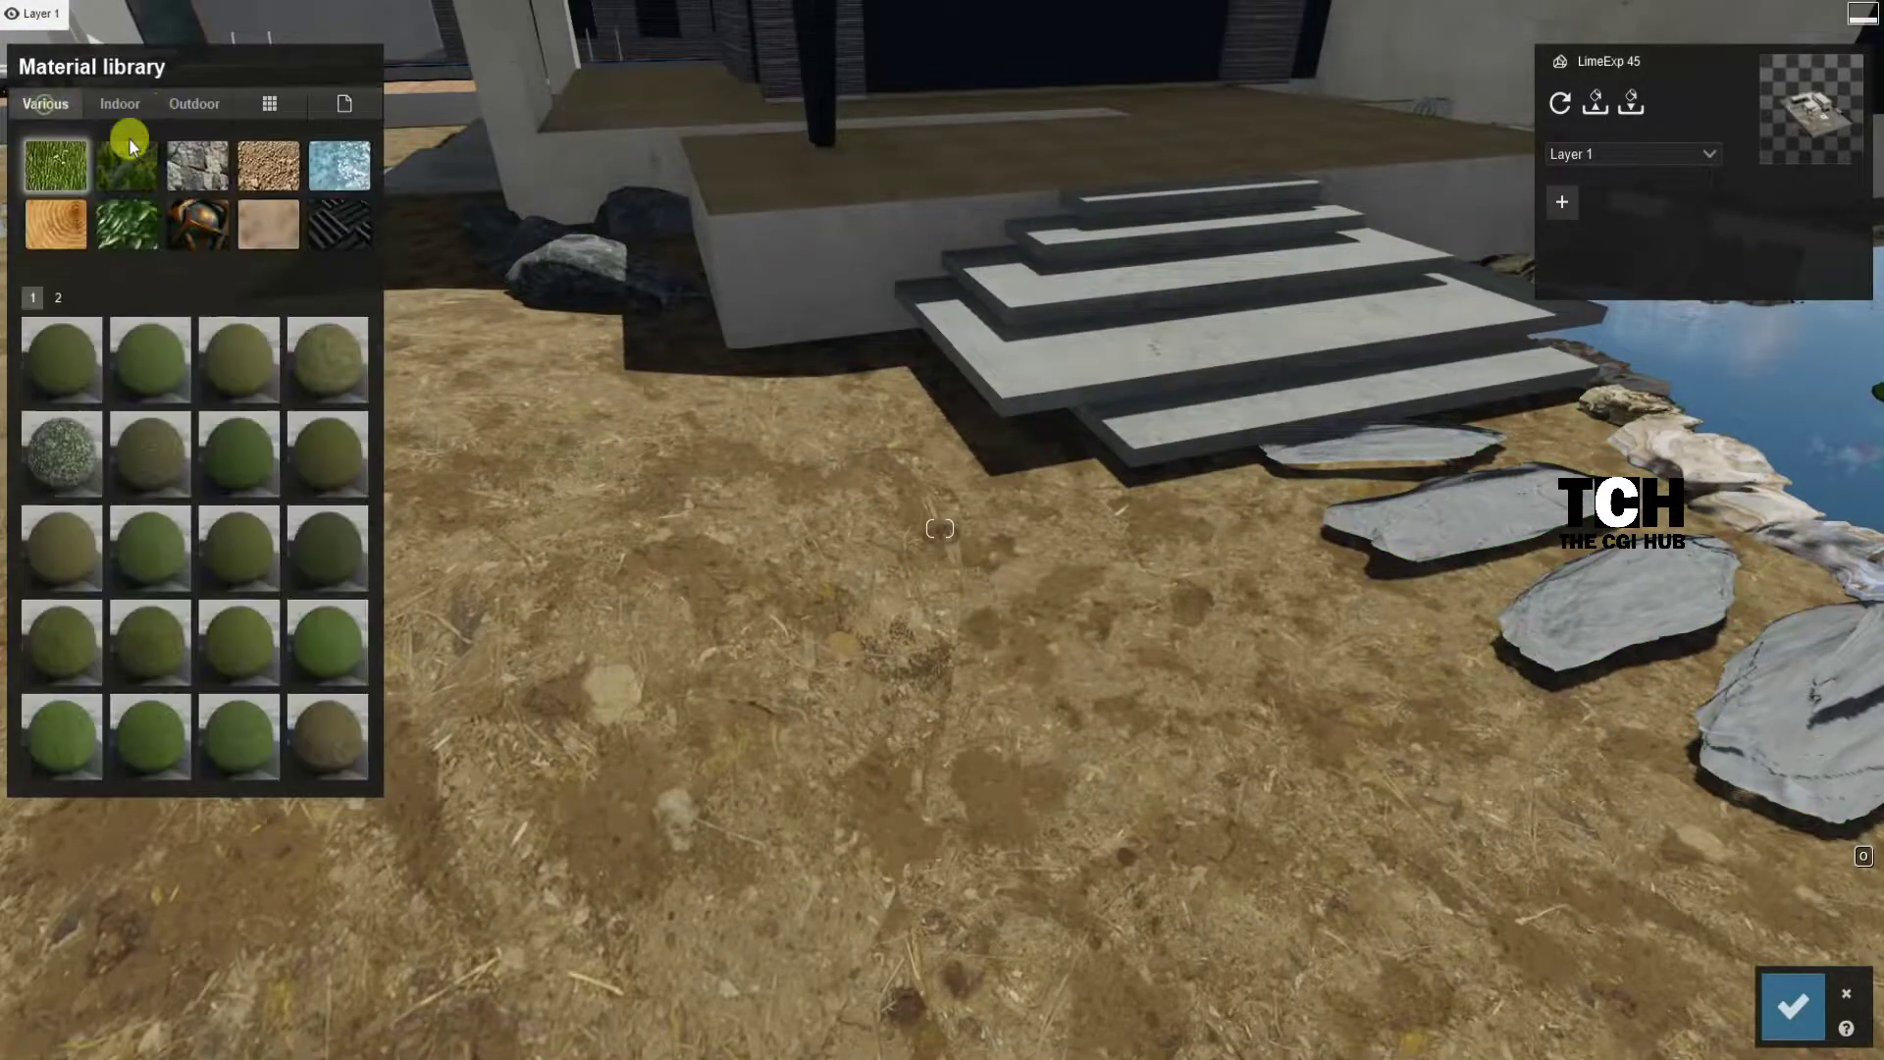
pyautogui.click(61, 638)
pyautogui.press('s')
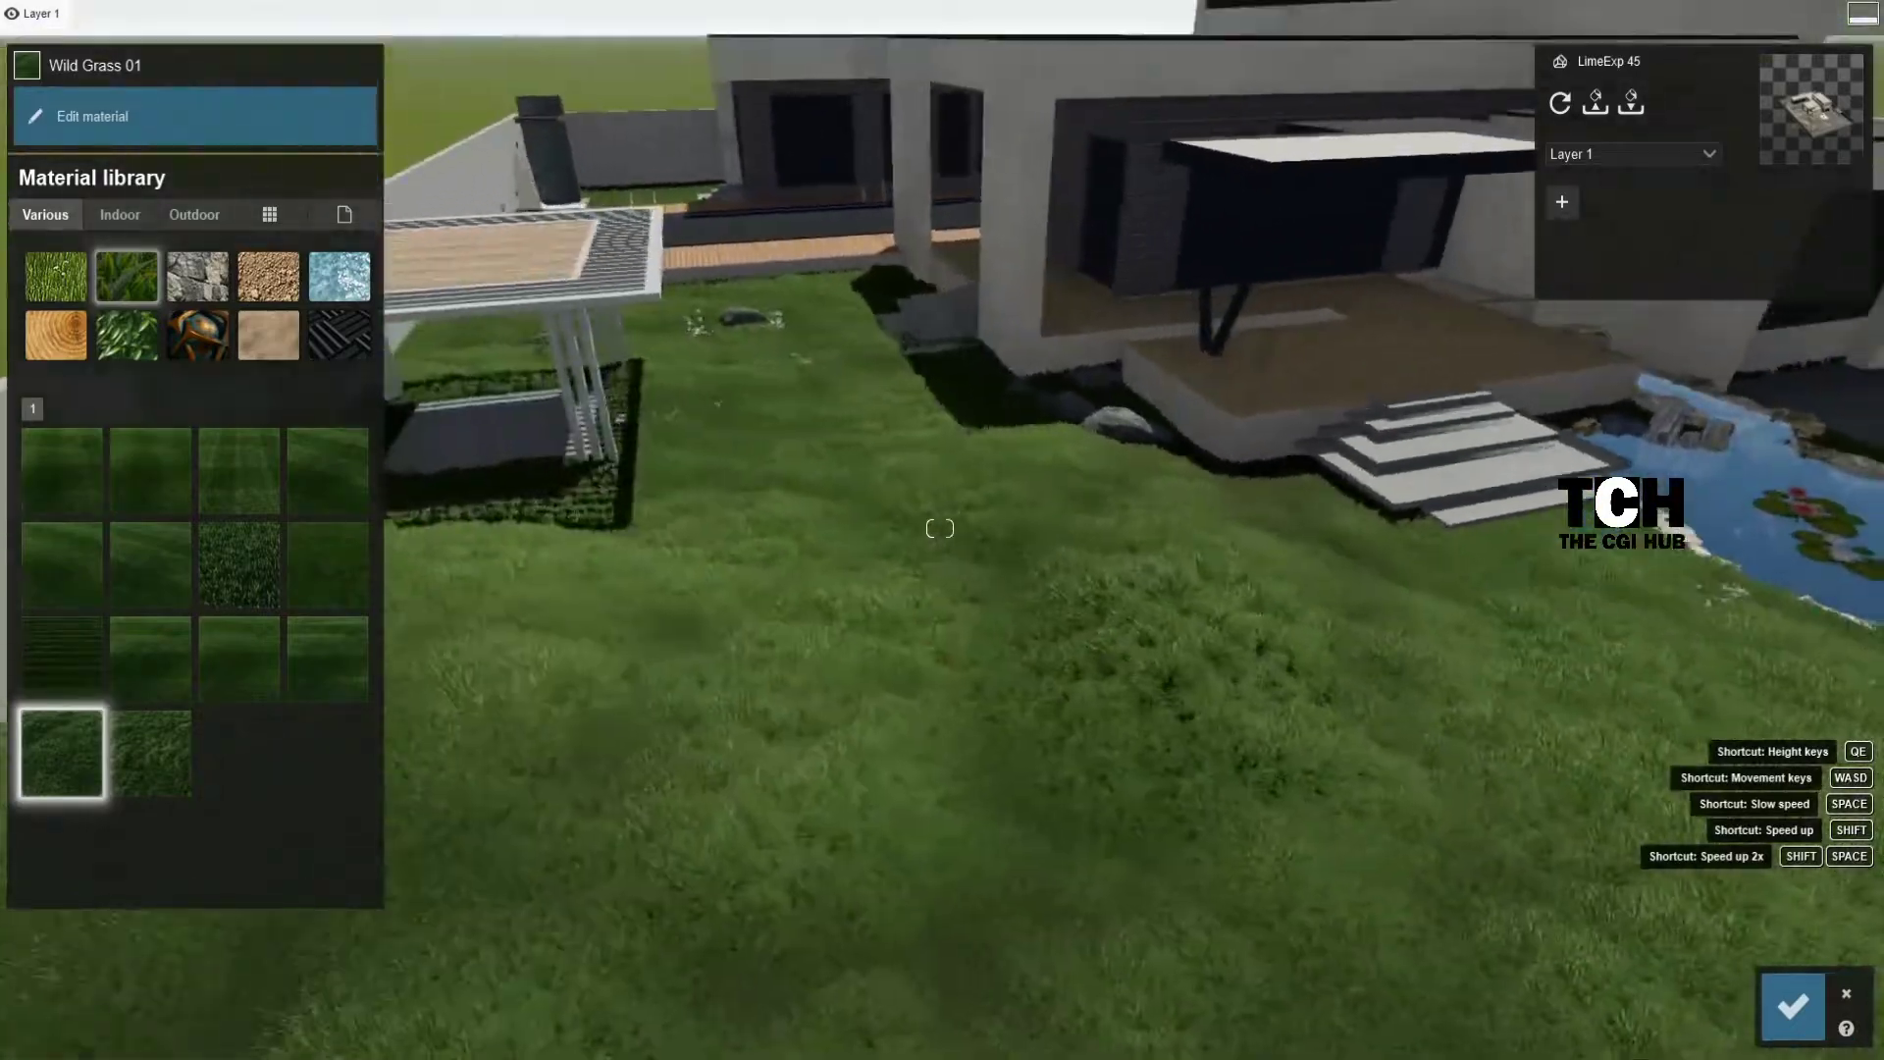
pyautogui.moveTo(907, 598); pyautogui.dragTo(947, 505, button='right')
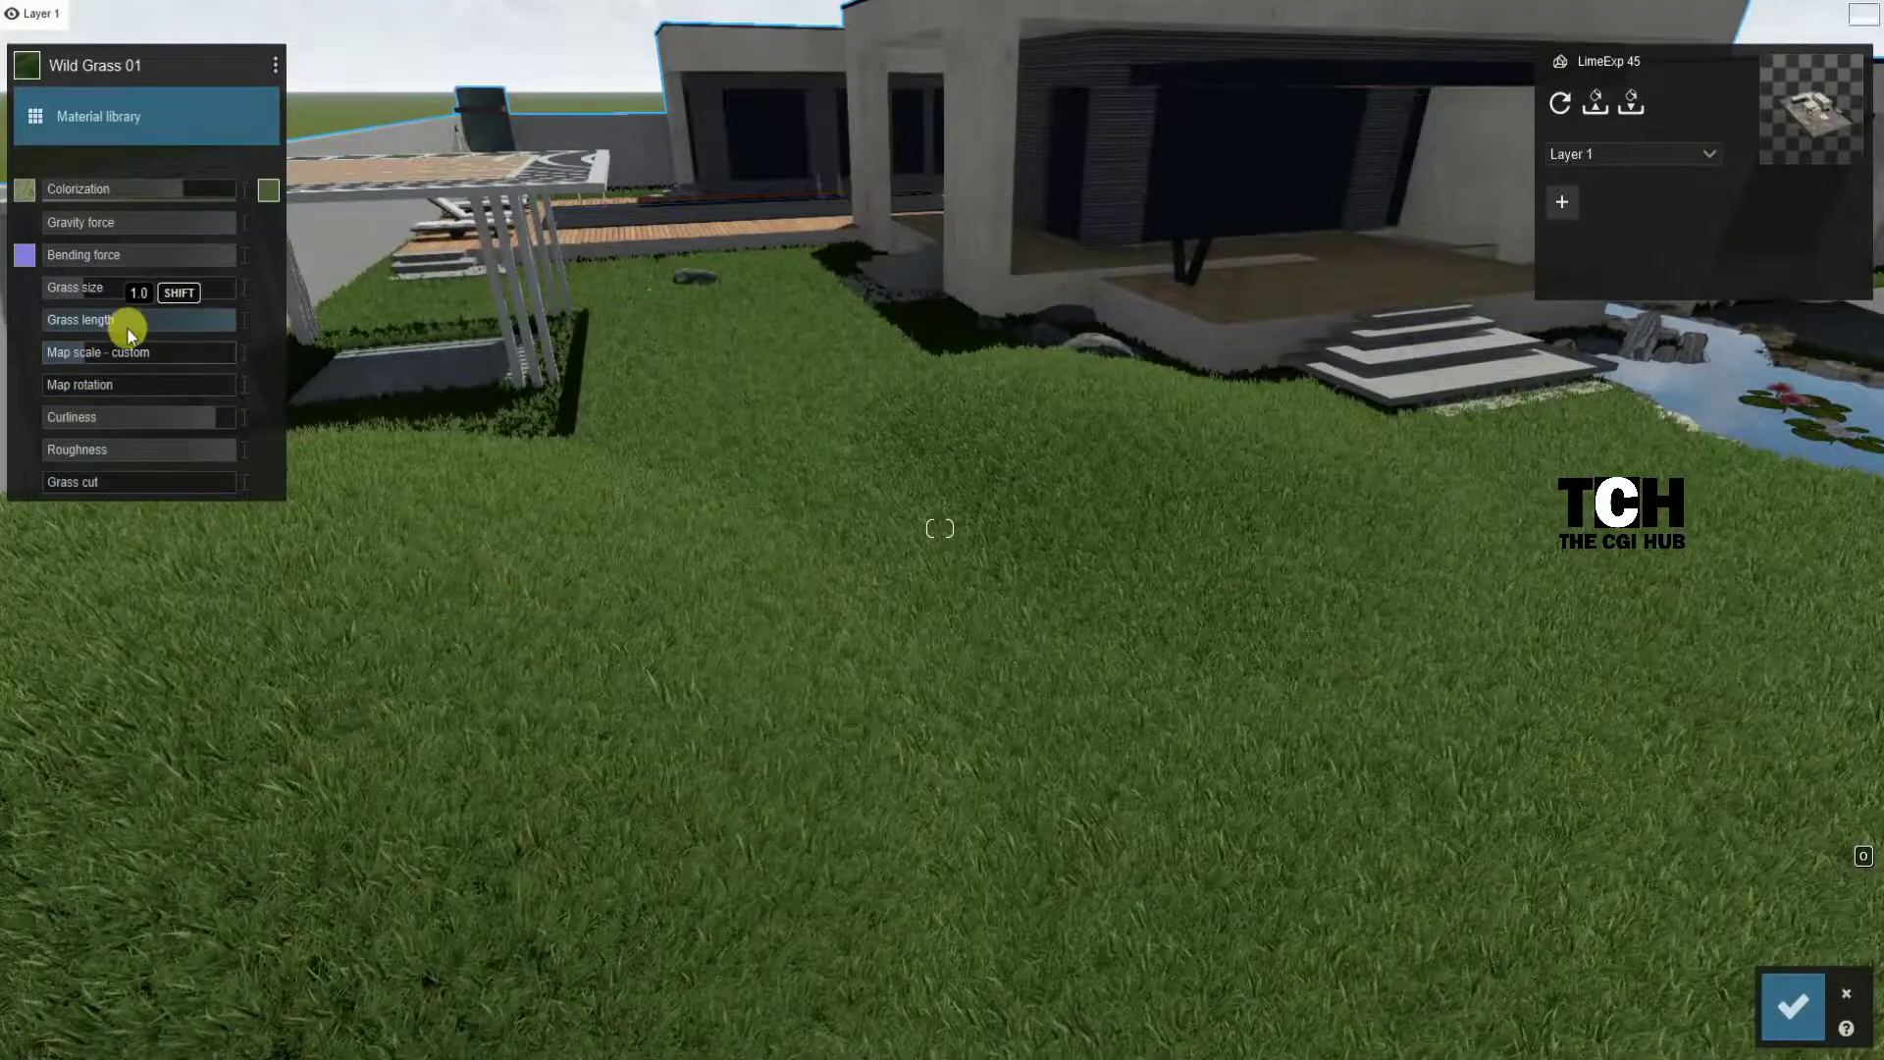
pyautogui.click(59, 287)
# Step: Turn the dark entrance door into Advanced pure glass
pyautogui.press('w')
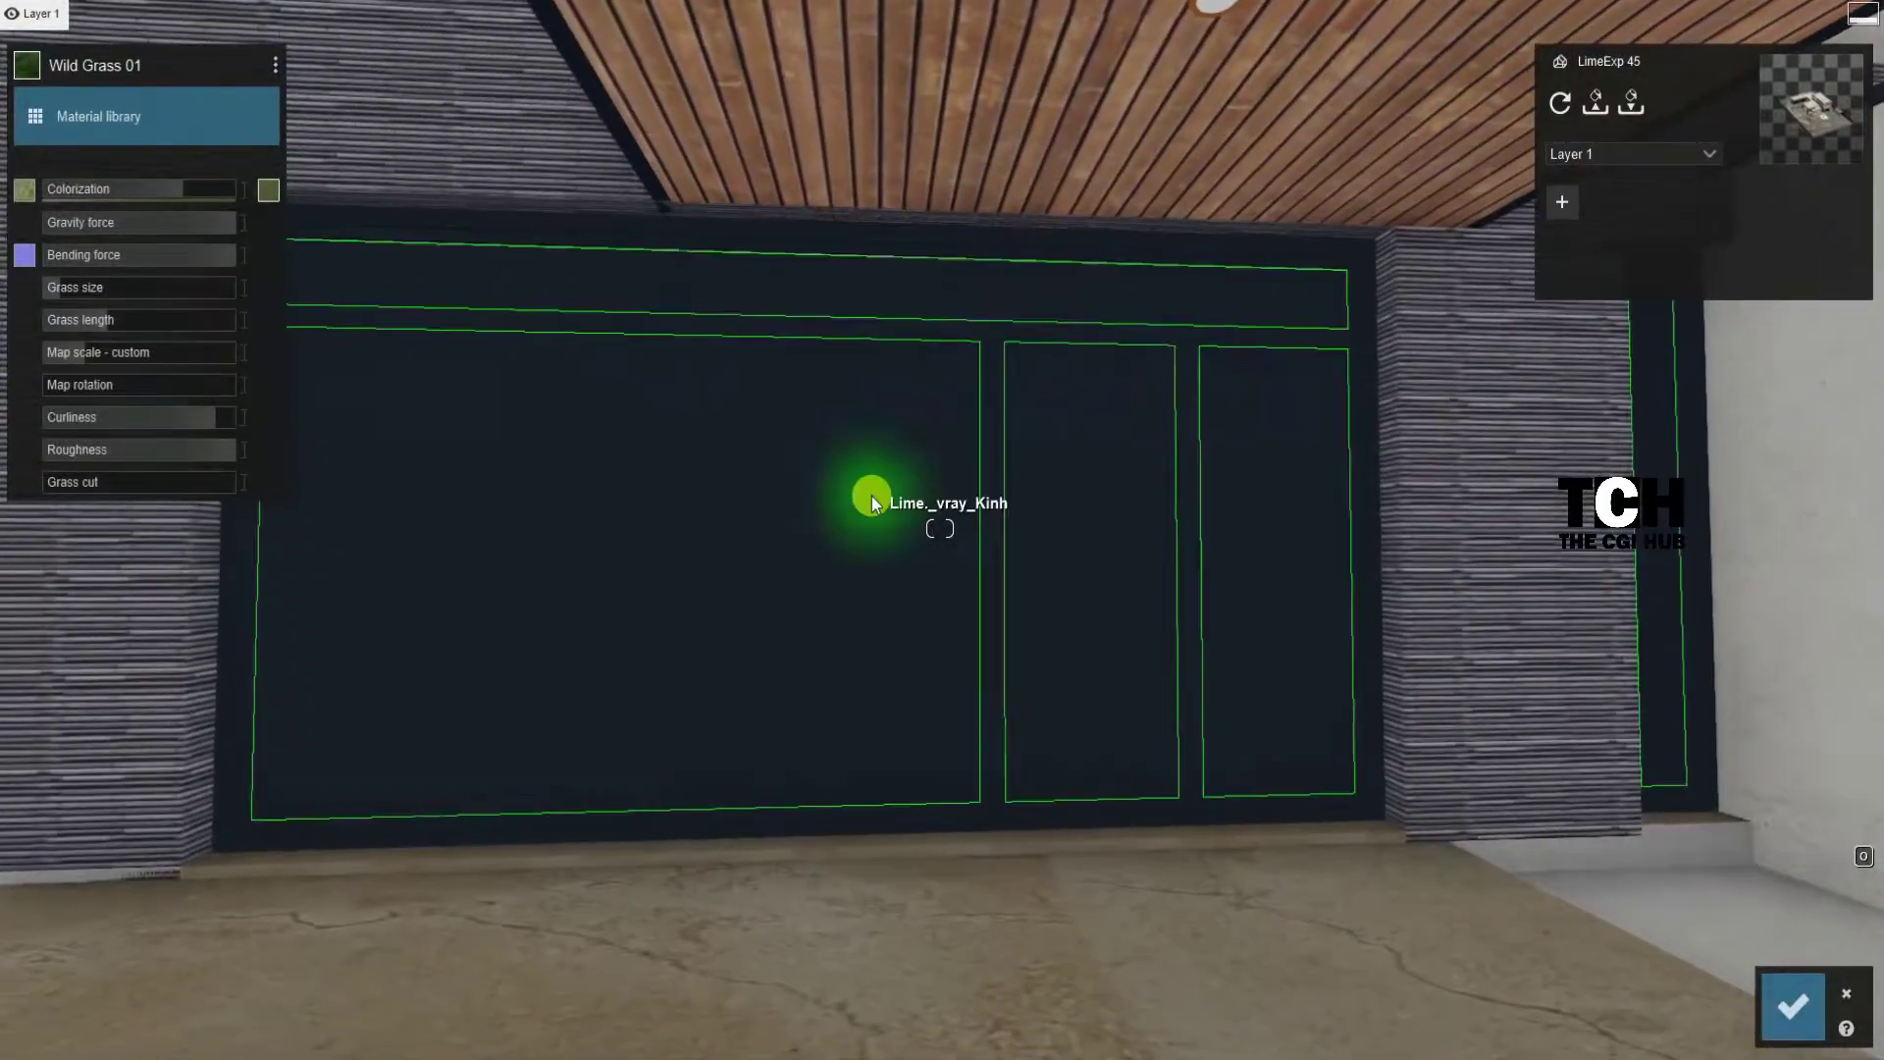
pyautogui.click(872, 496)
pyautogui.click(365, 251)
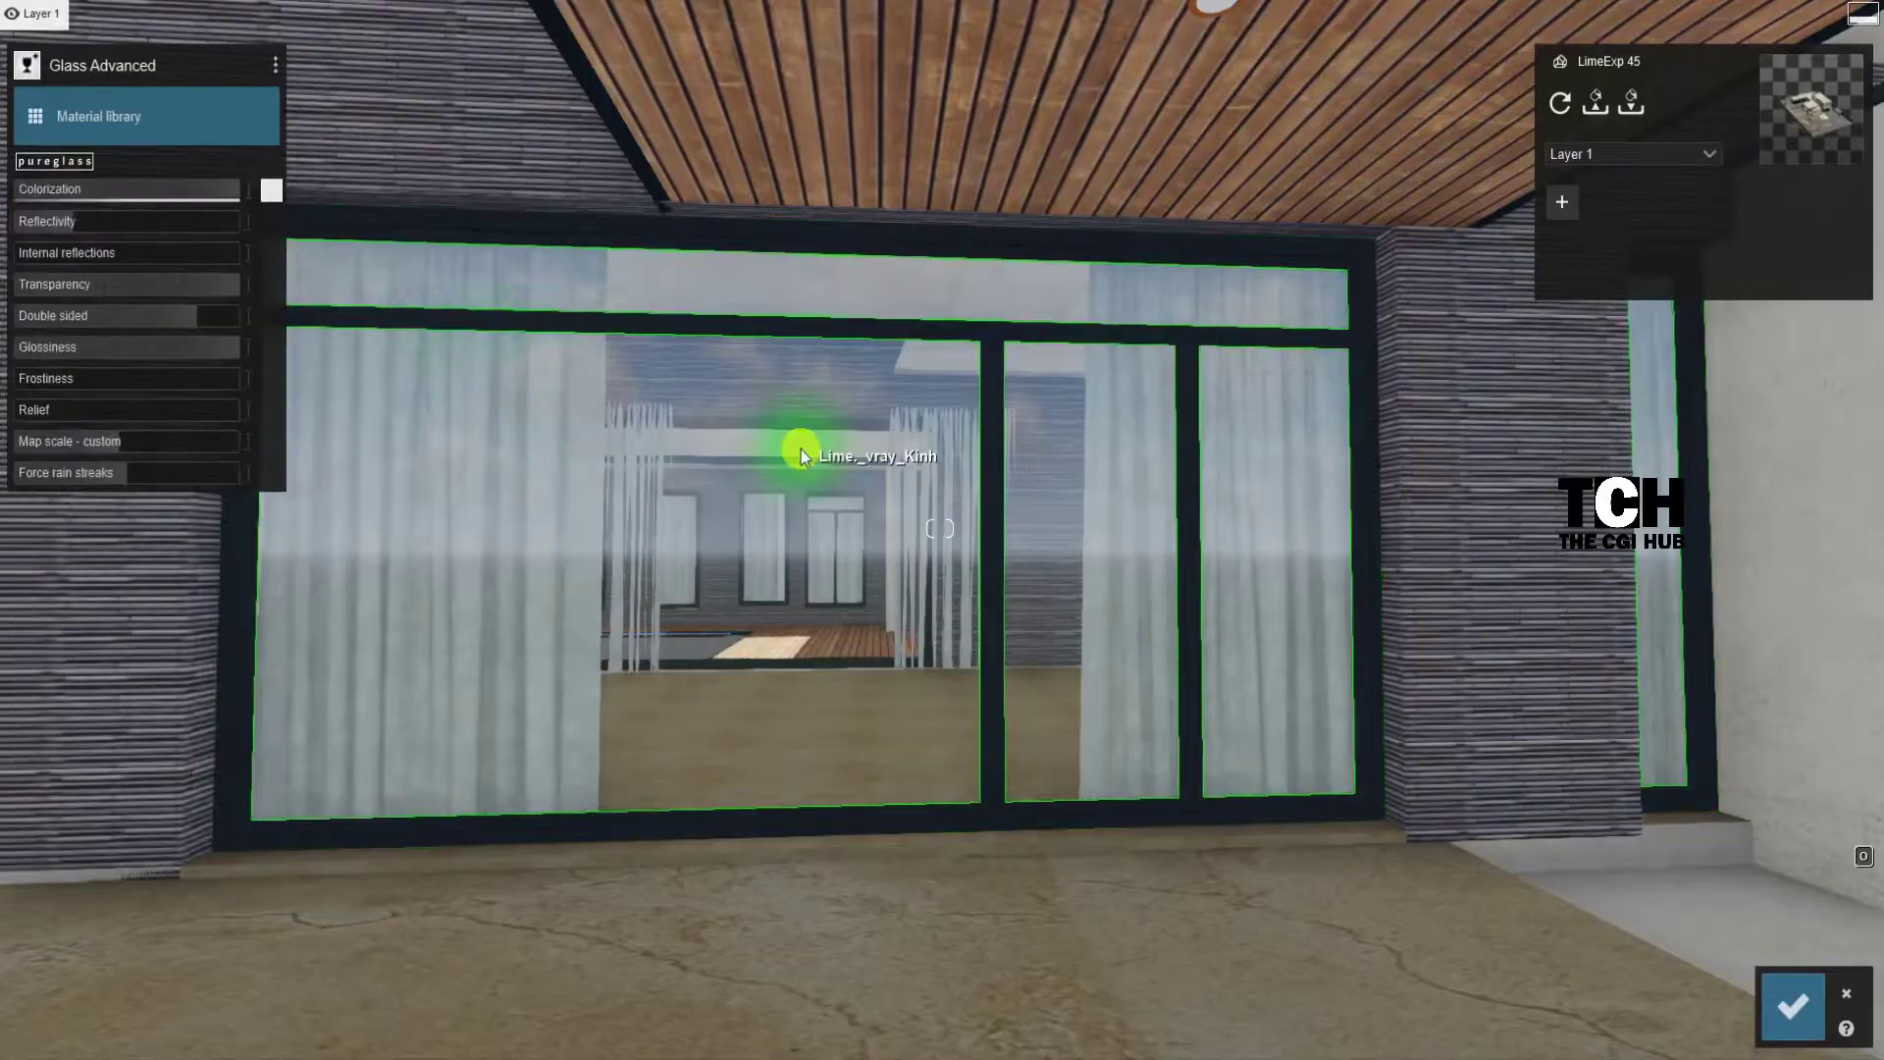
pyautogui.press('s')
pyautogui.press('w')
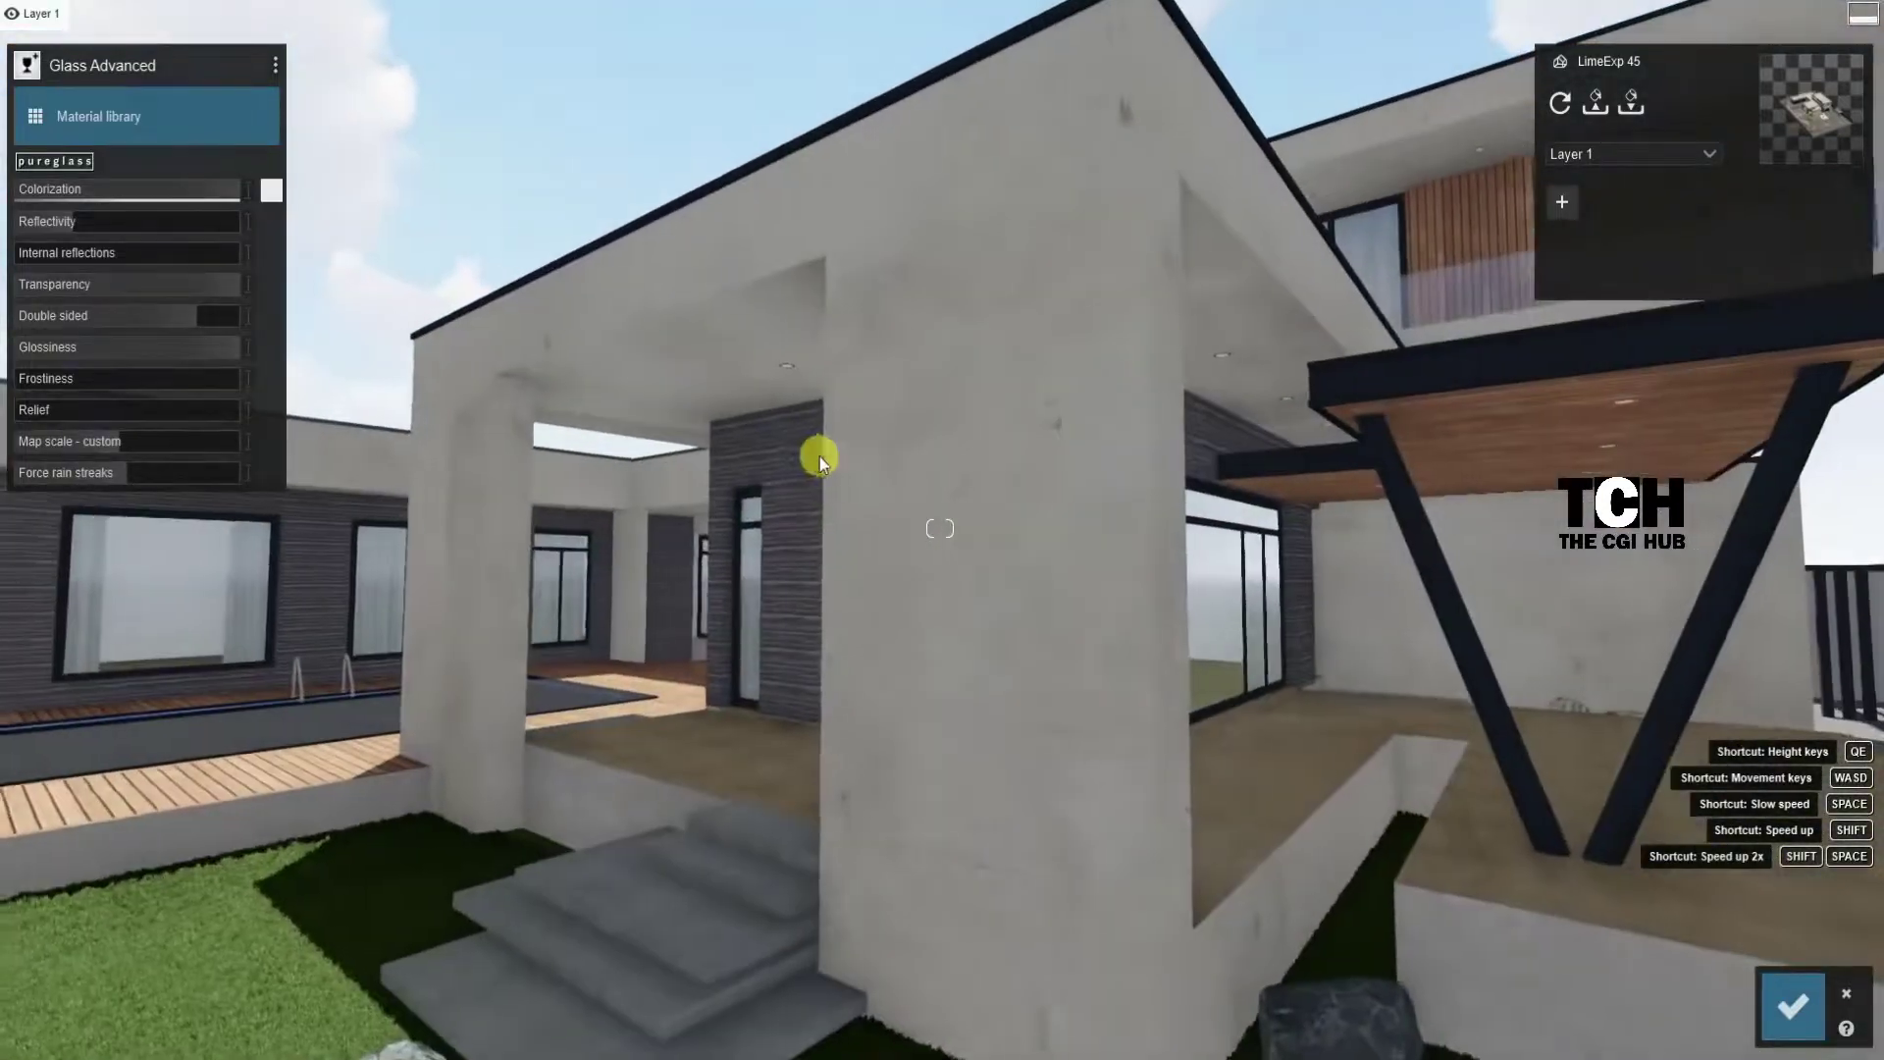
pyautogui.click(820, 456)
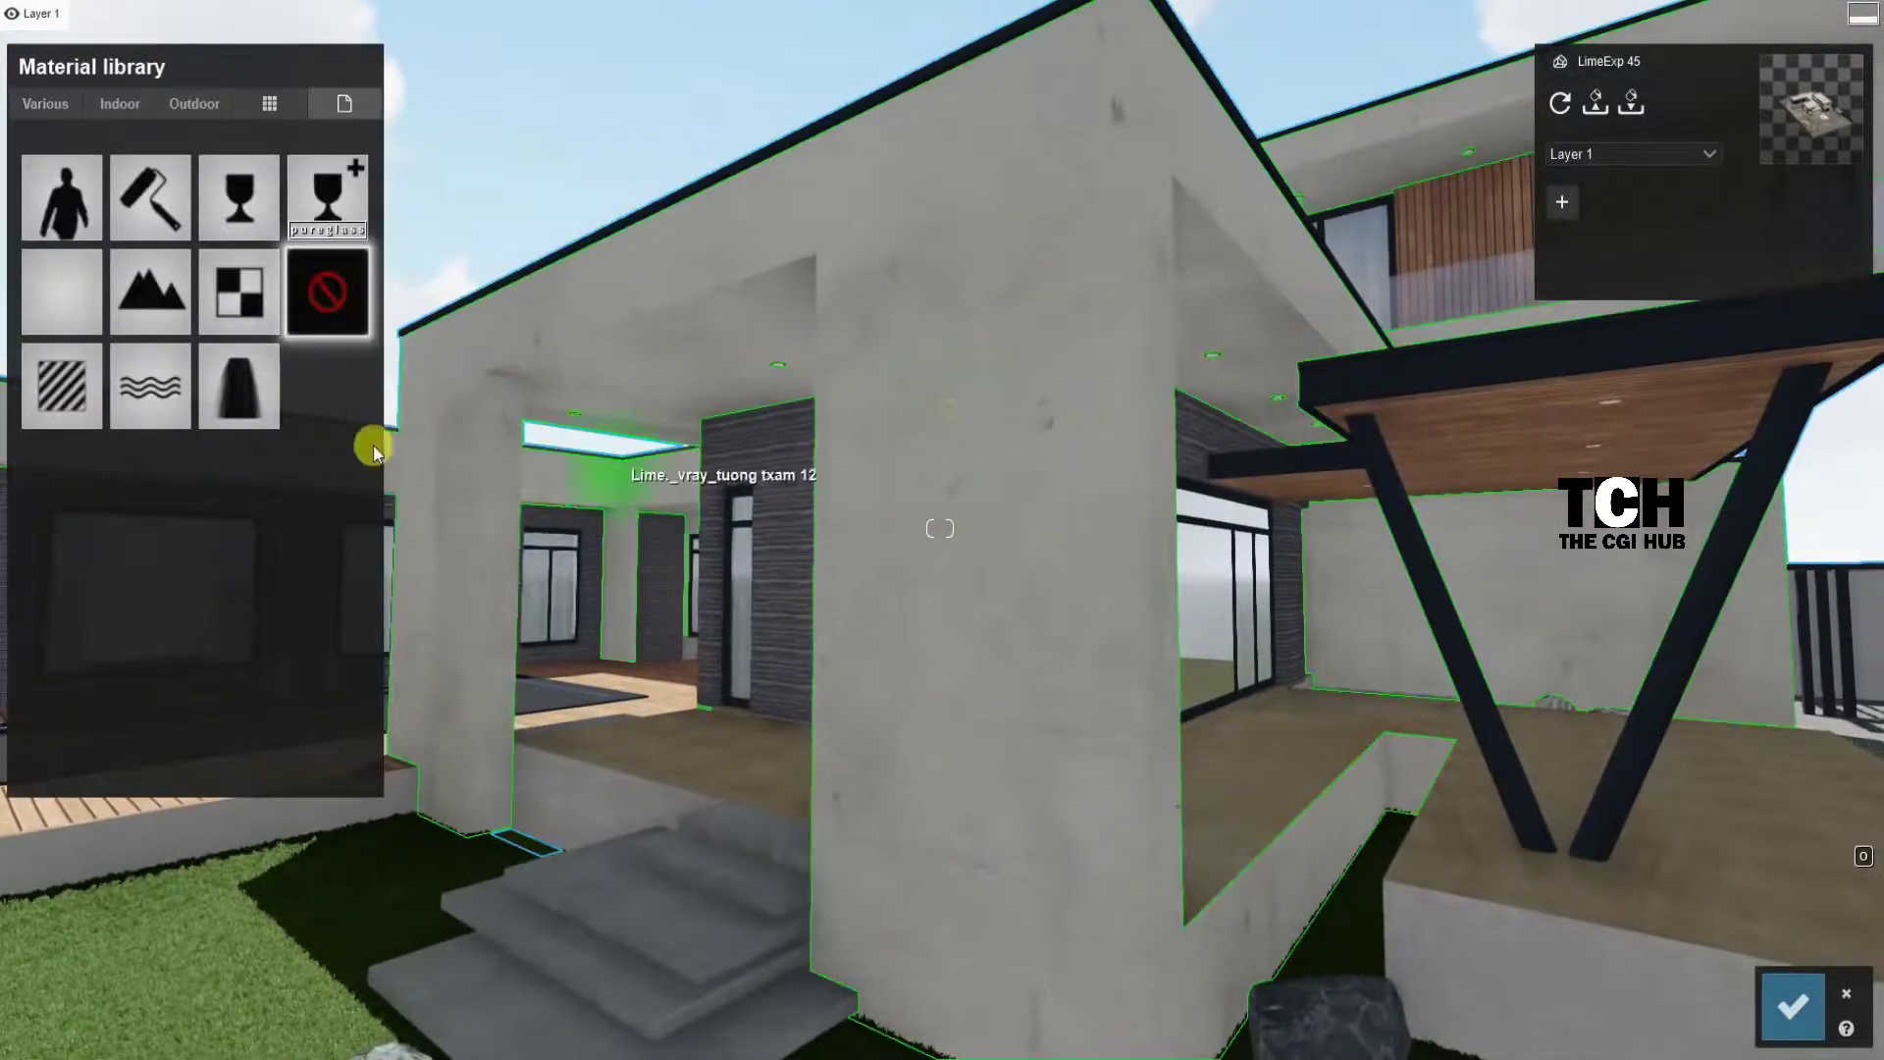
# Step: Give the white wall a Standard material with lowered gloss for a matte finish
pyautogui.click(65, 393)
pyautogui.moveTo(95, 287); pyautogui.dragTo(84, 284)
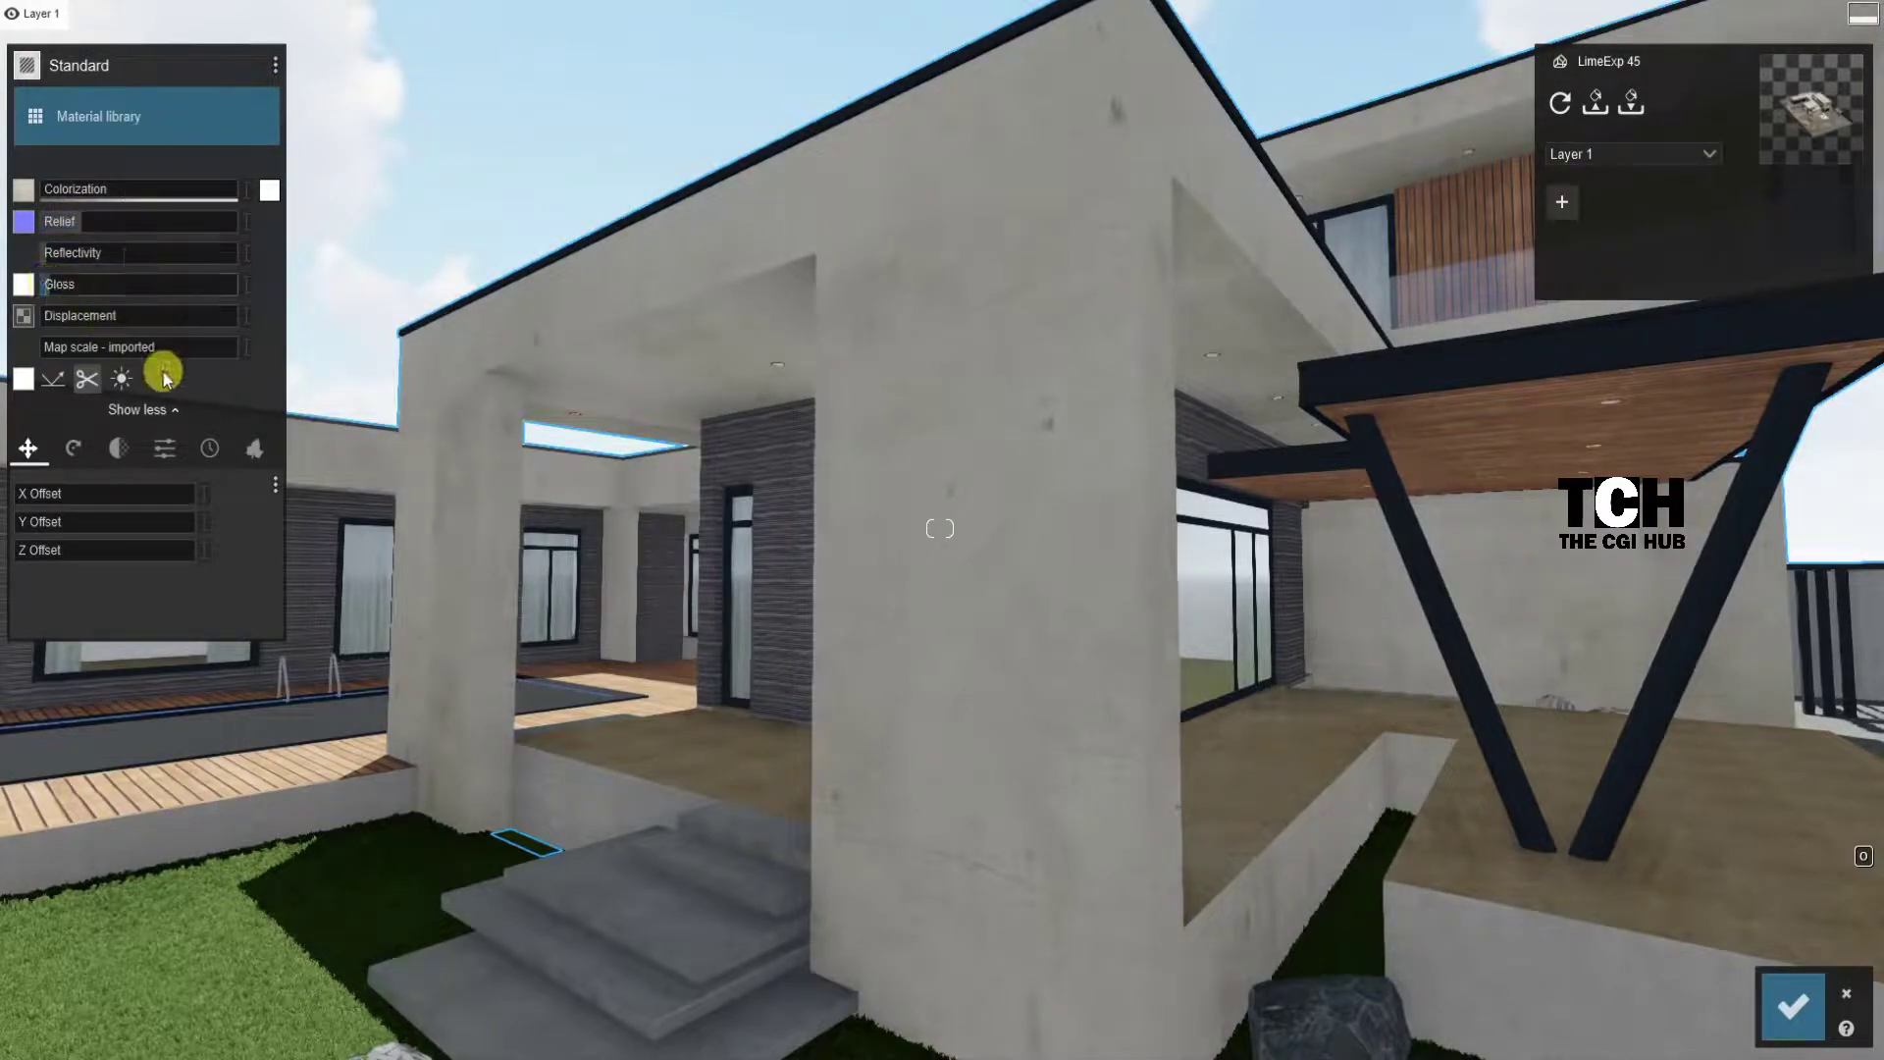
pyautogui.press('w')
# Step: Give the ceiling light a Standard material colorized e5cb9a and confirm the material changes
pyautogui.moveTo(628, 304); pyautogui.dragTo(953, 165, button='right')
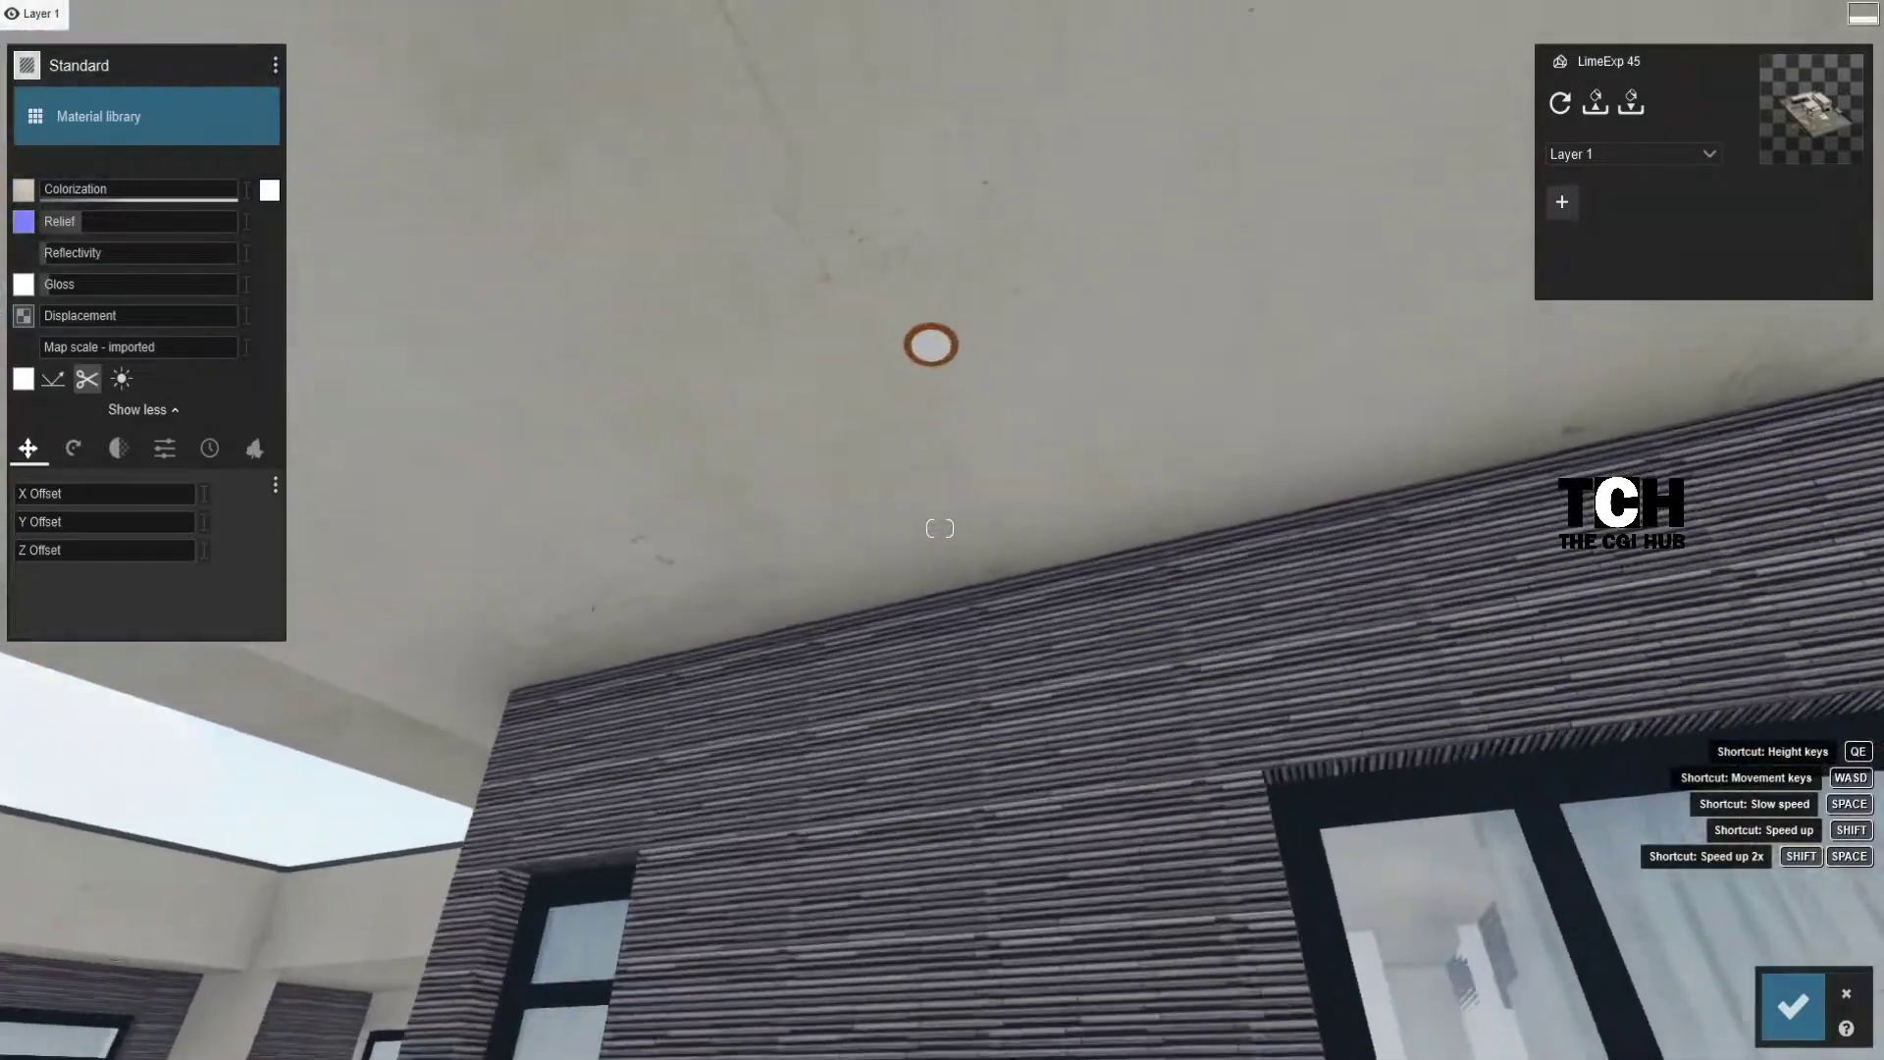
pyautogui.click(954, 165)
pyautogui.click(95, 371)
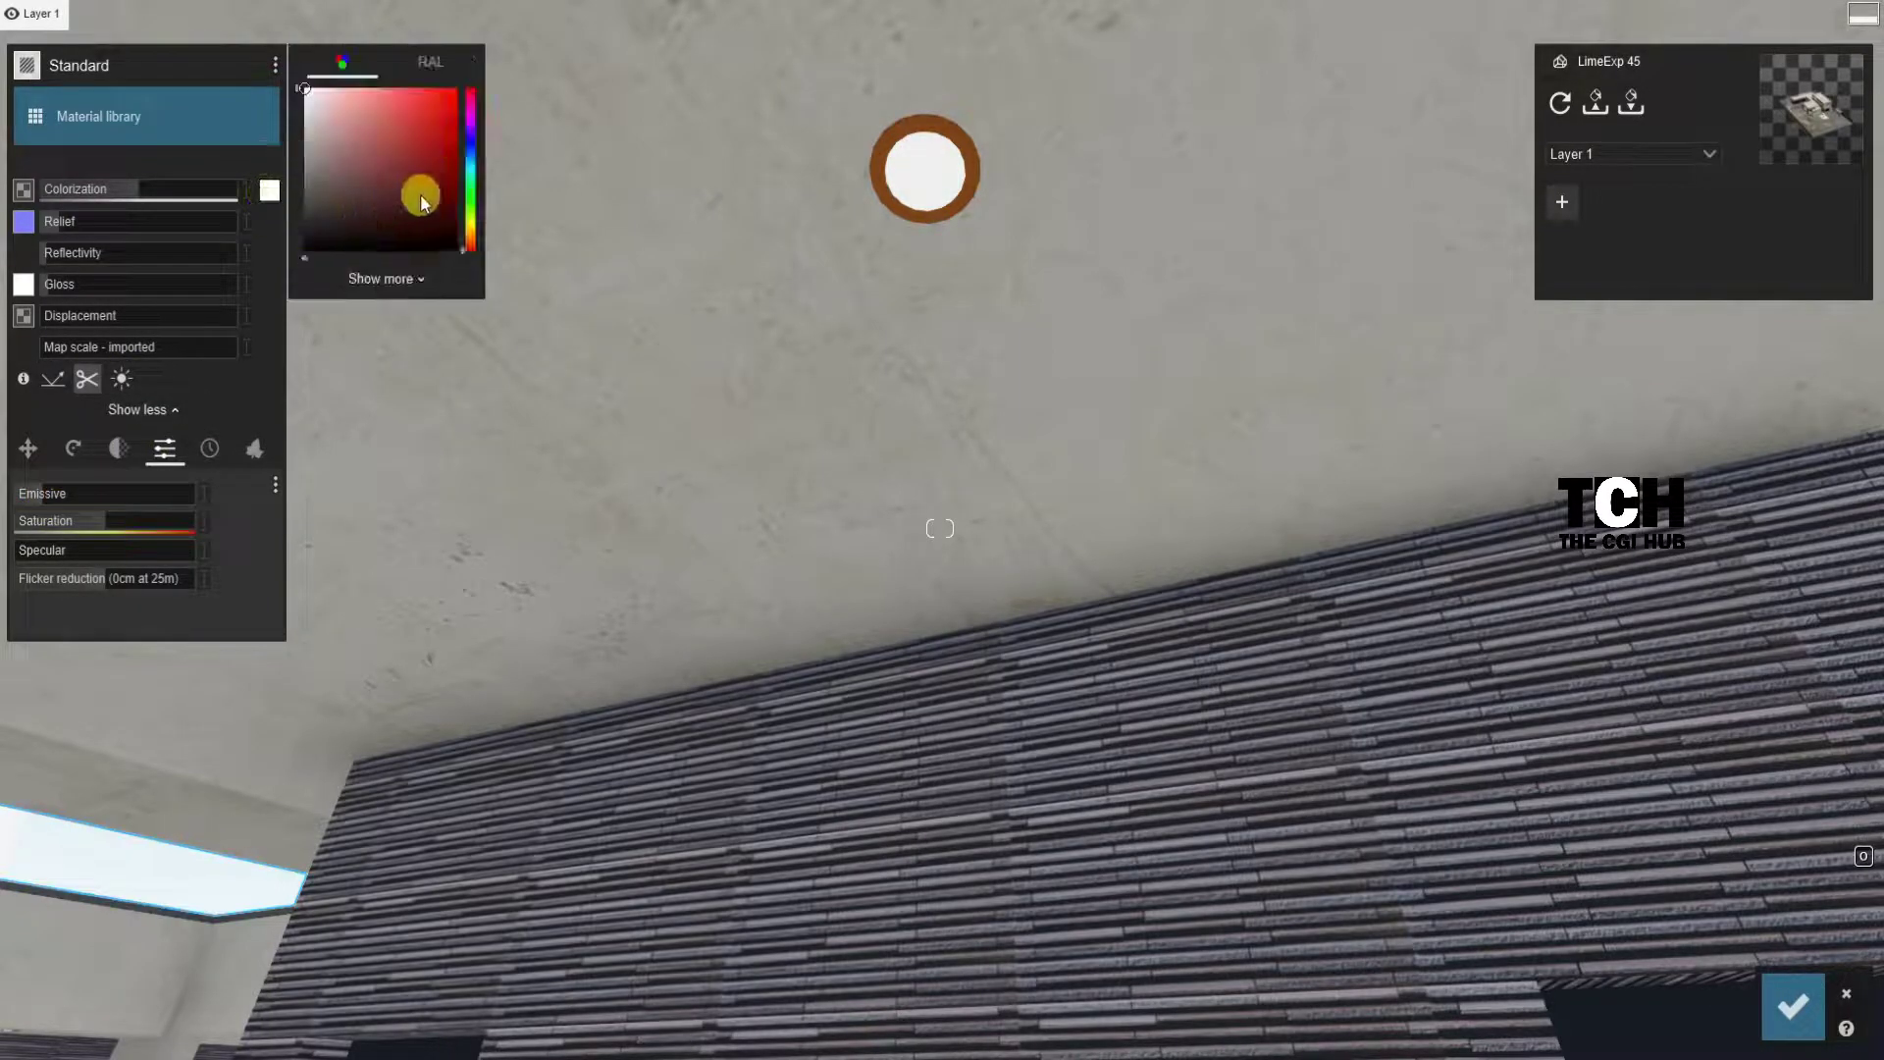
pyautogui.click(432, 62)
pyautogui.click(347, 62)
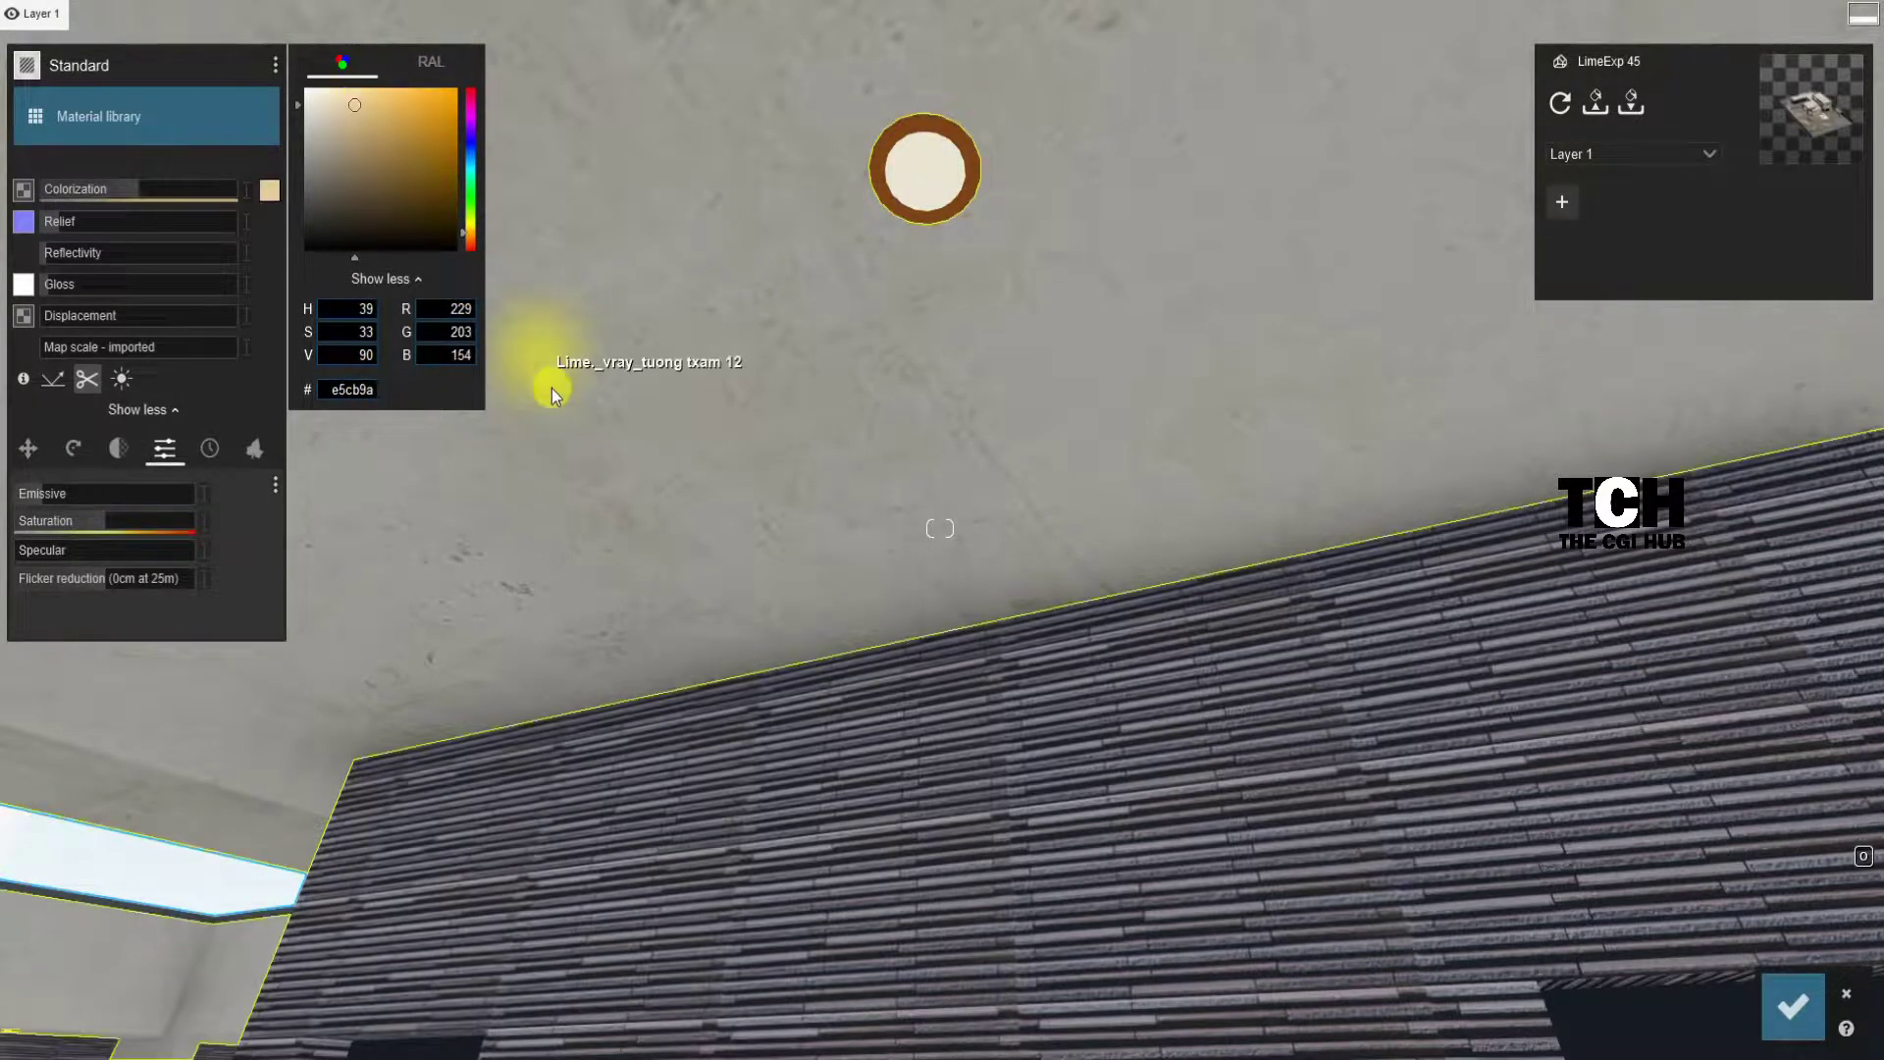
pyautogui.click(1776, 991)
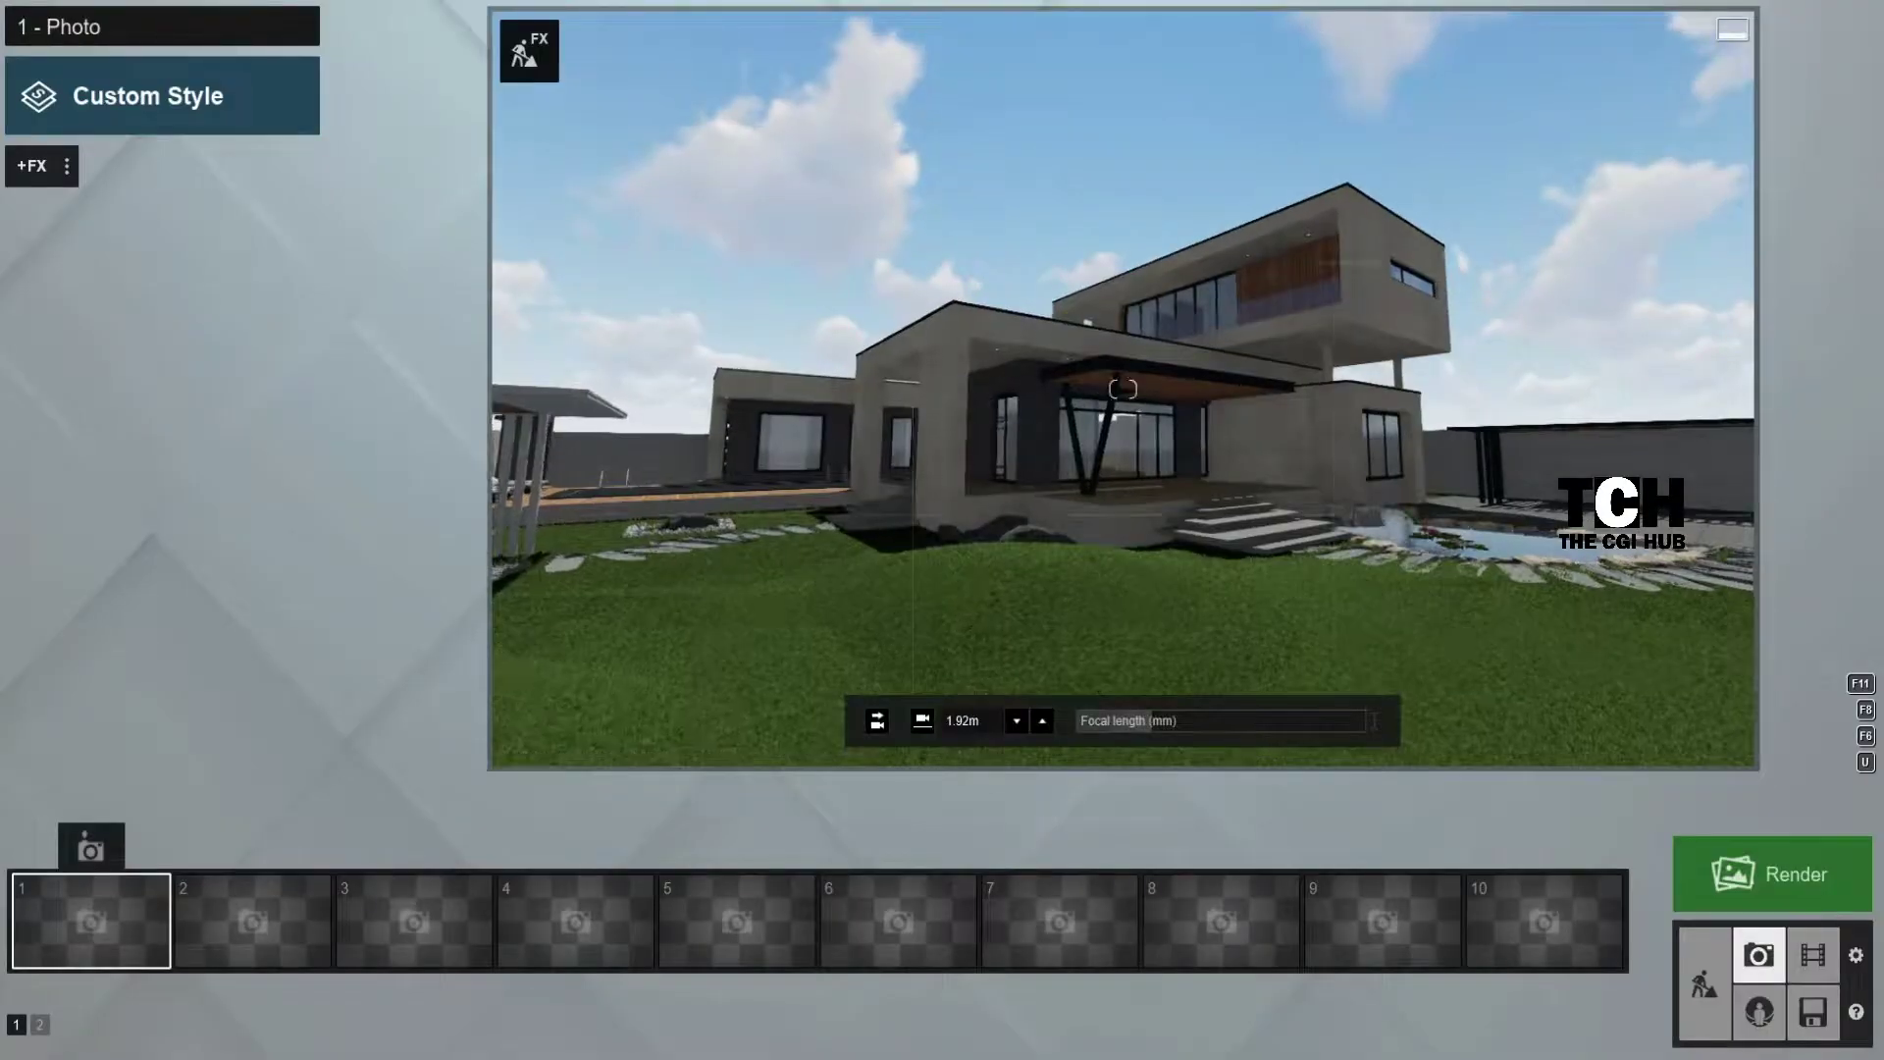
# Step: Adjust the focal length, frame a closer angled view of the house, and save it as photo 1
pyautogui.moveTo(1197, 728); pyautogui.dragTo(1176, 721)
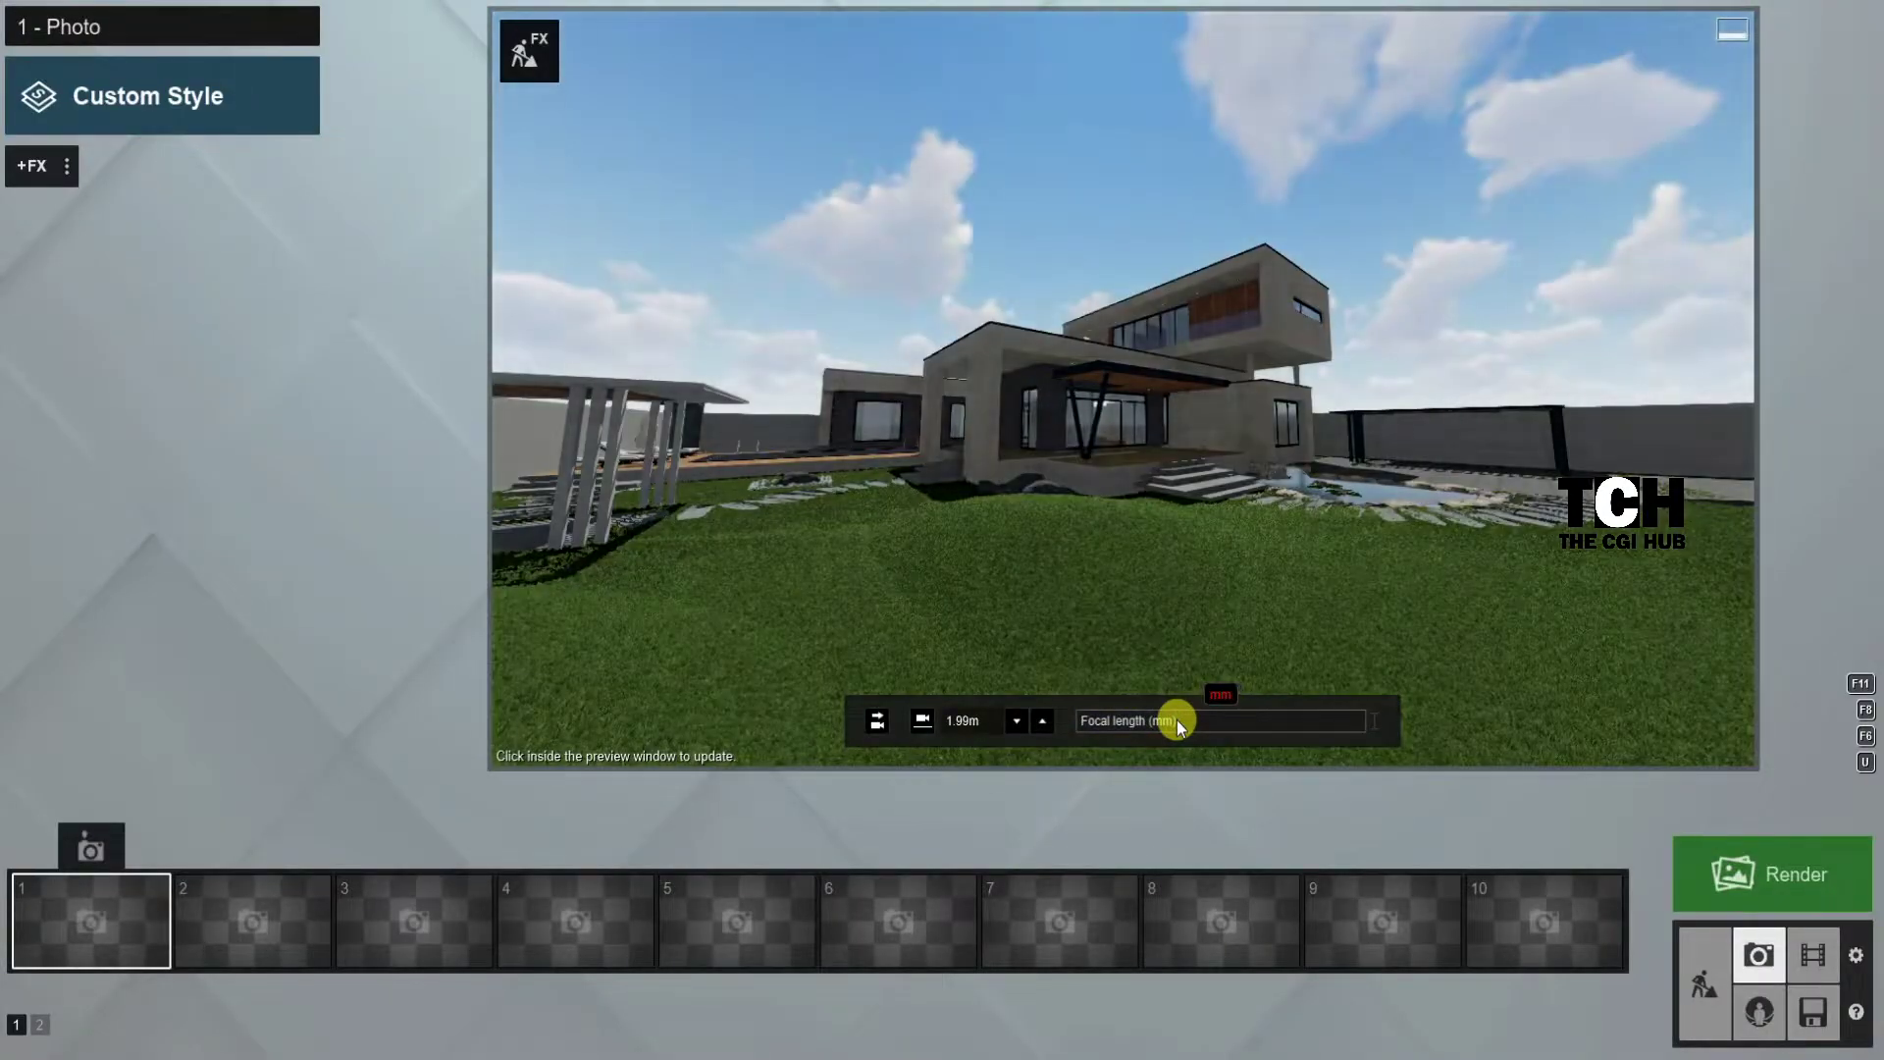
pyautogui.press('s')
pyautogui.press('q')
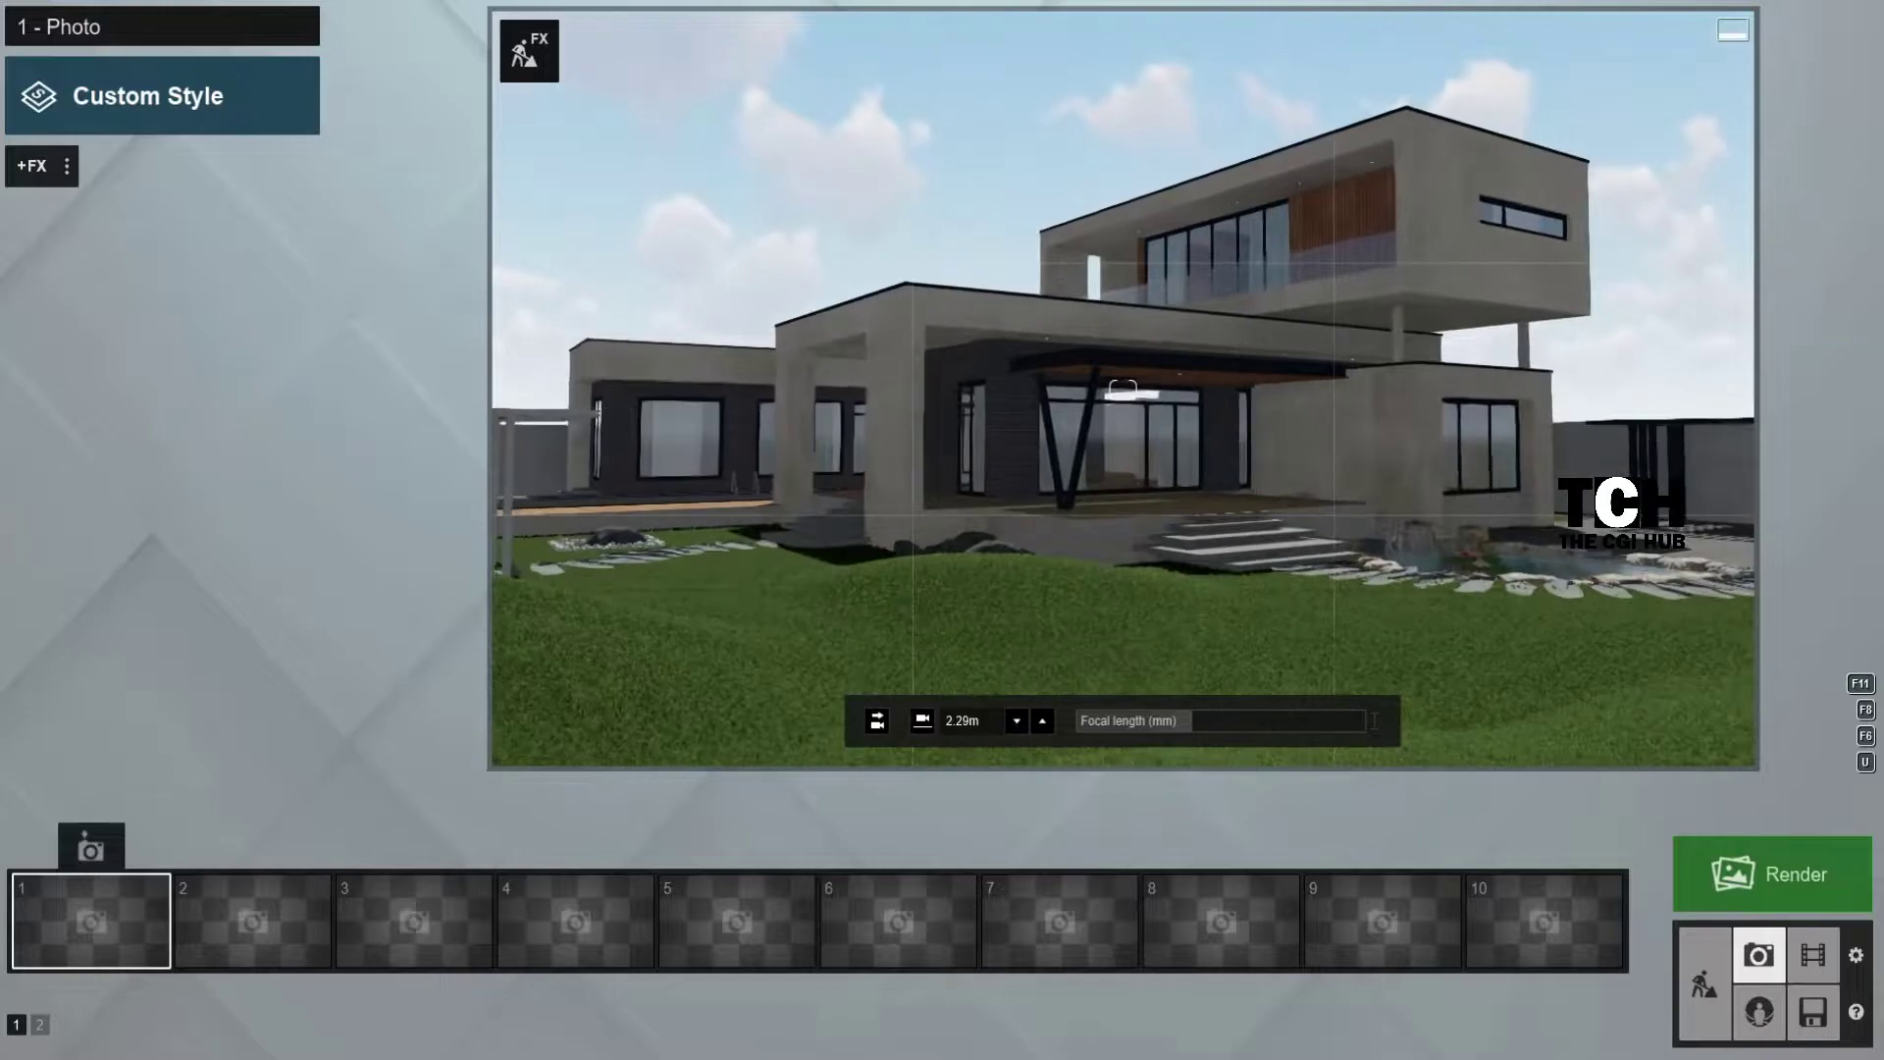
pyautogui.press('w')
pyautogui.press('e')
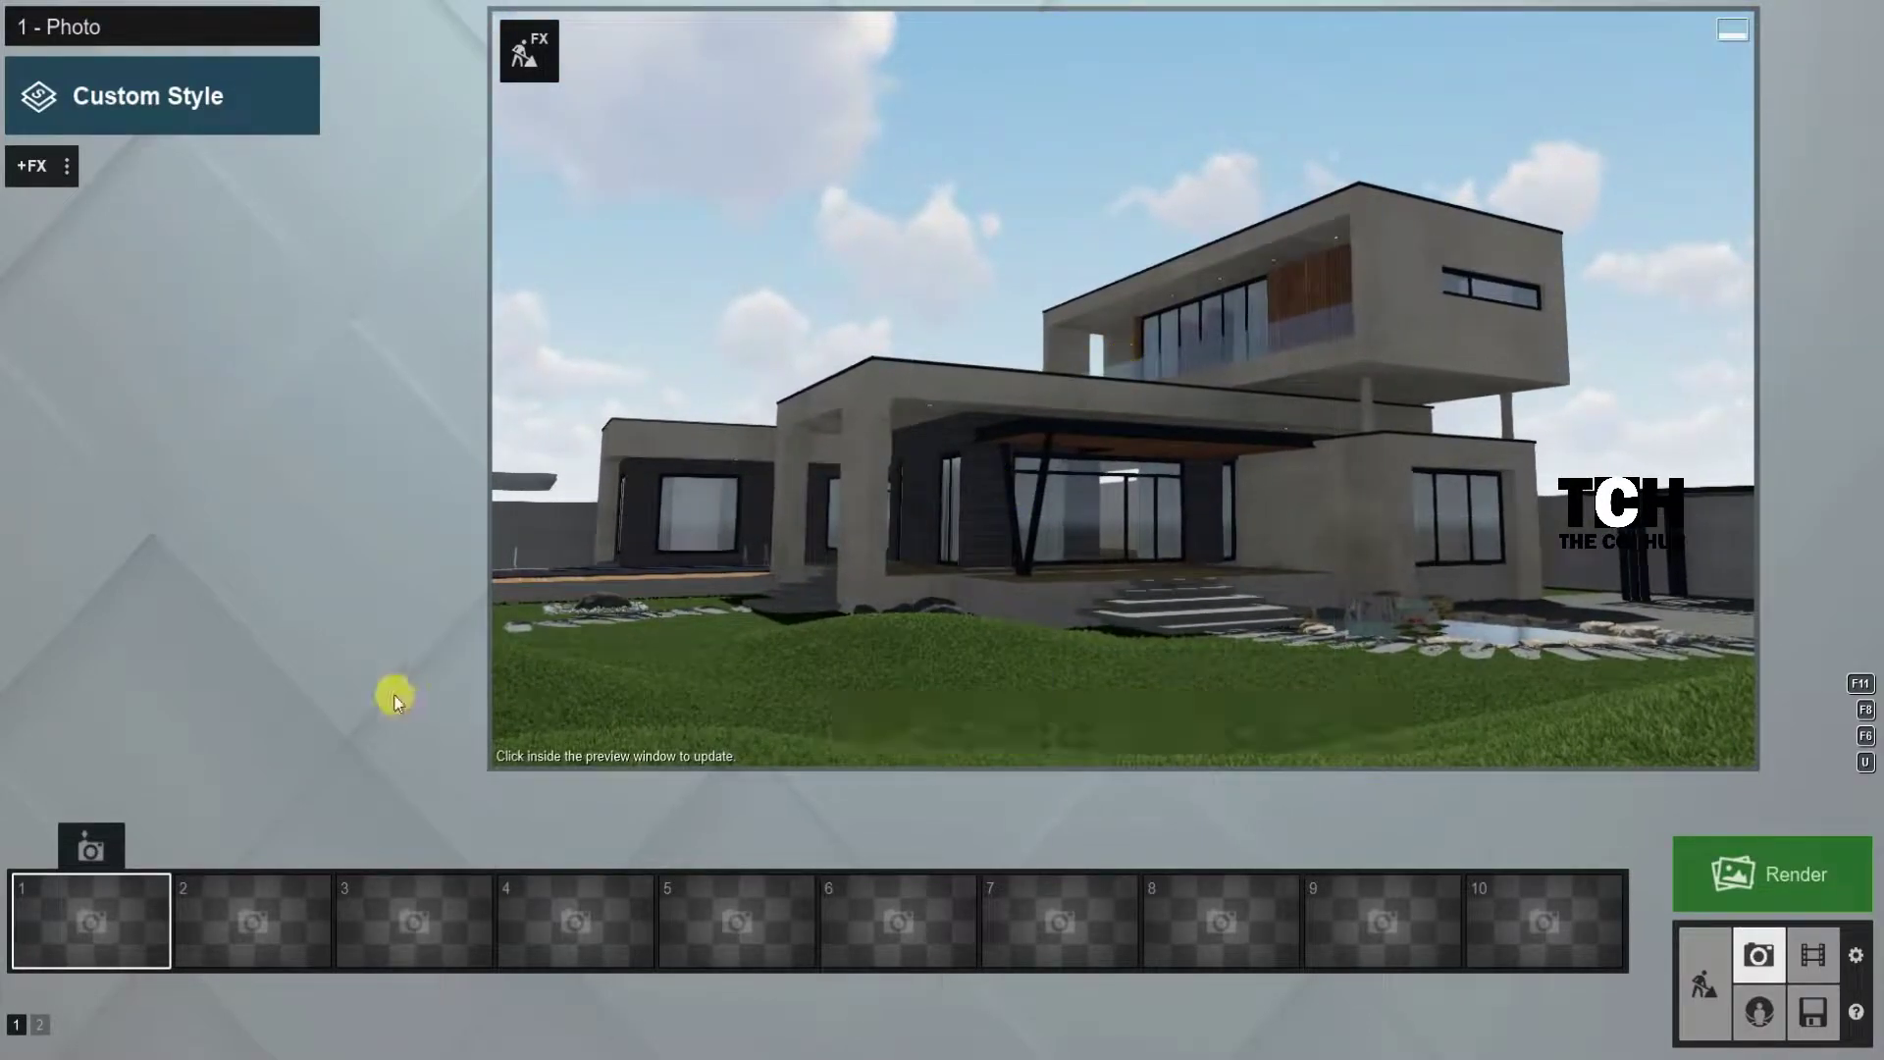
pyautogui.click(85, 844)
# Step: Apply the Realistic style and rotate the Real Skies heading to 127°
pyautogui.click(114, 109)
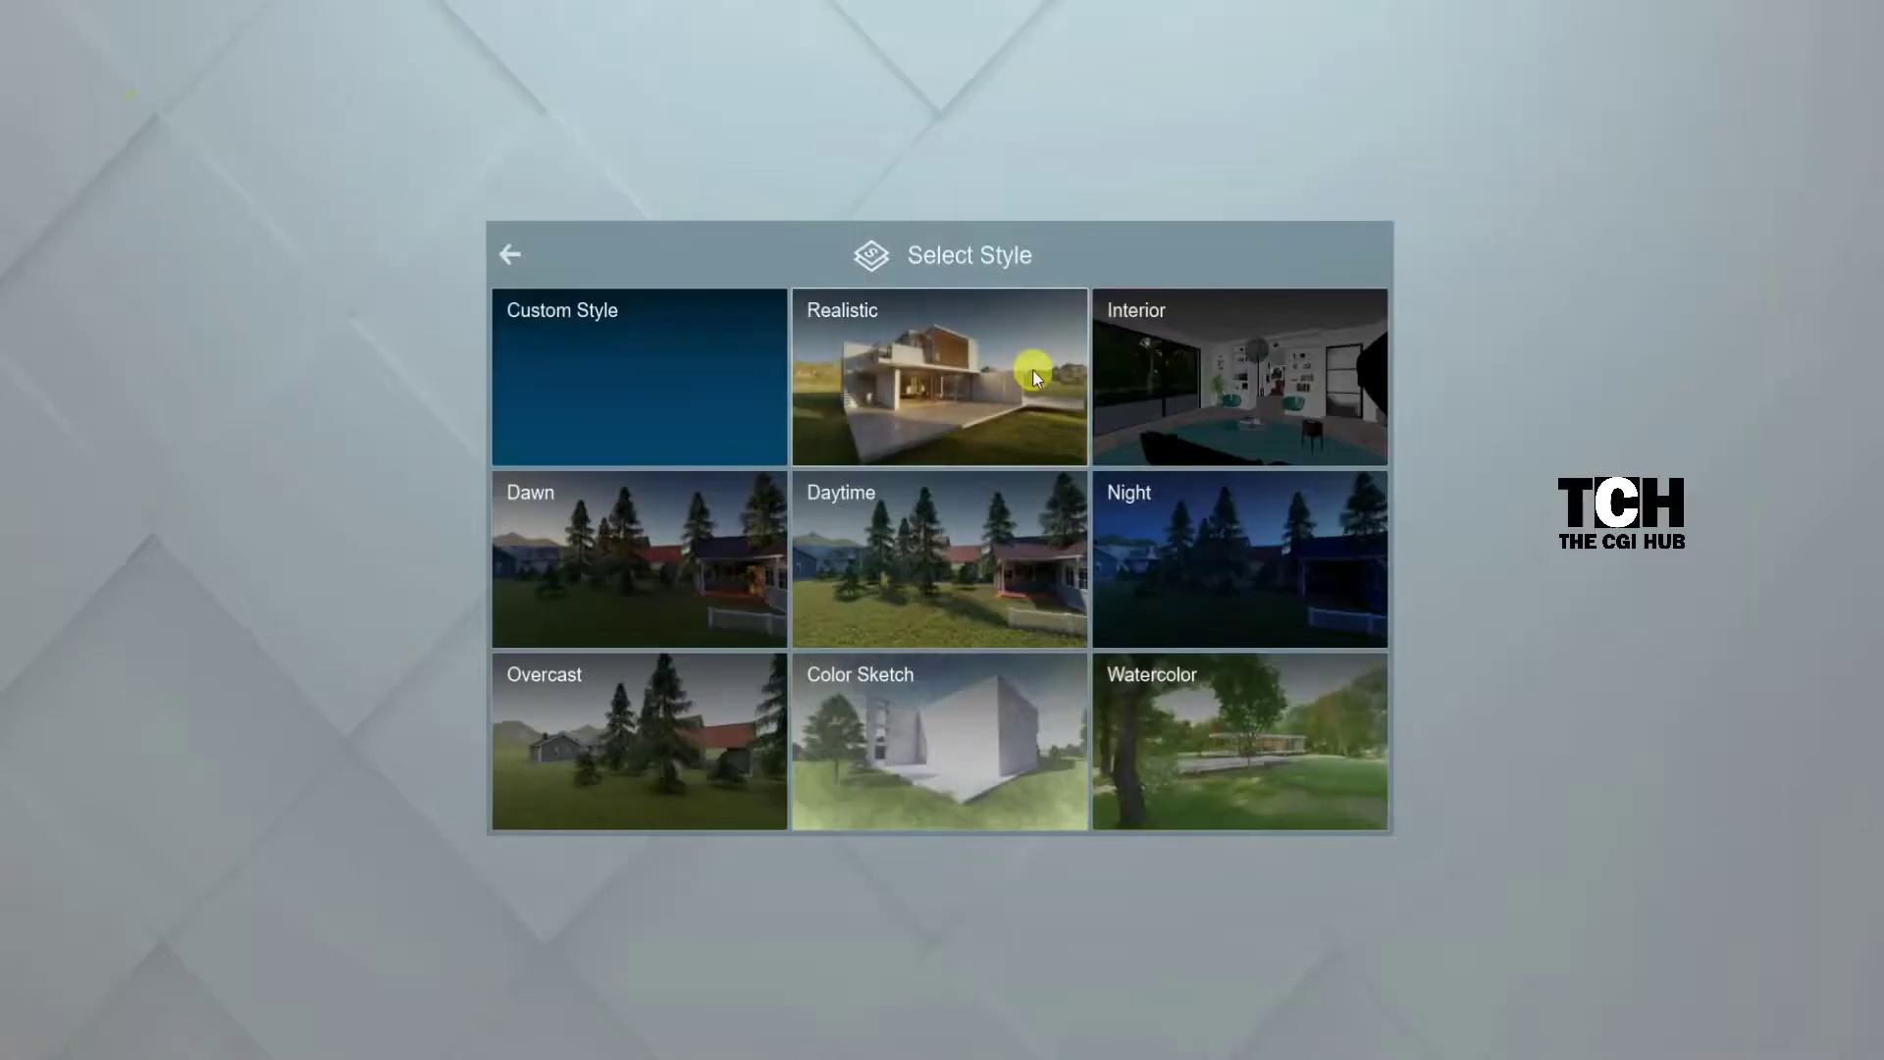
pyautogui.click(1030, 369)
pyautogui.click(66, 182)
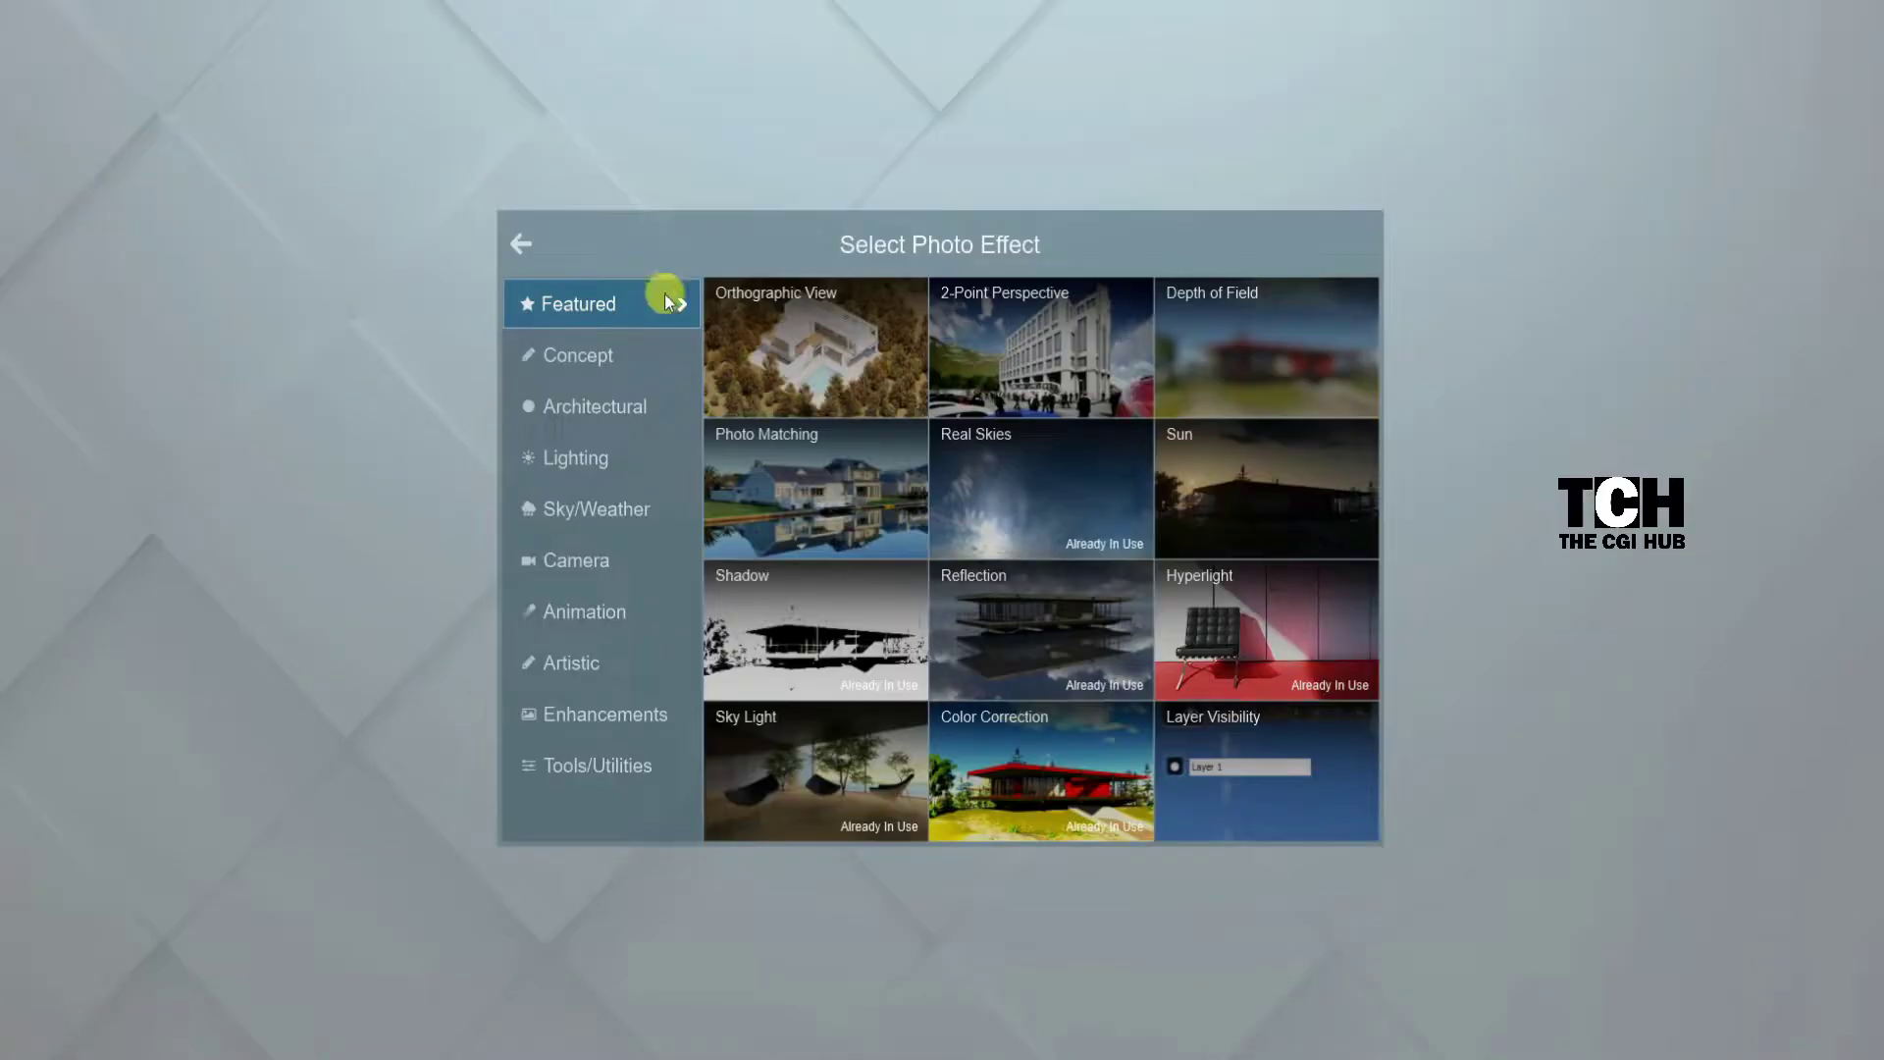
pyautogui.click(530, 241)
pyautogui.click(124, 228)
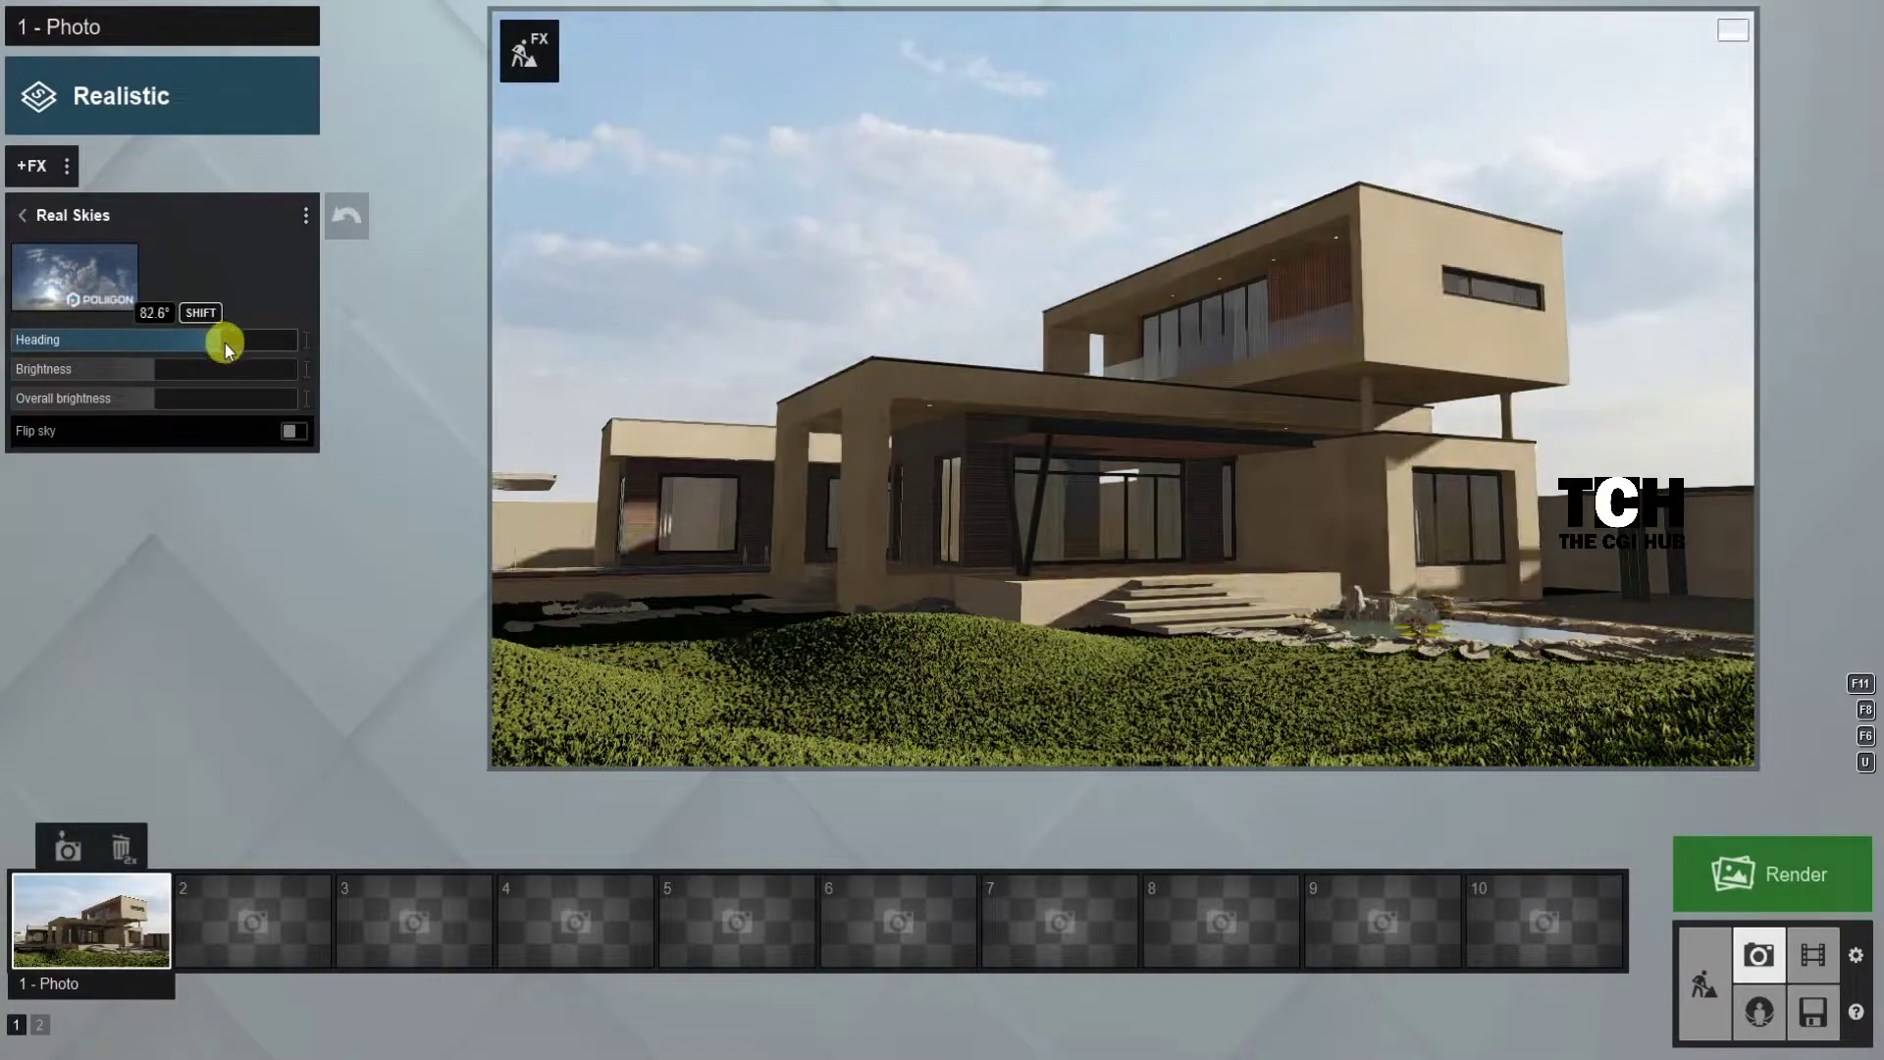
pyautogui.moveTo(152, 339); pyautogui.dragTo(254, 356)
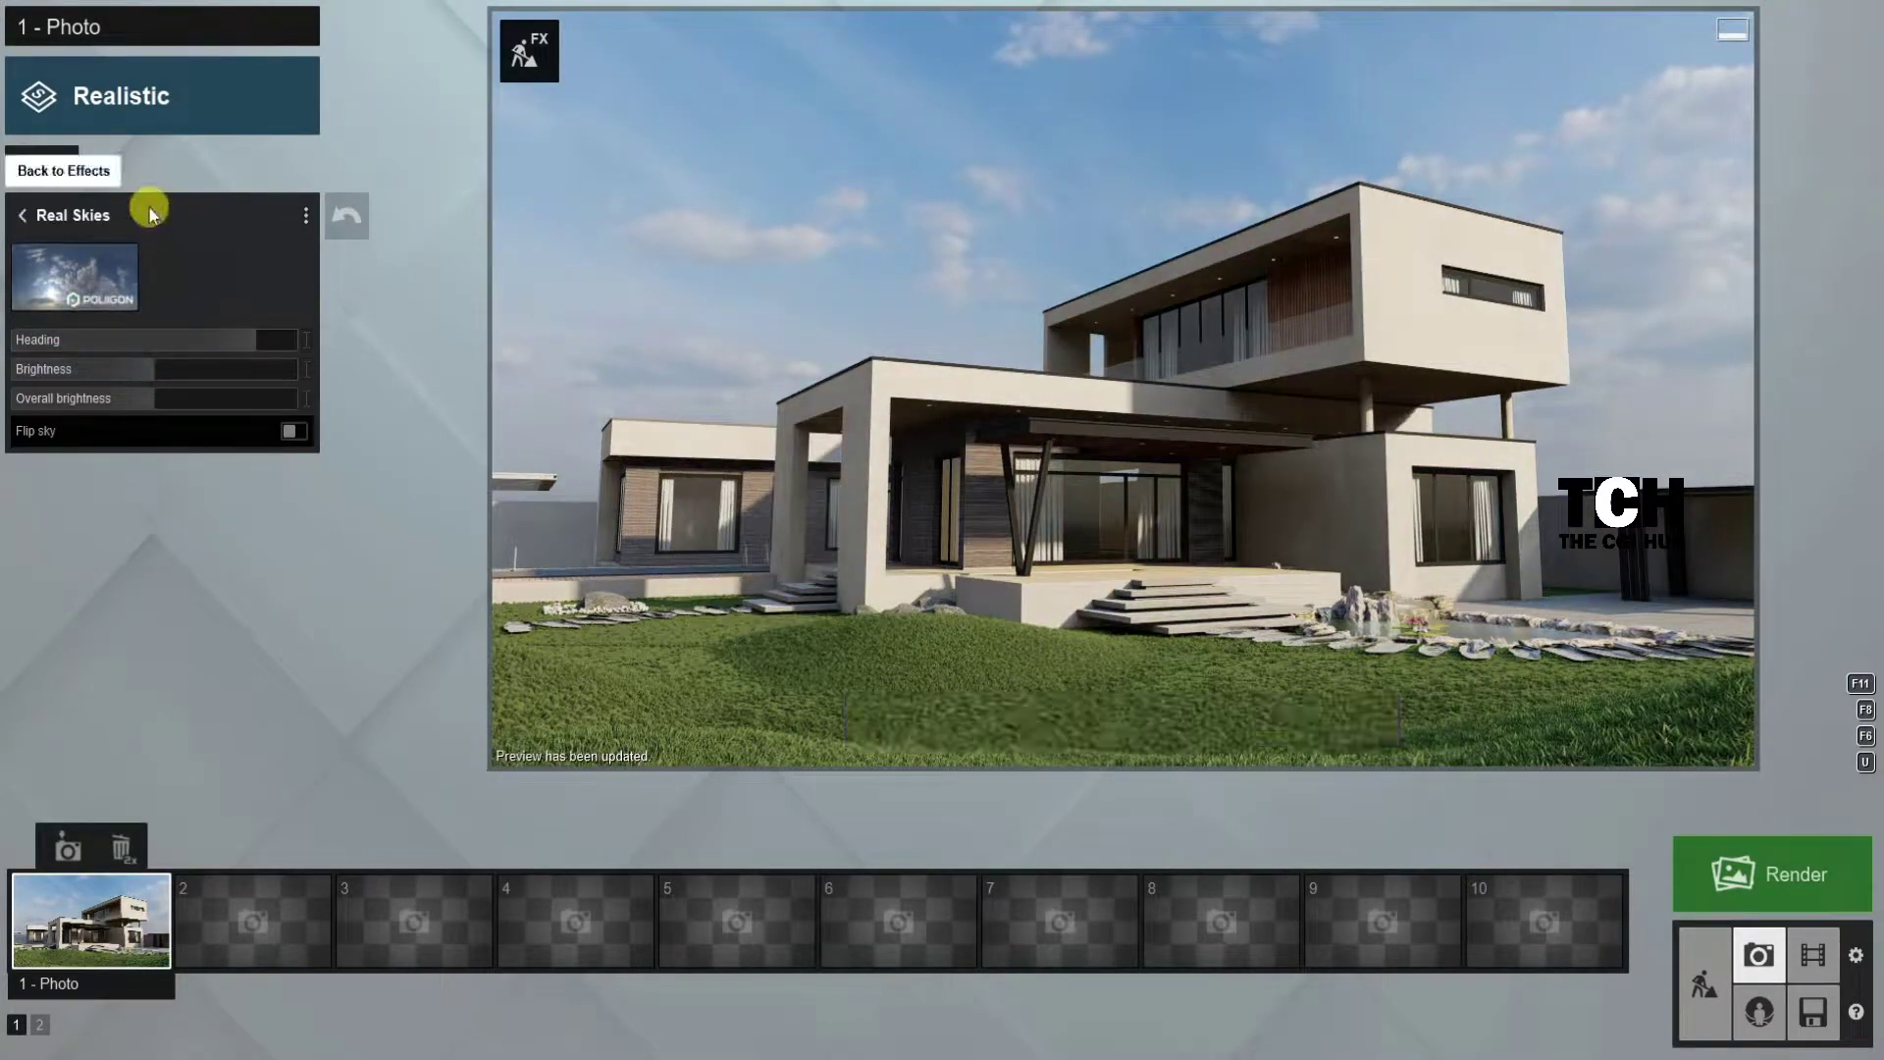
# Step: Check the Sharpen settings and lower Exposure to darken the photo
pyautogui.click(150, 214)
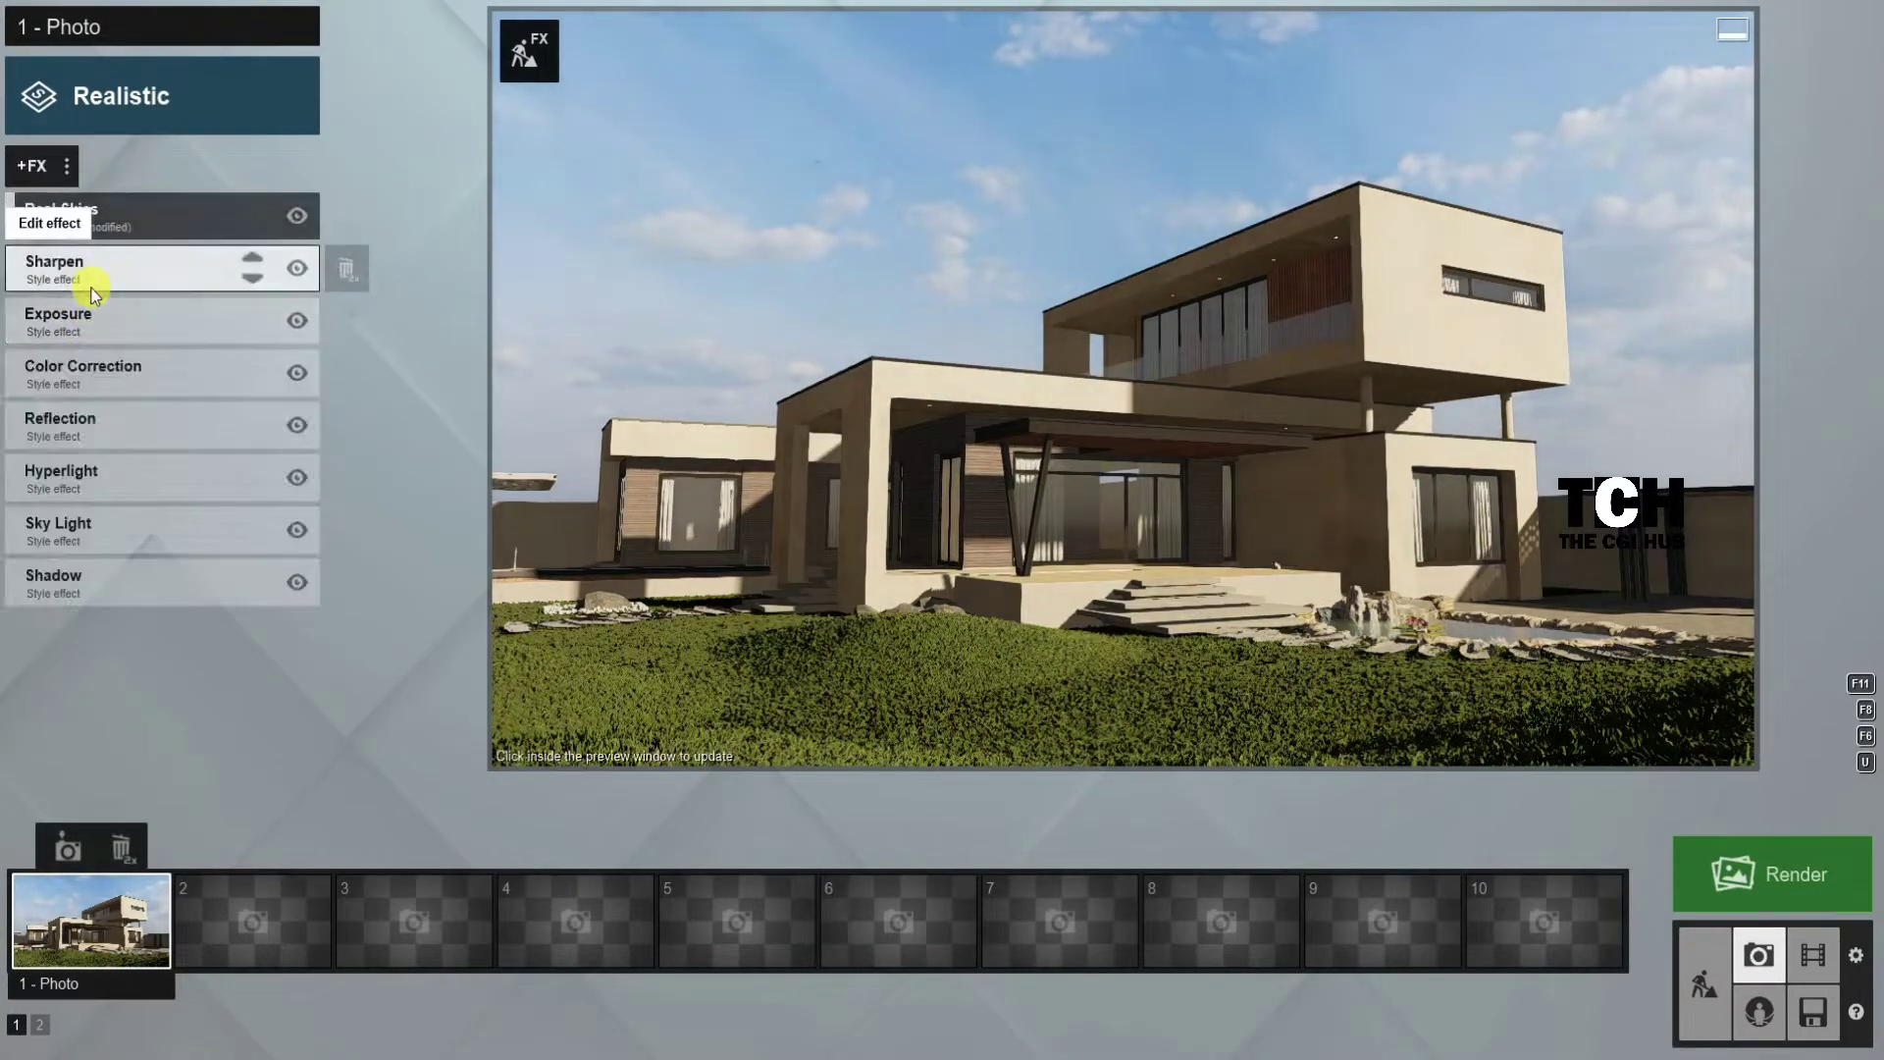
pyautogui.click(88, 257)
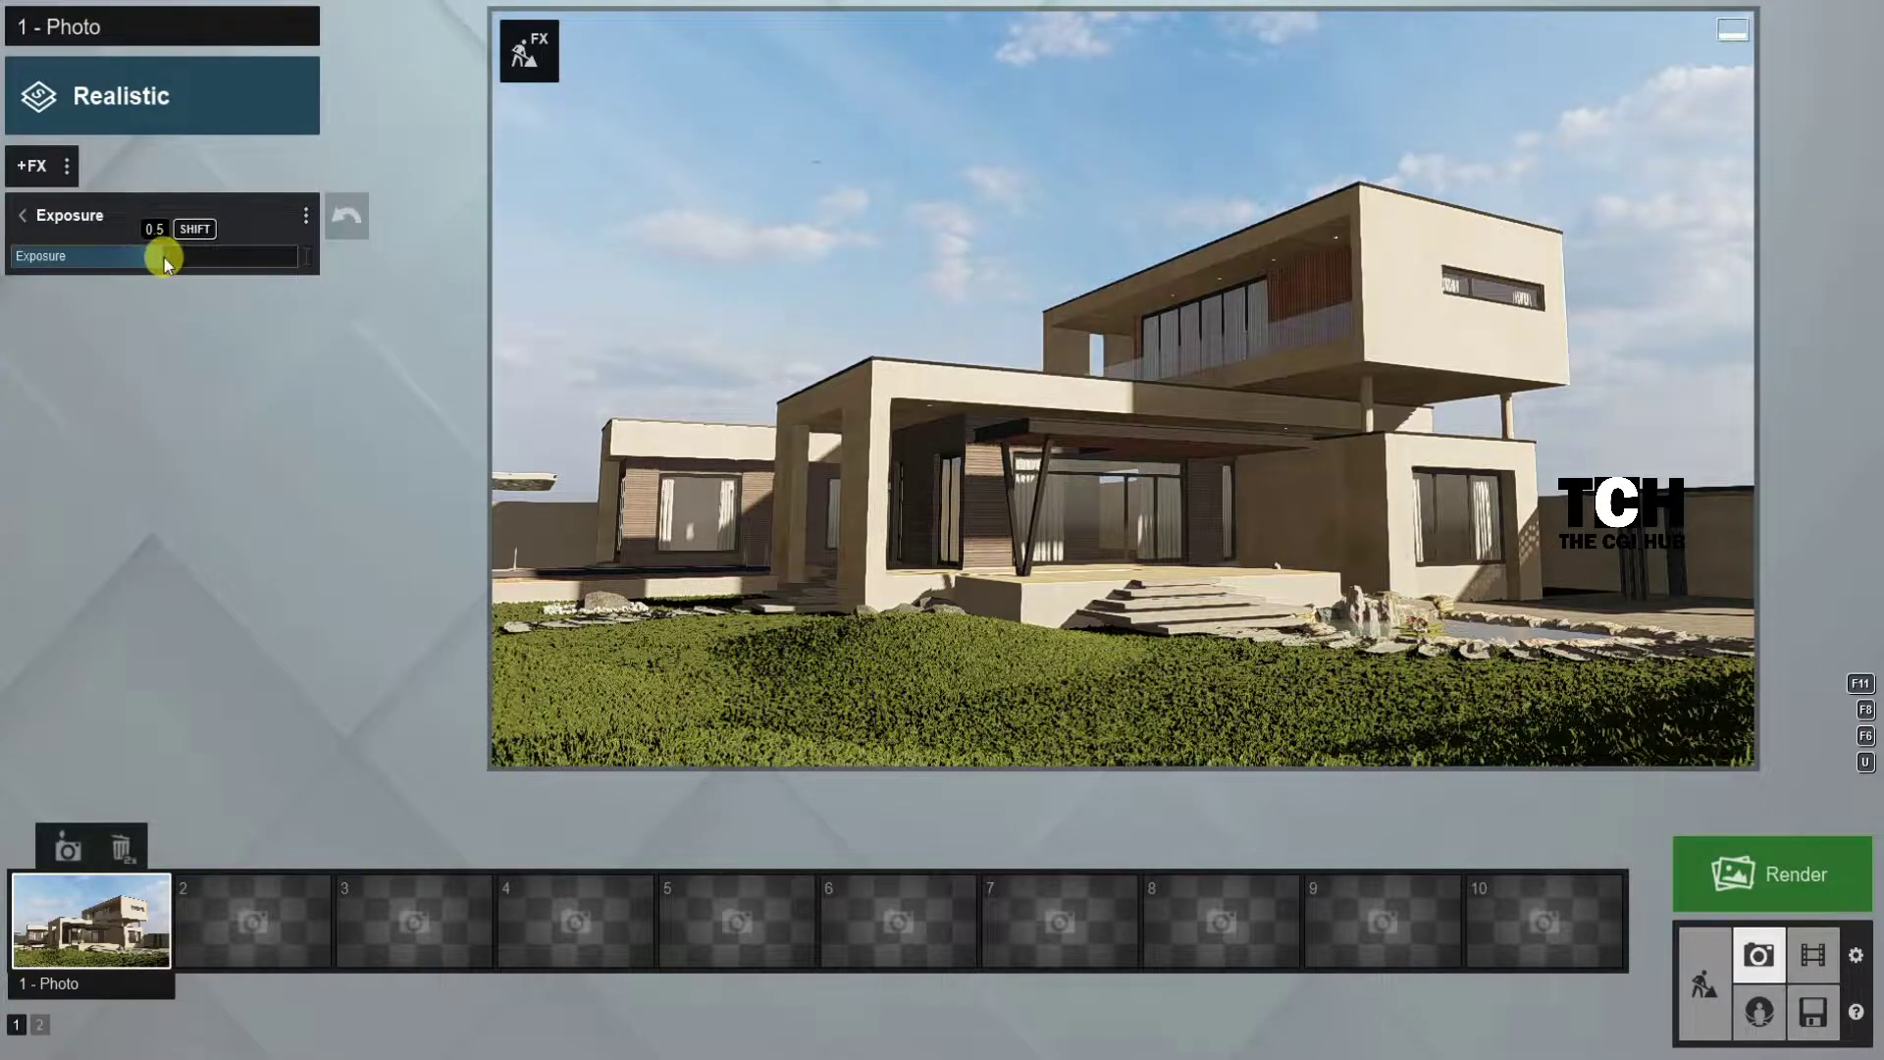
pyautogui.click(63, 210)
pyautogui.click(101, 326)
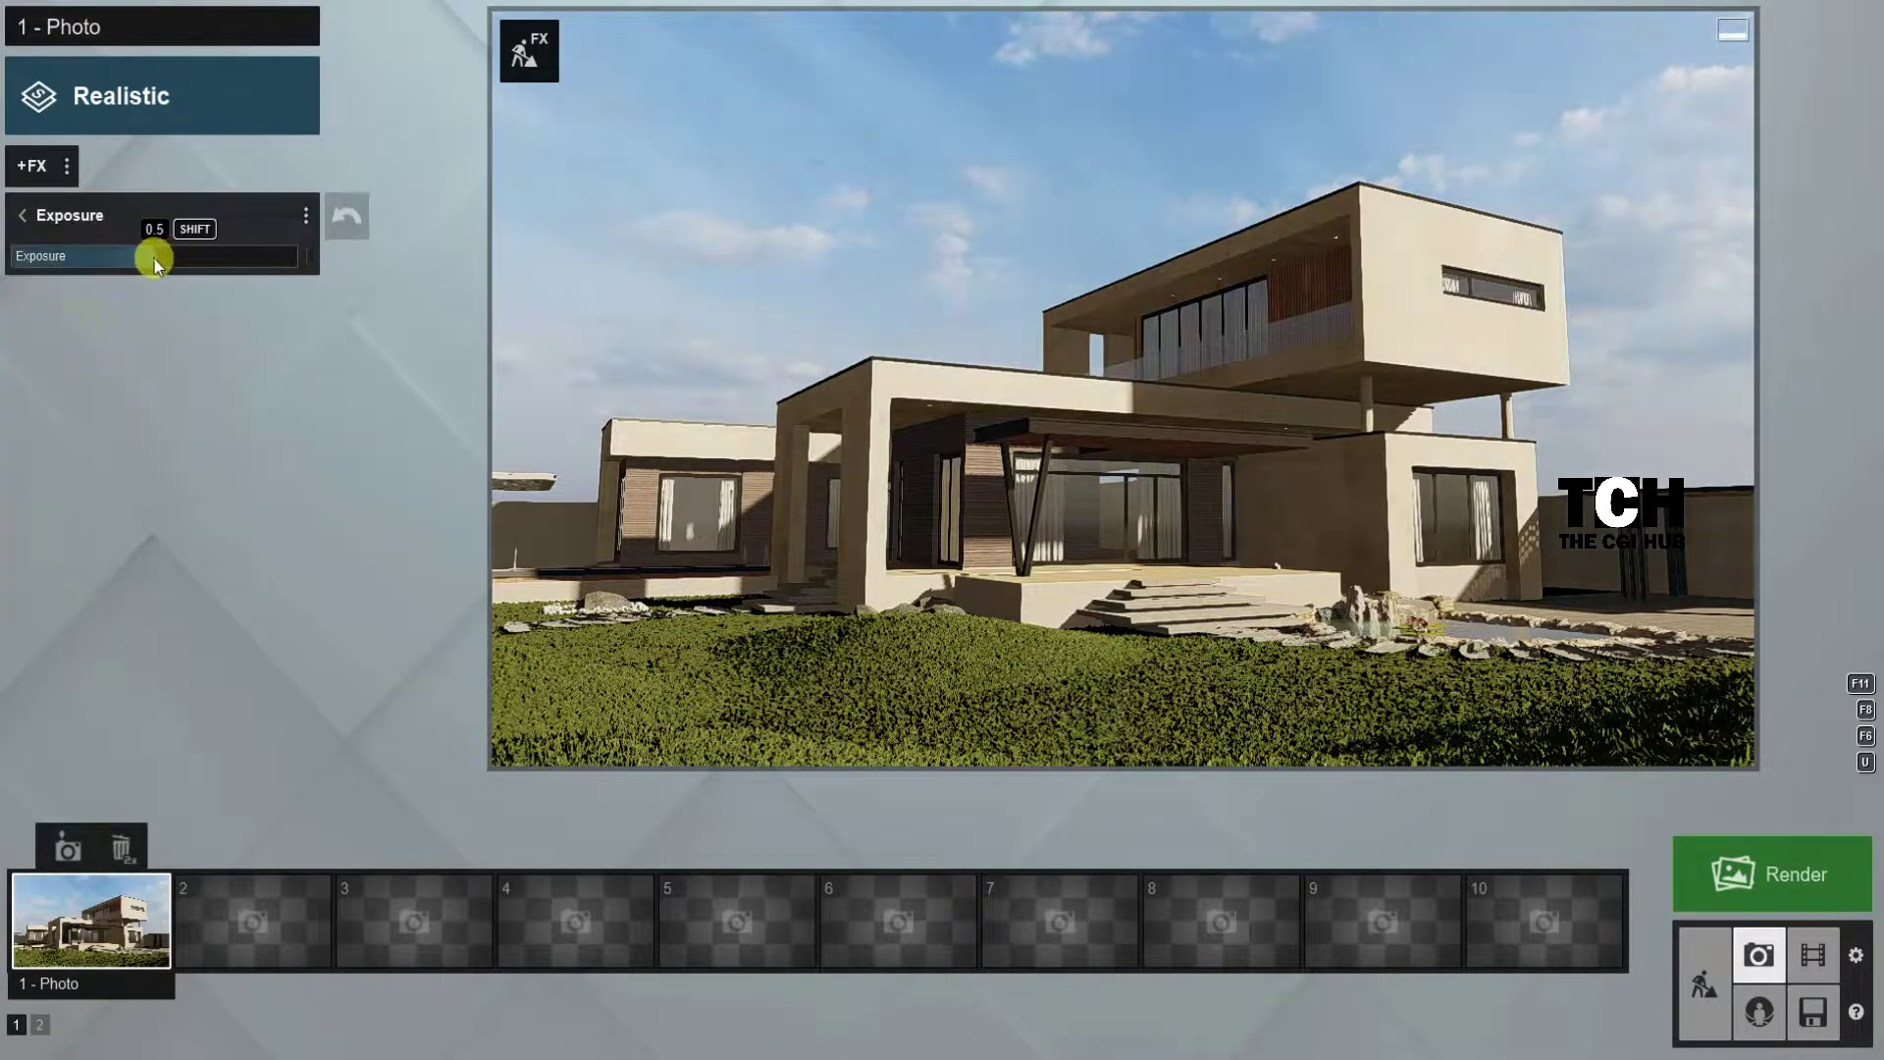
pyautogui.moveTo(155, 259); pyautogui.dragTo(137, 263)
pyautogui.click(101, 214)
# Step: Adjust gamma in Color Correction and bring up the Reflection effect settings
pyautogui.click(111, 393)
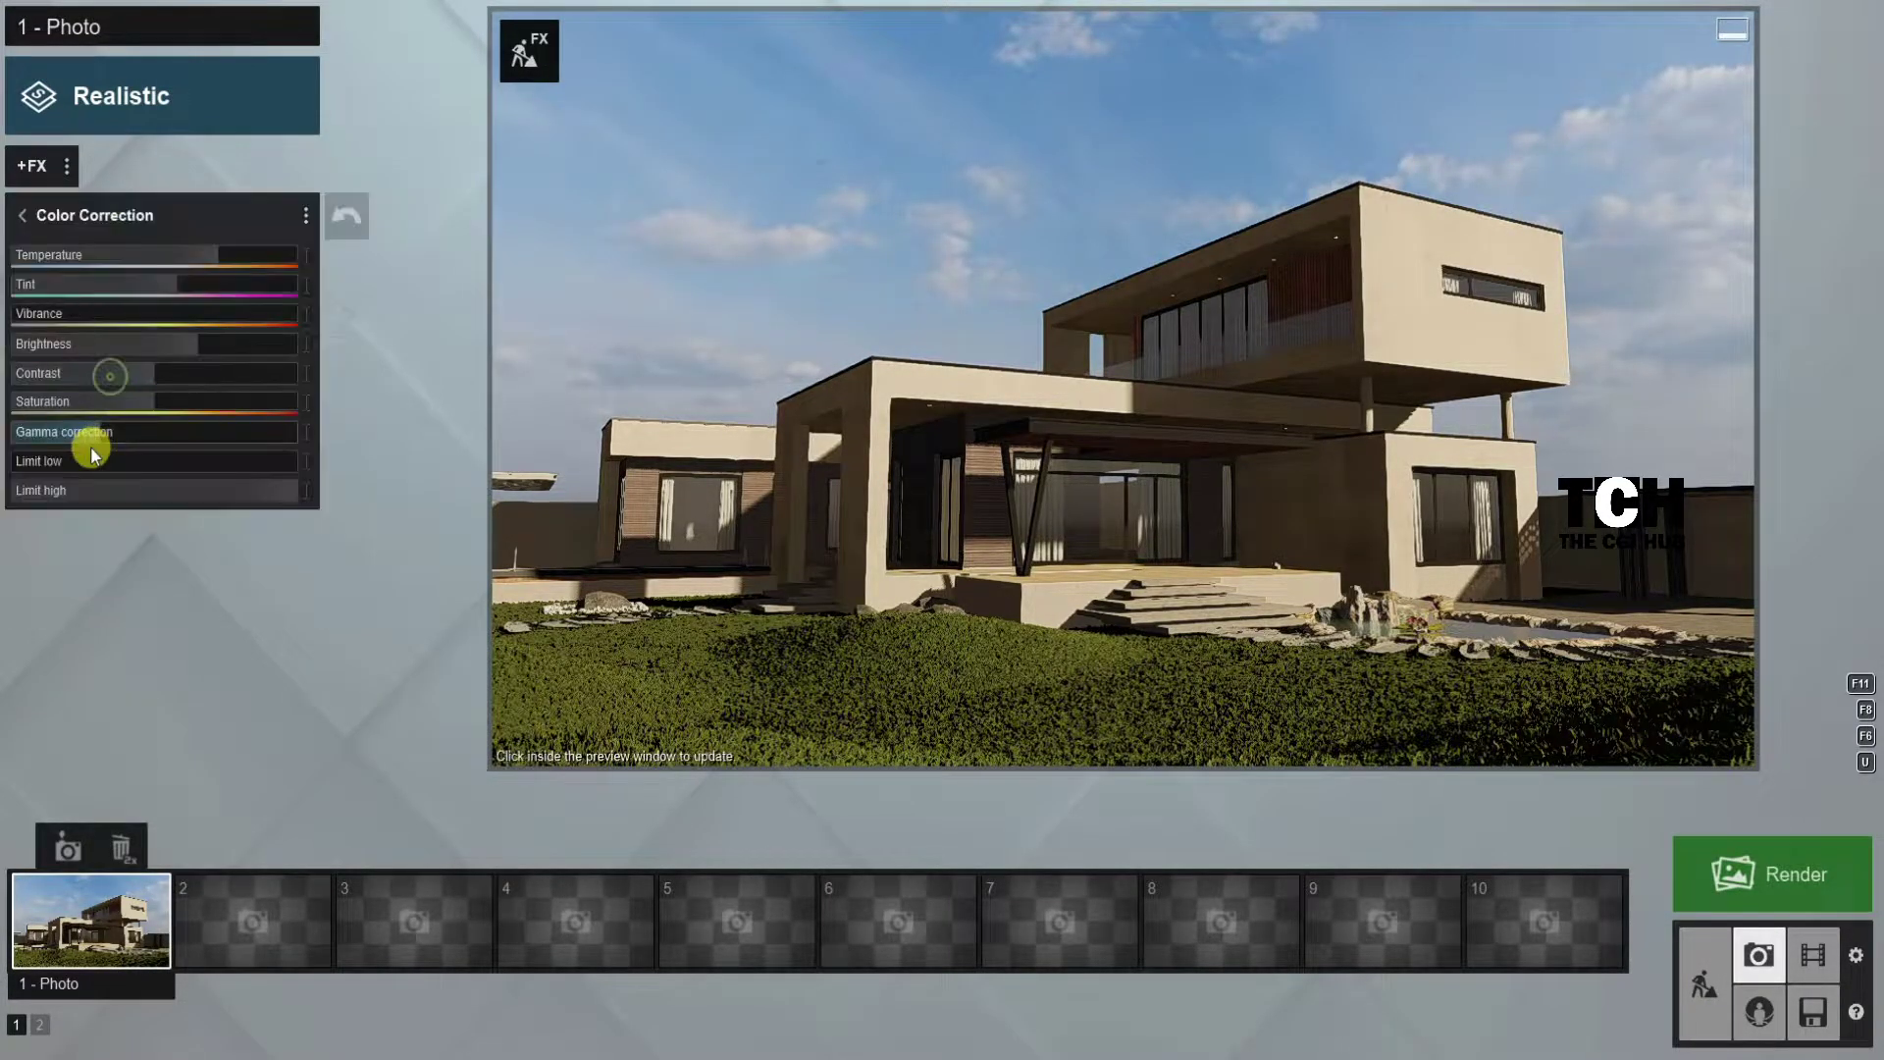
pyautogui.moveTo(92, 439)
pyautogui.mouseDown()
pyautogui.moveTo(58, 450)
pyautogui.moveTo(114, 425)
pyautogui.mouseUp()
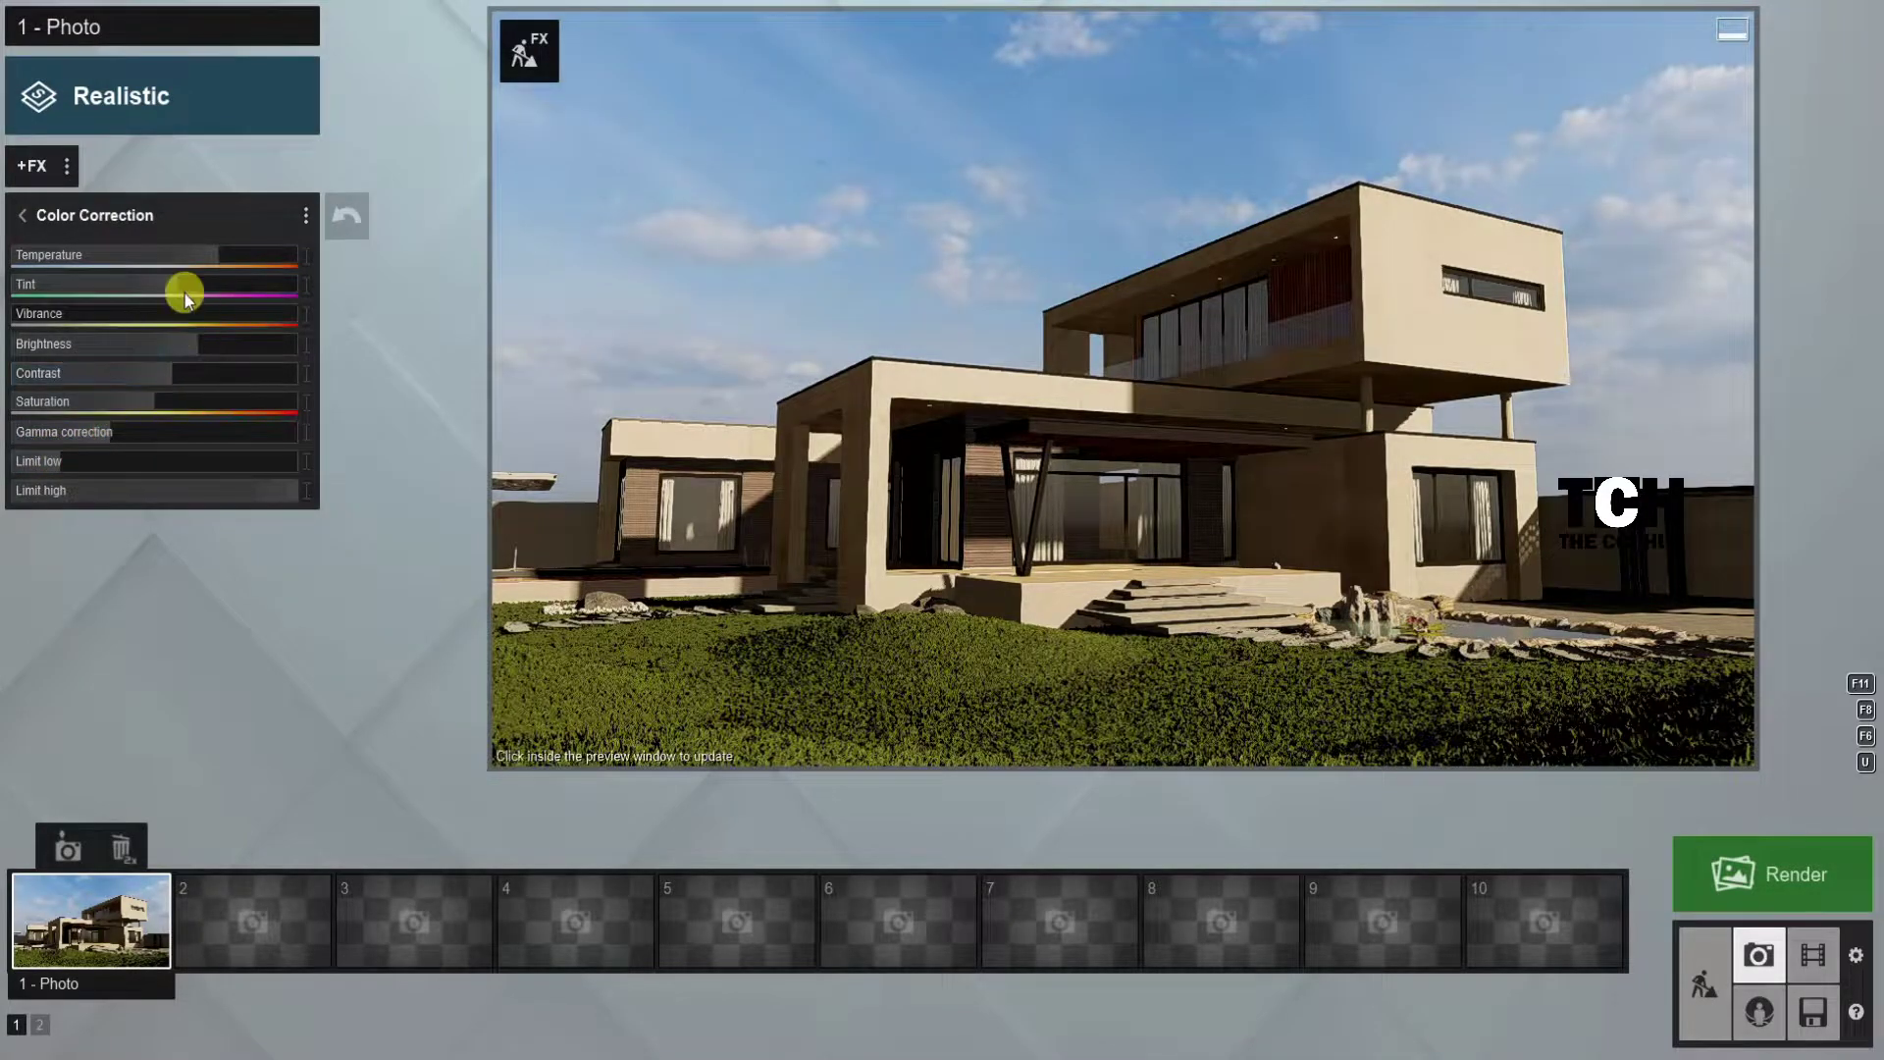
pyautogui.click(110, 214)
pyautogui.click(143, 424)
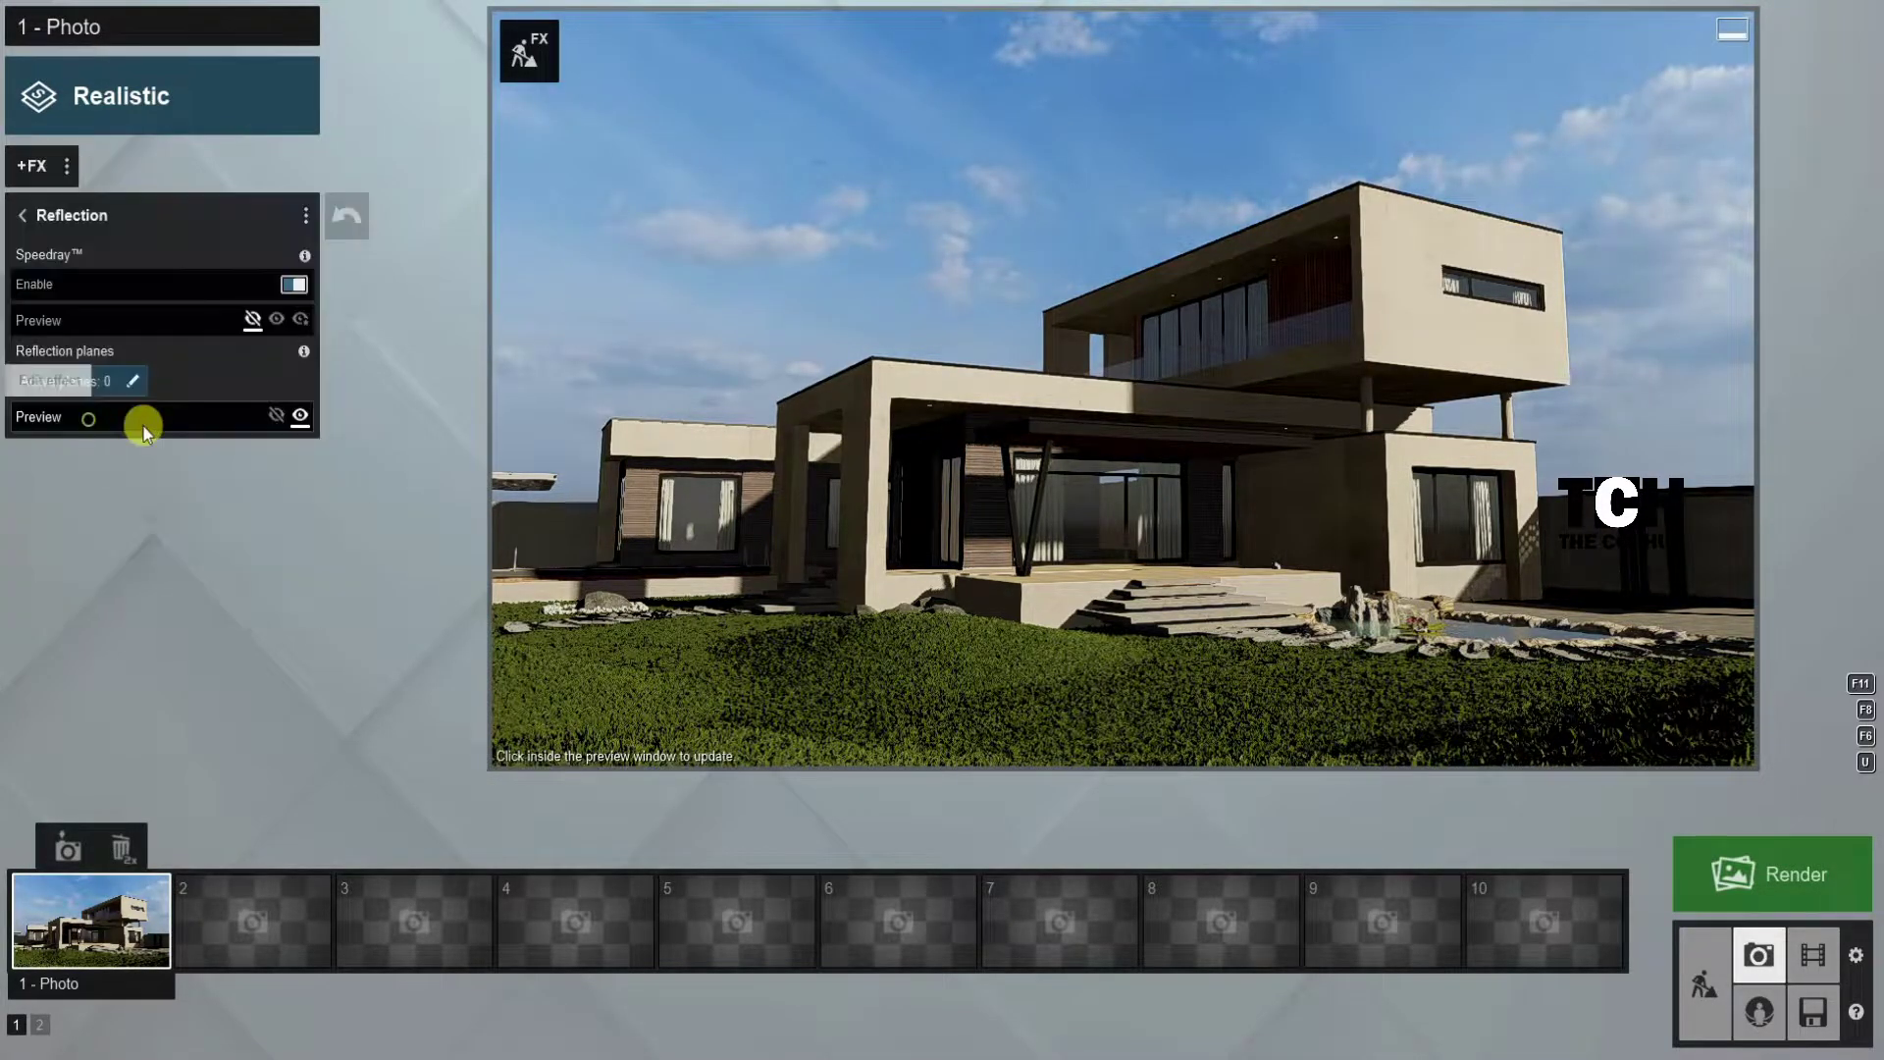
# Step: Add reflection planes to the central glass doors, both left windows, upper window and balcony glass
pyautogui.click(101, 381)
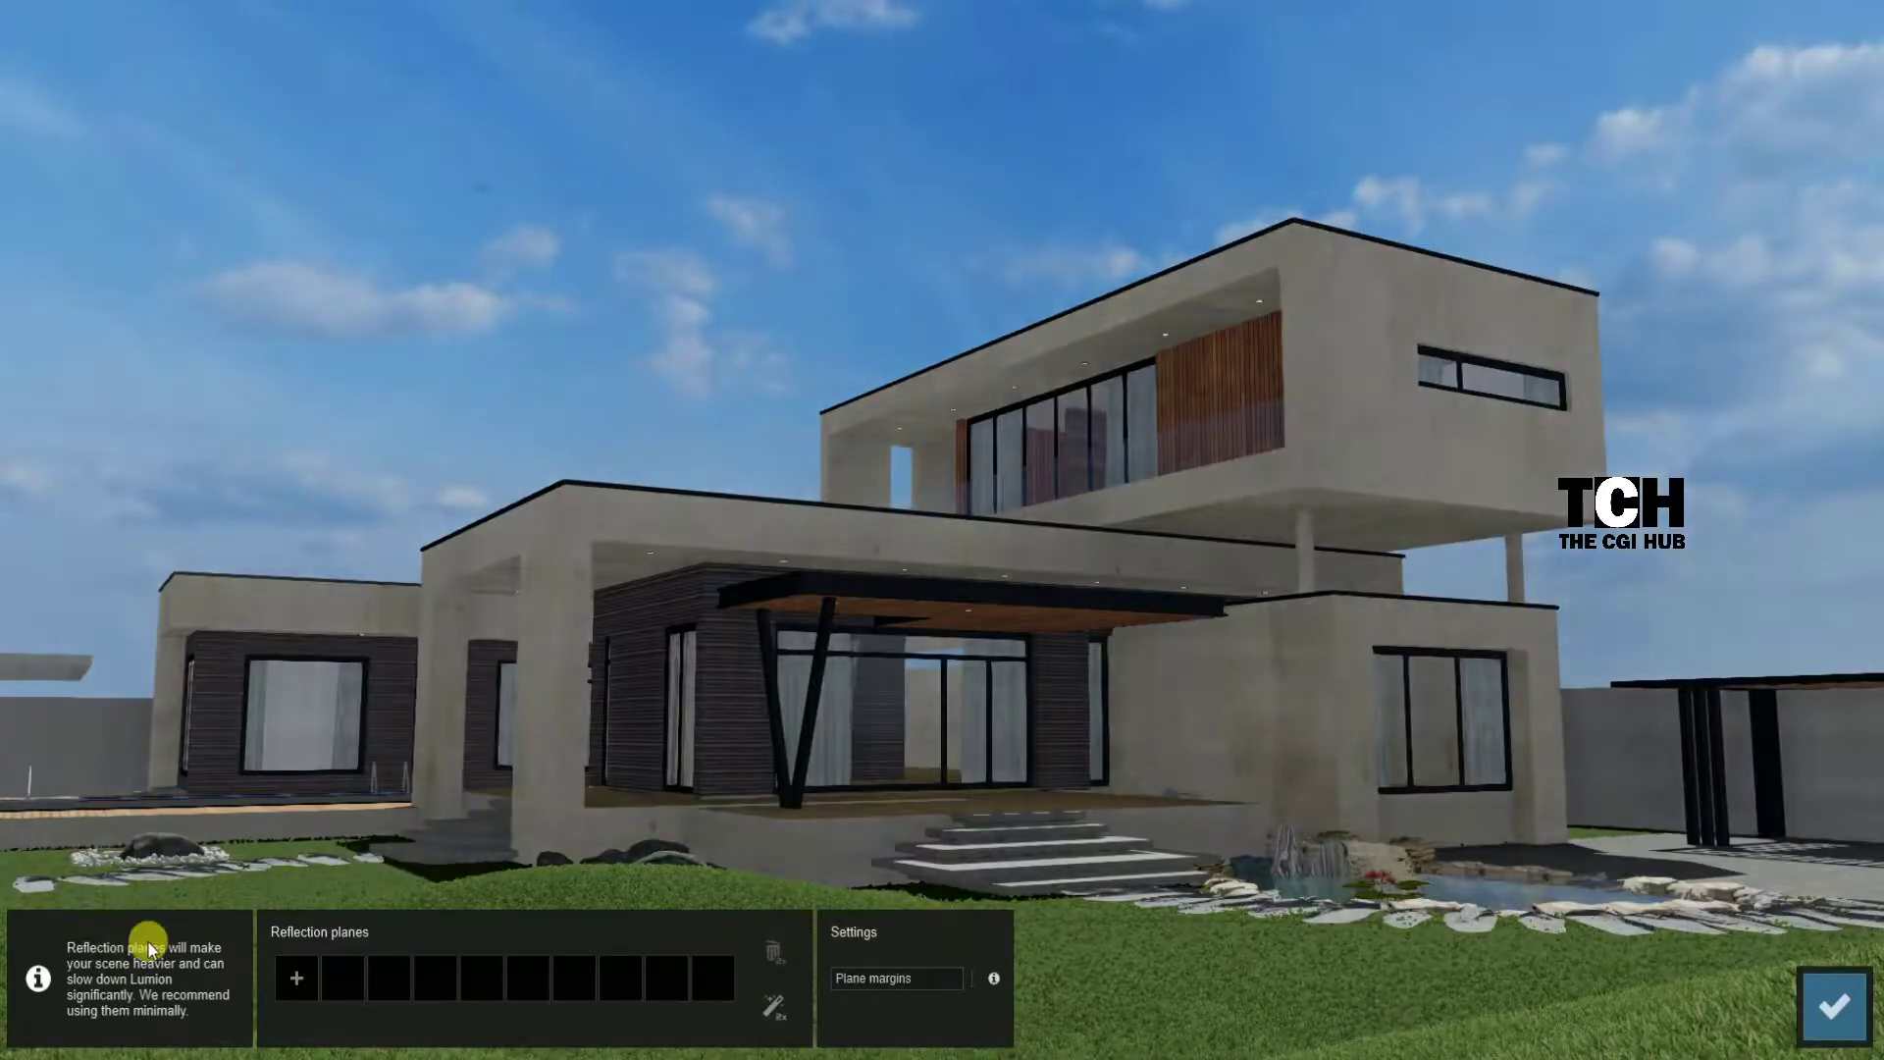
pyautogui.click(343, 978)
pyautogui.click(923, 707)
pyautogui.click(342, 977)
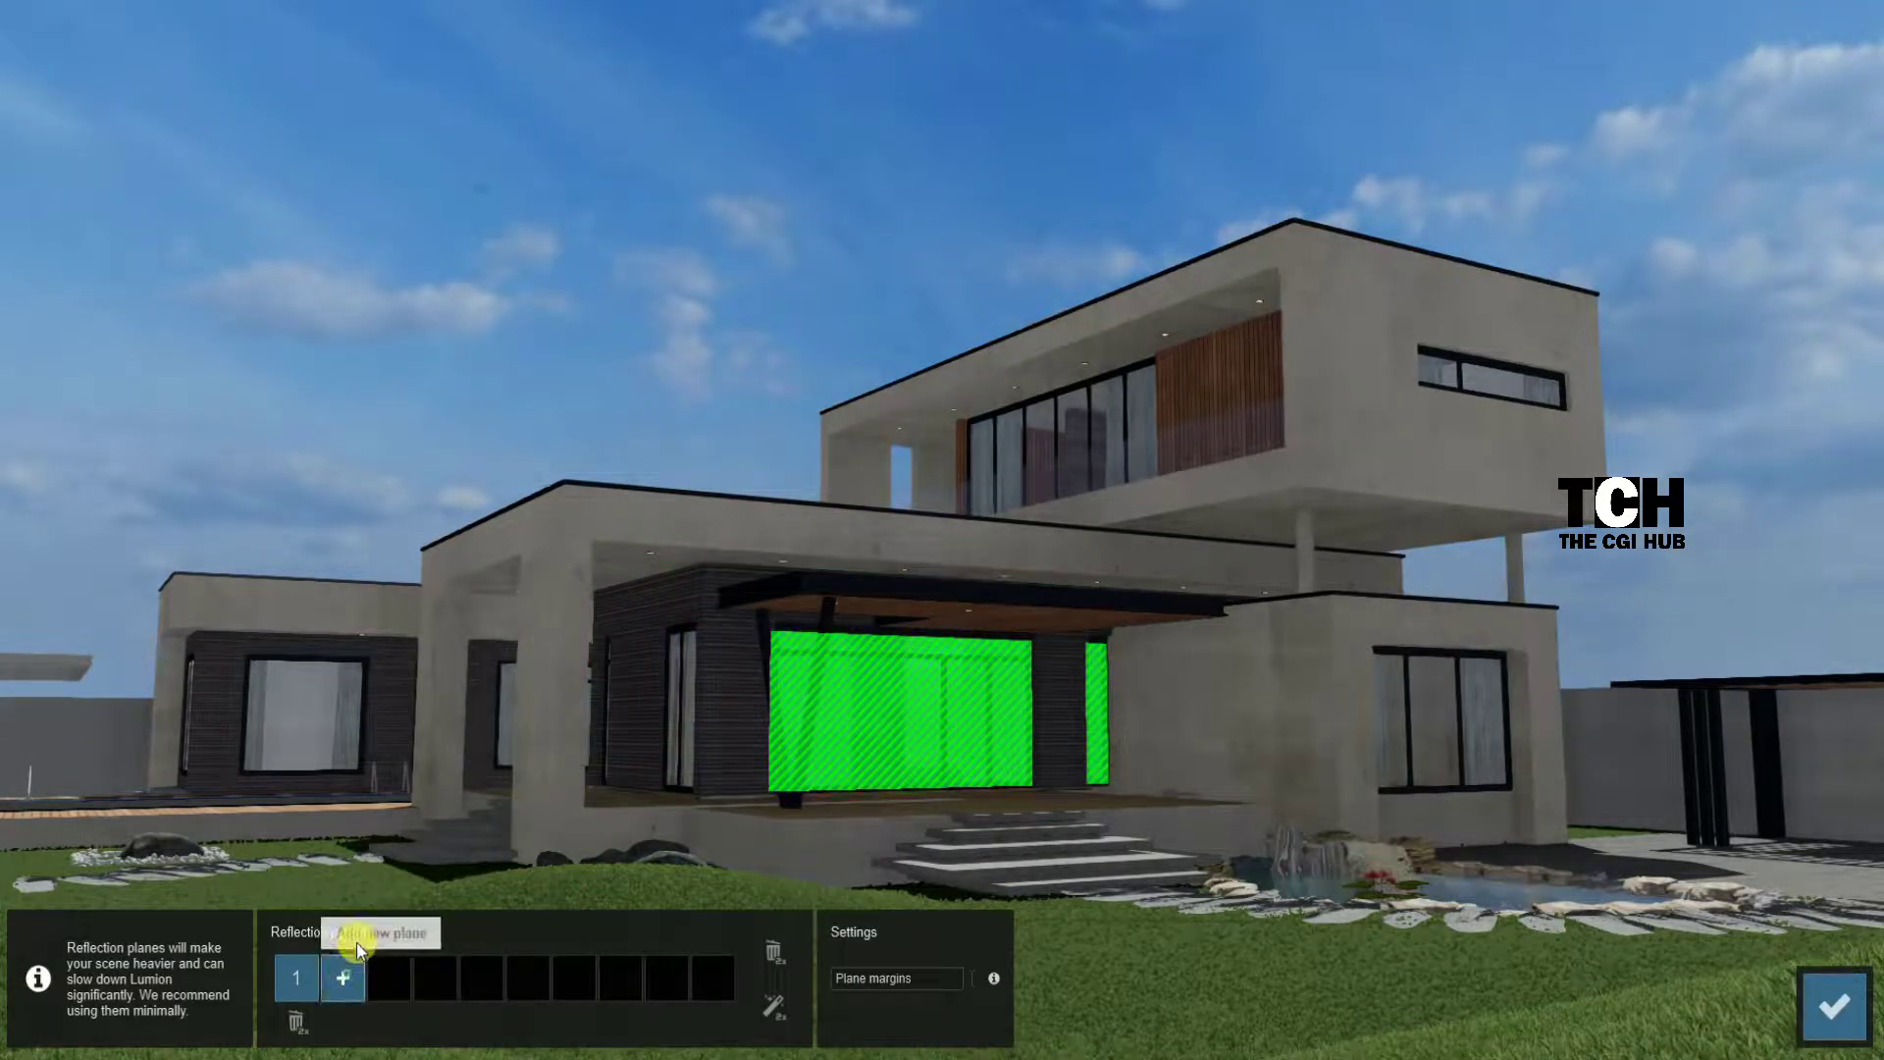
pyautogui.click(304, 716)
pyautogui.click(389, 978)
pyautogui.click(514, 718)
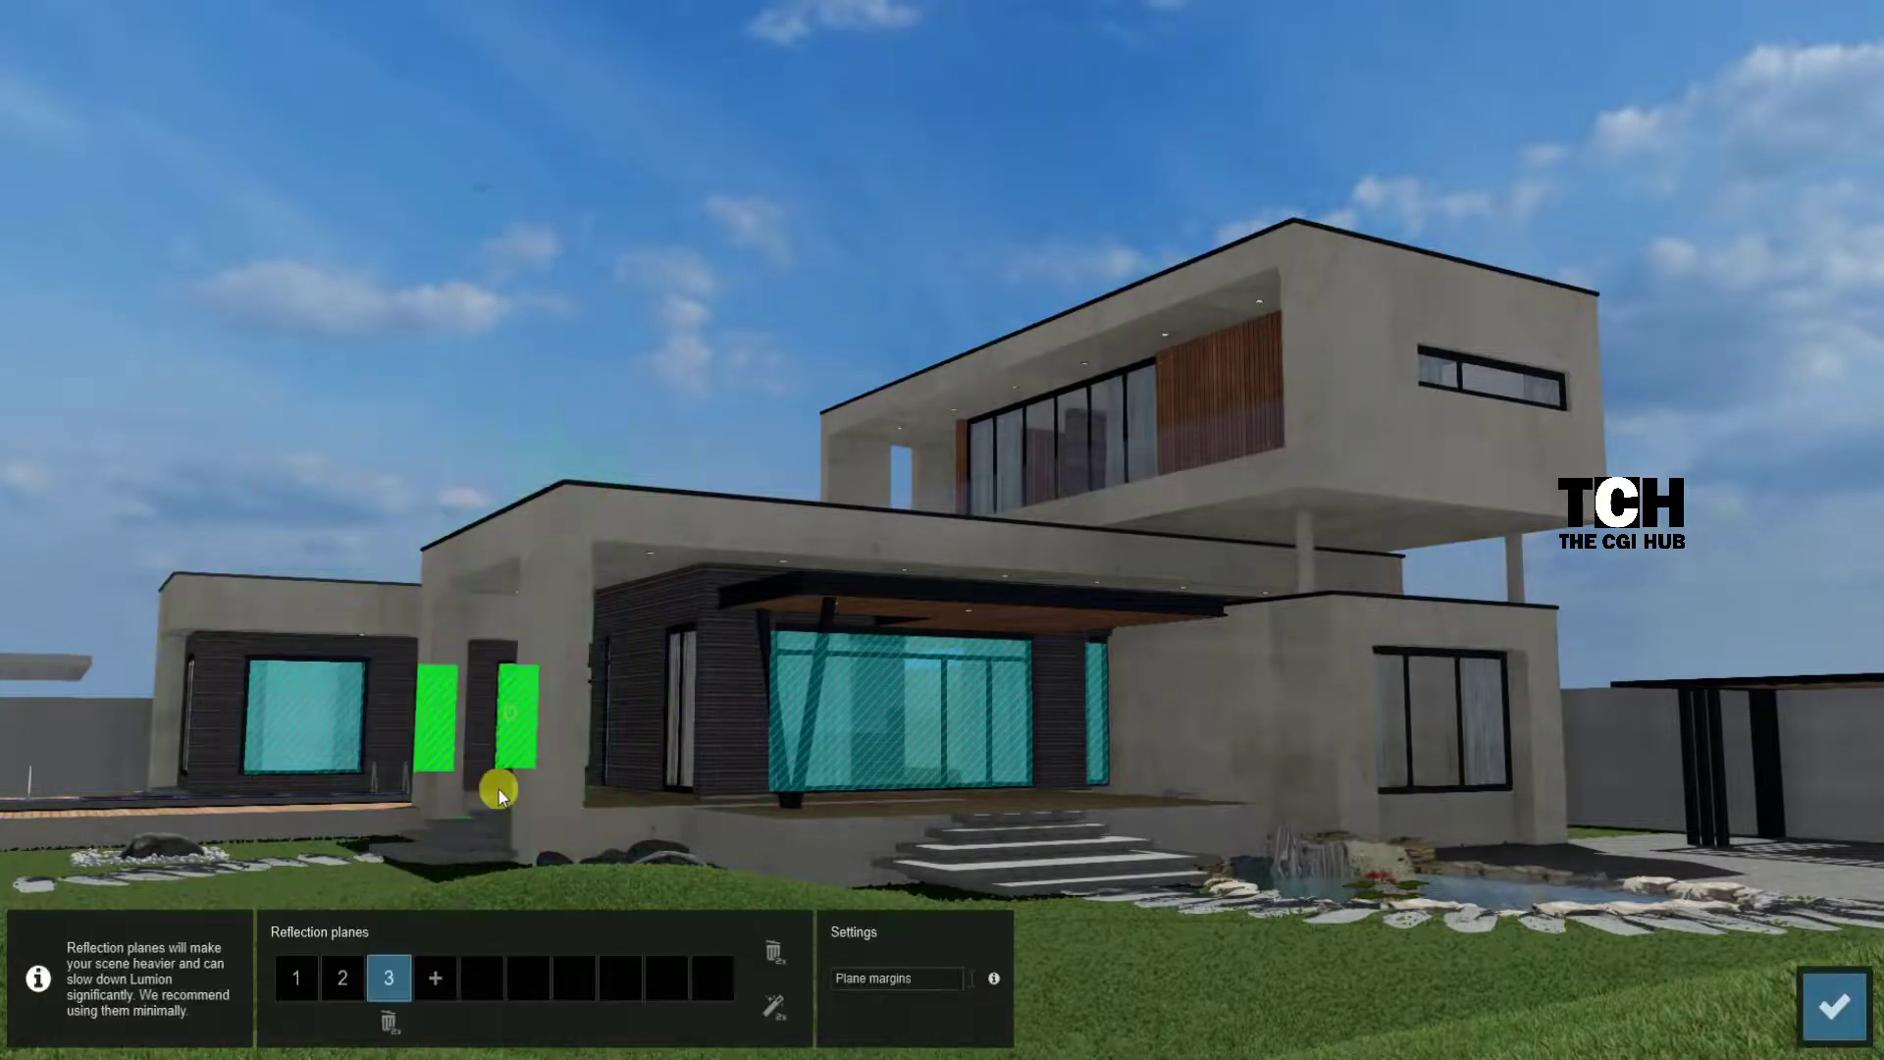
pyautogui.click(436, 978)
pyautogui.click(1152, 456)
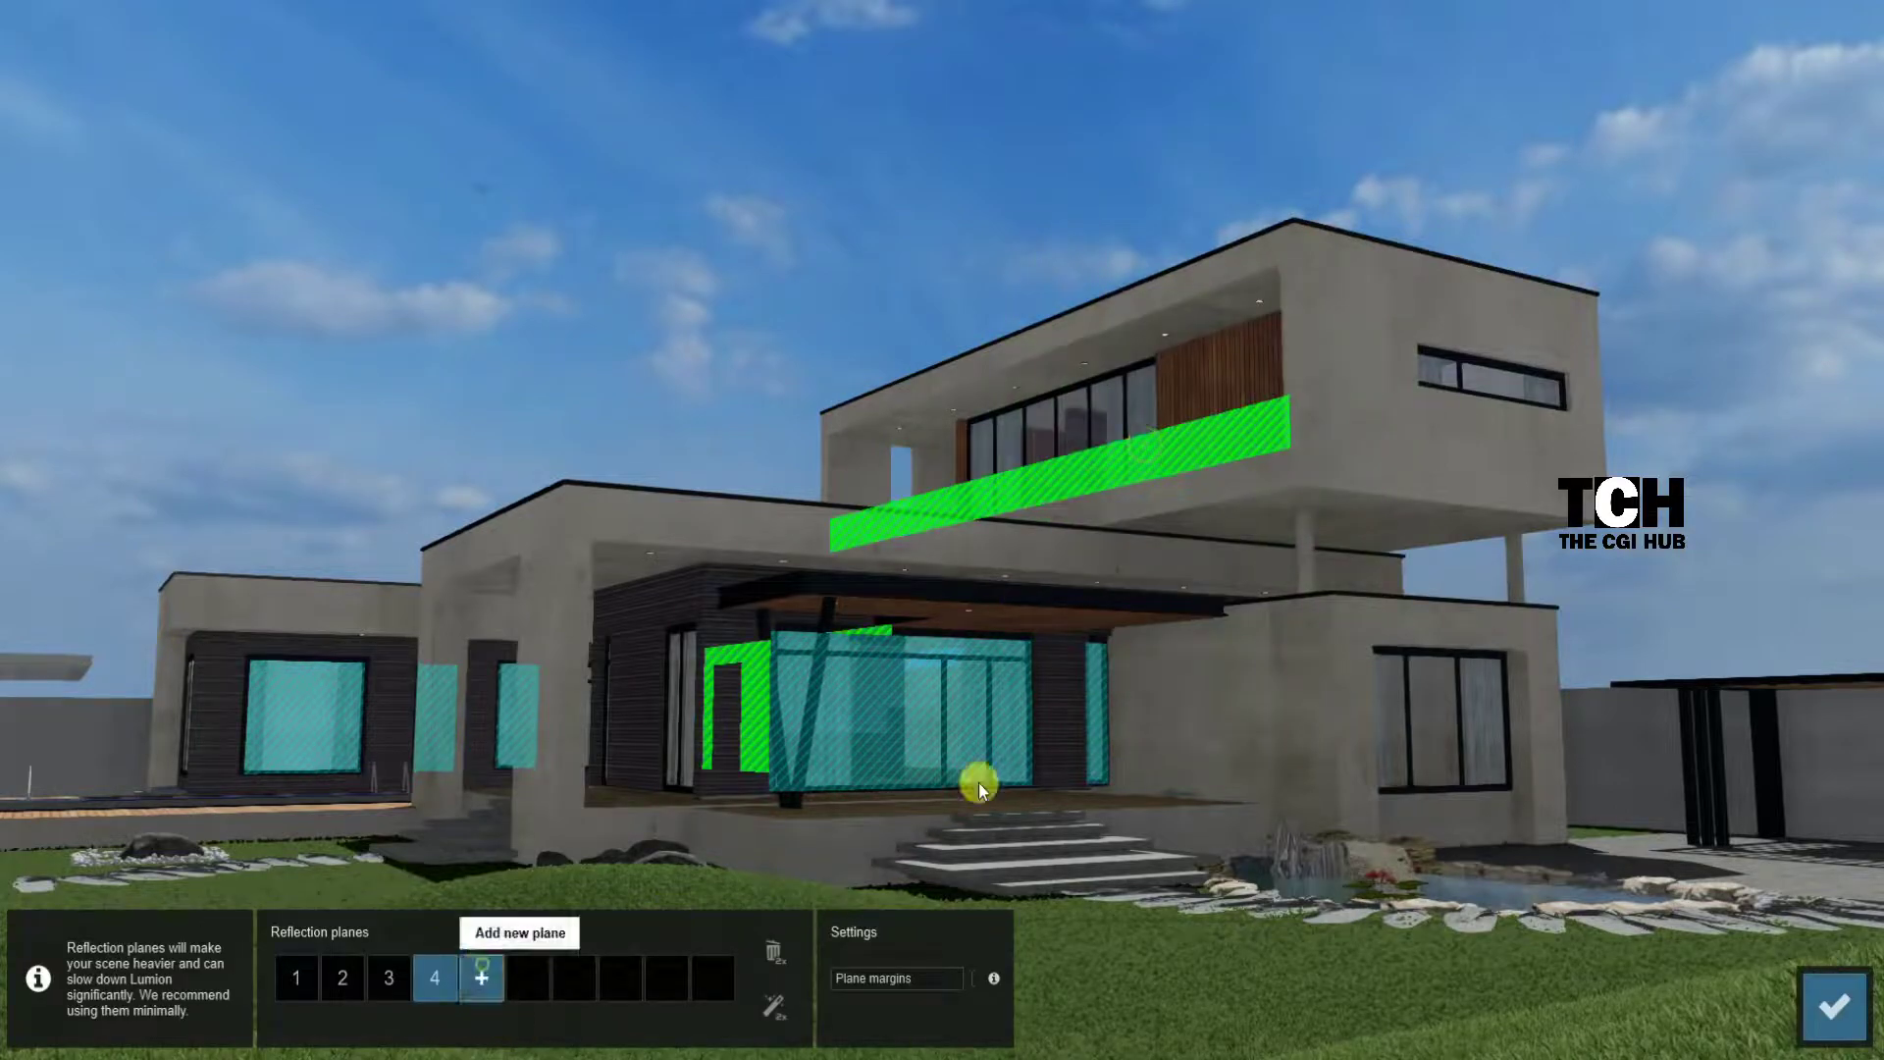
pyautogui.click(482, 978)
pyautogui.click(1138, 409)
# Step: Add reflection planes to the lower-right, small upper-right, overhang door and inner window glass
pyautogui.click(530, 978)
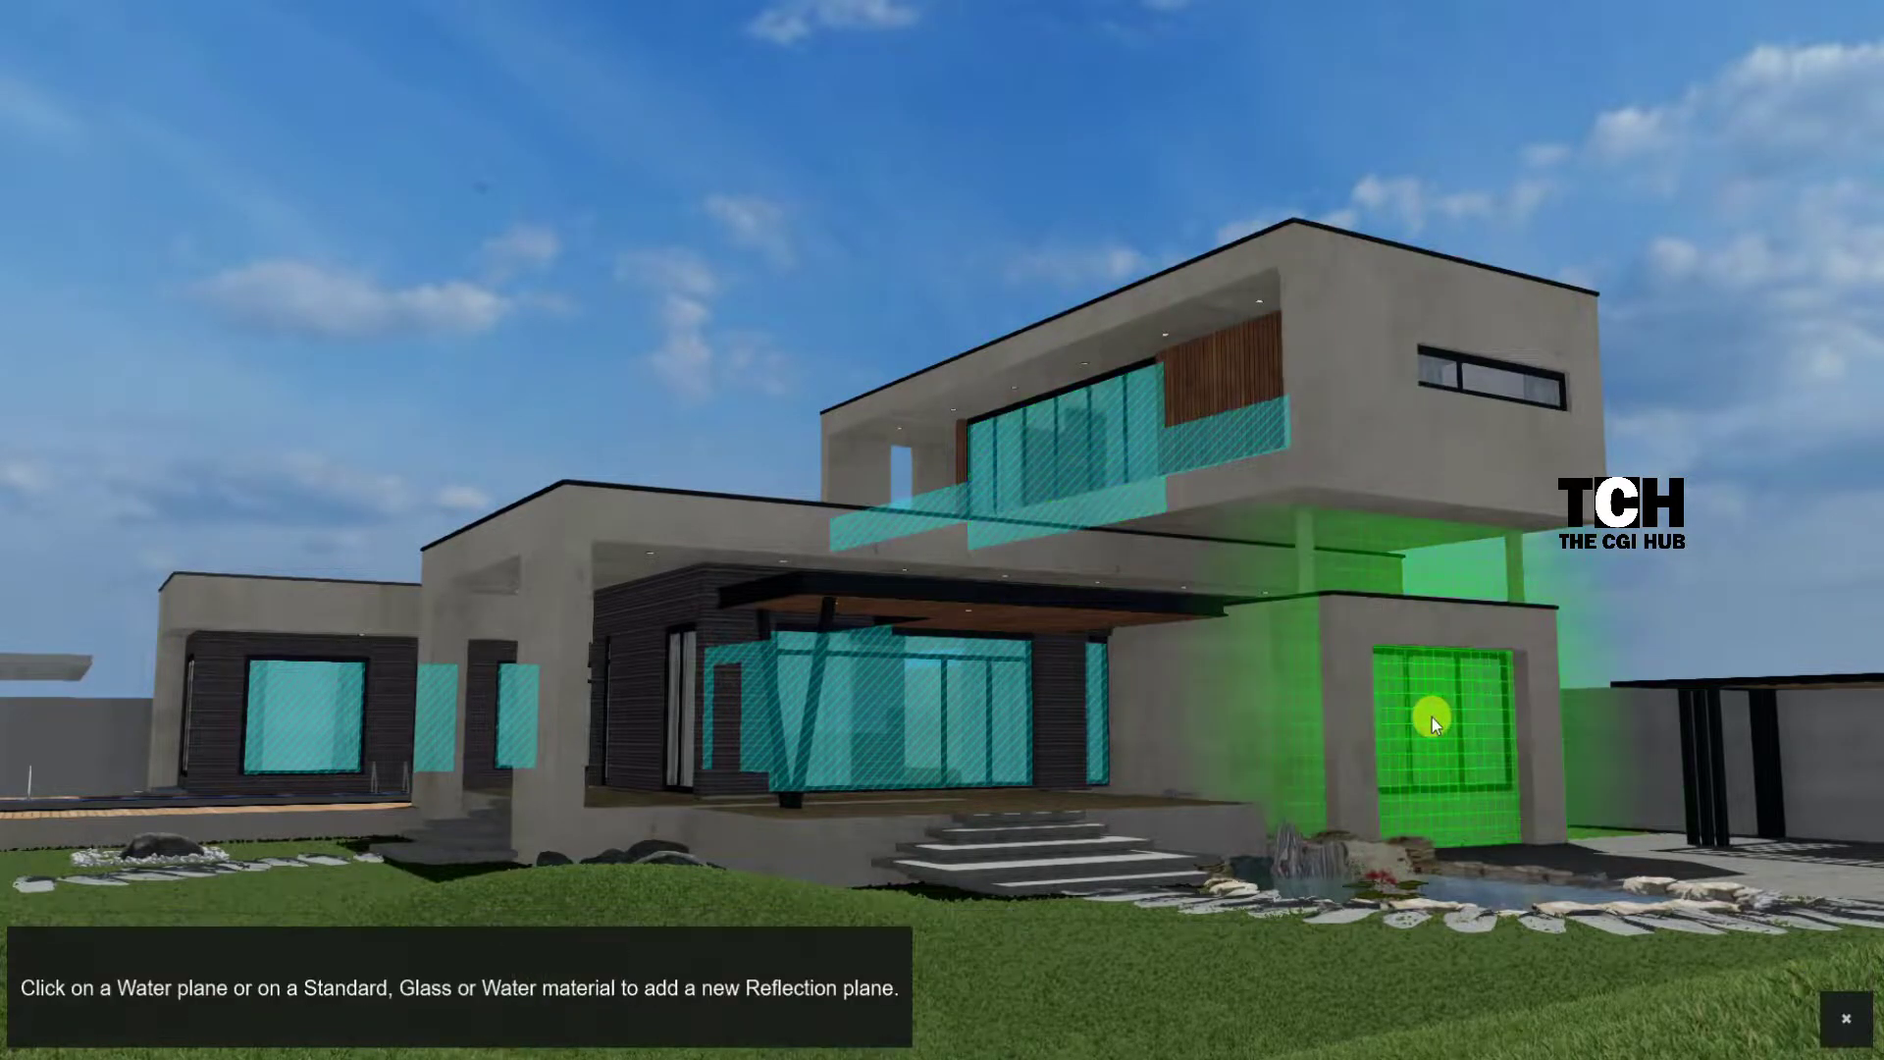
pyautogui.click(1432, 716)
pyautogui.click(574, 978)
pyautogui.click(1489, 375)
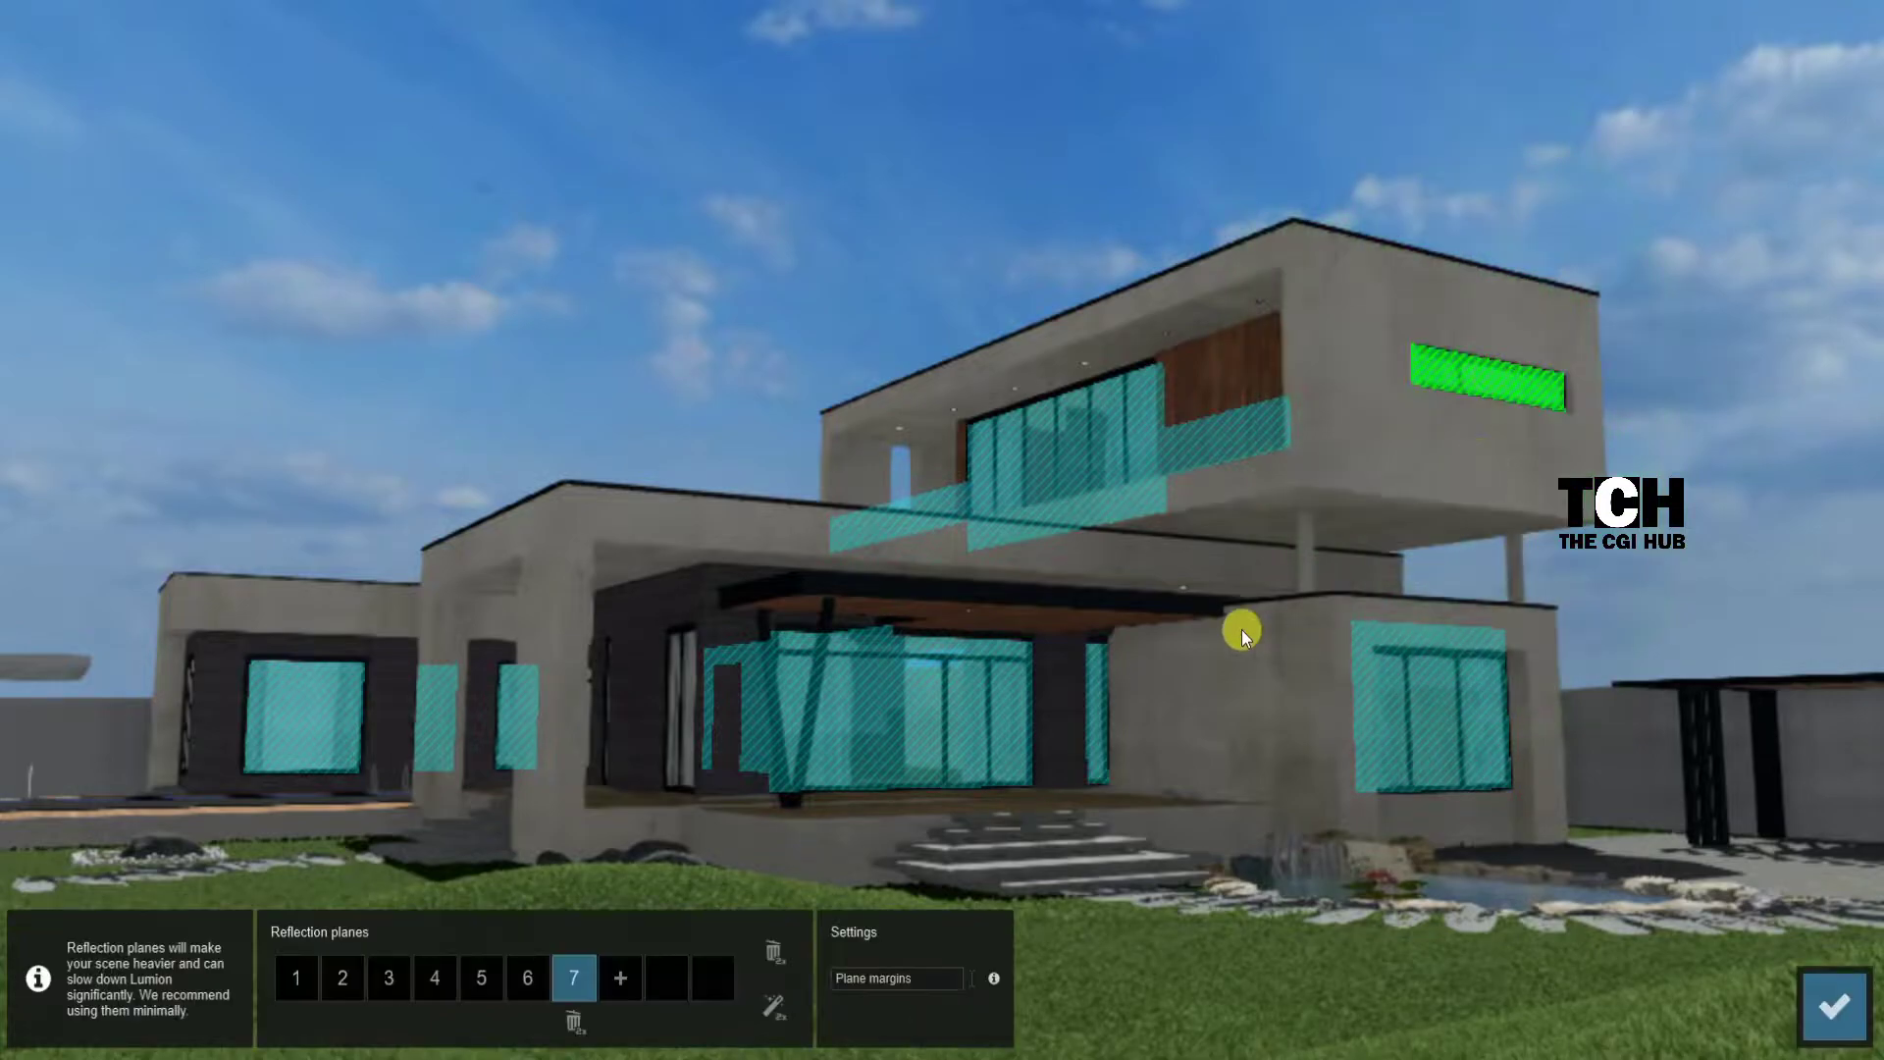
pyautogui.press('w')
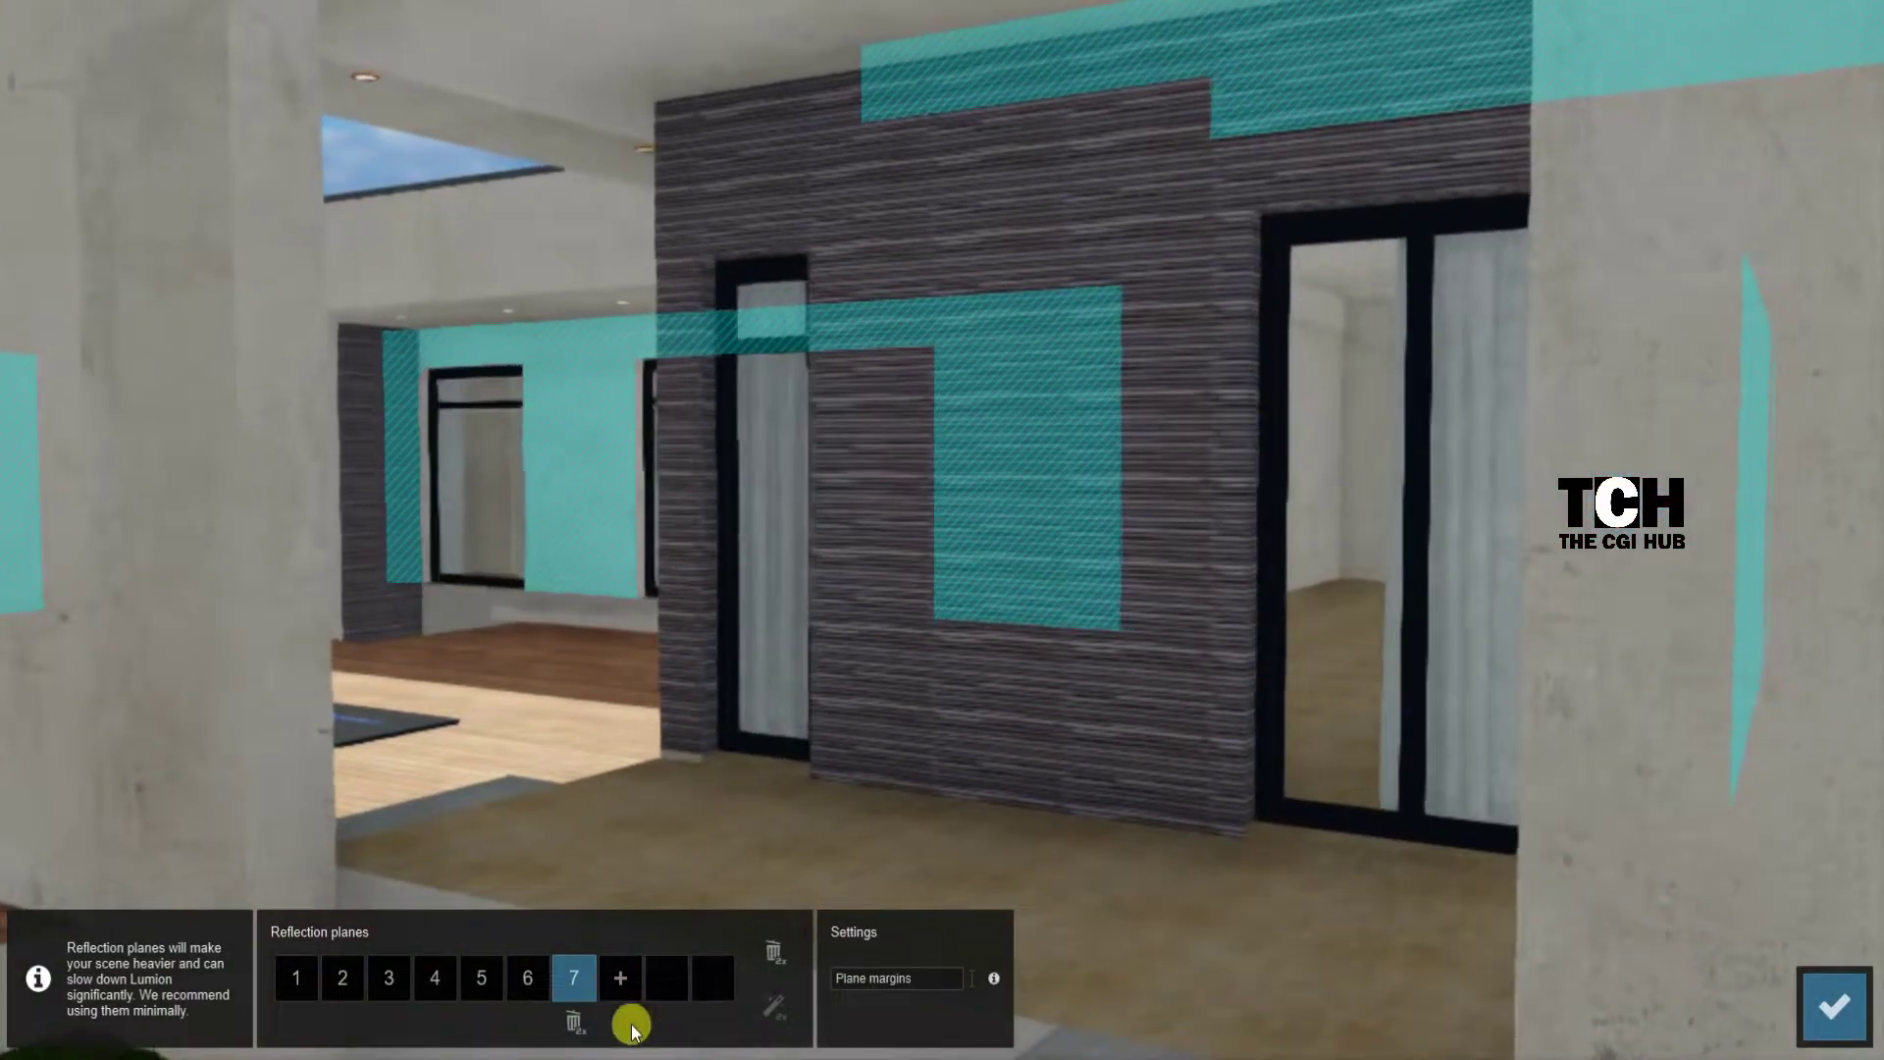
pyautogui.click(621, 977)
pyautogui.click(1440, 549)
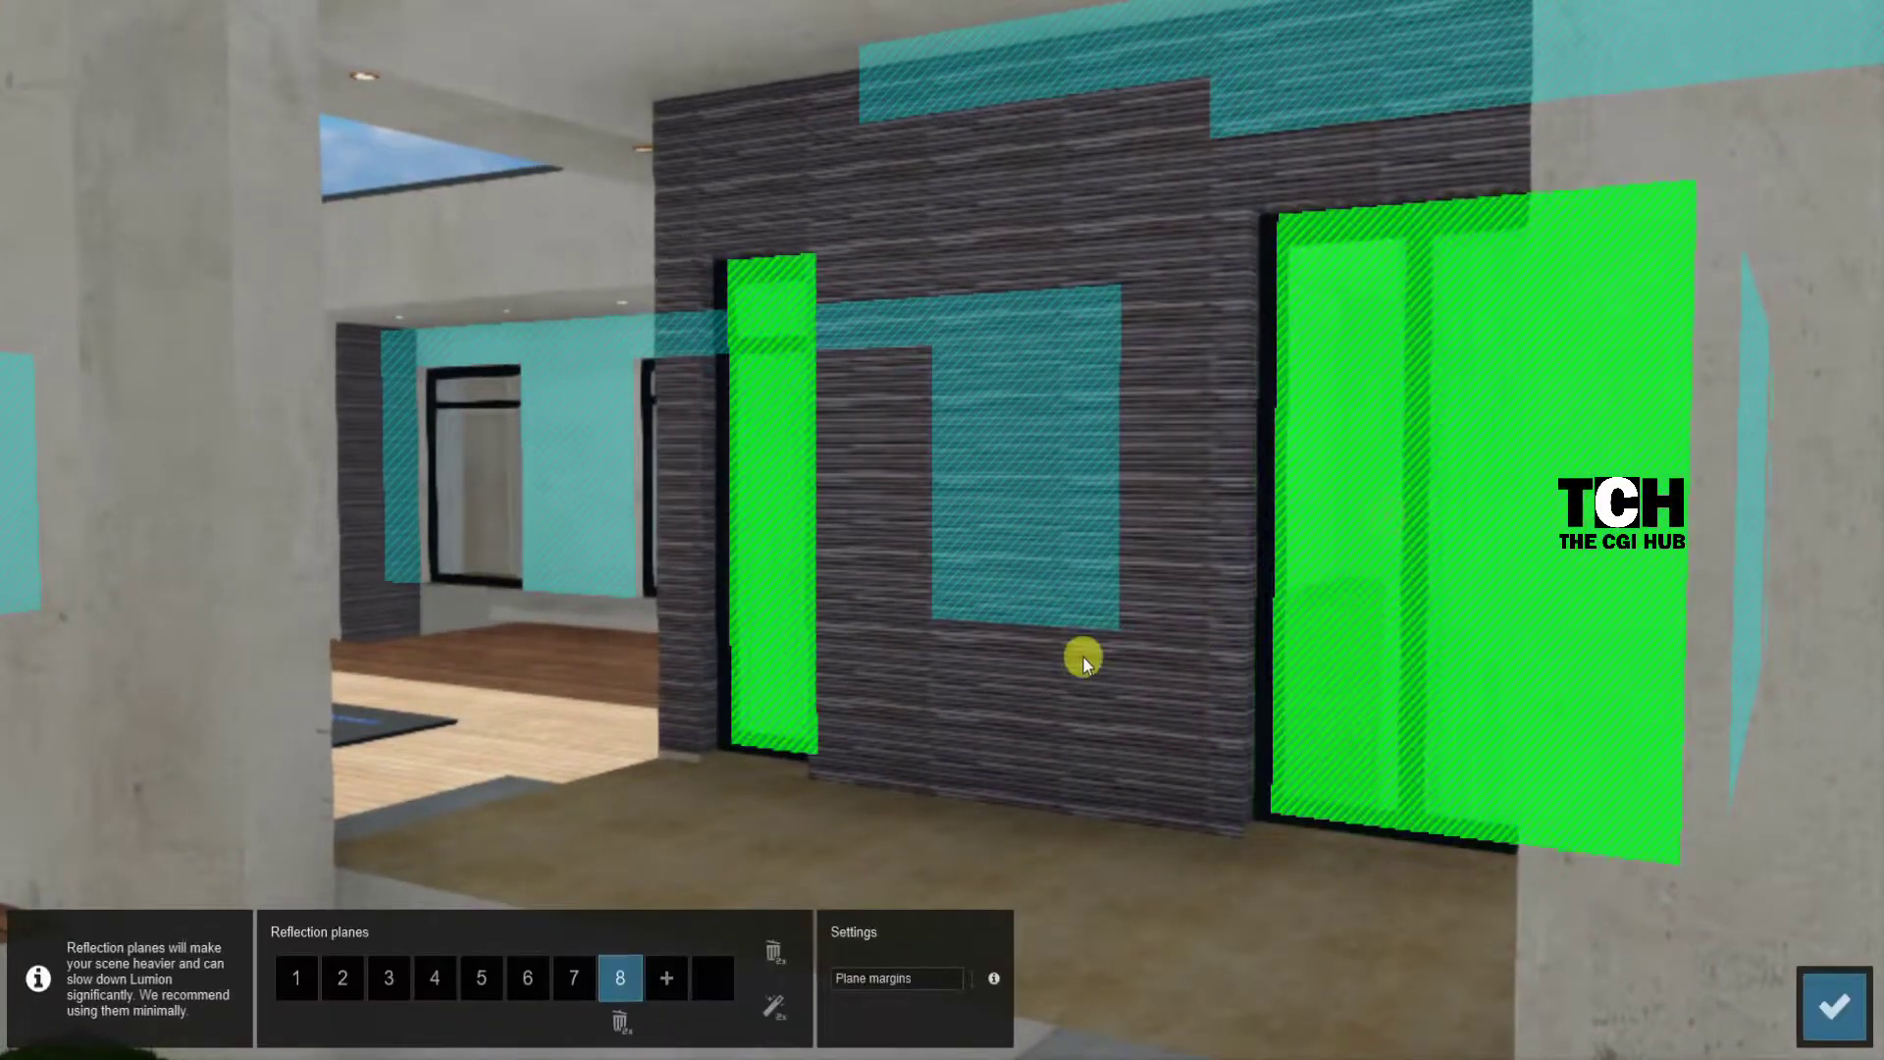
pyautogui.click(667, 979)
pyautogui.press('s')
pyautogui.click(845, 581)
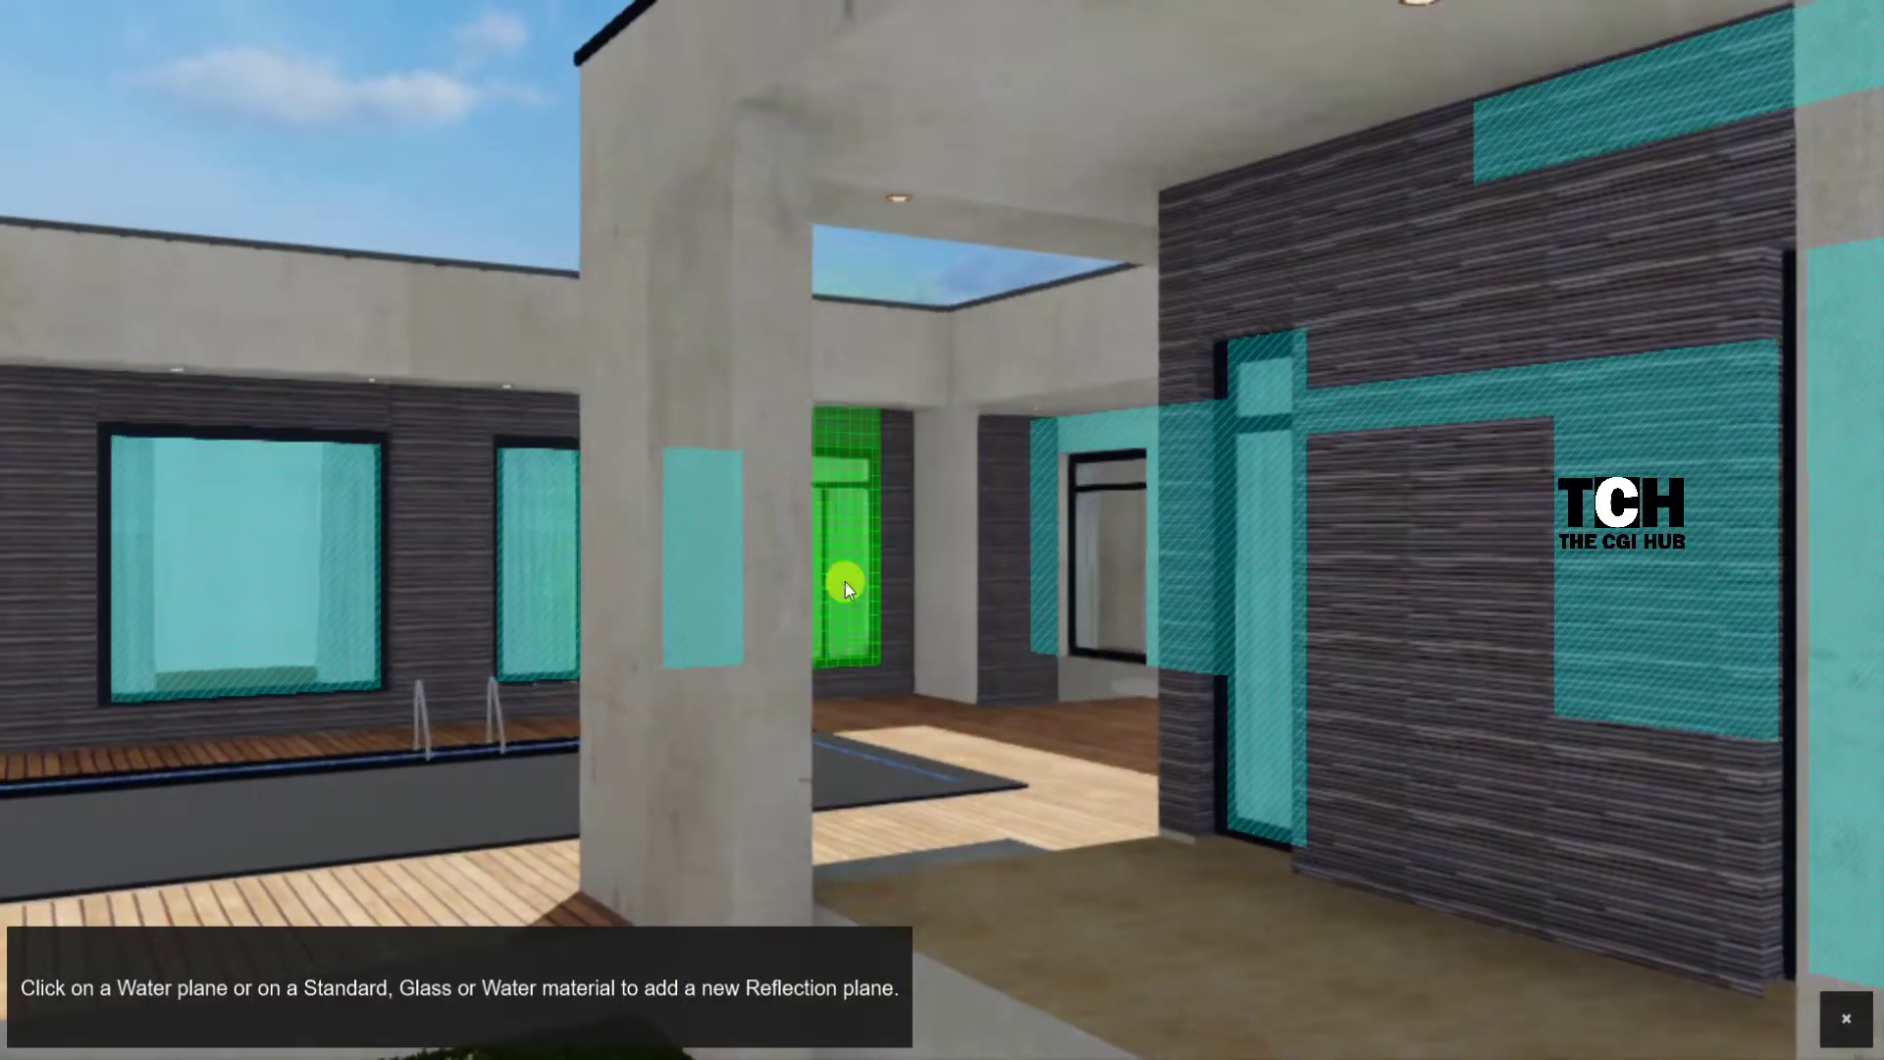
pyautogui.press('s')
pyautogui.press('s')
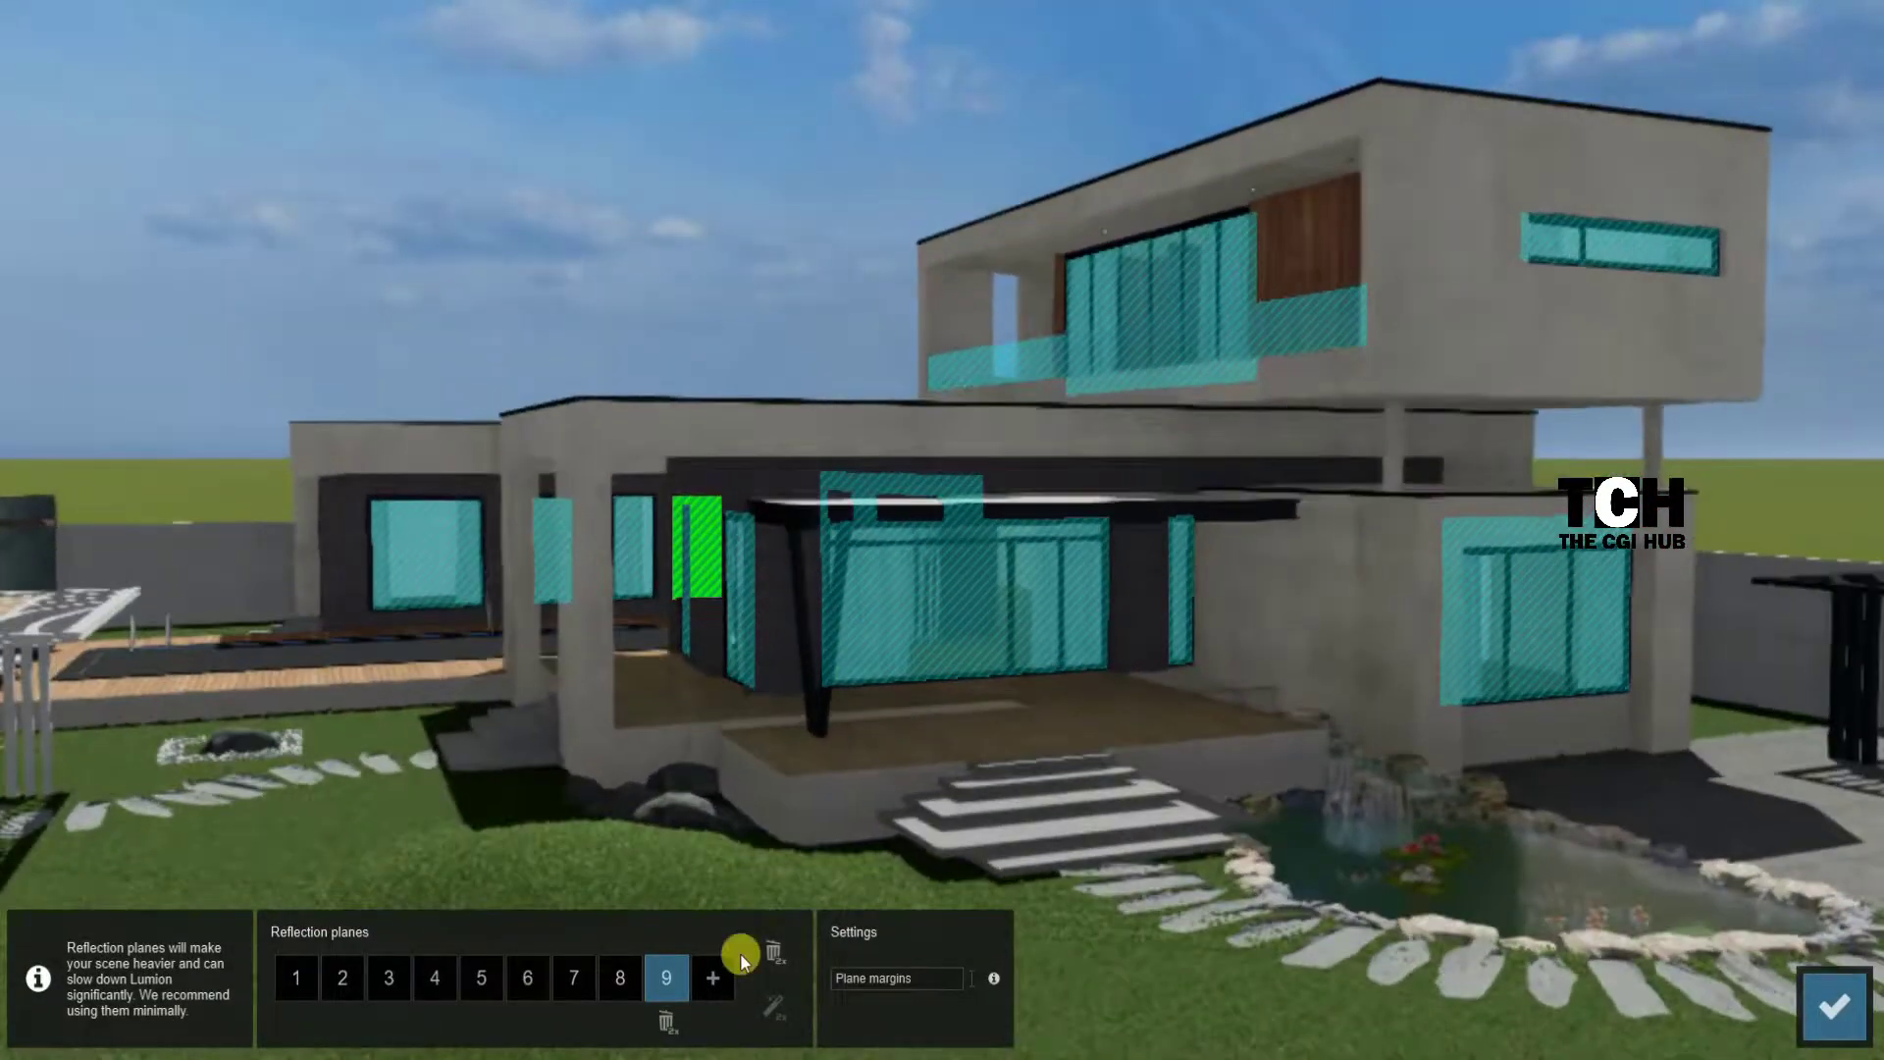
pyautogui.click(713, 979)
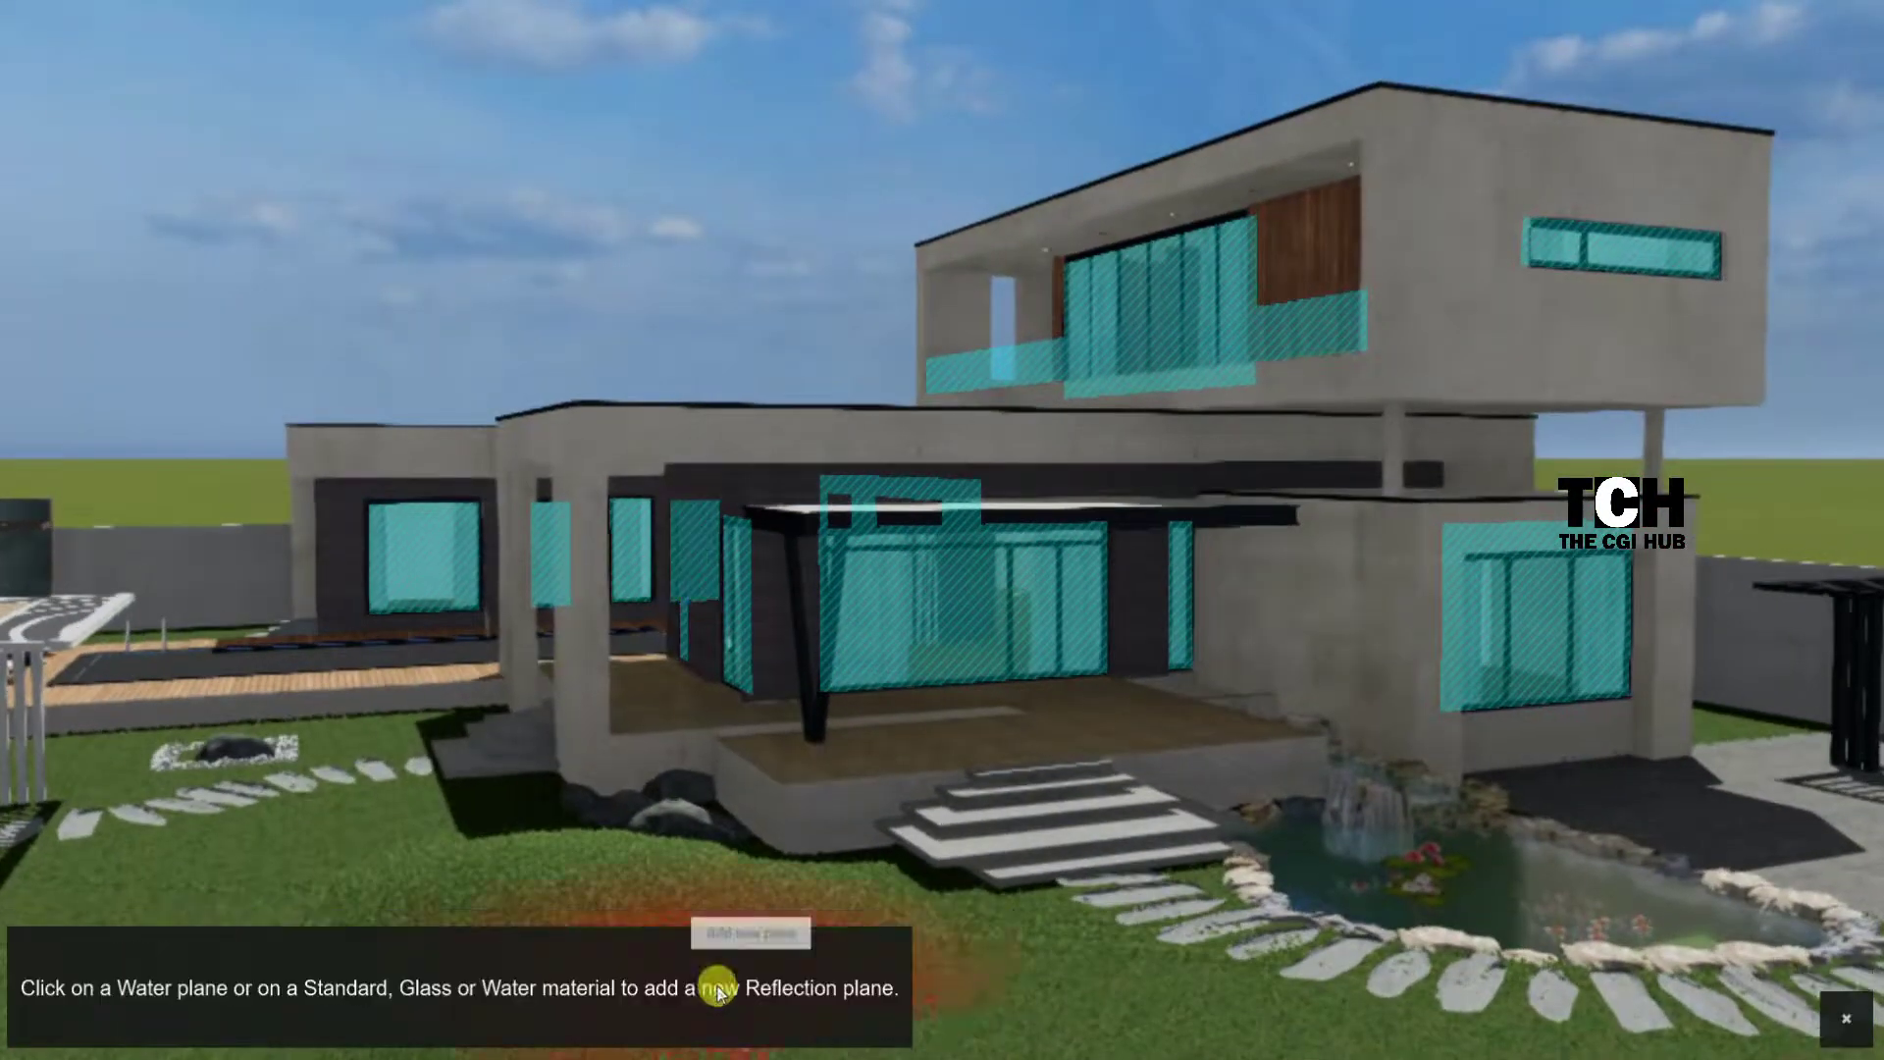
# Step: Close the reflection planes editor and refresh the photo preview
pyautogui.click(1846, 1017)
pyautogui.click(108, 910)
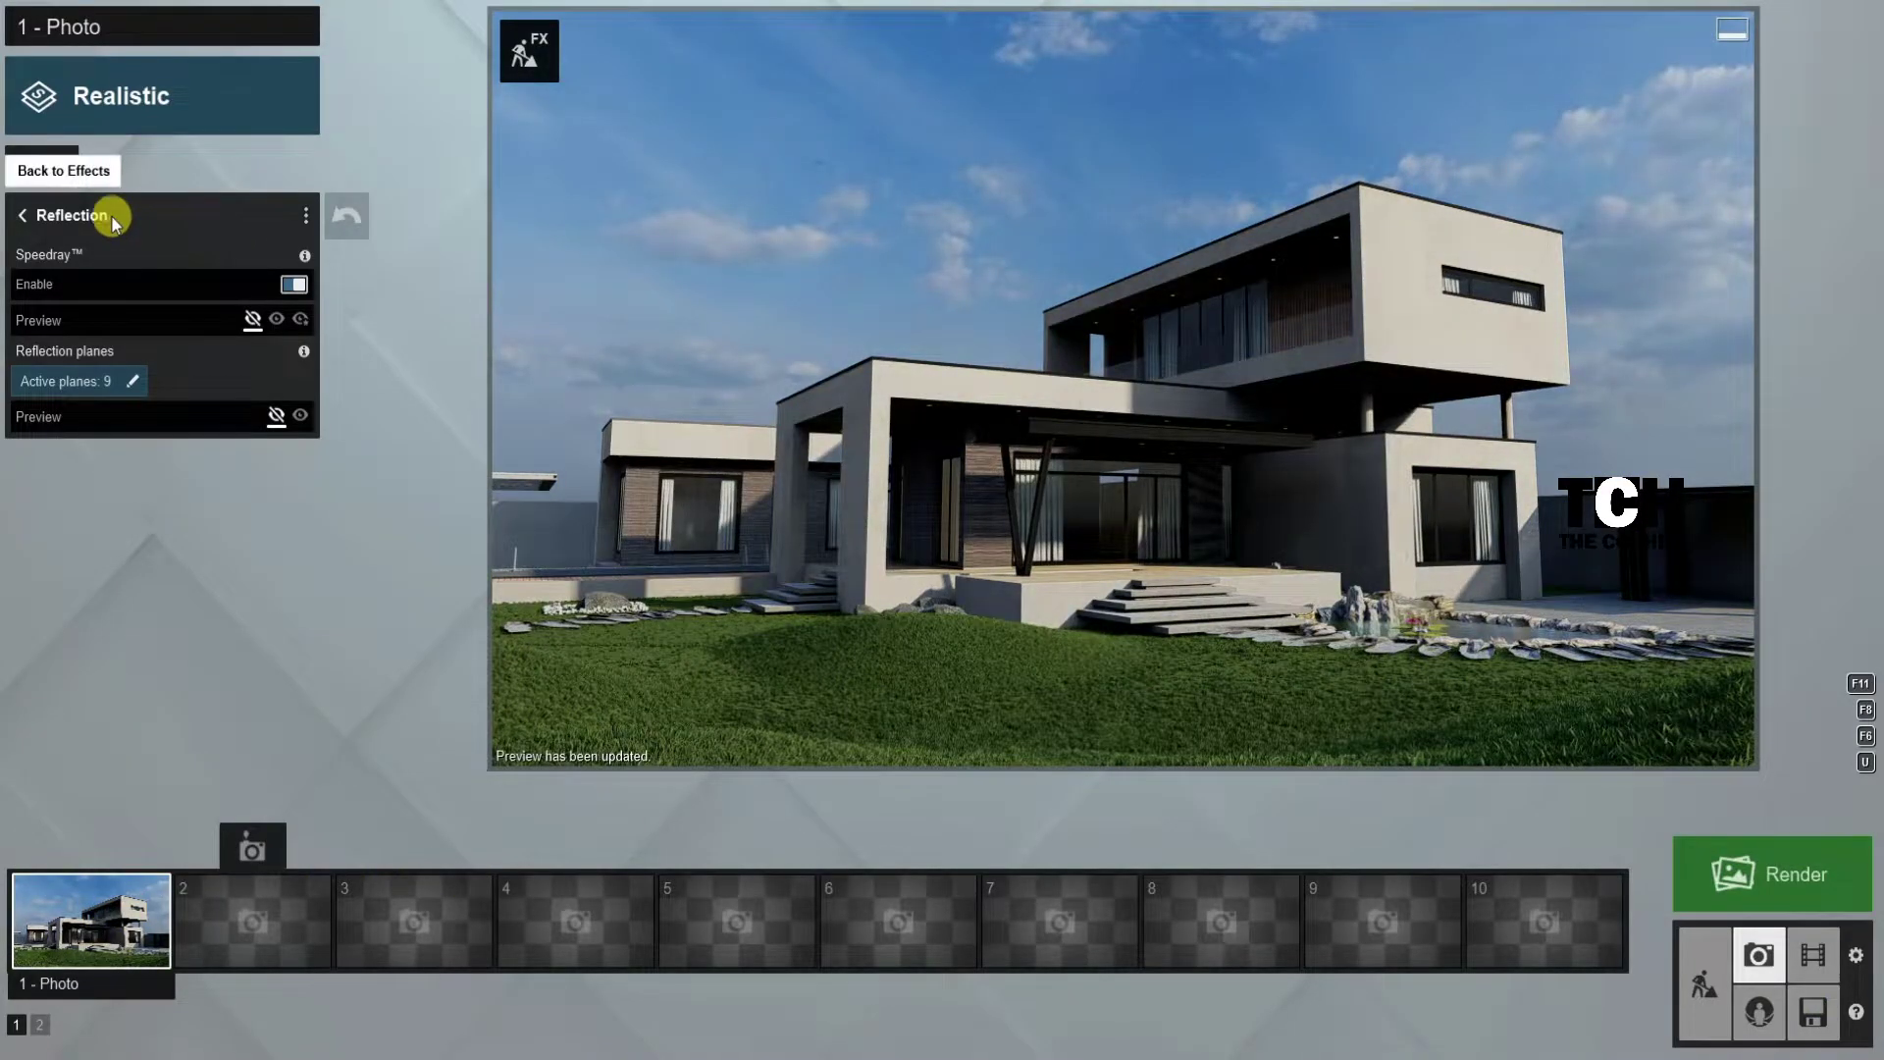
pyautogui.click(115, 224)
# Step: After checking Hyperlight and Sky Light, raise Shadow brightness and push Coloring near maximum
pyautogui.click(85, 471)
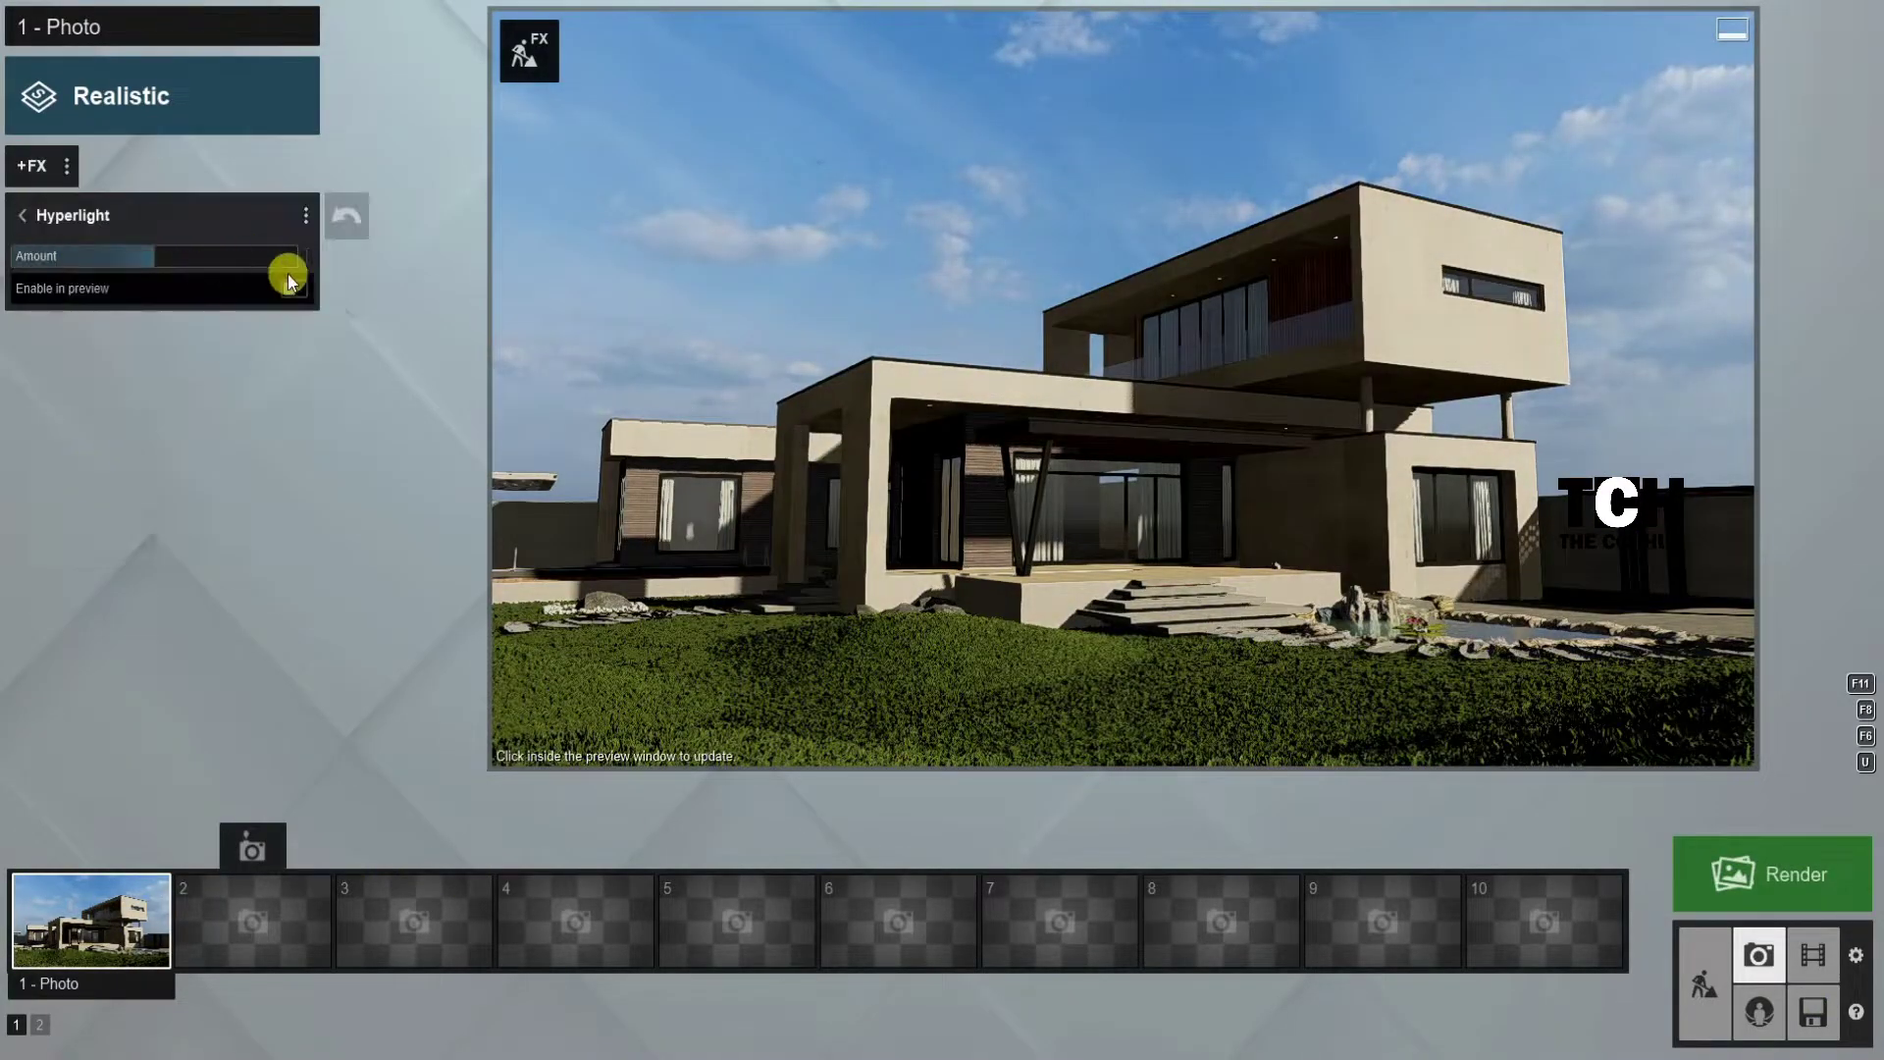
pyautogui.click(174, 232)
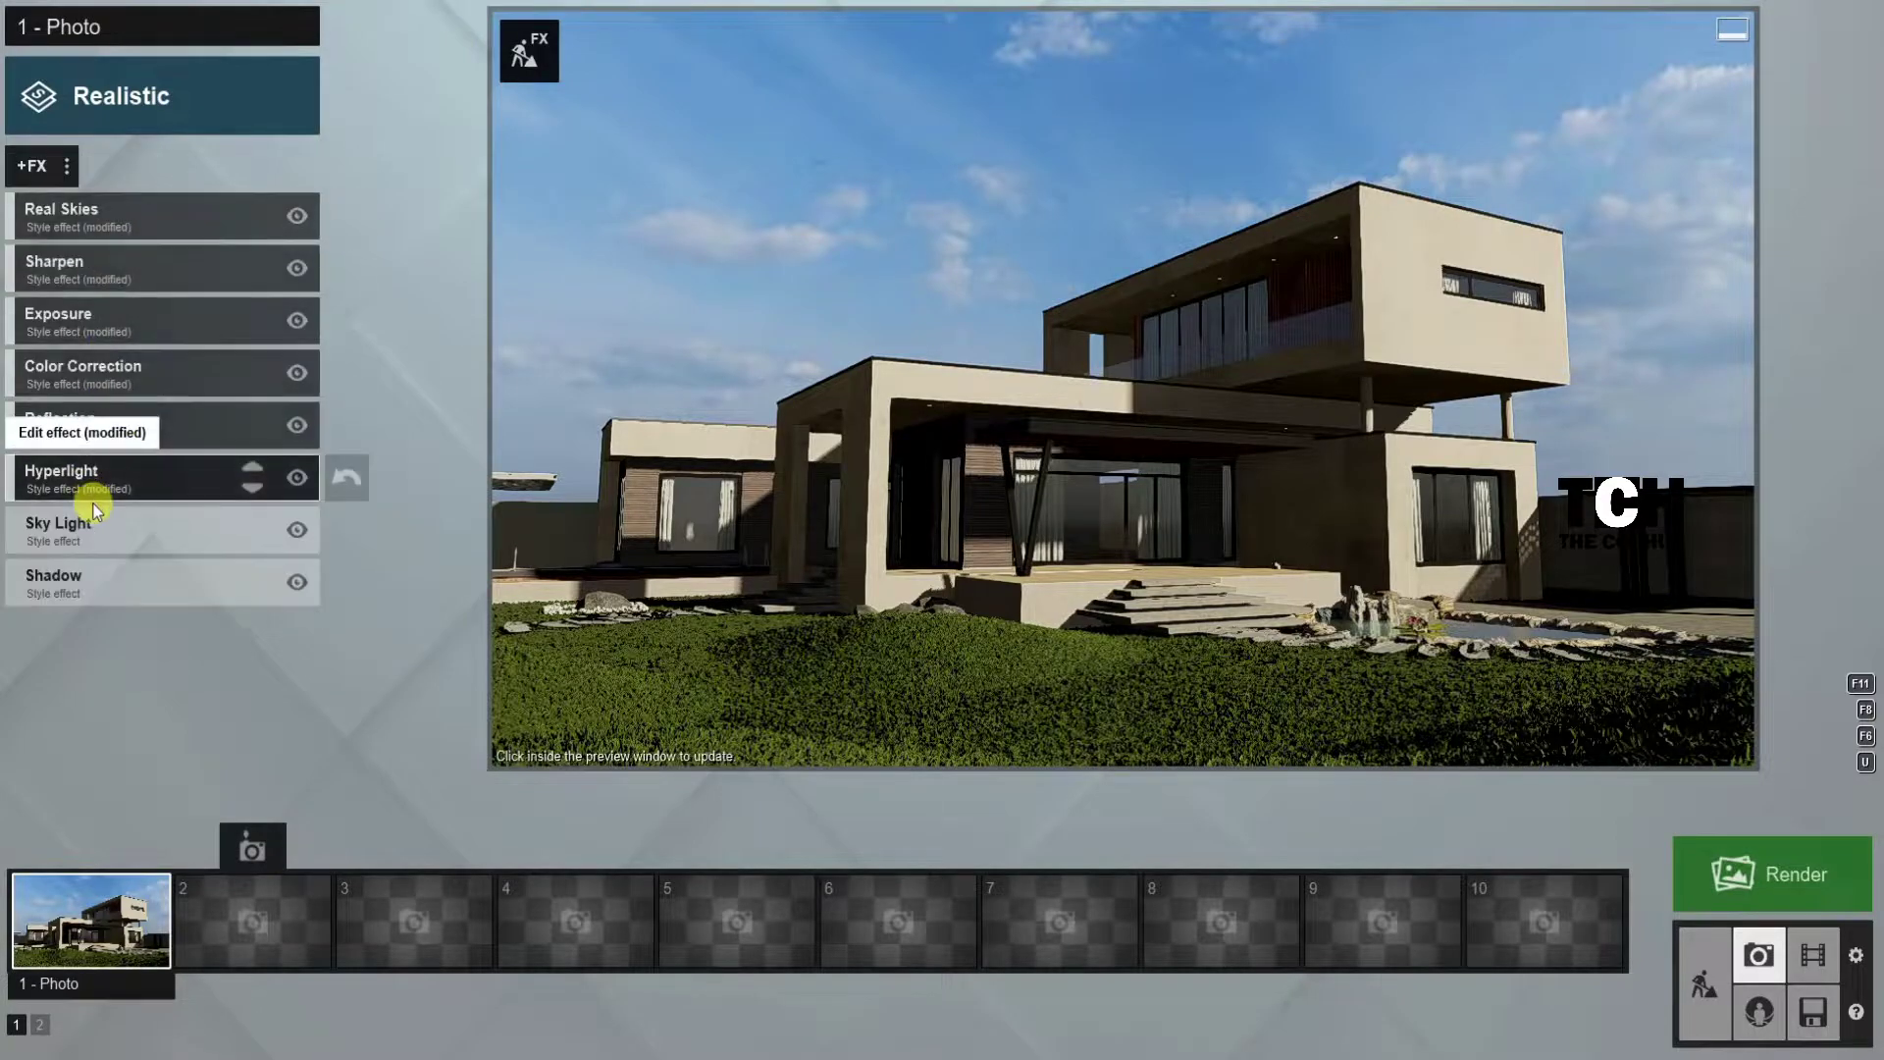
pyautogui.click(93, 510)
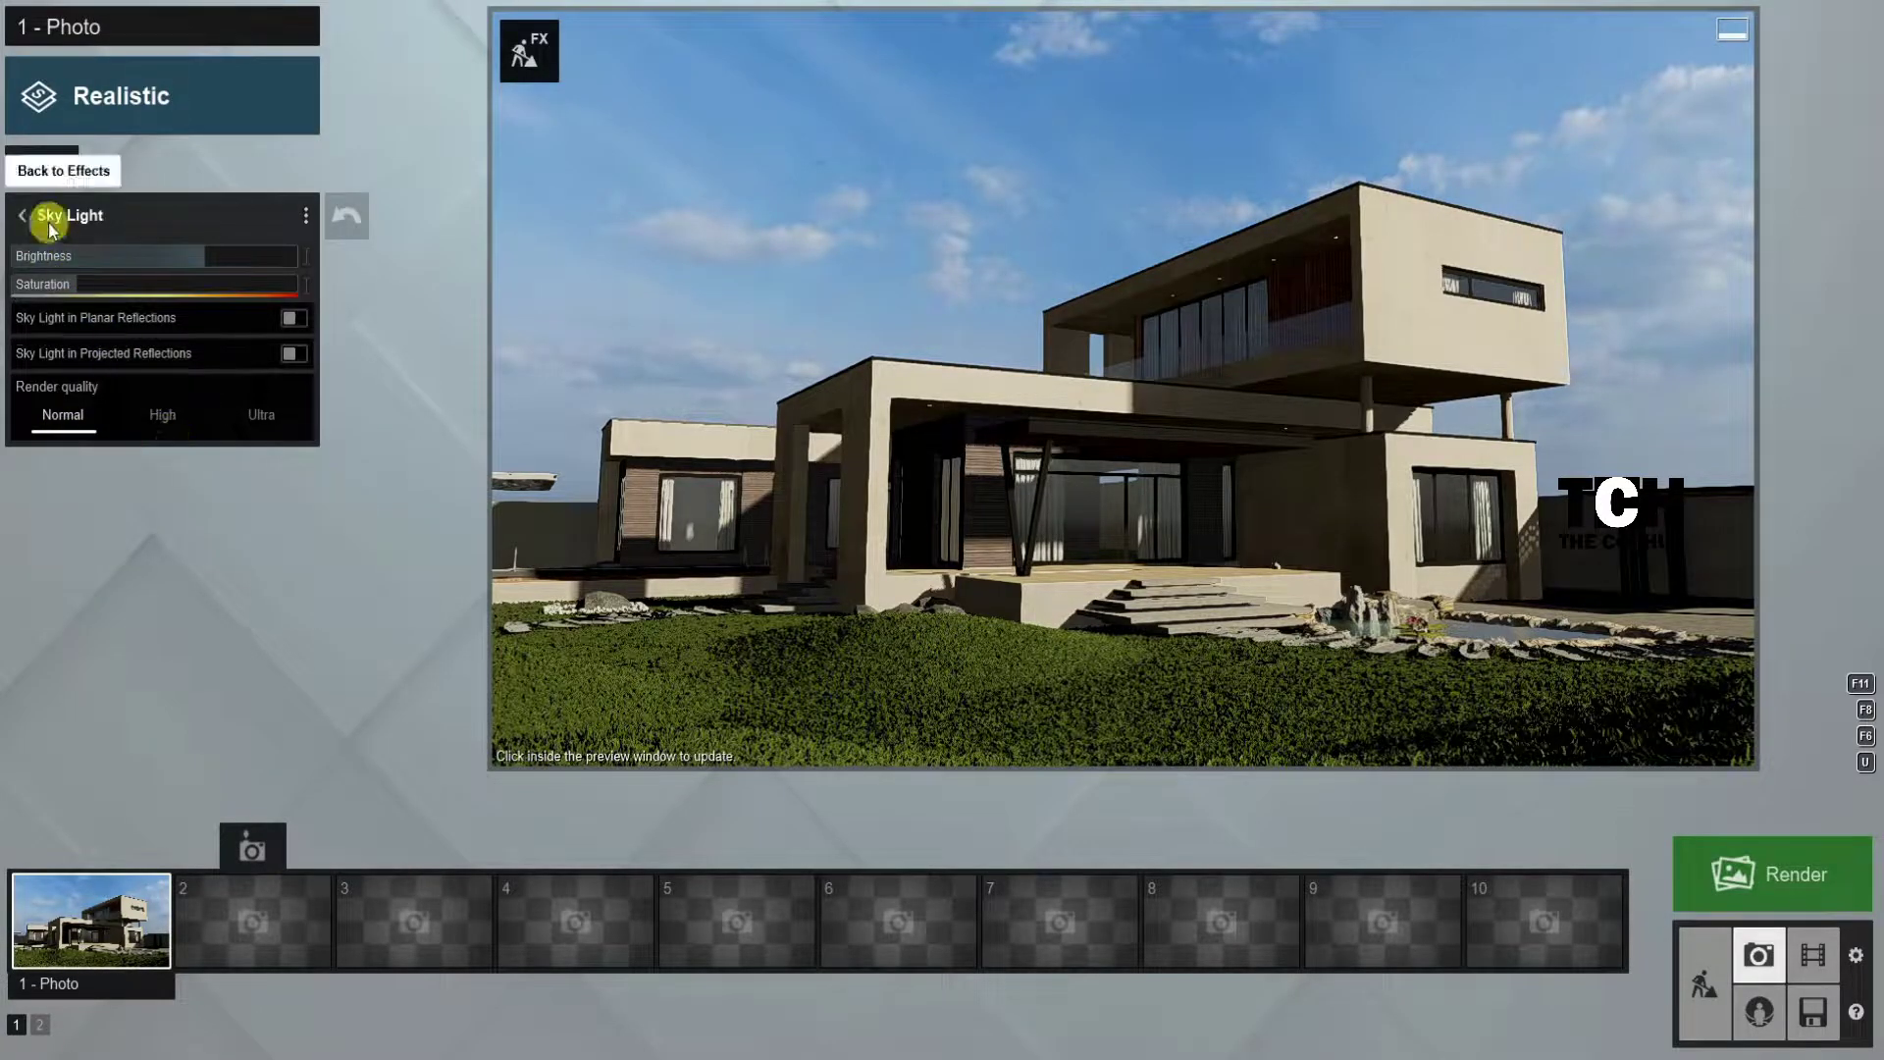
pyautogui.click(49, 224)
pyautogui.click(63, 579)
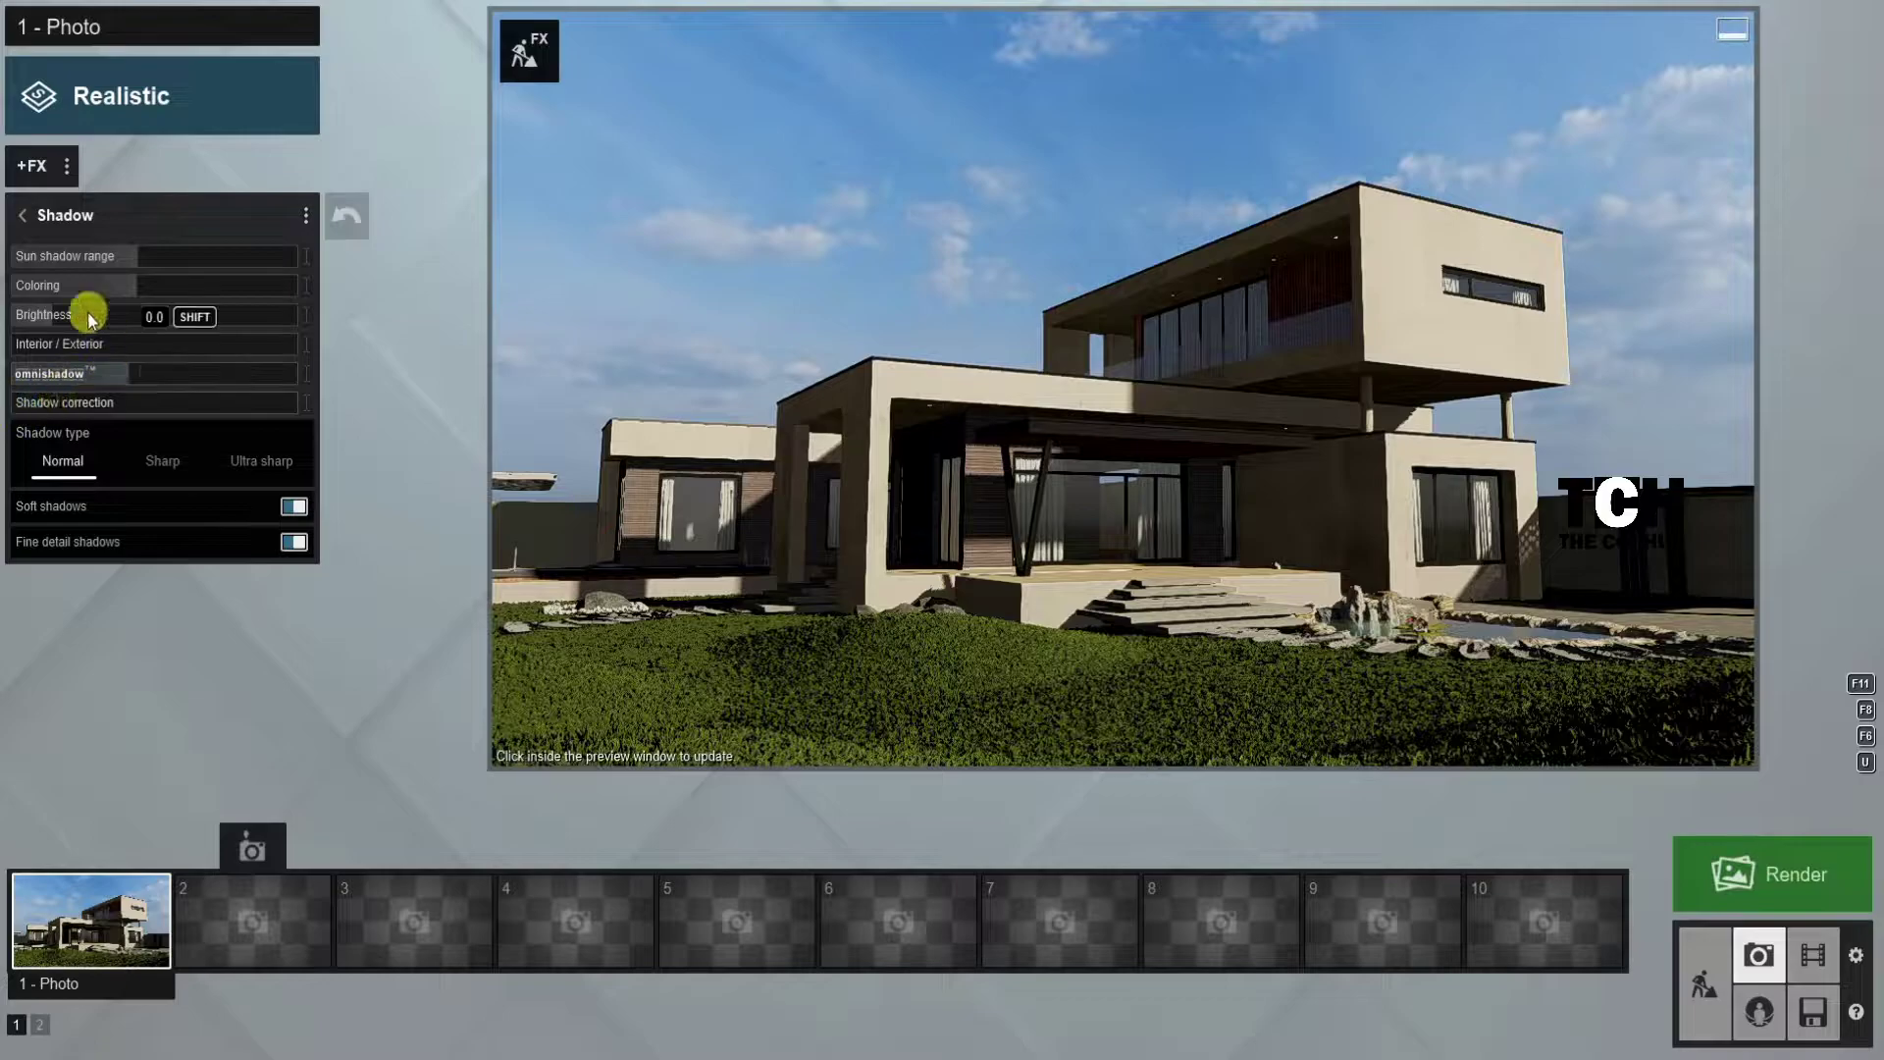
pyautogui.moveTo(87, 314); pyautogui.dragTo(61, 314)
pyautogui.click(901, 356)
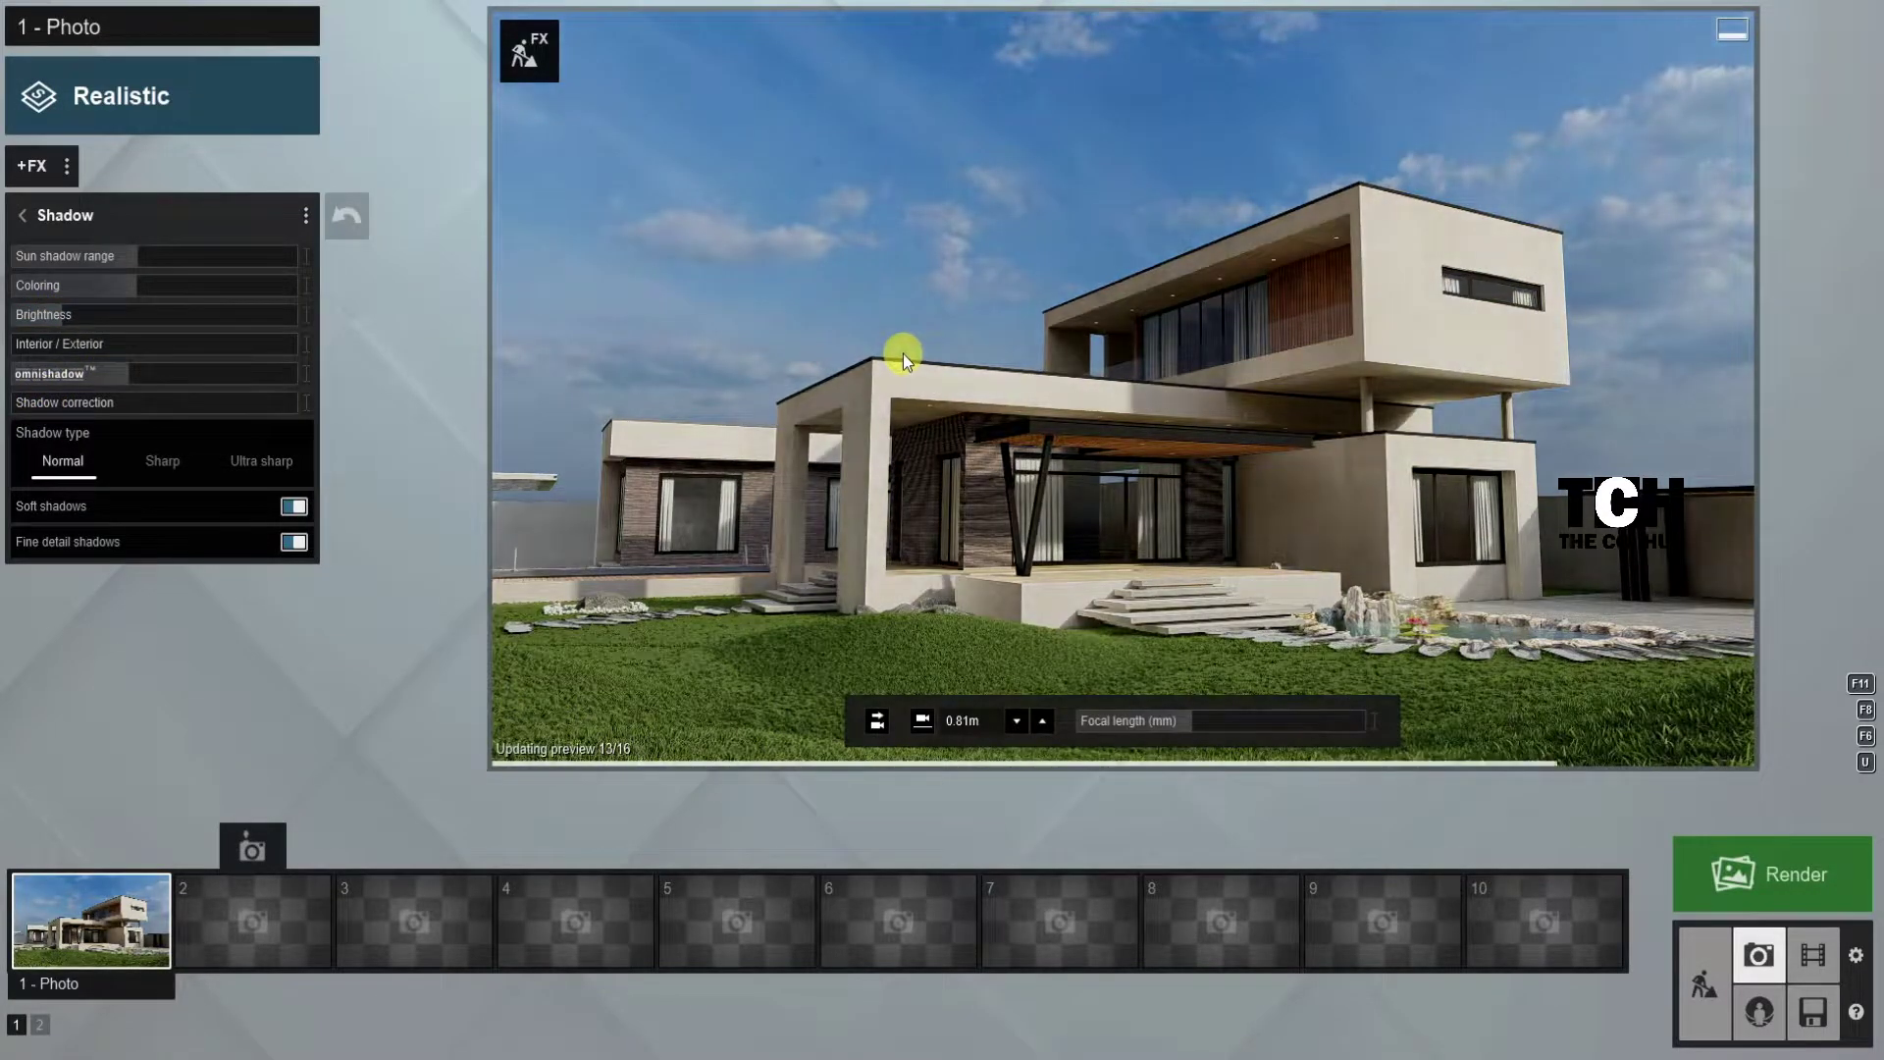
pyautogui.moveTo(156, 284); pyautogui.dragTo(269, 285)
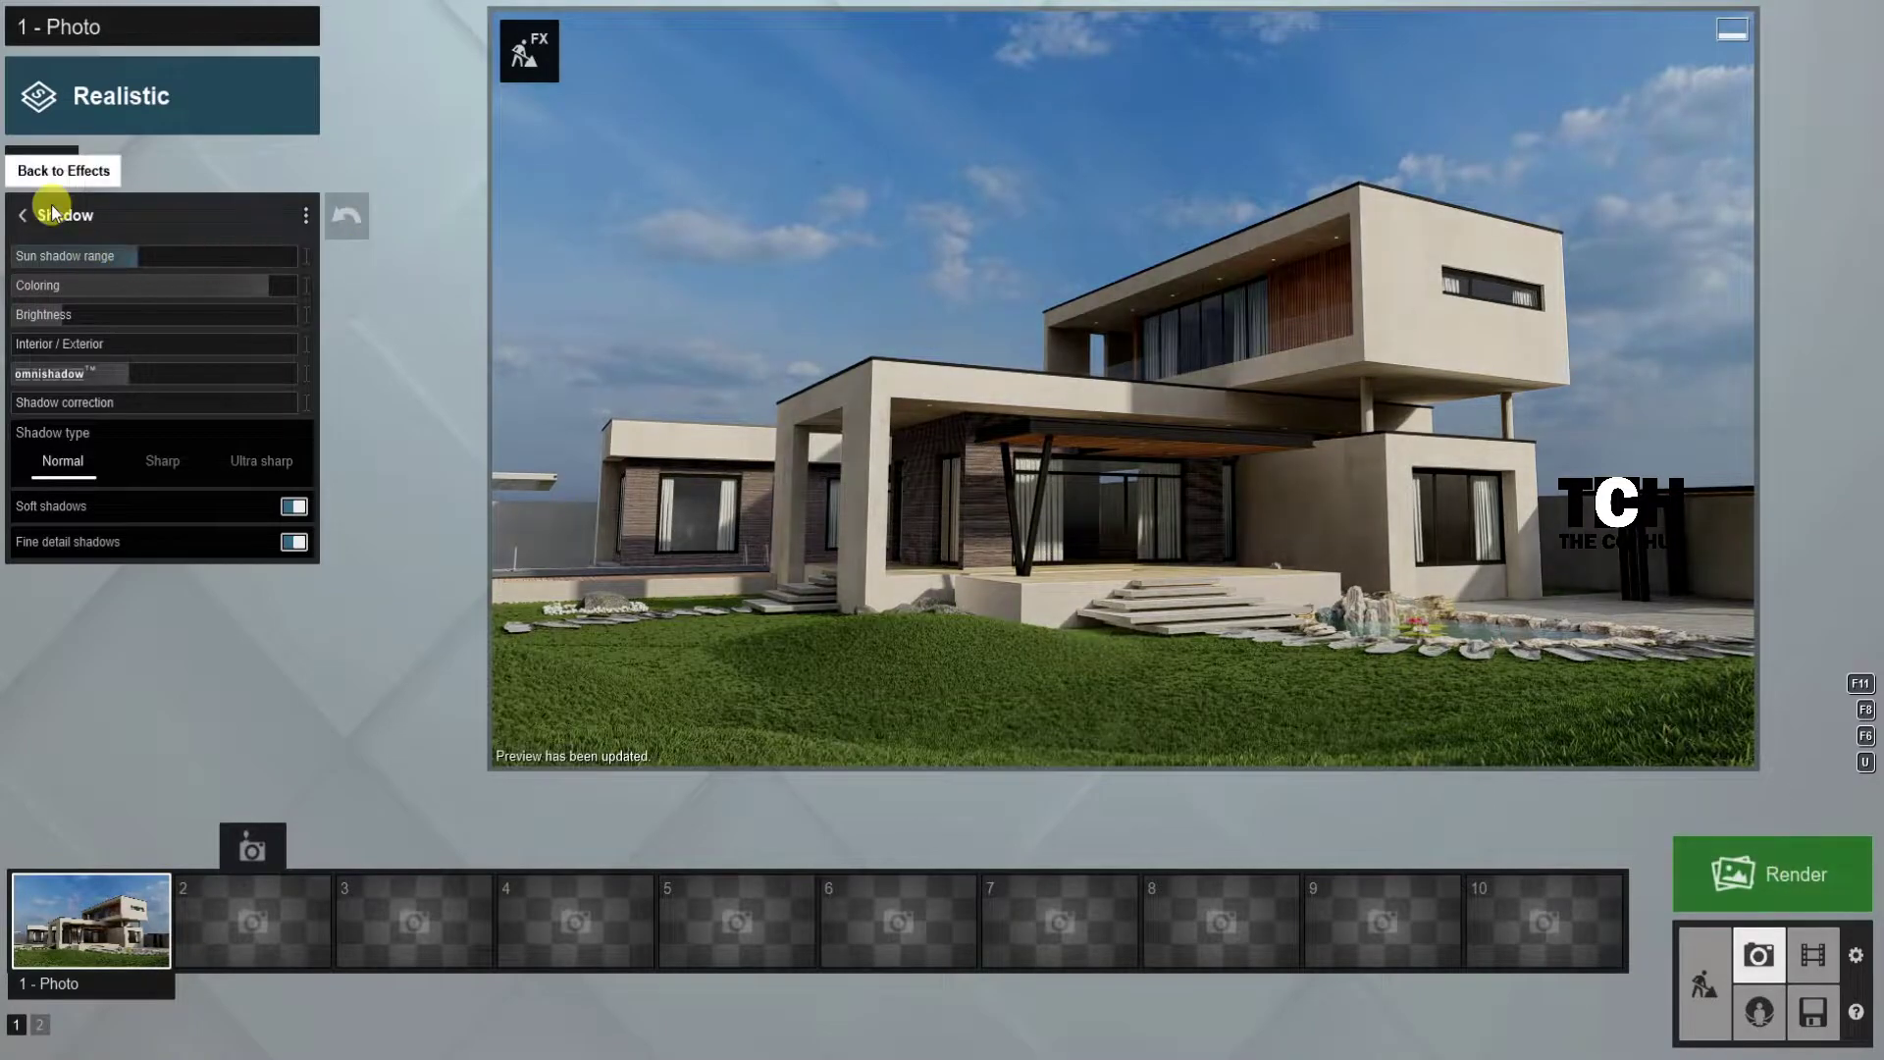
# Step: Apply a cloudy Real Skies sky and raise its brightness
pyautogui.click(53, 212)
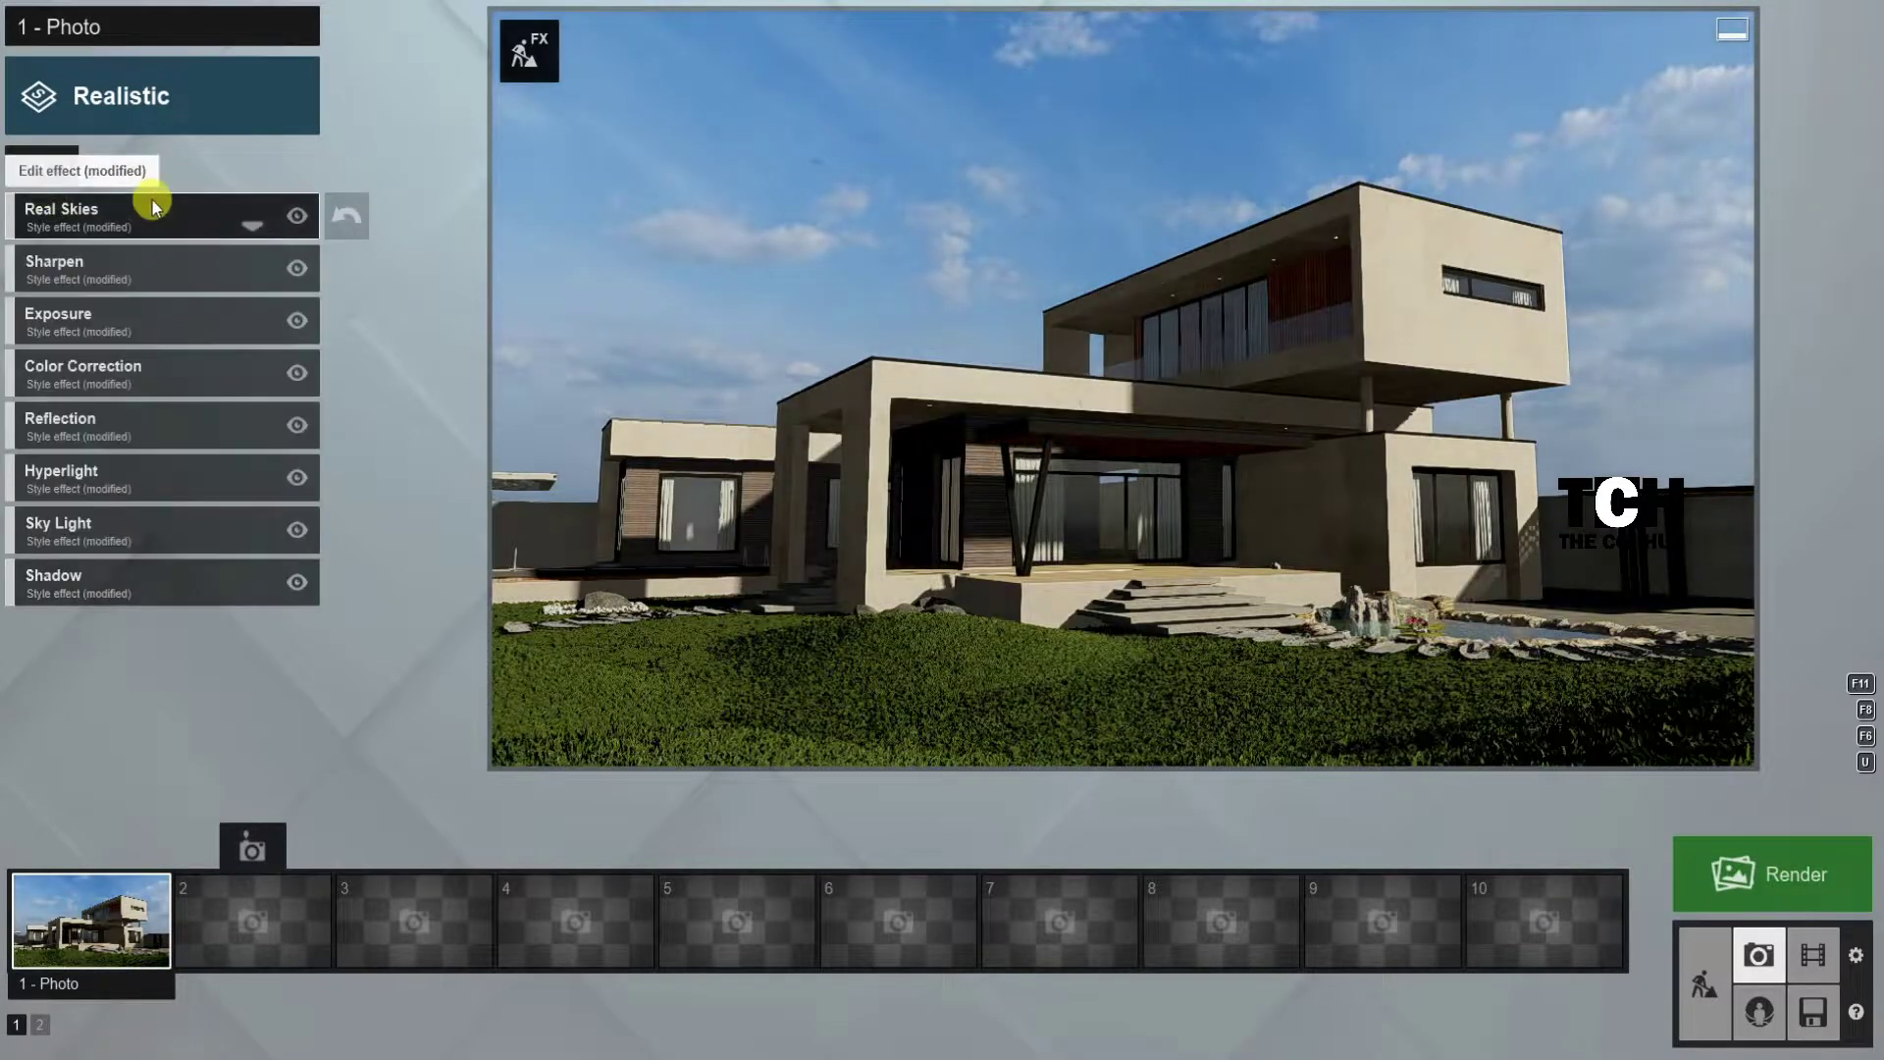
pyautogui.click(151, 200)
pyautogui.click(78, 247)
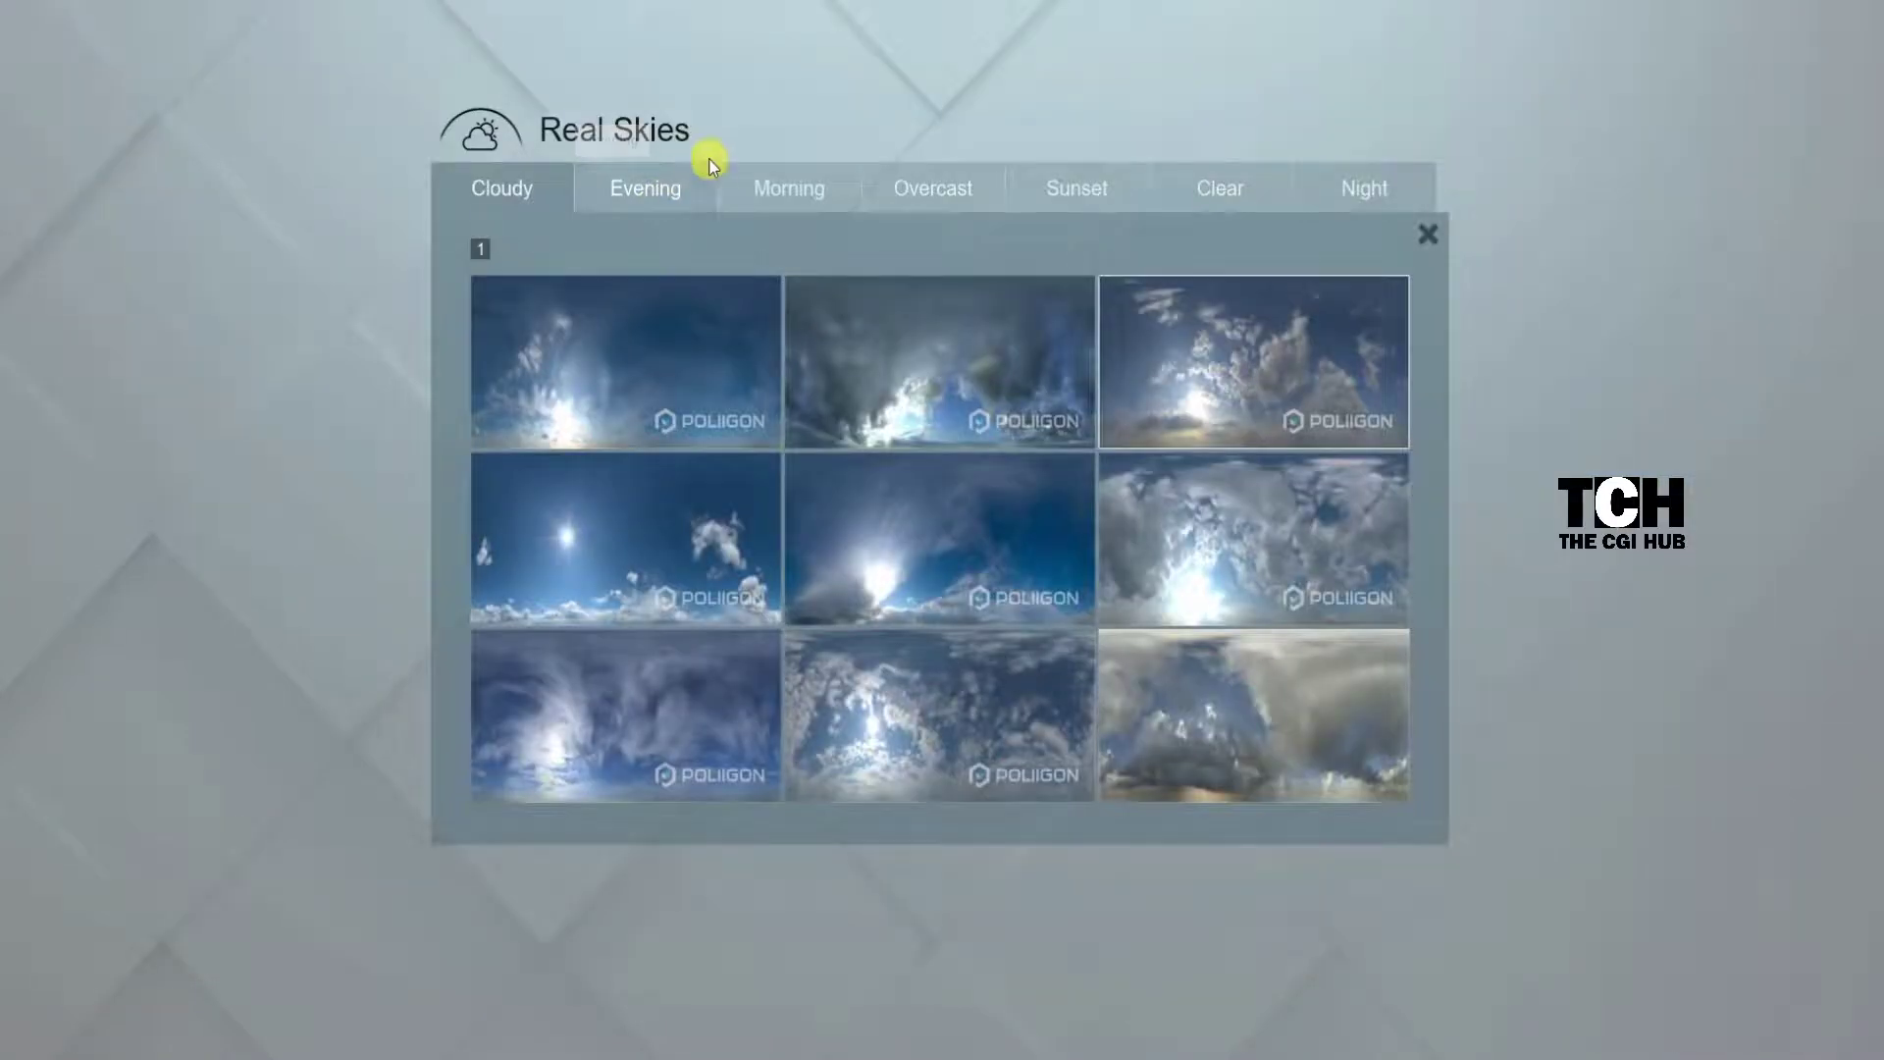
pyautogui.click(804, 575)
pyautogui.moveTo(285, 379); pyautogui.dragTo(180, 367)
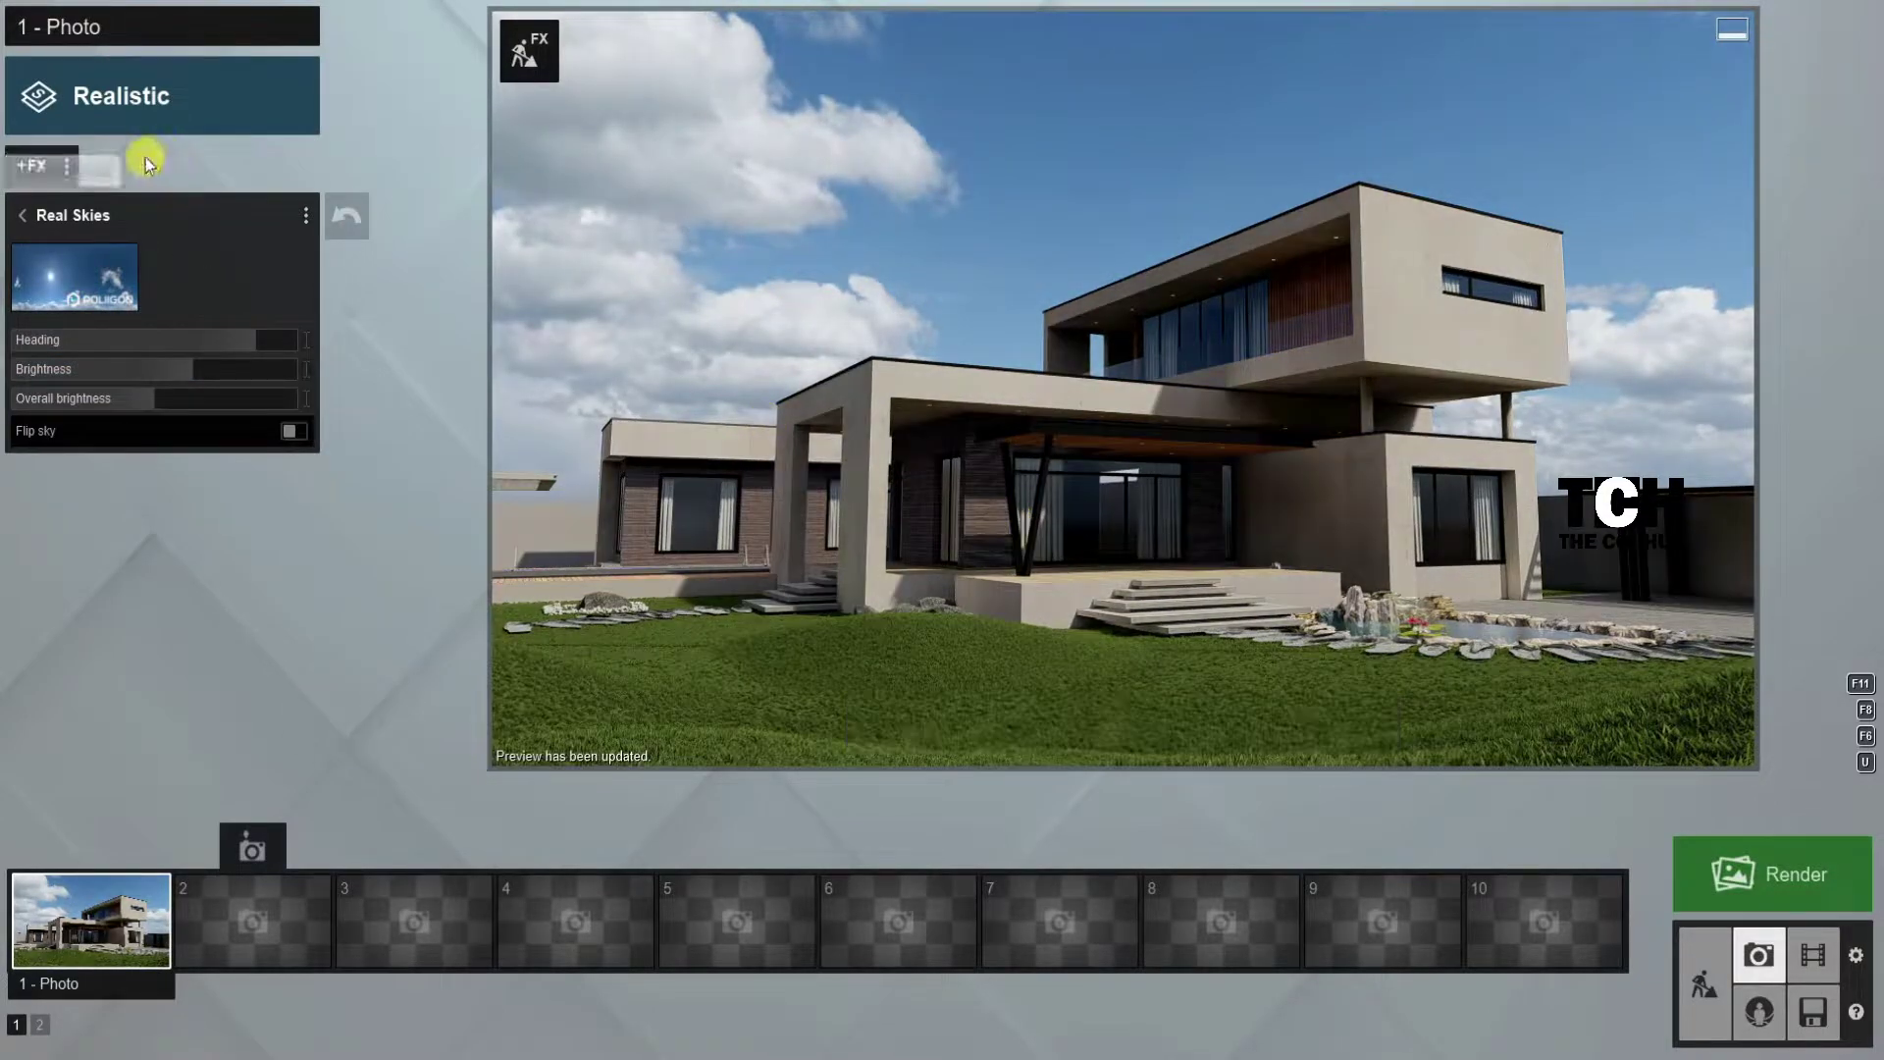
# Step: Add the 2-Point Perspective effect and start the photo render
pyautogui.click(34, 166)
pyautogui.click(1060, 324)
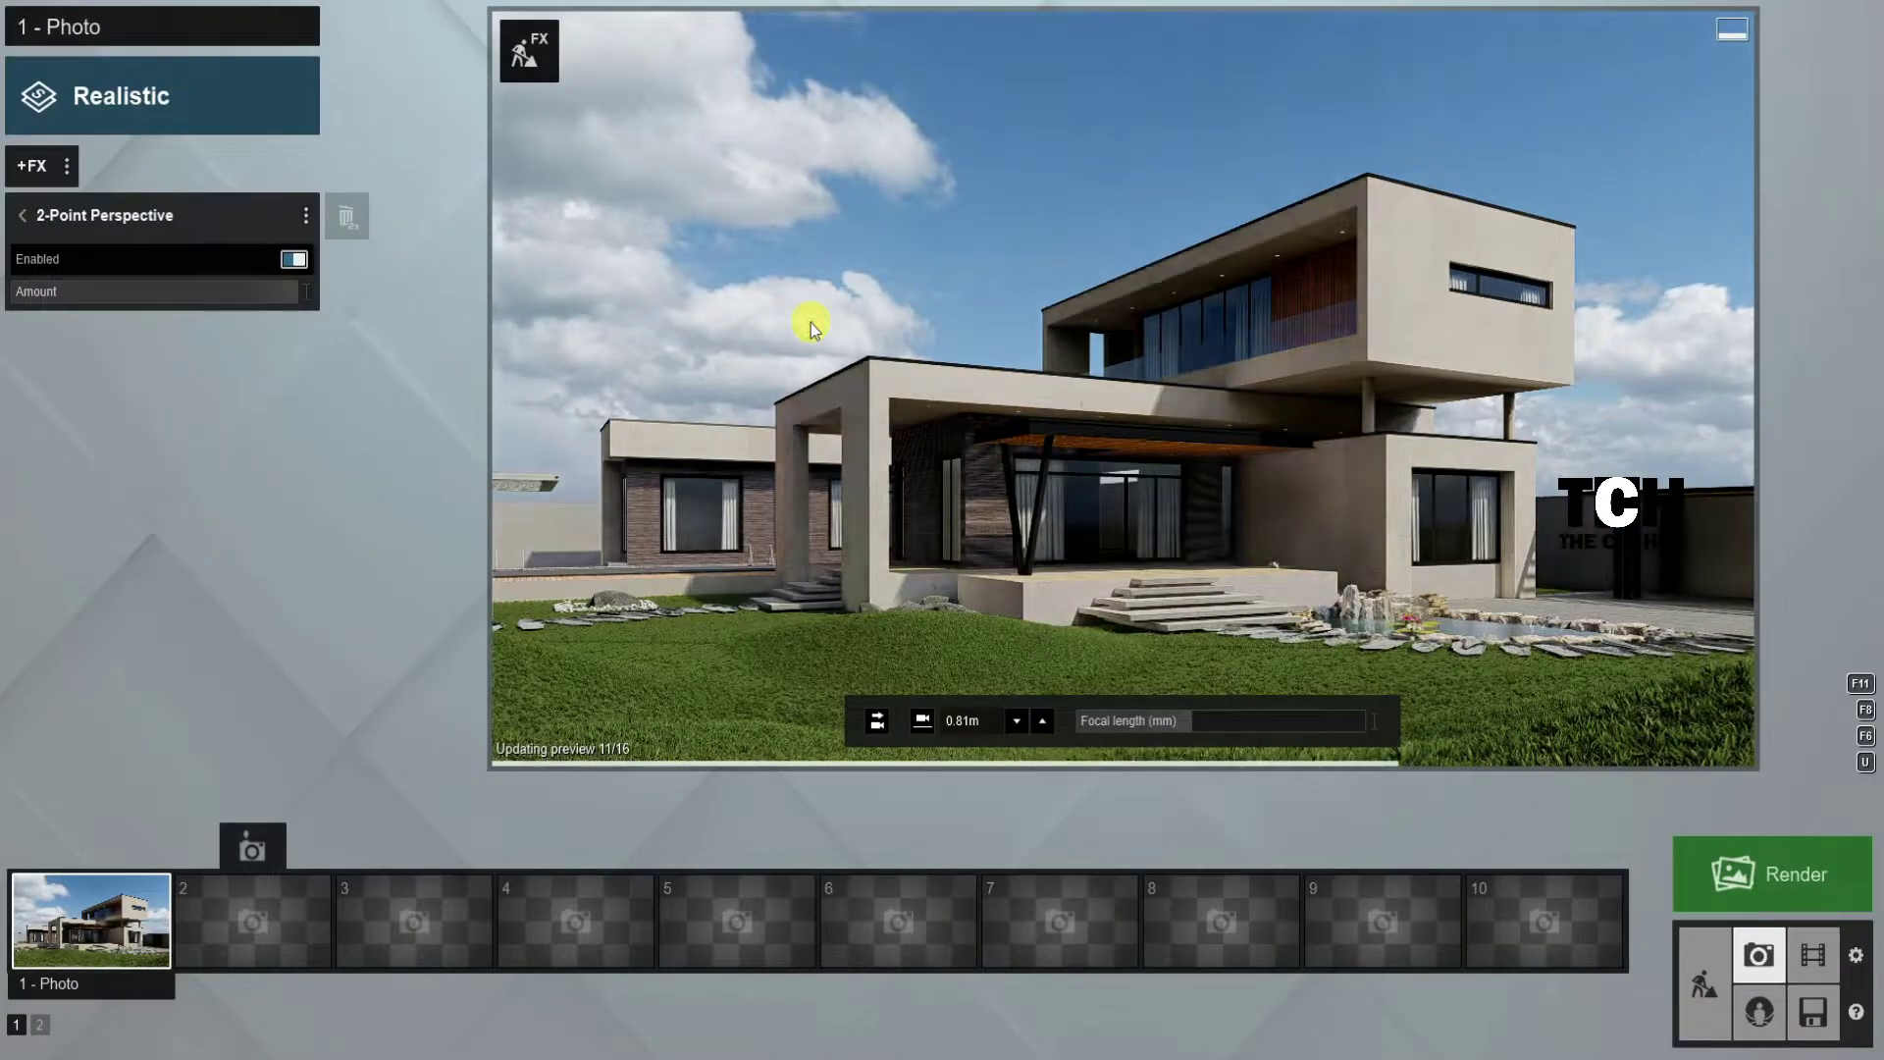
pyautogui.click(1821, 868)
# Step: Render photo 1 as a 1920x1080 JPG named 1 in folder 12645, then dismiss the finished render
pyautogui.click(785, 798)
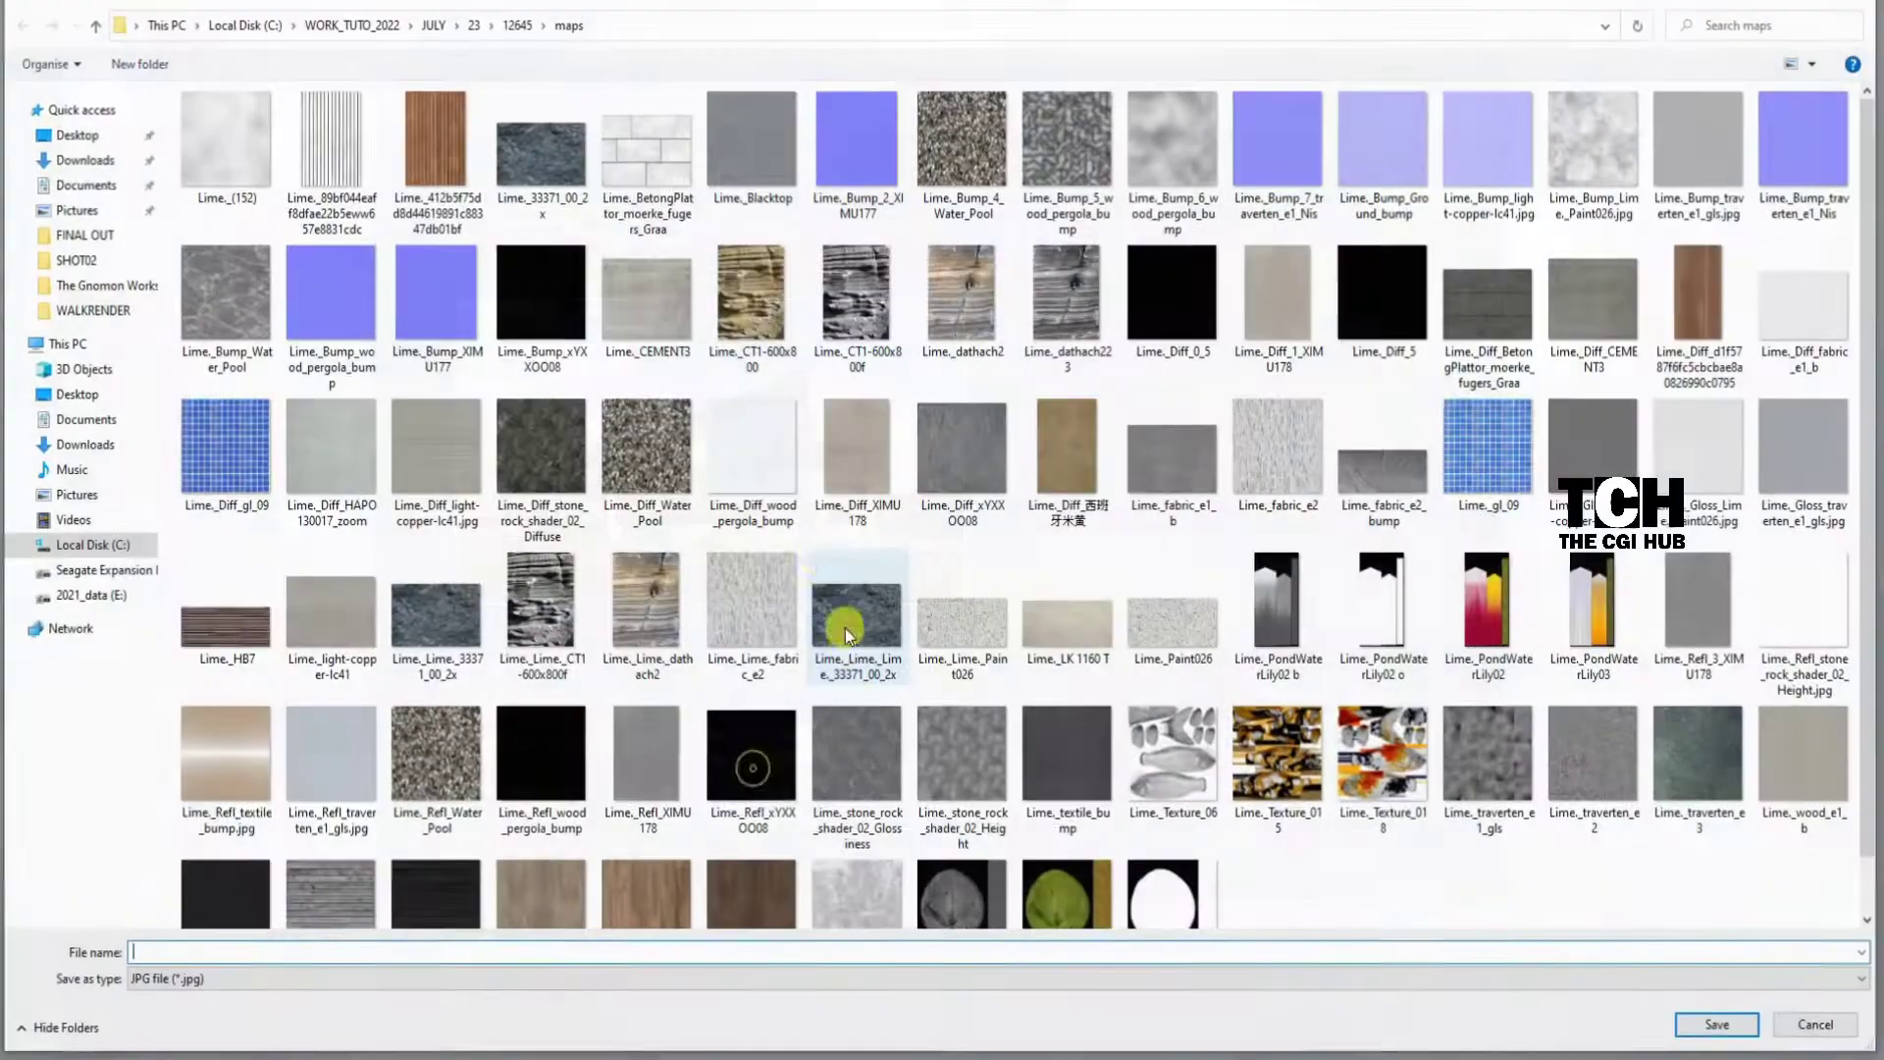
pyautogui.click(518, 27)
pyautogui.click(473, 24)
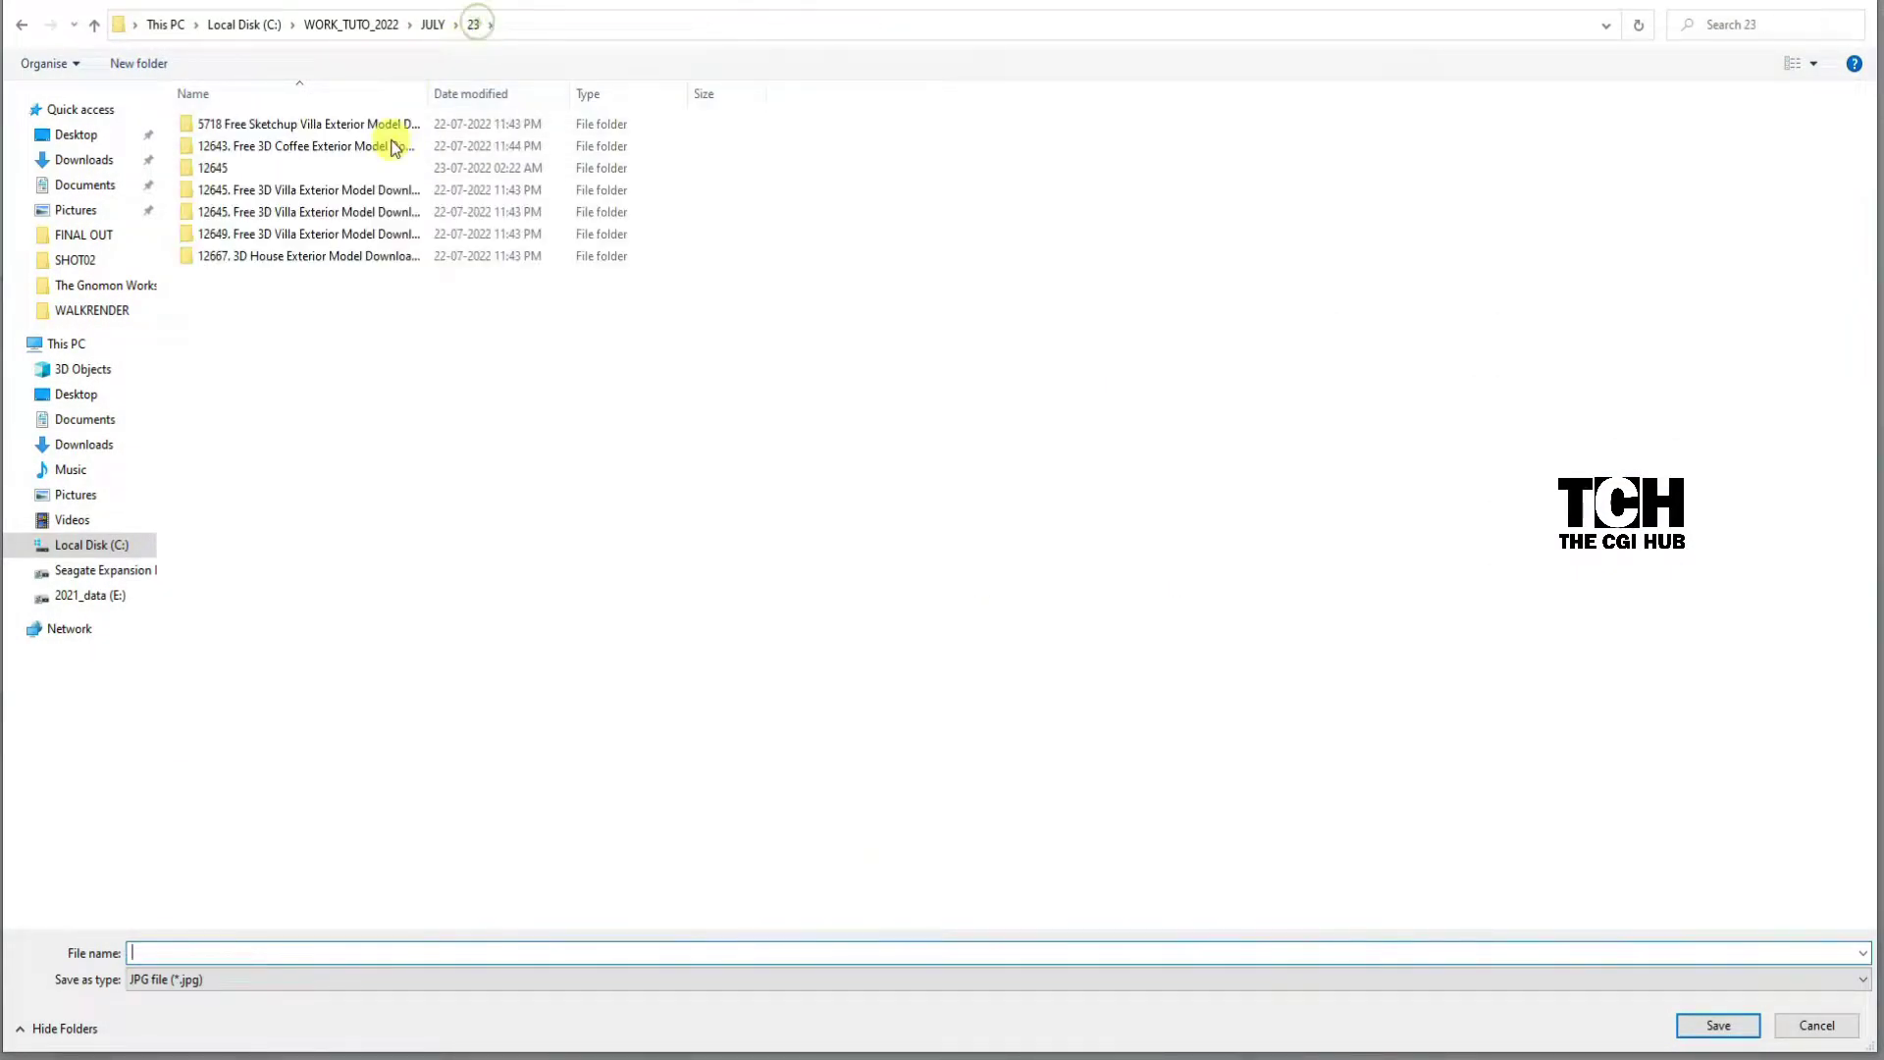
pyautogui.doubleClick(276, 158)
pyautogui.press('Return')
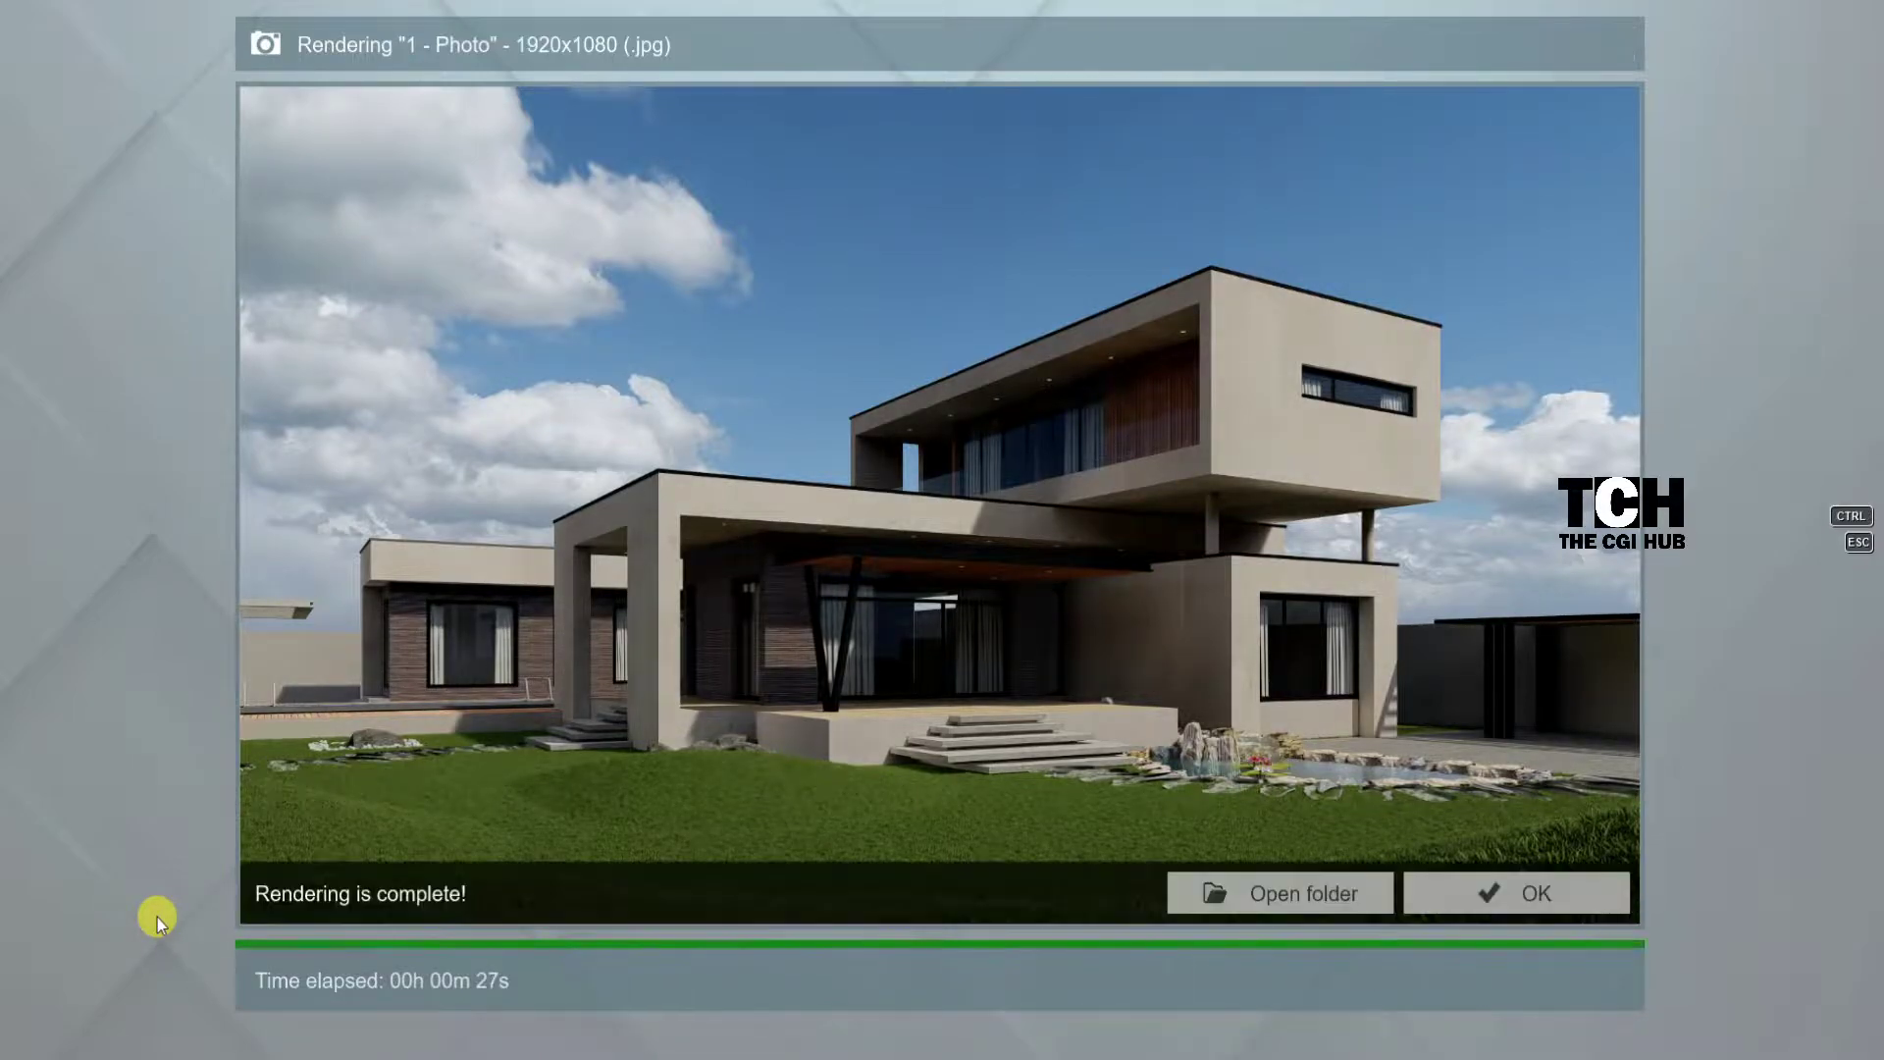
pyautogui.click(1452, 898)
# Step: Retune Sky Light and Color Correction gamma, set Exposure to 0.5, and start a new render to disk
pyautogui.click(118, 217)
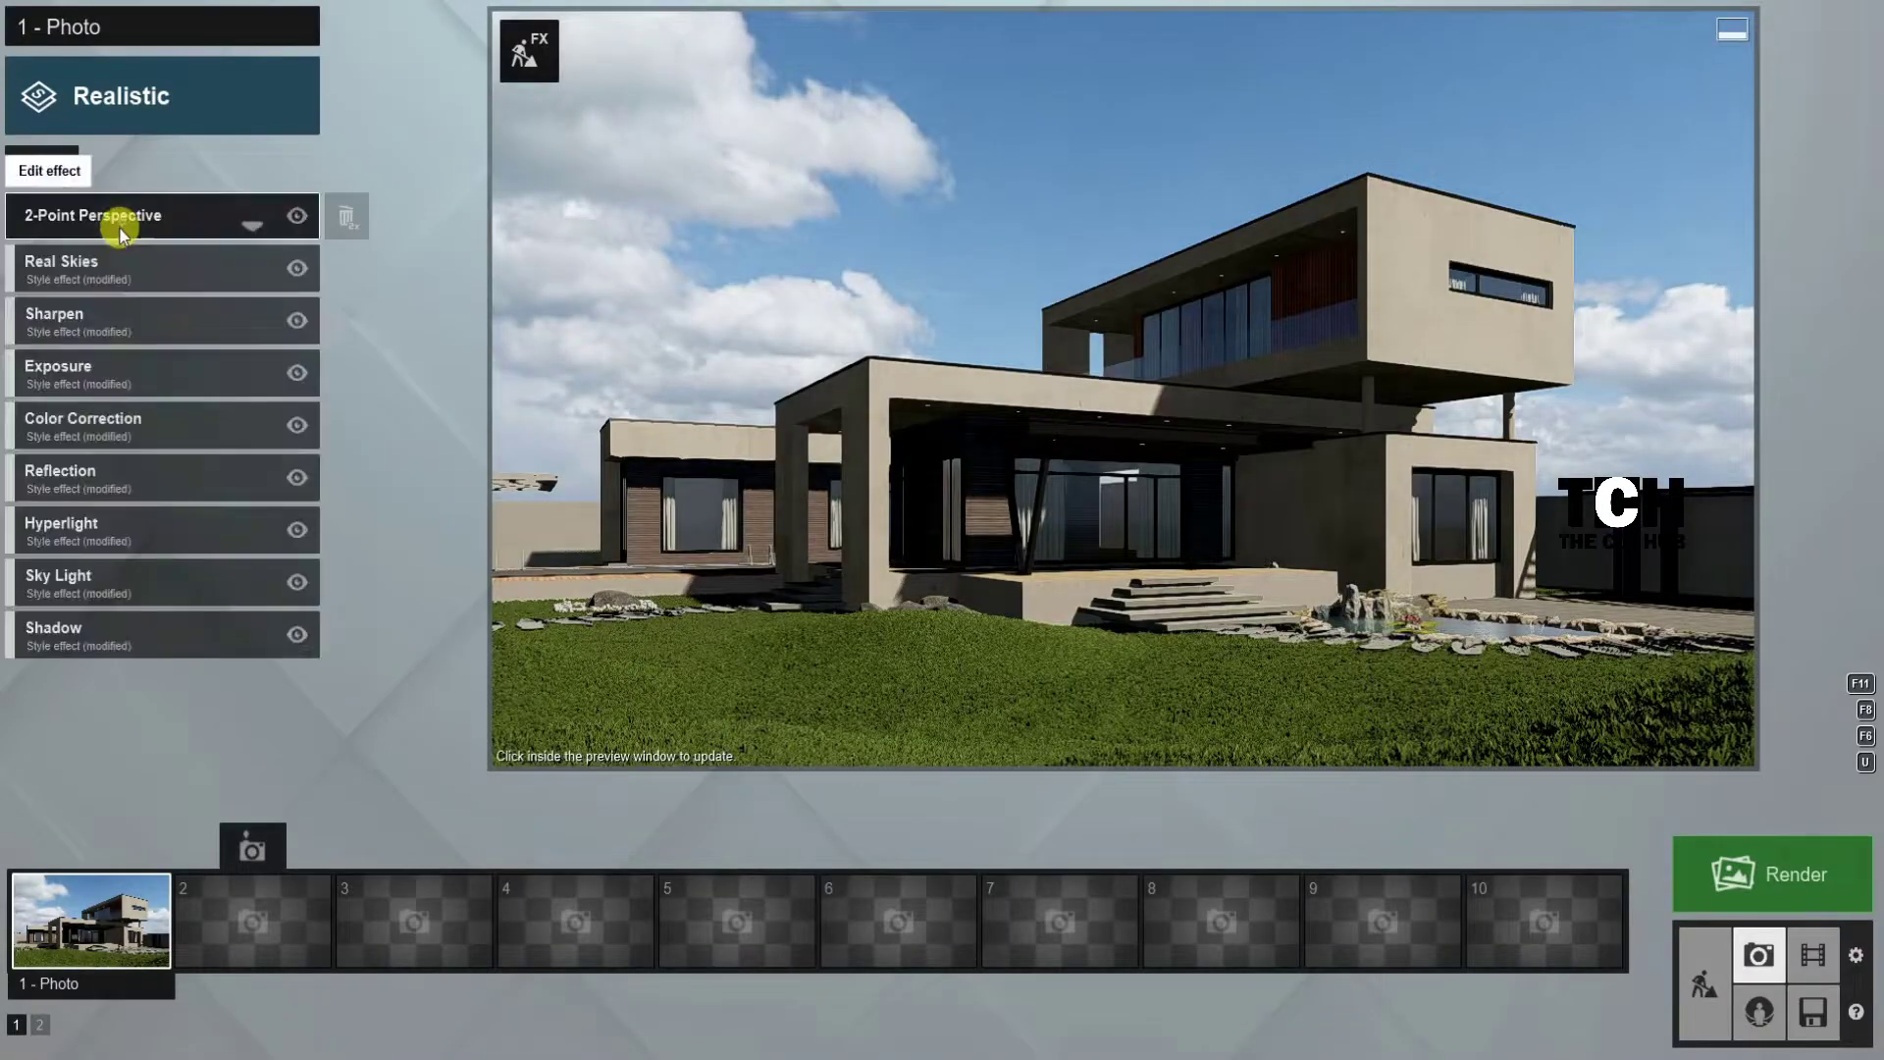
pyautogui.click(108, 589)
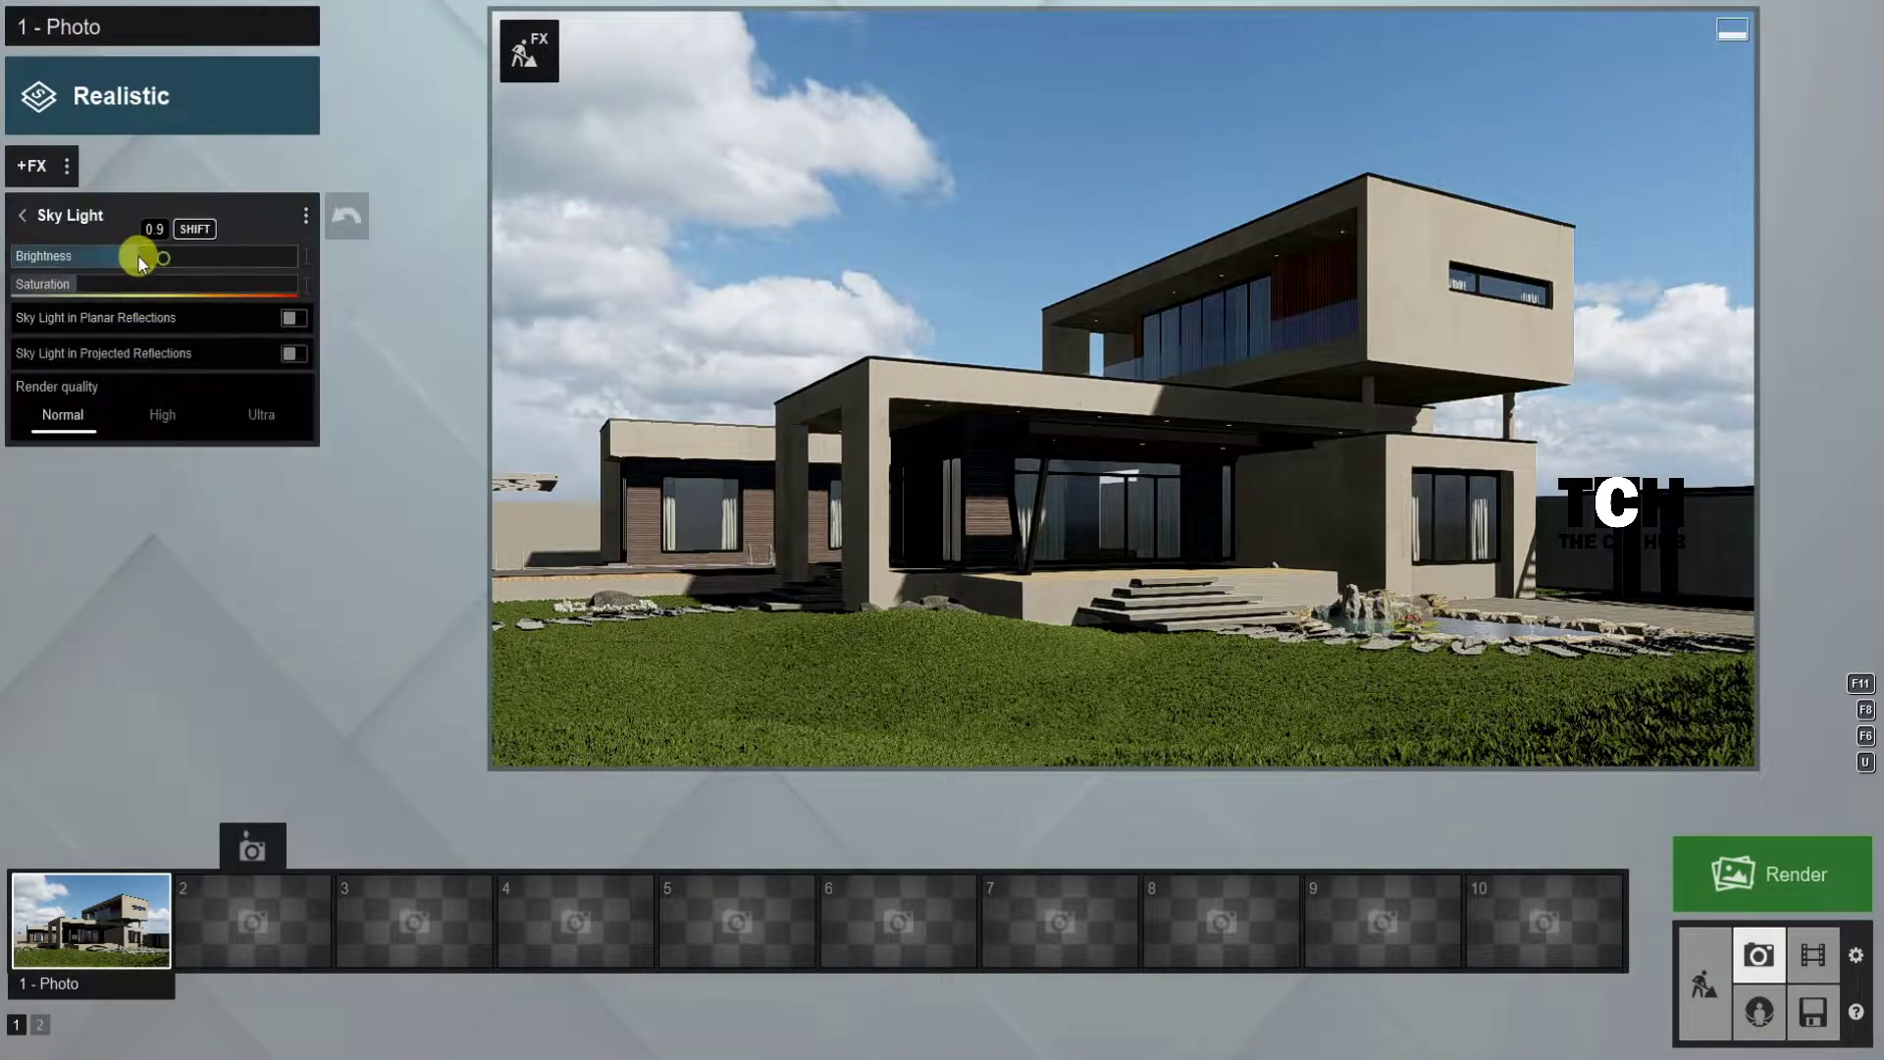
pyautogui.click(118, 214)
pyautogui.click(209, 417)
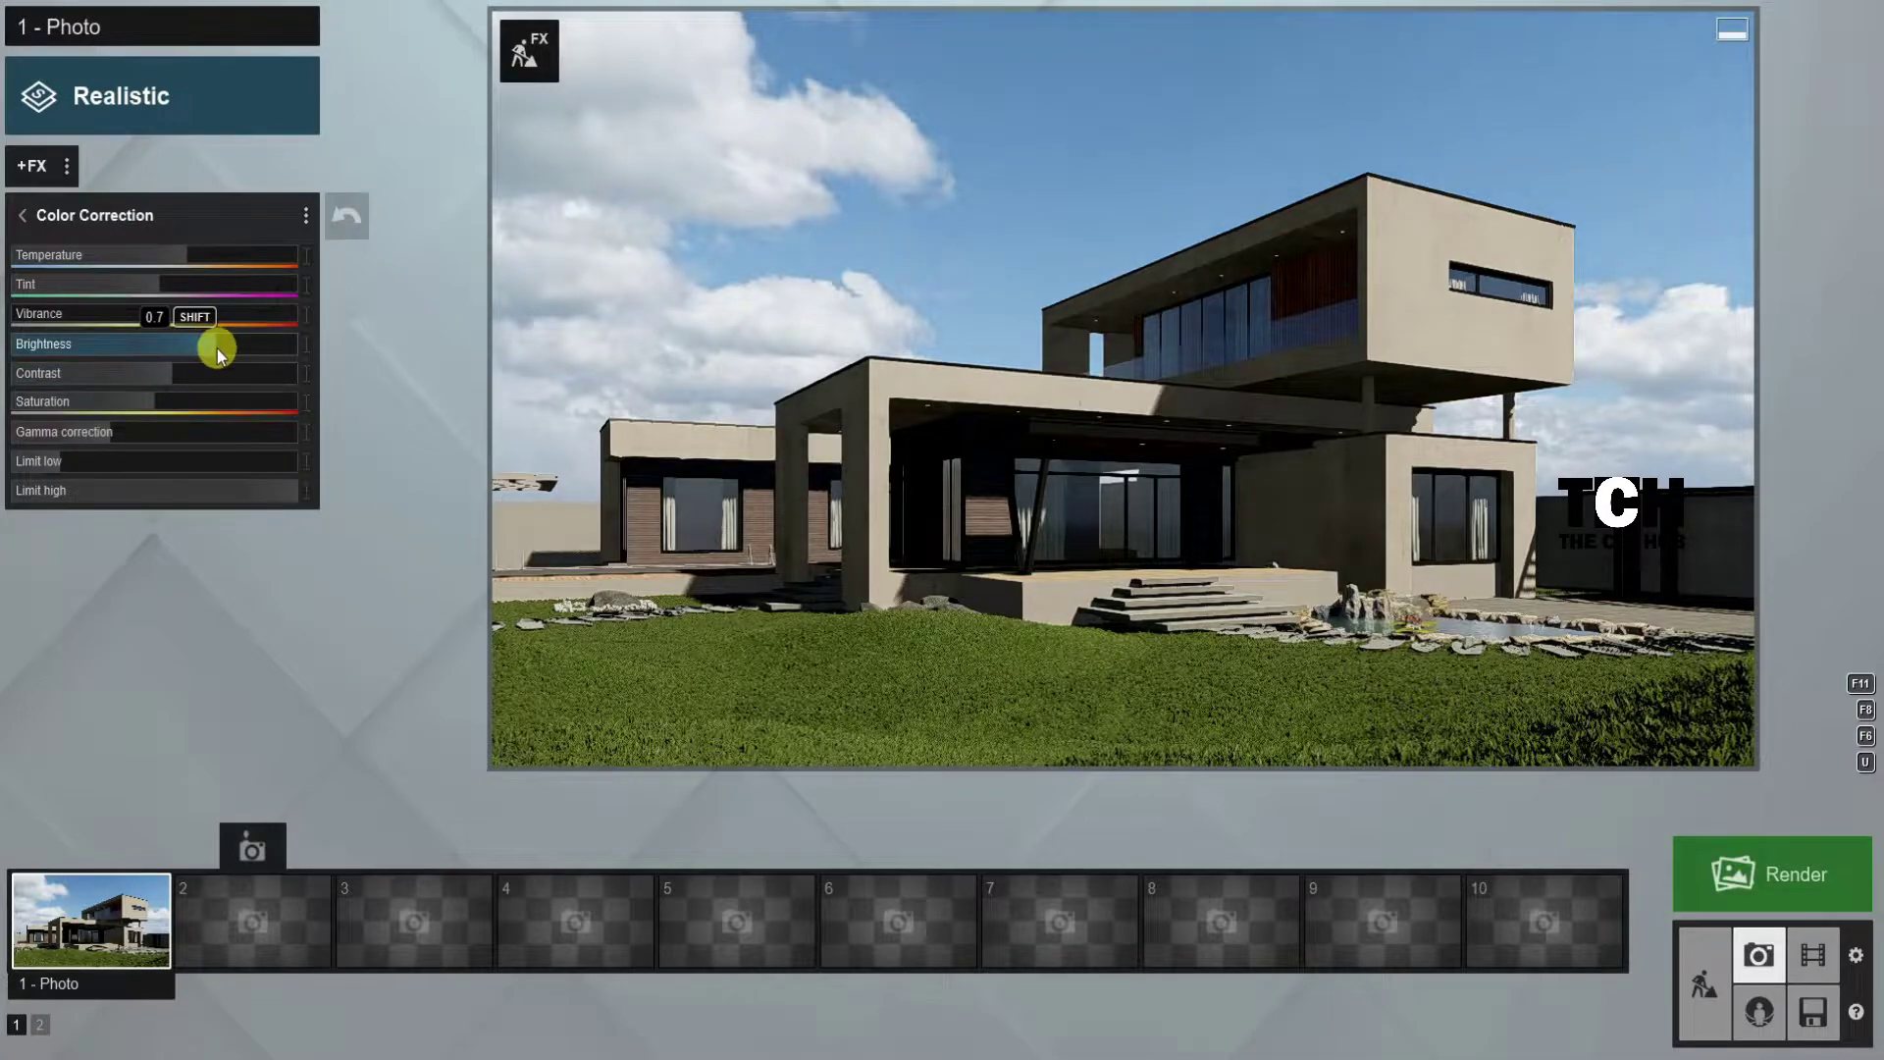
pyautogui.click(120, 438)
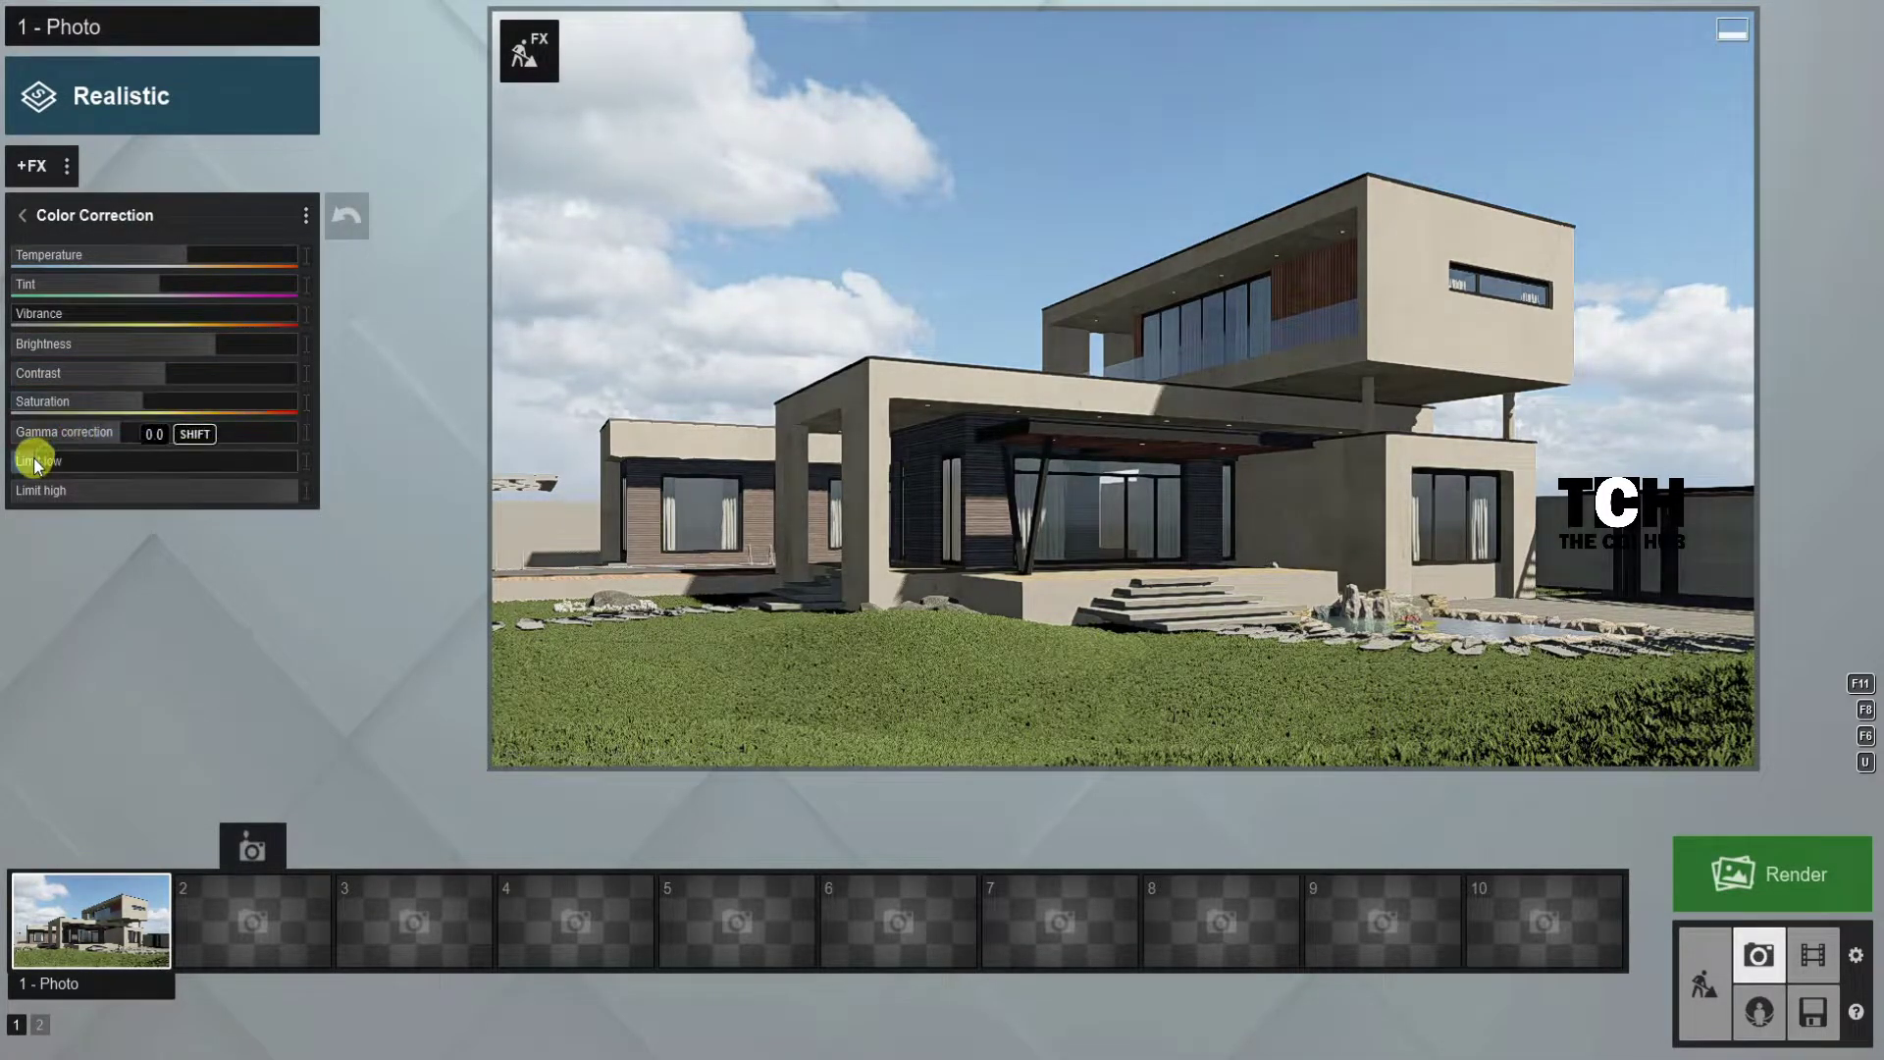
pyautogui.click(80, 215)
pyautogui.click(123, 378)
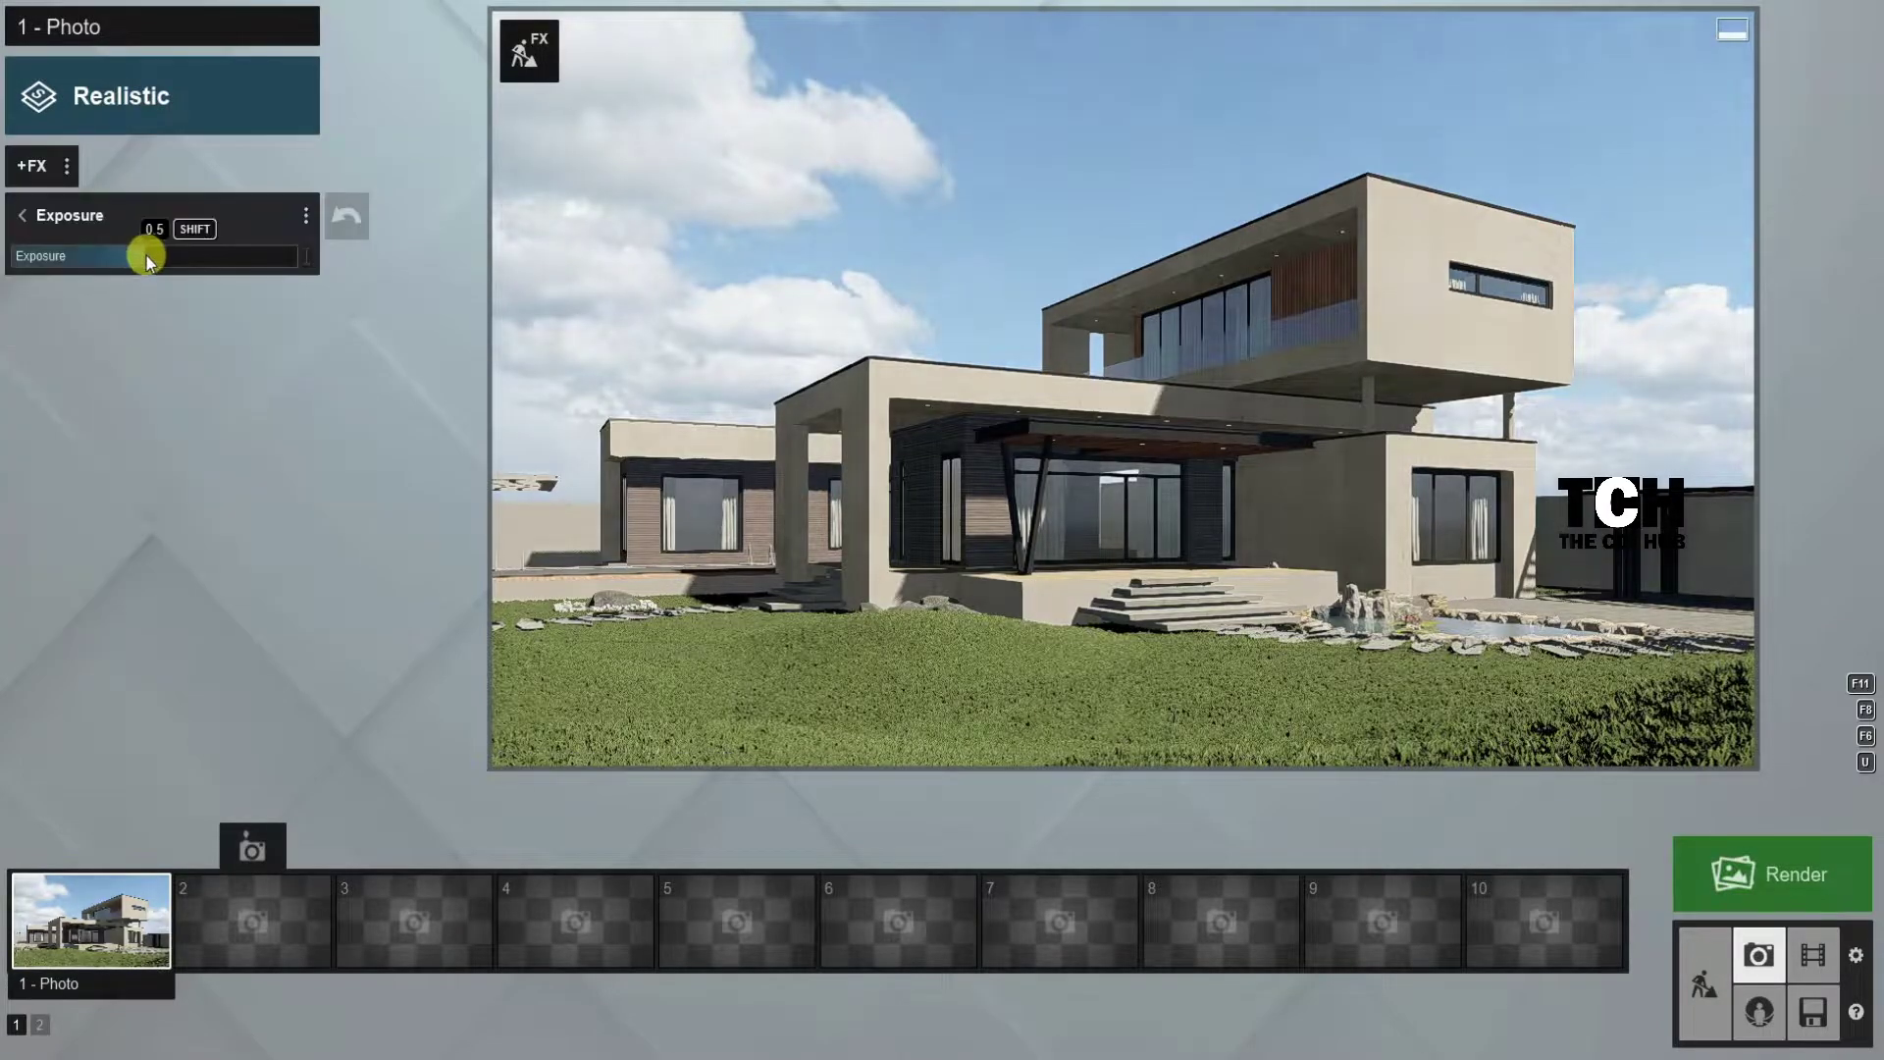
pyautogui.click(969, 558)
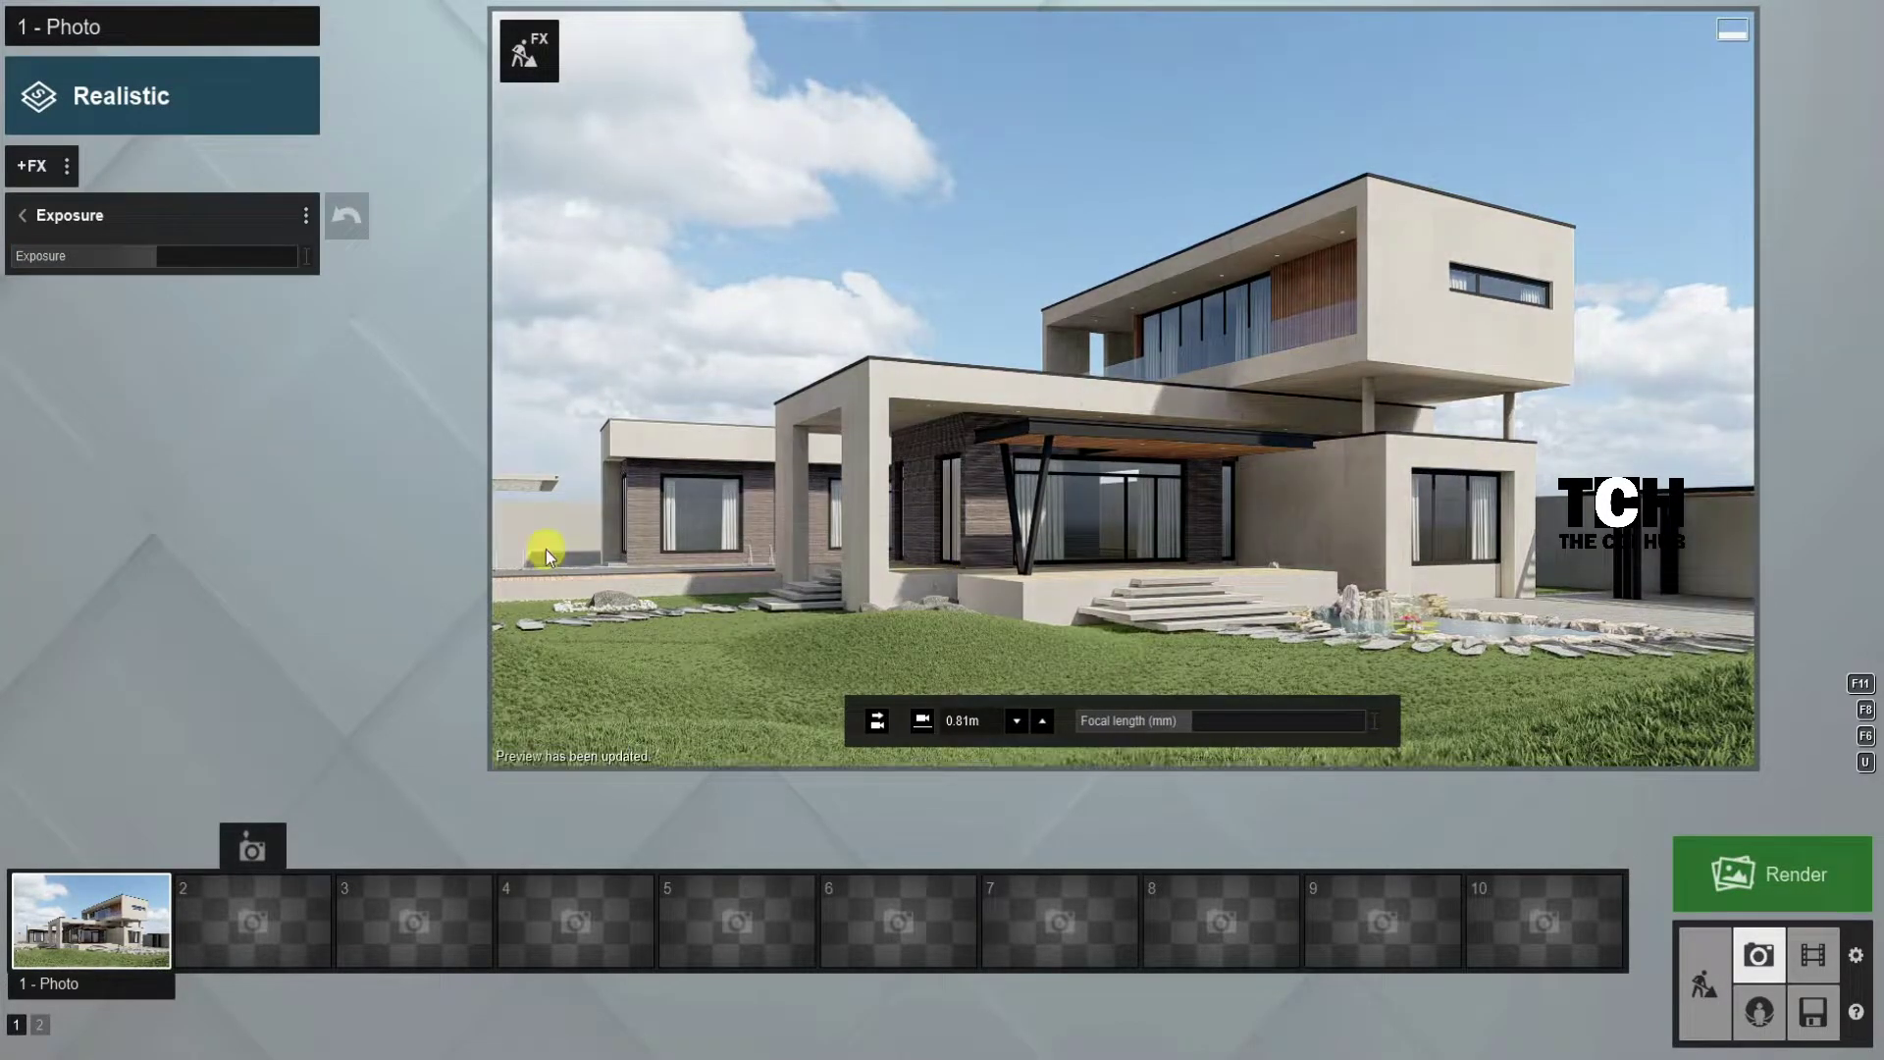
pyautogui.click(1824, 888)
pyautogui.click(719, 812)
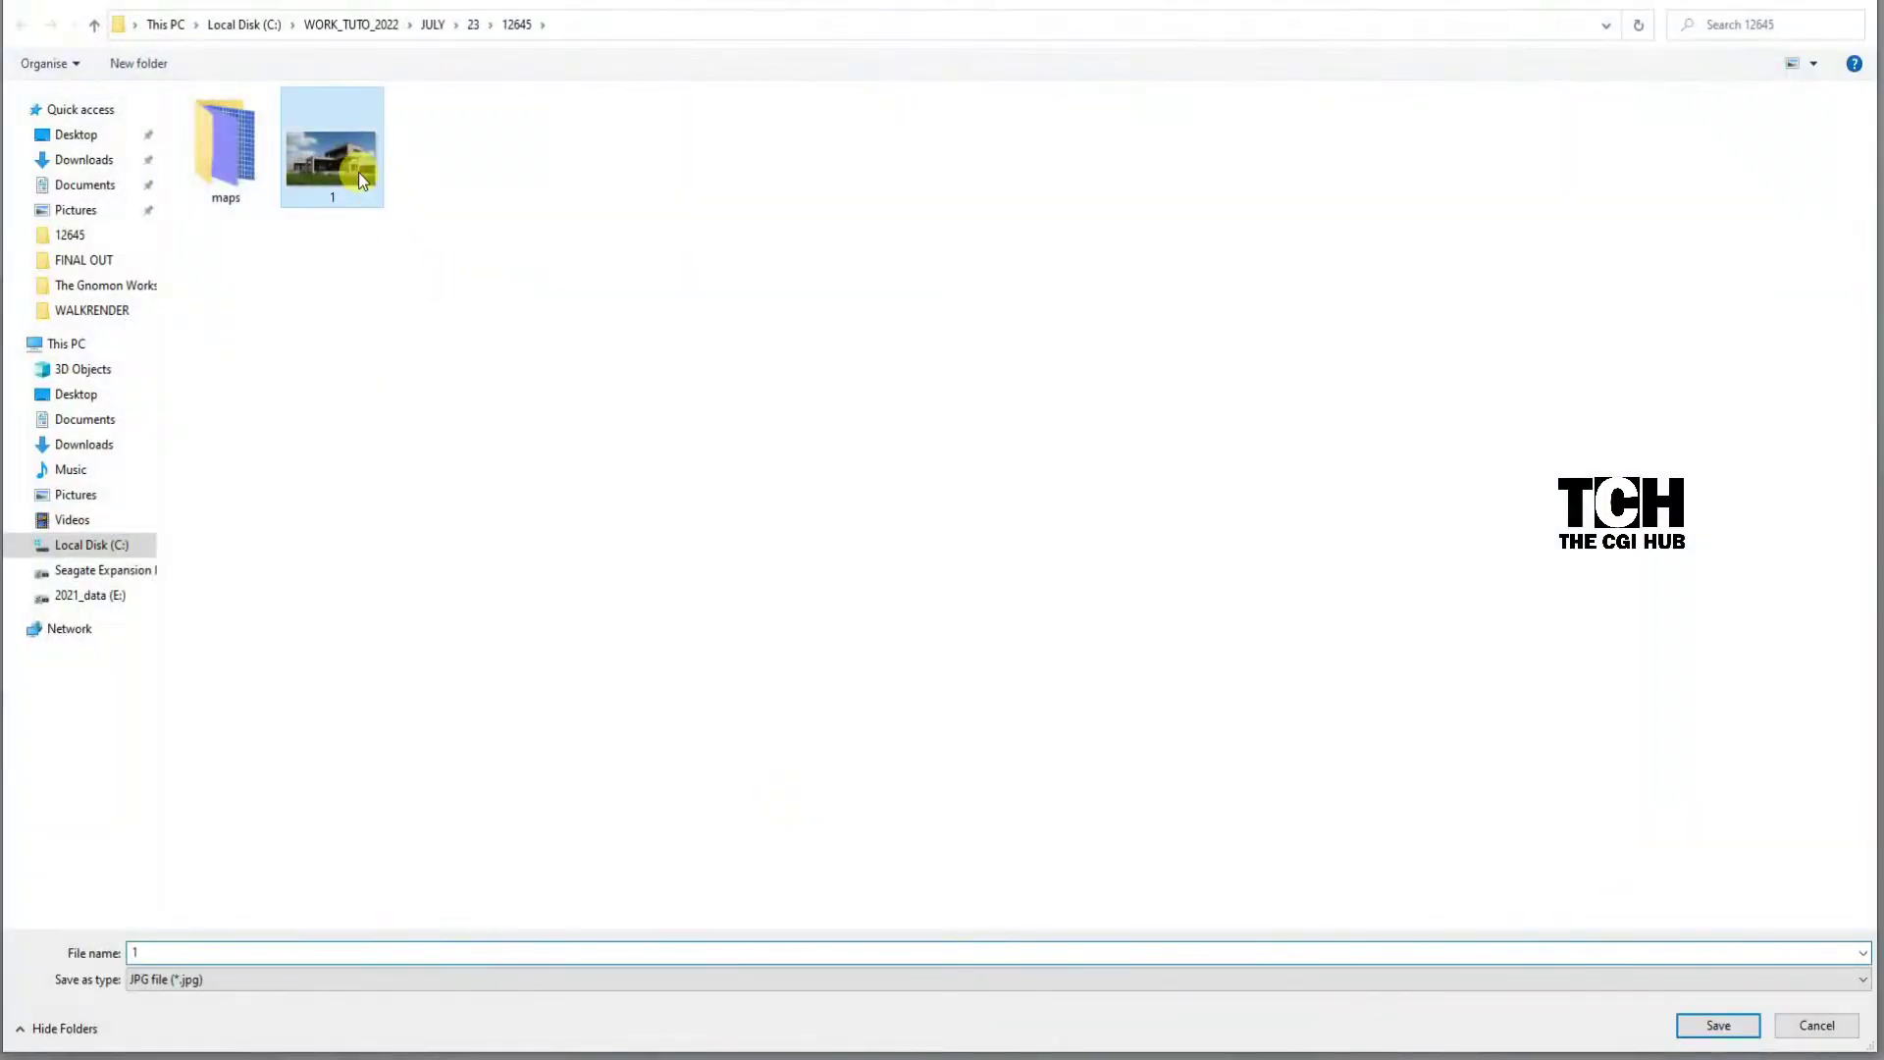
# Step: Overwrite file 1 with the re-rendered 1920x1080 JPG and dismiss the finished render
pyautogui.doubleClick(357, 172)
pyautogui.click(988, 616)
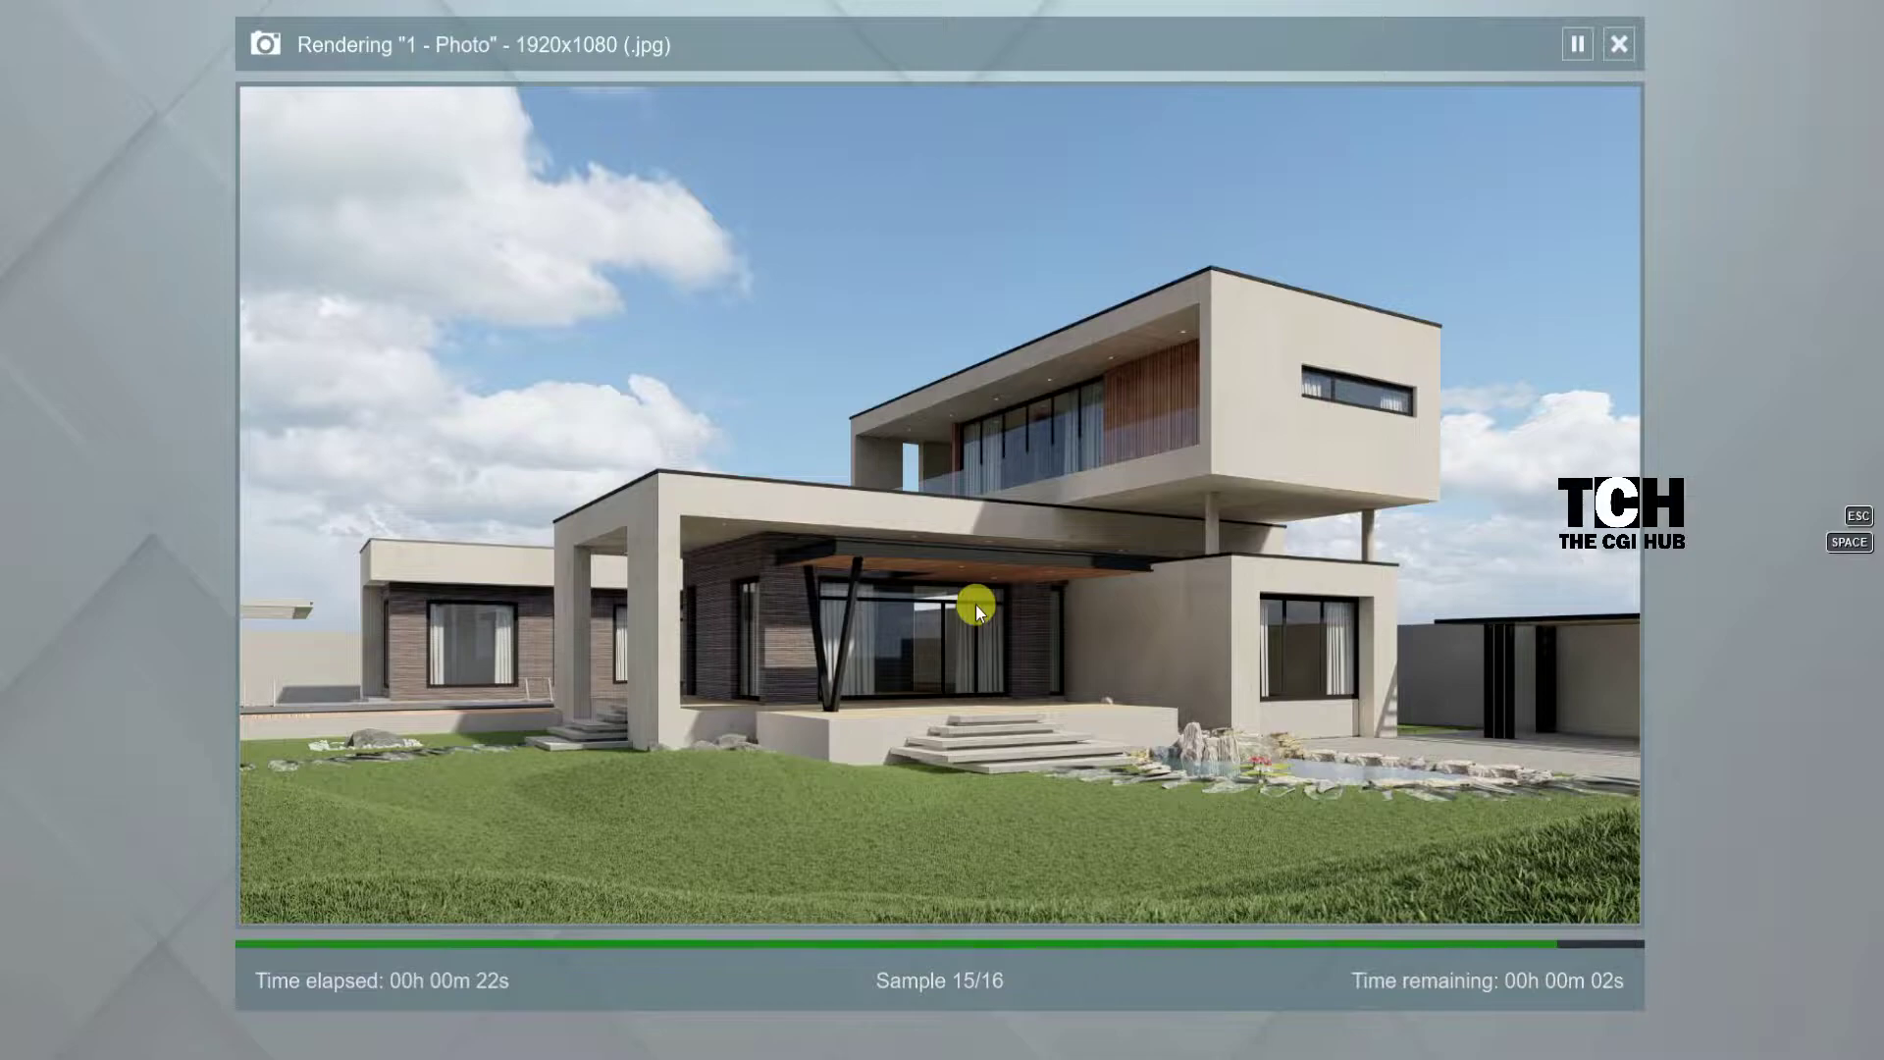
pyautogui.click(1551, 893)
# Step: Return to Build mode and browse the fine-detail Nature trees, previewing a Canadian Poplar
pyautogui.click(1756, 975)
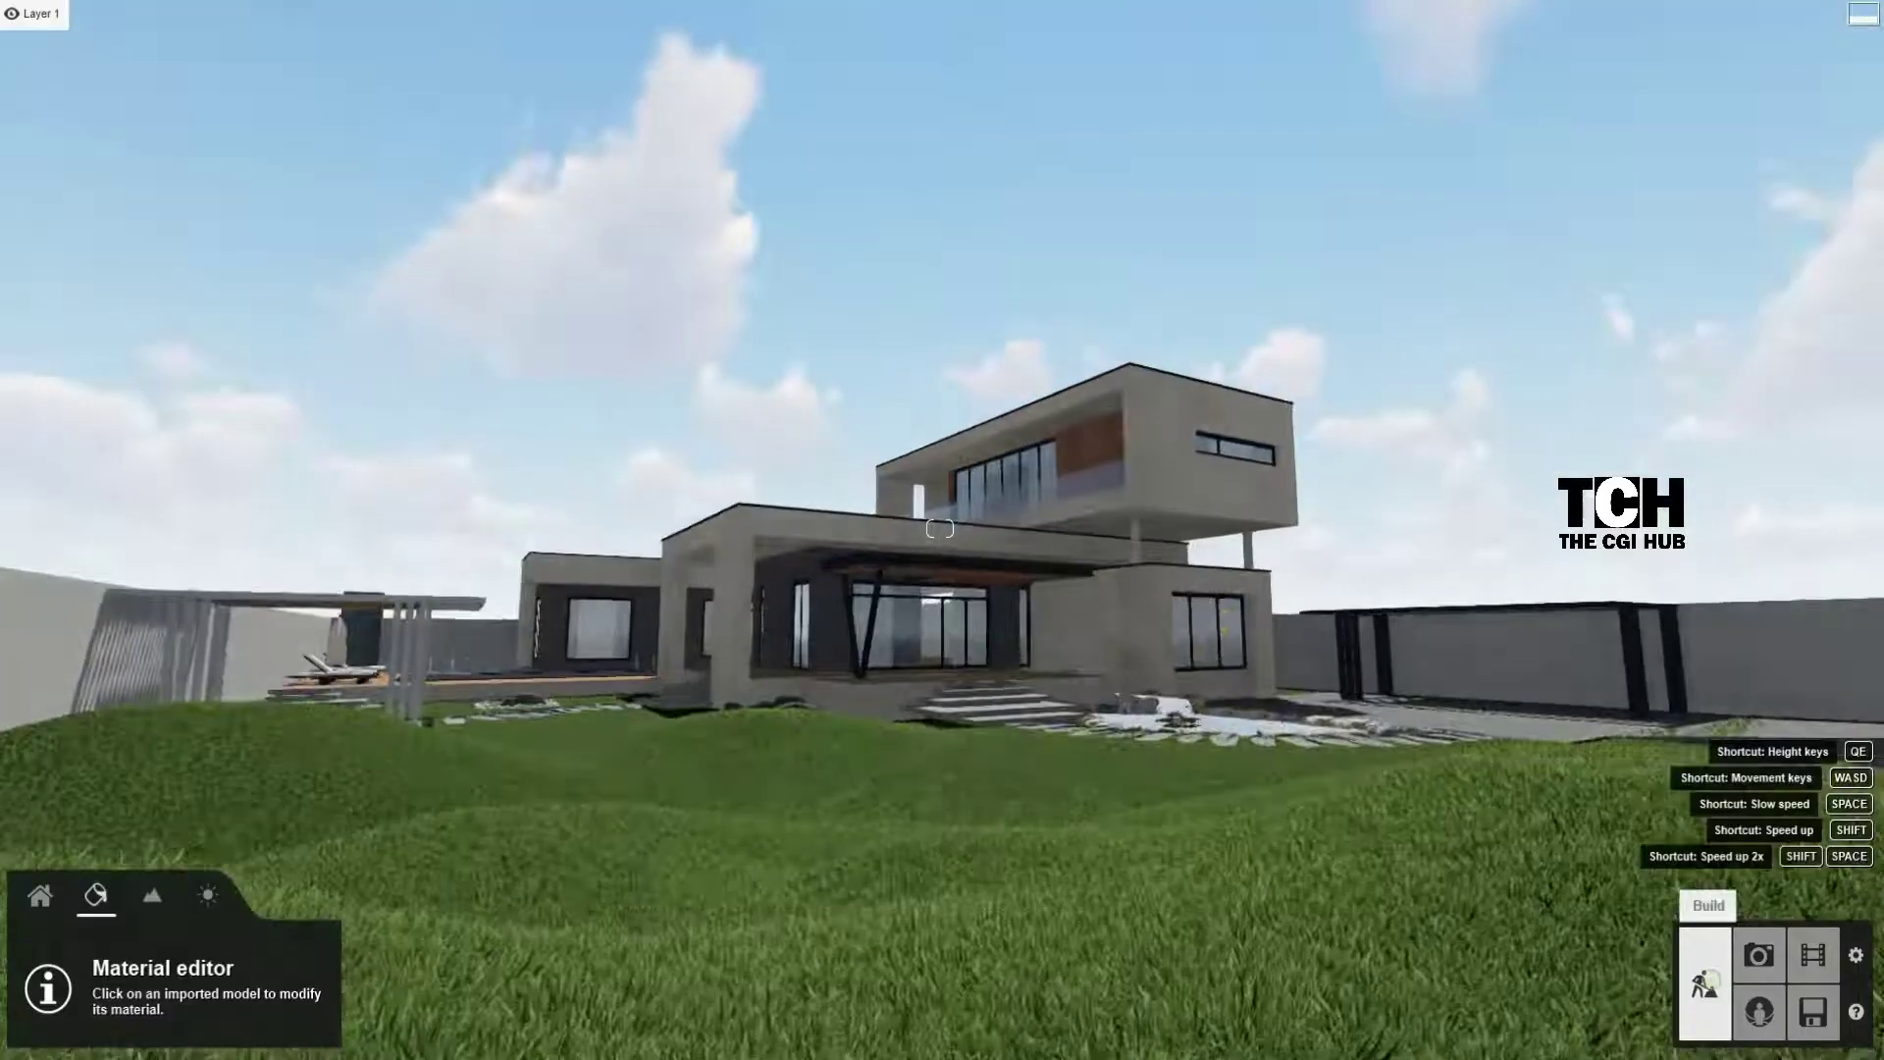
pyautogui.press('o')
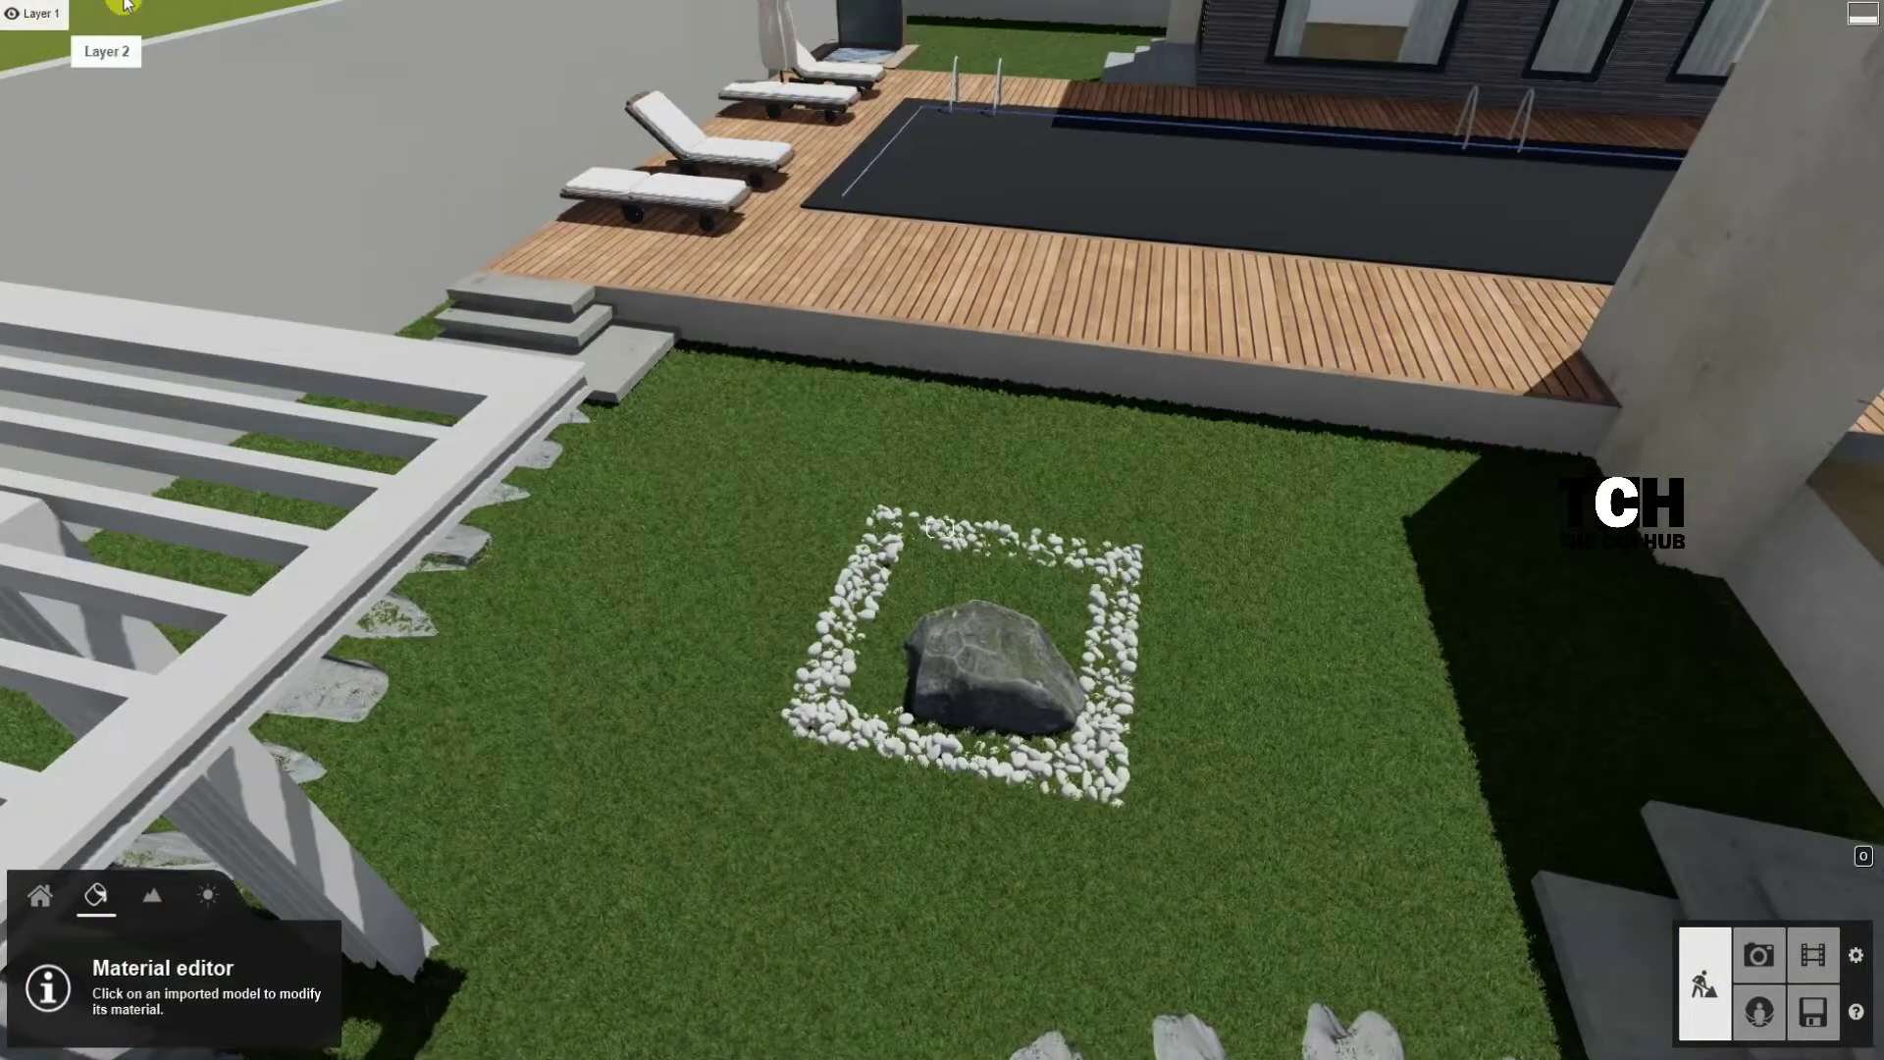
pyautogui.click(39, 895)
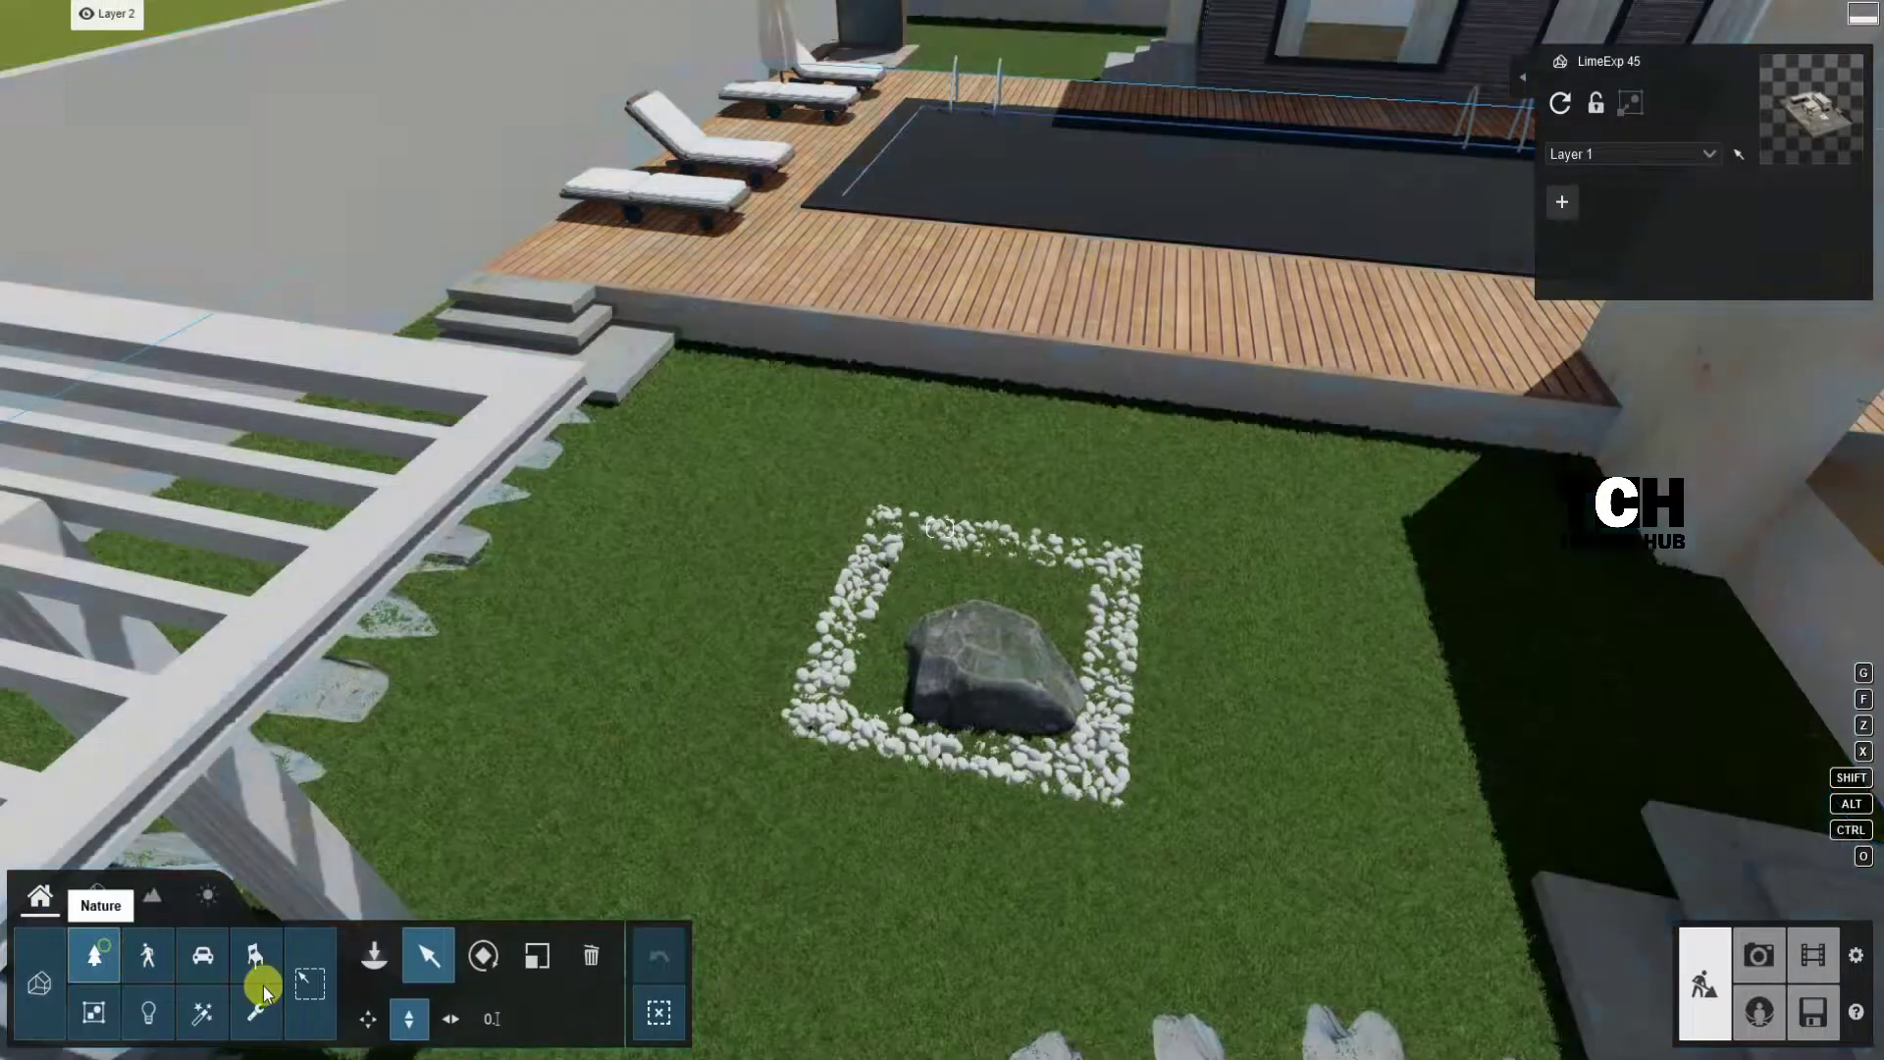
pyautogui.click(374, 955)
pyautogui.click(246, 142)
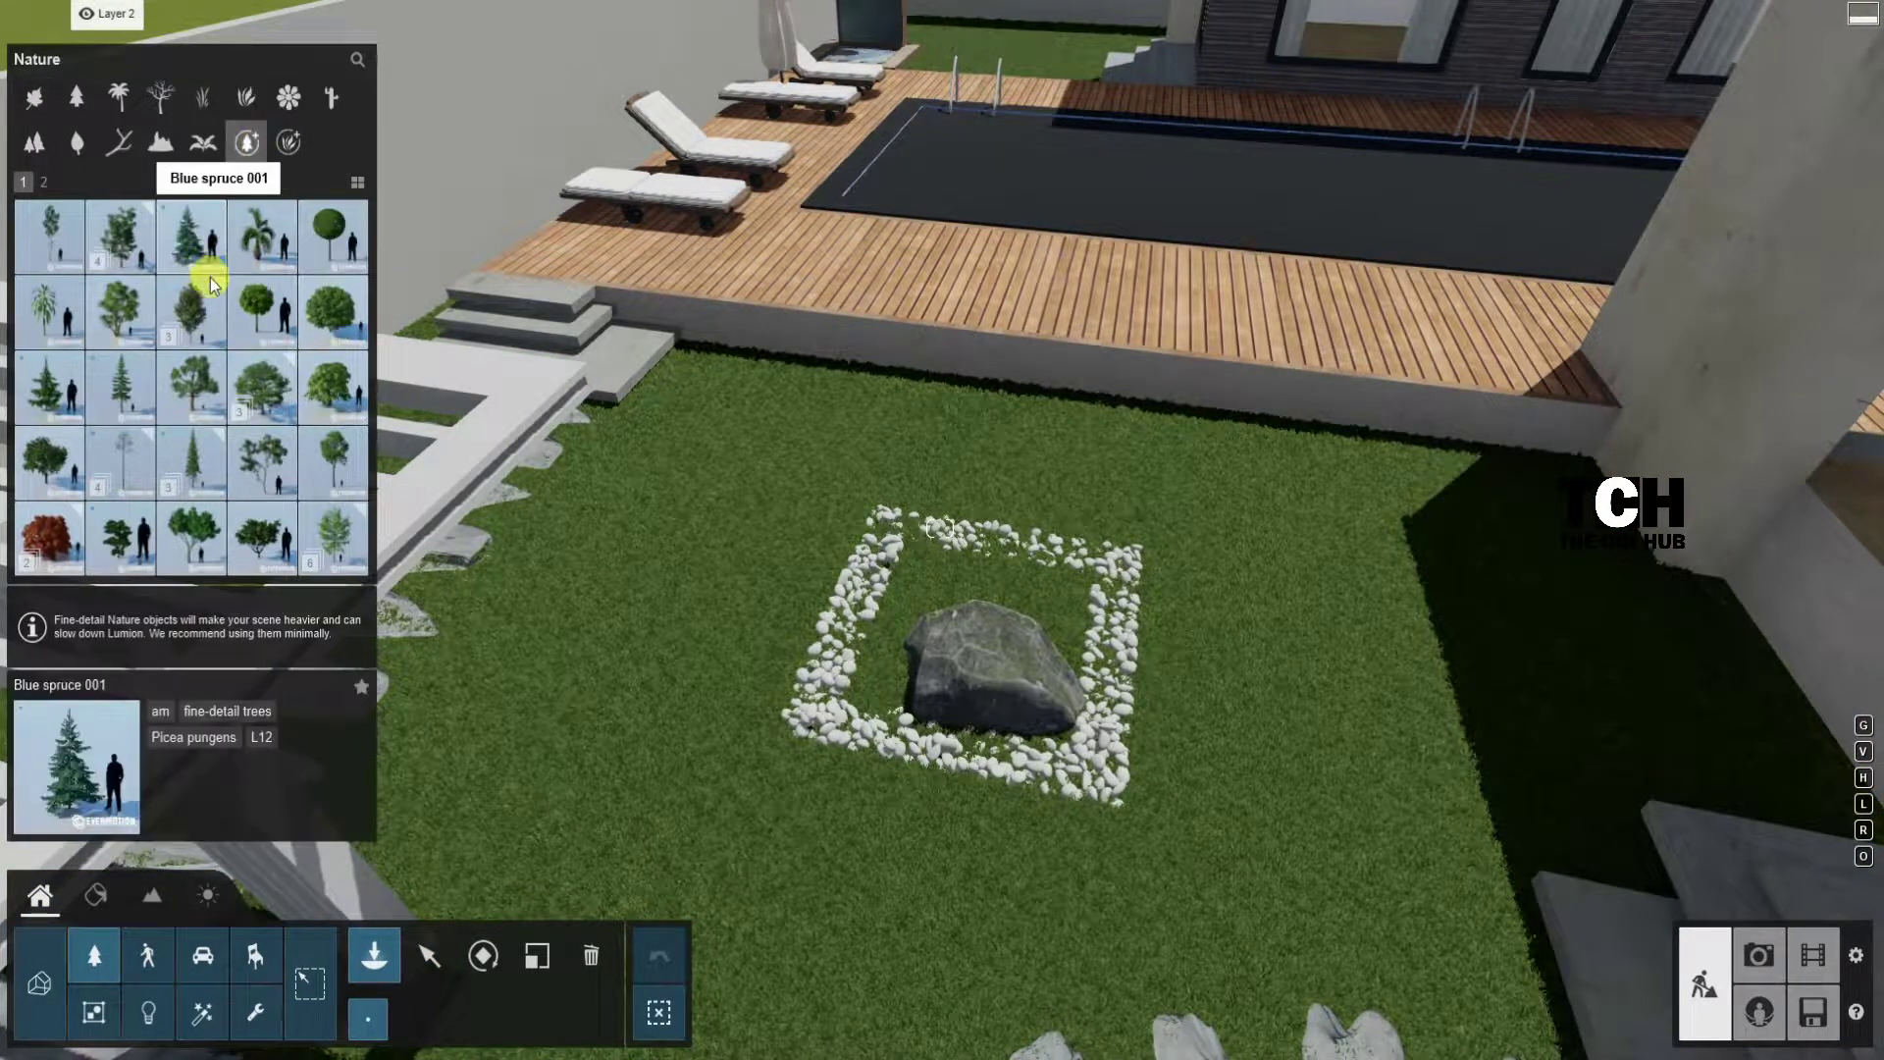
pyautogui.click(202, 308)
pyautogui.moveTo(986, 605); pyautogui.dragTo(1128, 608, button='right')
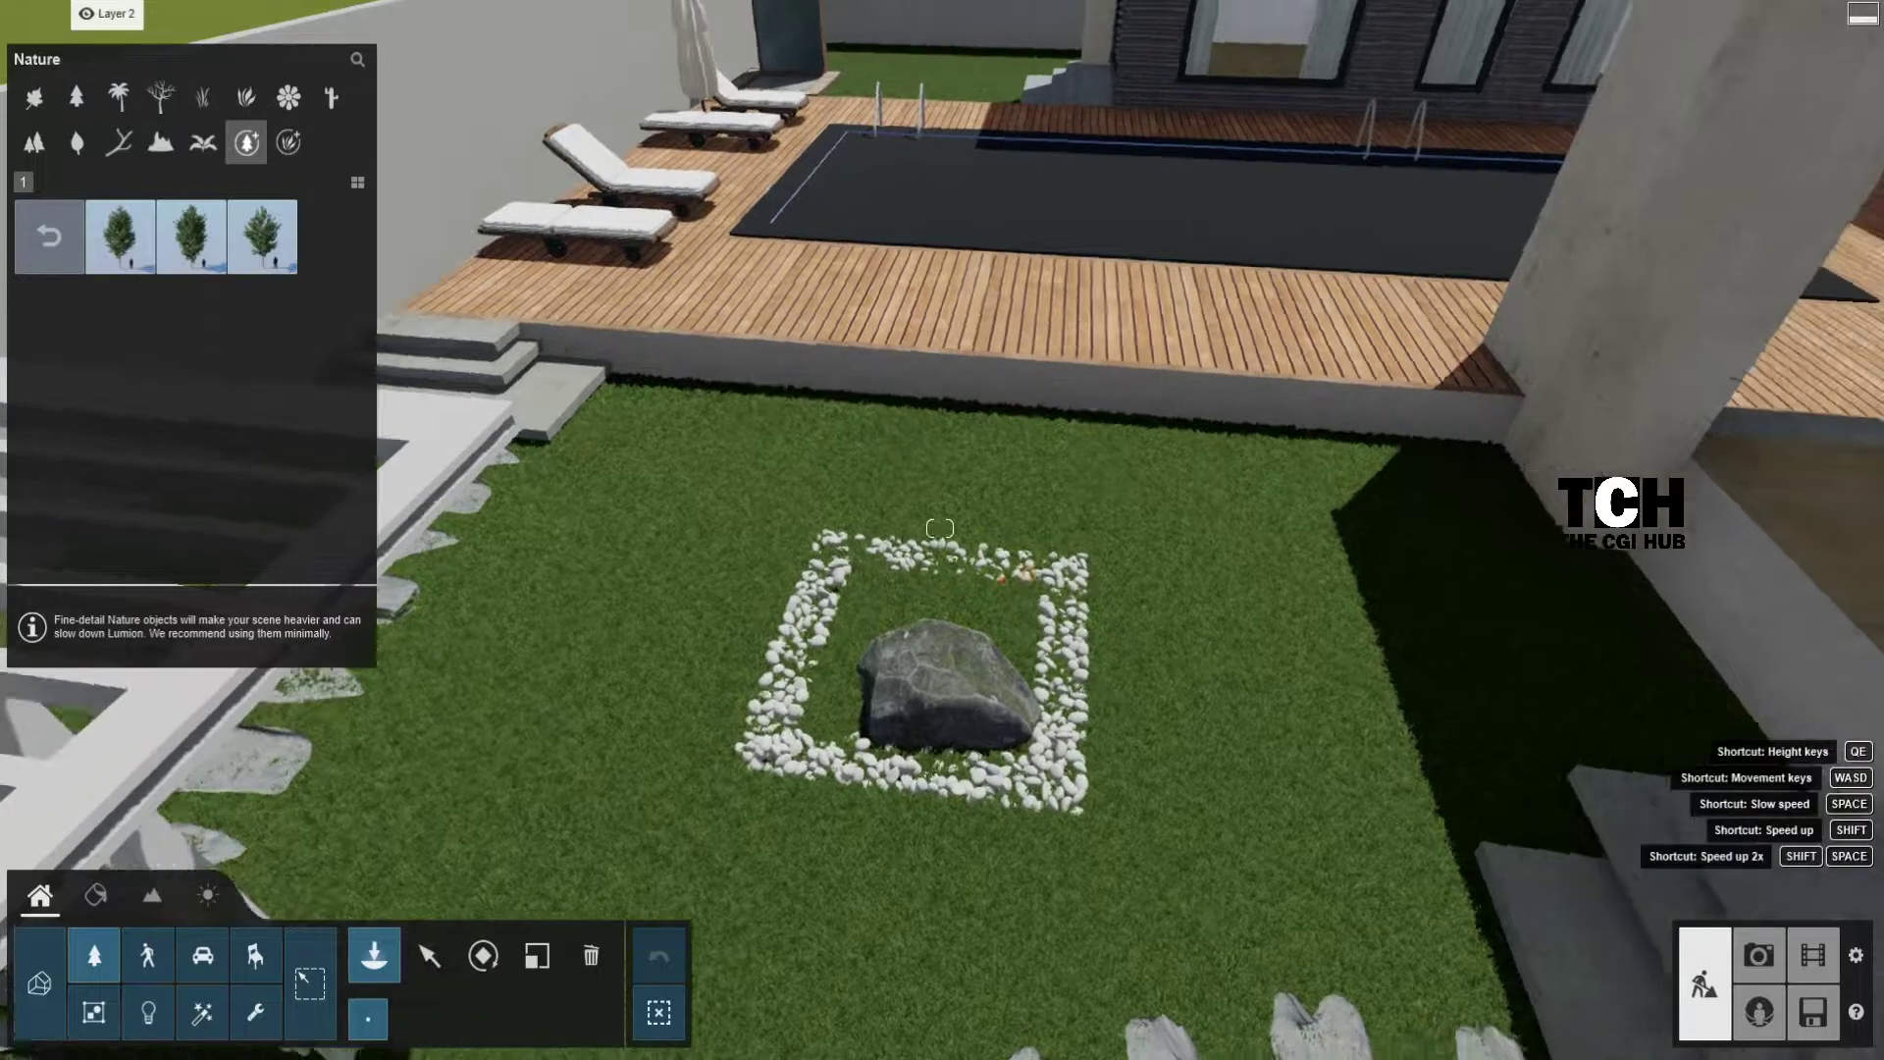
pyautogui.click(261, 240)
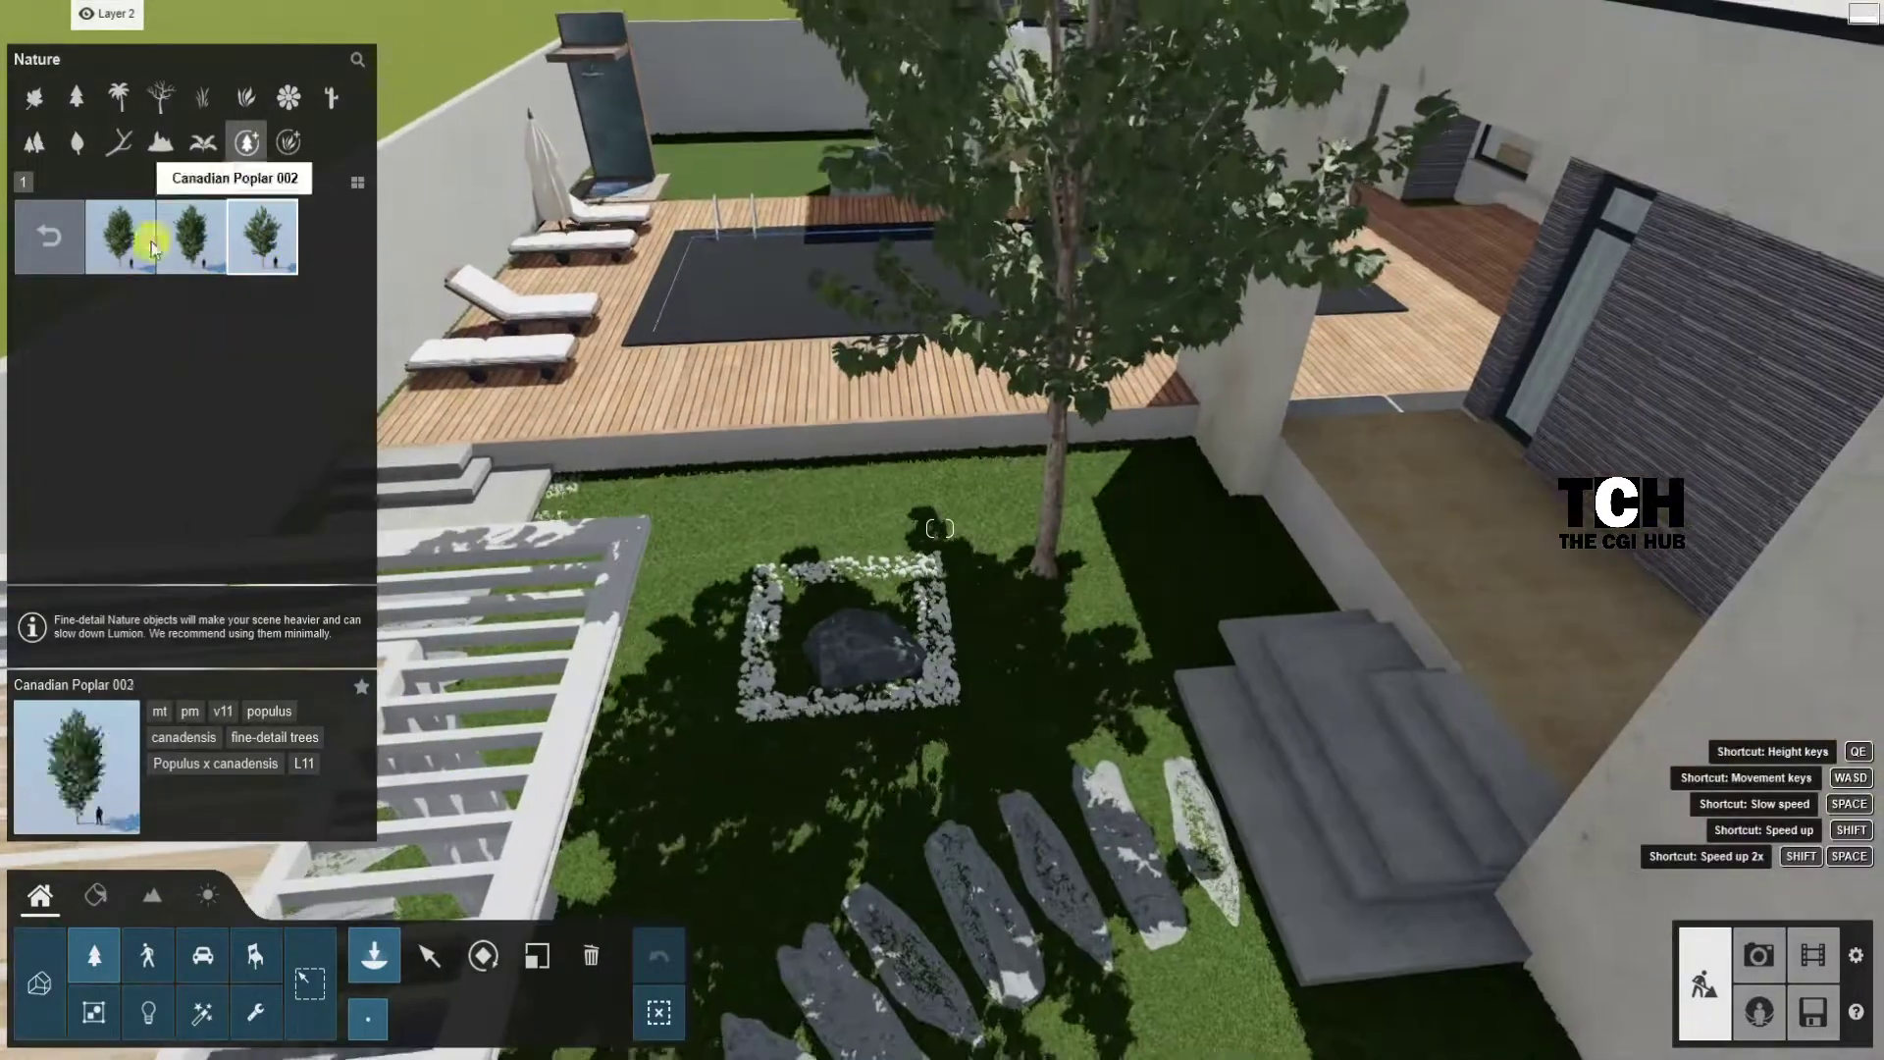
pyautogui.click(49, 235)
# Step: Plant two Broad Leaved Palm Lily 001 palms in the white-pebble stone bed
pyautogui.click(49, 312)
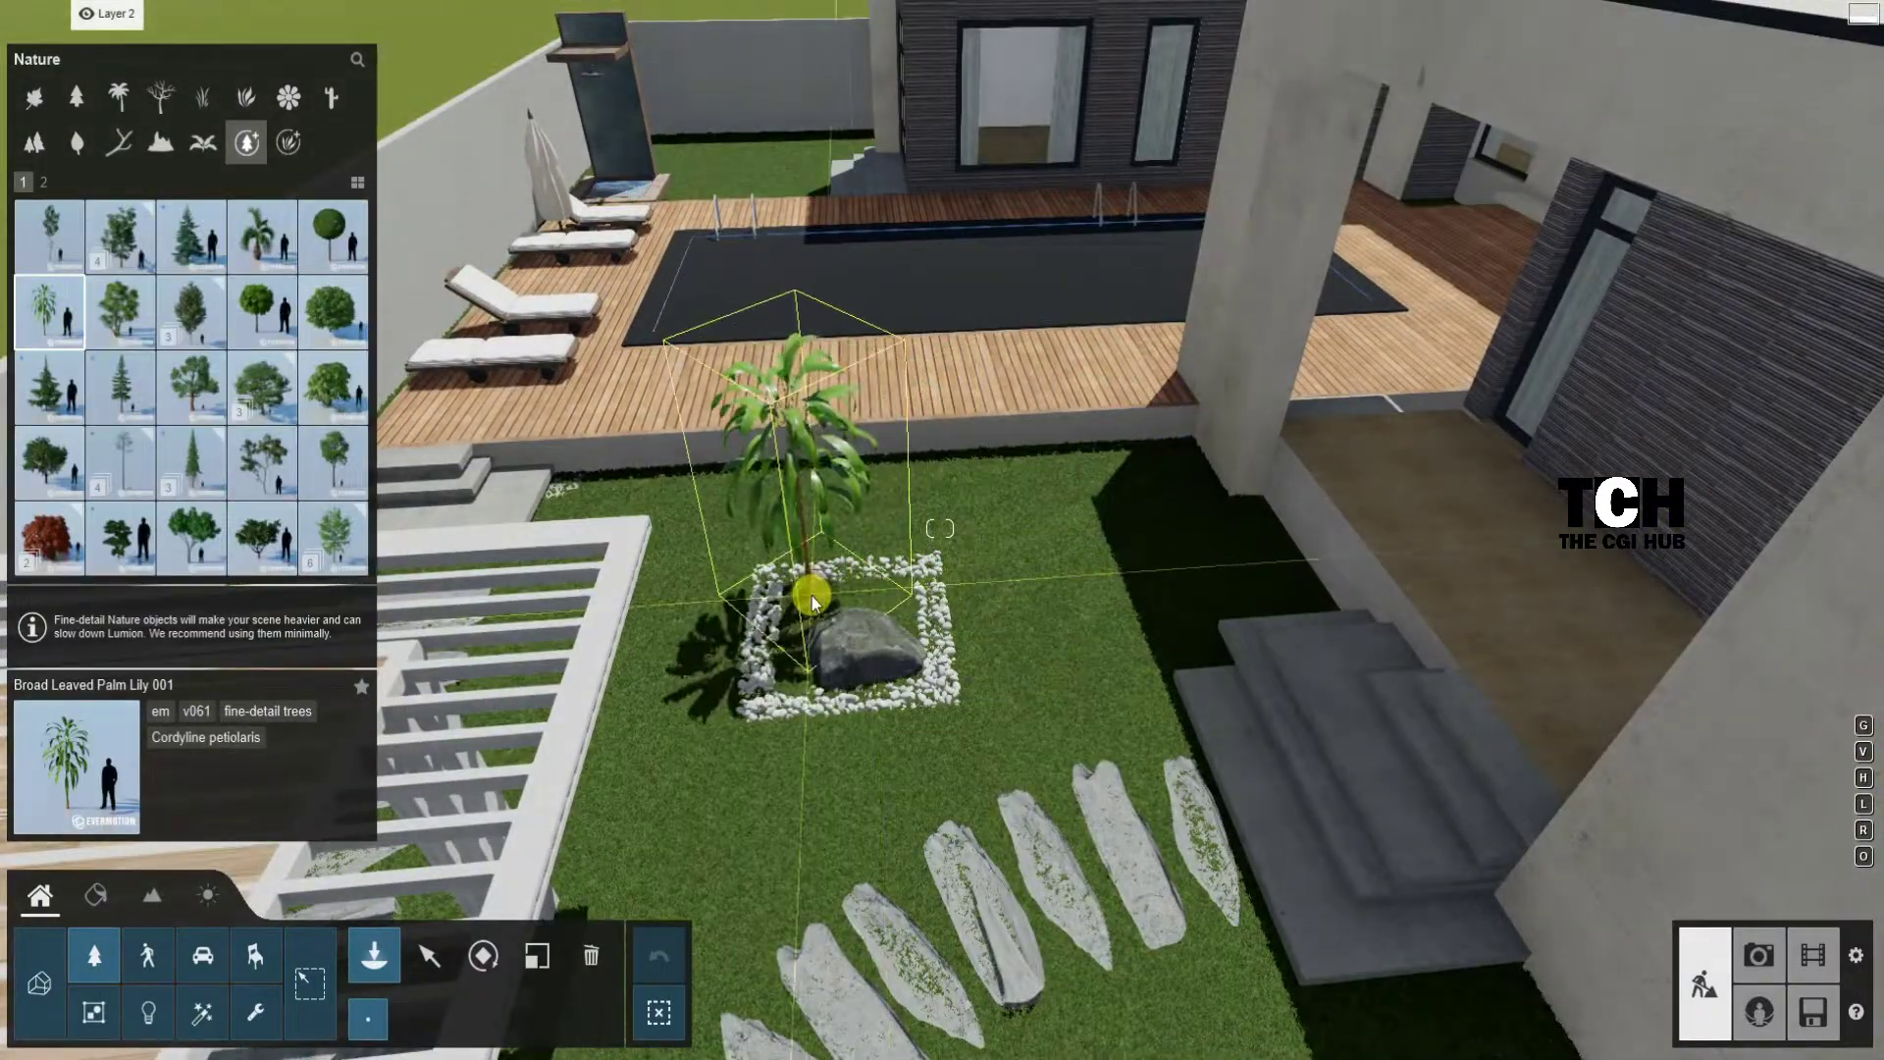
pyautogui.click(812, 600)
pyautogui.click(903, 591)
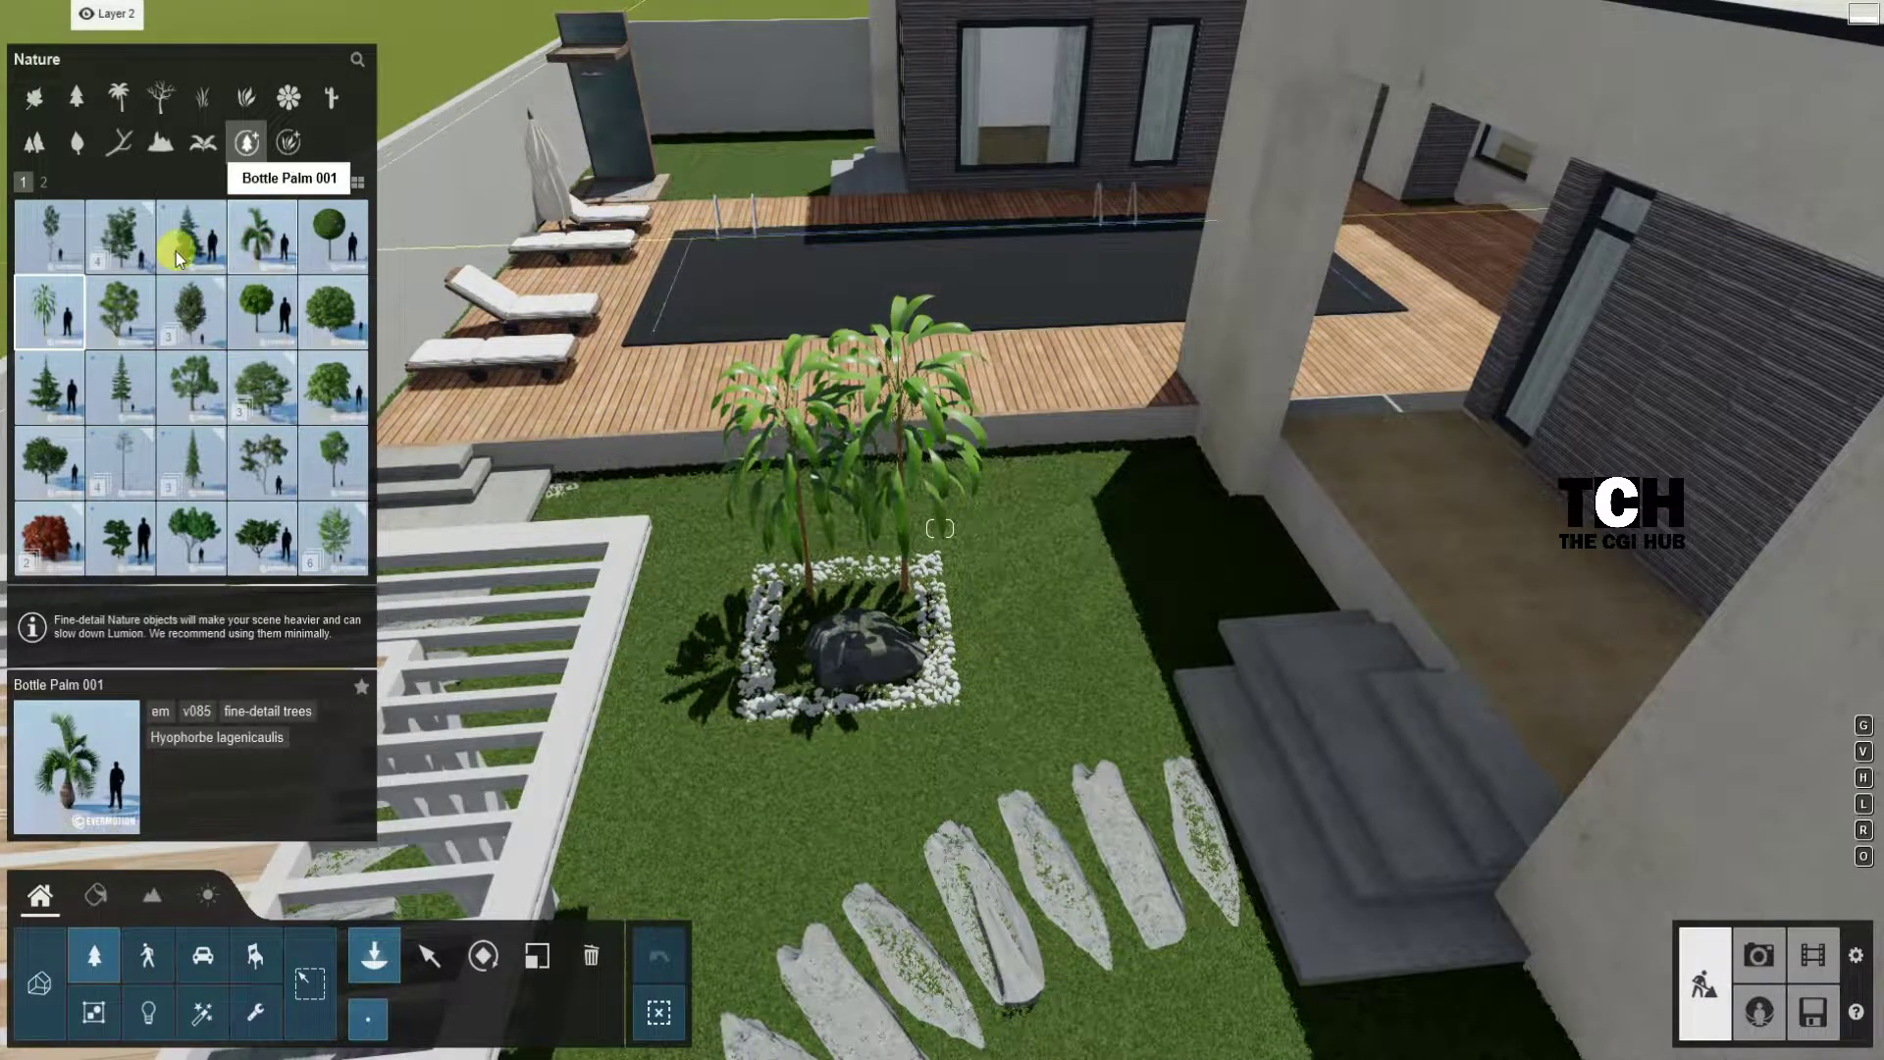
pyautogui.moveTo(580, 558); pyautogui.dragTo(687, 550, button='right')
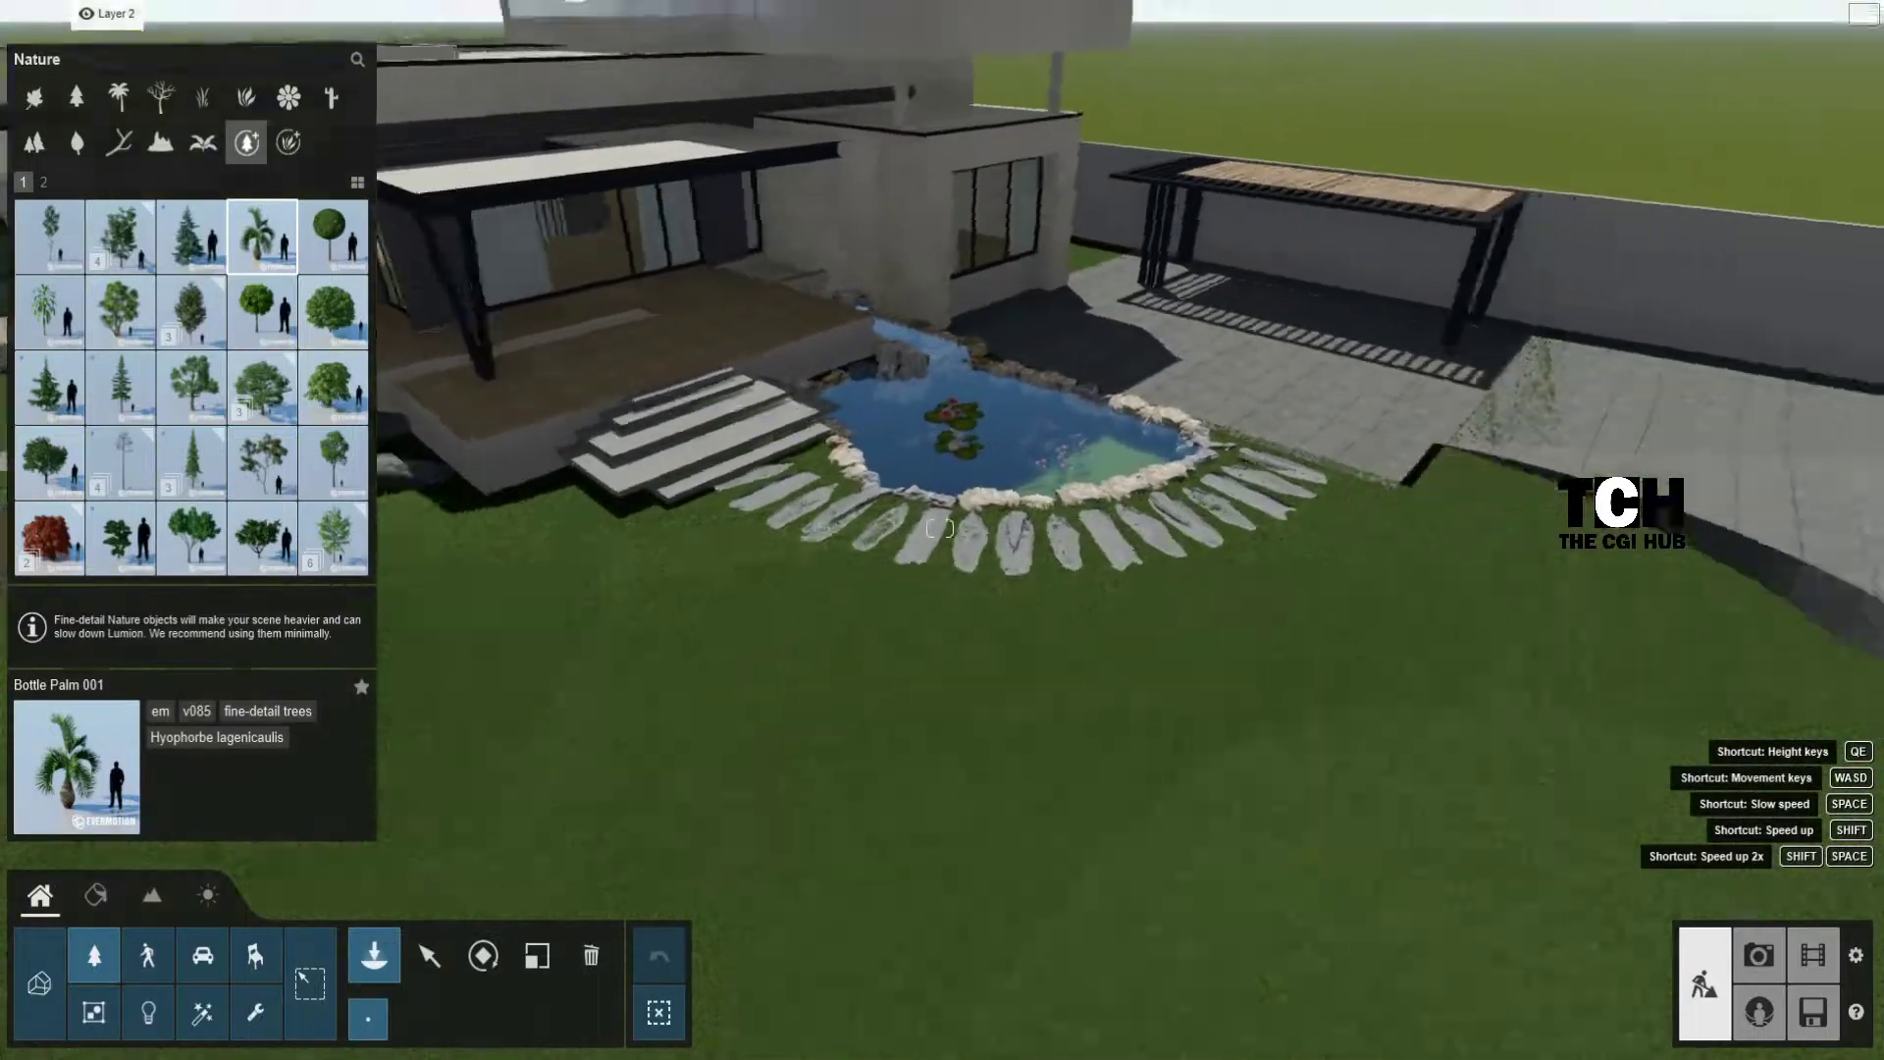
pyautogui.moveTo(939, 528); pyautogui.dragTo(1178, 528, button='right')
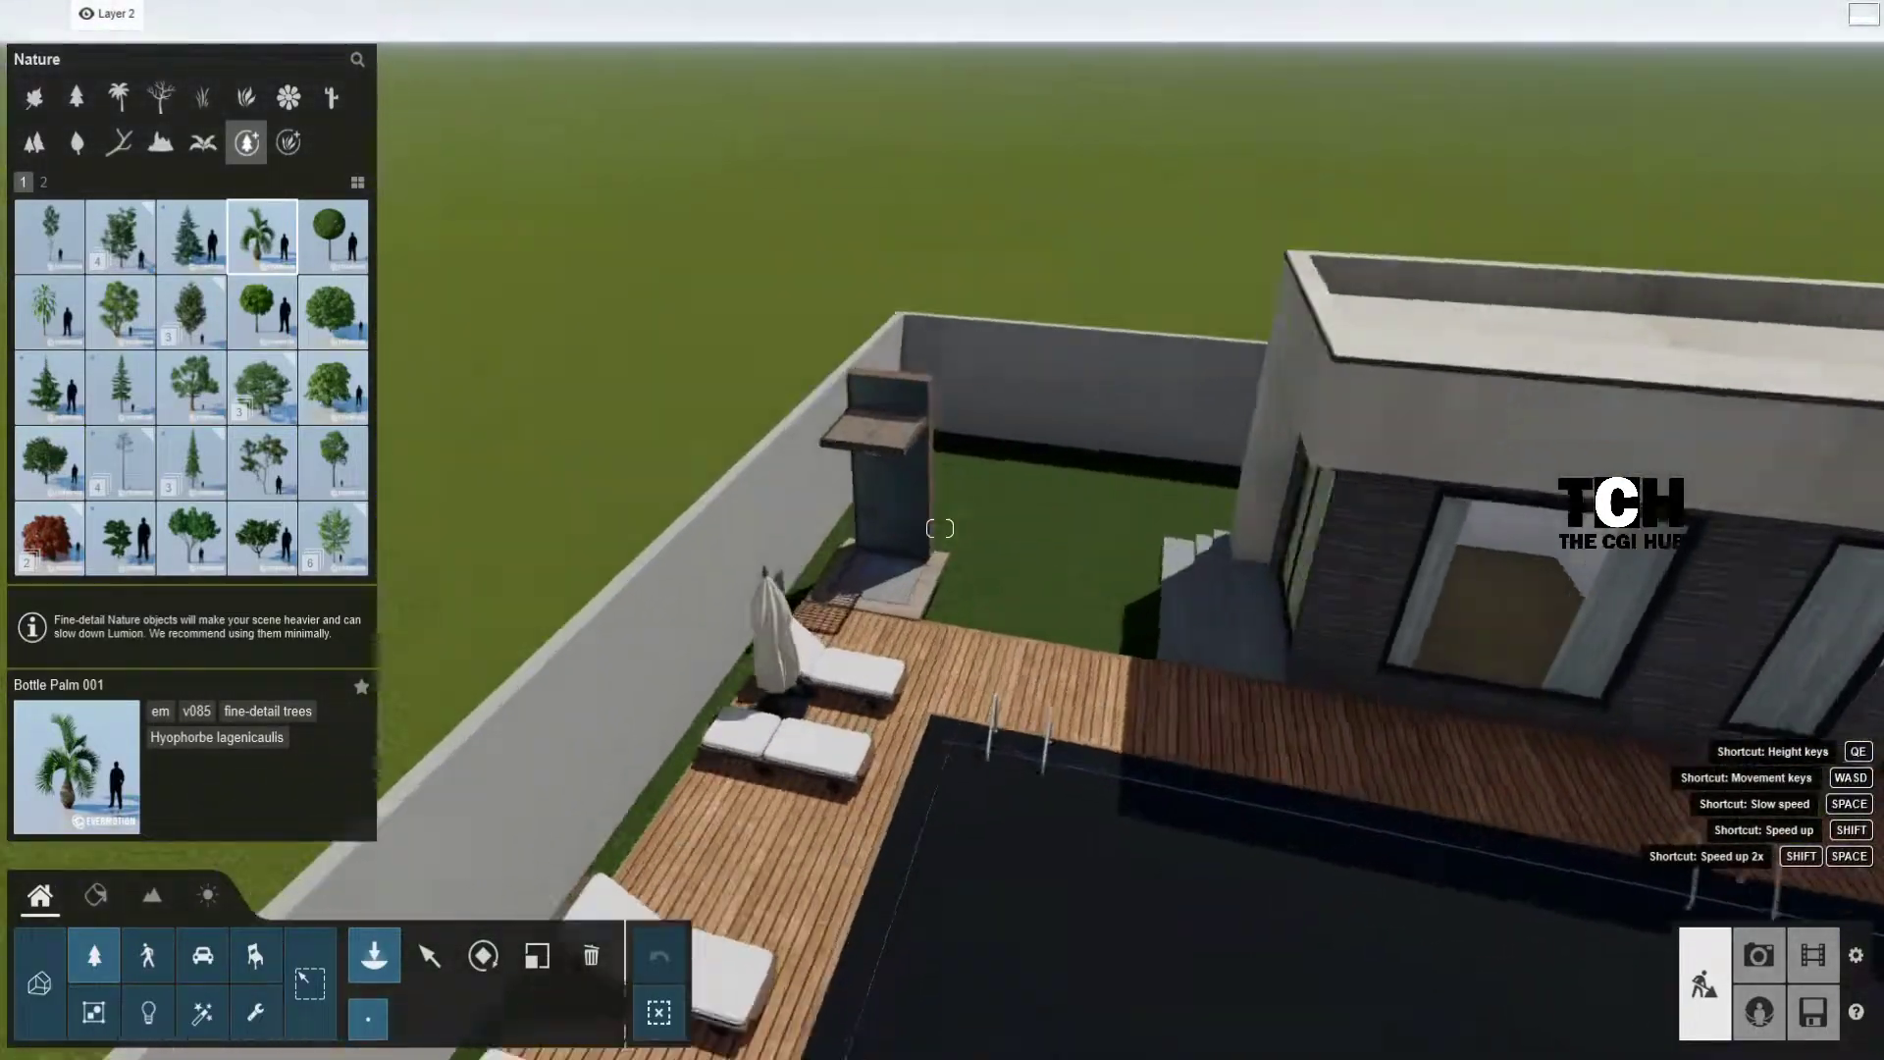
pyautogui.moveTo(939, 528); pyautogui.dragTo(1079, 550, button='right')
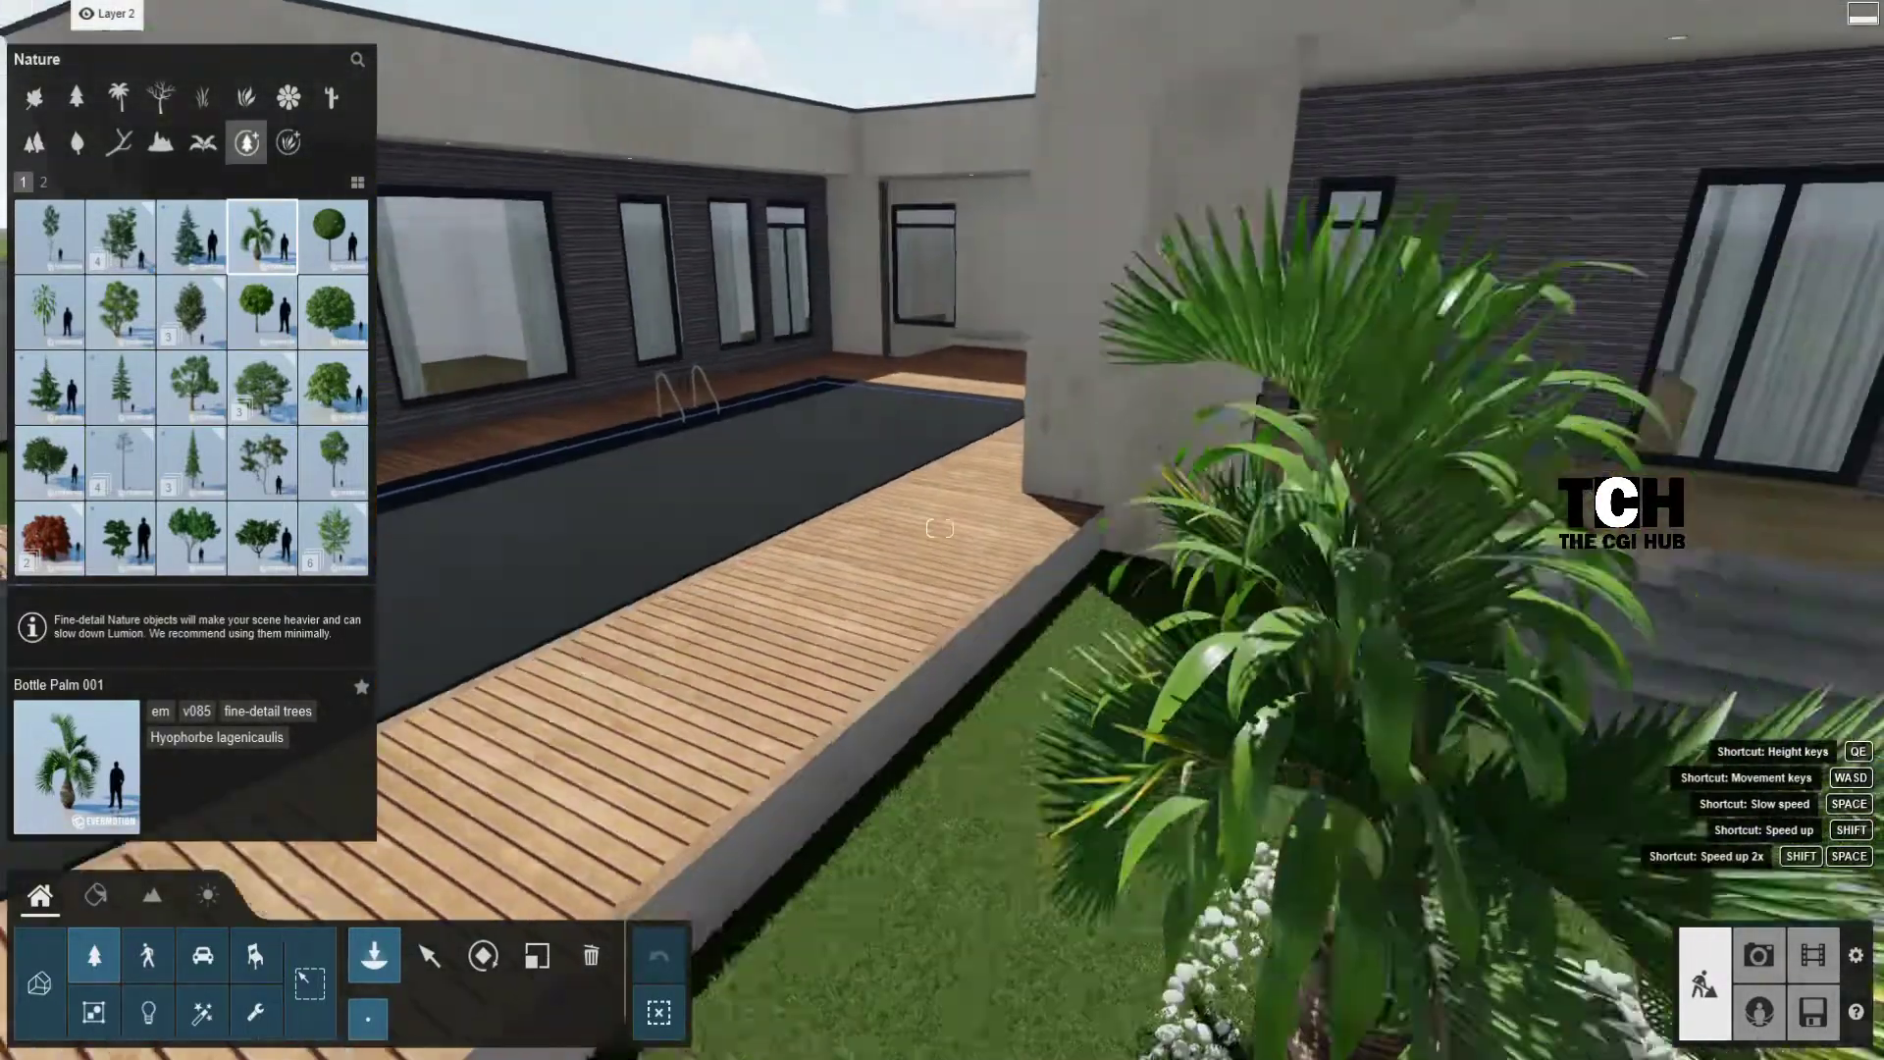
pyautogui.moveTo(939, 528); pyautogui.dragTo(883, 550, button='right')
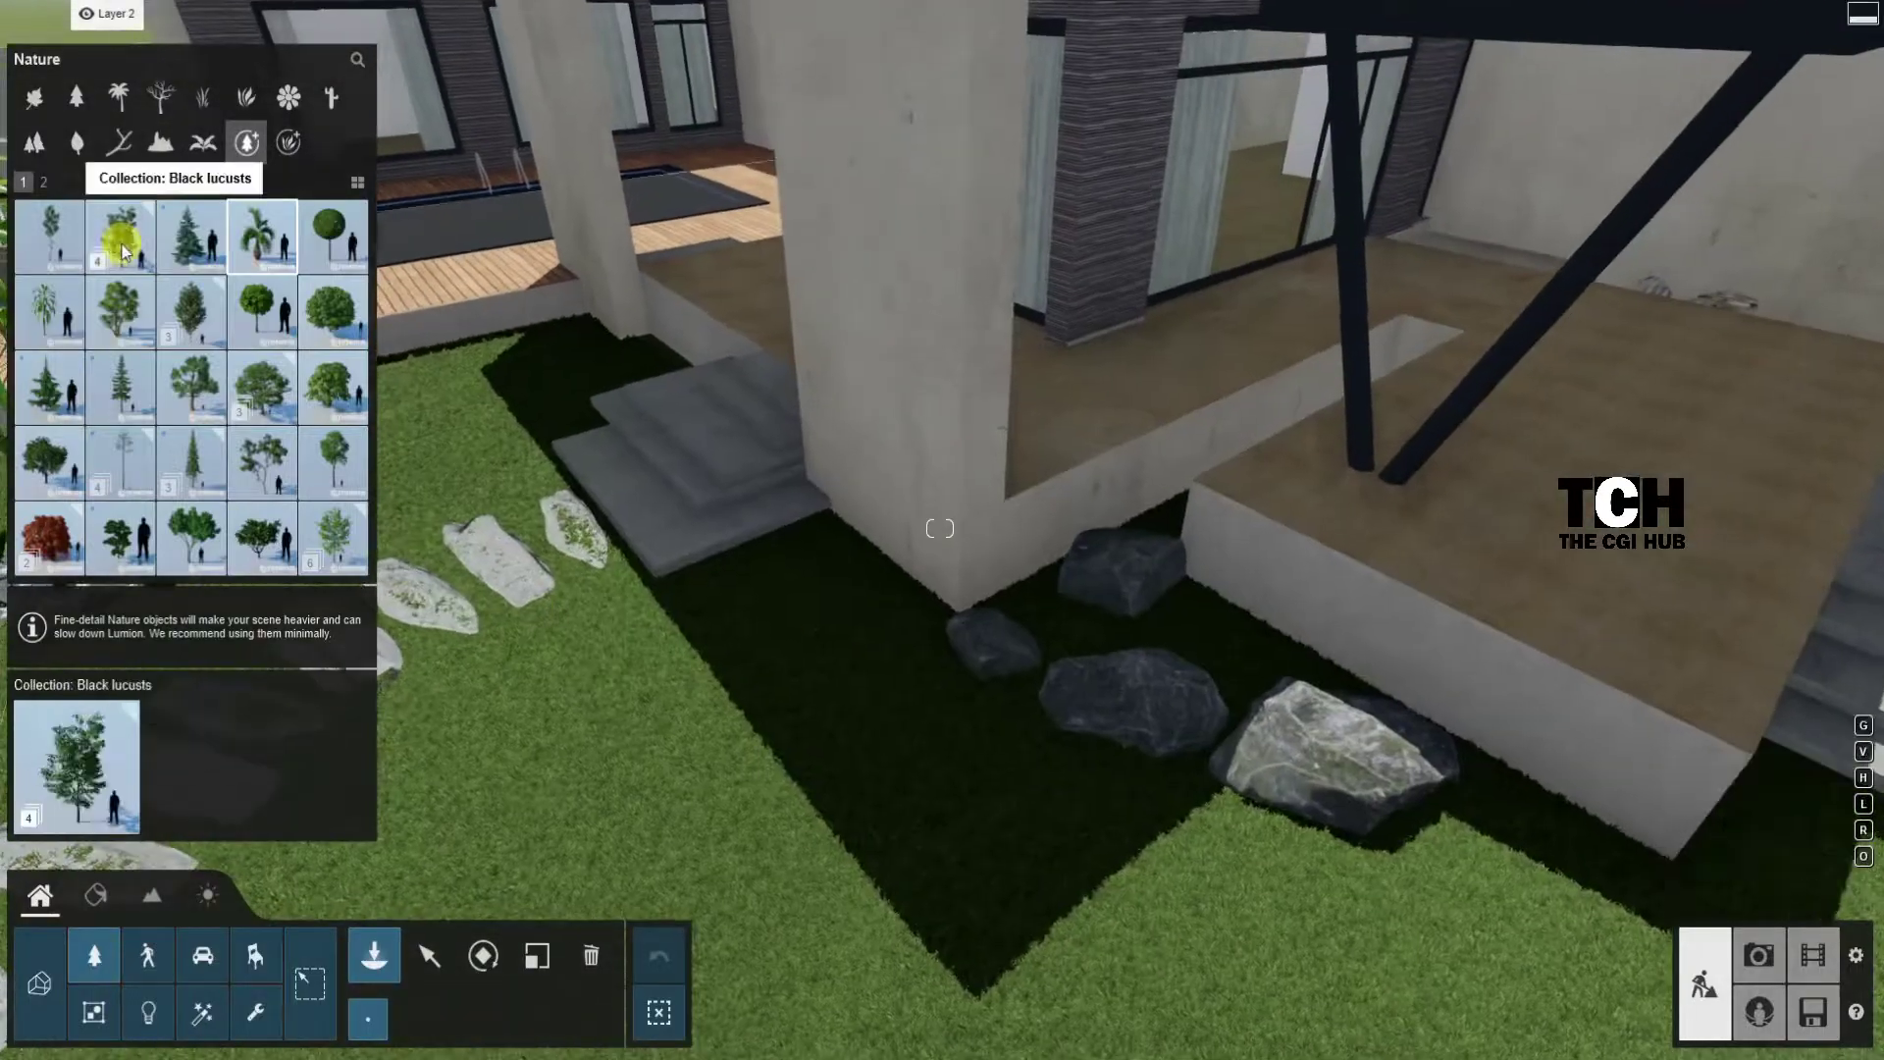
# Step: Browse the Trees collection, selecting Tree 015, and bring the view near the pool garden
pyautogui.click(43, 183)
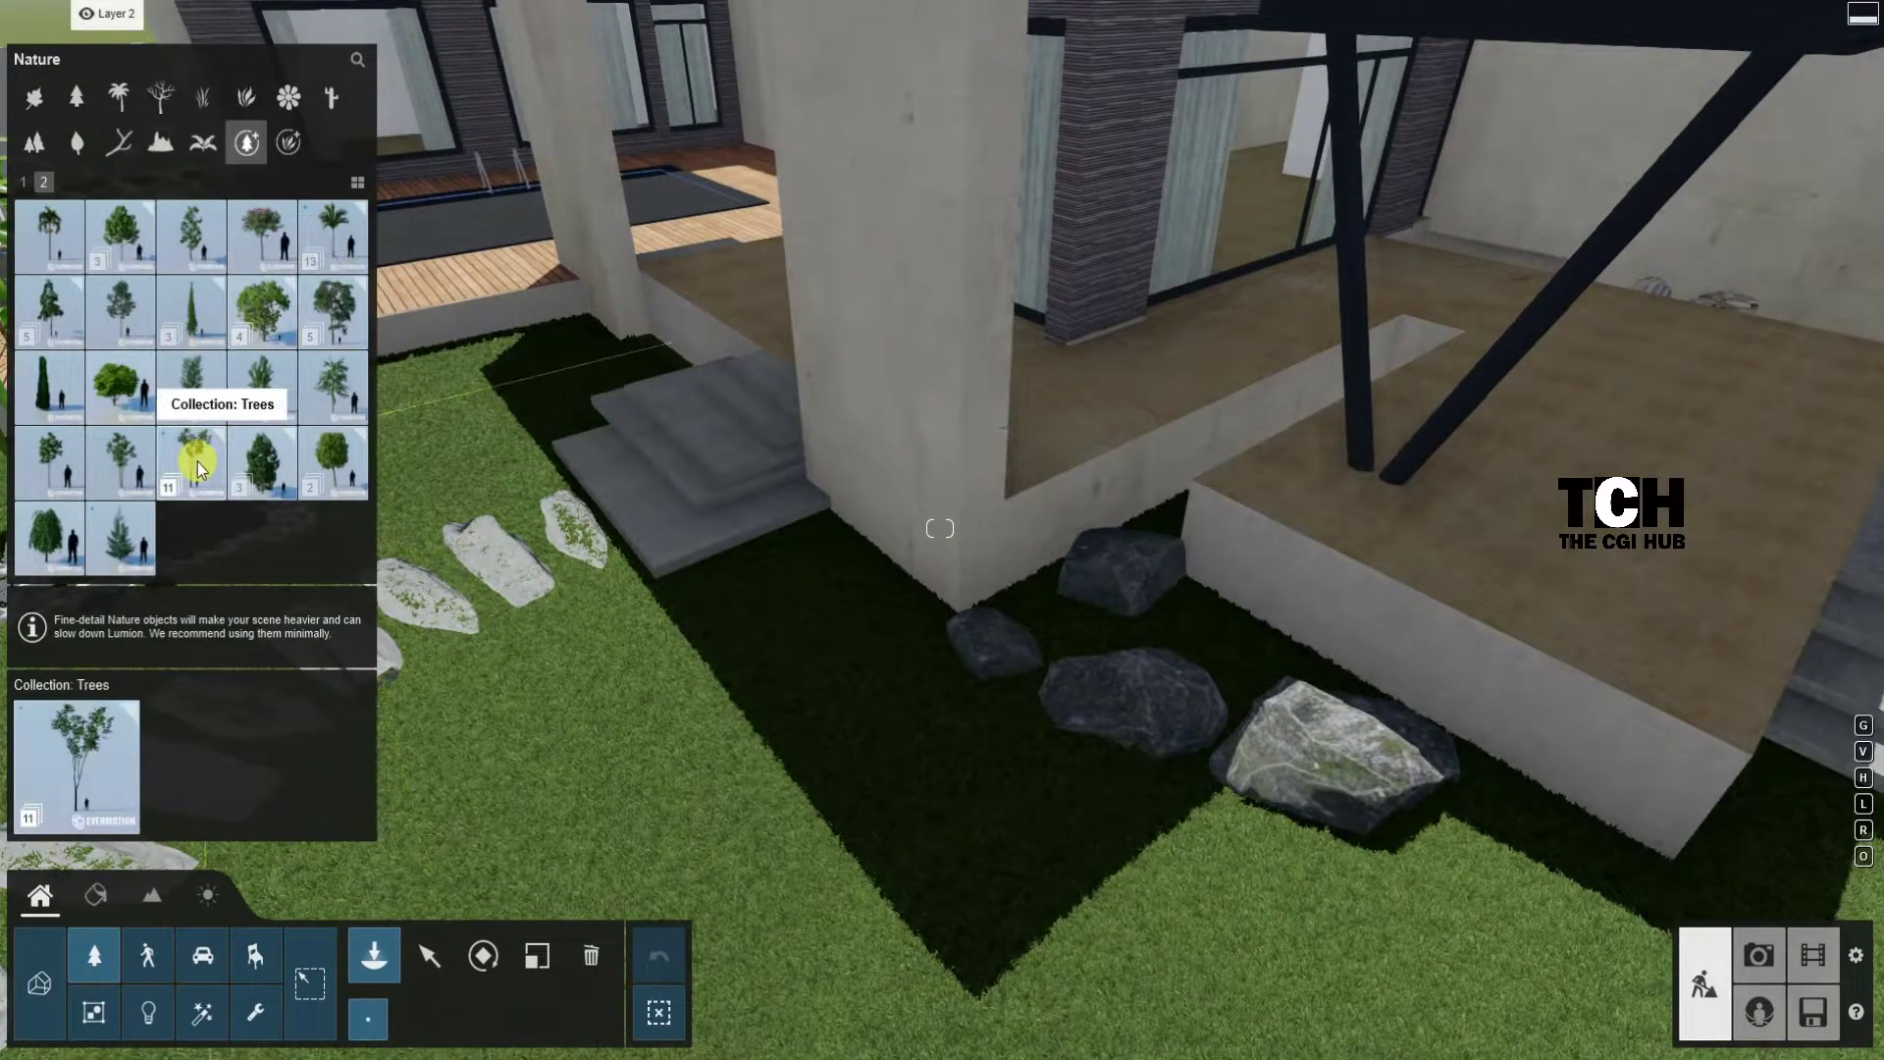
pyautogui.click(245, 447)
pyautogui.press('a')
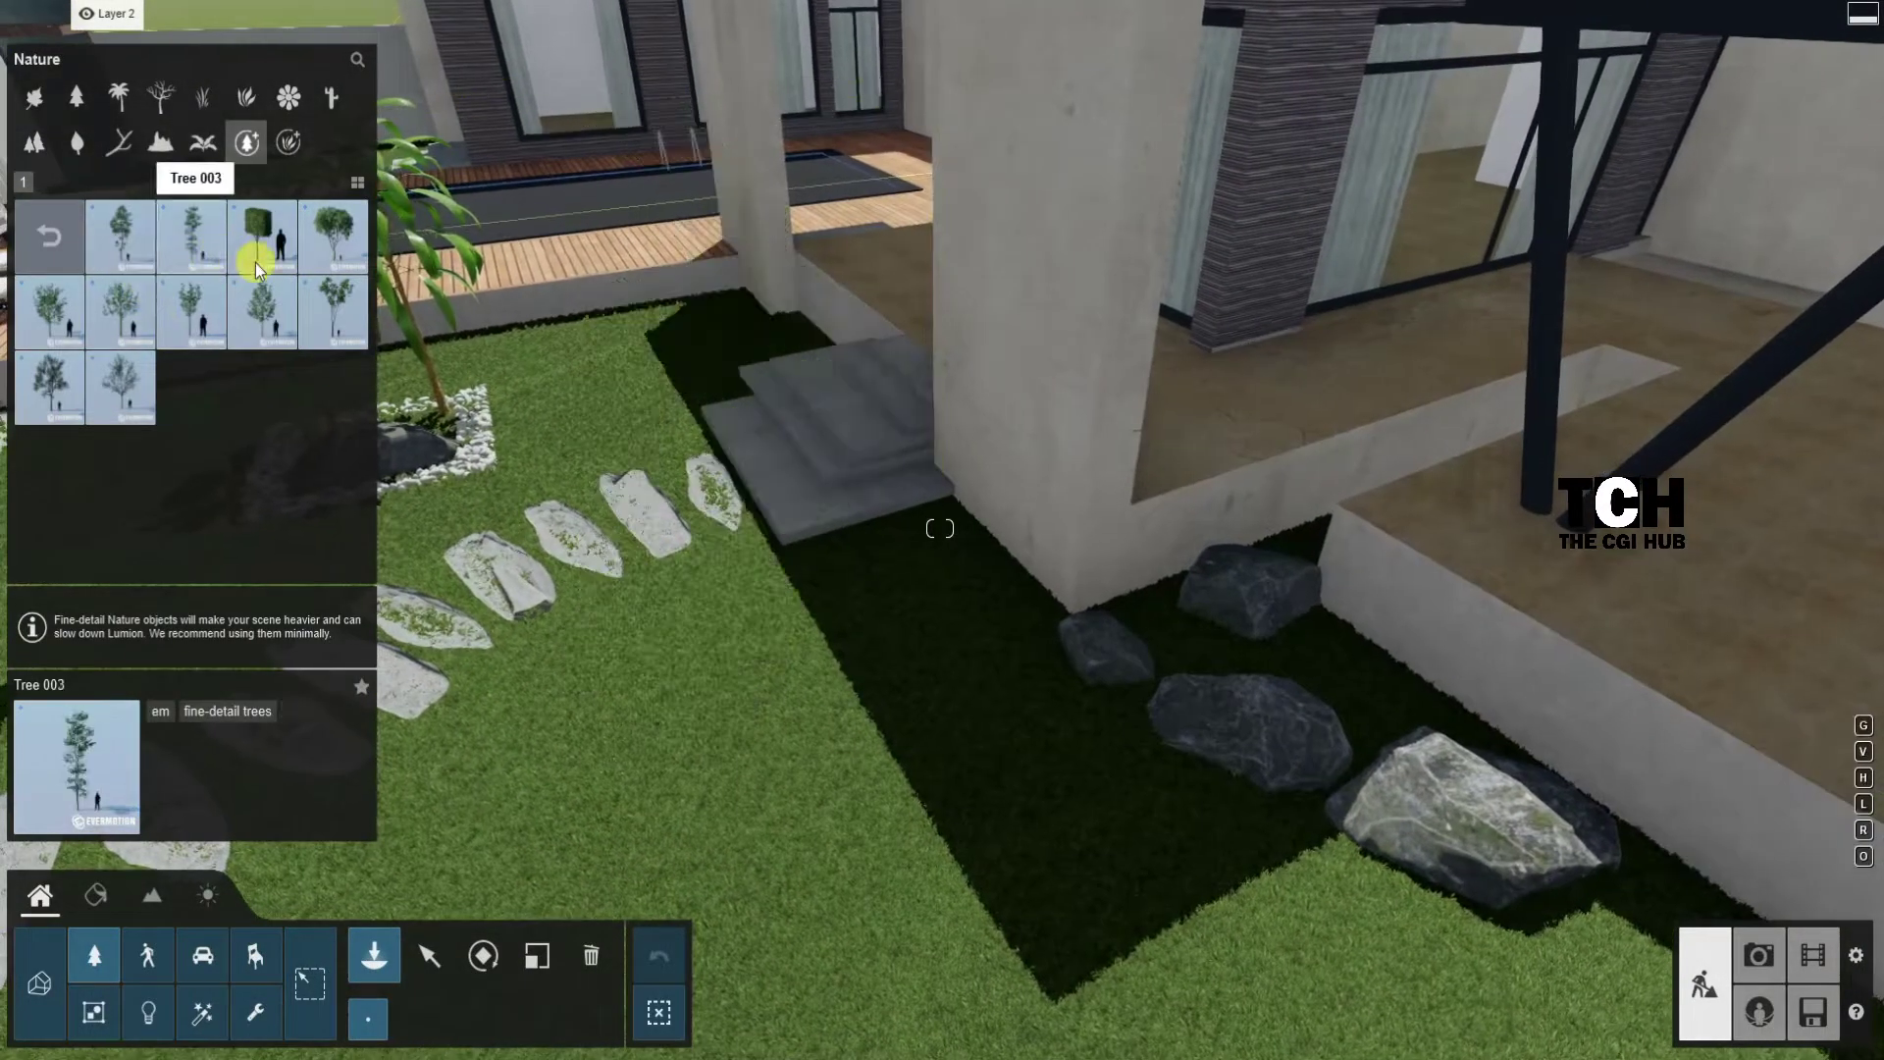
pyautogui.click(334, 312)
pyautogui.moveTo(670, 650); pyautogui.dragTo(608, 687, button='right')
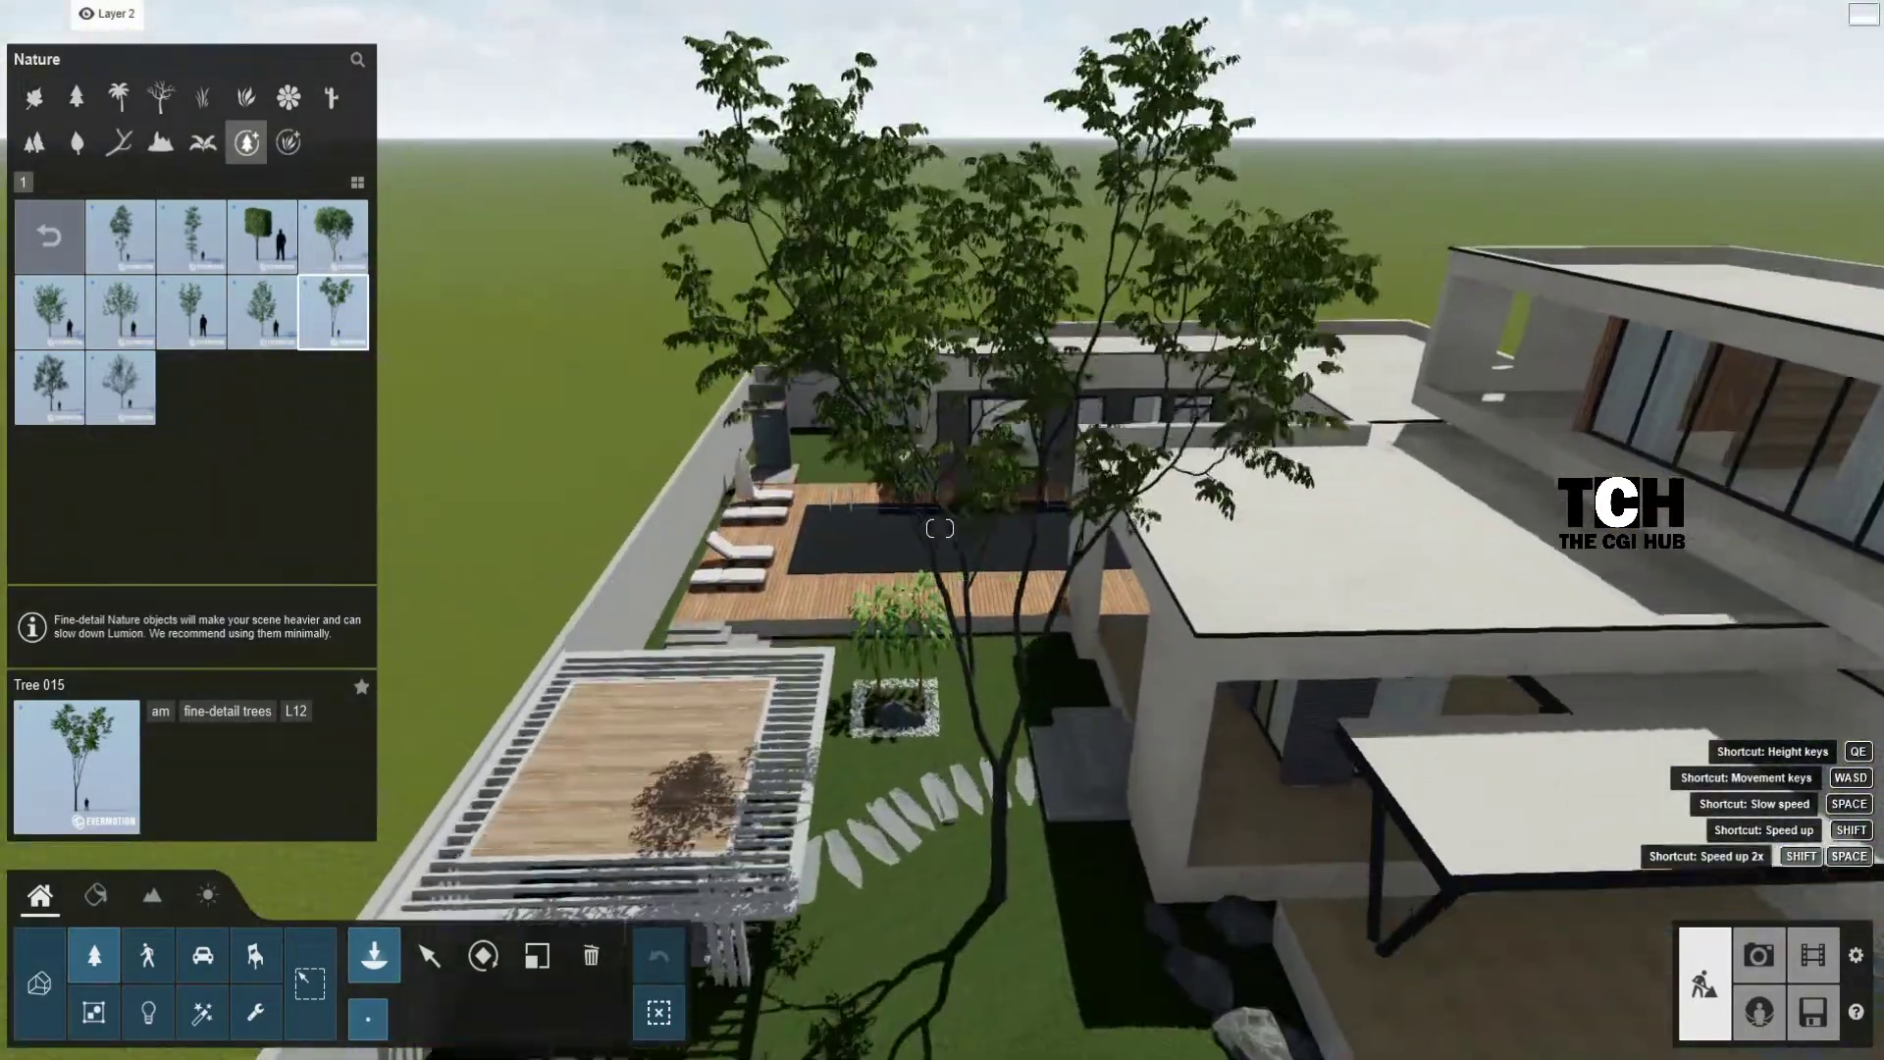
pyautogui.moveTo(940, 529); pyautogui.dragTo(103, 424, button='right')
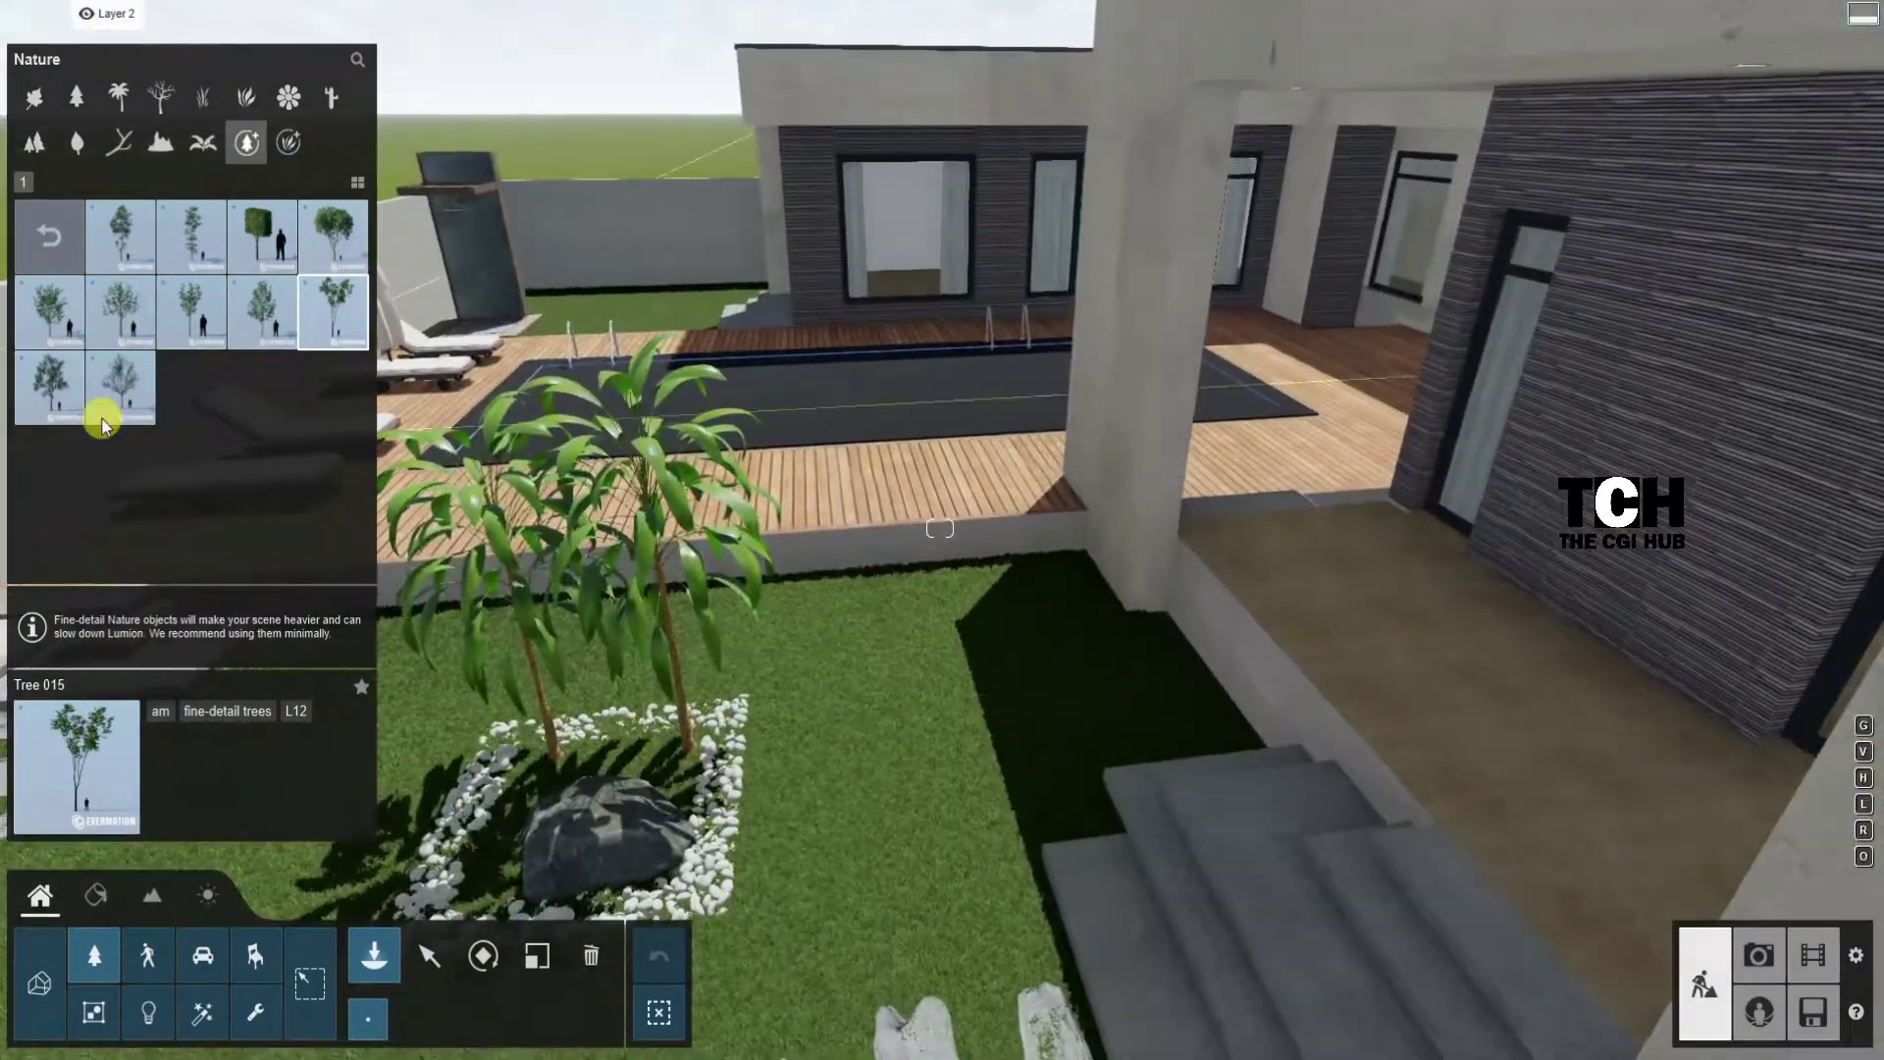
# Step: Switch to fine-detail plants and browse Boxwood and leafy plants, selecting Plant 003
pyautogui.click(46, 239)
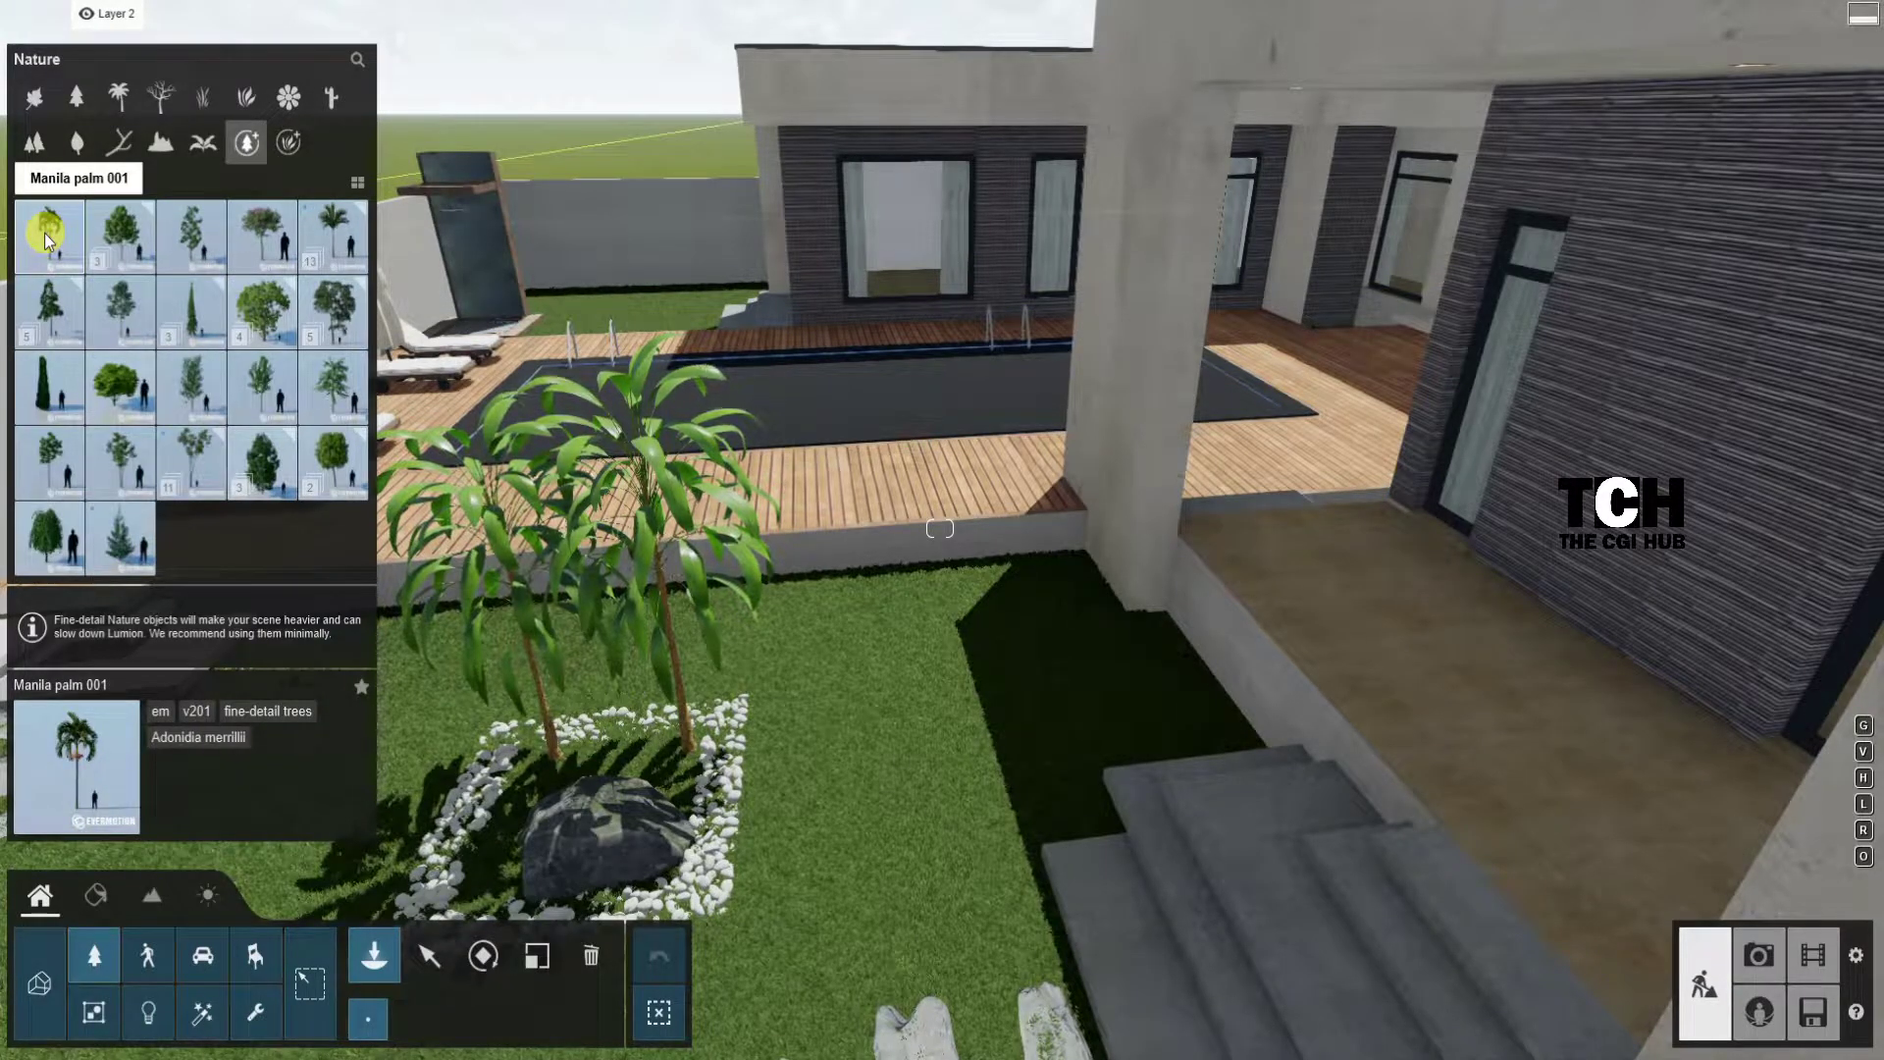
pyautogui.click(288, 142)
pyautogui.click(138, 253)
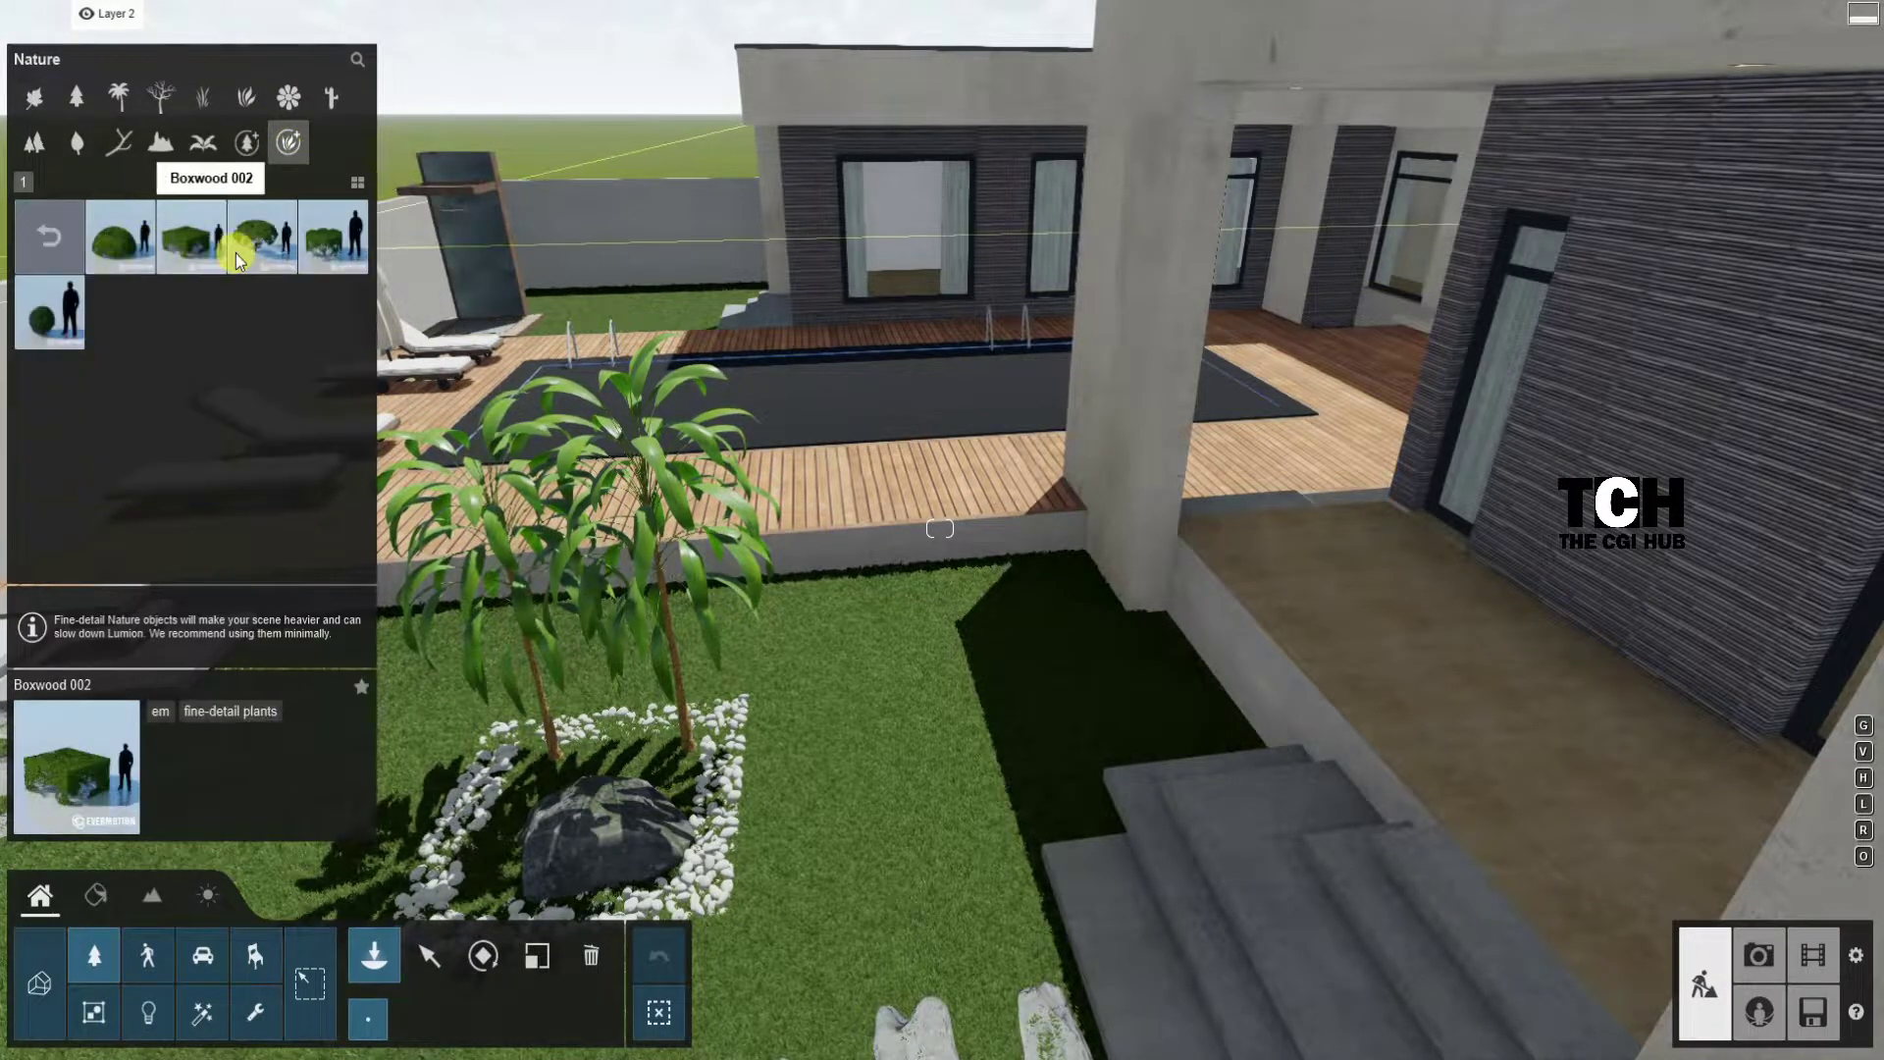
pyautogui.click(46, 240)
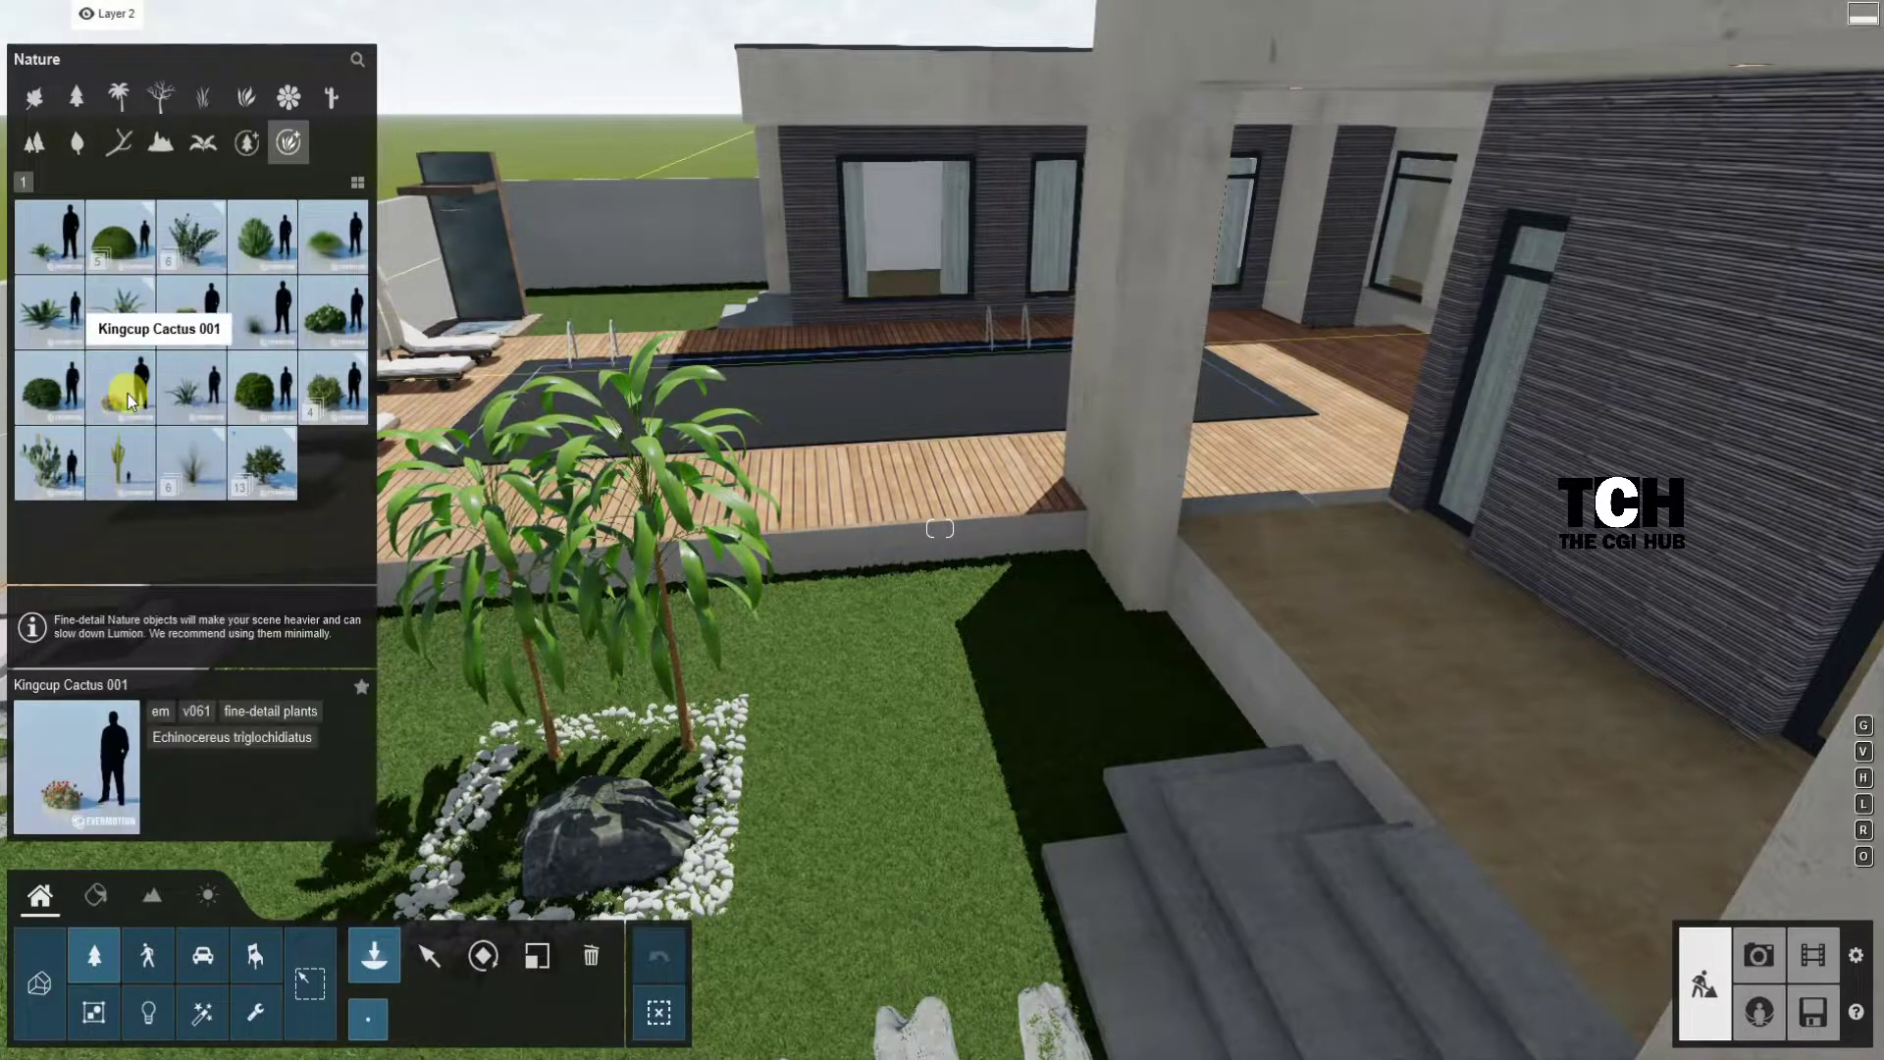
pyautogui.click(329, 312)
pyautogui.click(191, 236)
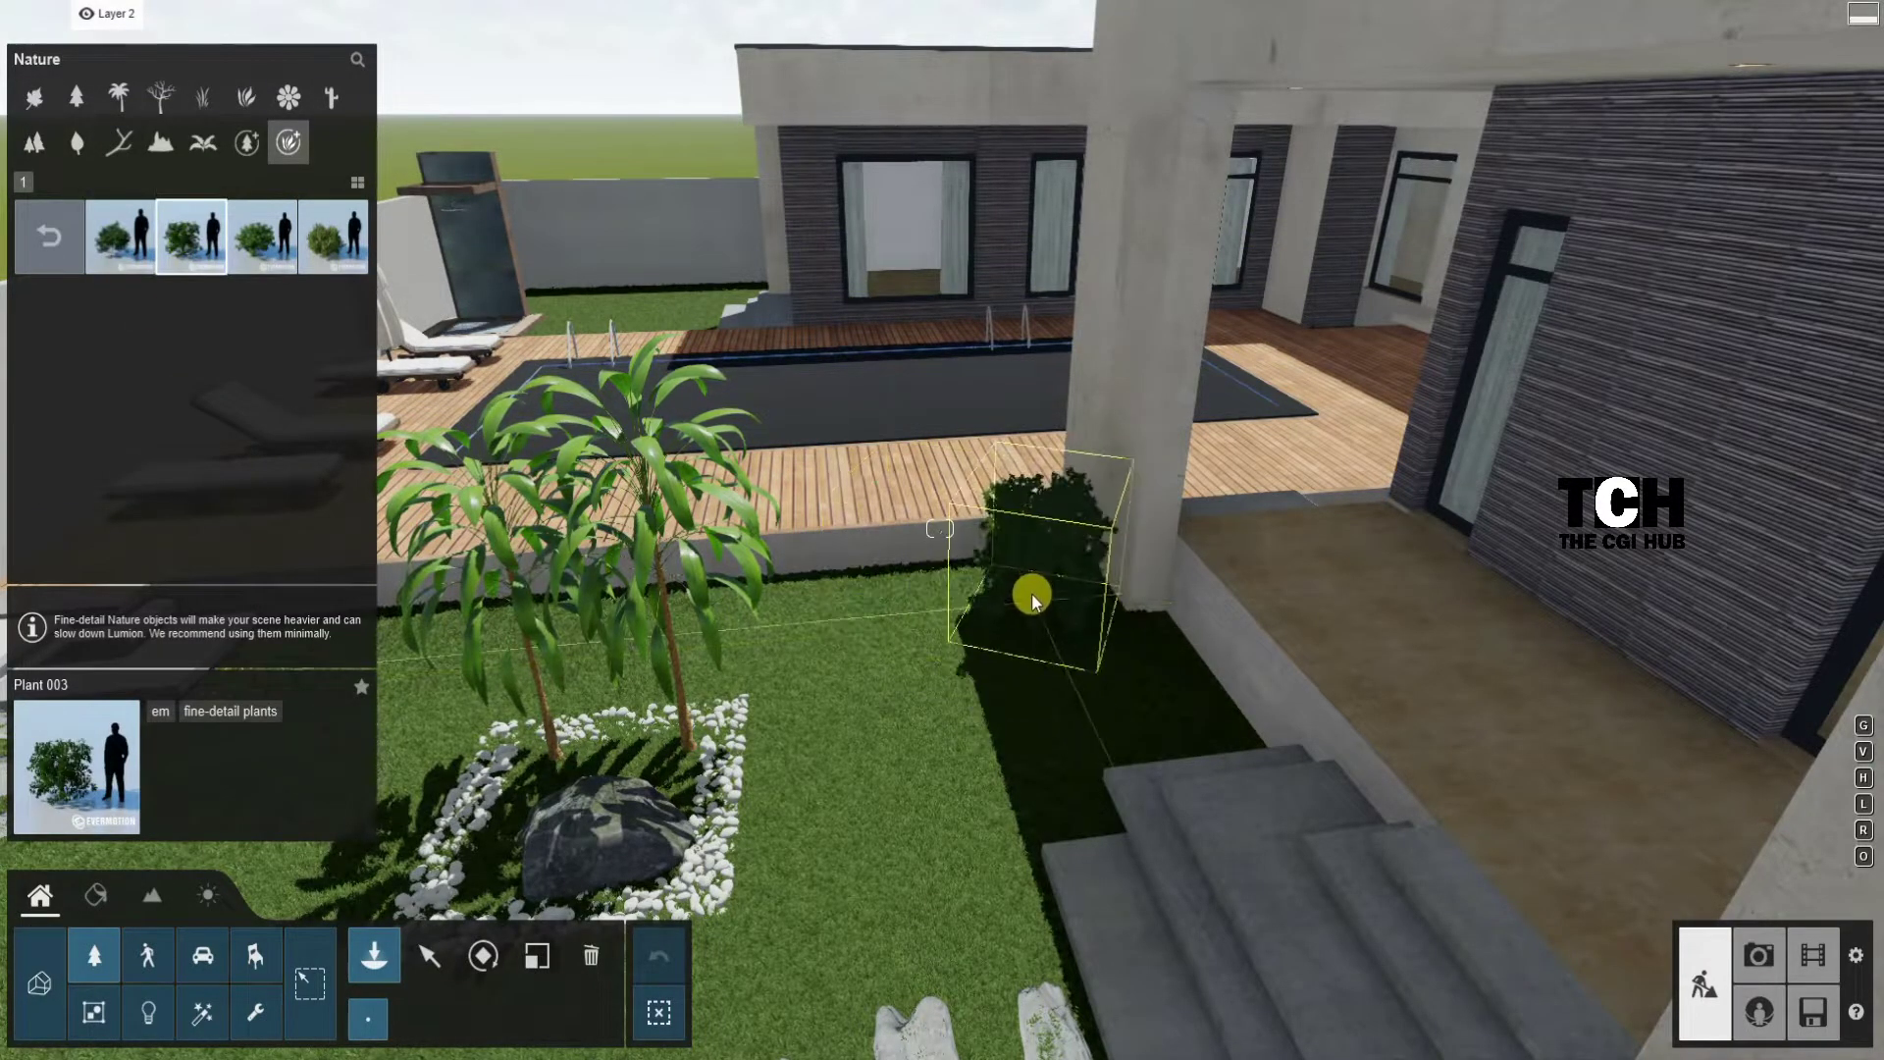
pyautogui.moveTo(718, 736); pyautogui.dragTo(950, 687, button='right')
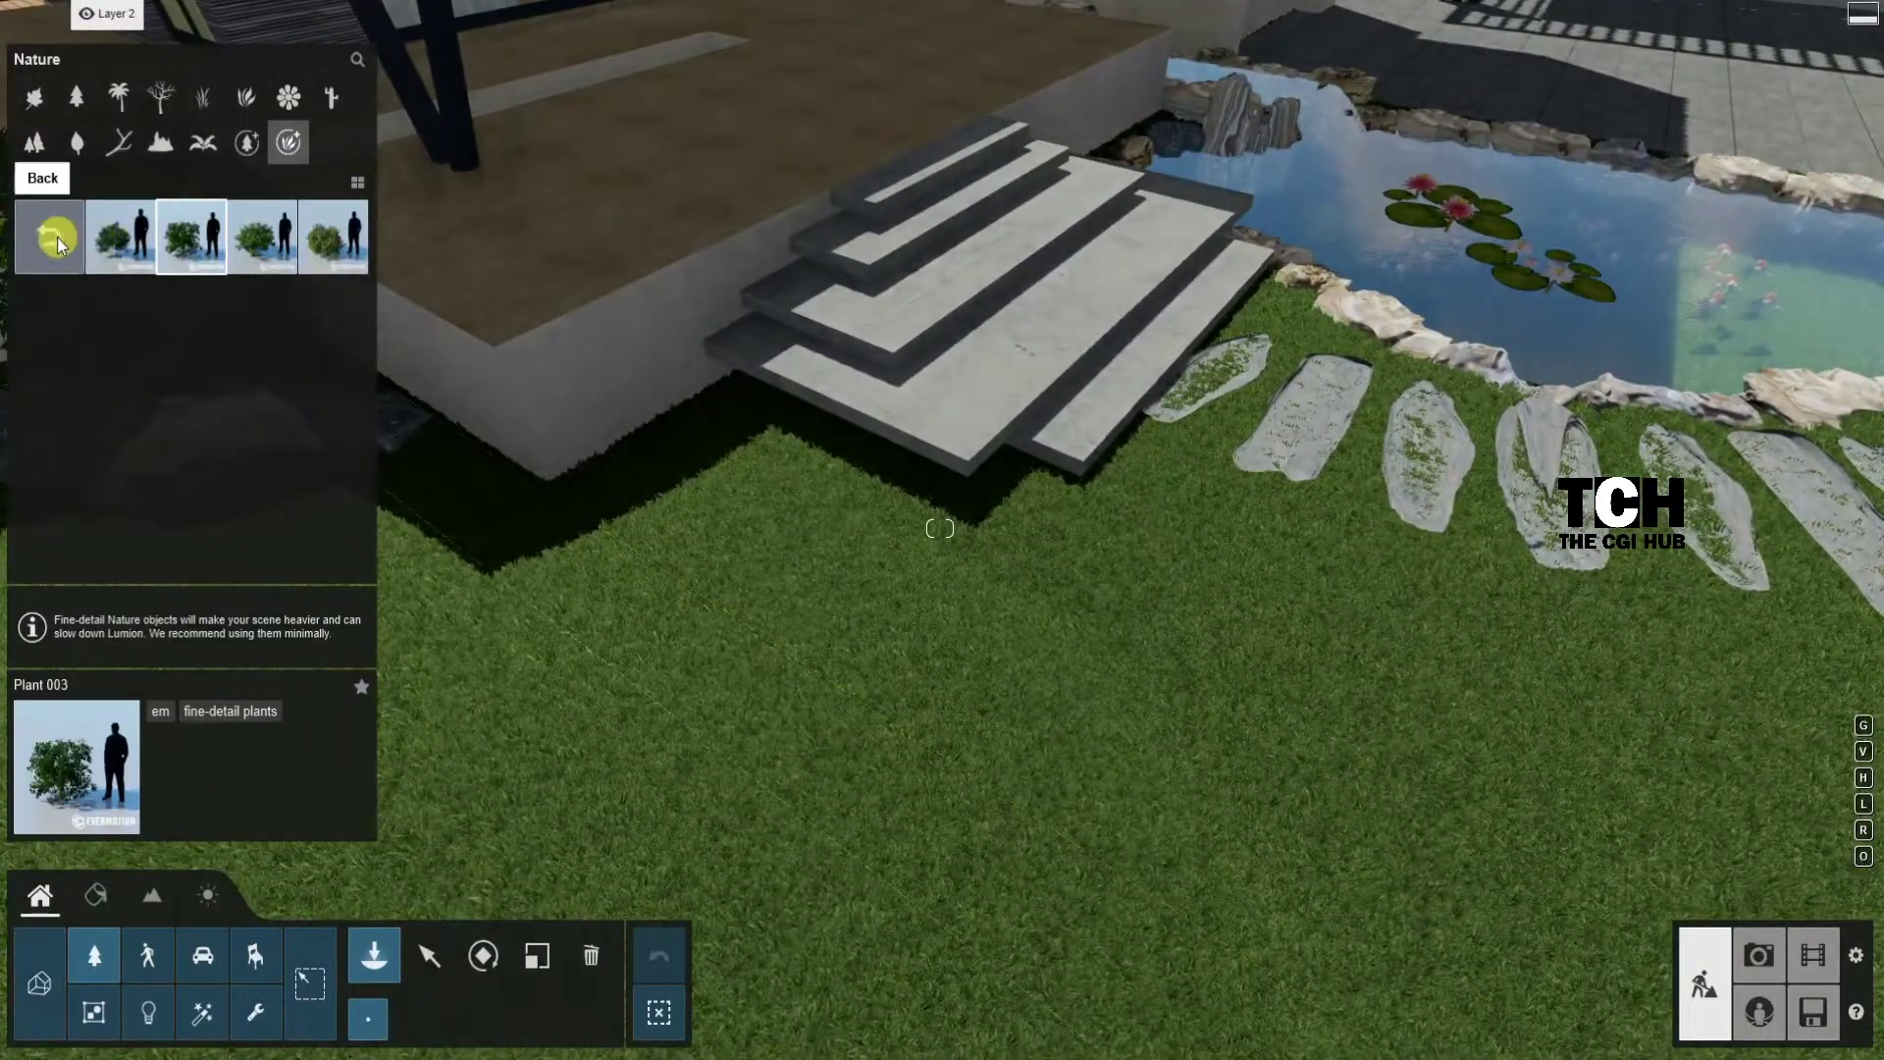
# Step: Select Plant 001 and place rounded bushes beside the front steps and the pond's paved path
pyautogui.click(59, 244)
pyautogui.click(126, 250)
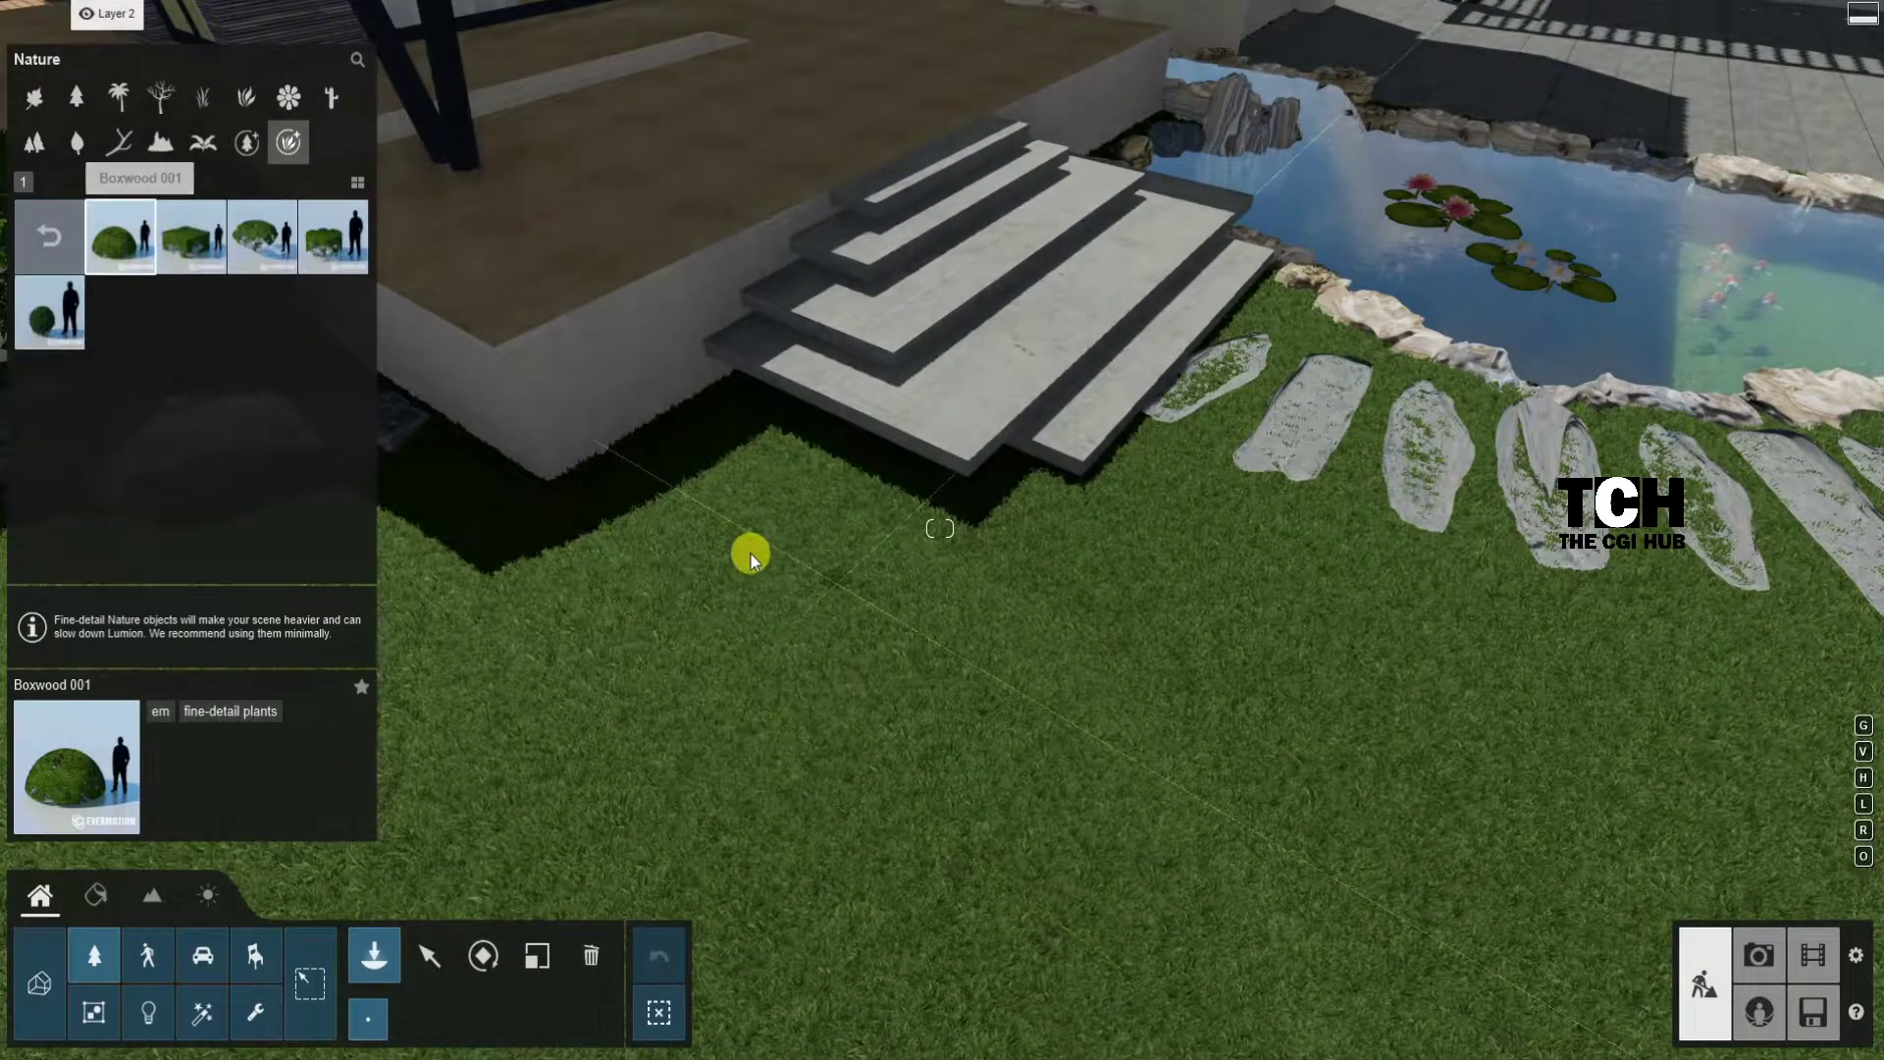
pyautogui.moveTo(751, 558); pyautogui.dragTo(780, 687, button='right')
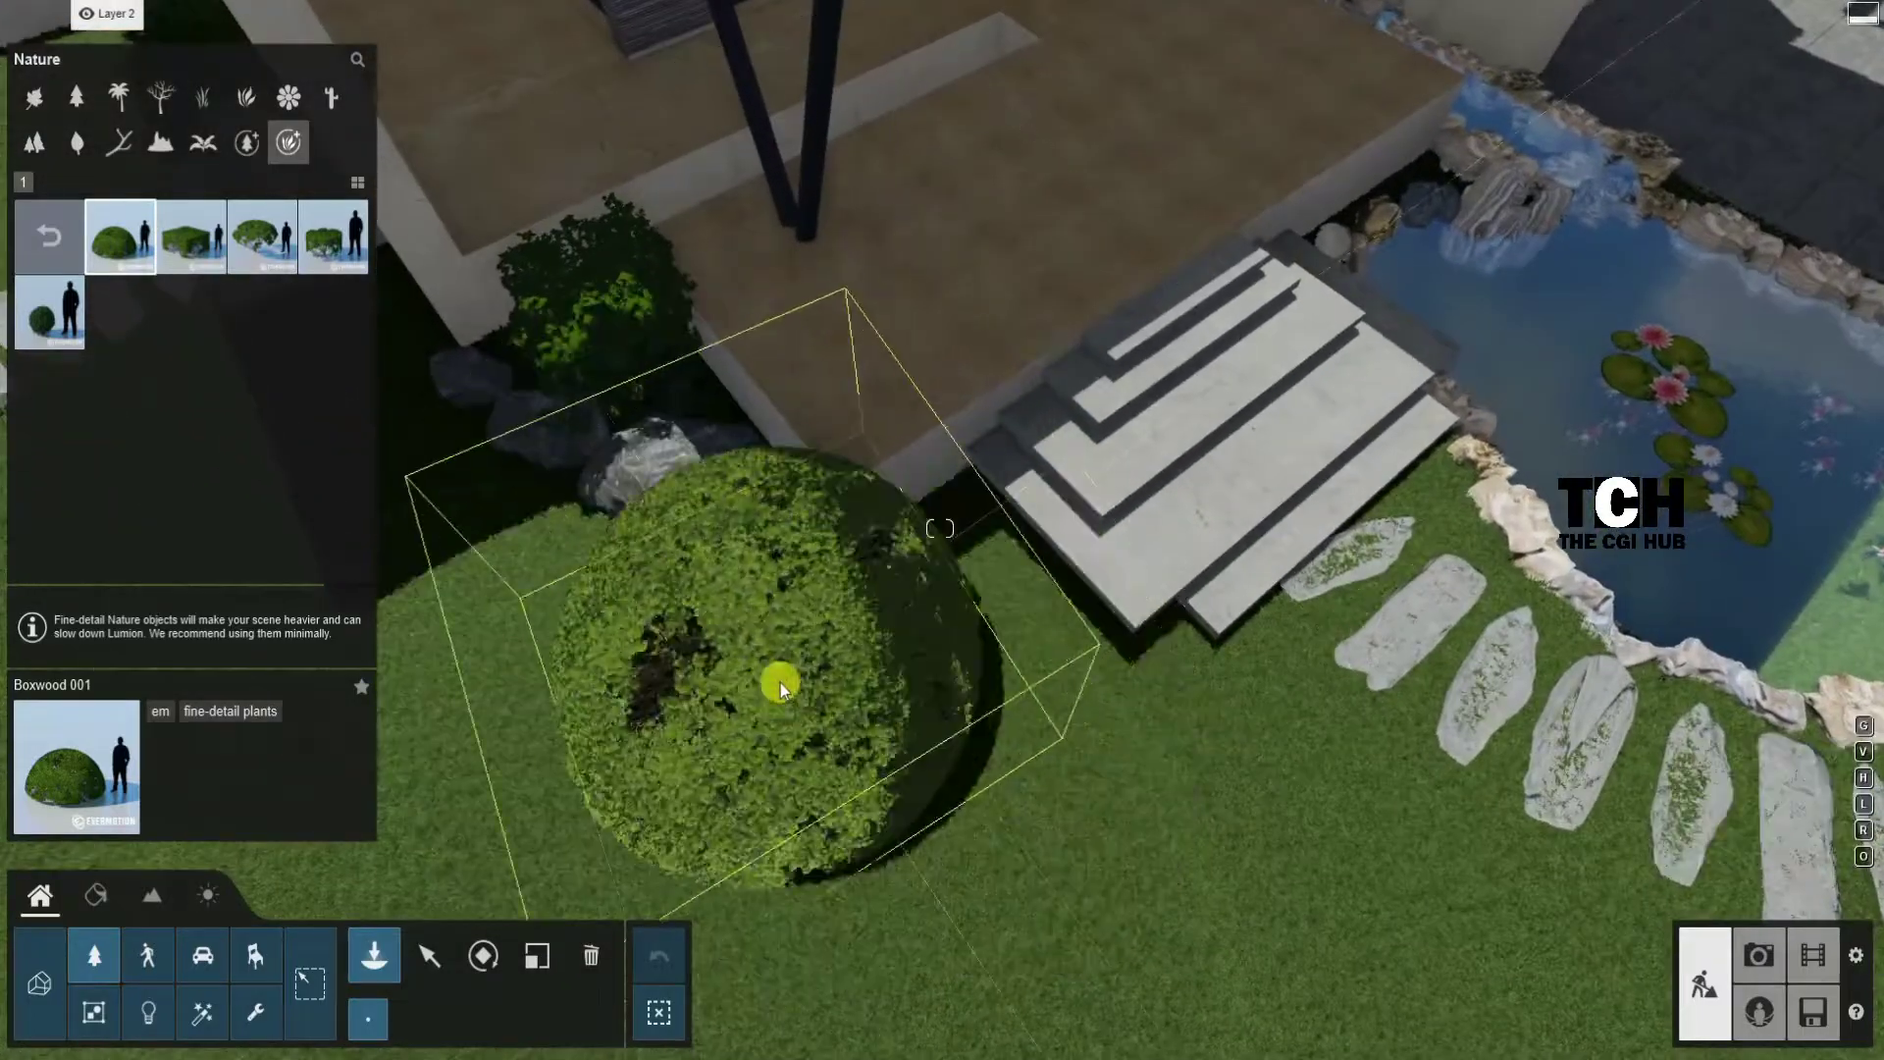
pyautogui.click(44, 235)
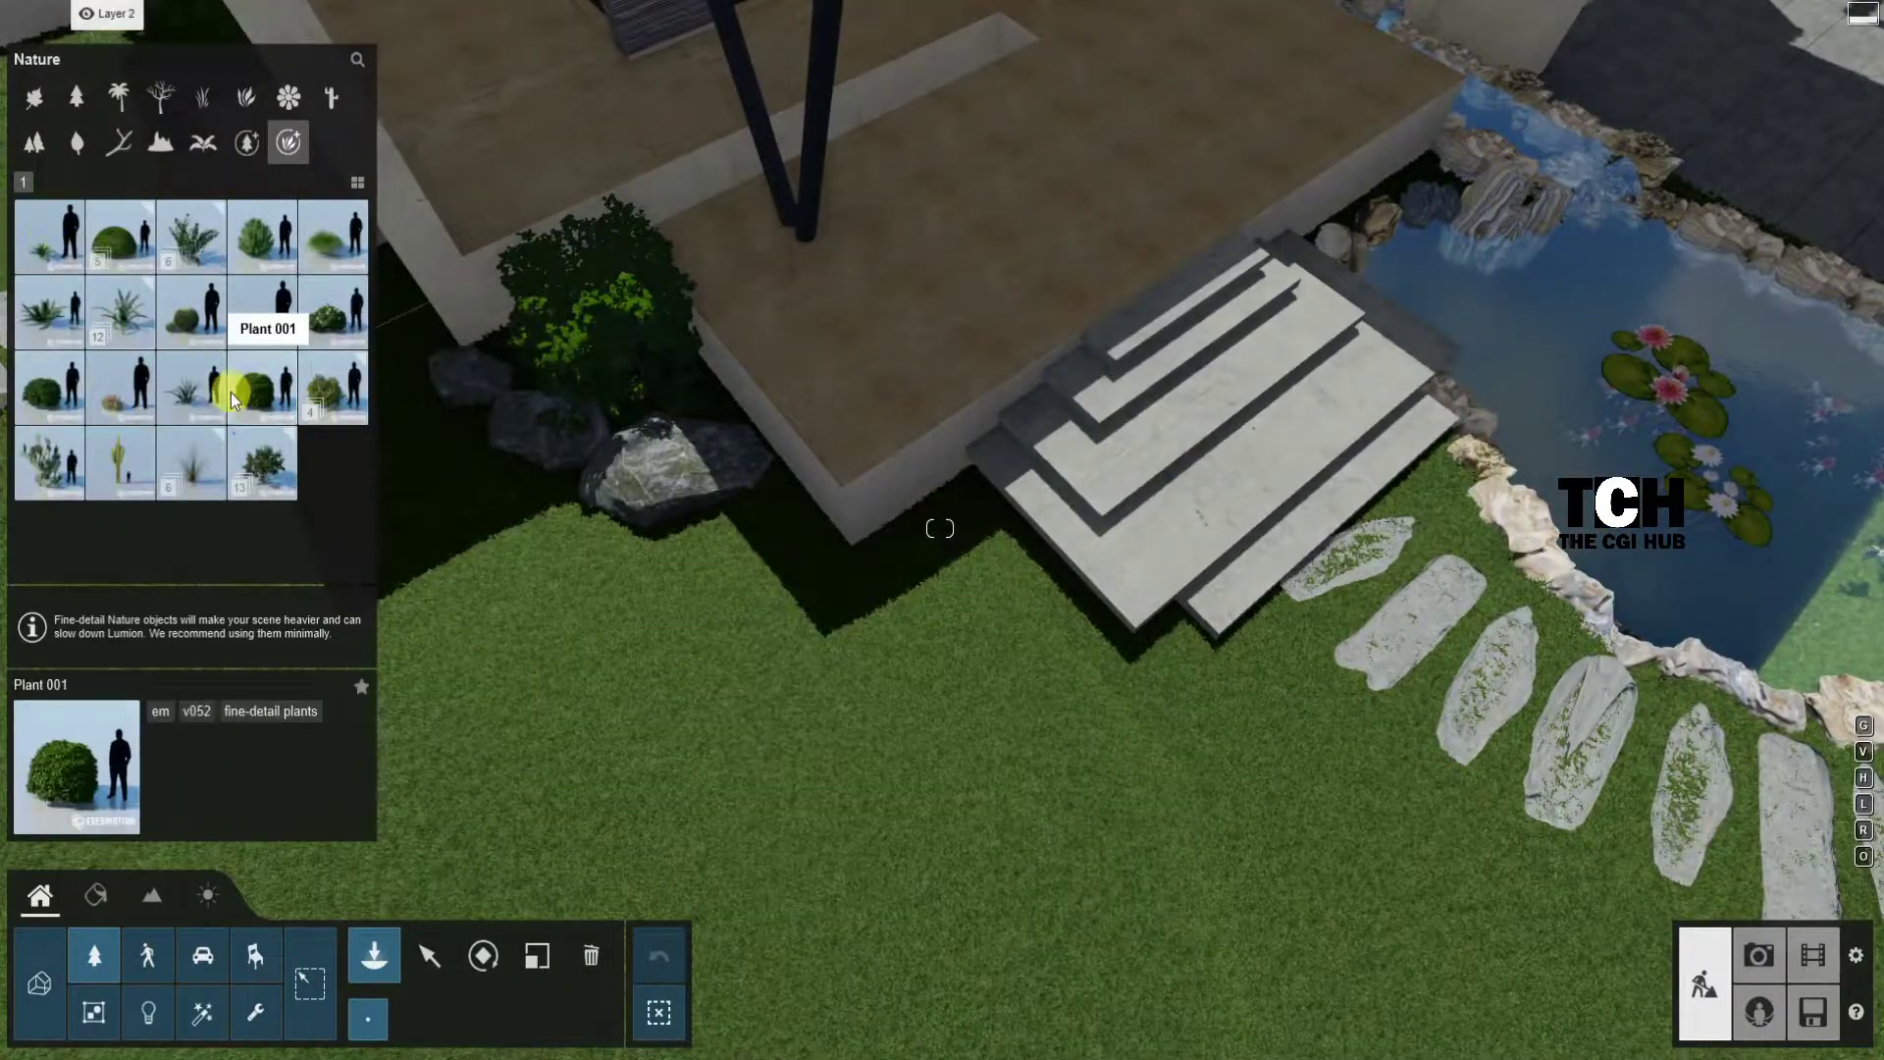
pyautogui.click(262, 397)
pyautogui.click(952, 599)
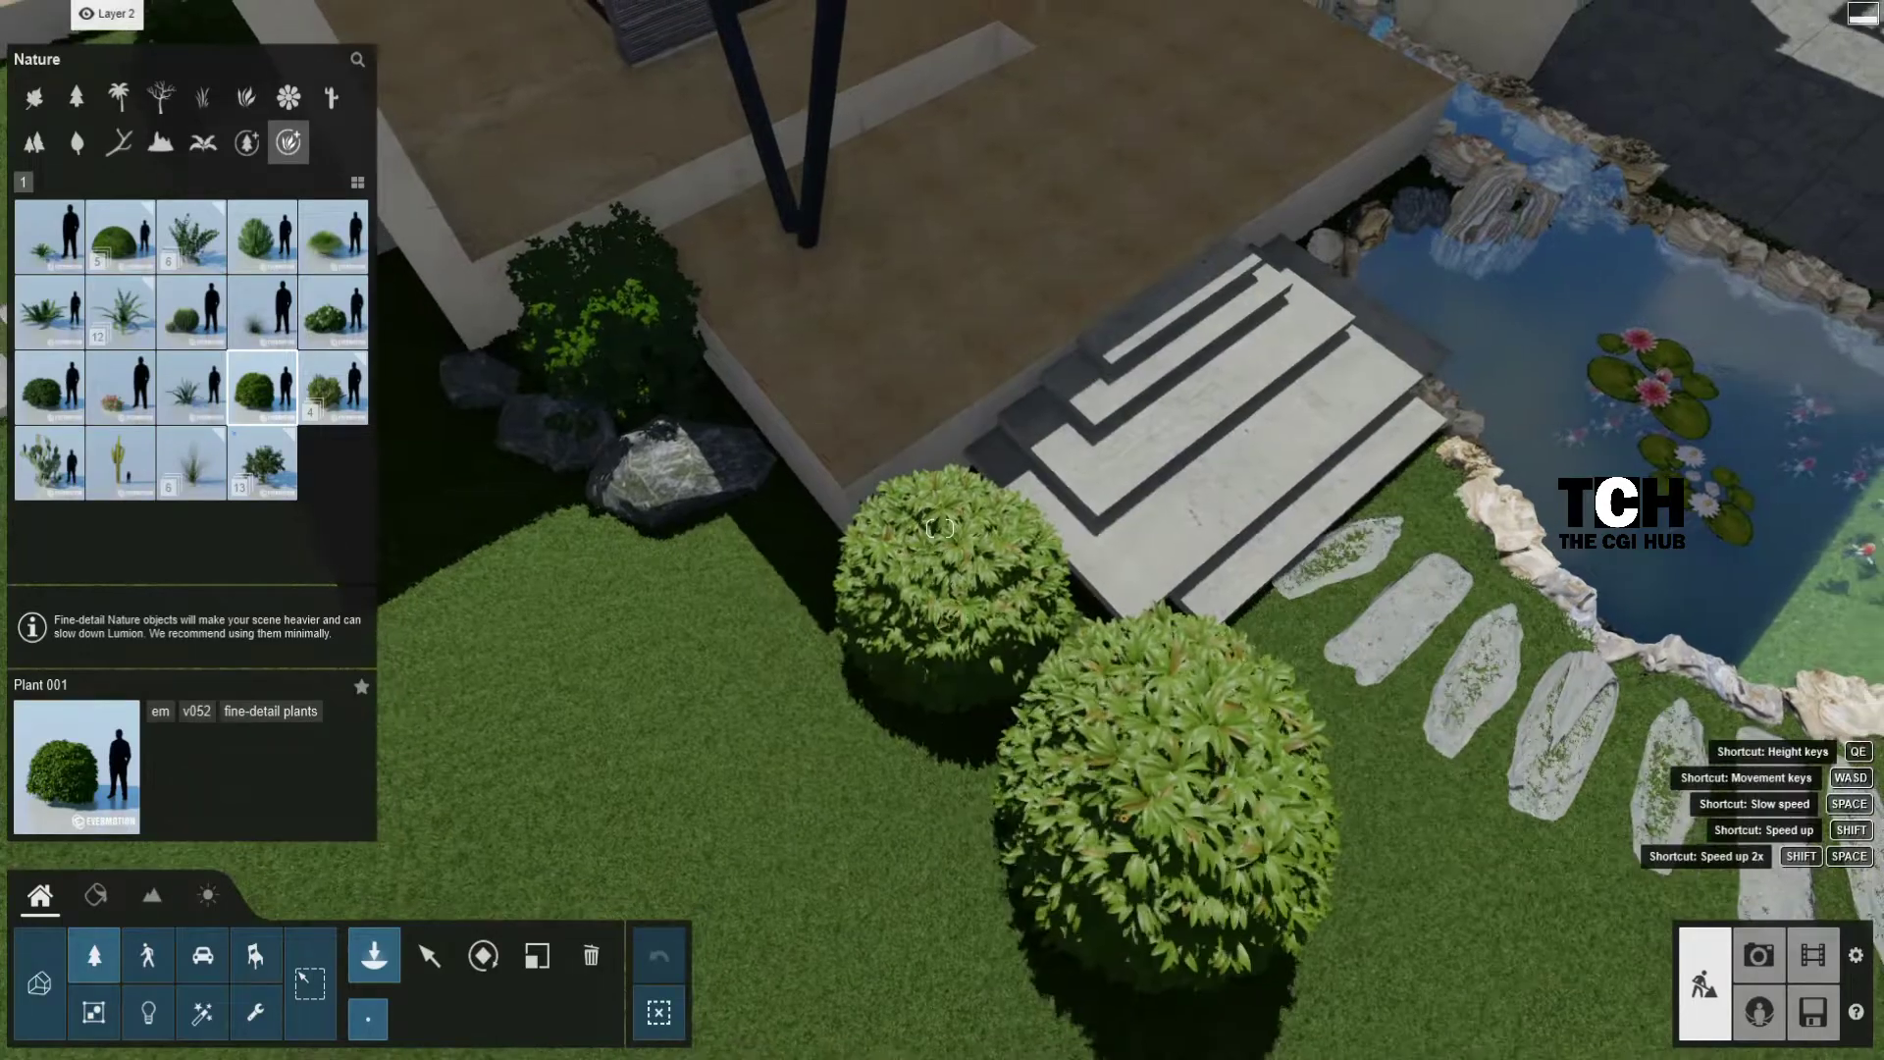
pyautogui.moveTo(1158, 800)
pyautogui.mouseDown(button='right')
pyautogui.moveTo(981, 785)
pyautogui.moveTo(1241, 539)
pyautogui.mouseUp(button='right')
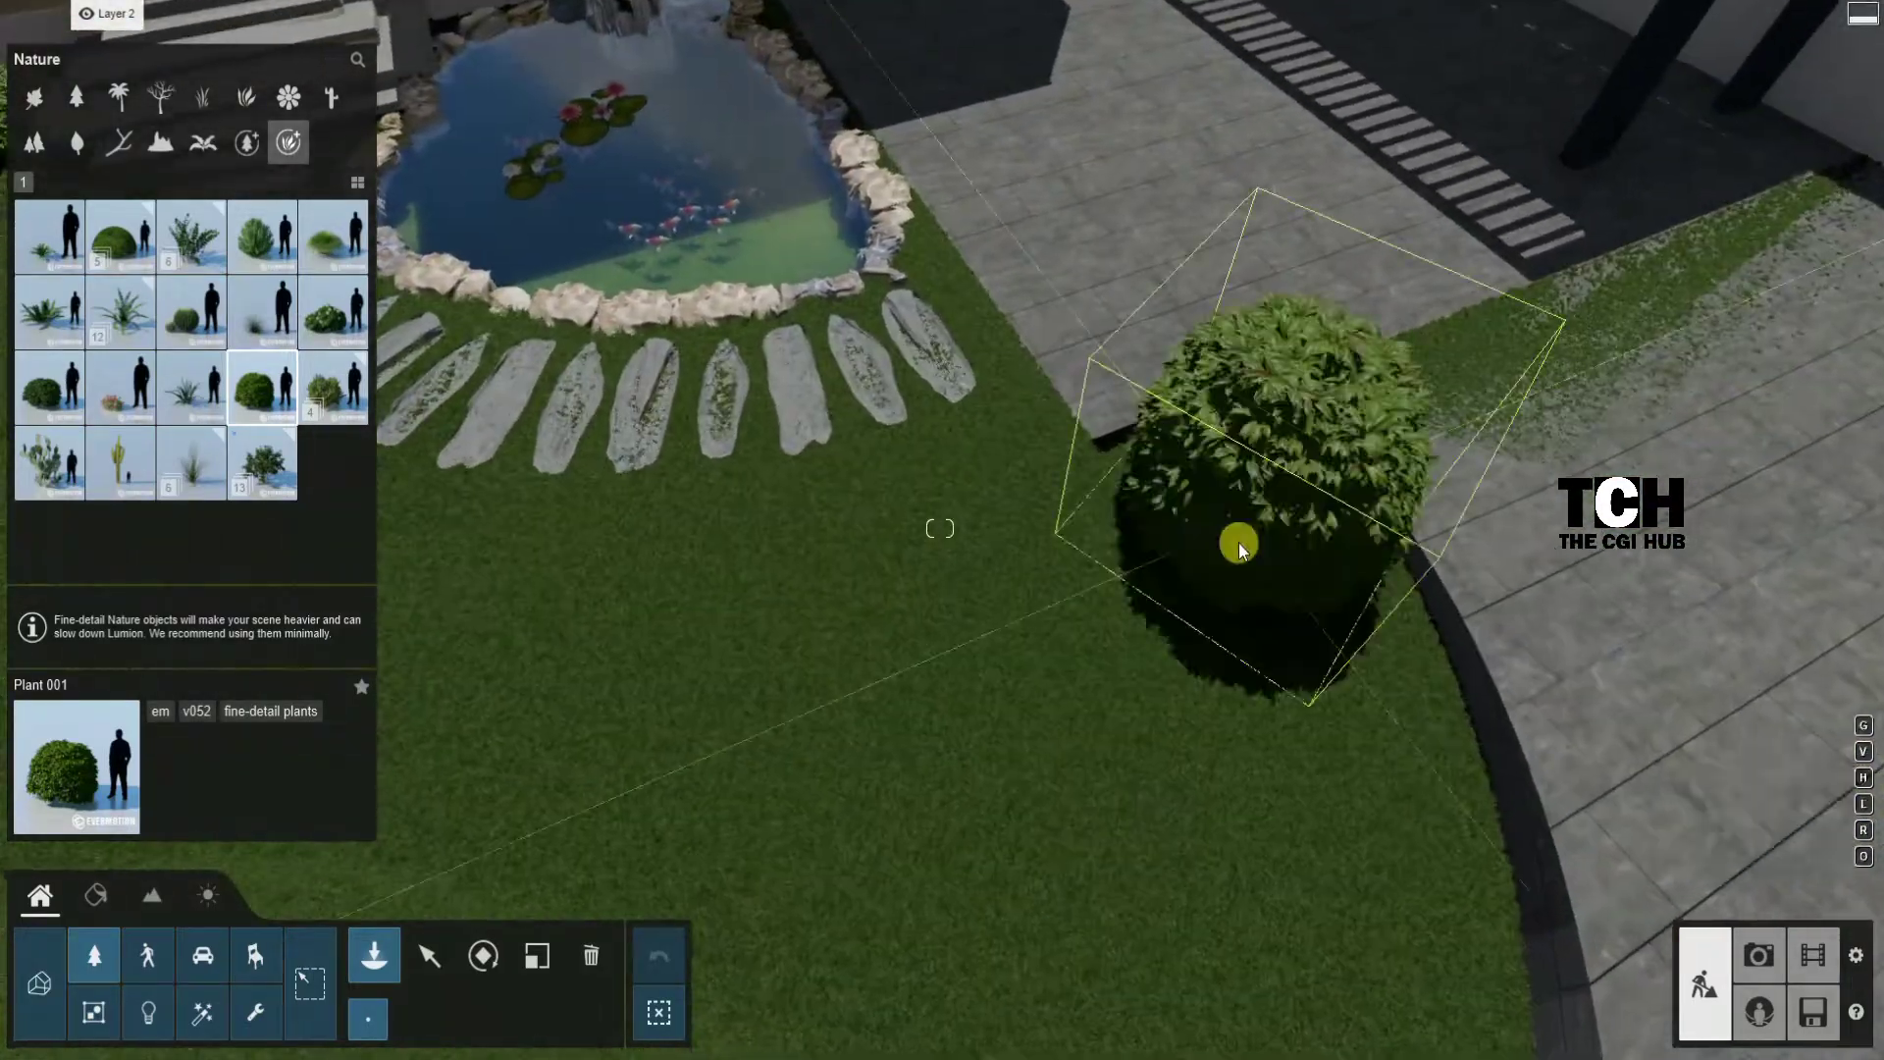
pyautogui.click(1223, 574)
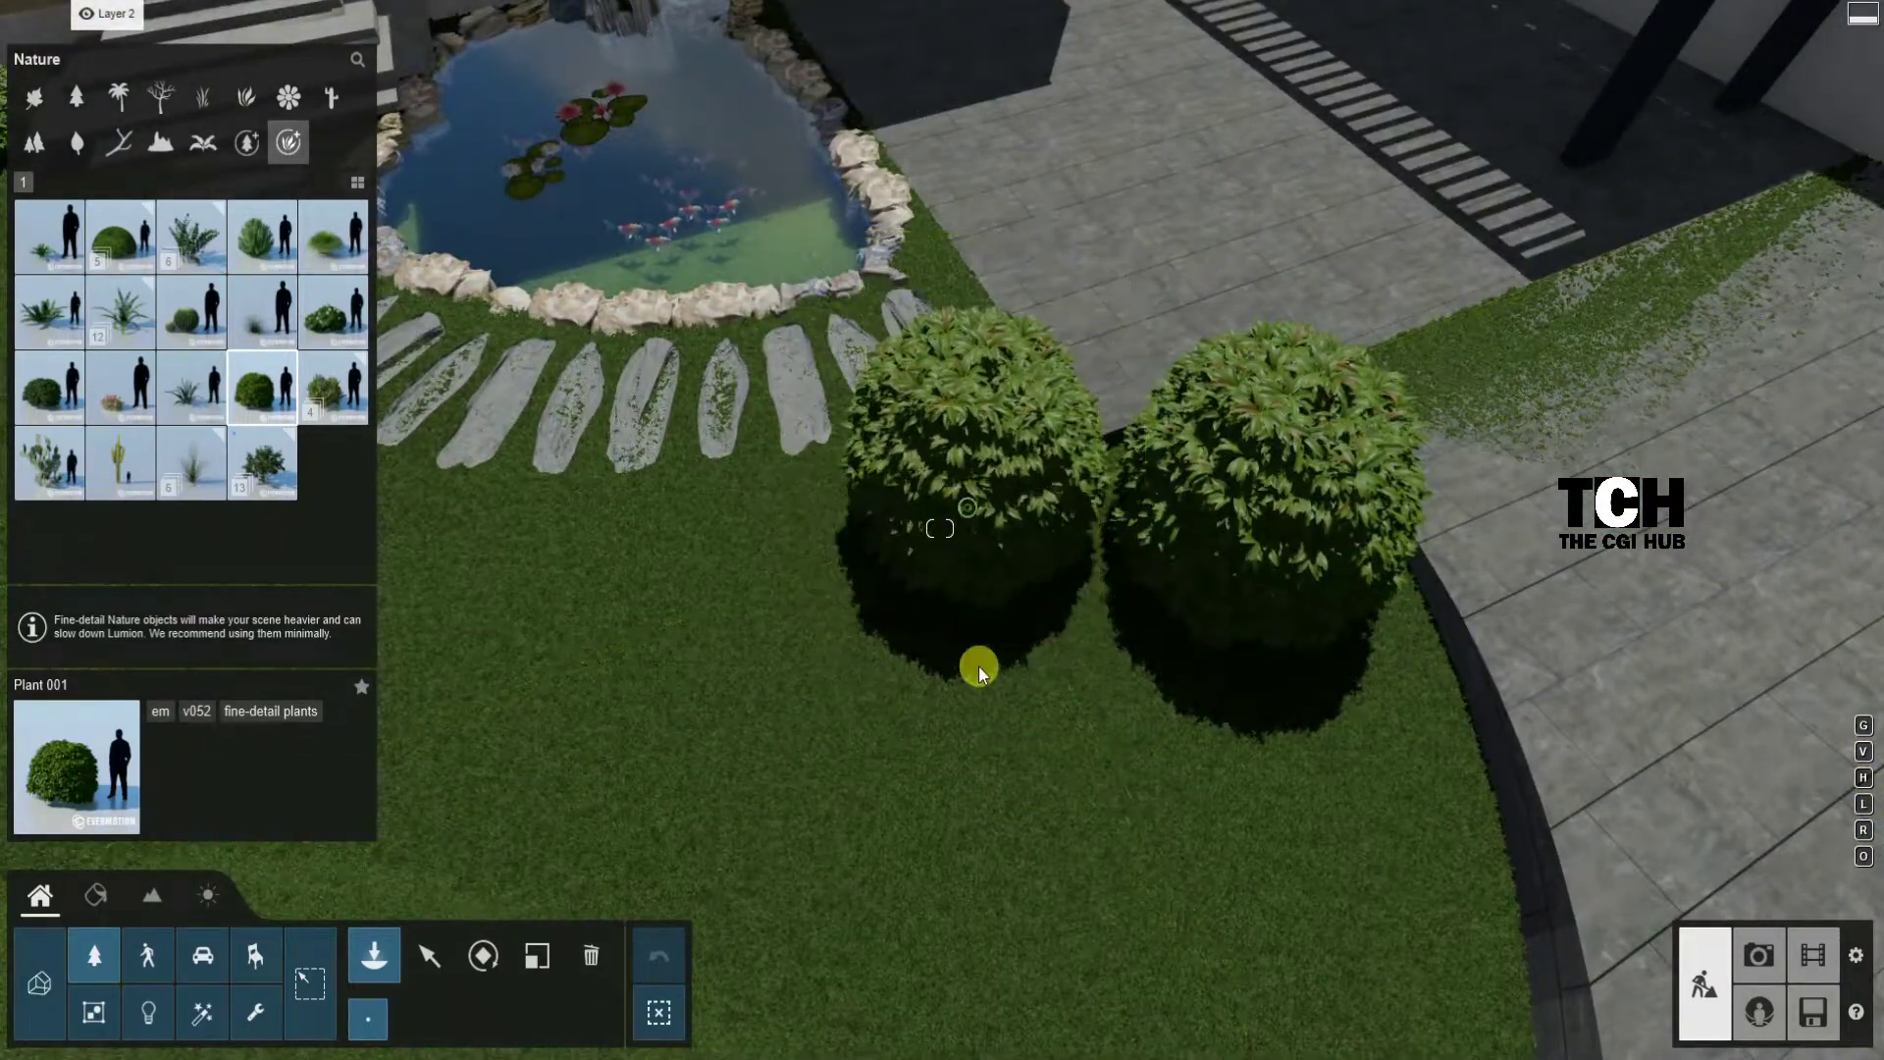
pyautogui.moveTo(981, 665)
pyautogui.mouseDown(button='right')
pyautogui.moveTo(785, 609)
pyautogui.moveTo(968, 660)
pyautogui.mouseUp(button='right')
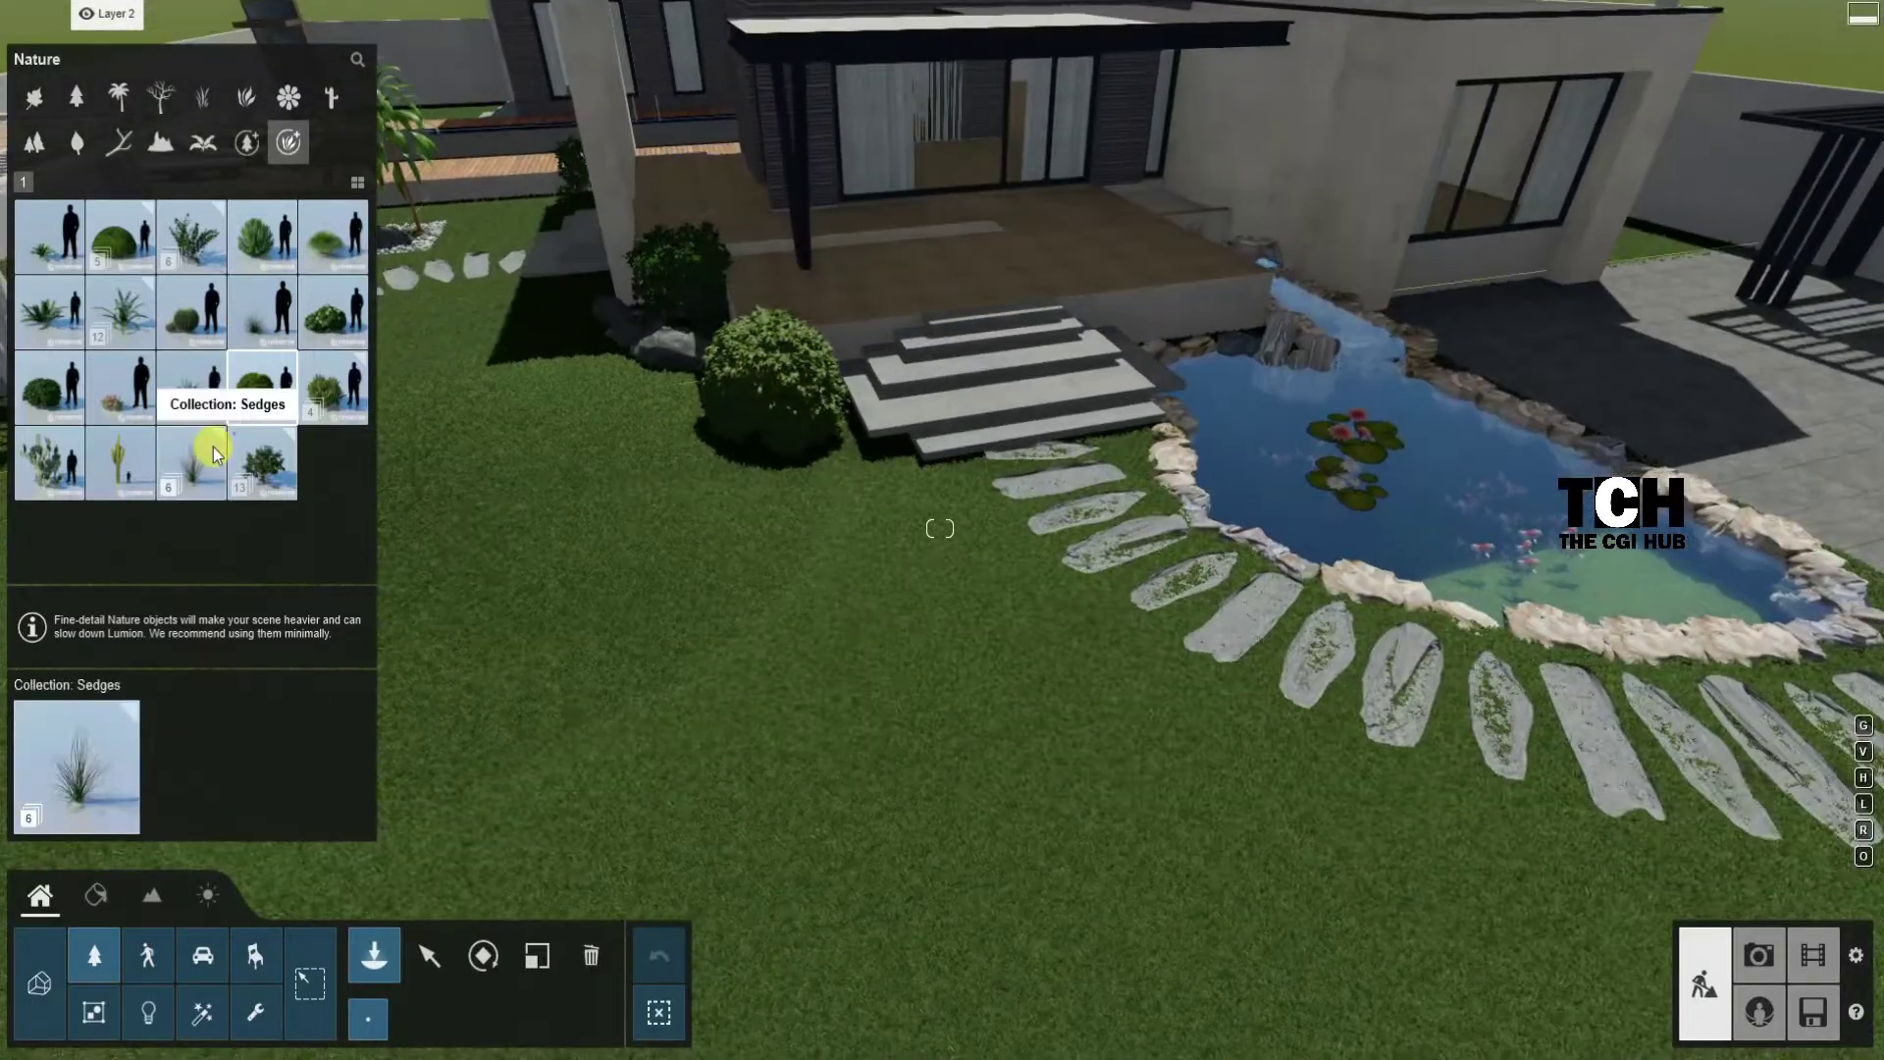
# Step: Place a sedge from the Sedges collection on the pond's rocky edge
pyautogui.click(214, 446)
pyautogui.click(123, 310)
pyautogui.scroll(2, 1156, 480)
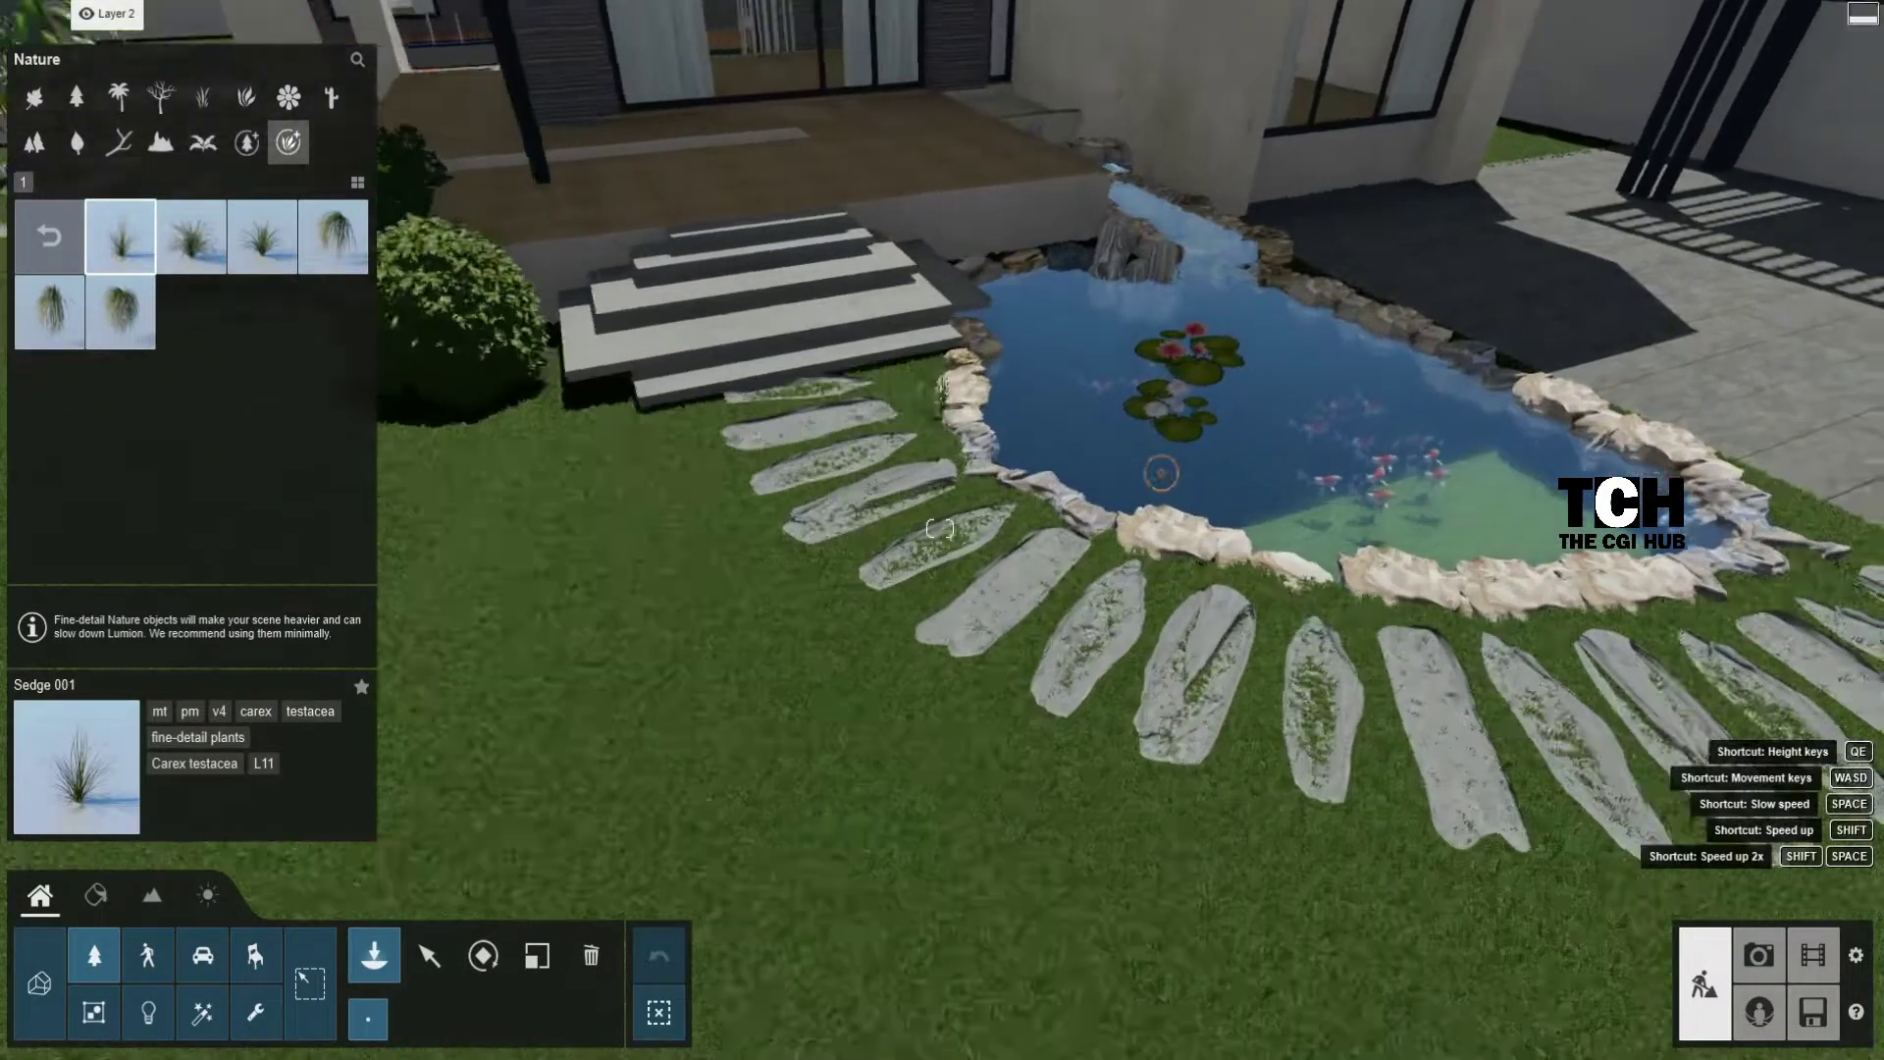
pyautogui.scroll(3, 1156, 486)
pyautogui.click(546, 562)
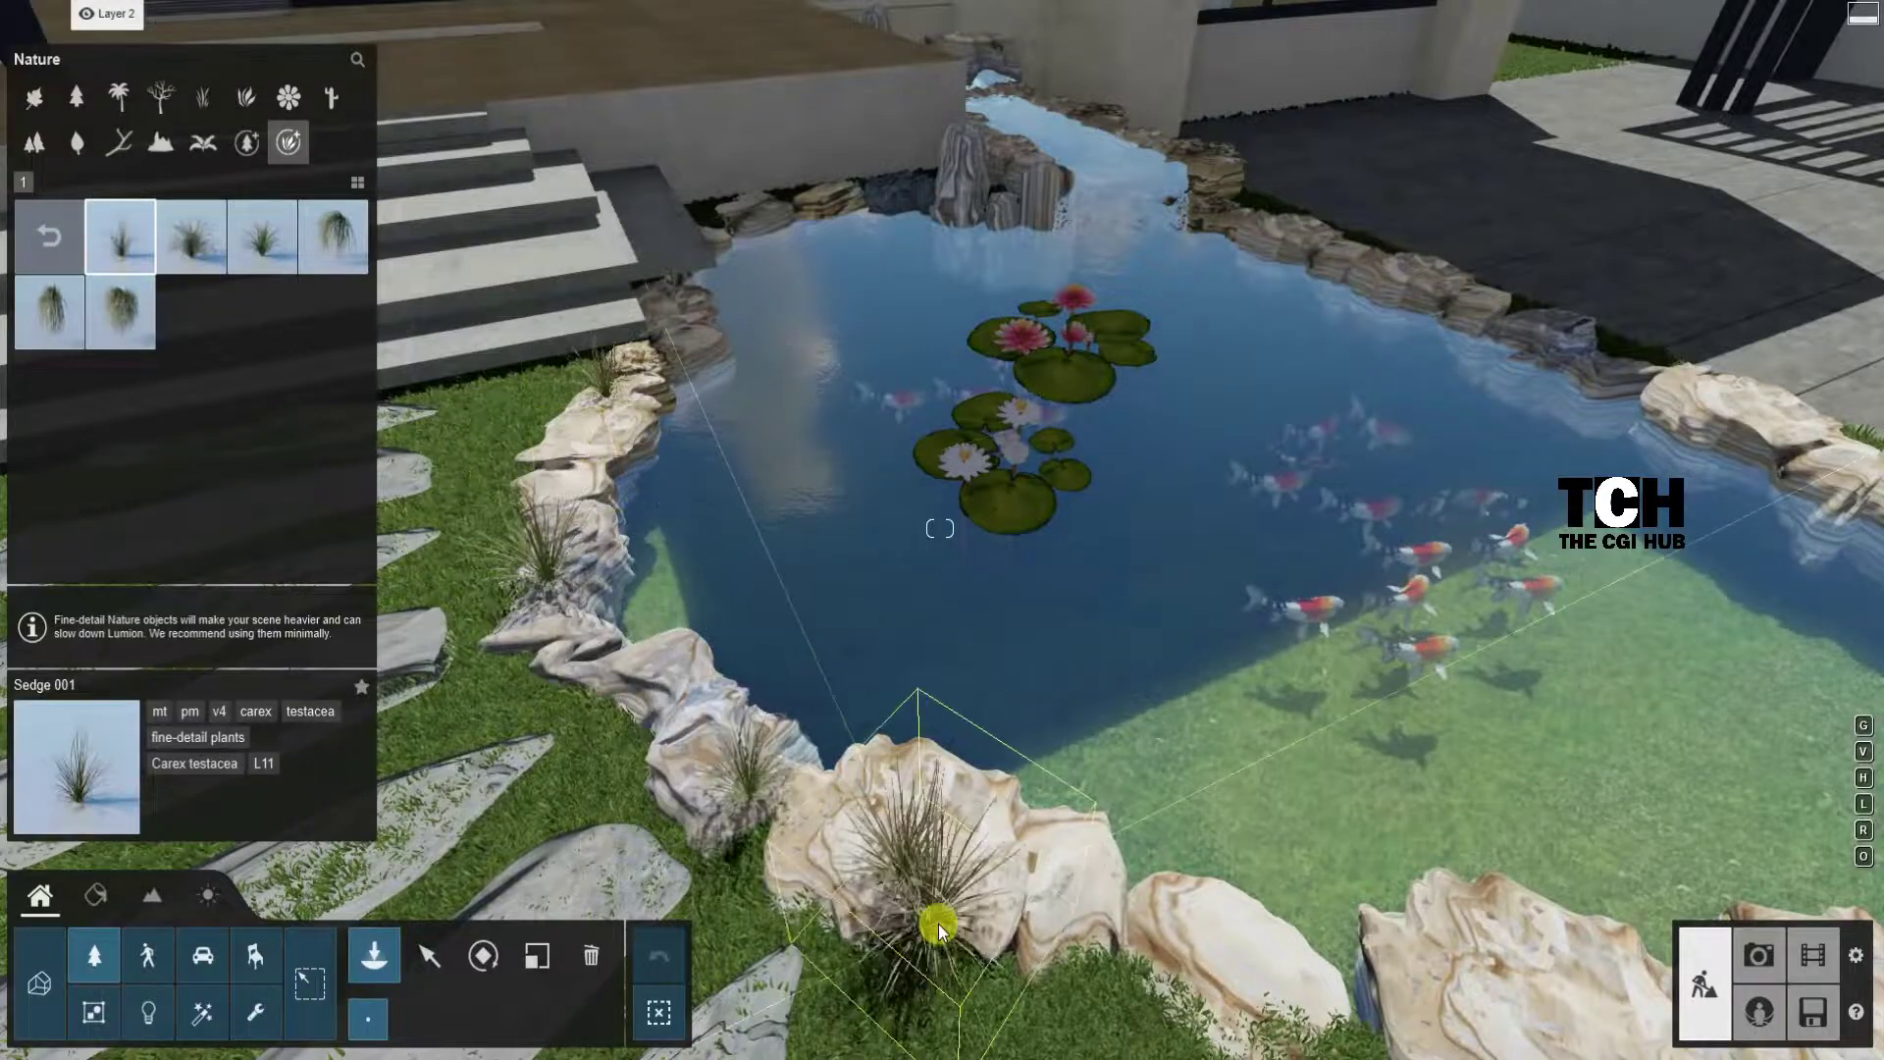
pyautogui.scroll(-5, 961, 916)
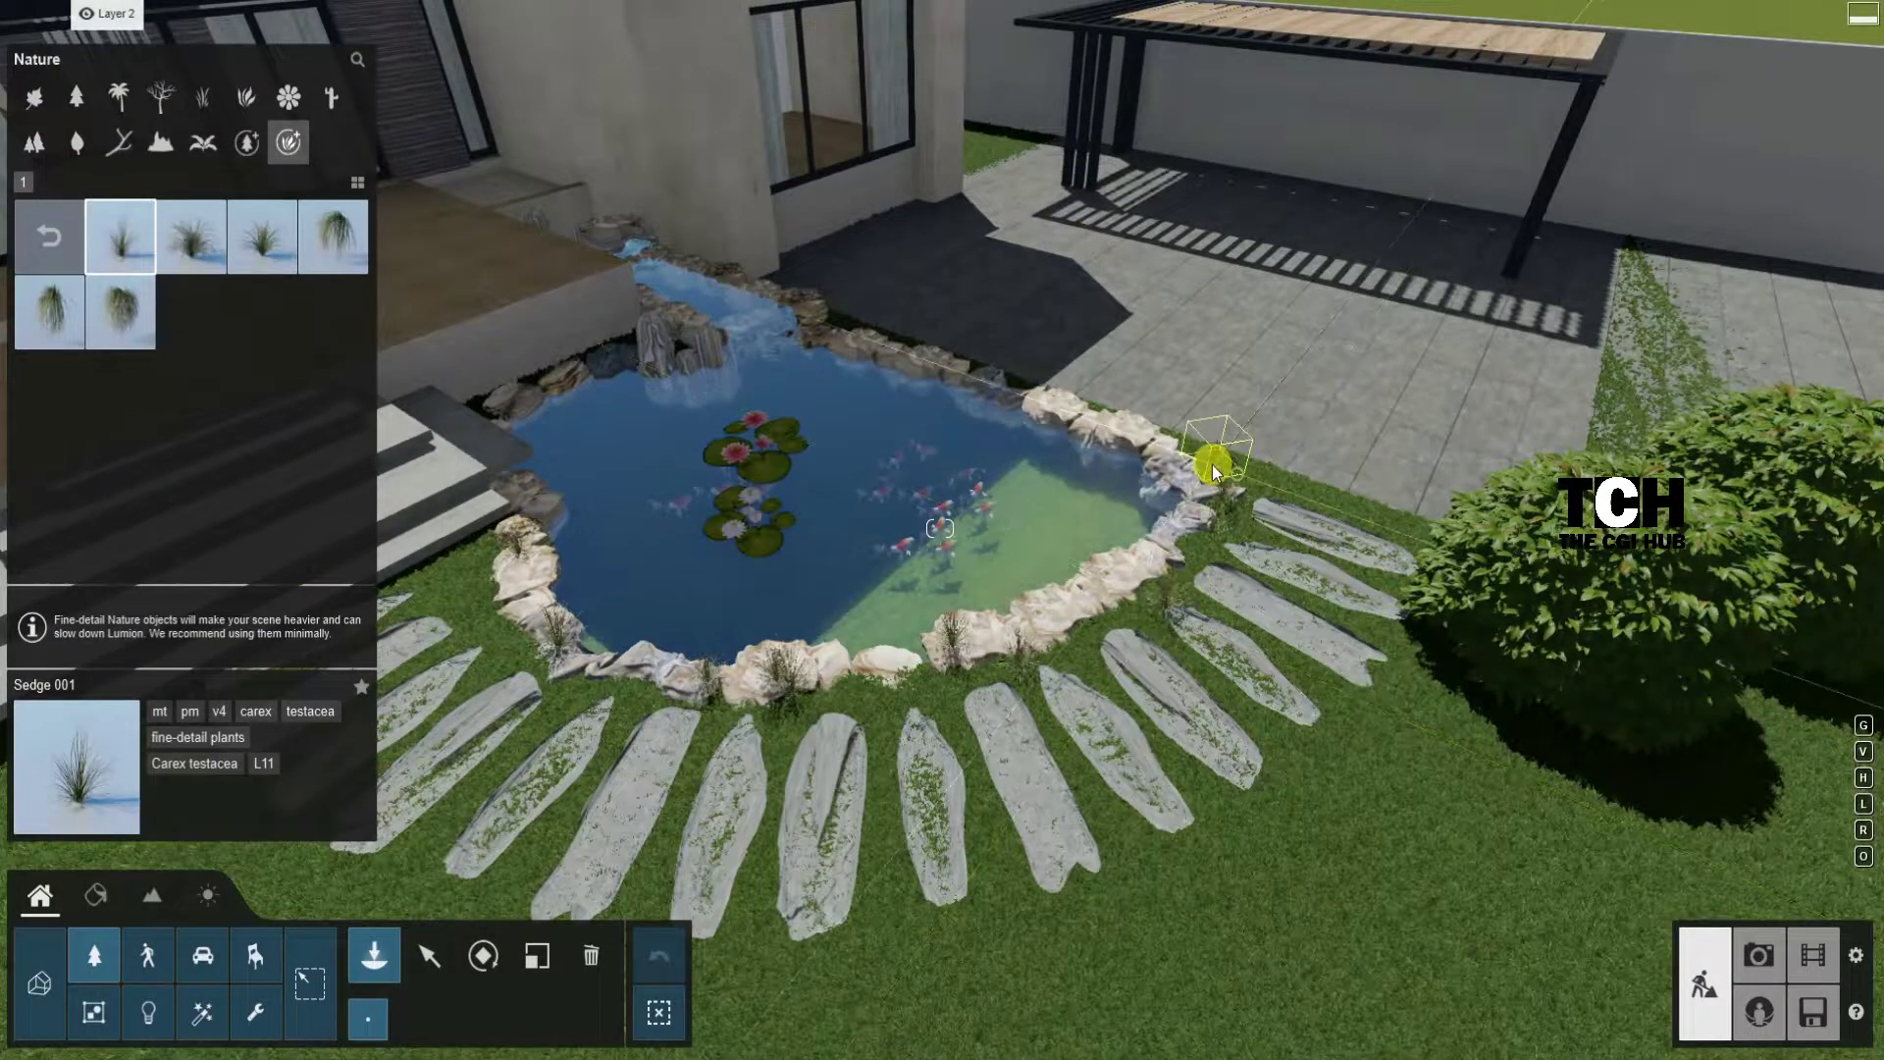
# Step: Place three Agave 001 plants along the pond edge near the waterfall rocks
pyautogui.click(44, 231)
pyautogui.click(189, 398)
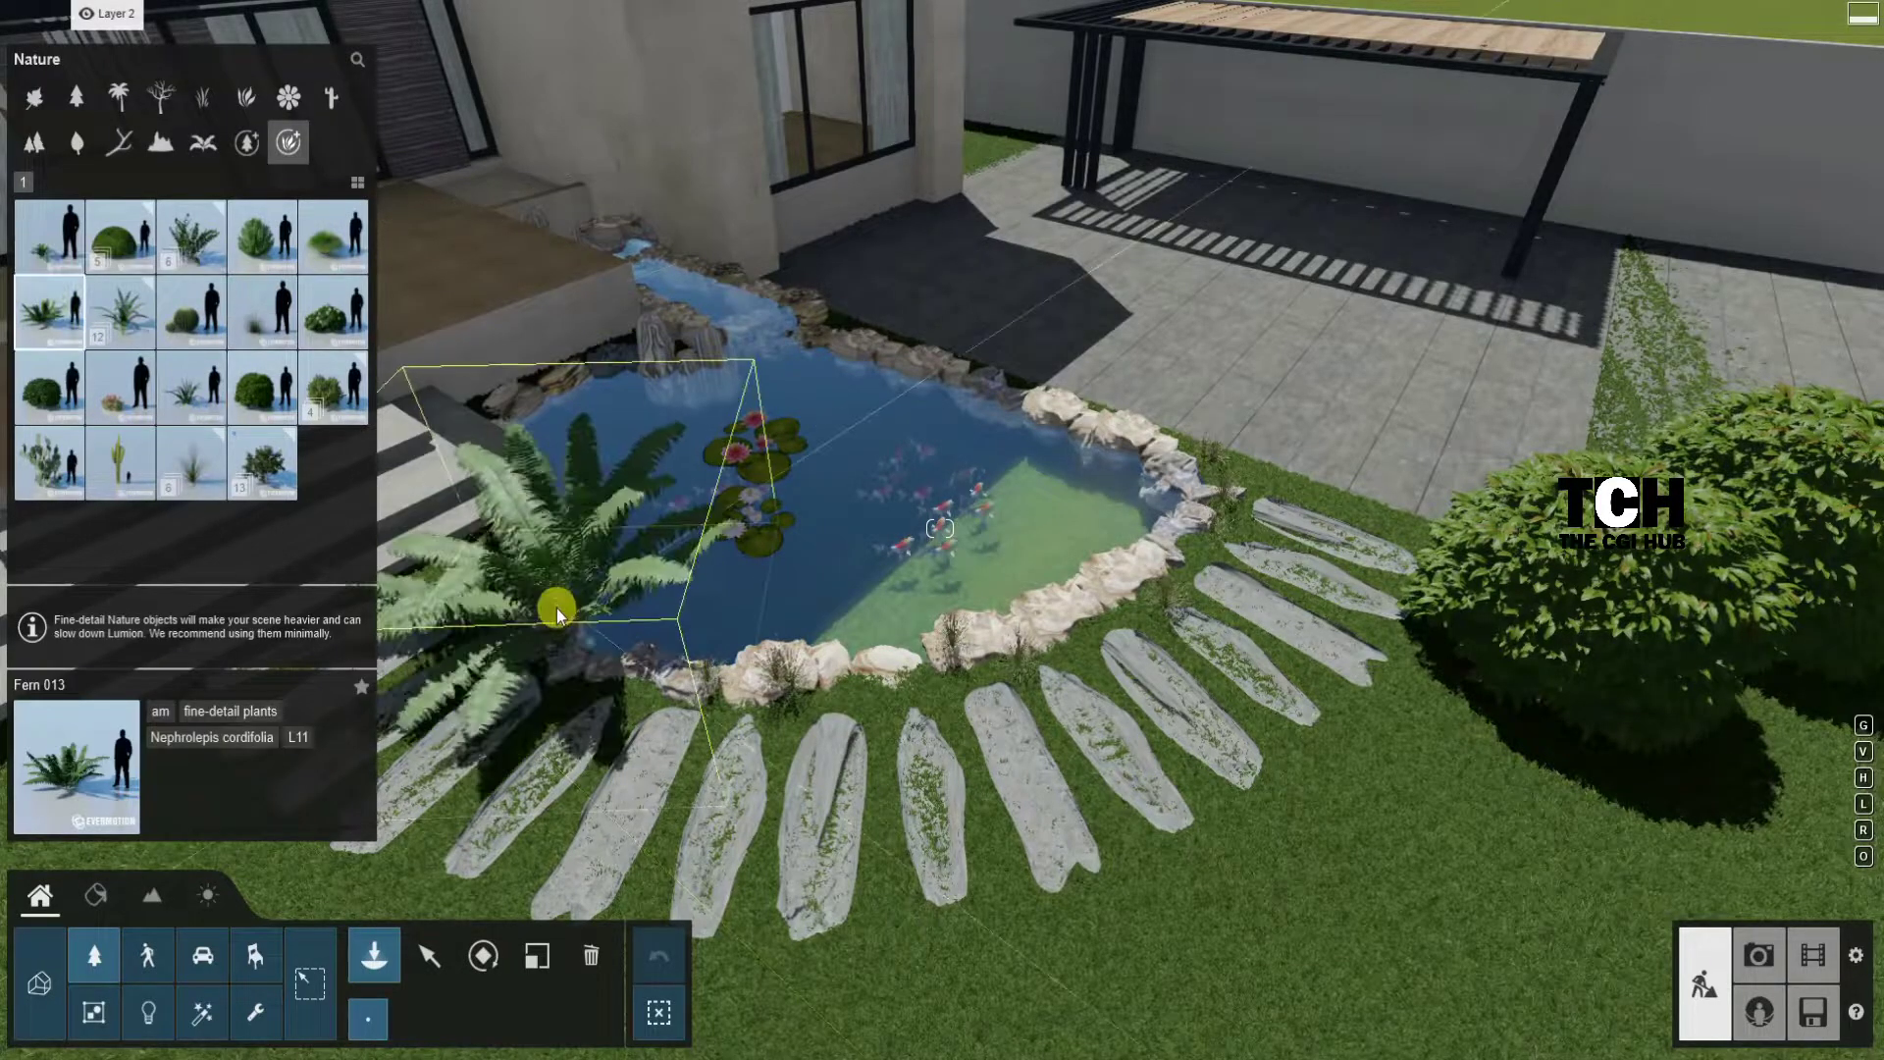
pyautogui.click(49, 236)
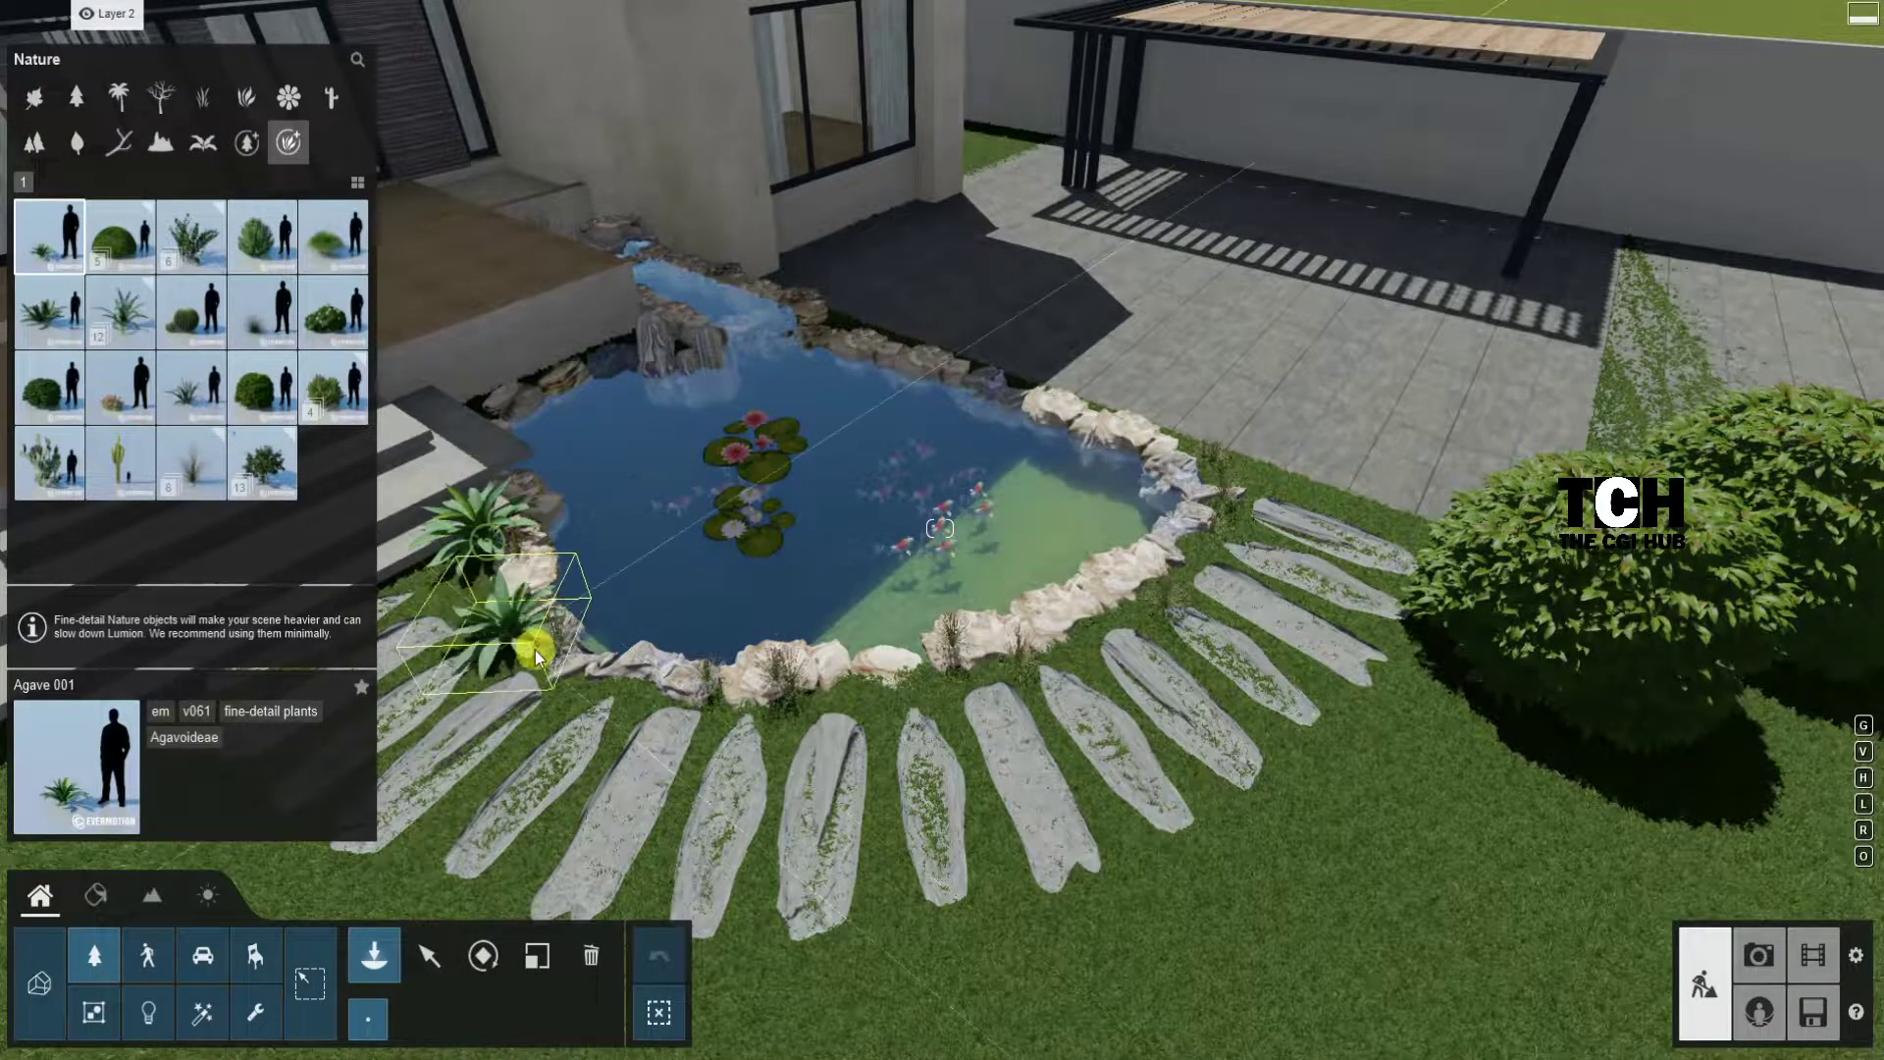
pyautogui.click(721, 713)
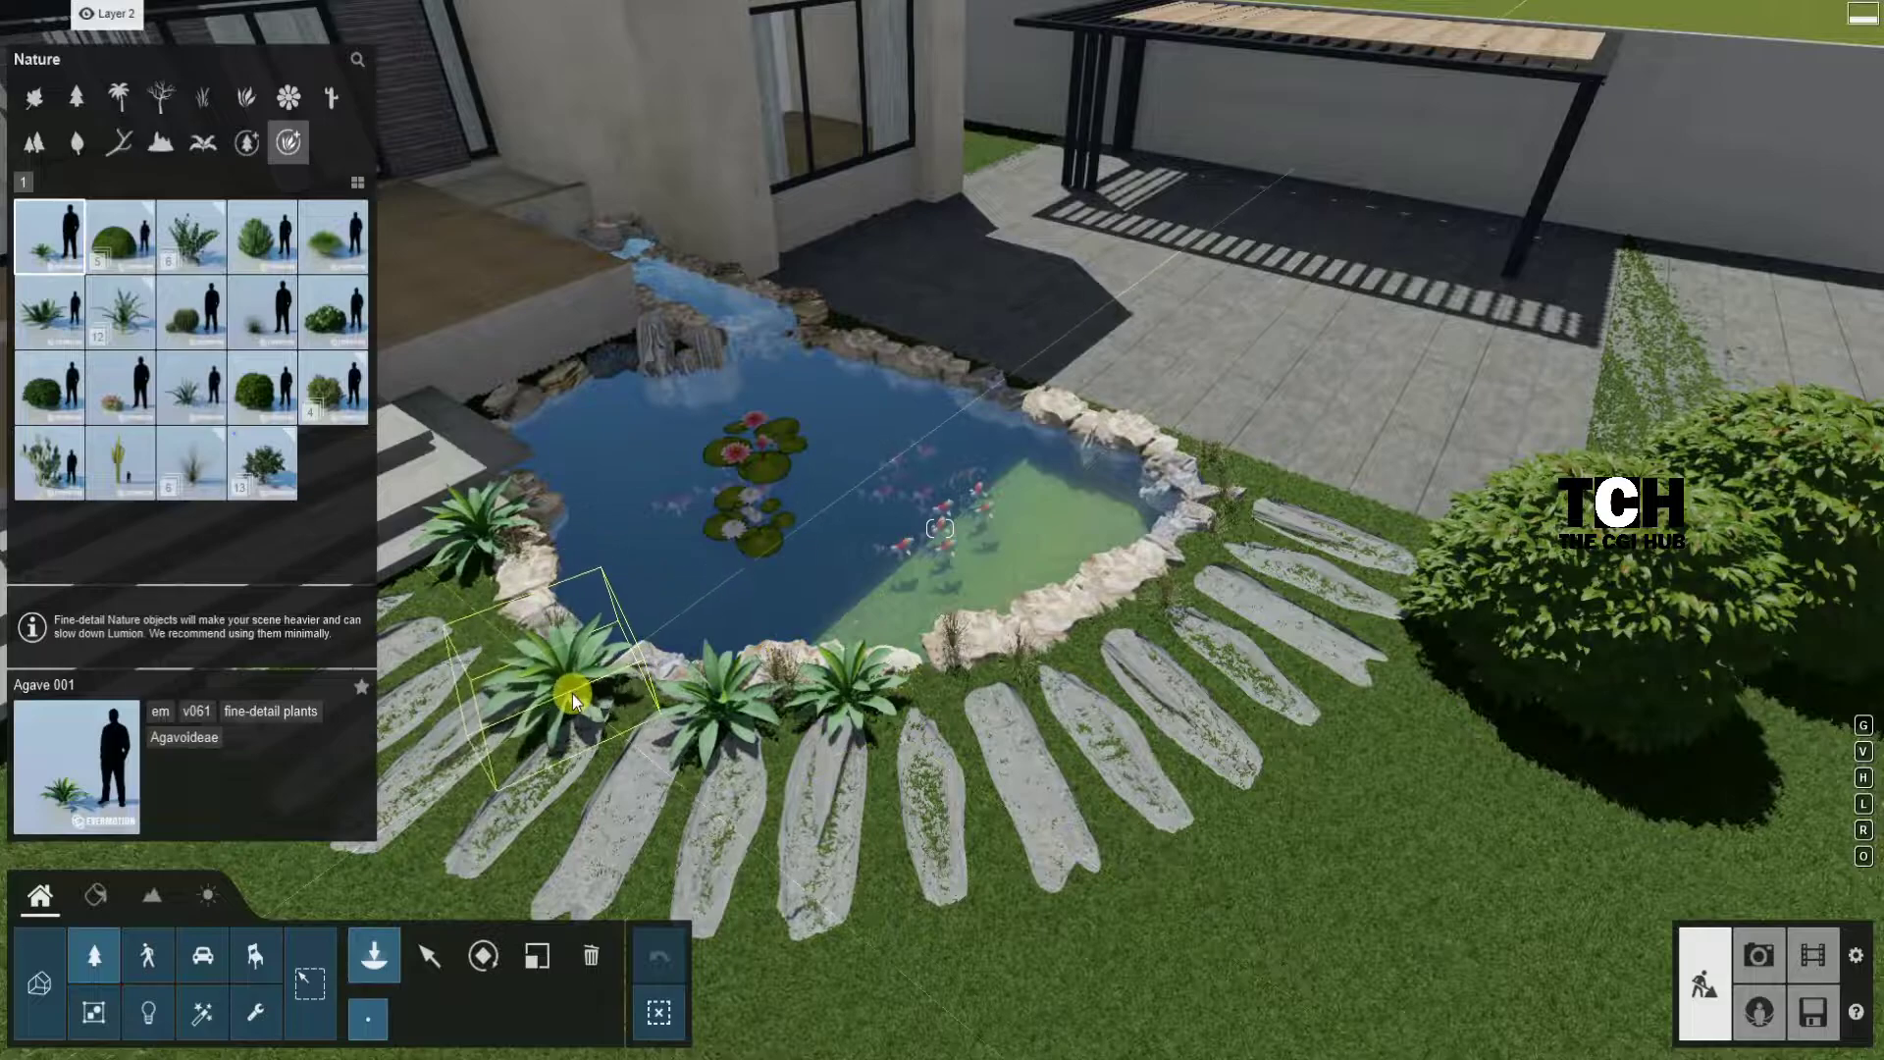
pyautogui.click(574, 693)
pyautogui.click(1094, 614)
pyautogui.scroll(5, 1212, 475)
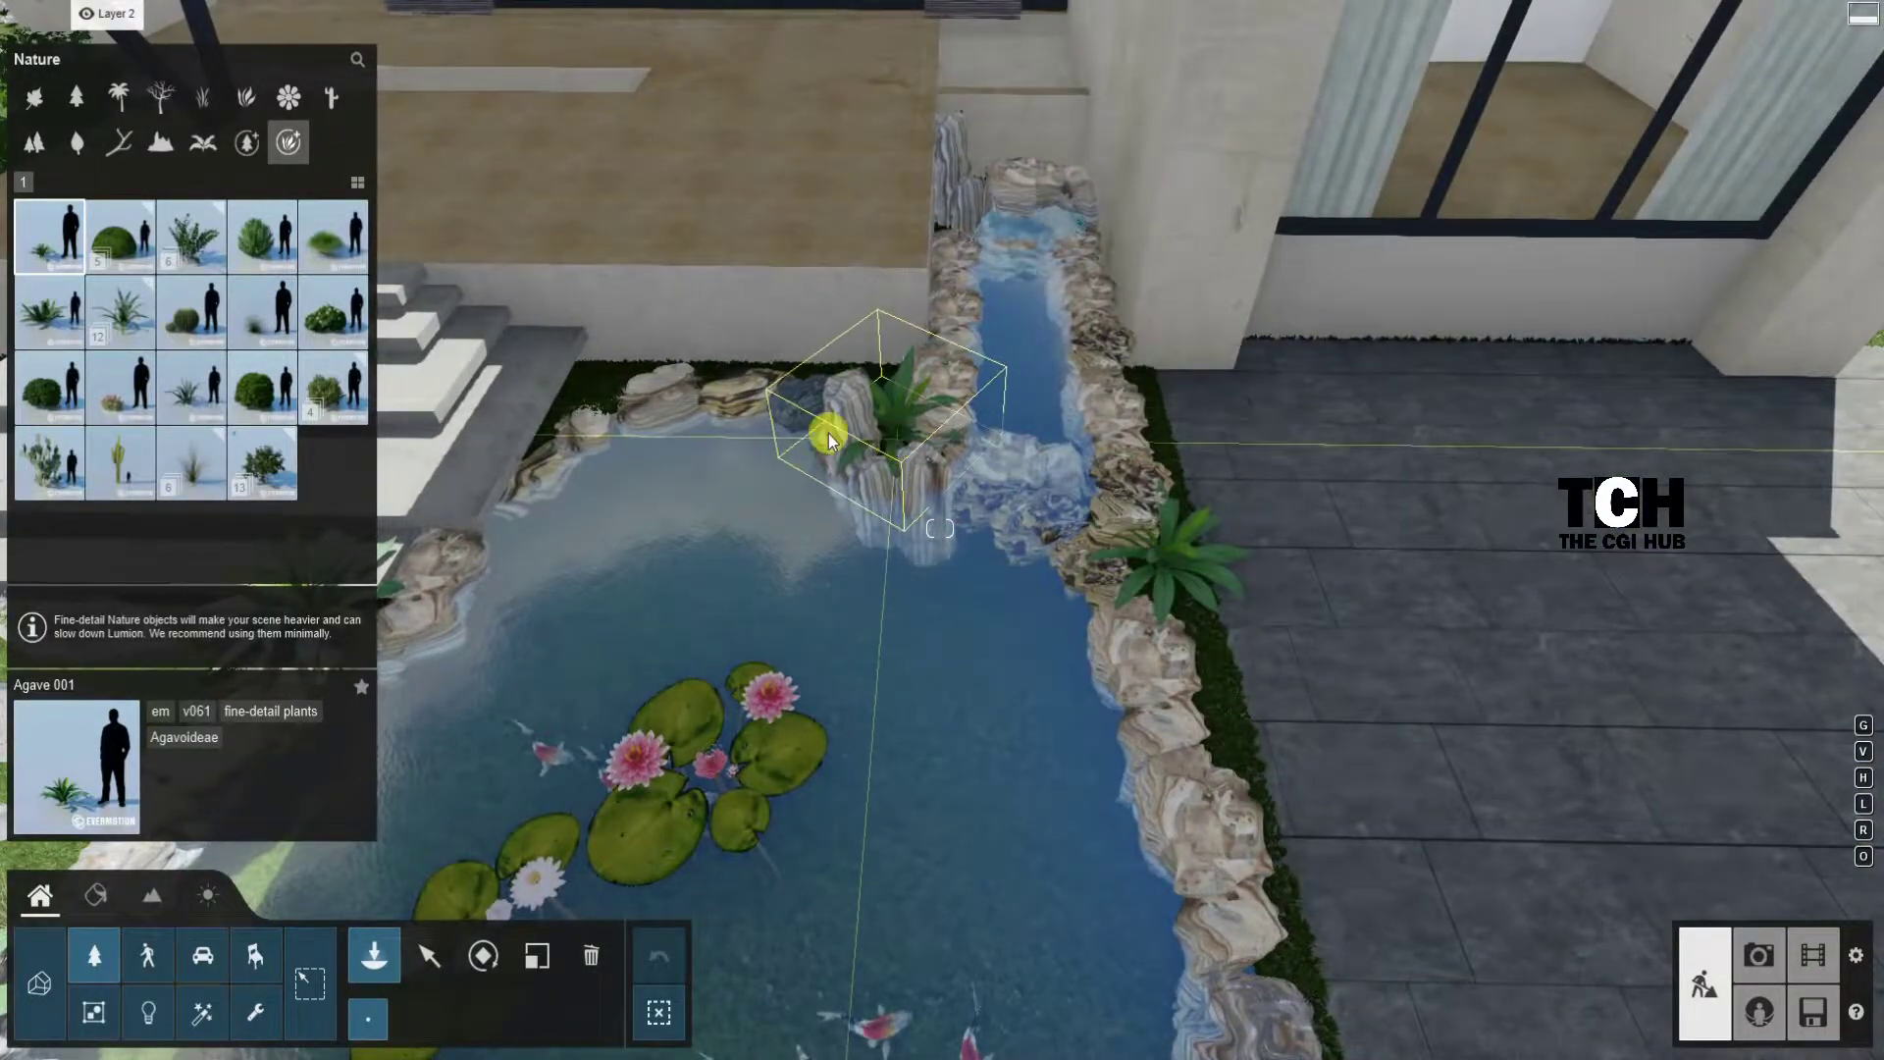
pyautogui.scroll(-5, 609, 398)
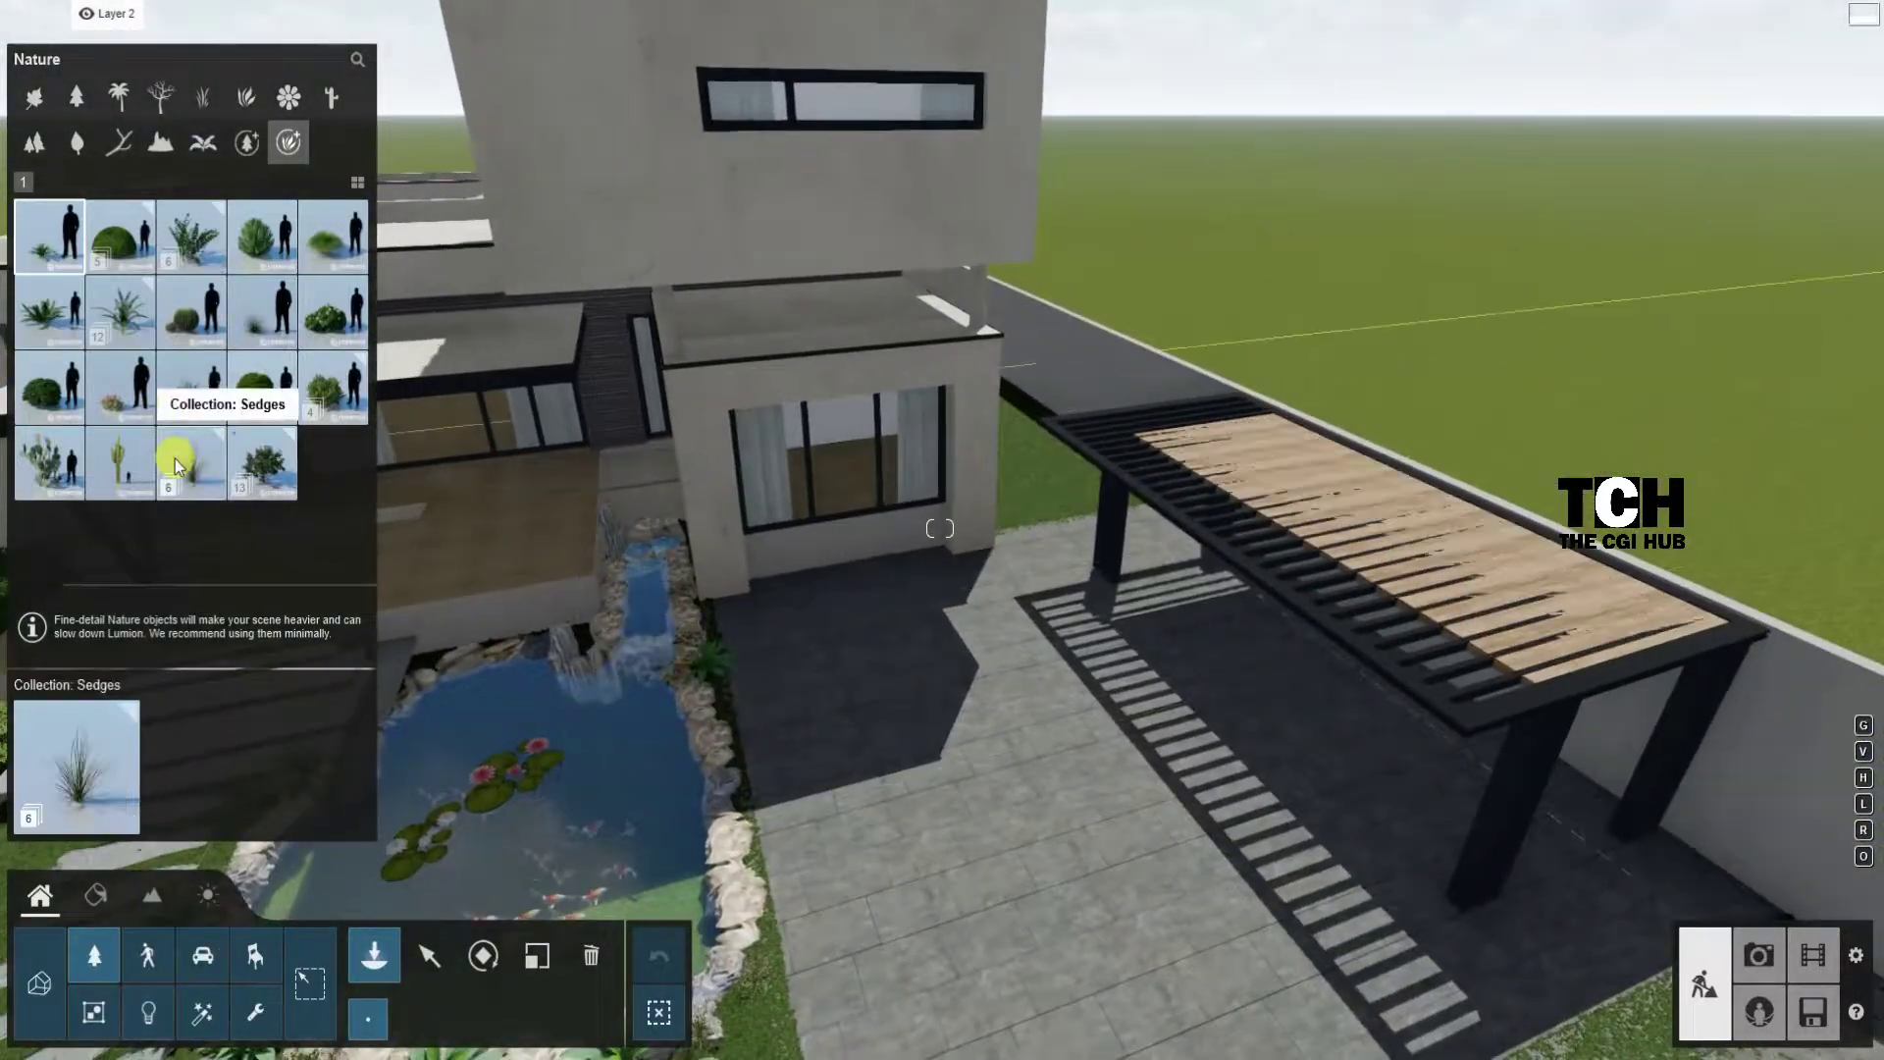
# Step: Pick TravelersPalm 004 from the palm library and start a mass-placement row
pyautogui.click(120, 95)
pyautogui.click(349, 244)
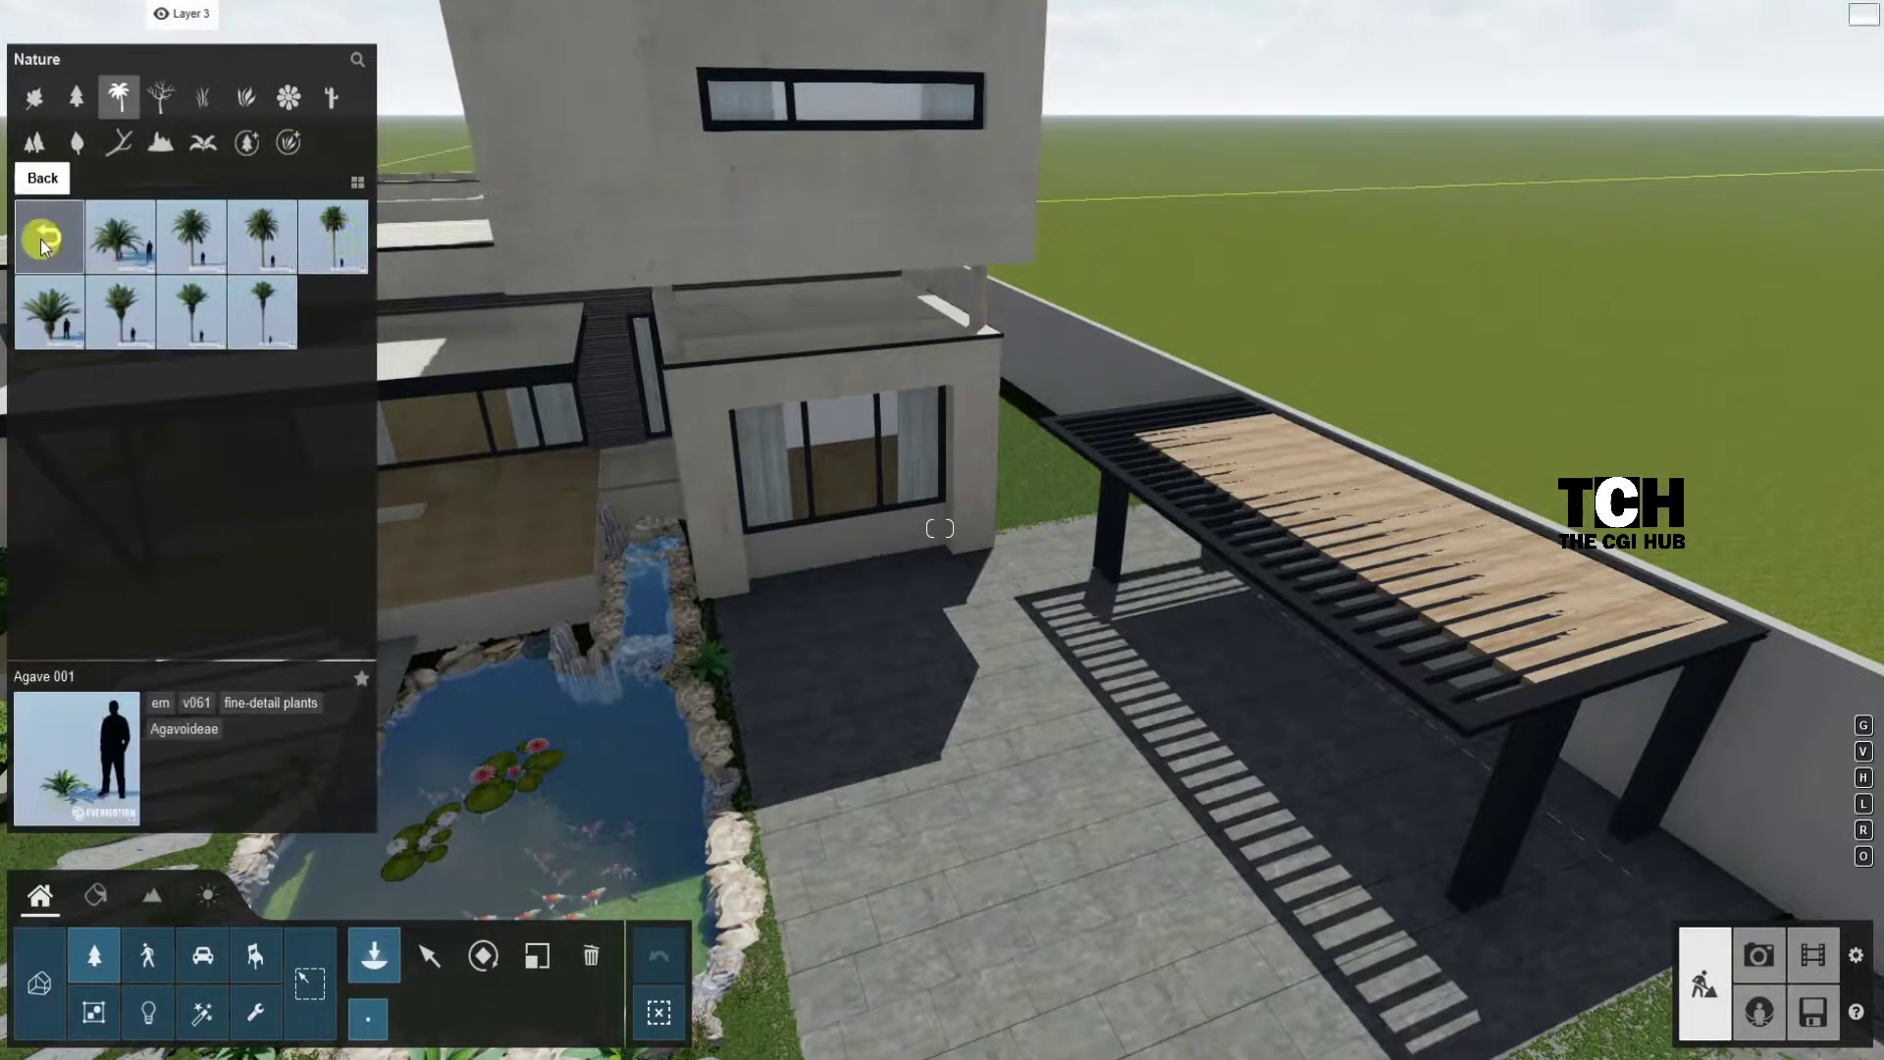
pyautogui.click(44, 237)
pyautogui.click(120, 613)
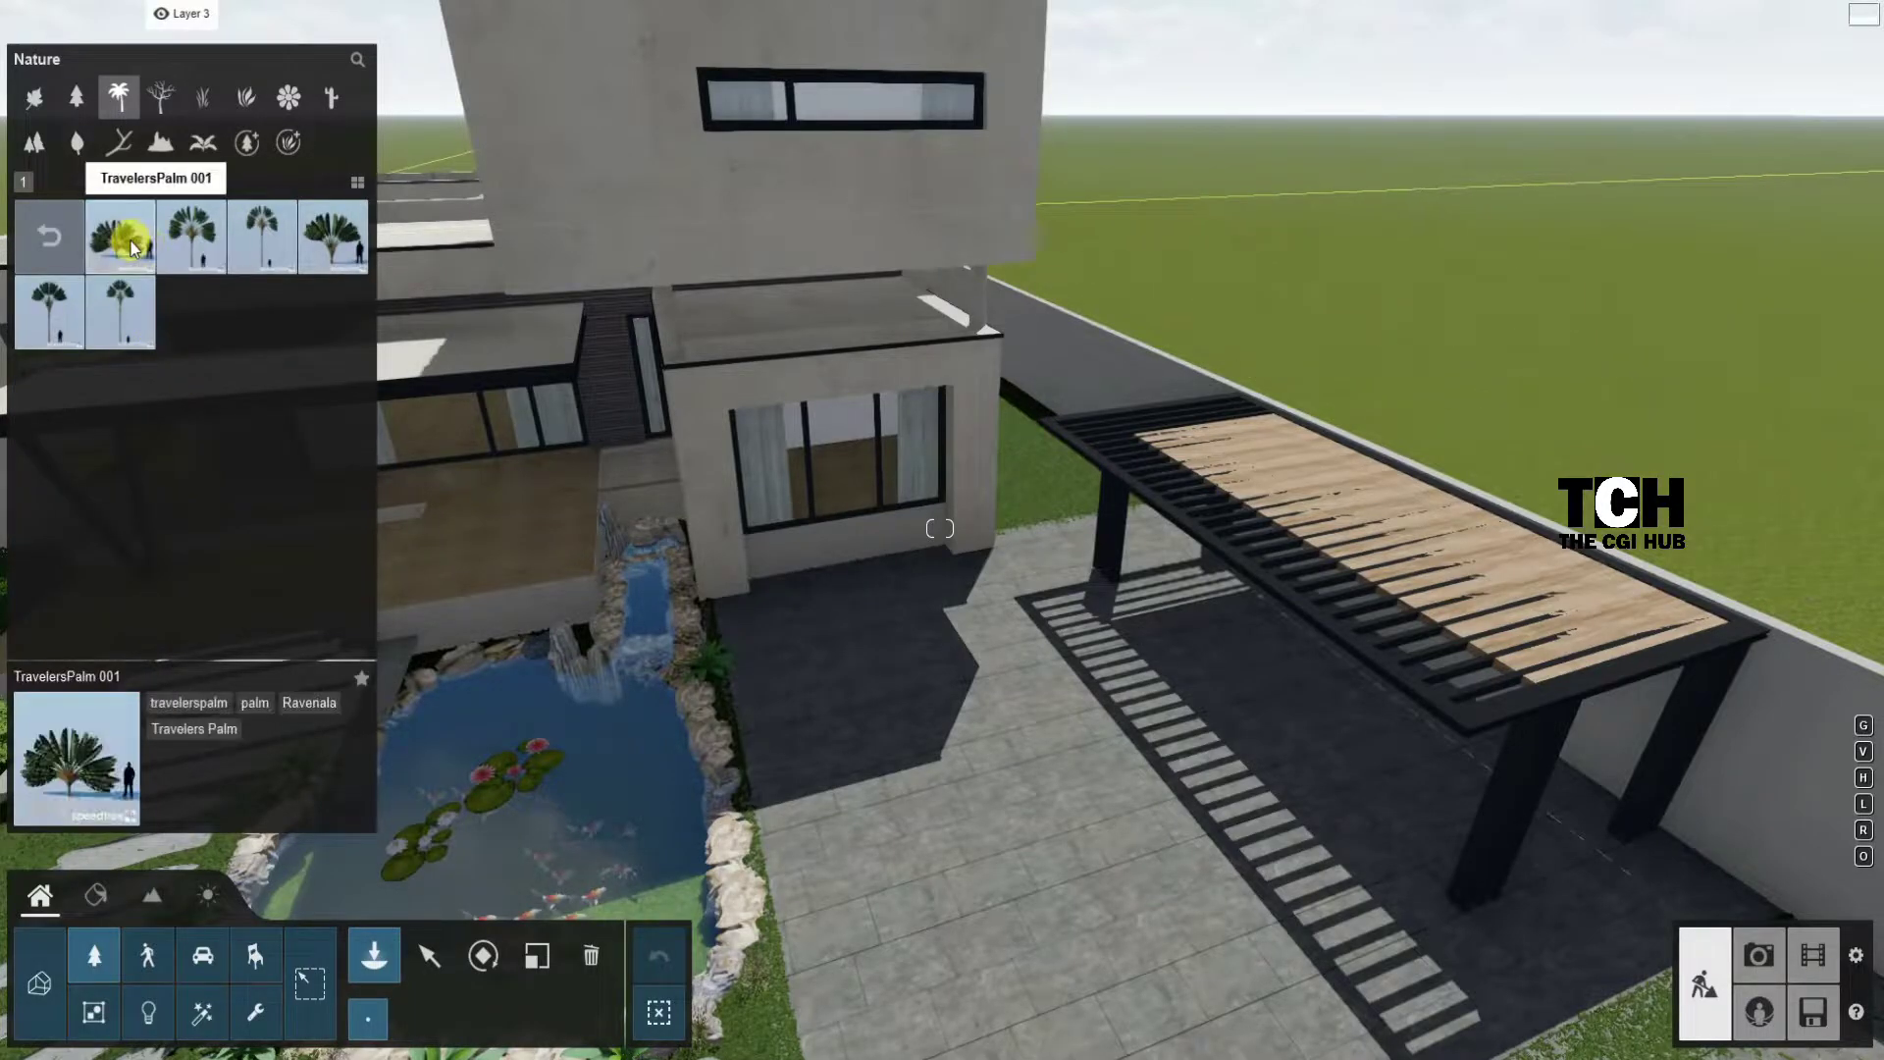
pyautogui.click(334, 235)
pyautogui.moveTo(1138, 628); pyautogui.dragTo(1226, 628, button='right')
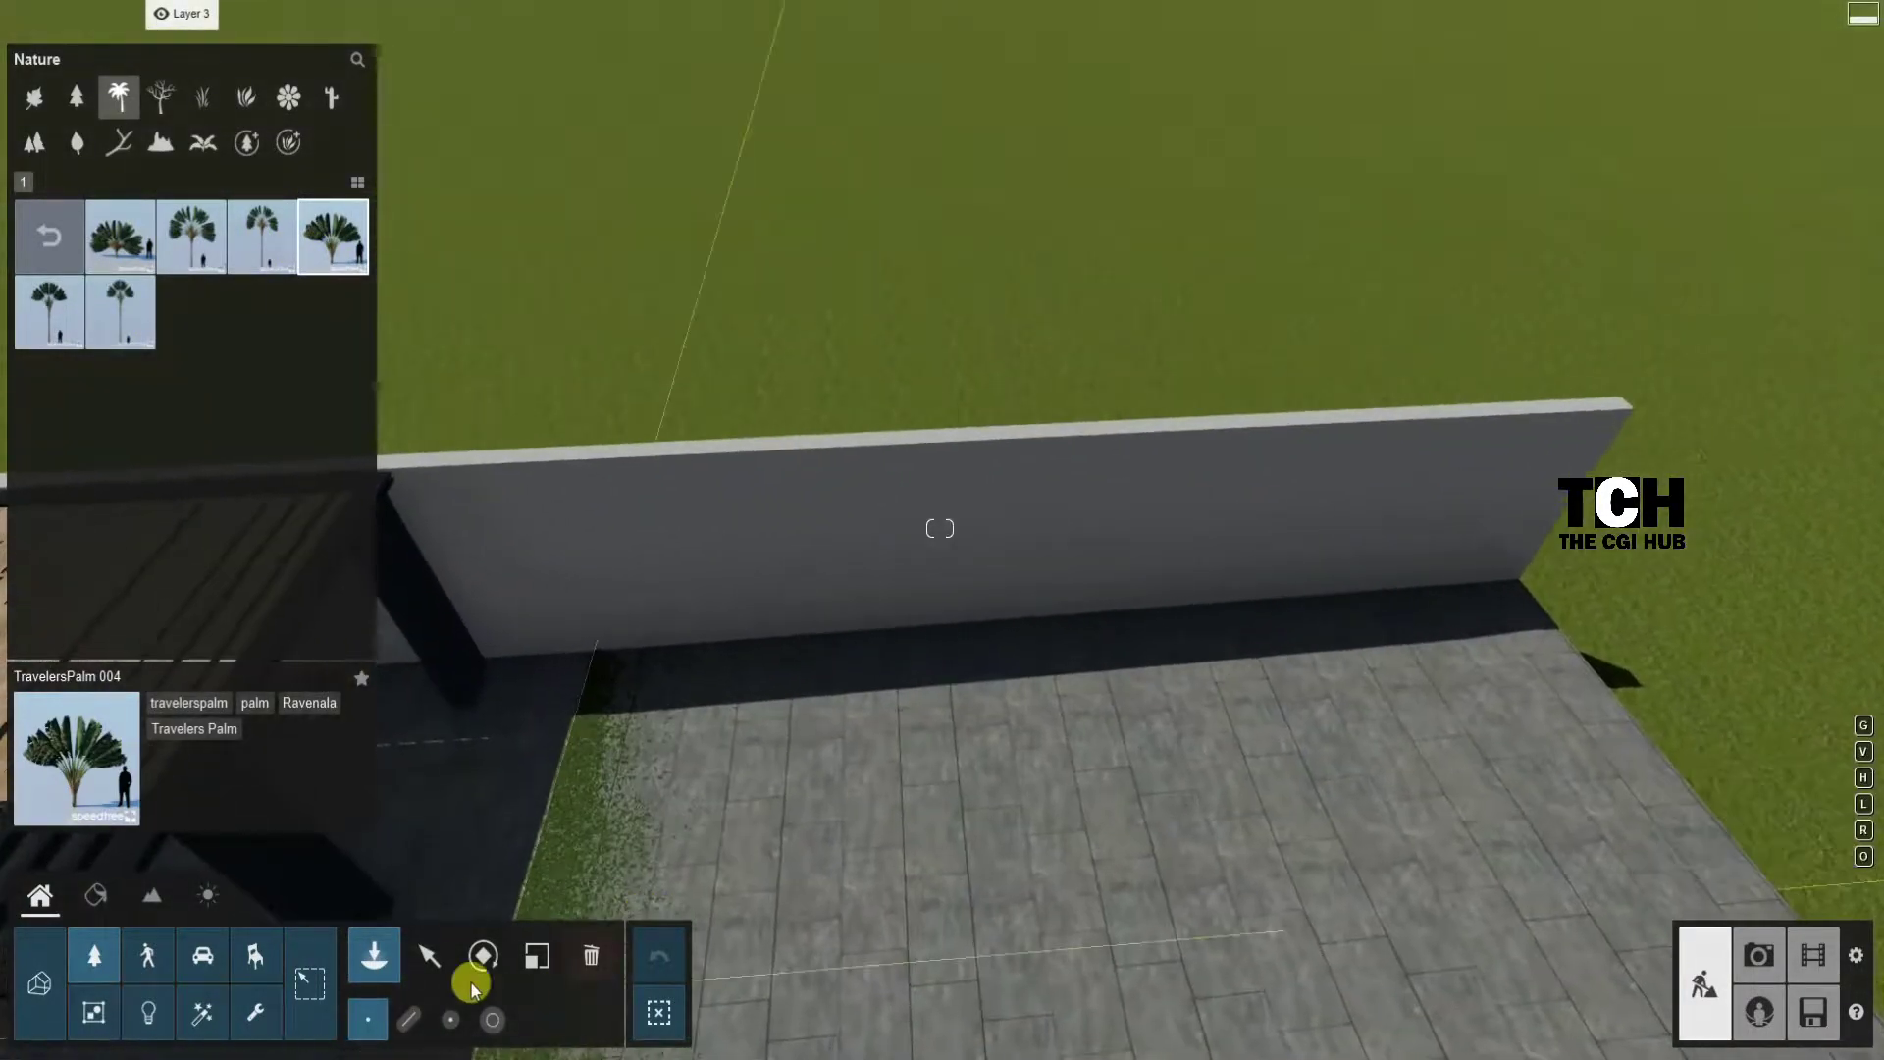
pyautogui.click(483, 955)
# Step: End the palm row at the wall corner and rotate its palms to about 31°
pyautogui.moveTo(939, 528)
pyautogui.mouseDown(button='right')
pyautogui.moveTo(743, 528)
pyautogui.moveTo(799, 769)
pyautogui.mouseUp(button='right')
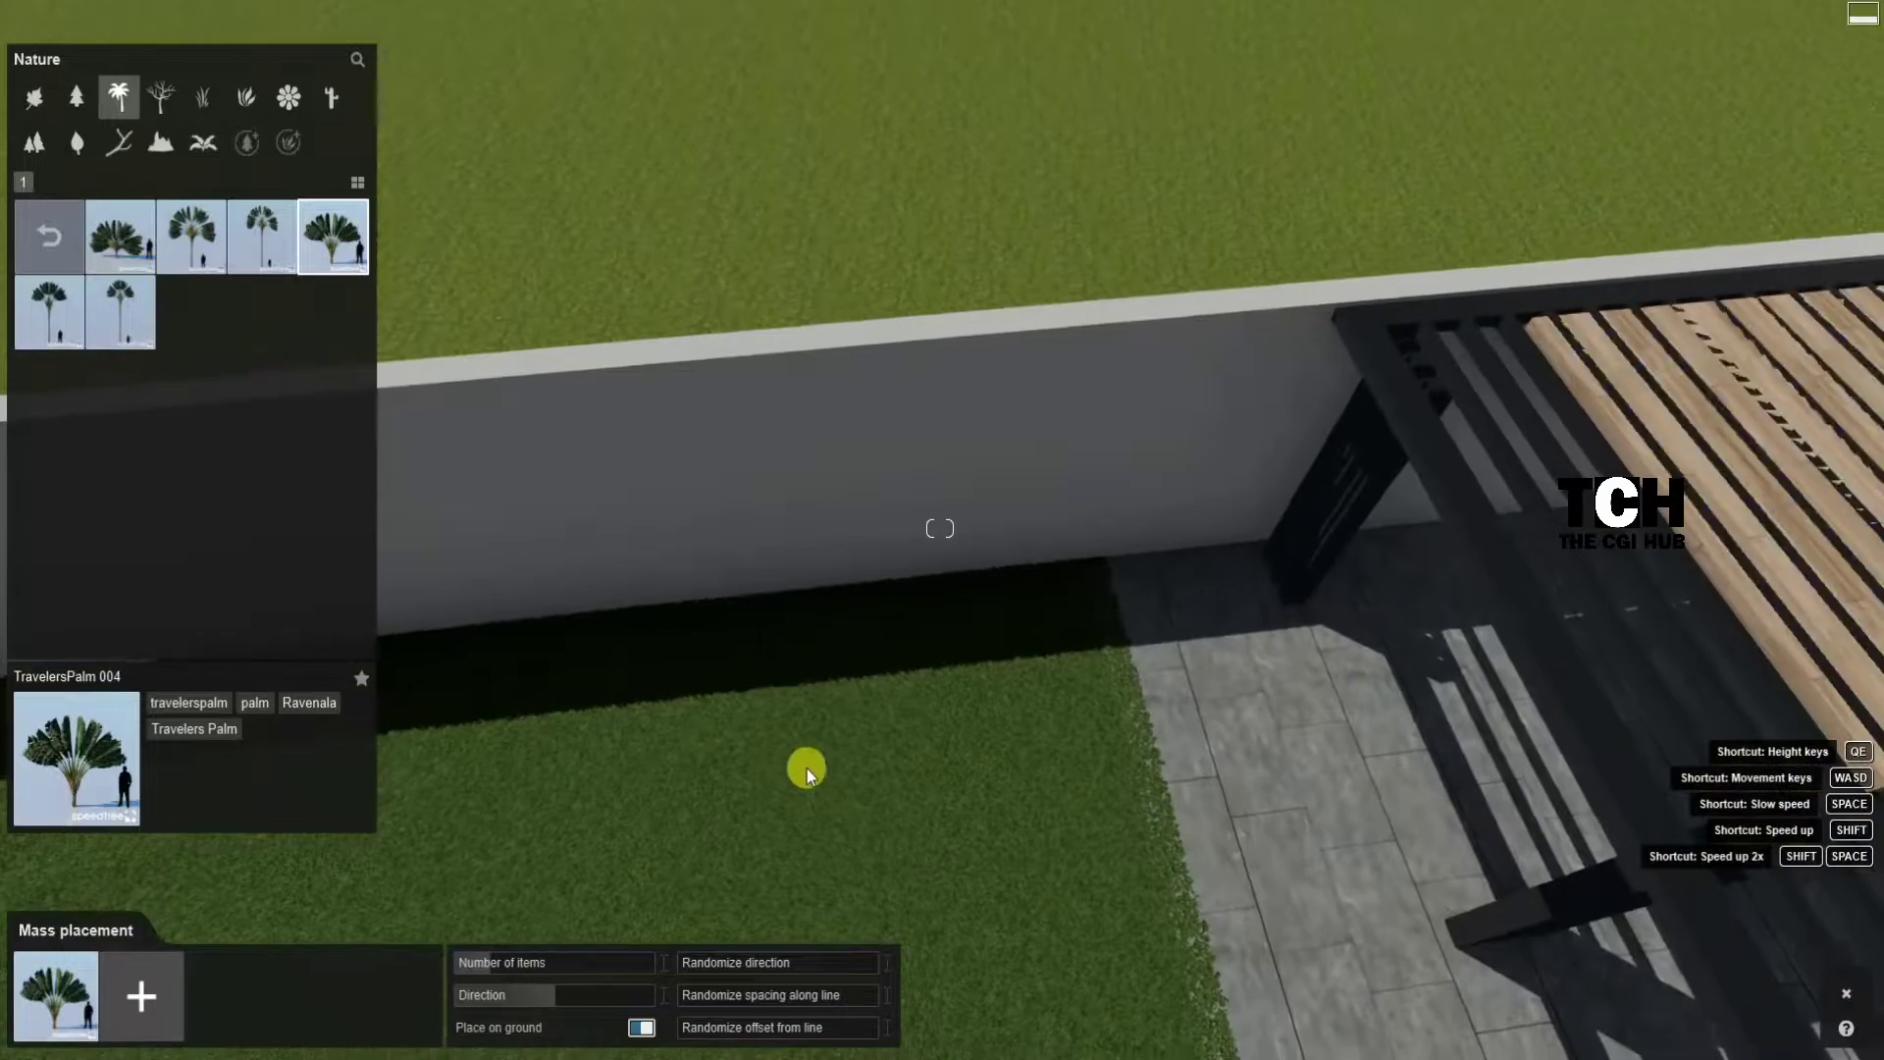
pyautogui.moveTo(1048, 608); pyautogui.dragTo(622, 593, button='right')
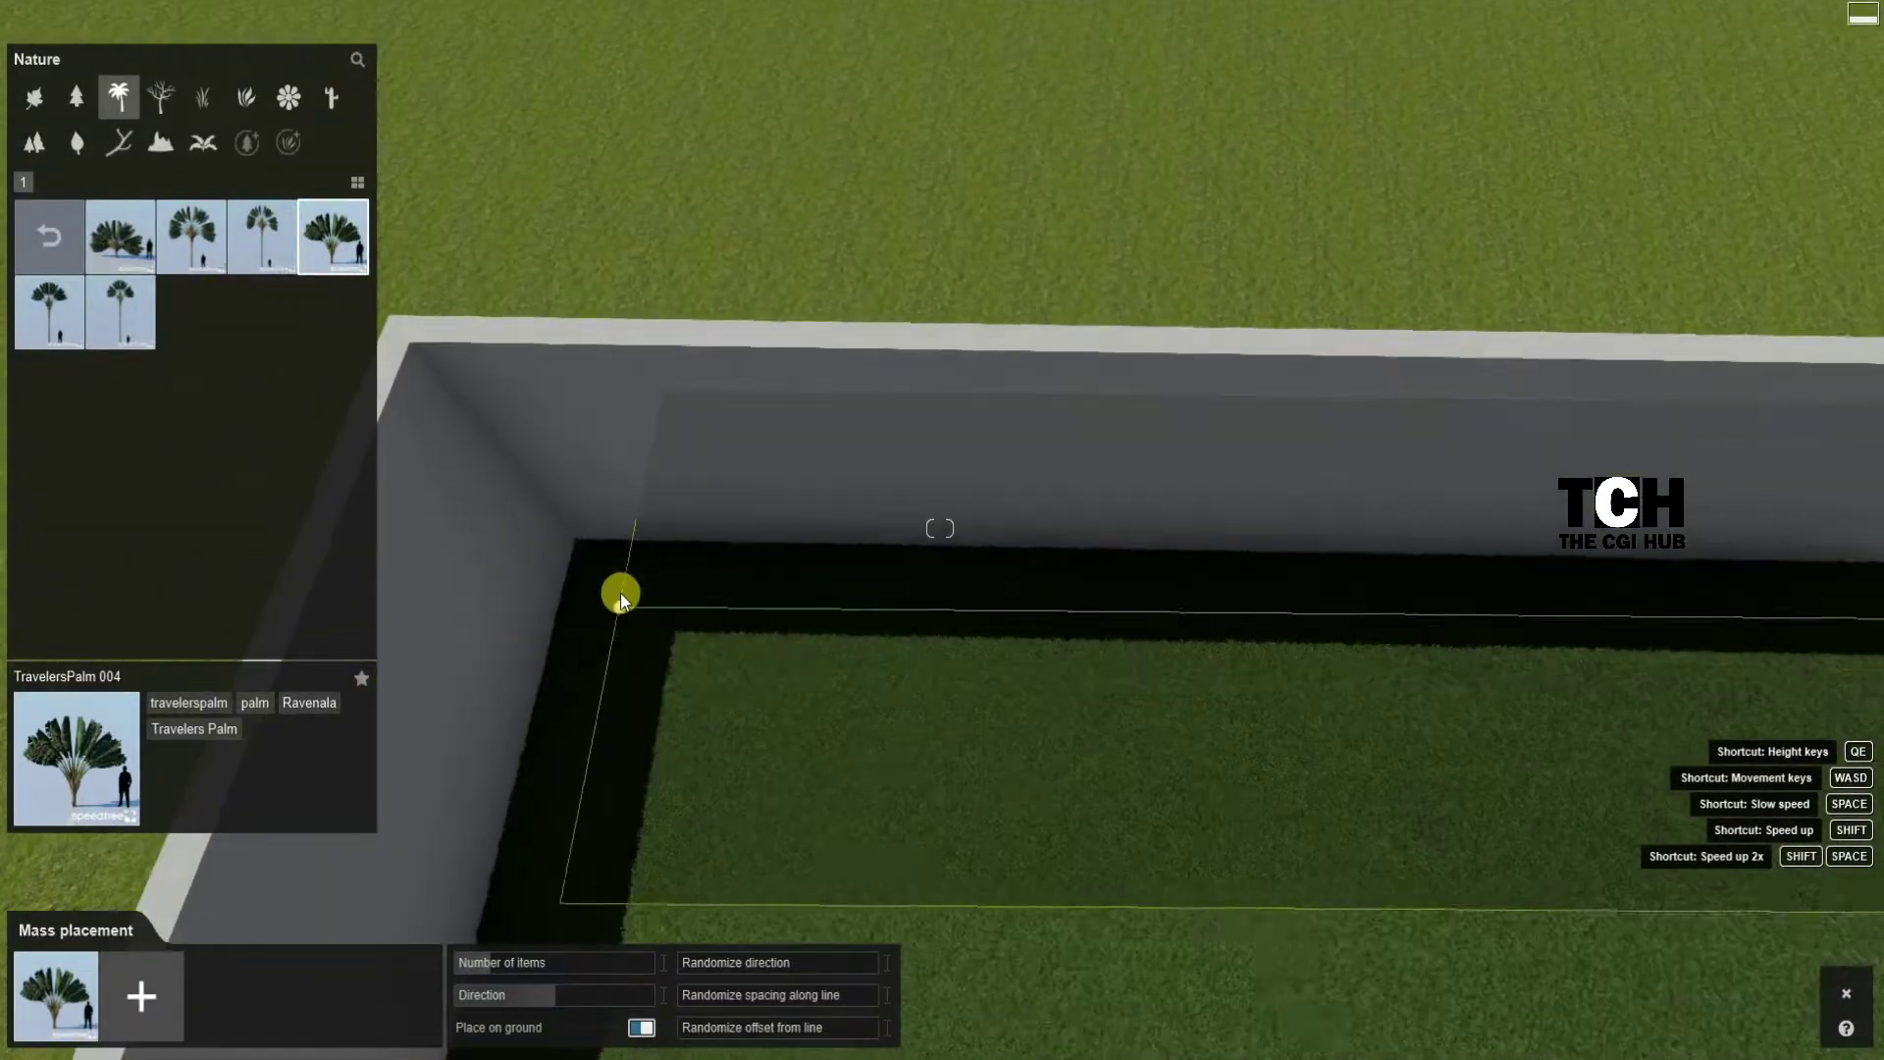
pyautogui.click(621, 594)
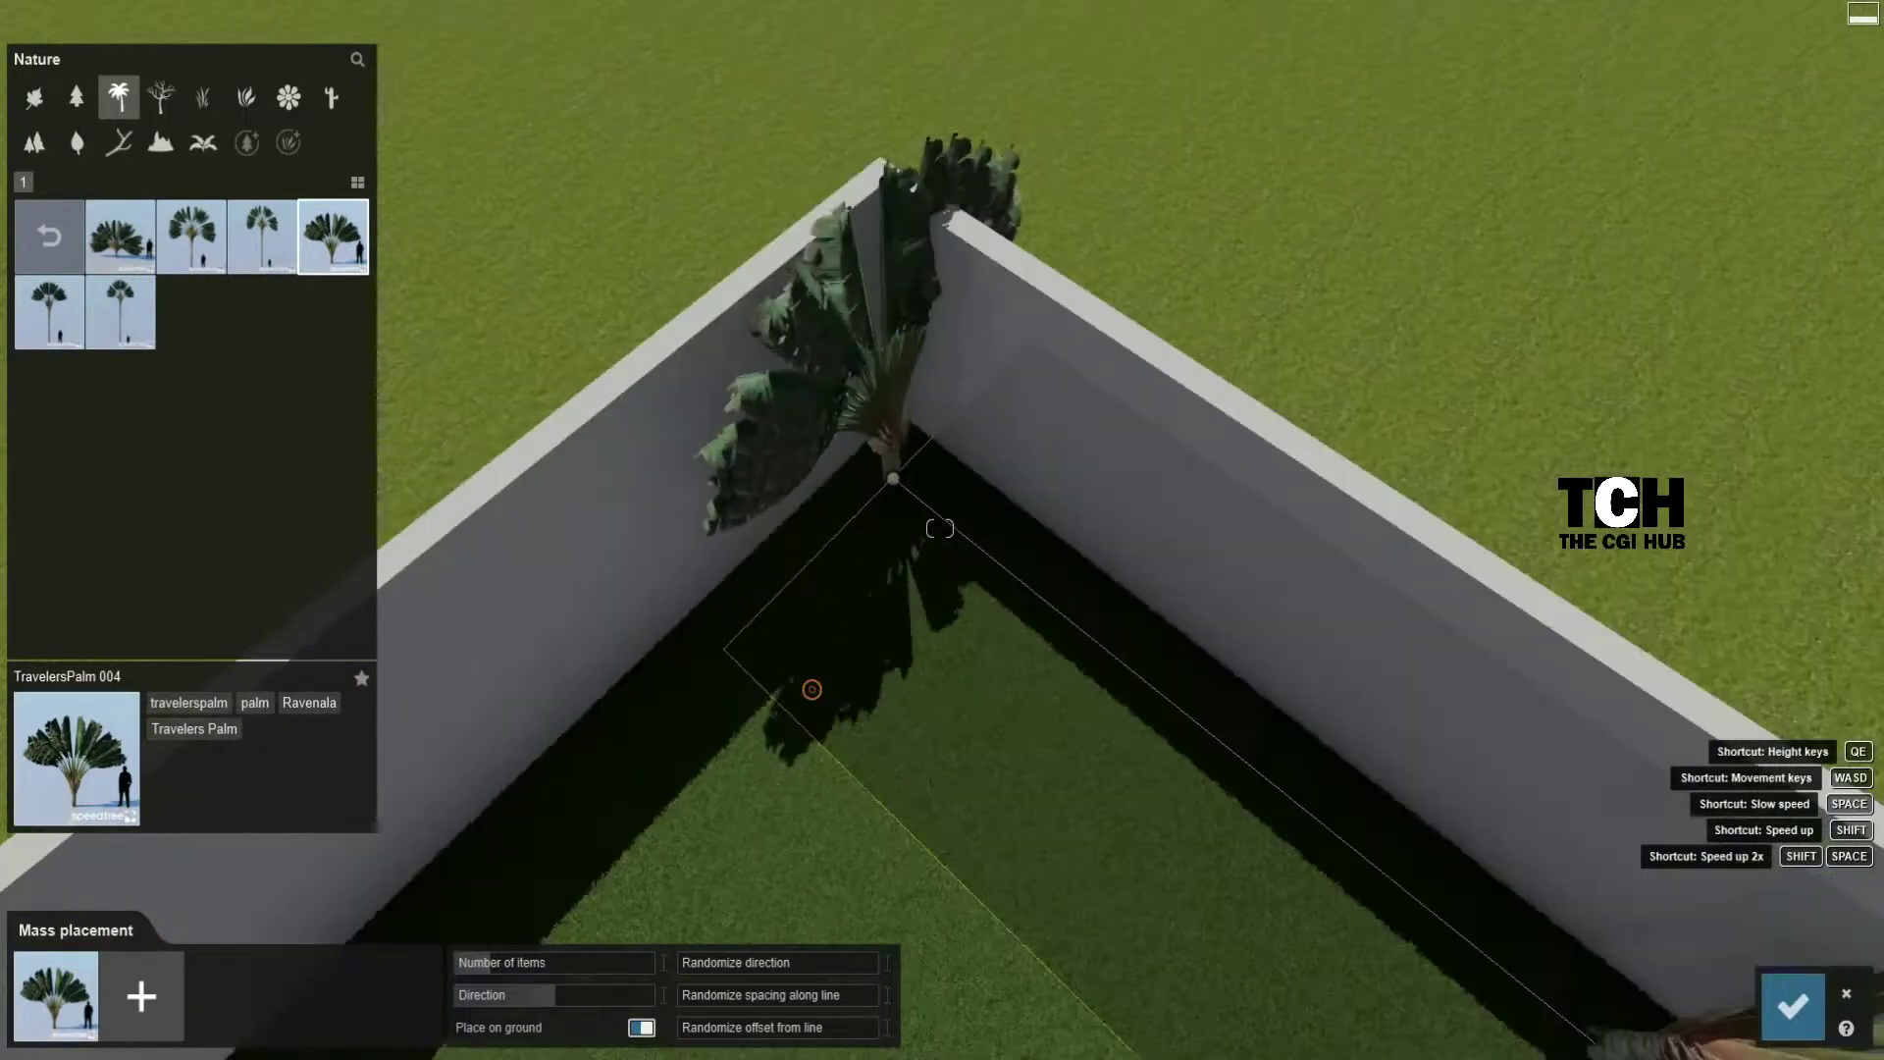
pyautogui.moveTo(609, 601)
pyautogui.mouseDown(button='right')
pyautogui.moveTo(940, 528)
pyautogui.moveTo(571, 1005)
pyautogui.mouseUp(button='right')
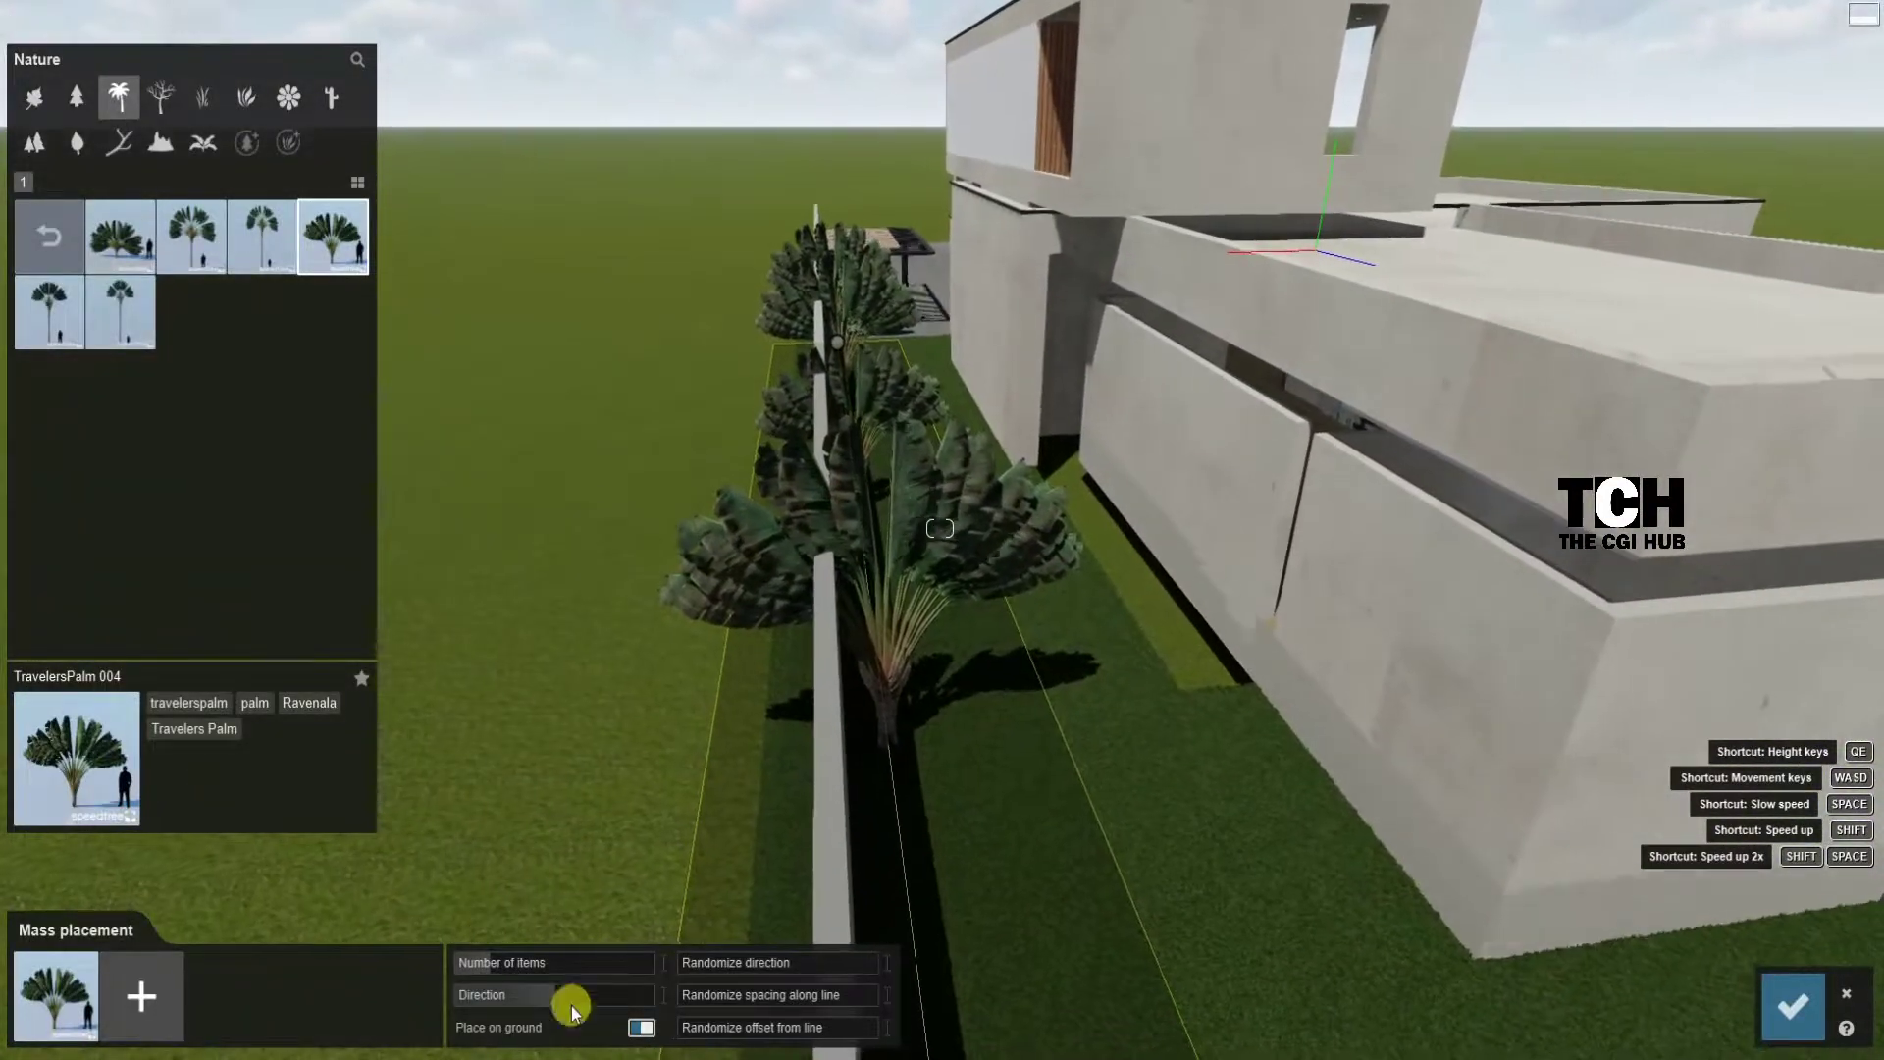
pyautogui.click(532, 995)
pyautogui.moveTo(532, 995); pyautogui.dragTo(609, 997)
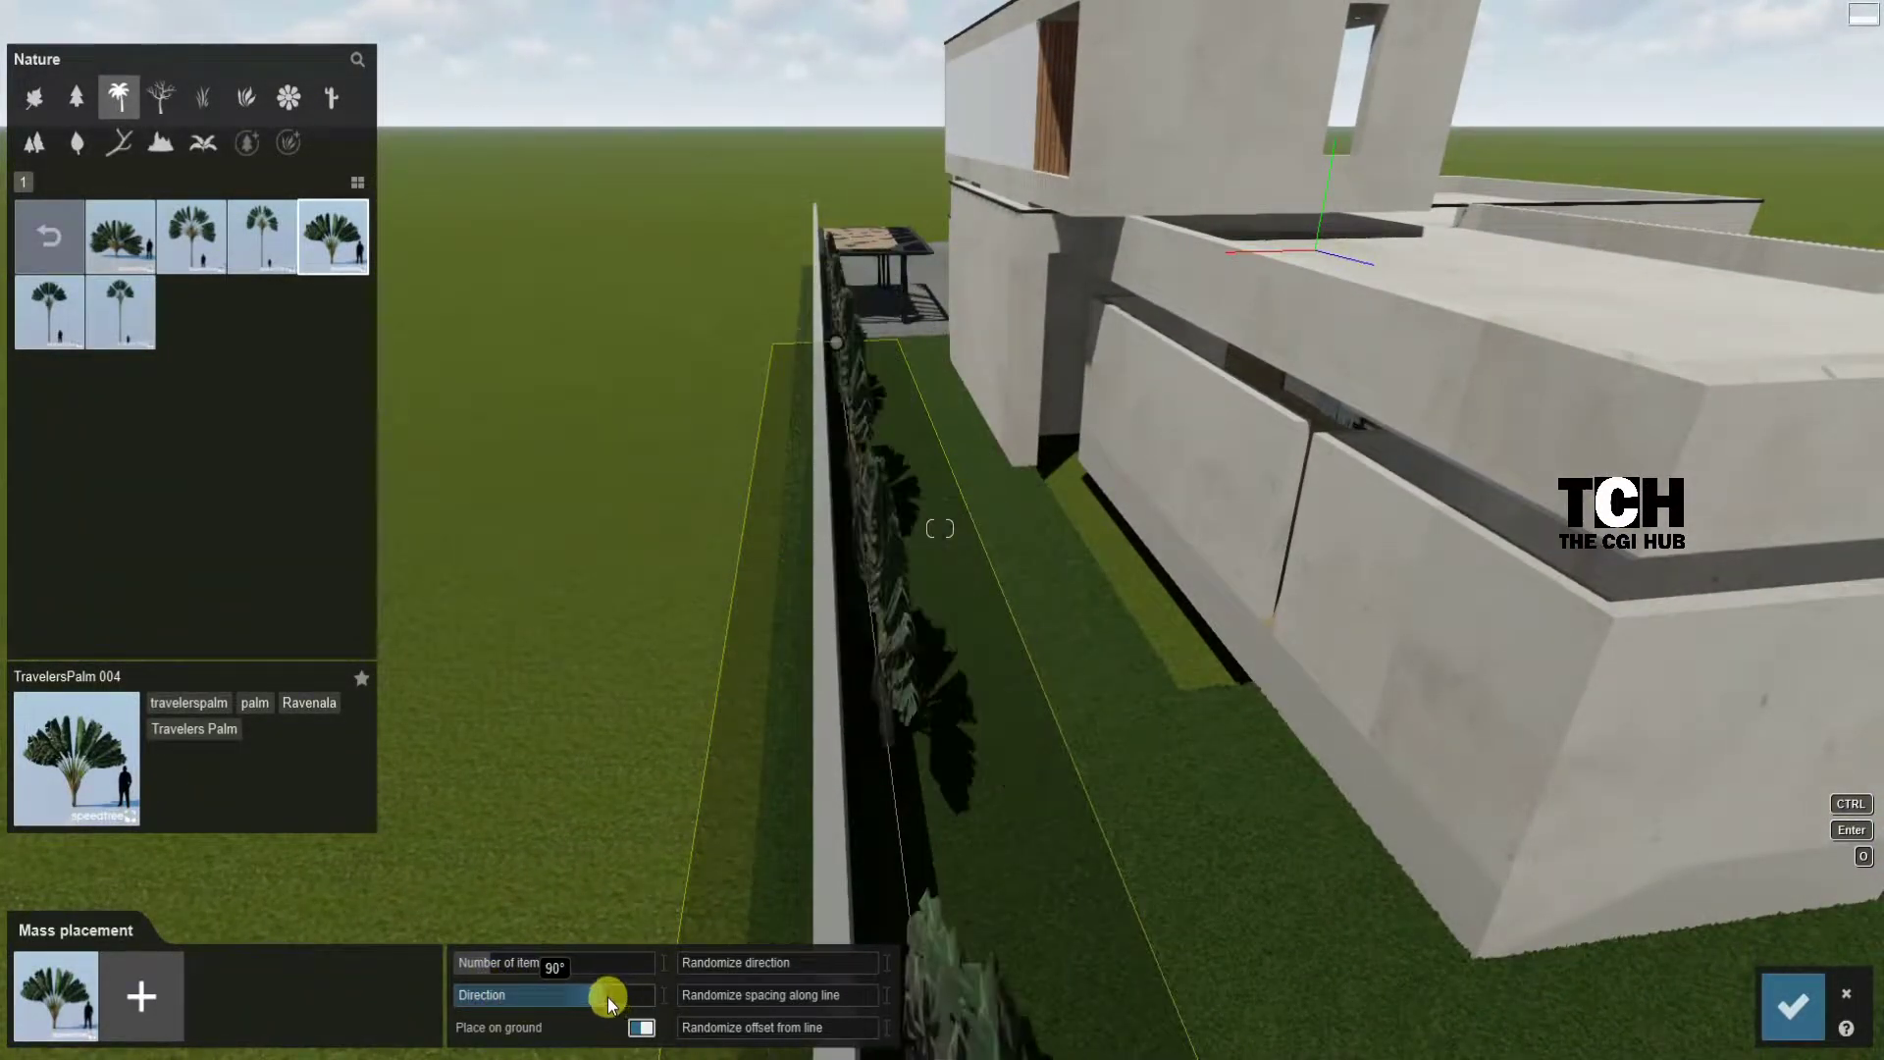
pyautogui.moveTo(608, 997)
pyautogui.mouseDown(button='right')
pyautogui.moveTo(710, 803)
pyautogui.moveTo(687, 834)
pyautogui.mouseUp(button='right')
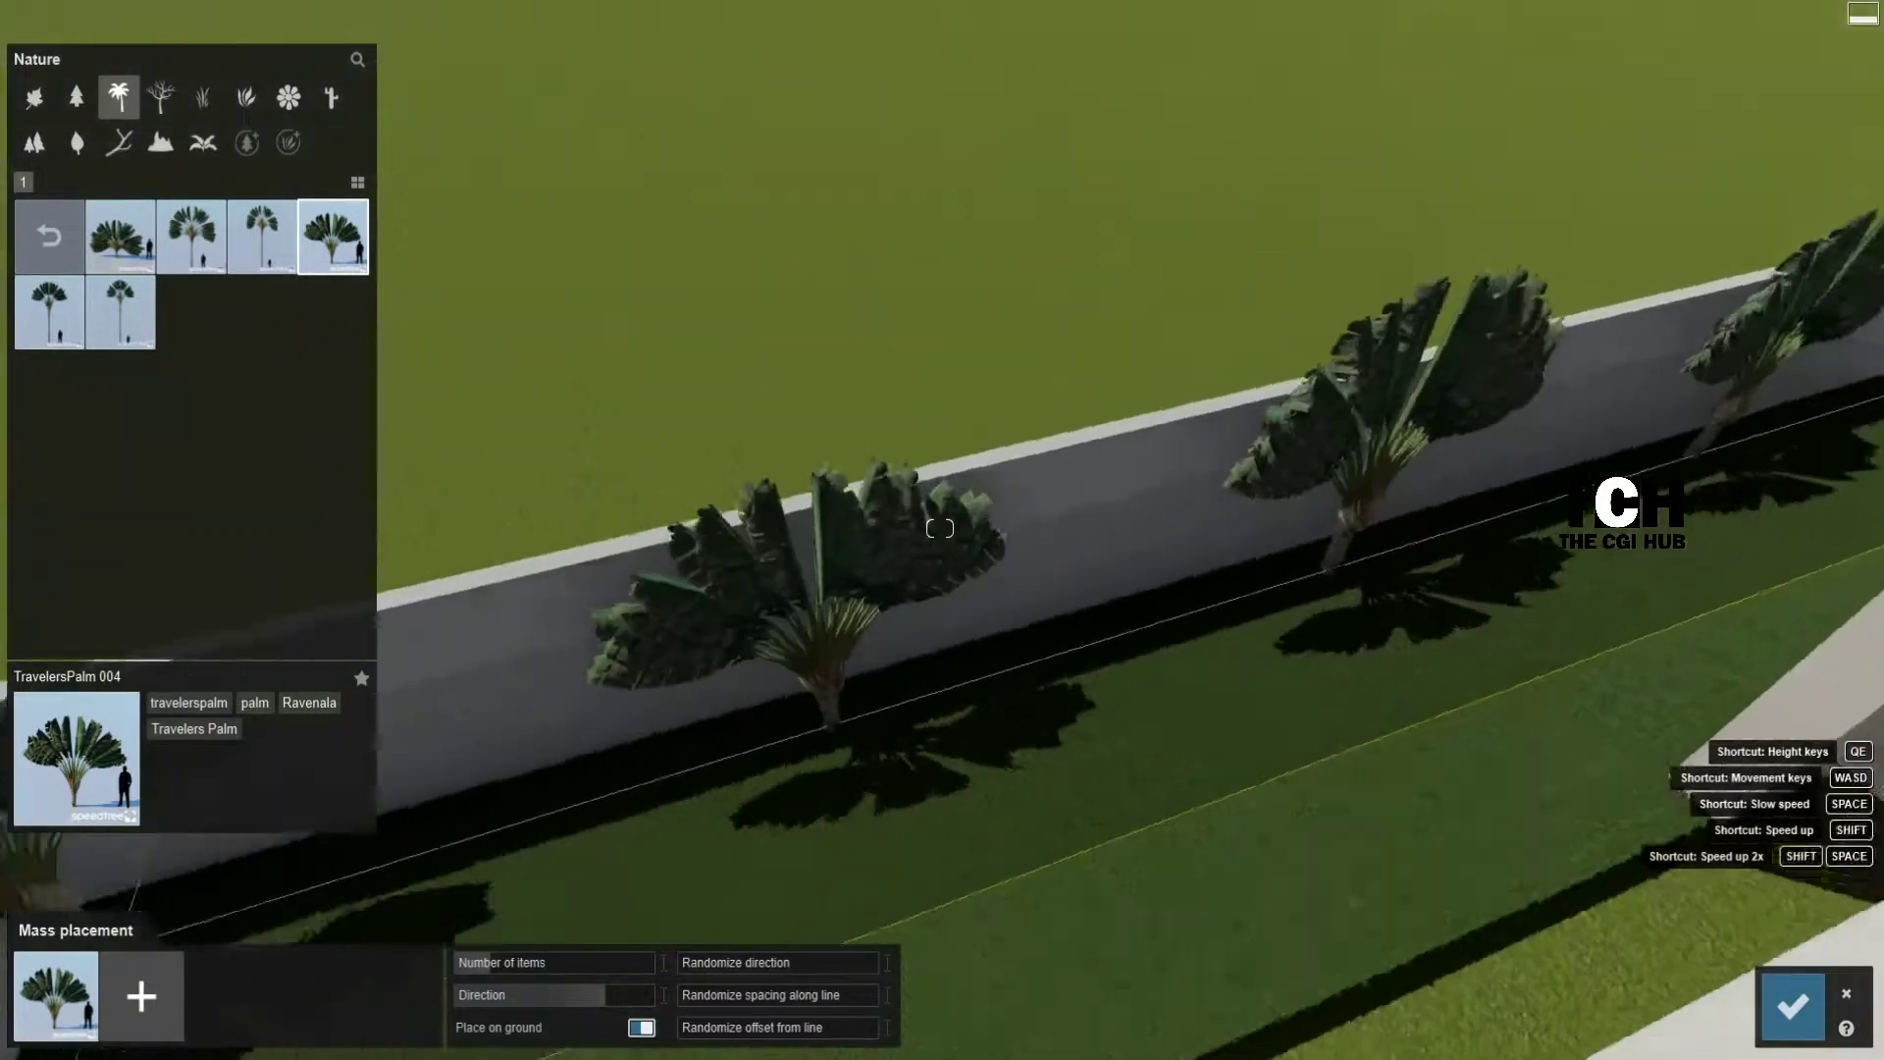
pyautogui.click(504, 963)
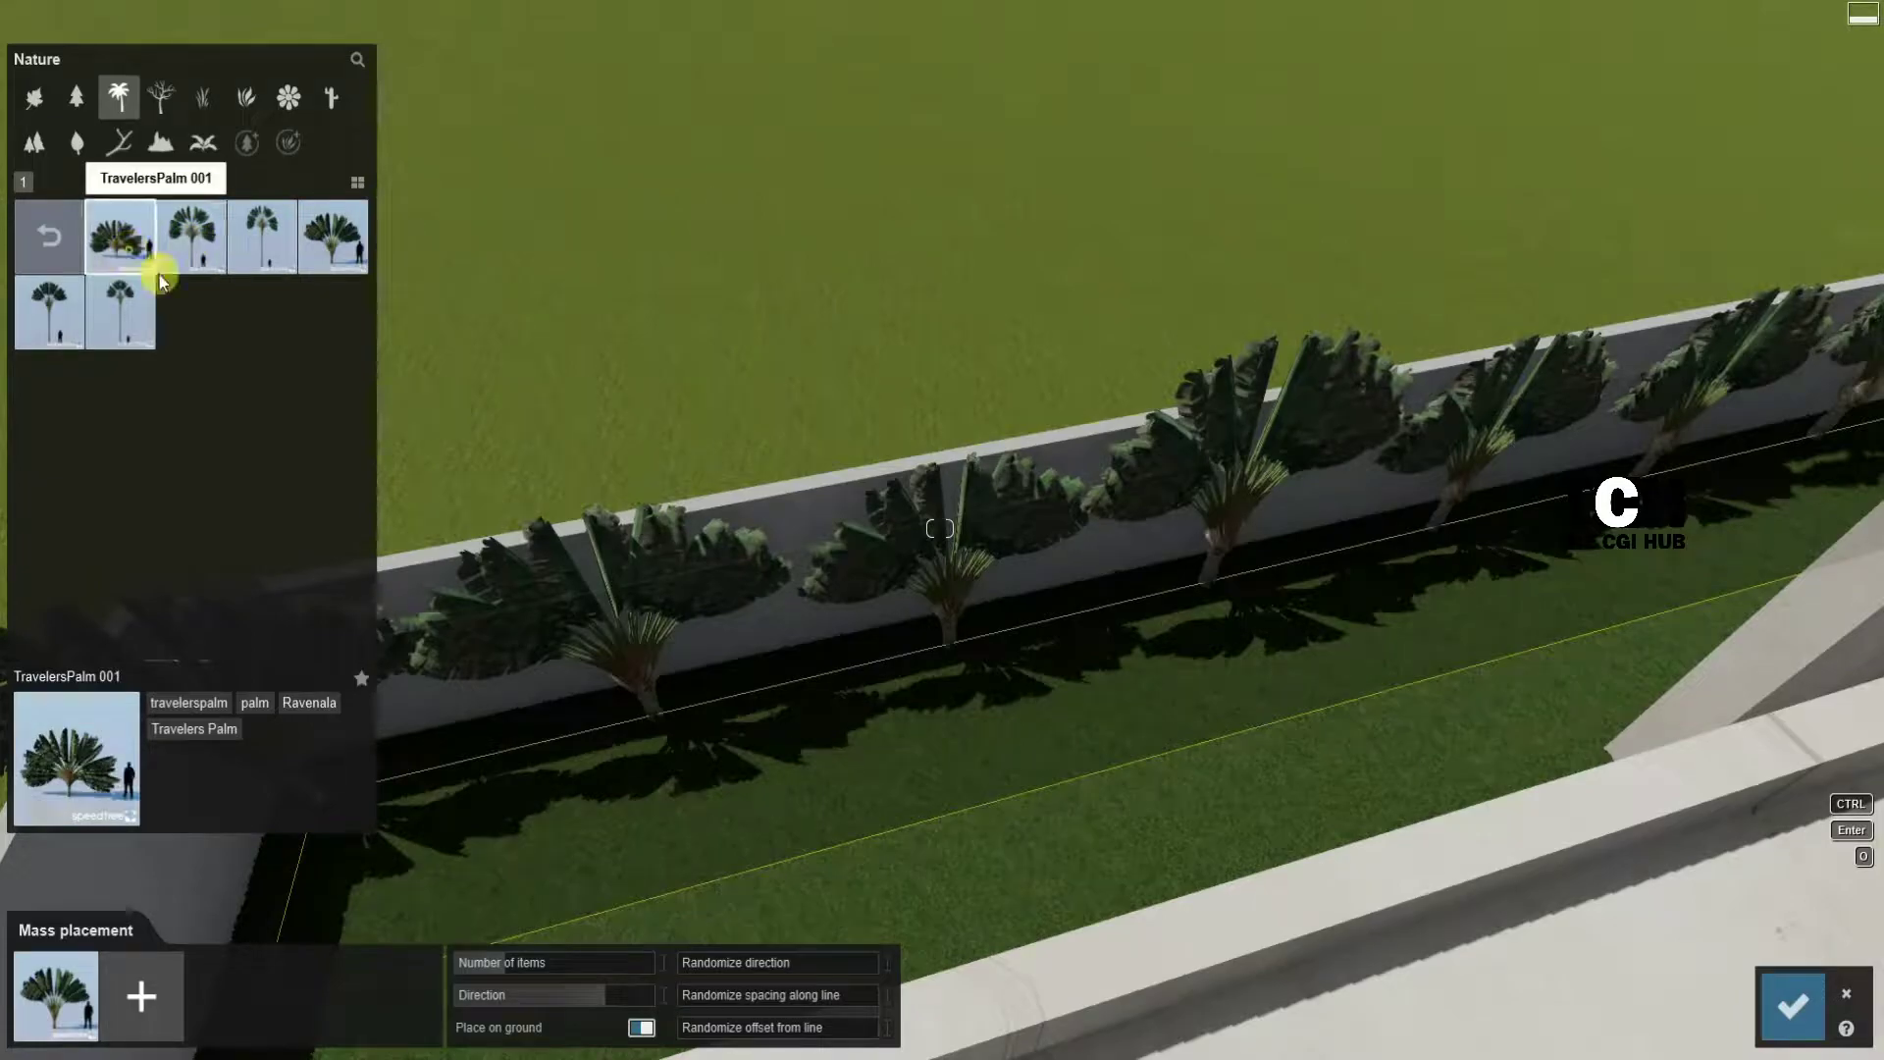
# Step: Remove the extra palm varieties and add RoyalPalm variants including RoyalPalm 003 to the row
pyautogui.click(162, 982)
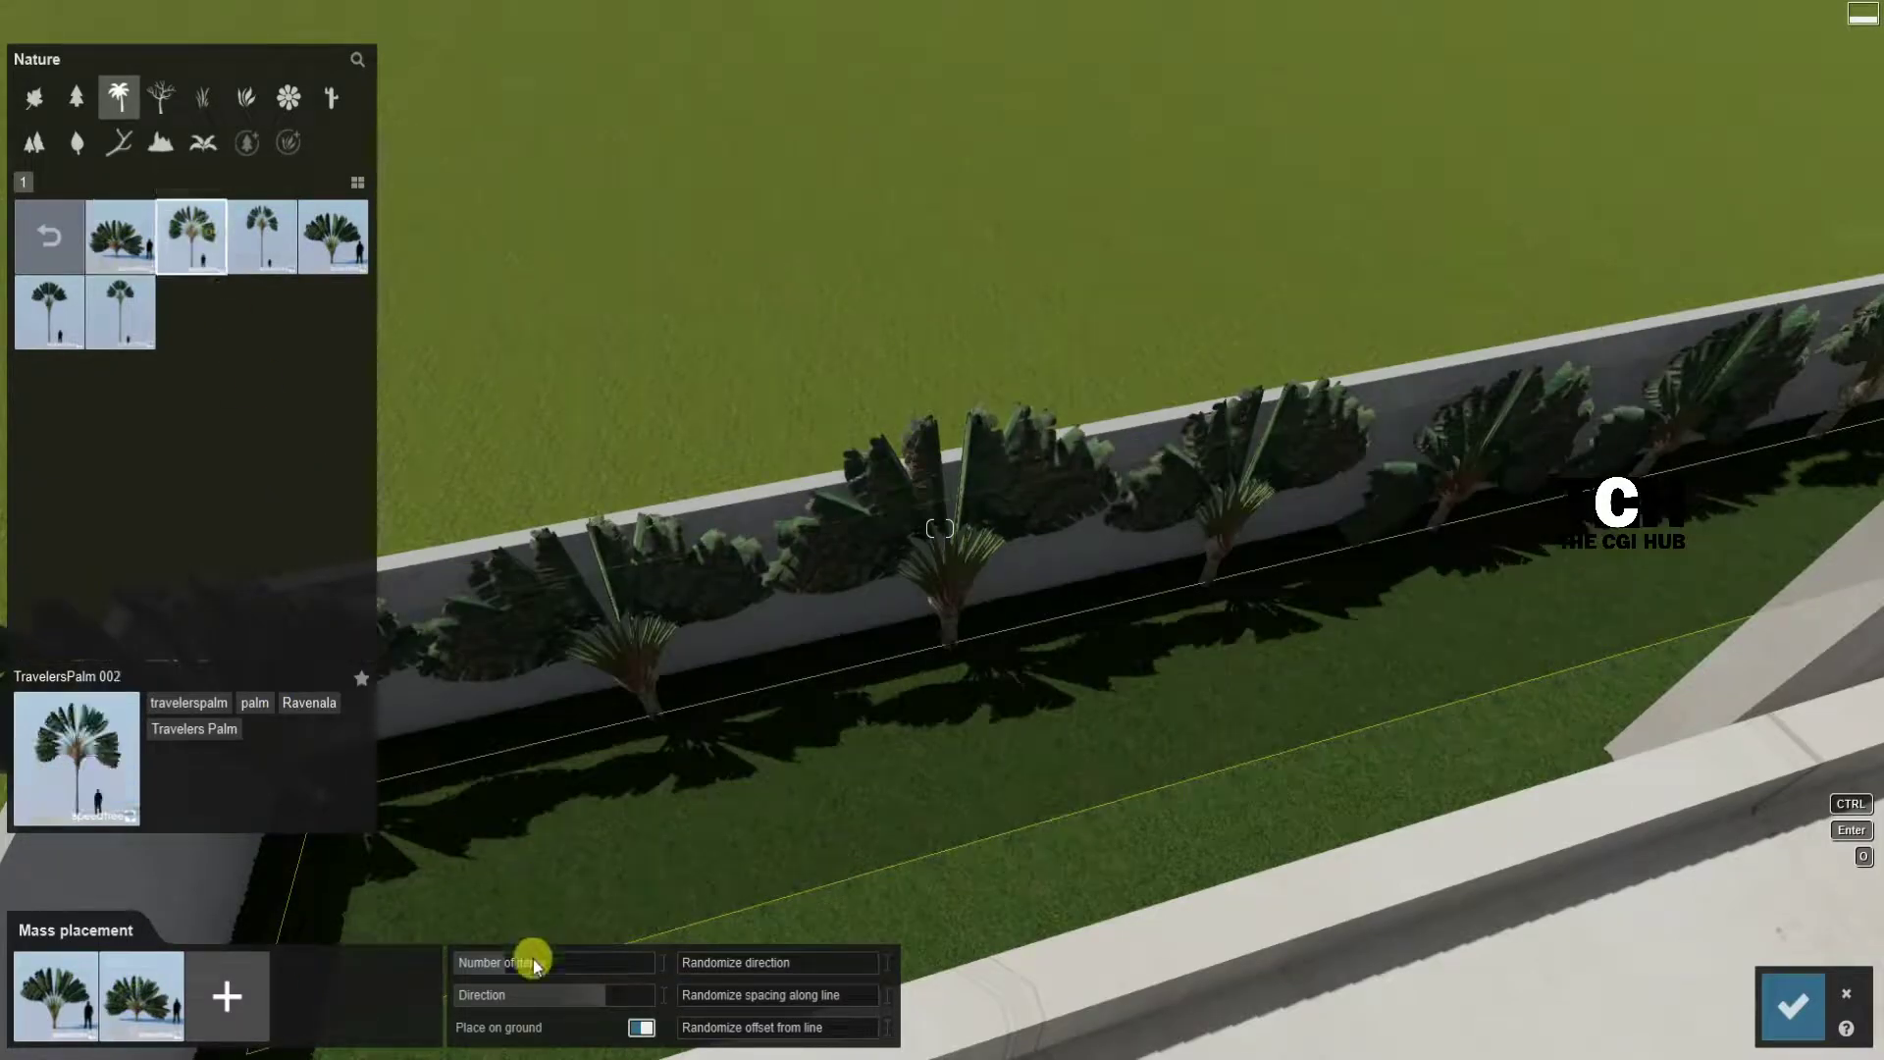
pyautogui.click(220, 1028)
pyautogui.click(41, 208)
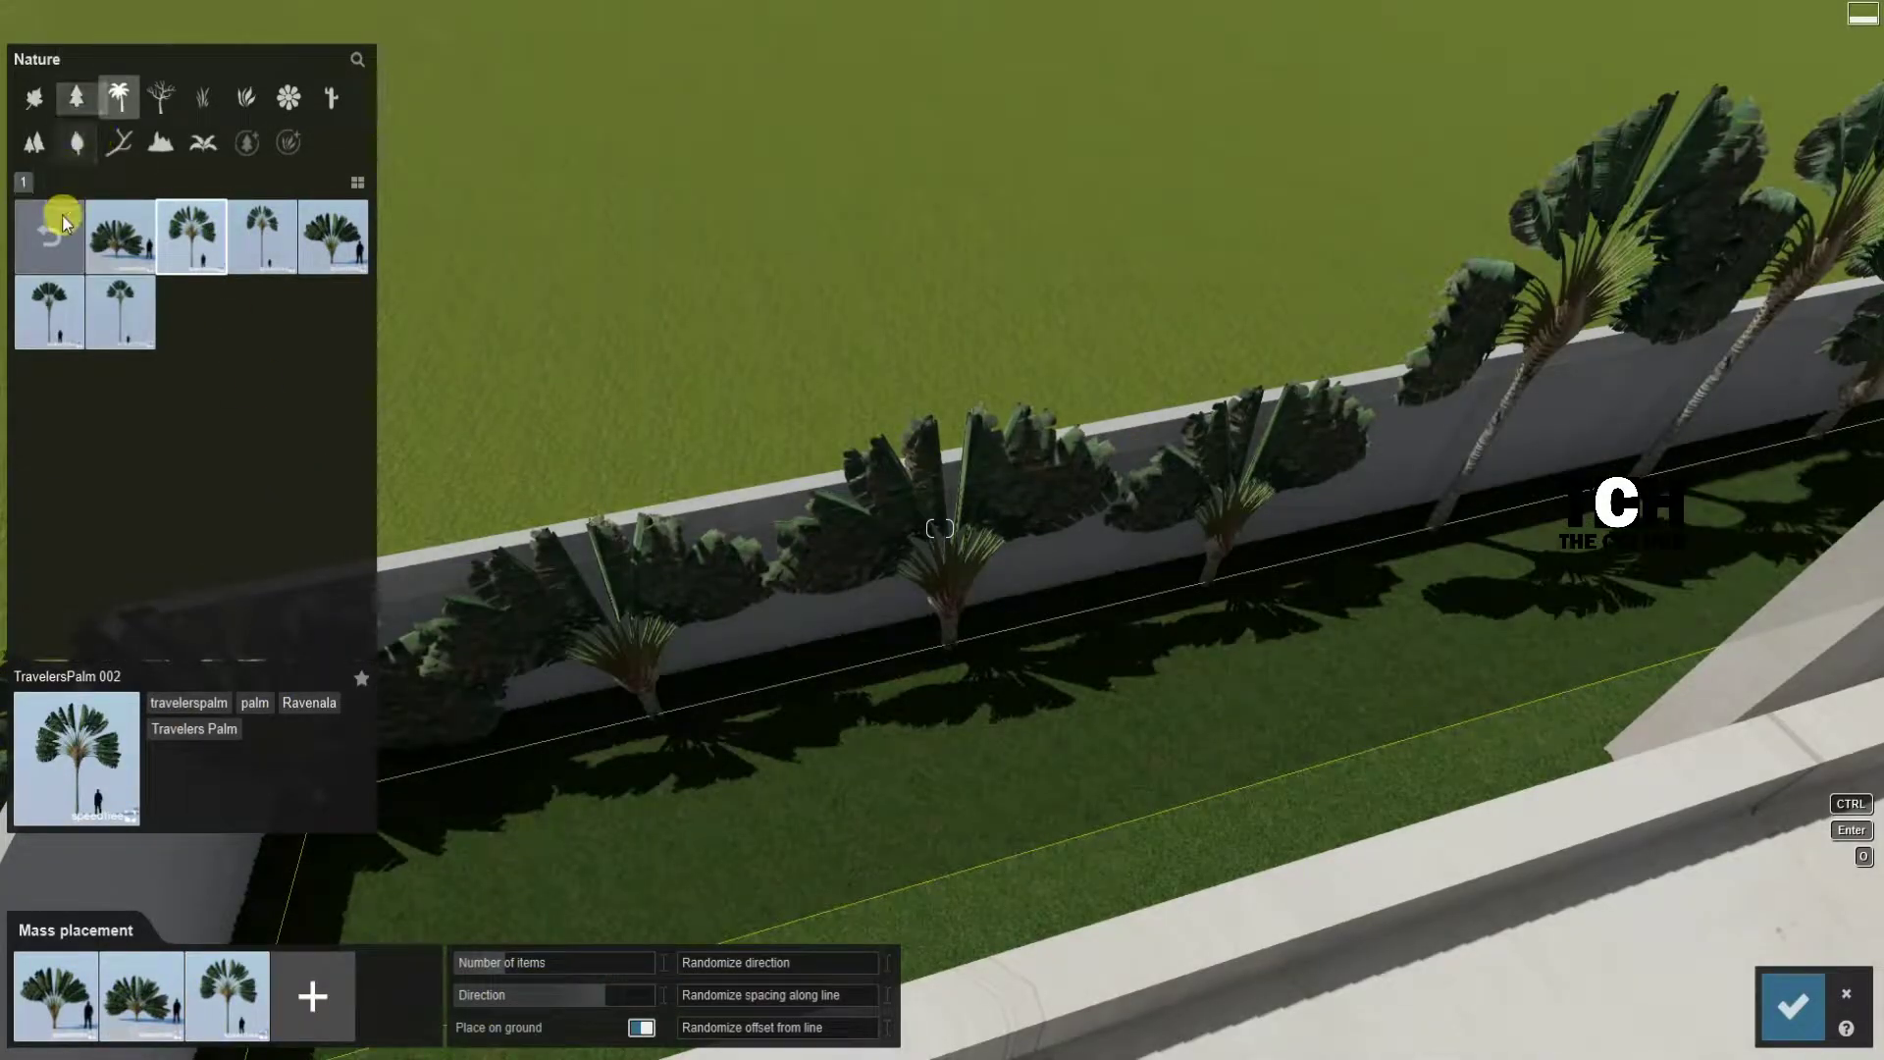
pyautogui.doubleClick(258, 967)
pyautogui.doubleClick(168, 972)
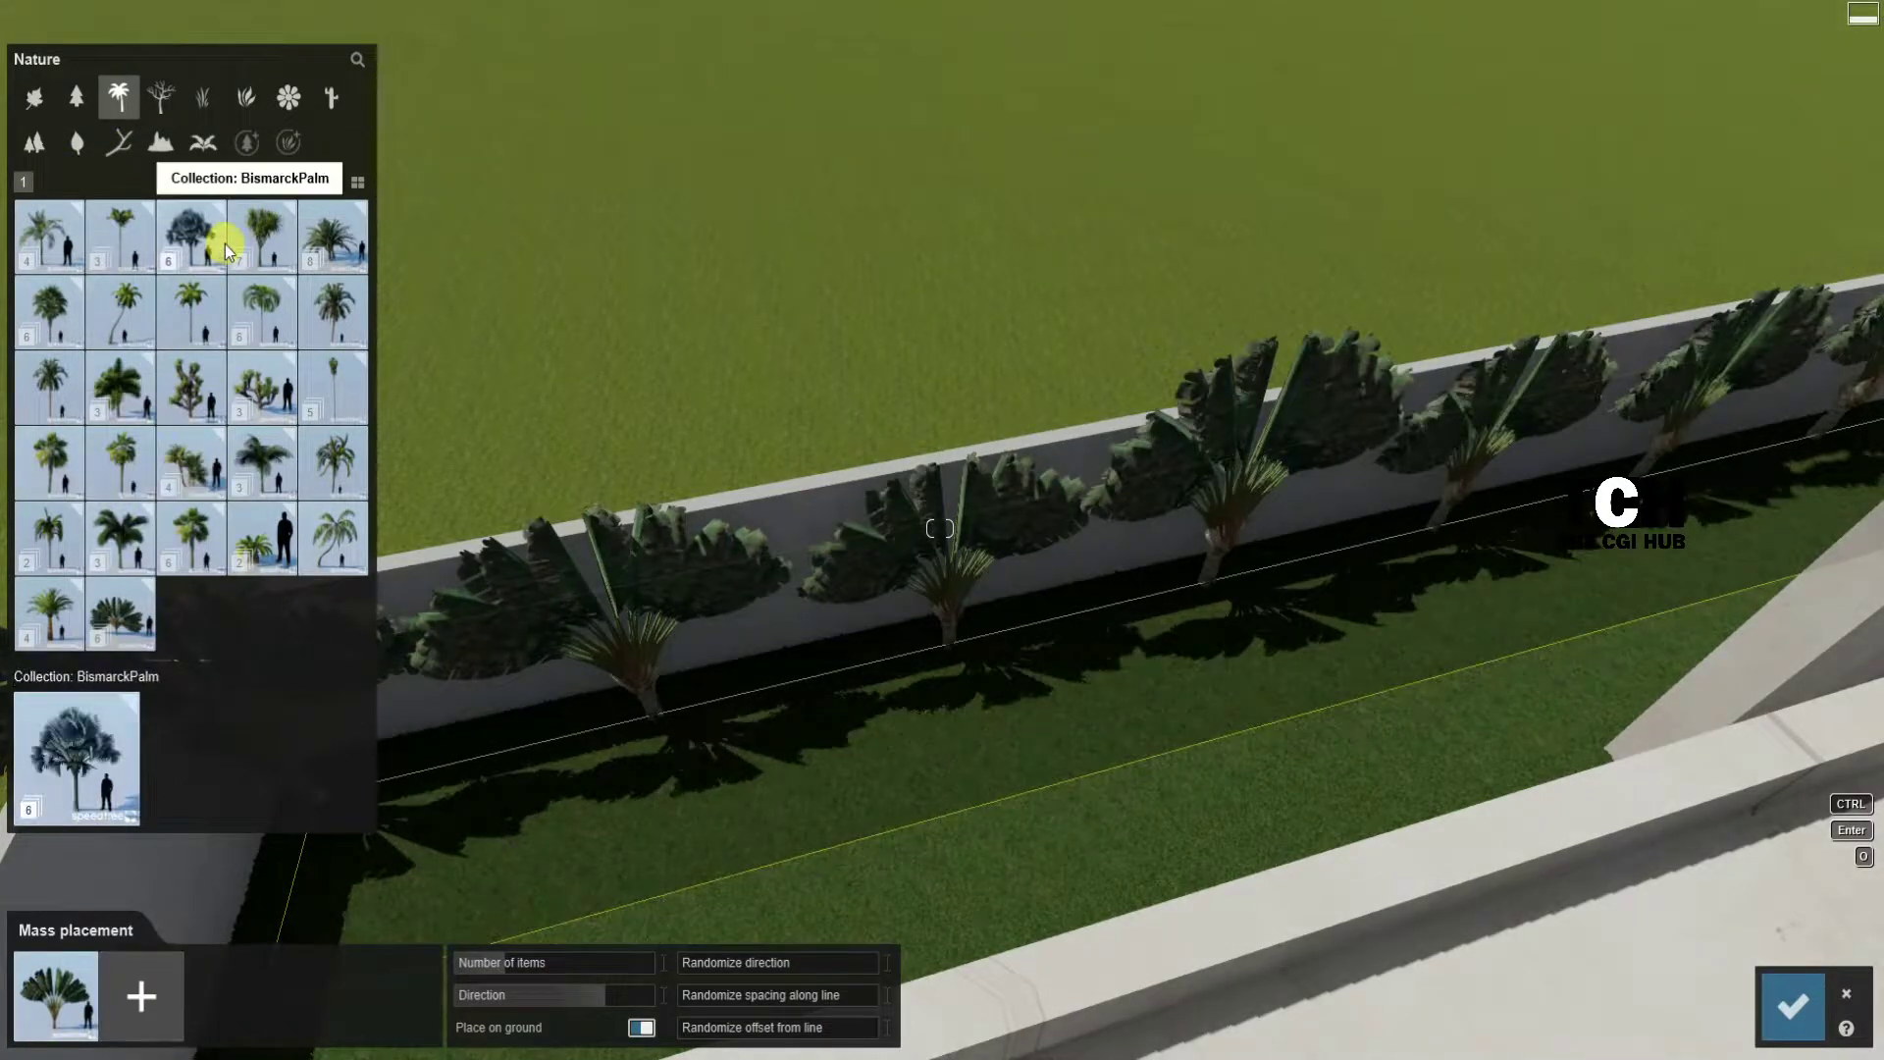
pyautogui.click(117, 547)
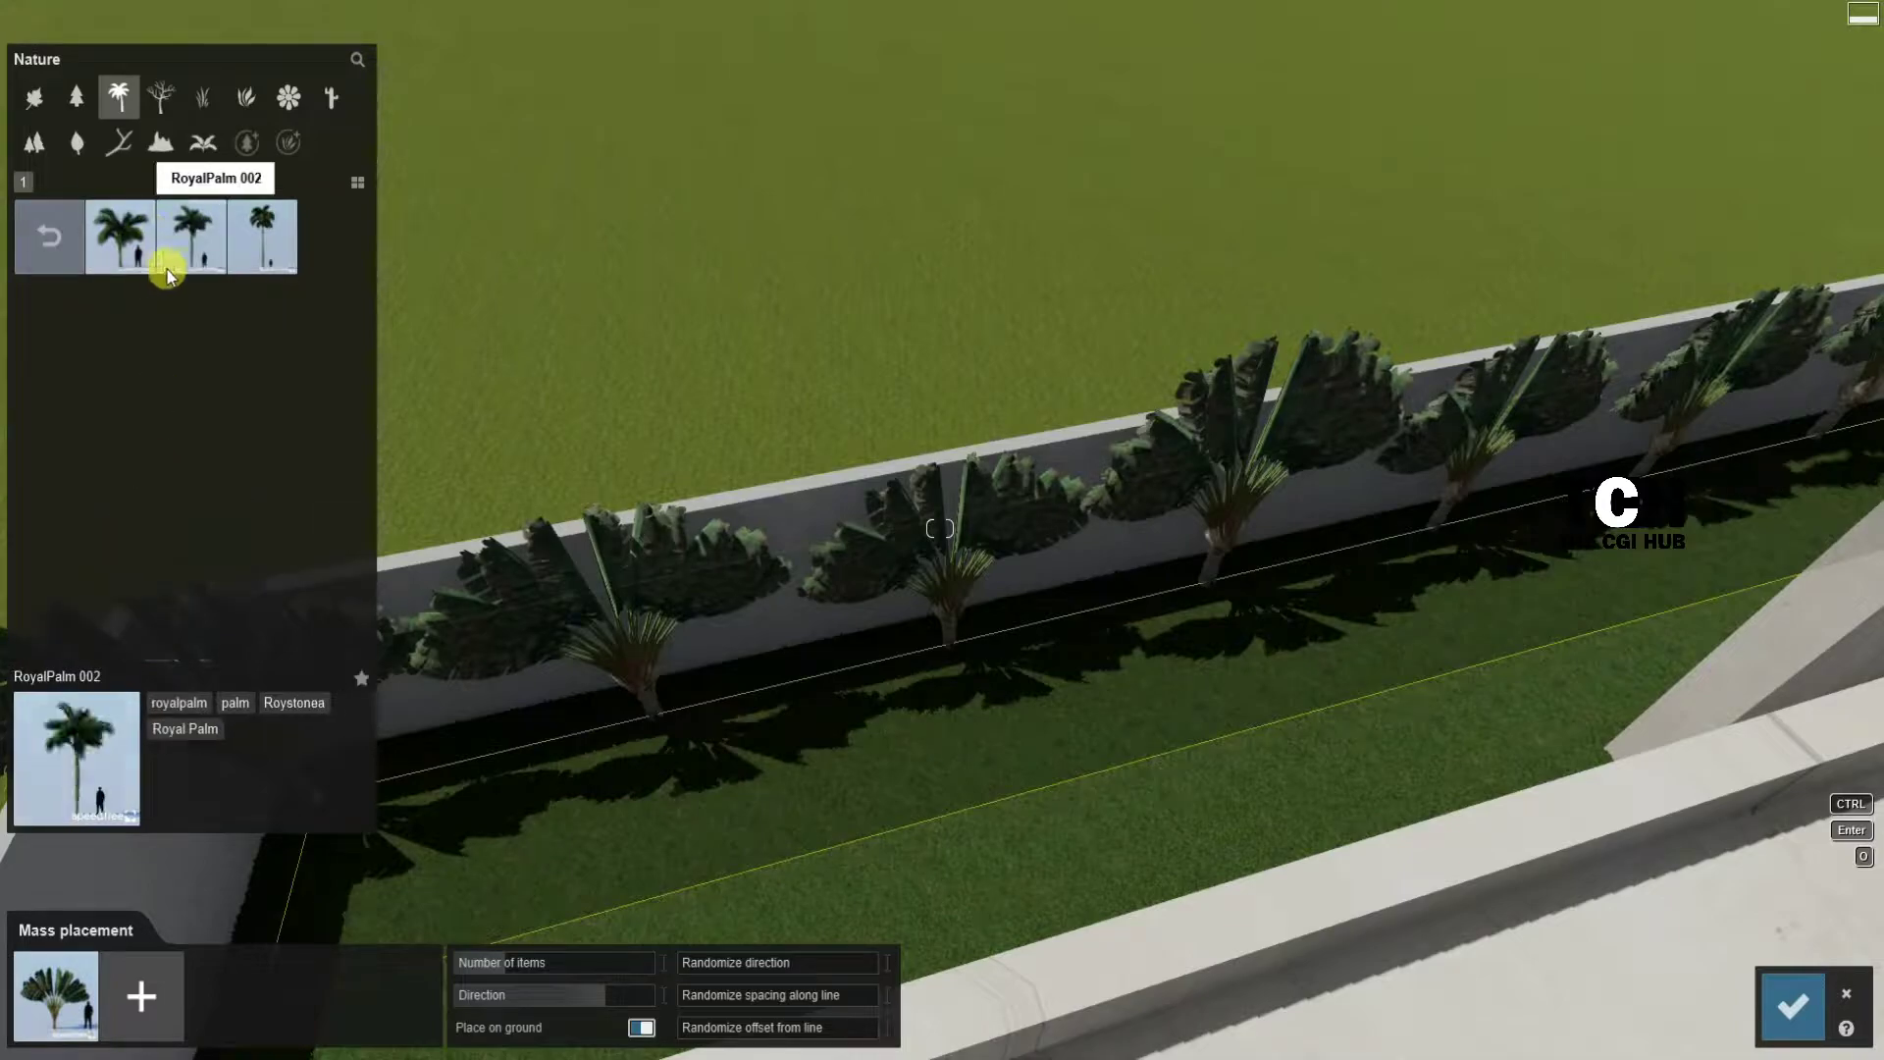
pyautogui.click(126, 1005)
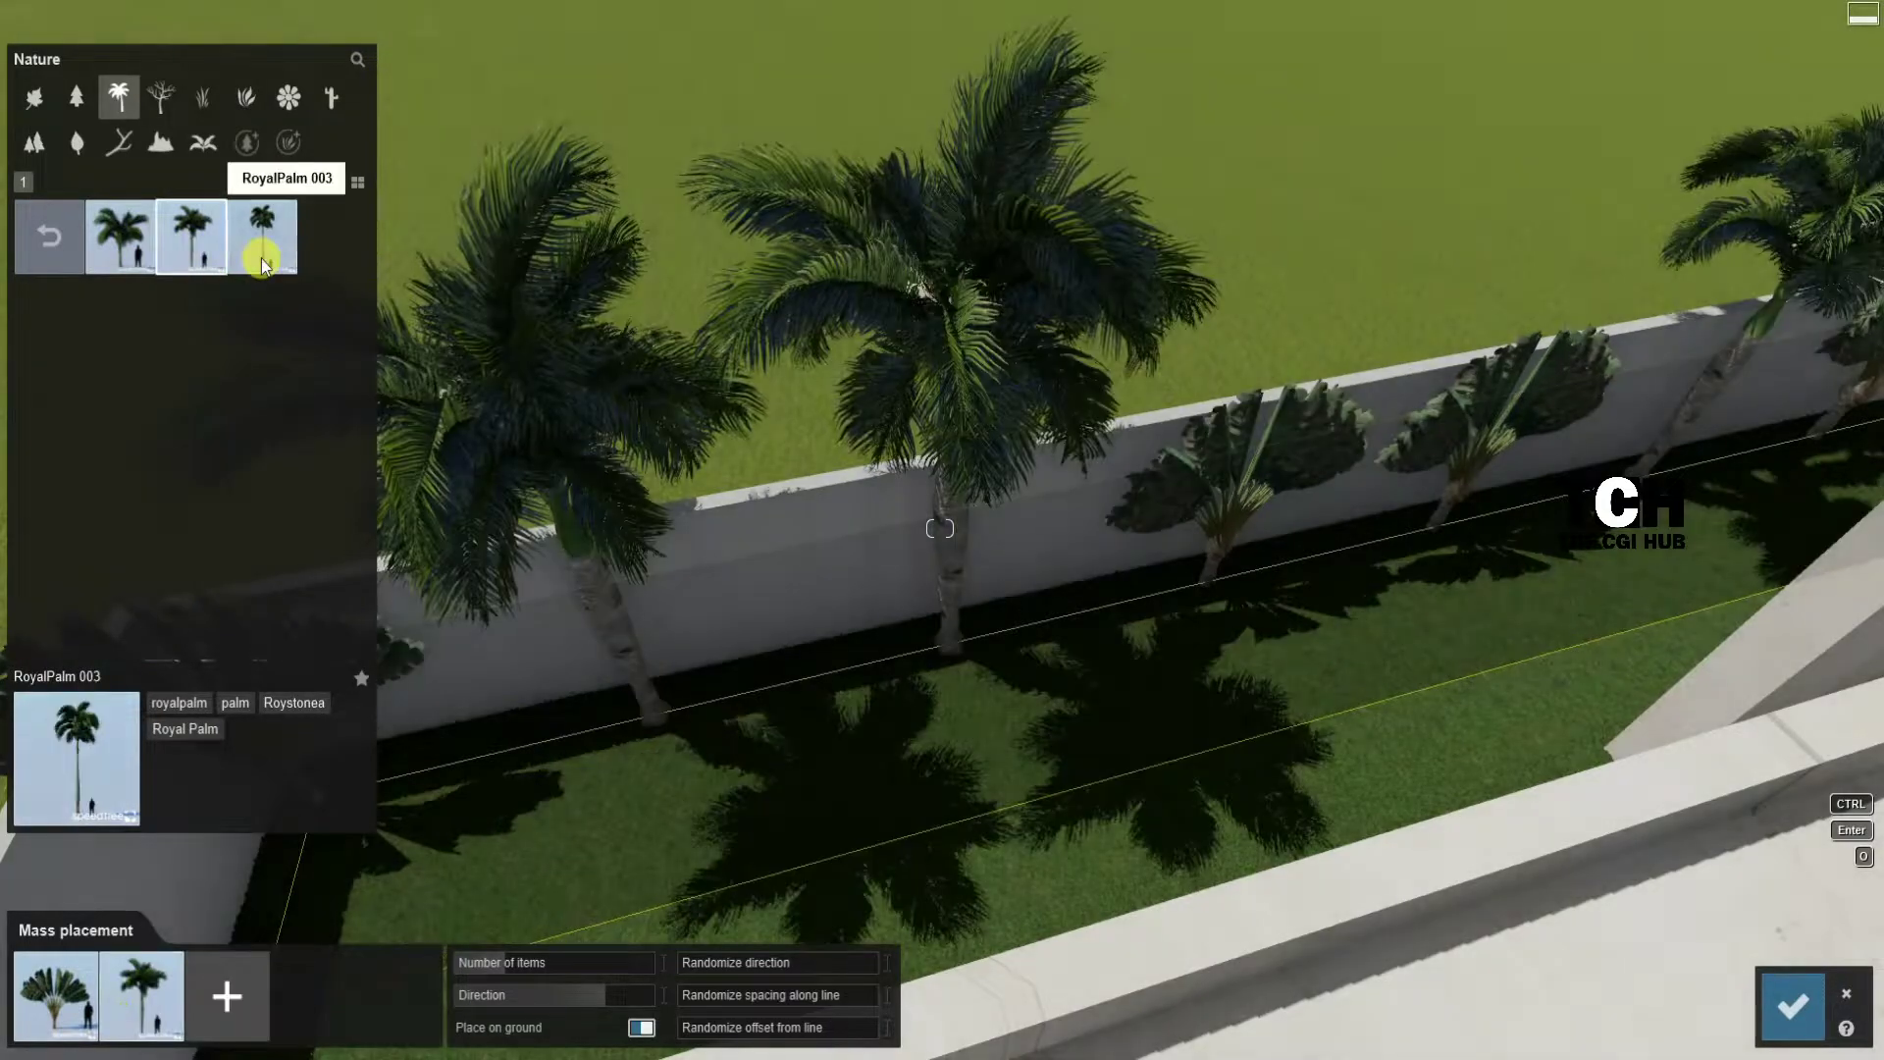
pyautogui.click(225, 997)
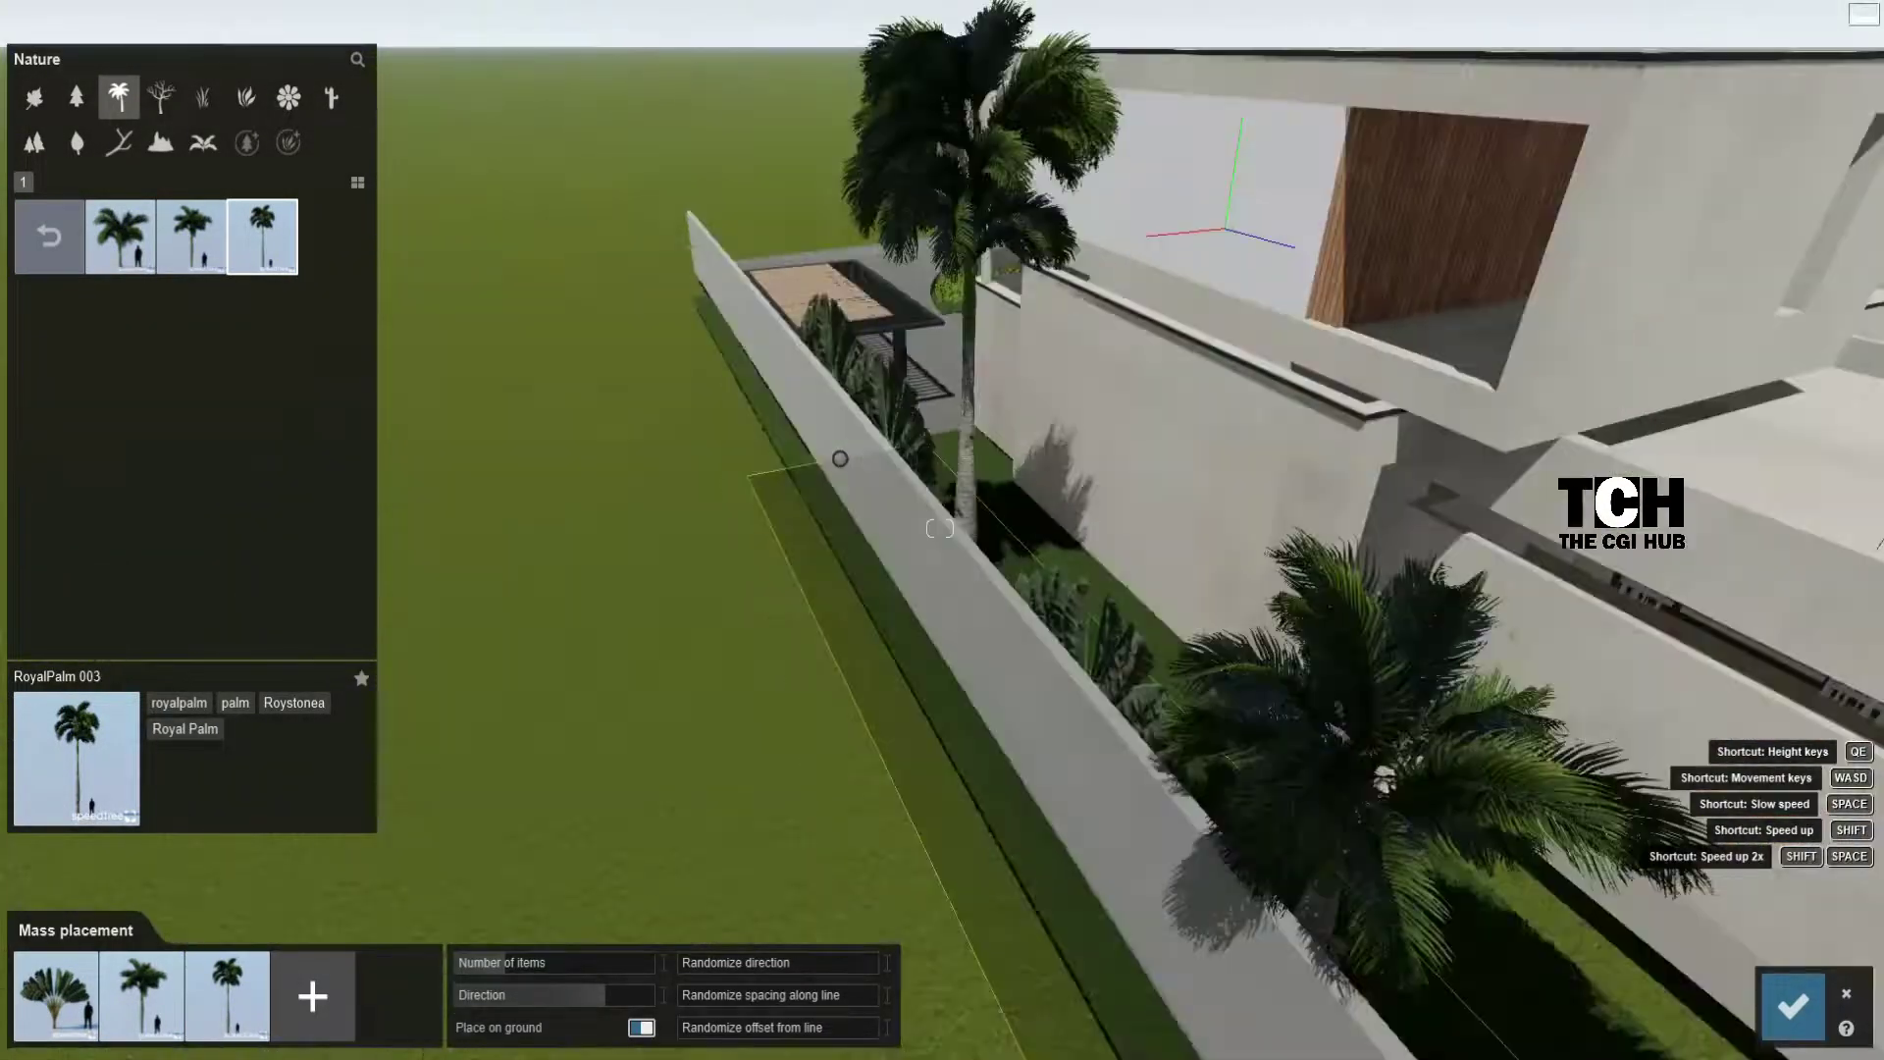
# Step: Commit the wall palm row and lay out a new placement line along the wall
pyautogui.click(1793, 1005)
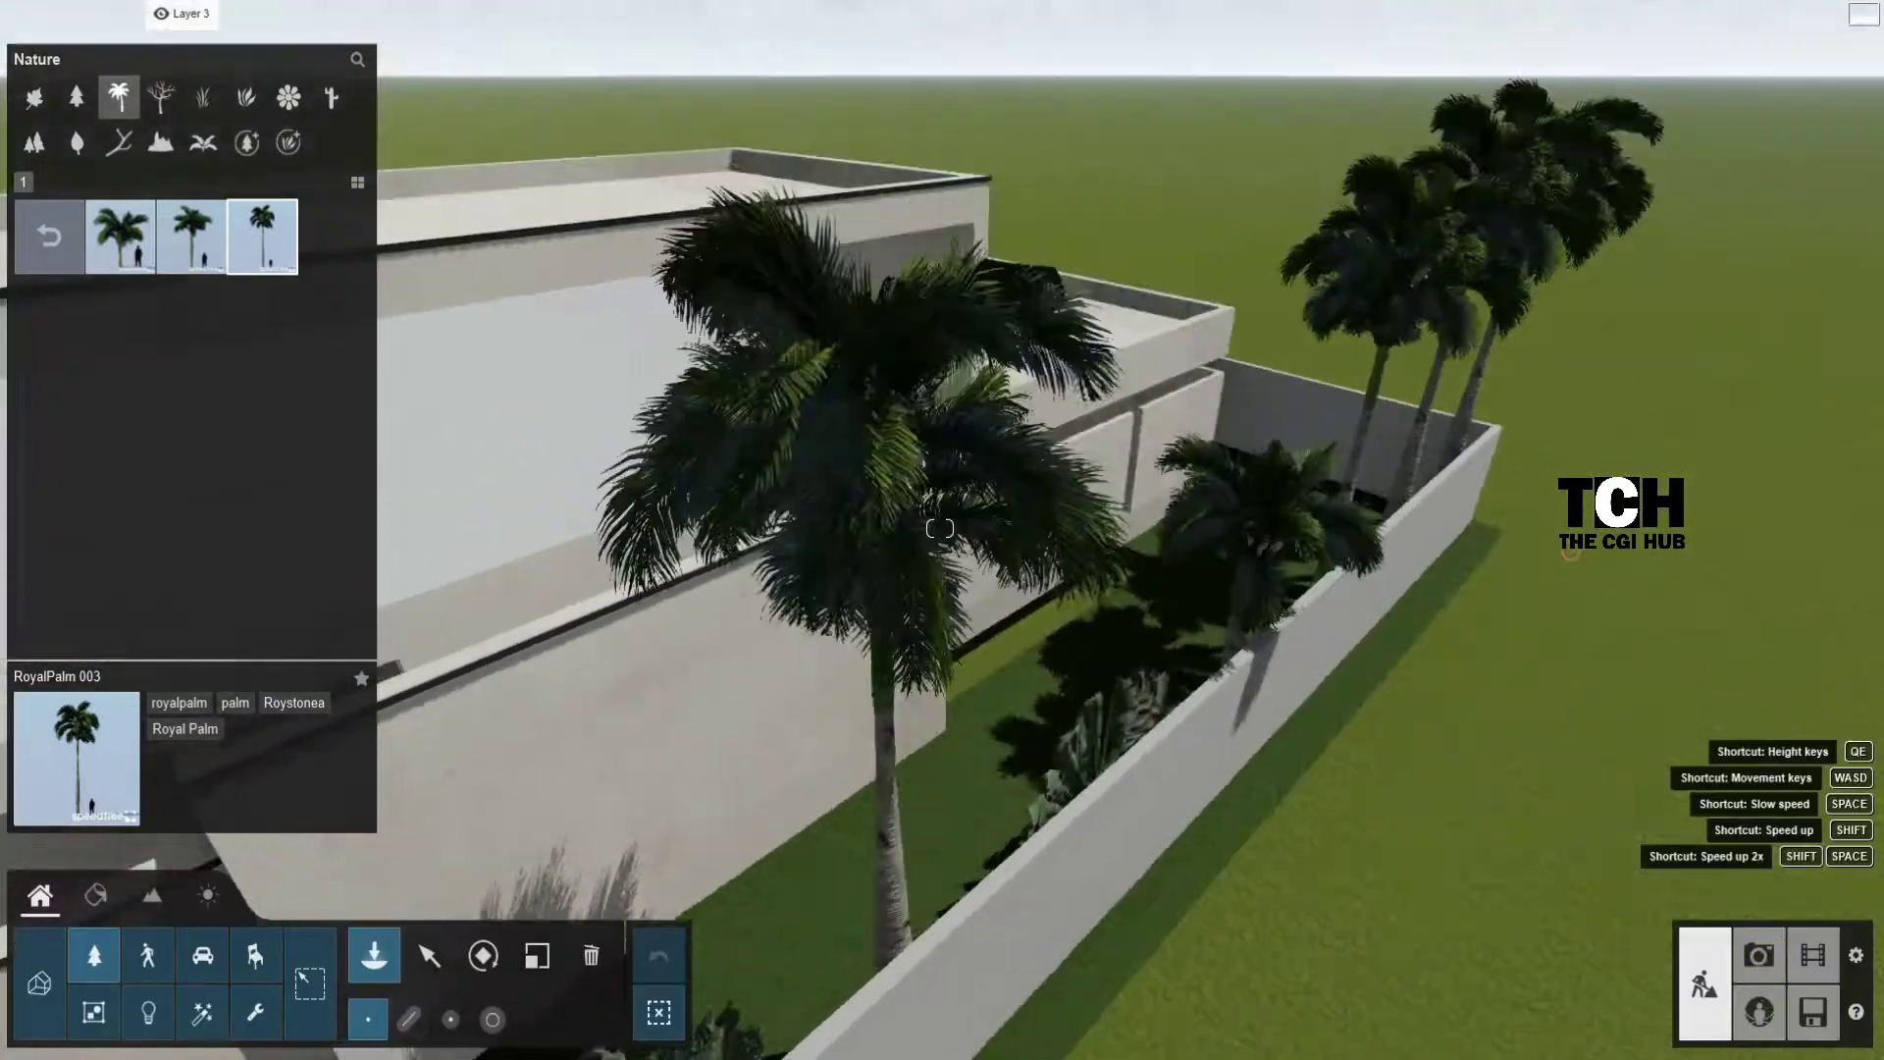
pyautogui.moveTo(1570, 553); pyautogui.dragTo(428, 694, button='right')
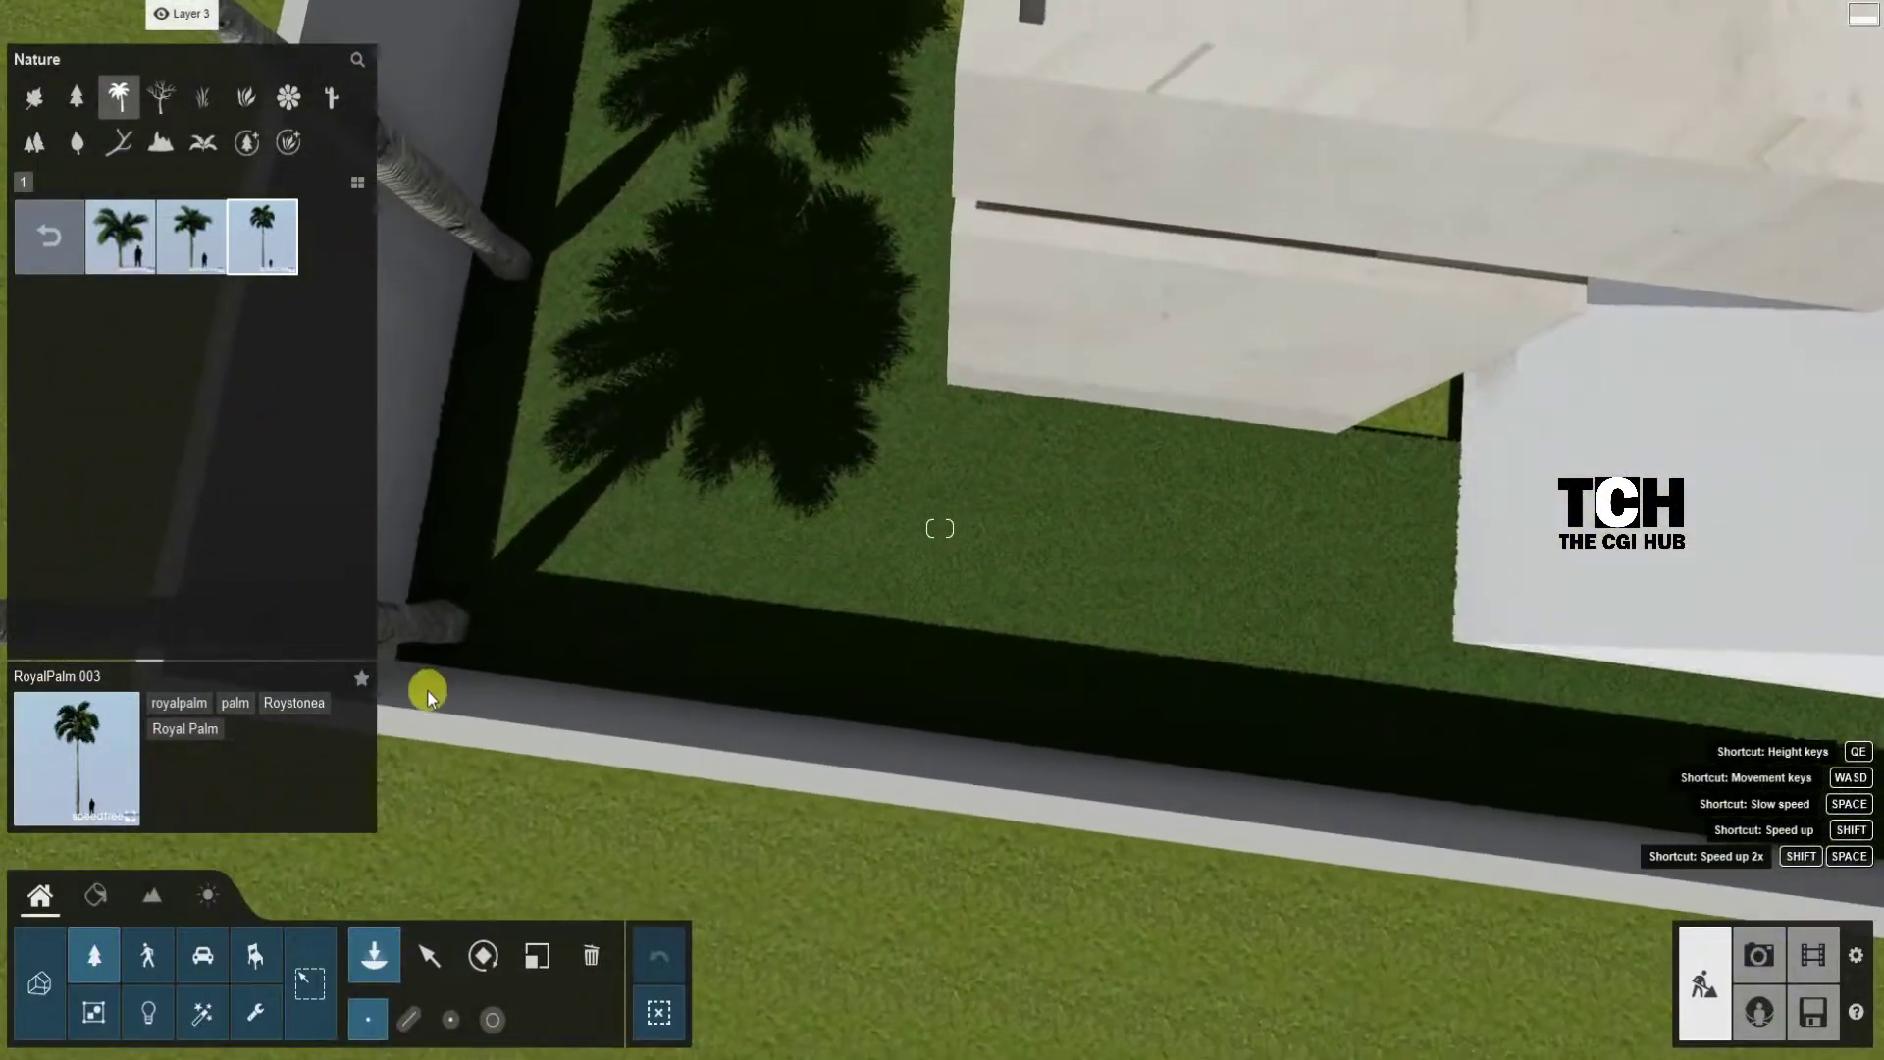
pyautogui.click(407, 1019)
pyautogui.click(586, 628)
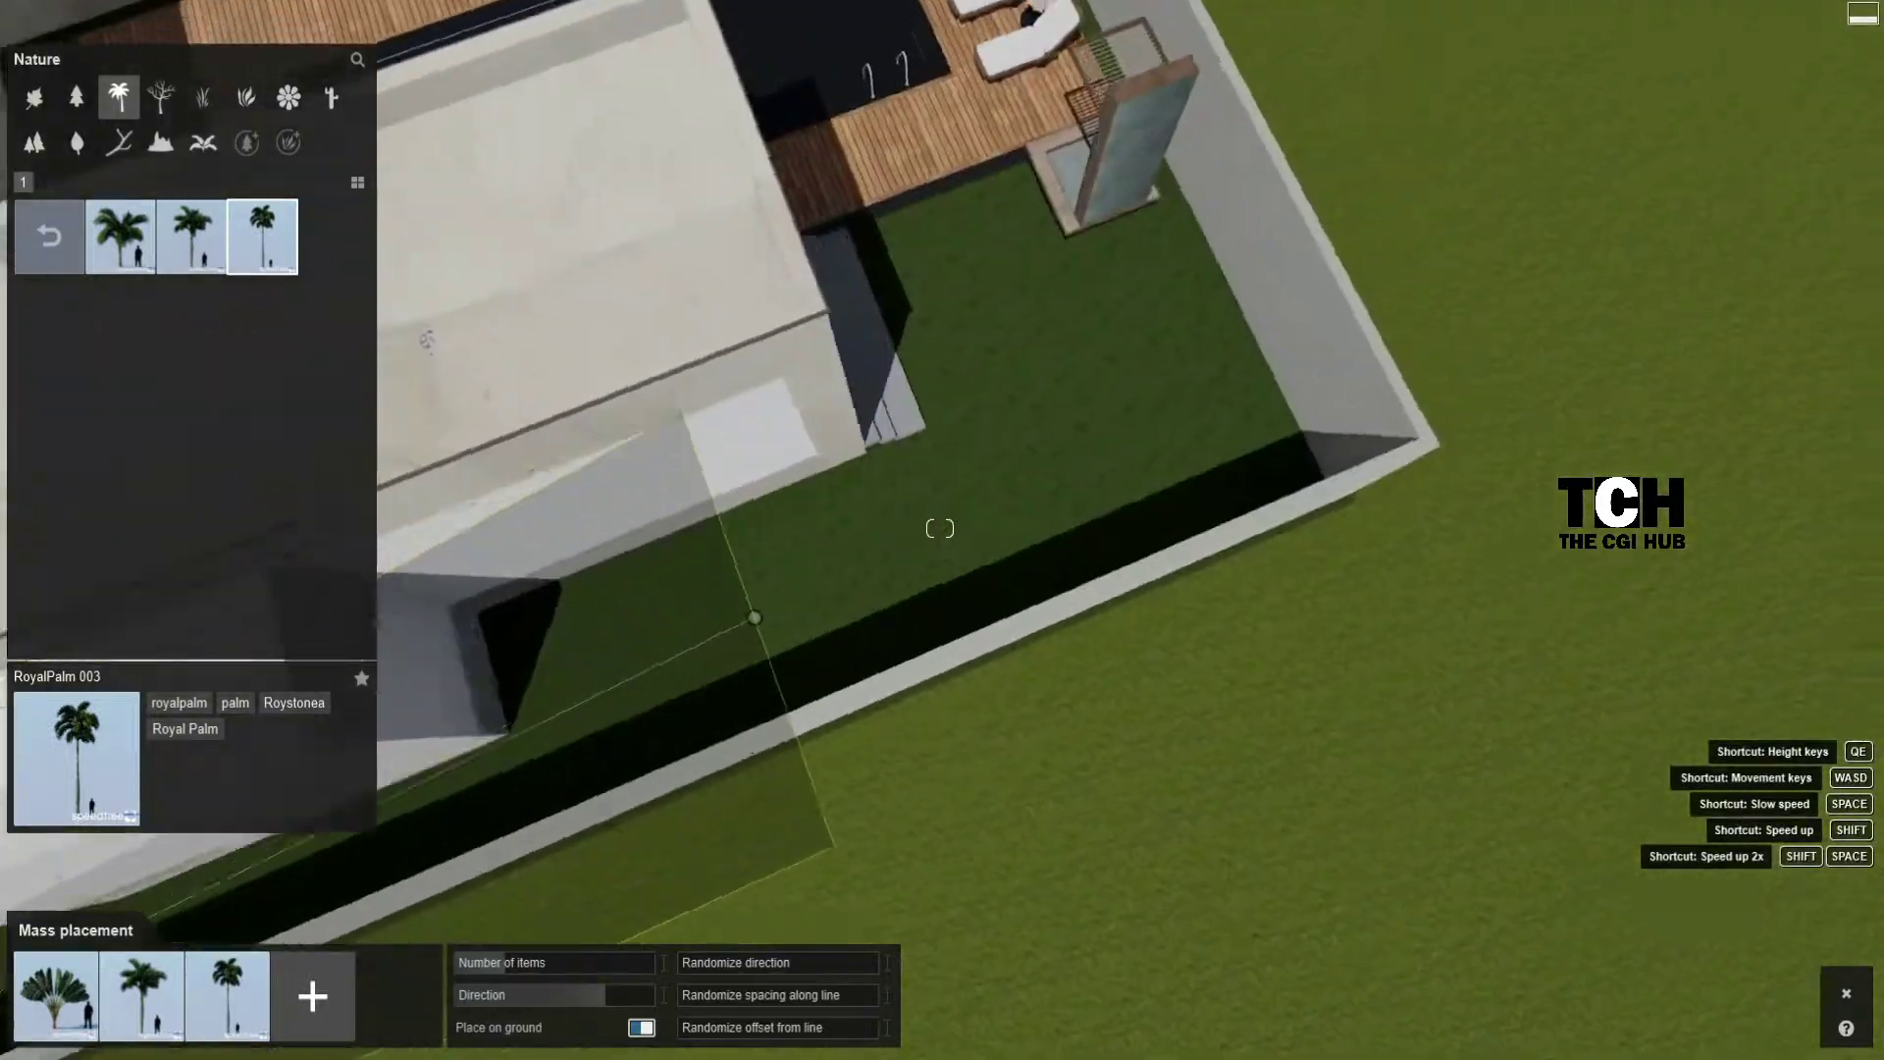
pyautogui.click(1100, 568)
# Step: Raise the new row's palm count from 8 to 10 and confirm it
pyautogui.moveTo(1188, 420); pyautogui.dragTo(1173, 485, button='right')
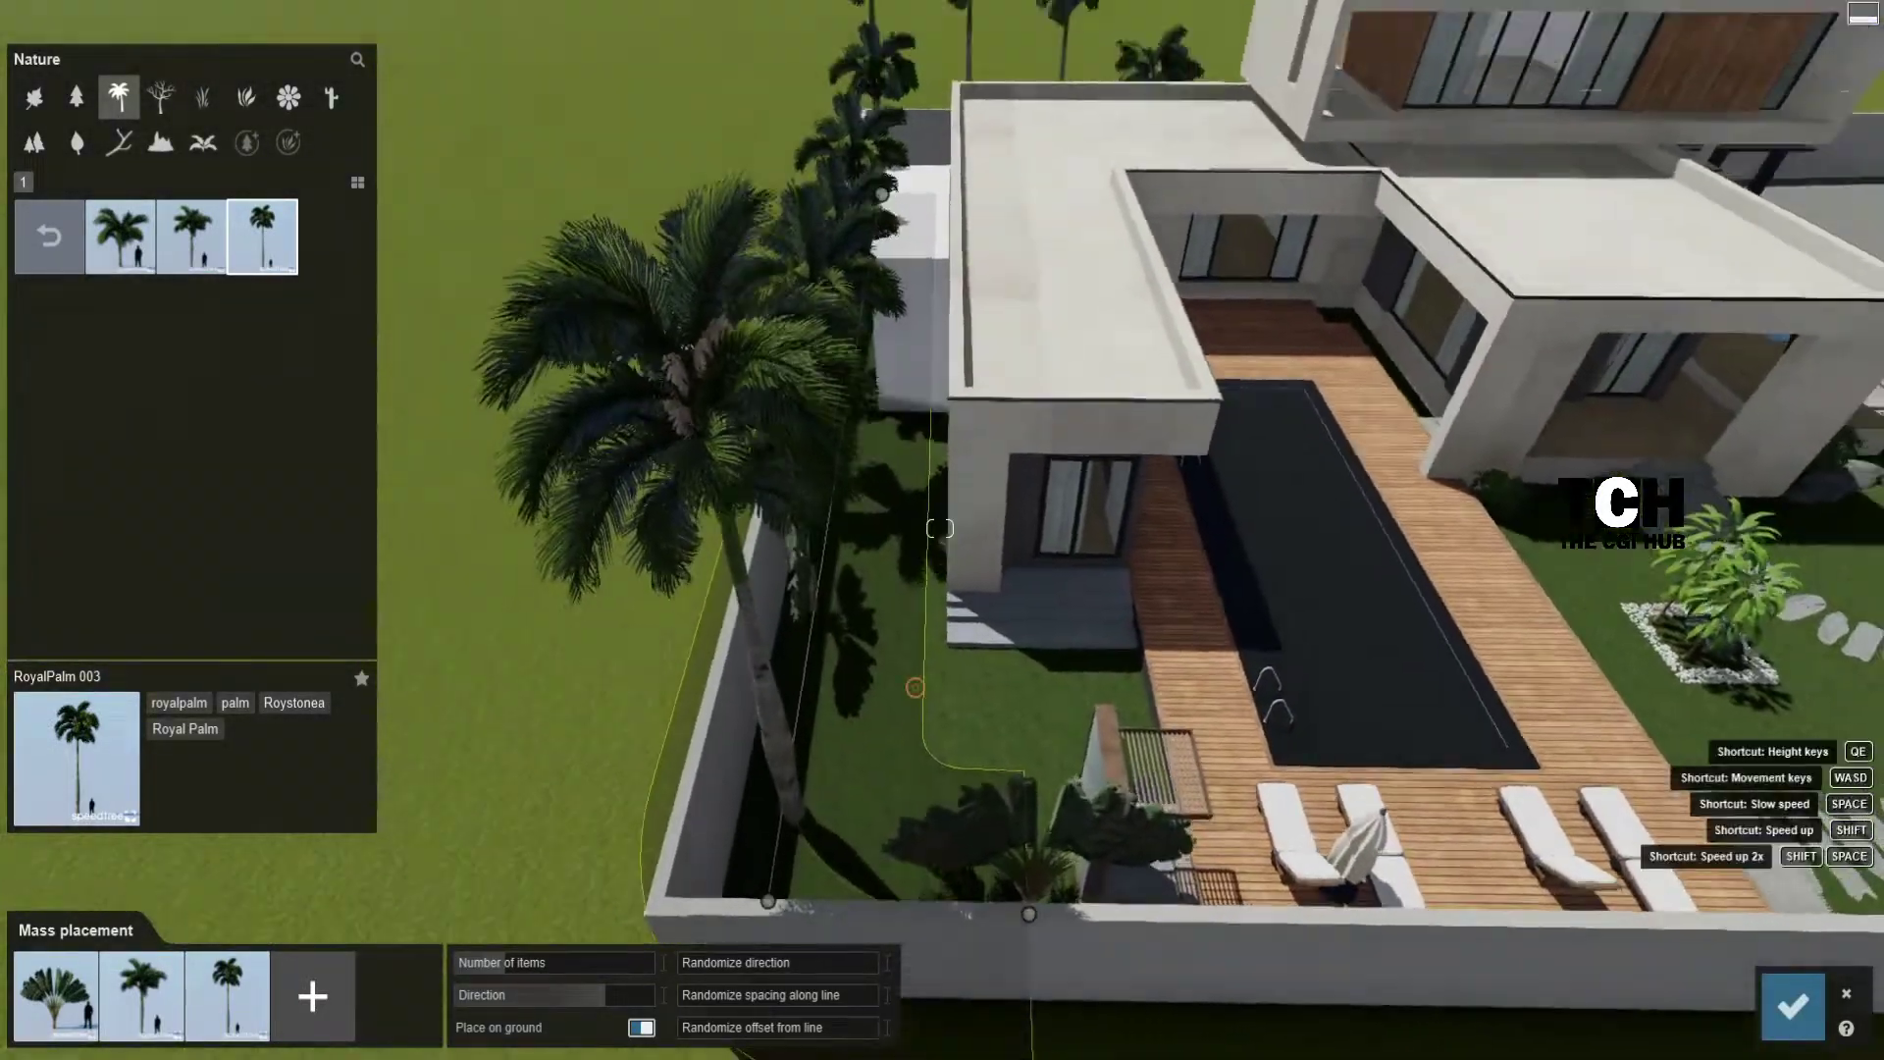
pyautogui.moveTo(1172, 486); pyautogui.dragTo(1122, 526, button='right')
pyautogui.keyDown('shift'); pyautogui.moveTo(510, 966); pyautogui.dragTo(513, 967); pyautogui.keyUp('shift')
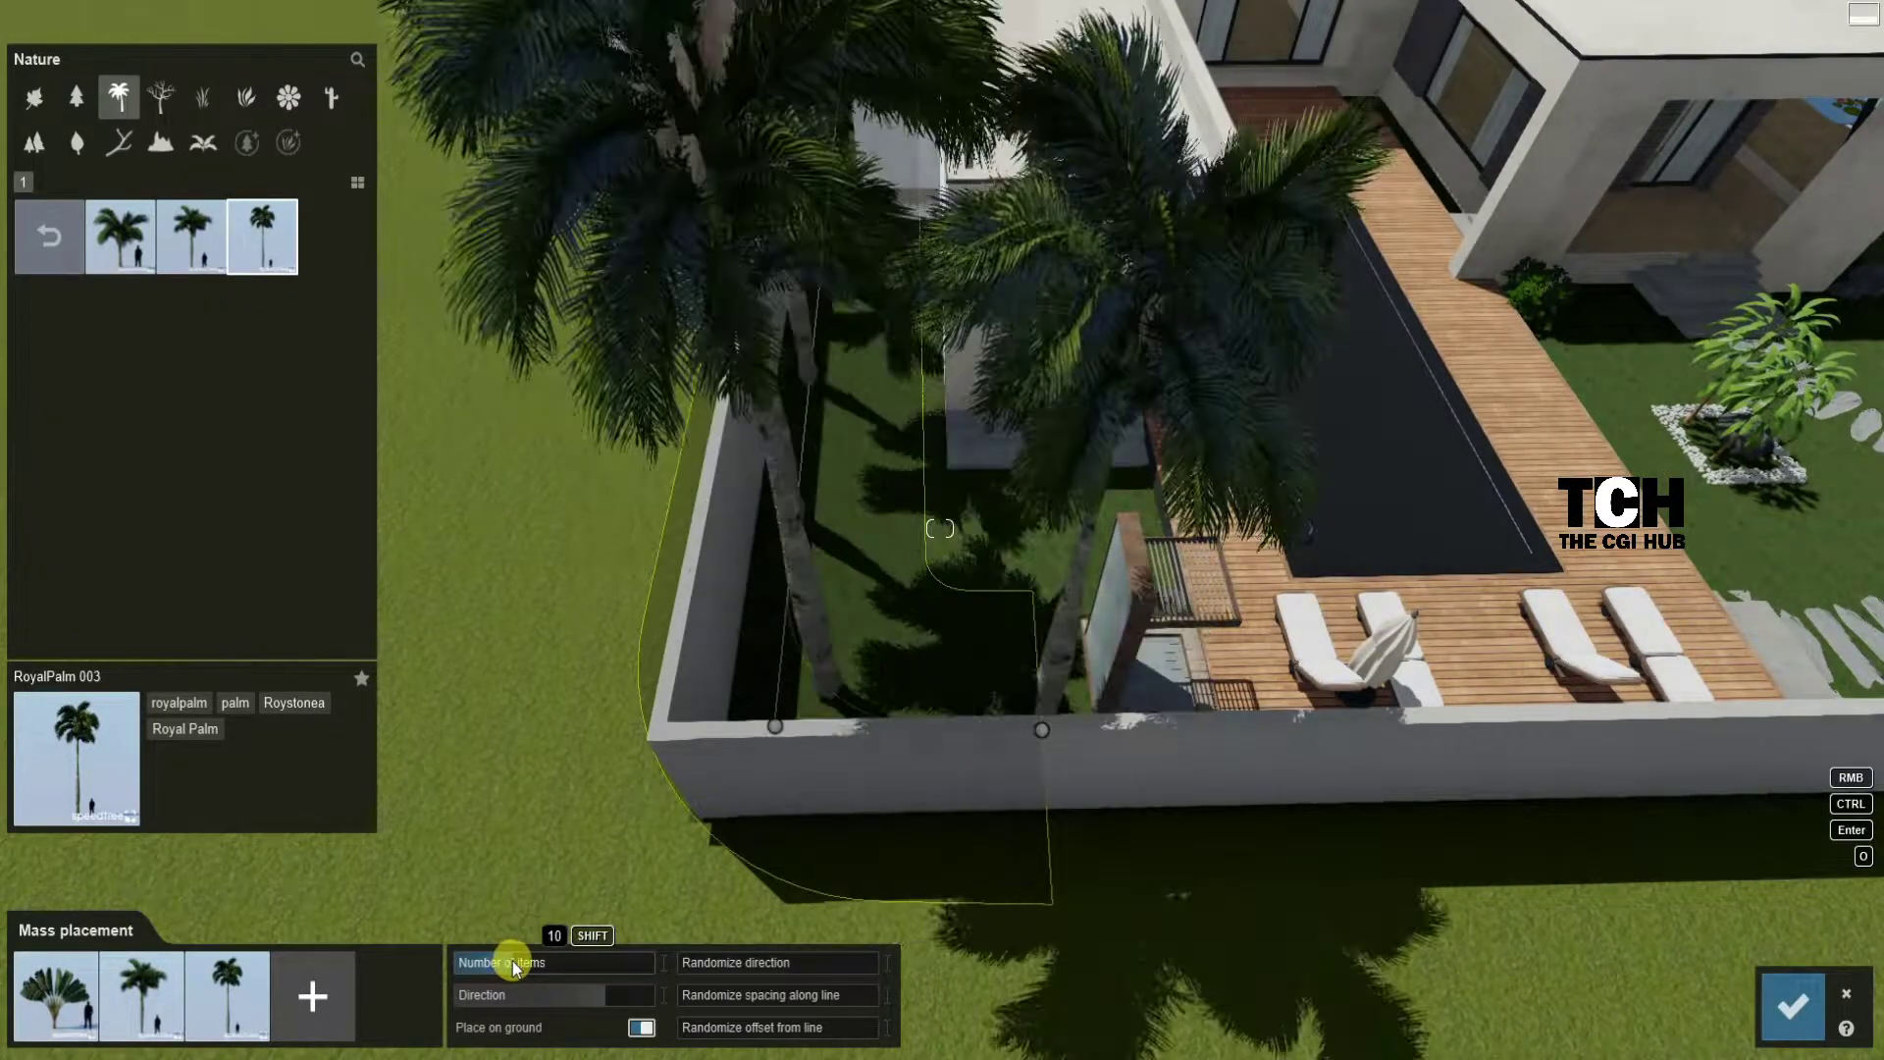
pyautogui.moveTo(788, 724); pyautogui.dragTo(1661, 841, button='right')
pyautogui.click(1792, 1006)
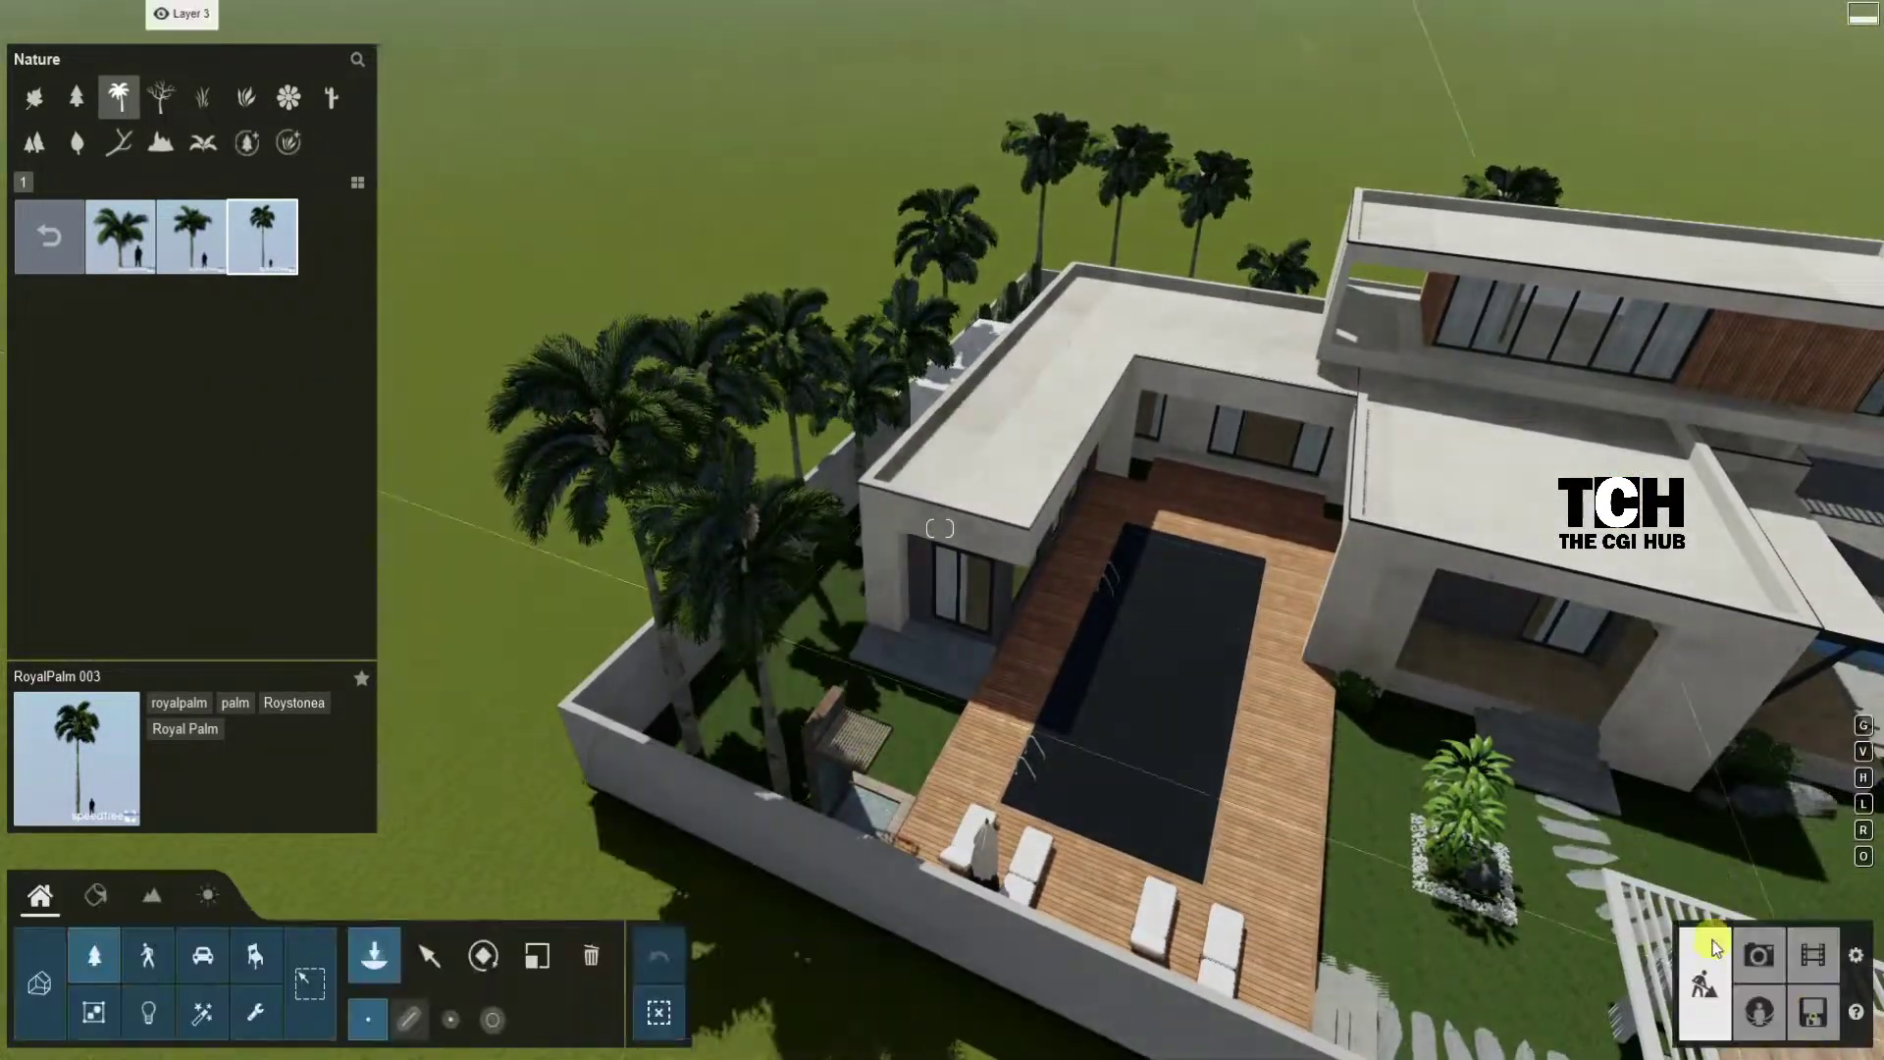
pyautogui.moveTo(1791, 1006); pyautogui.dragTo(939, 530, button='right')
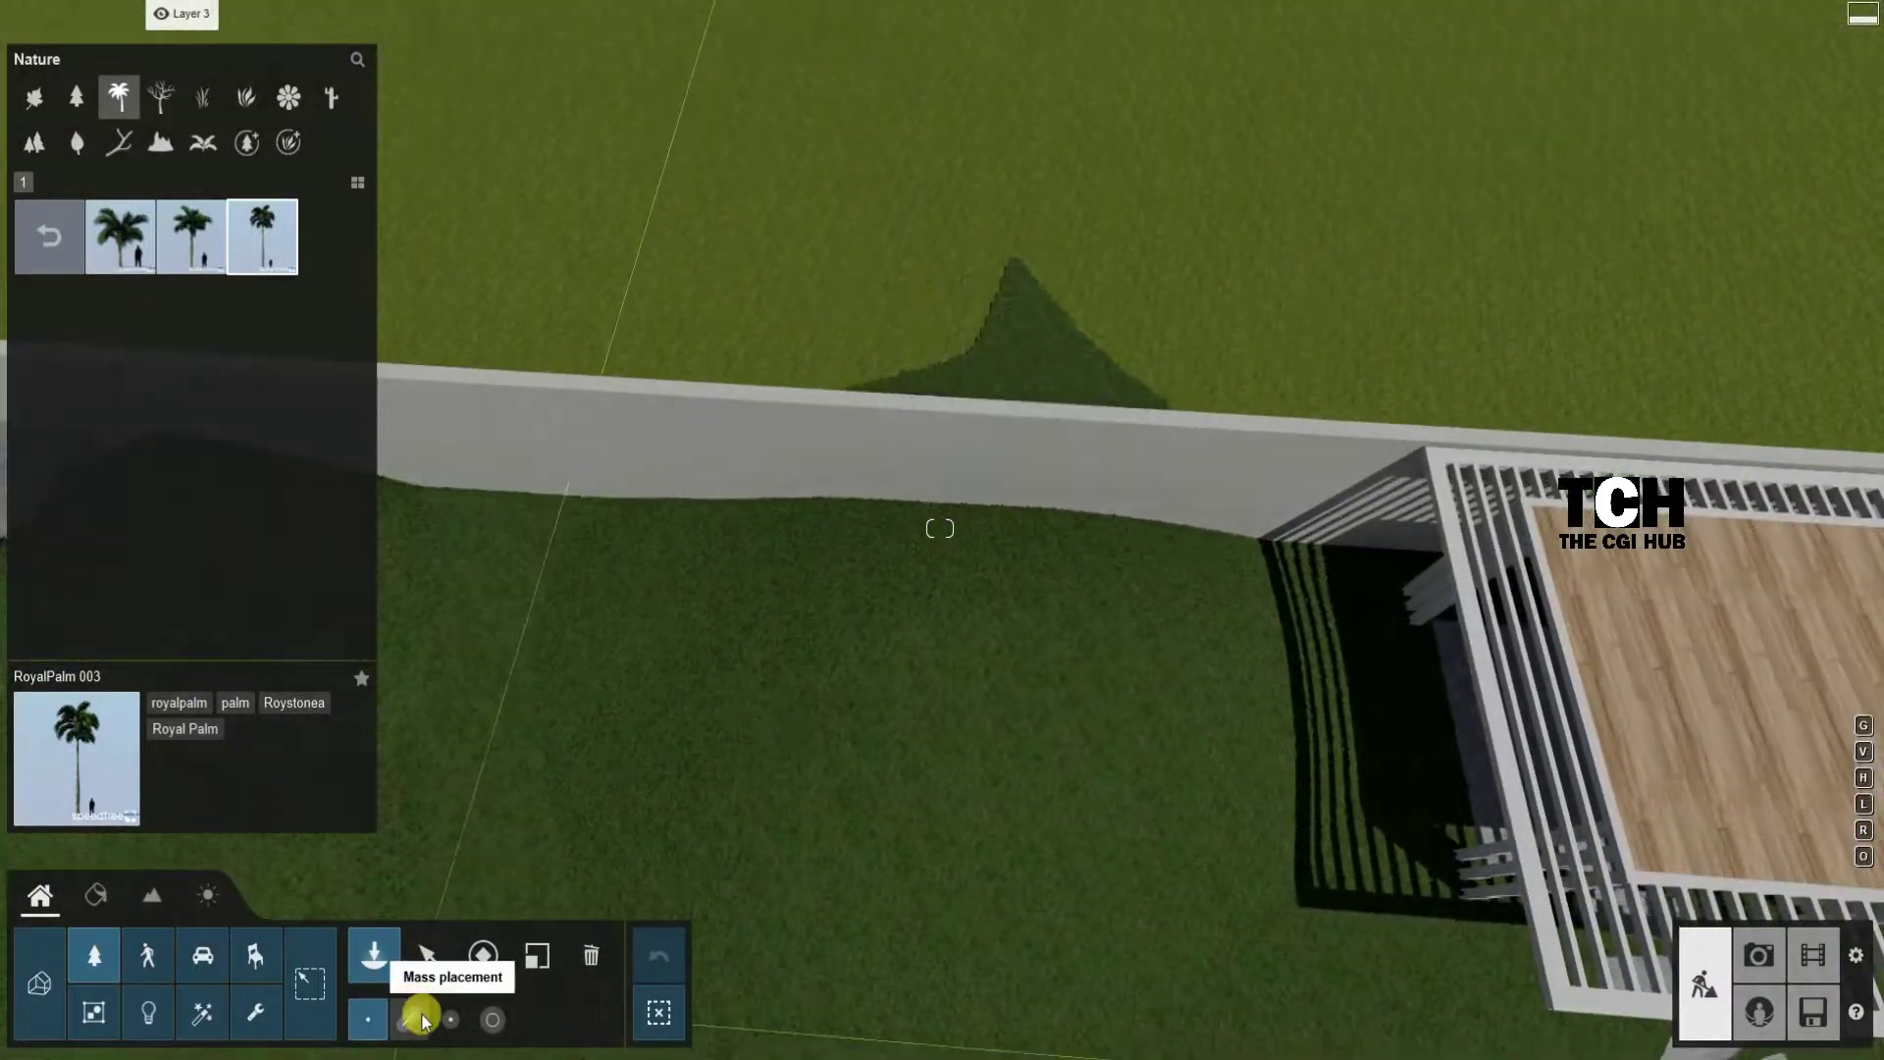
# Step: Add a royal-palm row along the curved lawn edge without the fan palm, then enter the Material editor
pyautogui.click(409, 1018)
pyautogui.click(1300, 598)
pyautogui.press('a')
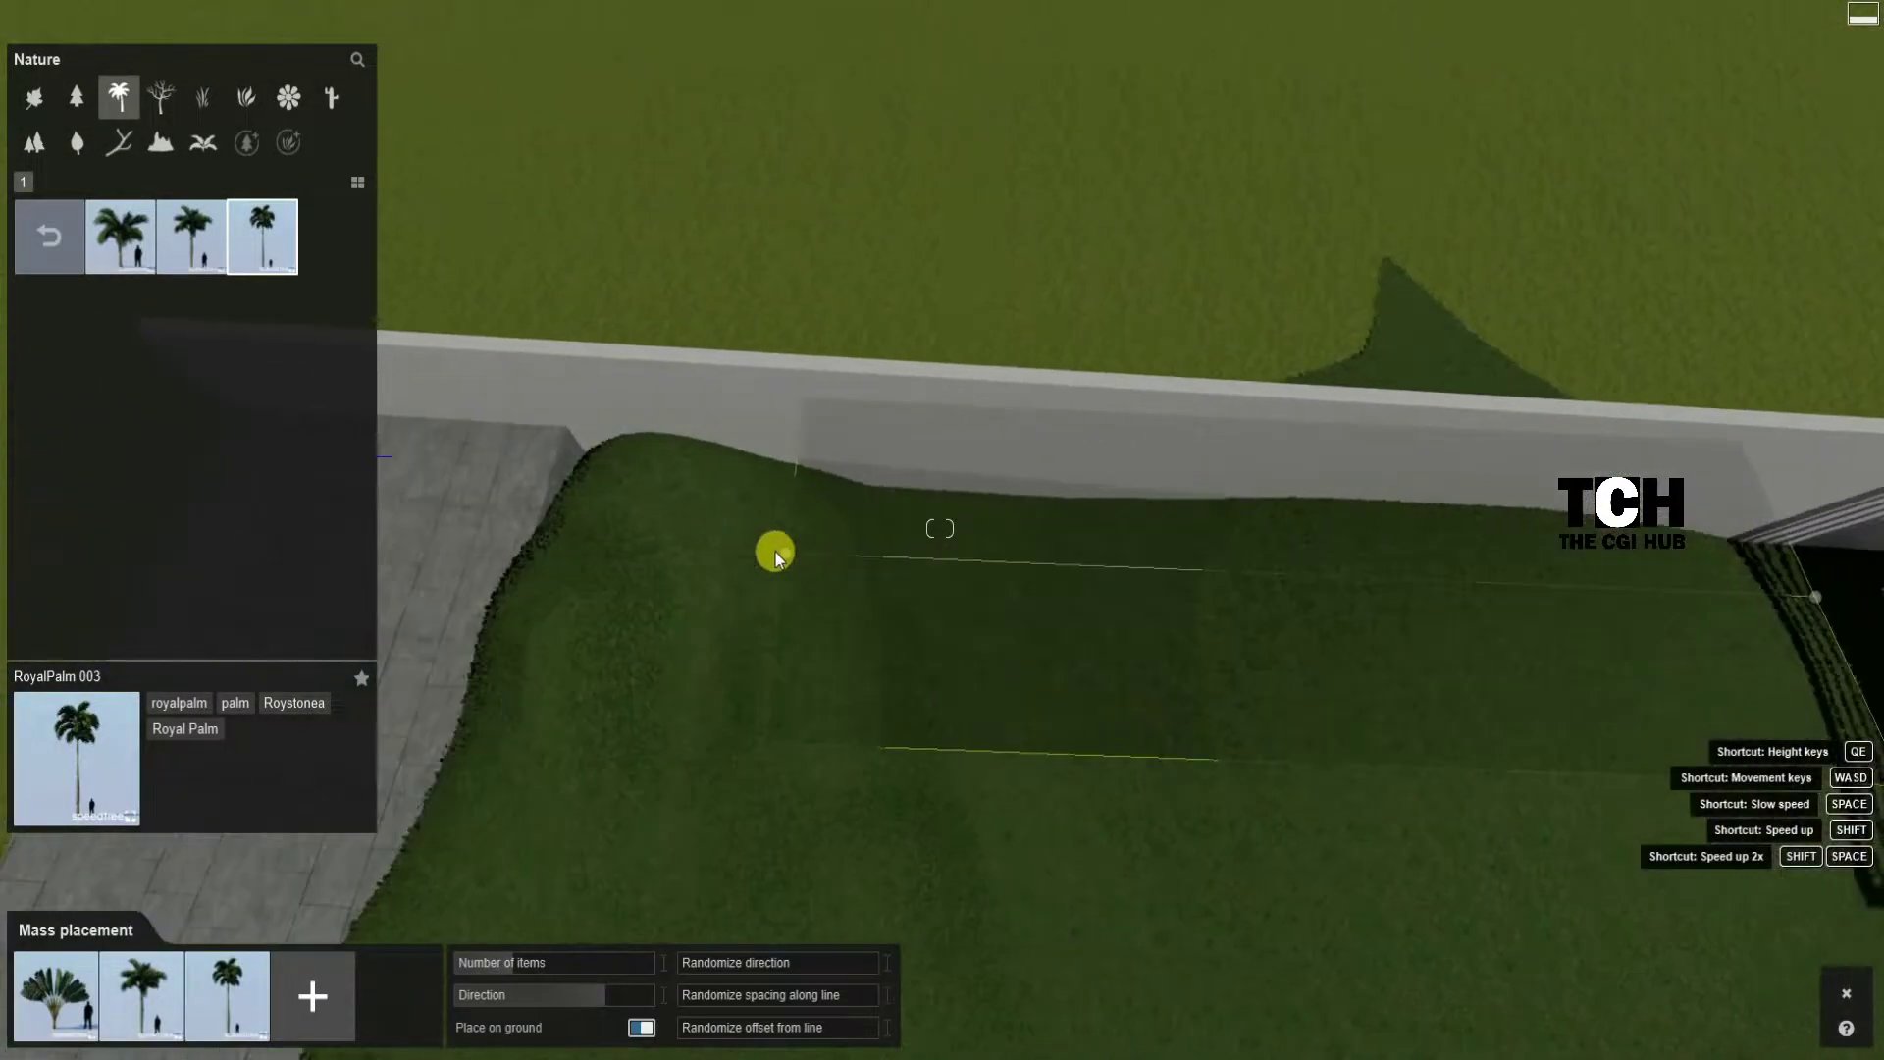
pyautogui.click(844, 507)
pyautogui.press('s')
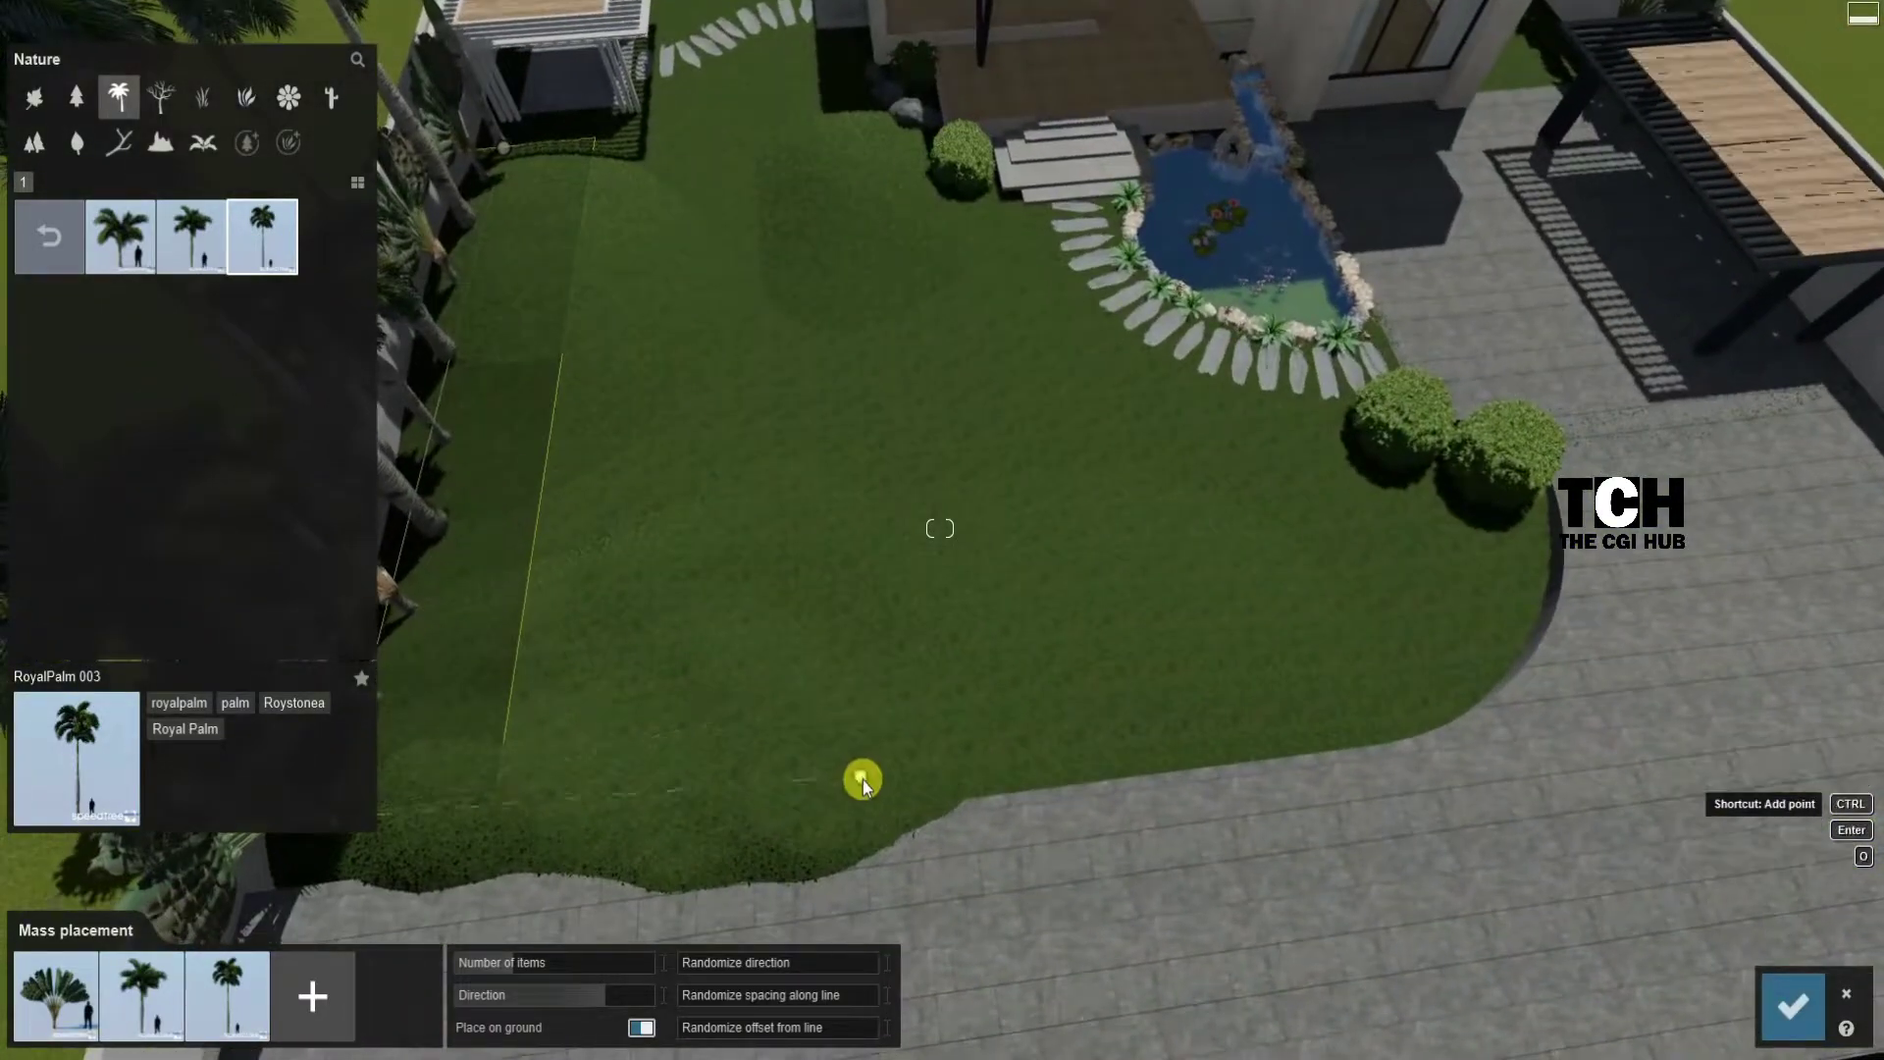
pyautogui.click(861, 782)
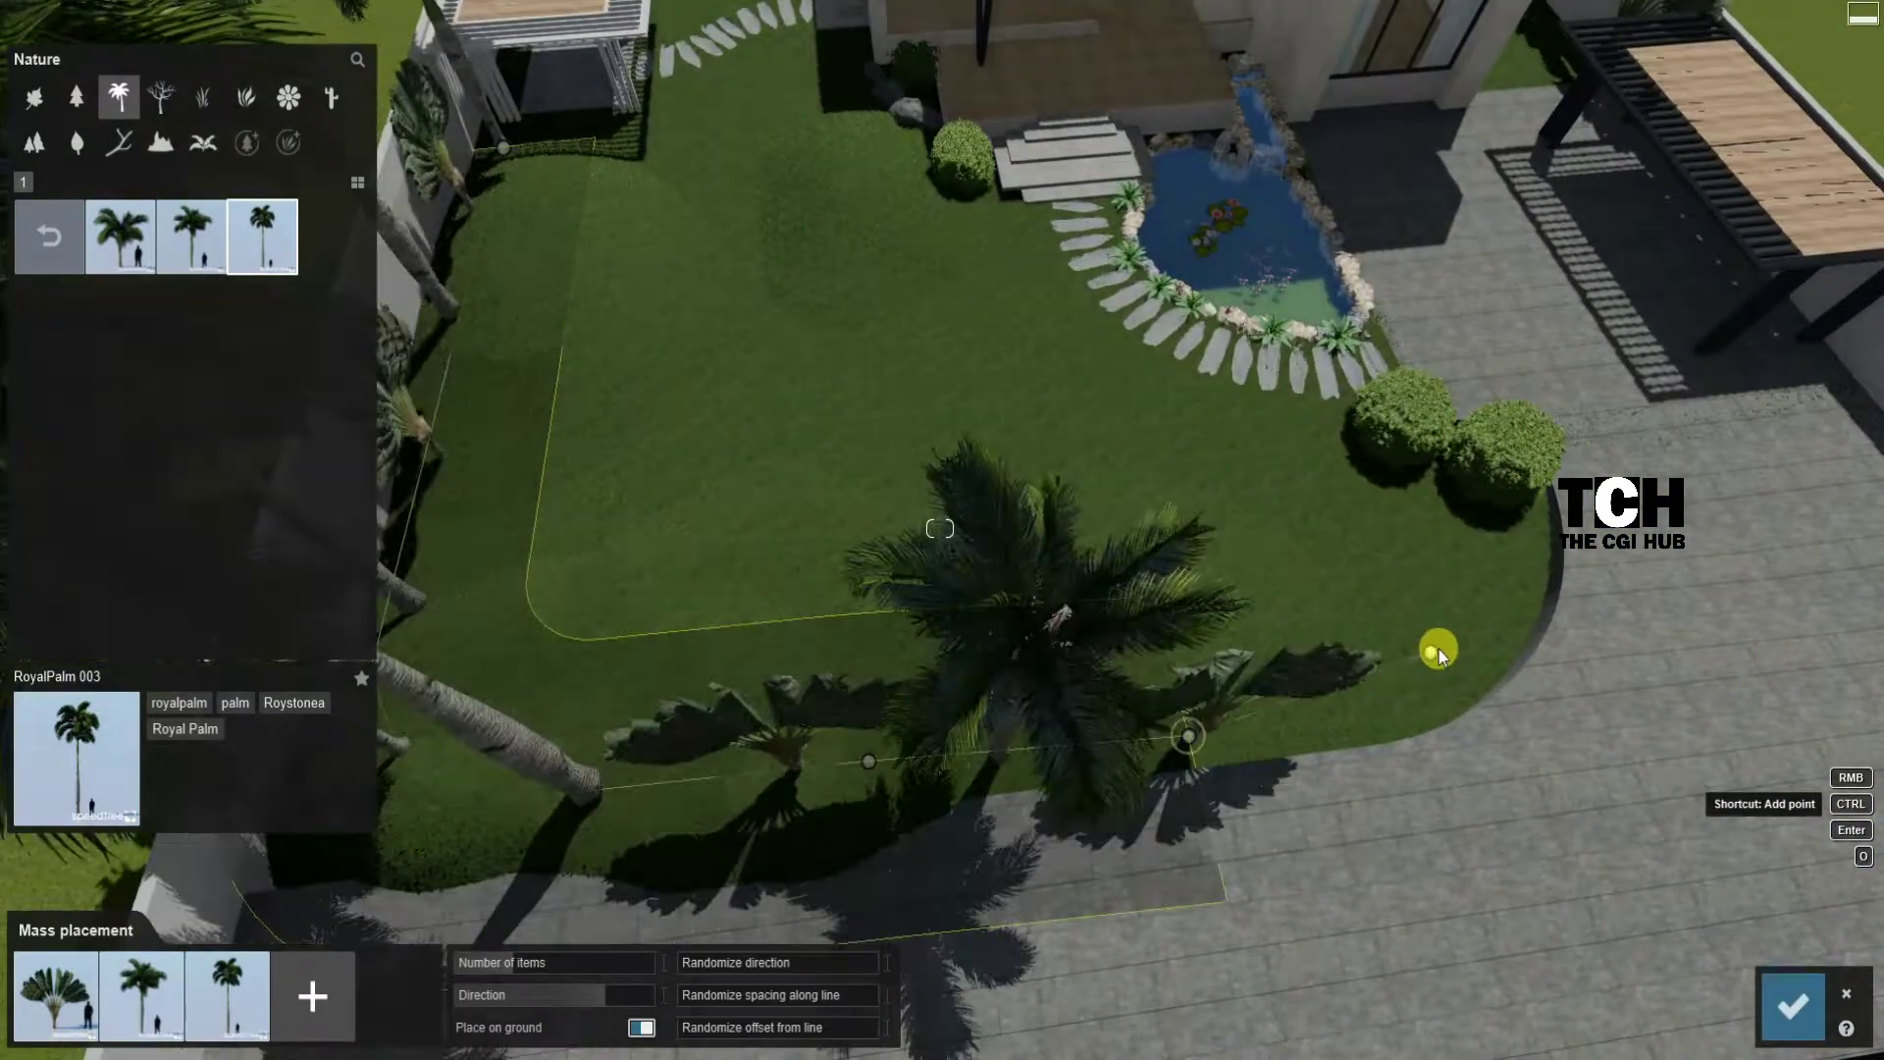
pyautogui.press('w')
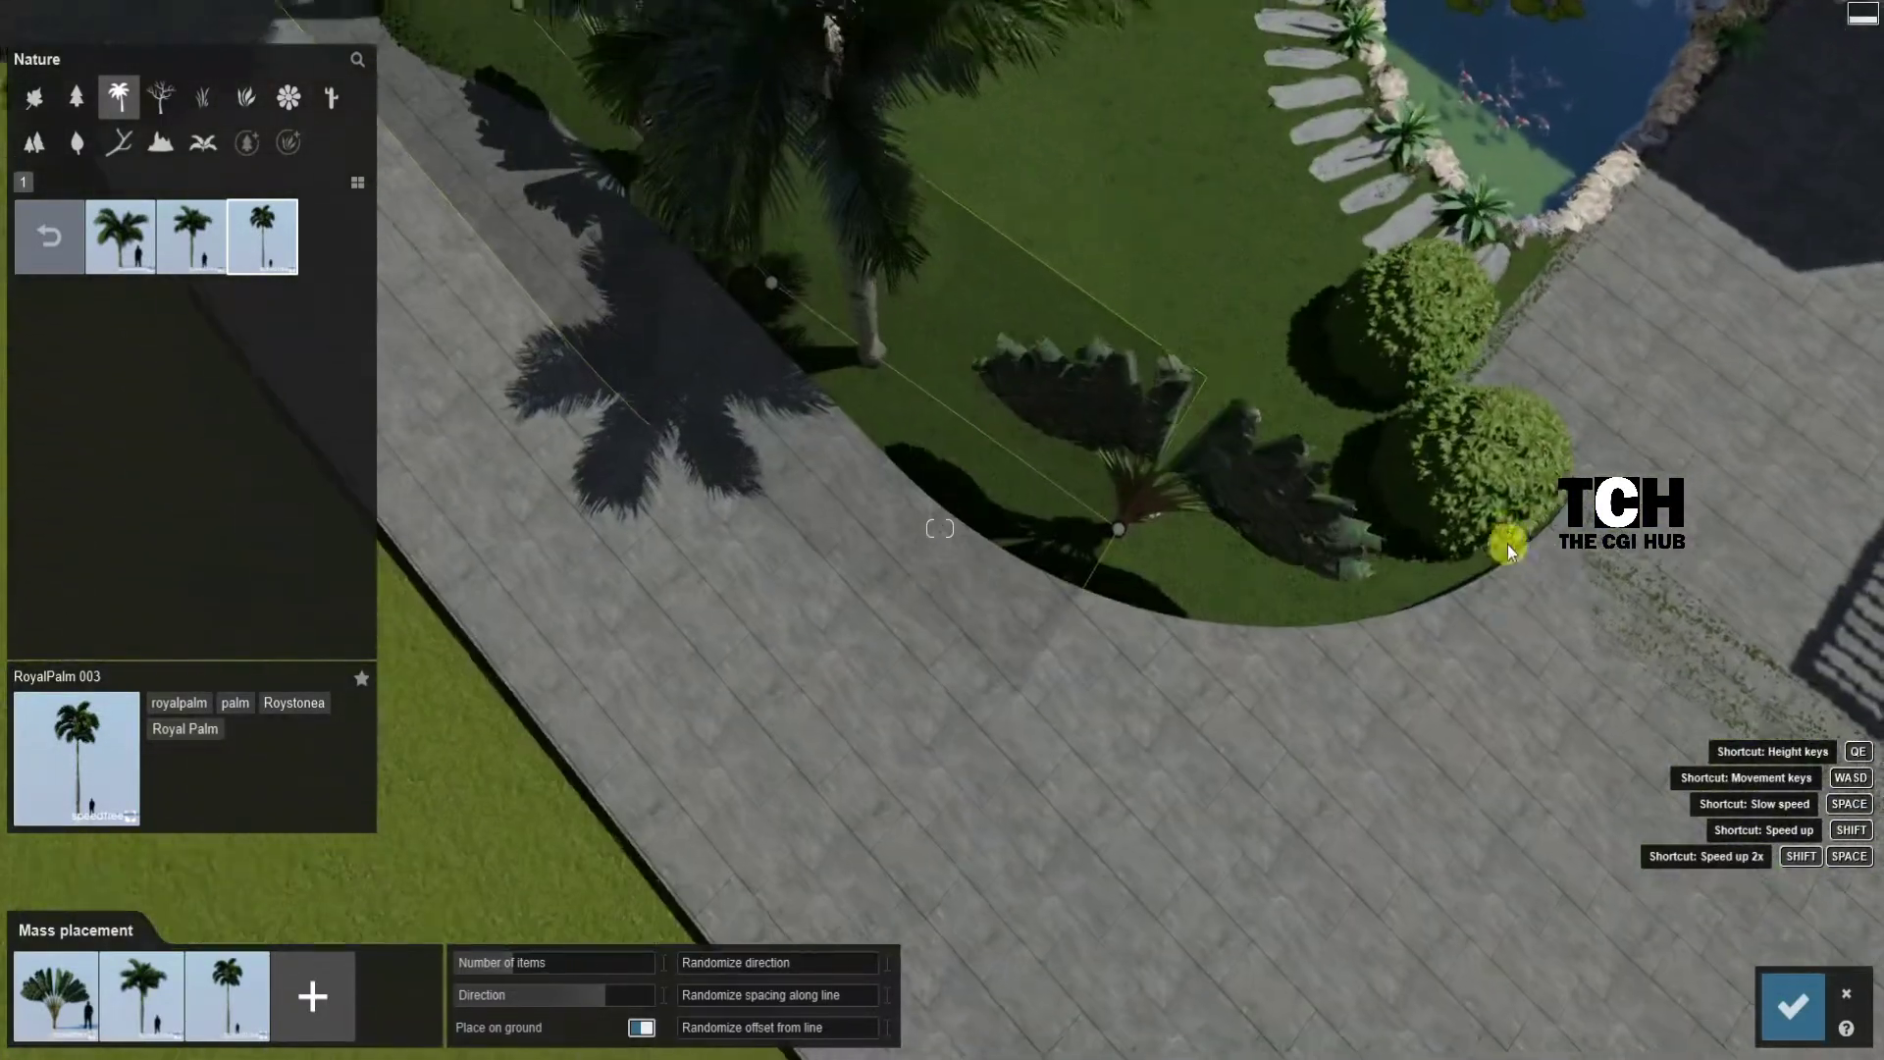
pyautogui.click(1394, 539)
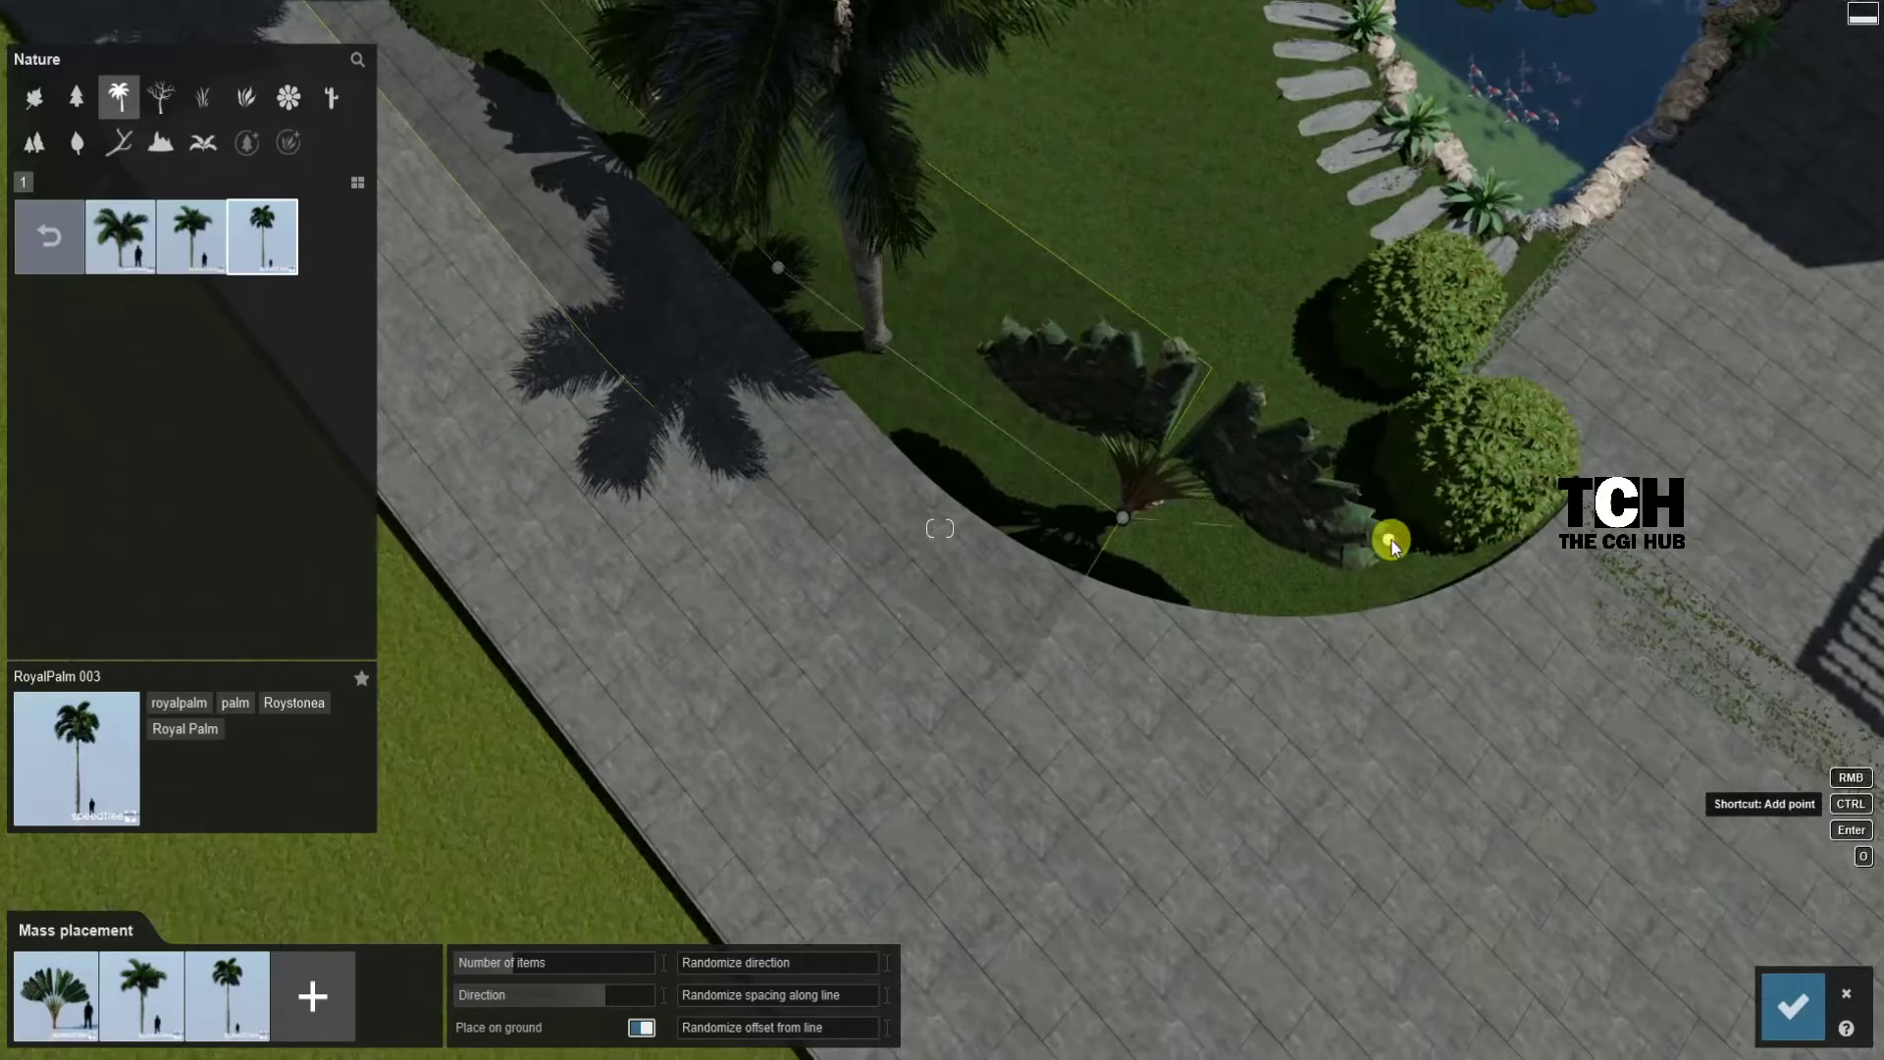
pyautogui.doubleClick(78, 972)
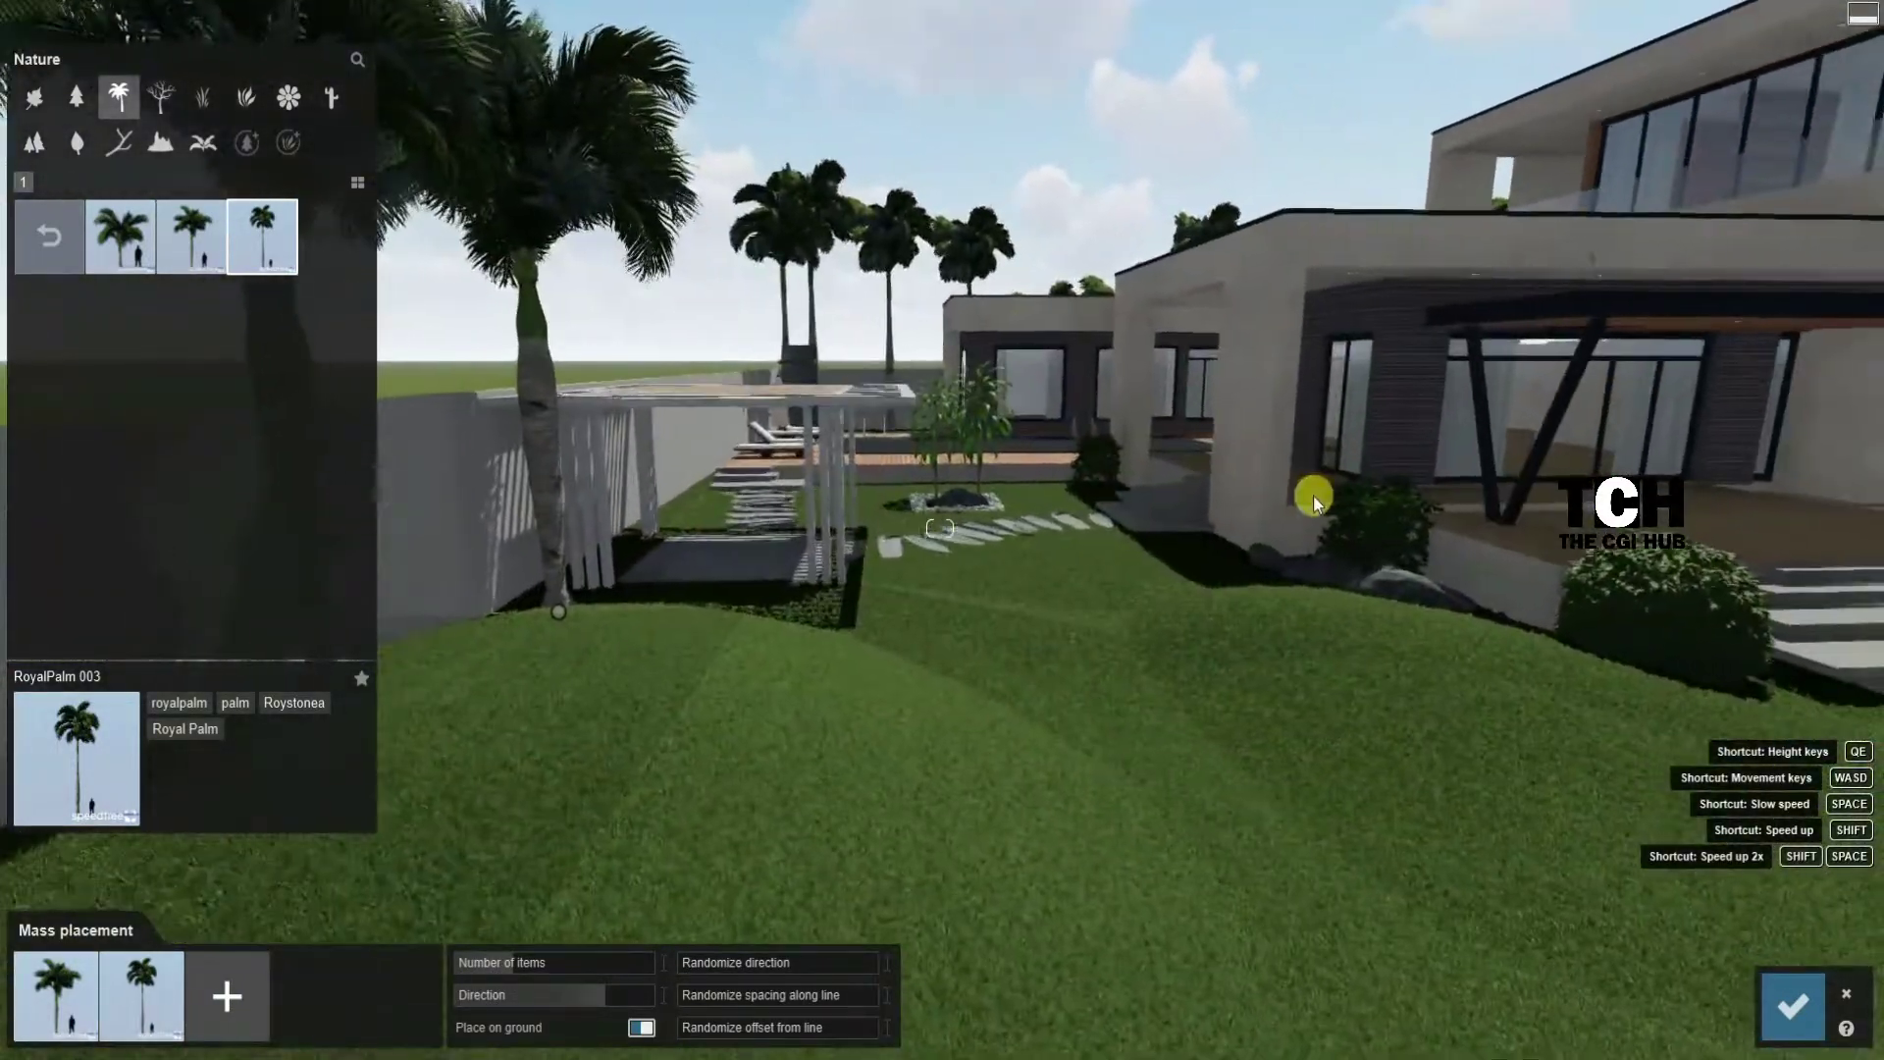
pyautogui.click(1792, 1005)
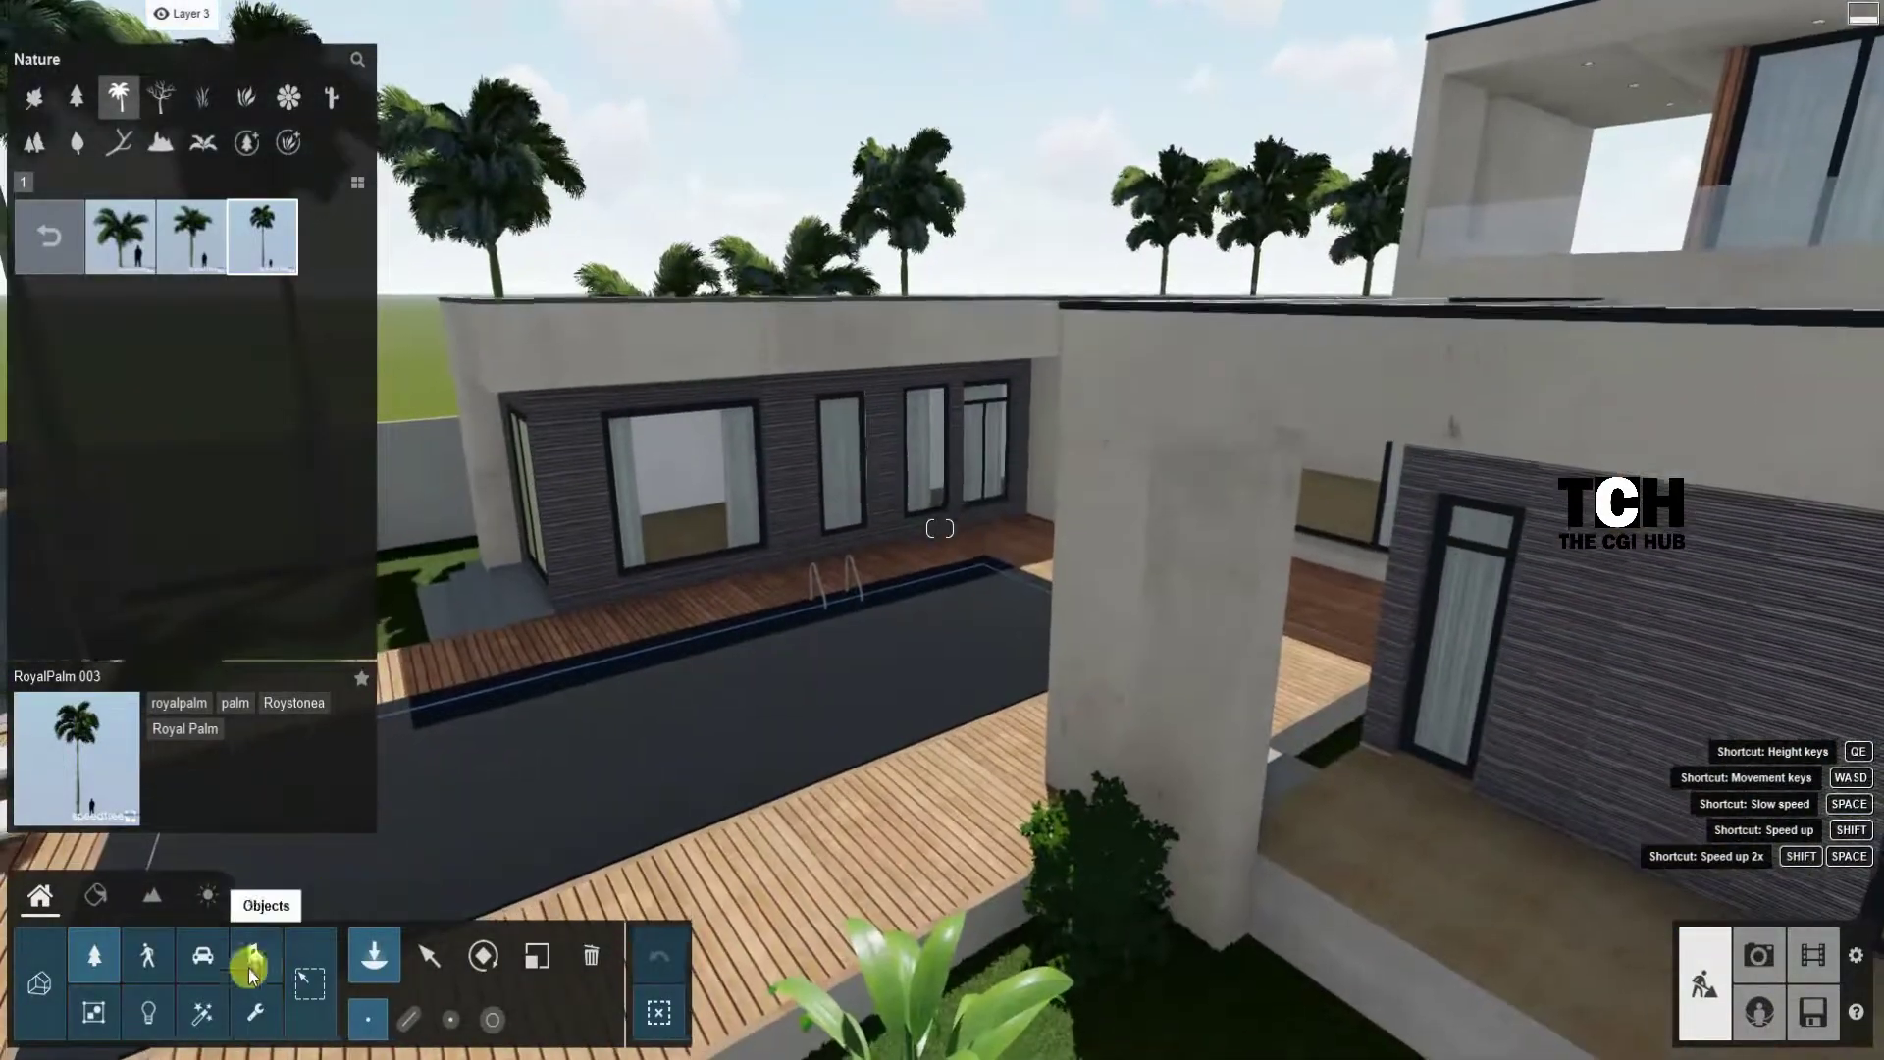
pyautogui.click(96, 895)
# Step: Fill the pool with Nice Pool water and tile its edge with HQ Tiles 004
pyautogui.click(491, 758)
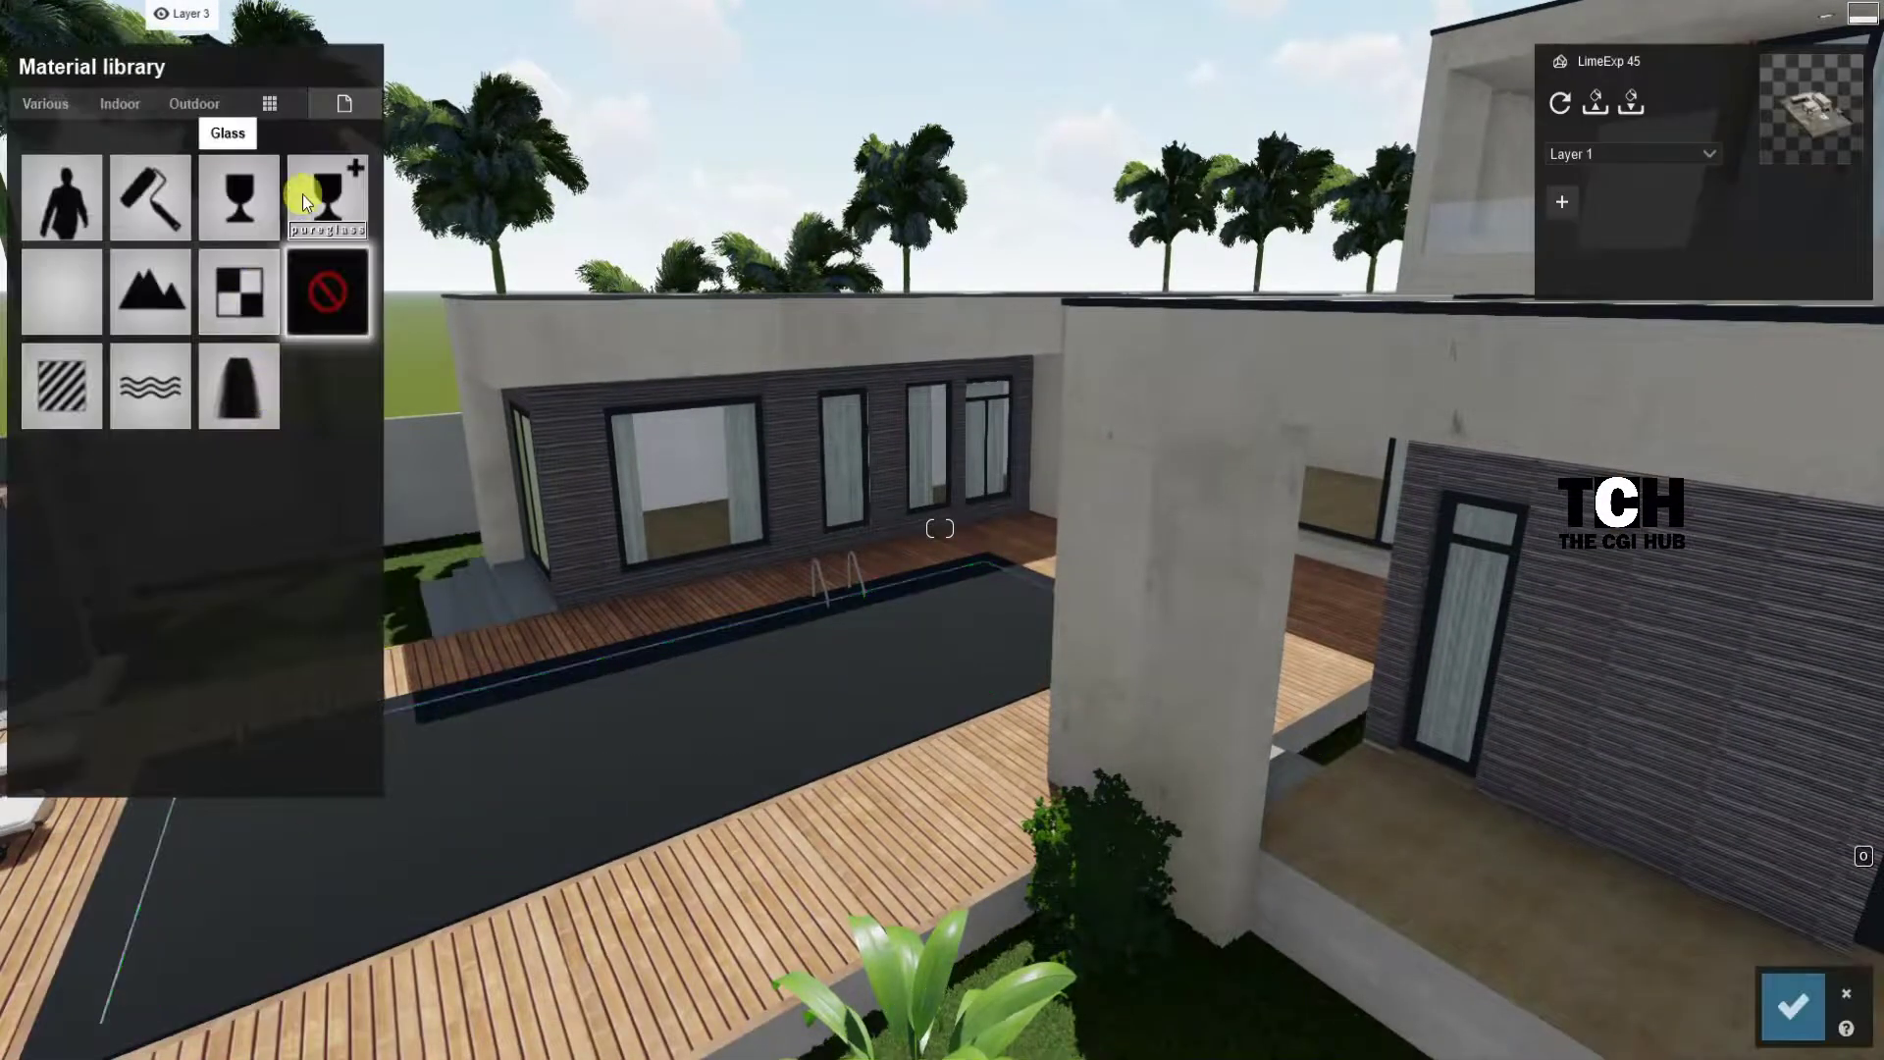
pyautogui.click(157, 292)
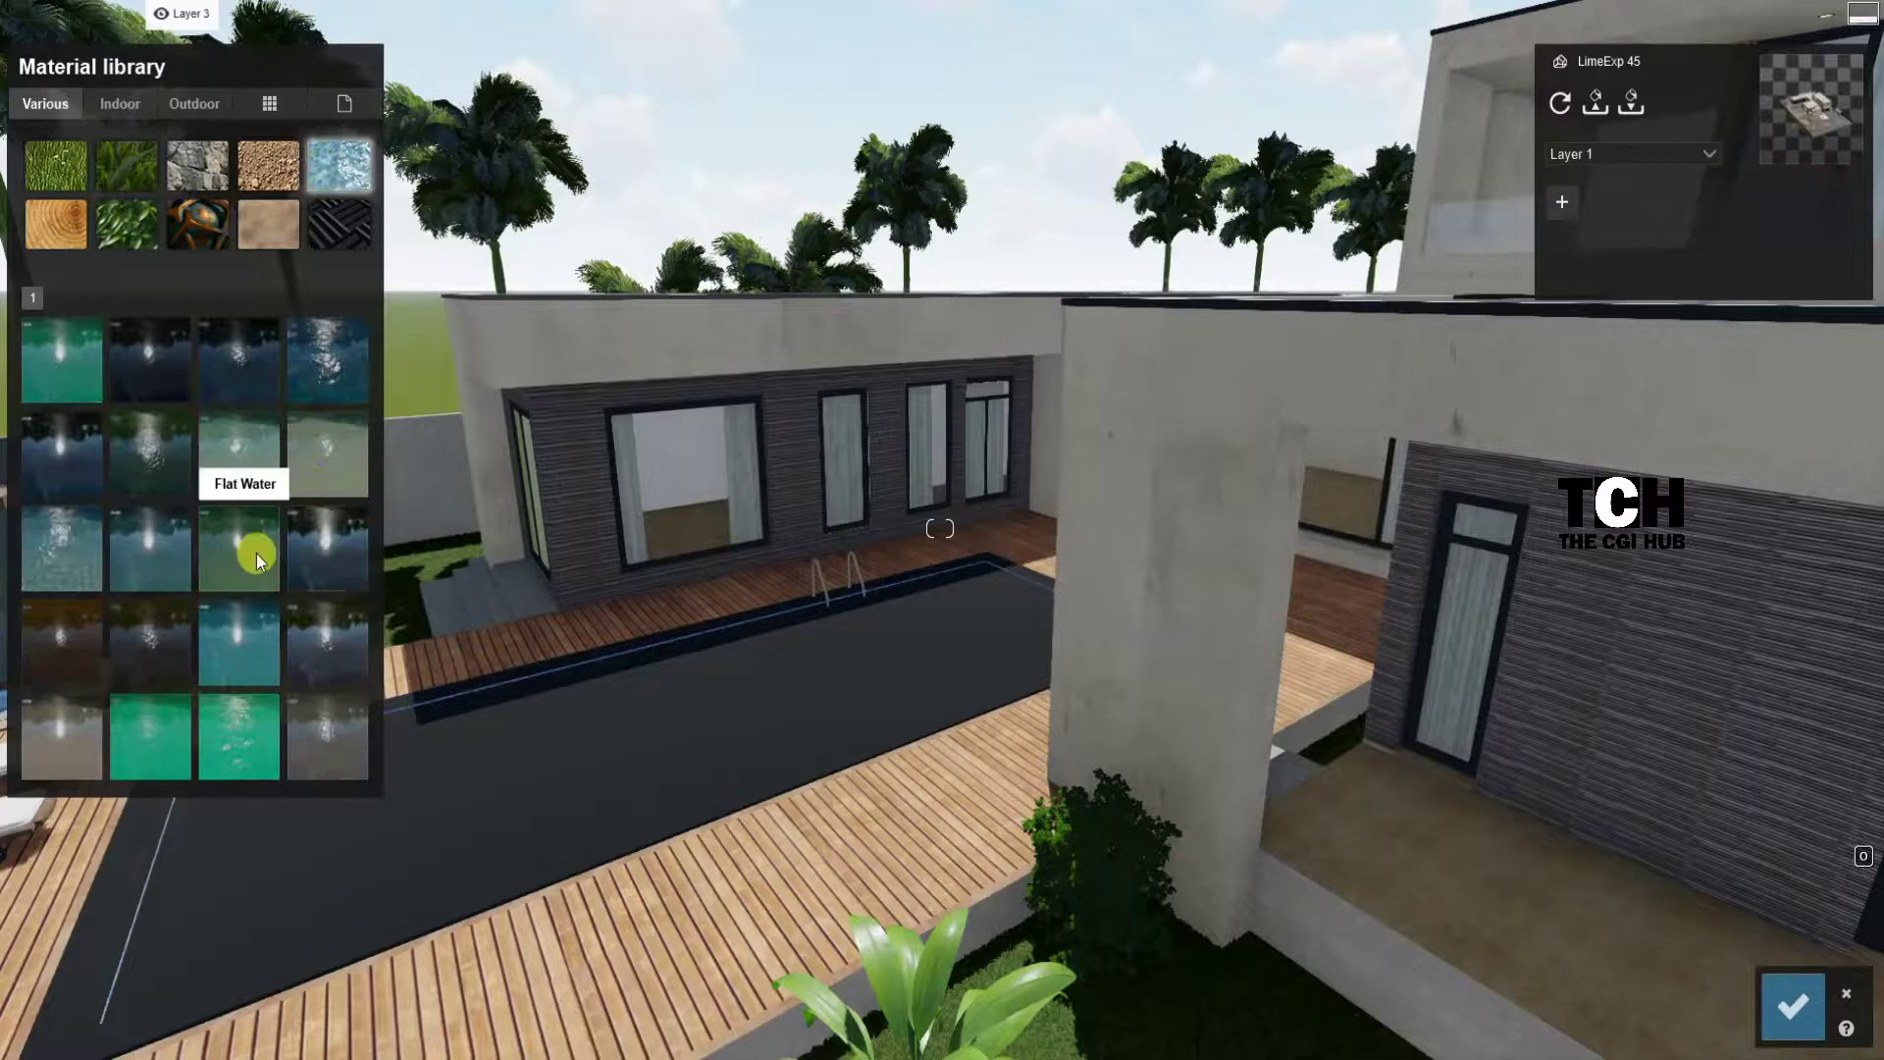
pyautogui.click(231, 609)
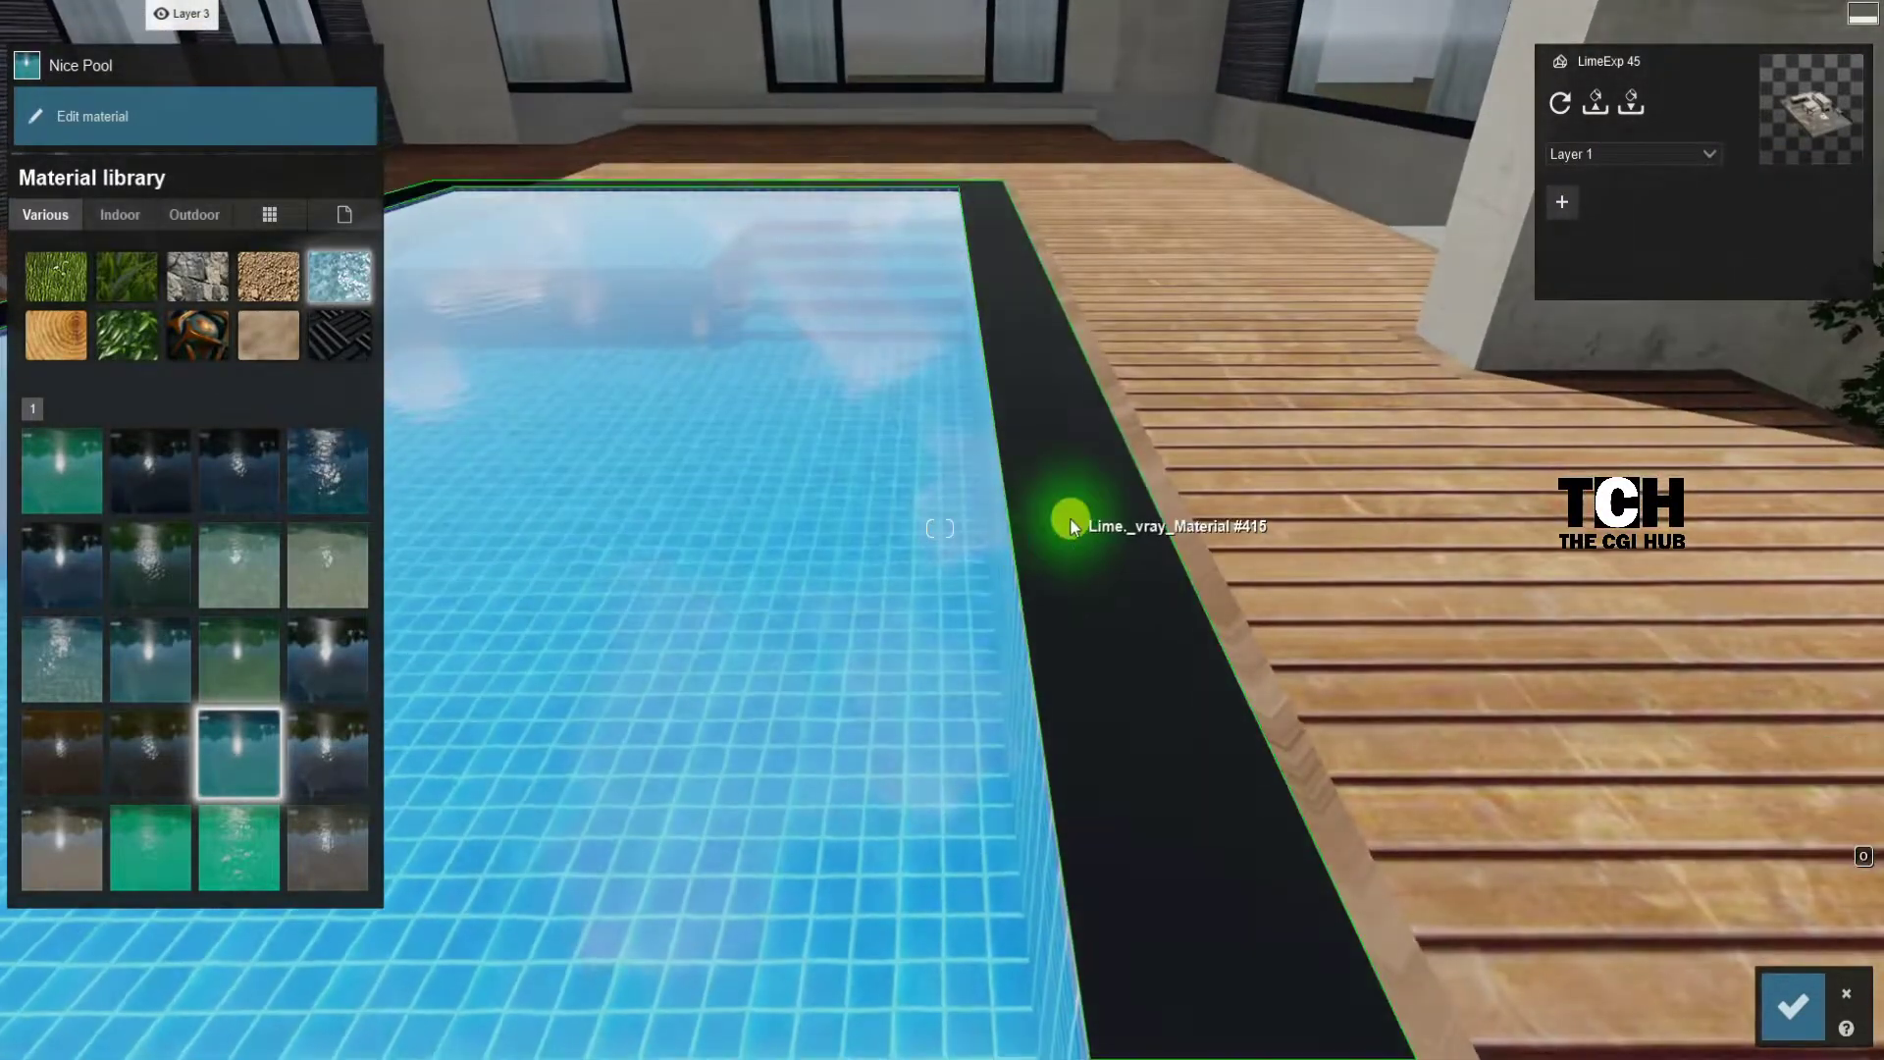
pyautogui.click(1070, 516)
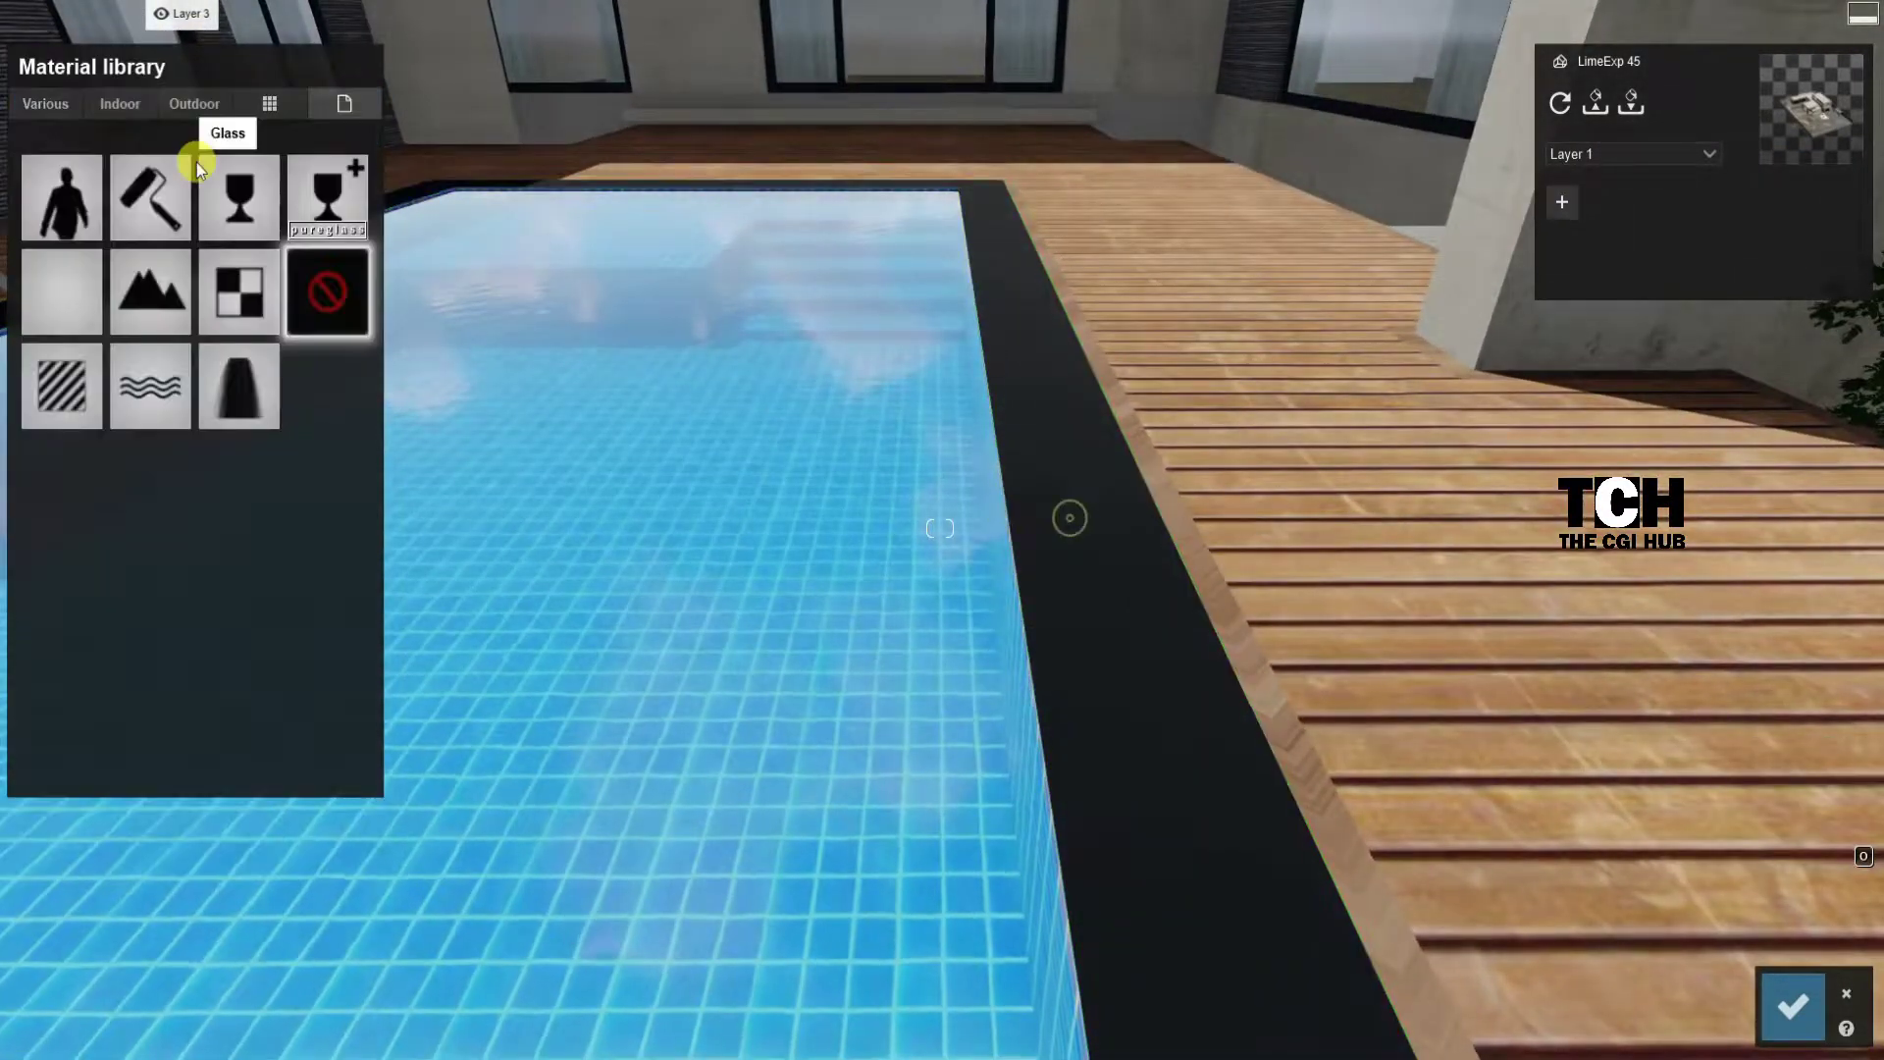
pyautogui.click(133, 113)
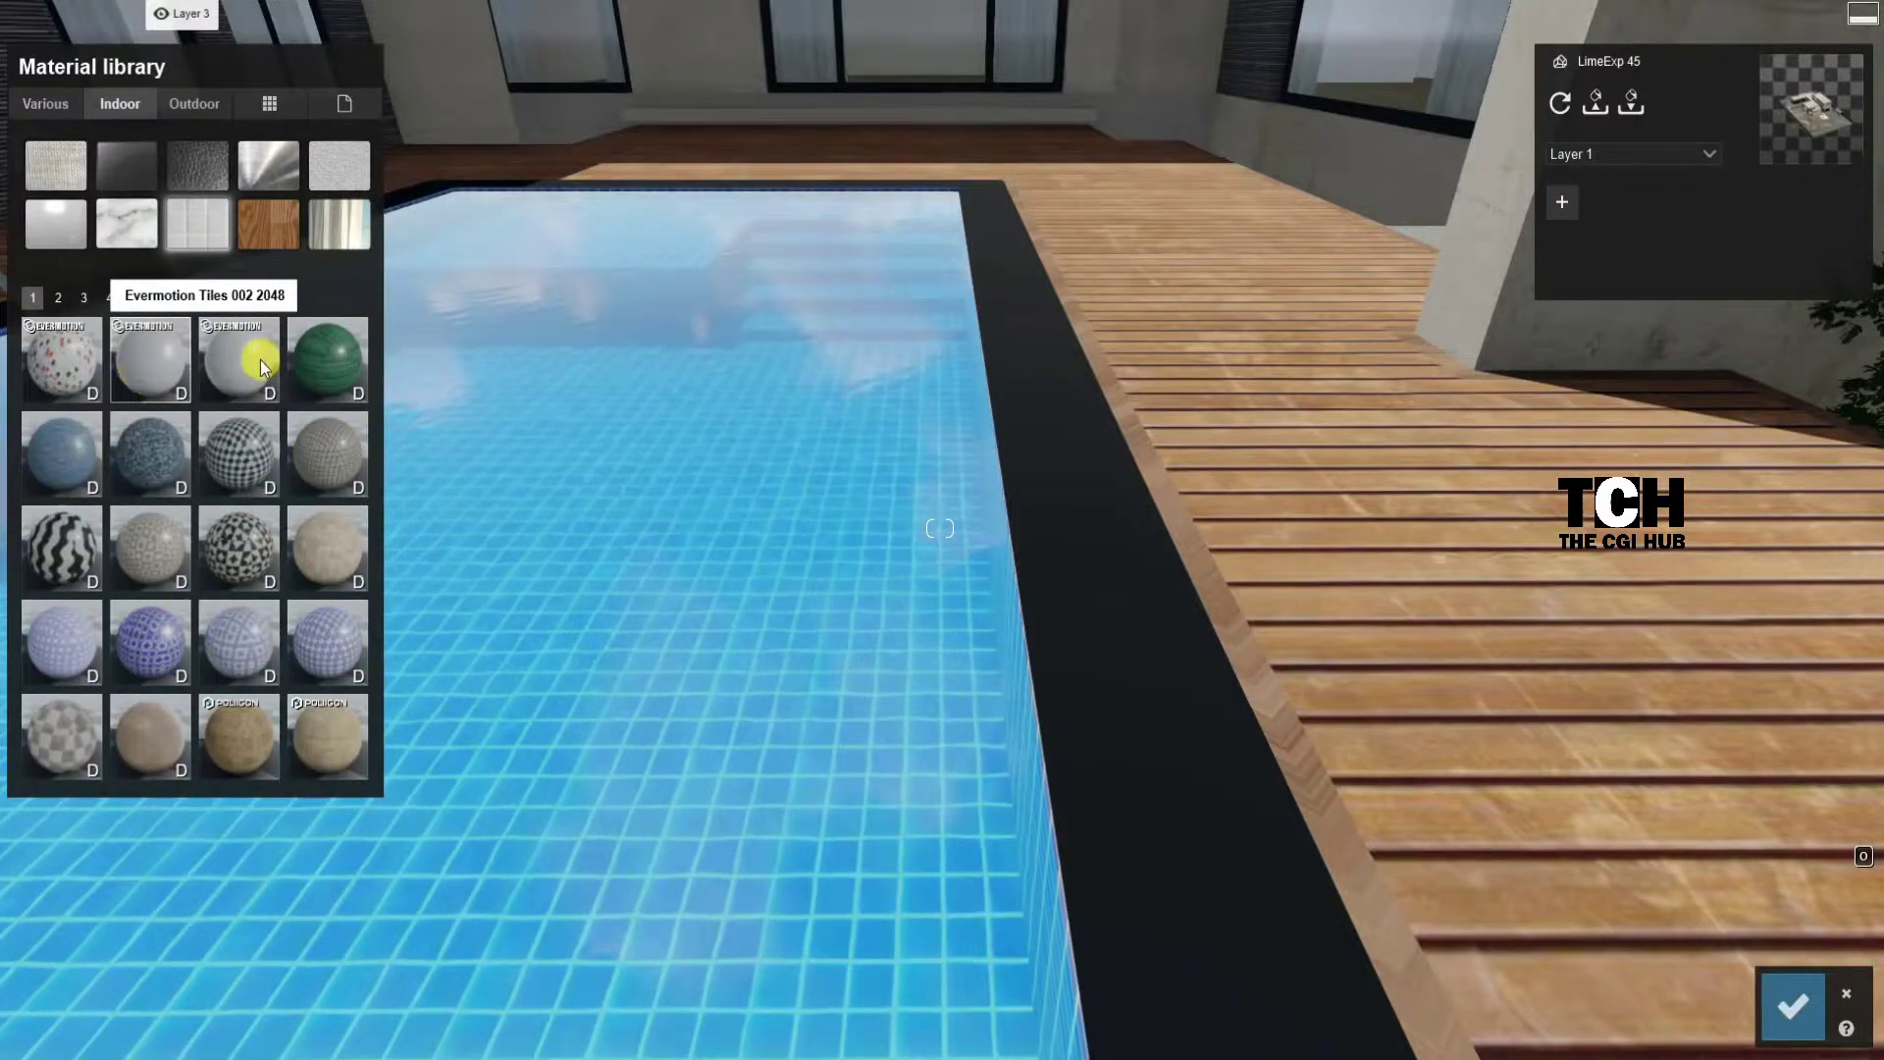
pyautogui.click(252, 359)
pyautogui.click(257, 574)
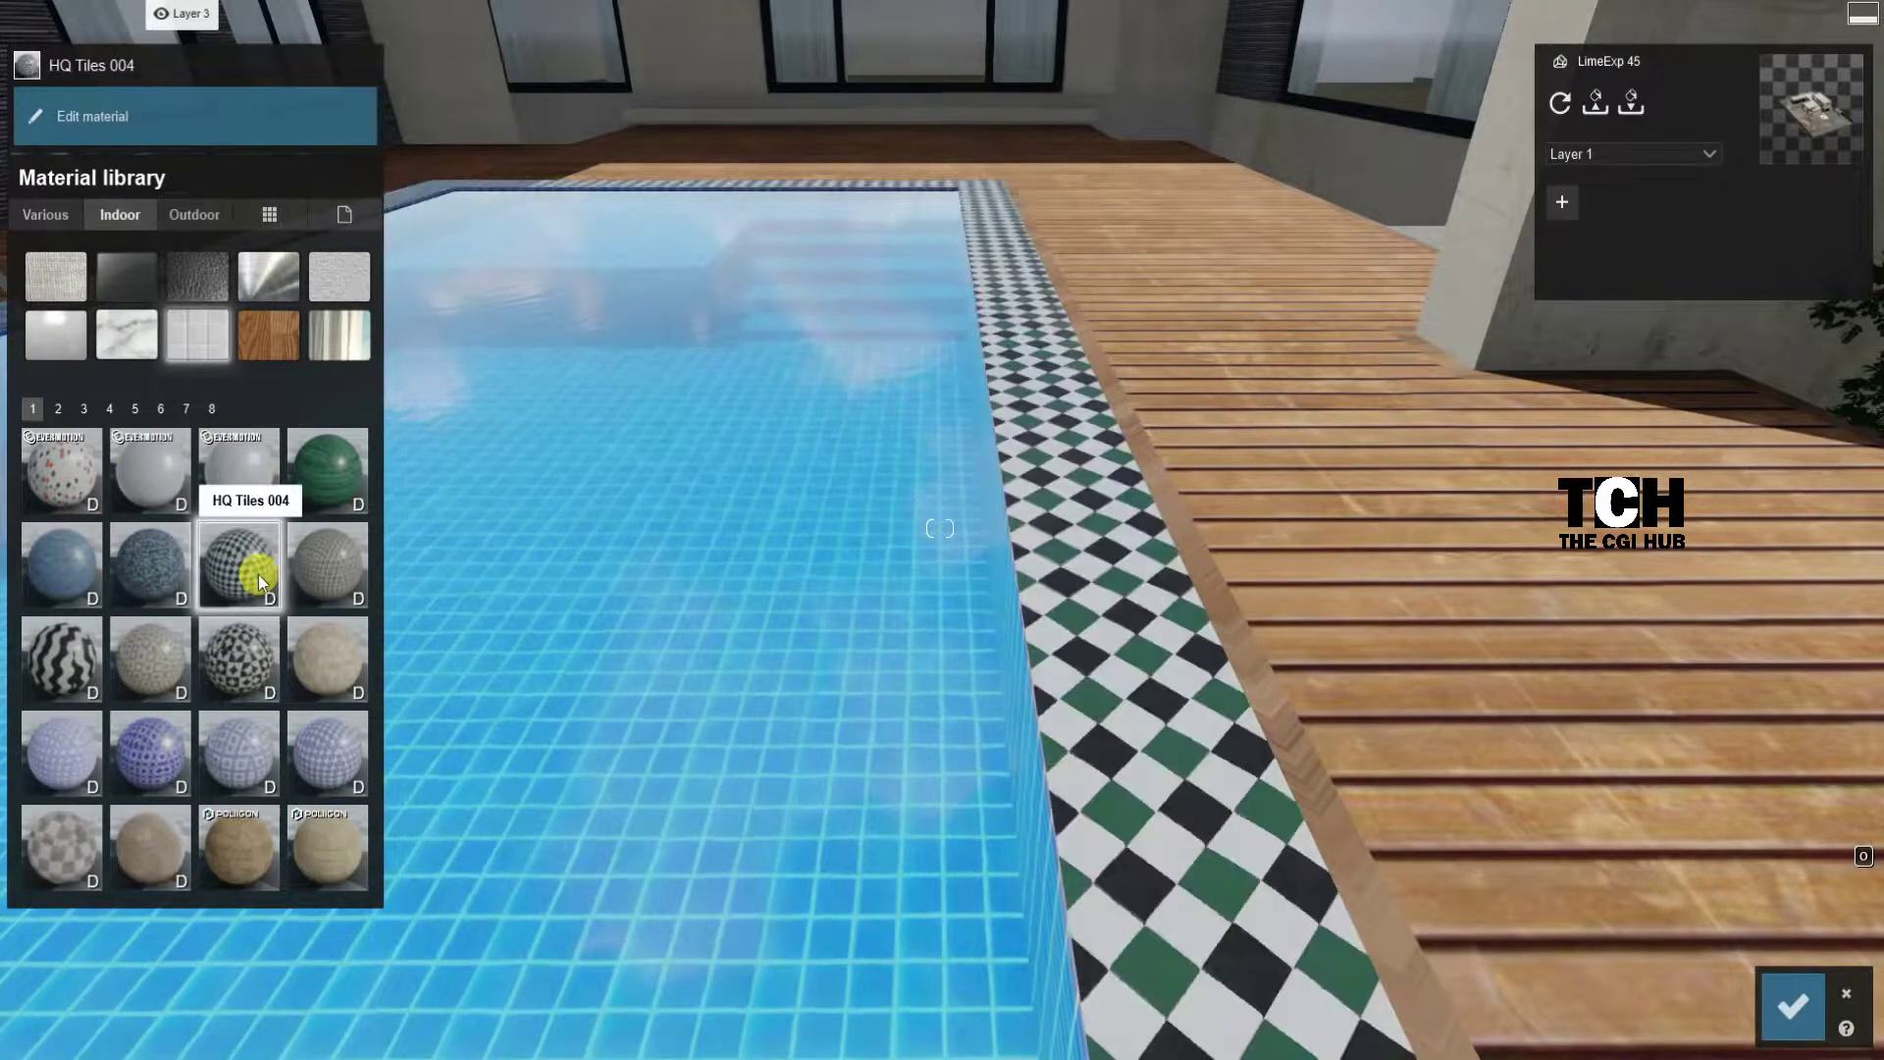
pyautogui.moveTo(481, 533); pyautogui.dragTo(511, 530, button='right')
pyautogui.press('s')
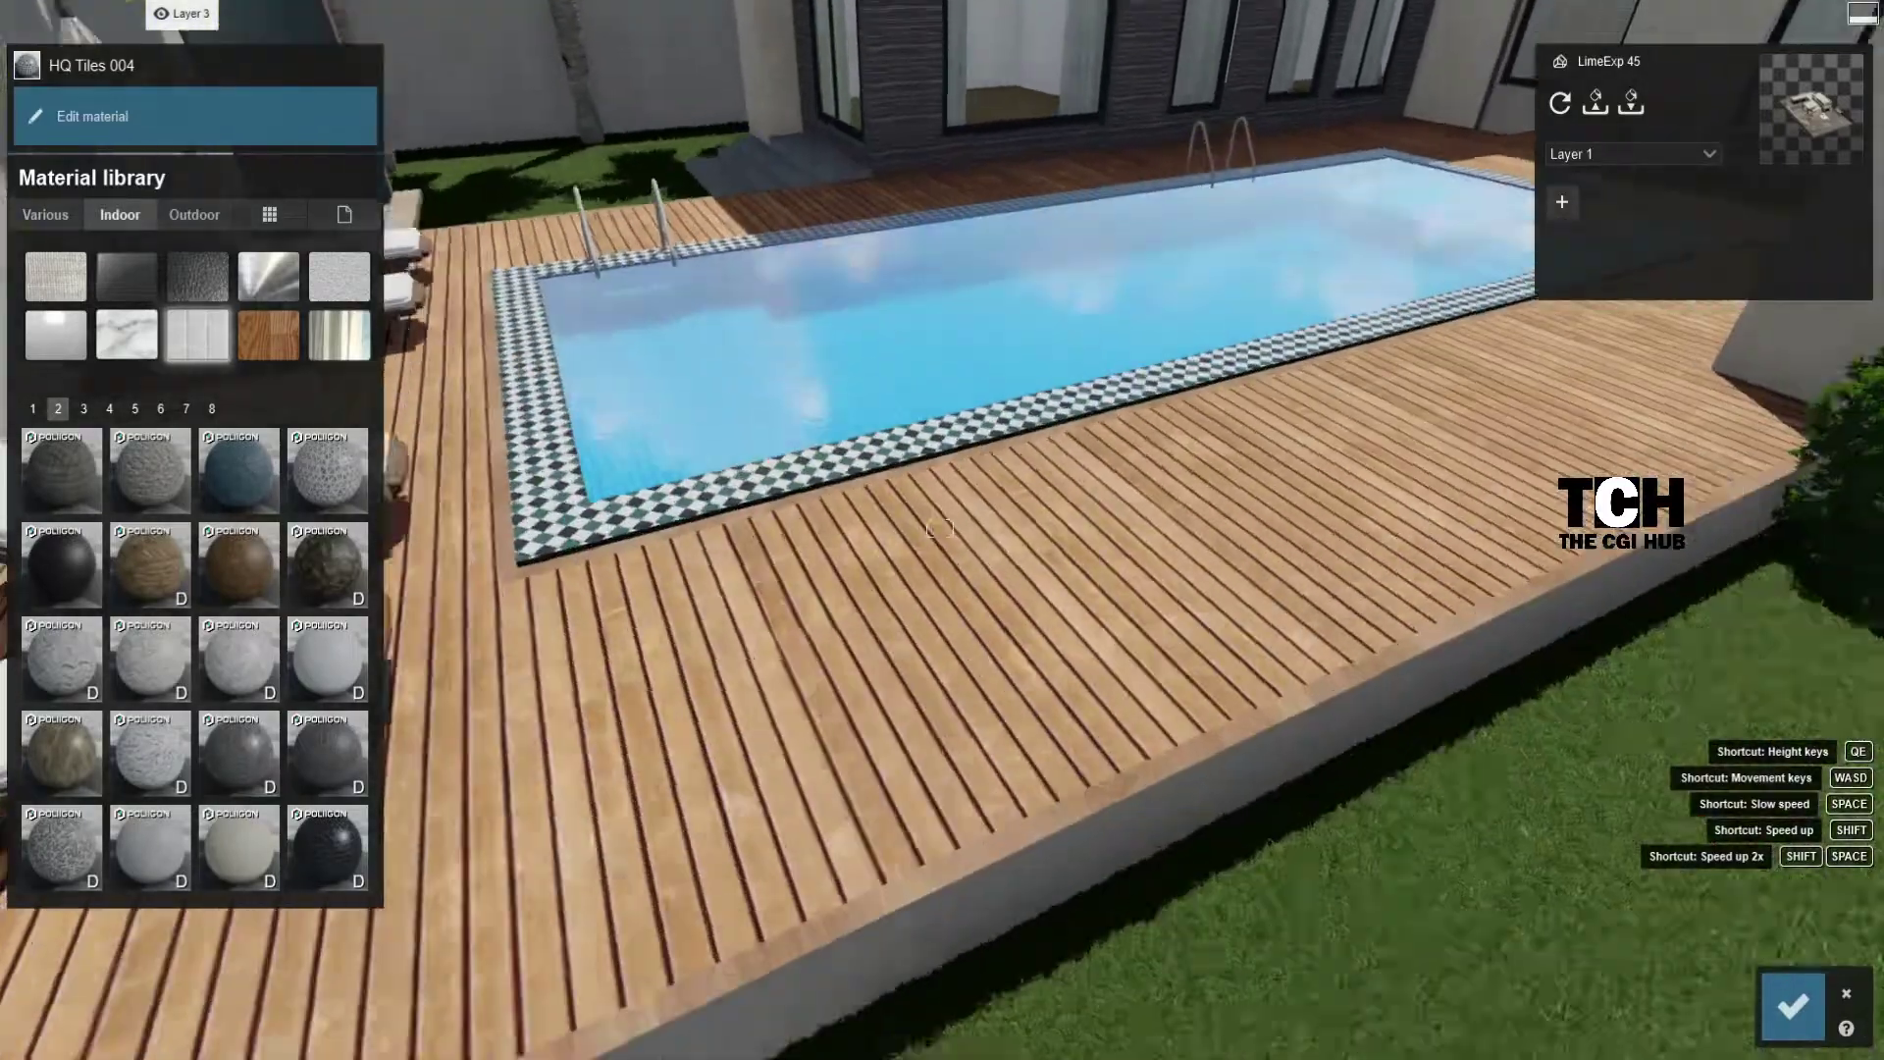
# Step: Cover the wooden deck with Polii Wood Flooring 06 3k
pyautogui.click(999, 633)
pyautogui.click(194, 103)
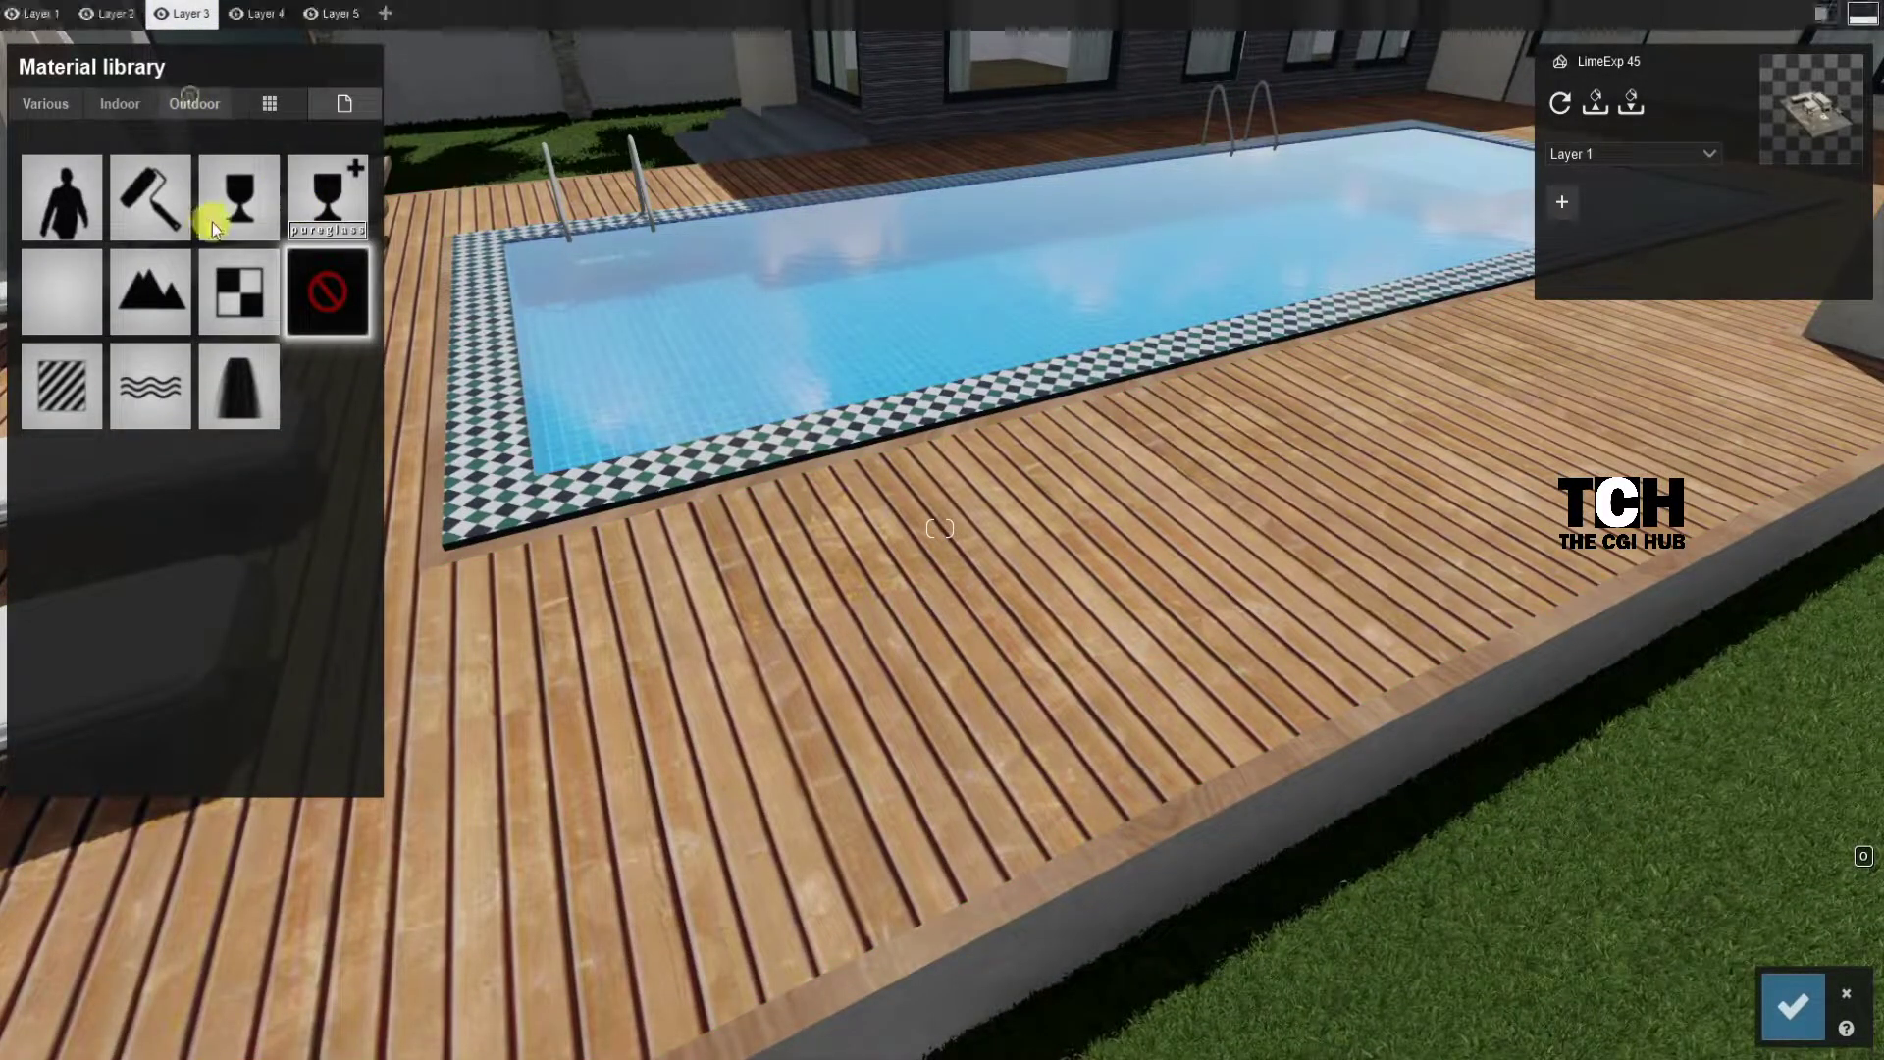
pyautogui.click(330, 369)
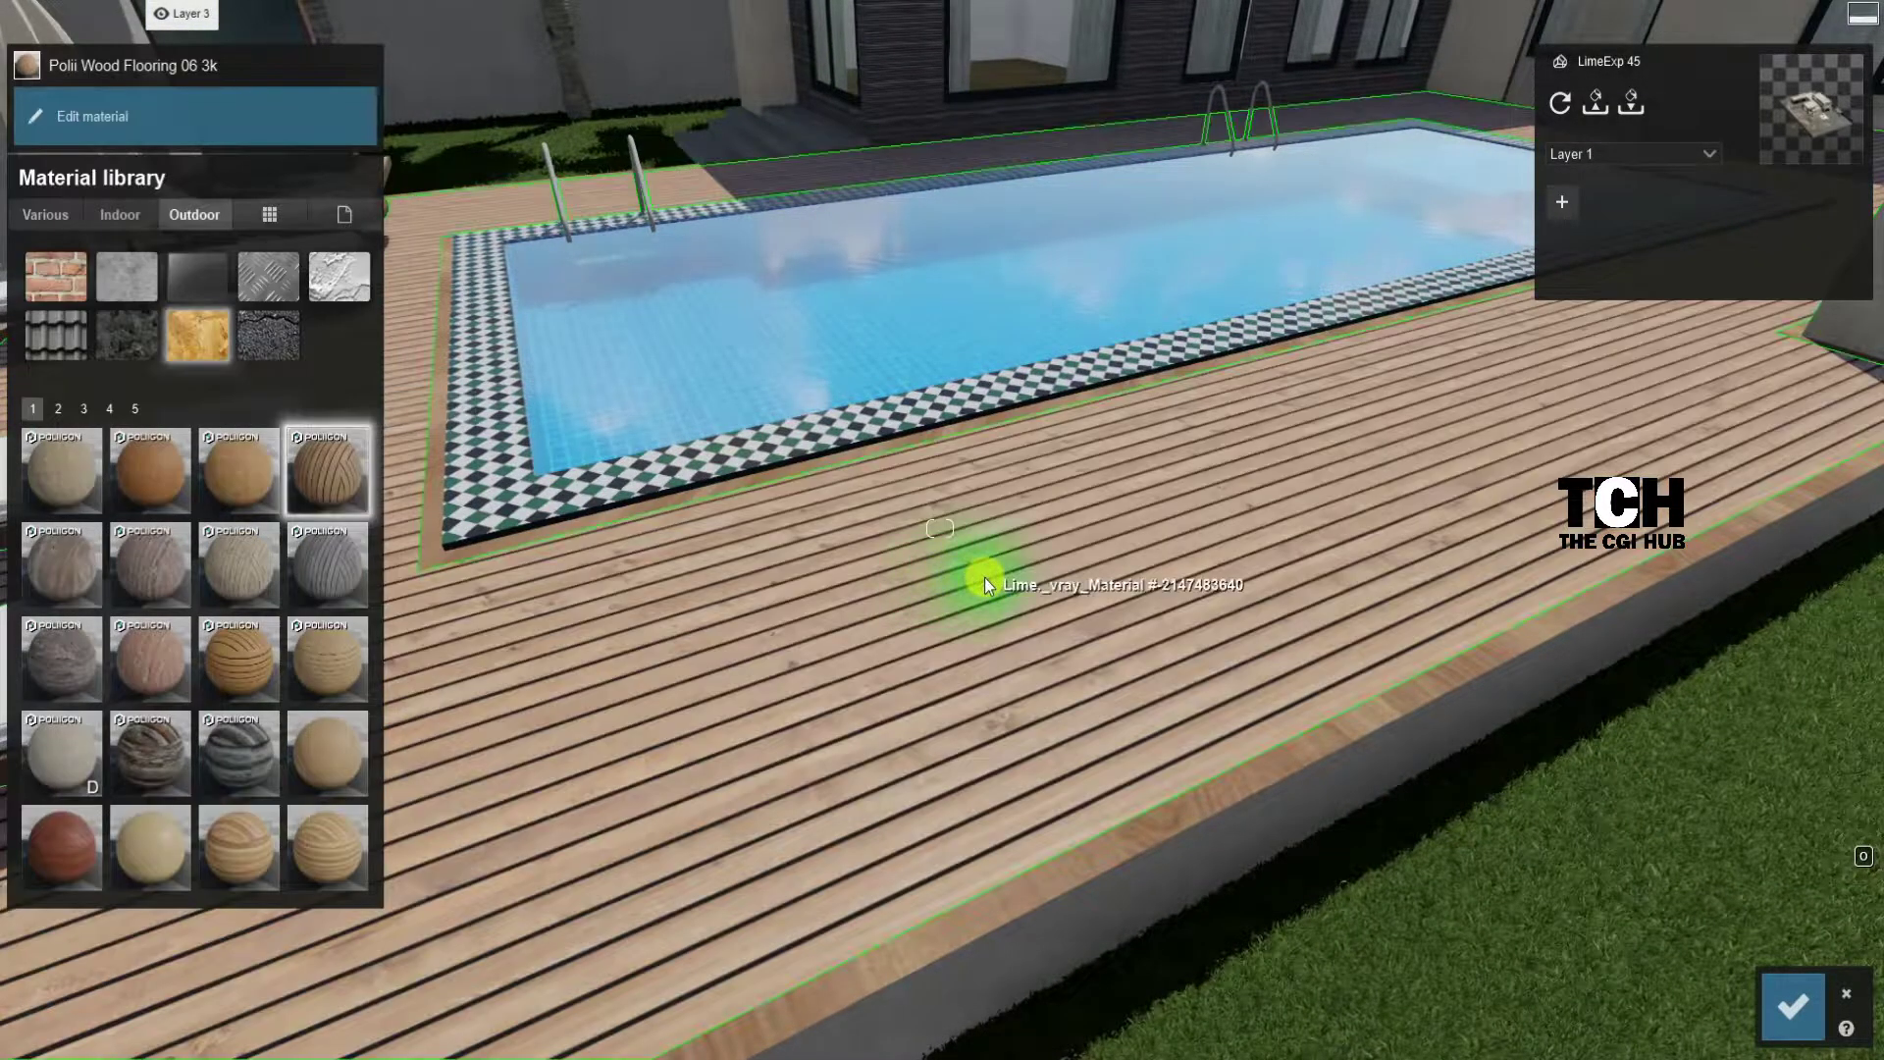
pyautogui.click(694, 652)
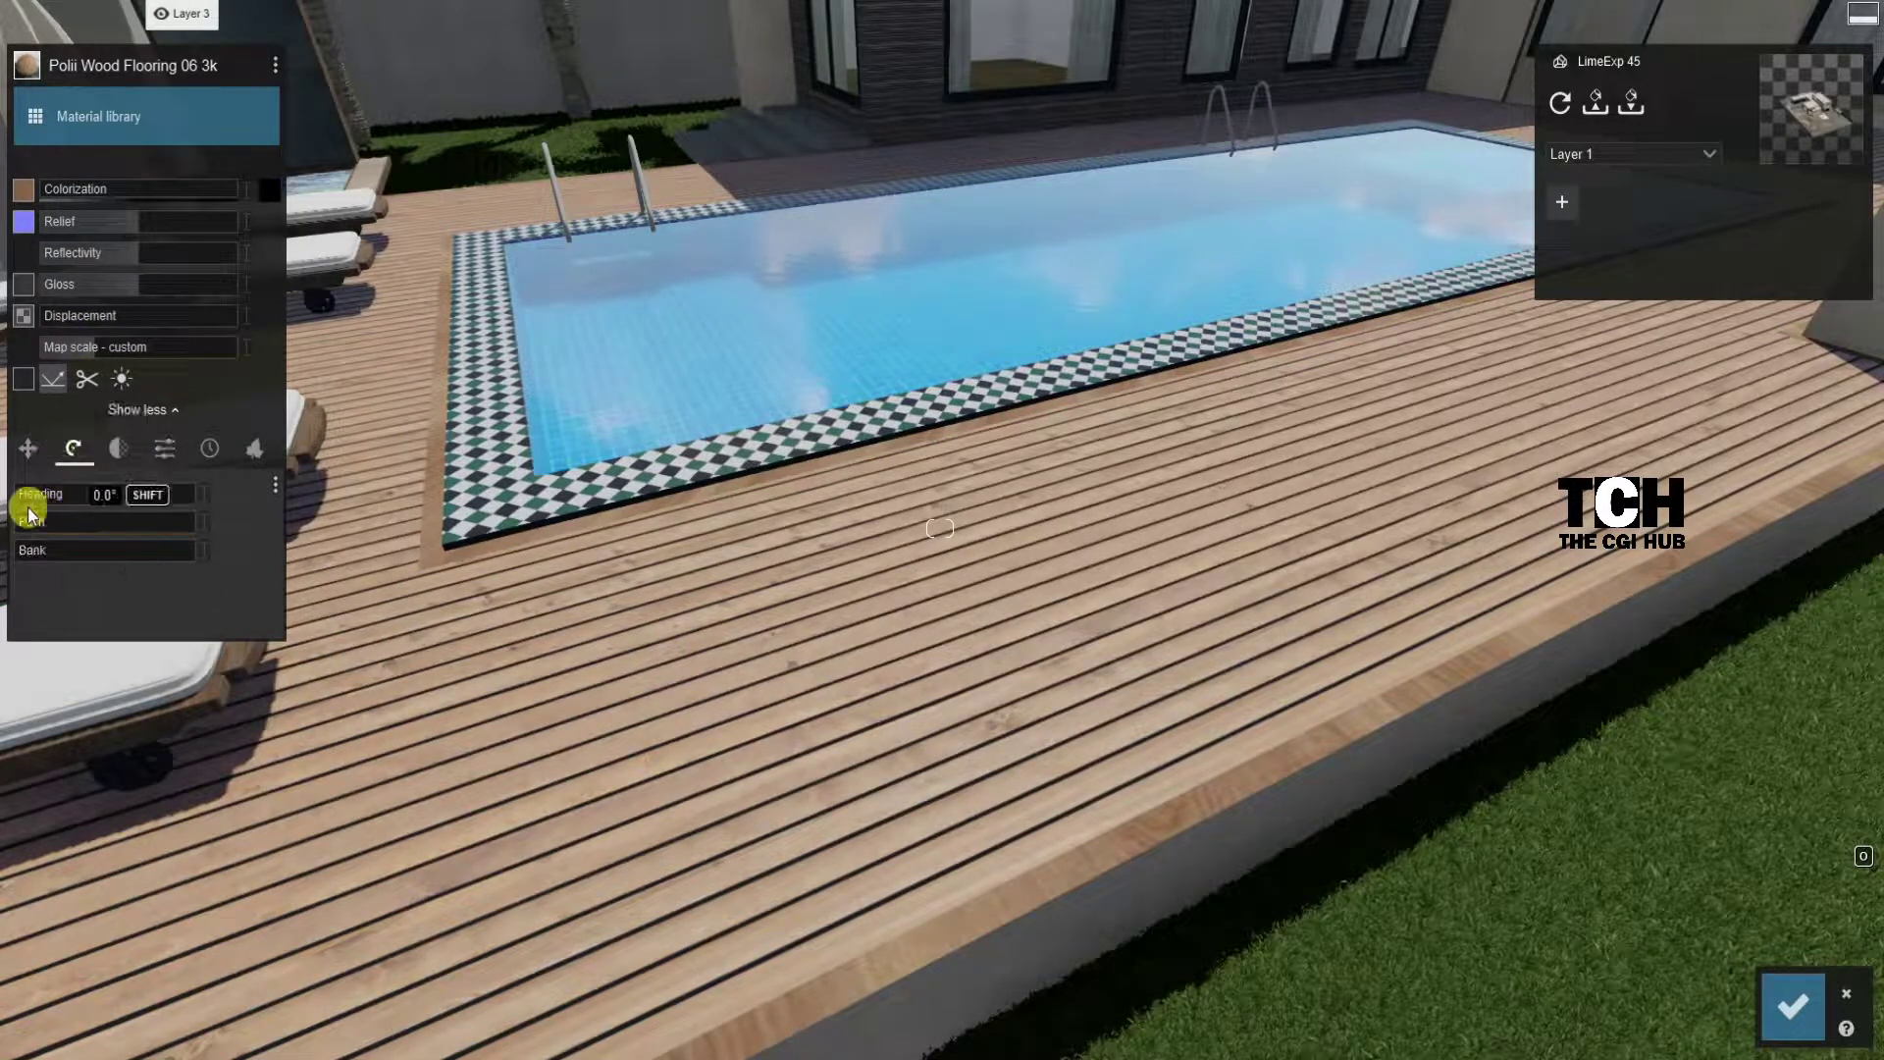
pyautogui.moveTo(1014, 556); pyautogui.dragTo(939, 528, button='right')
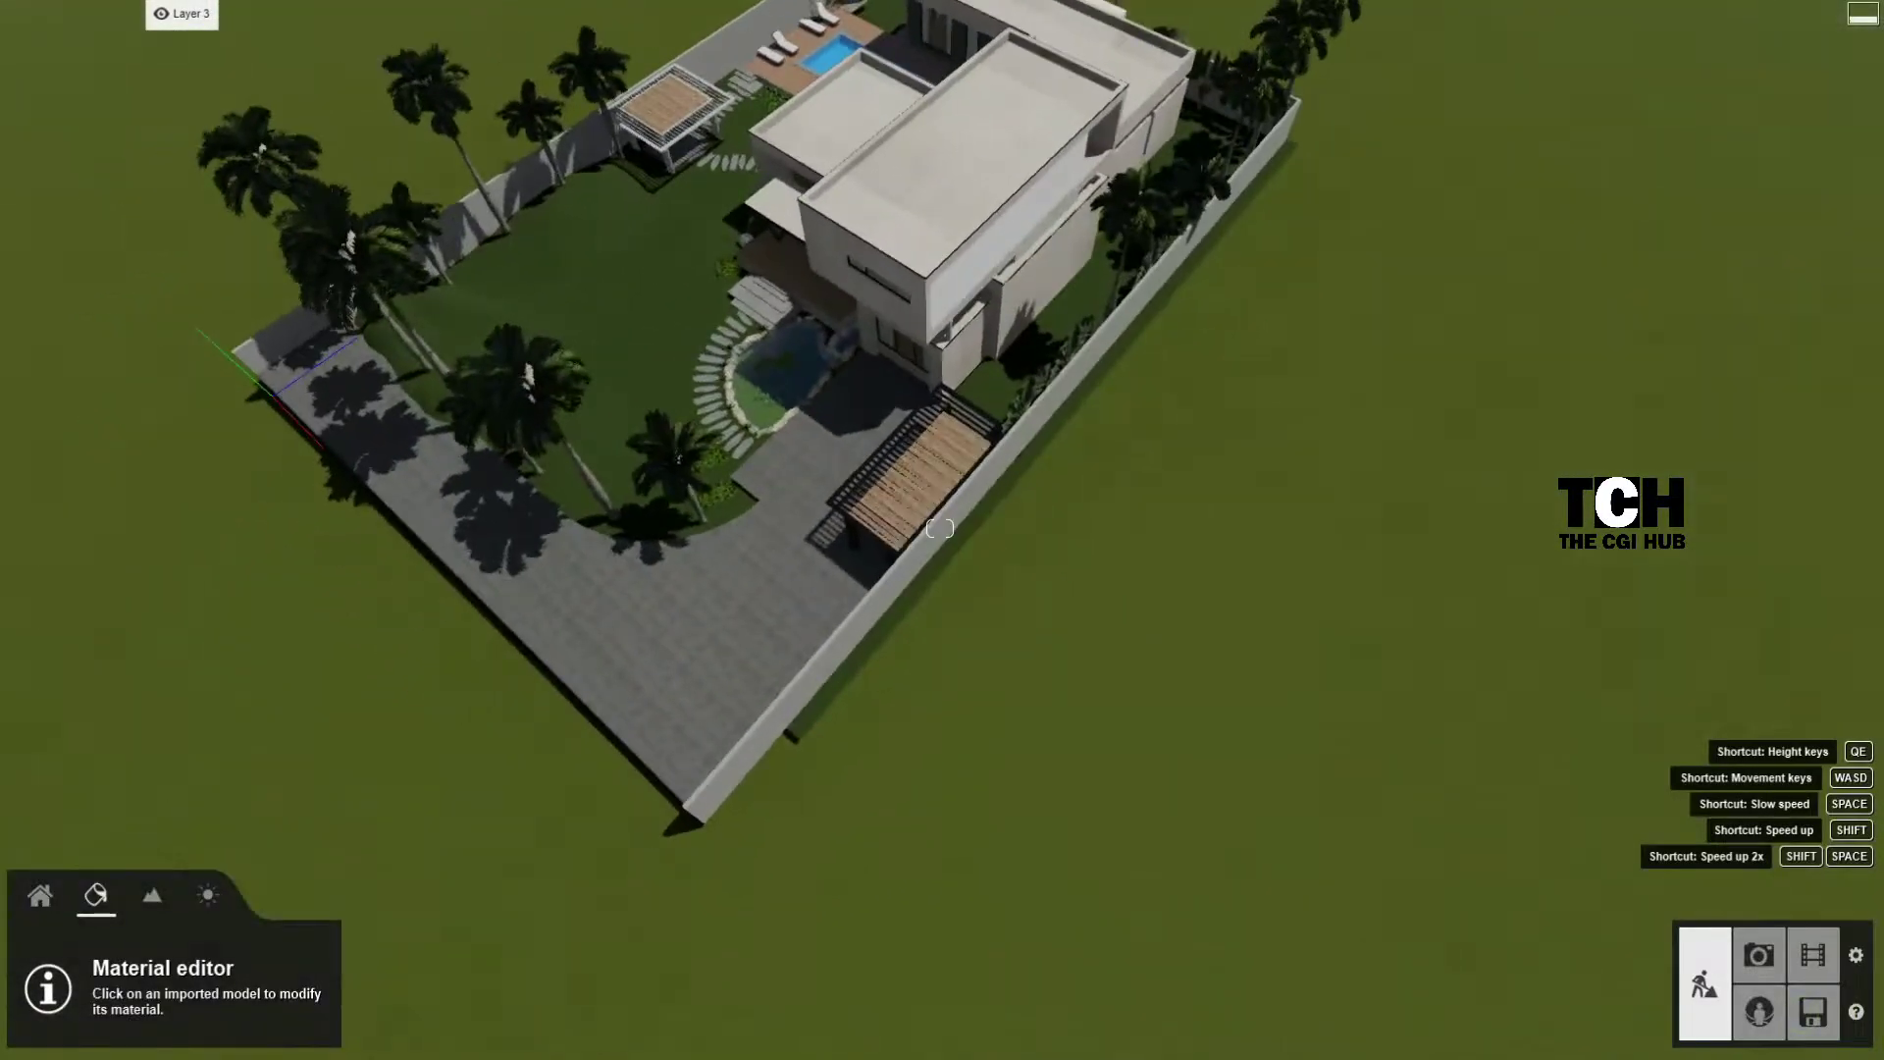
# Step: On Layer 4, set Paint Place and choose the first CherrybarkOak variant from broadleaf page 2
pyautogui.click(252, 14)
pyautogui.click(44, 895)
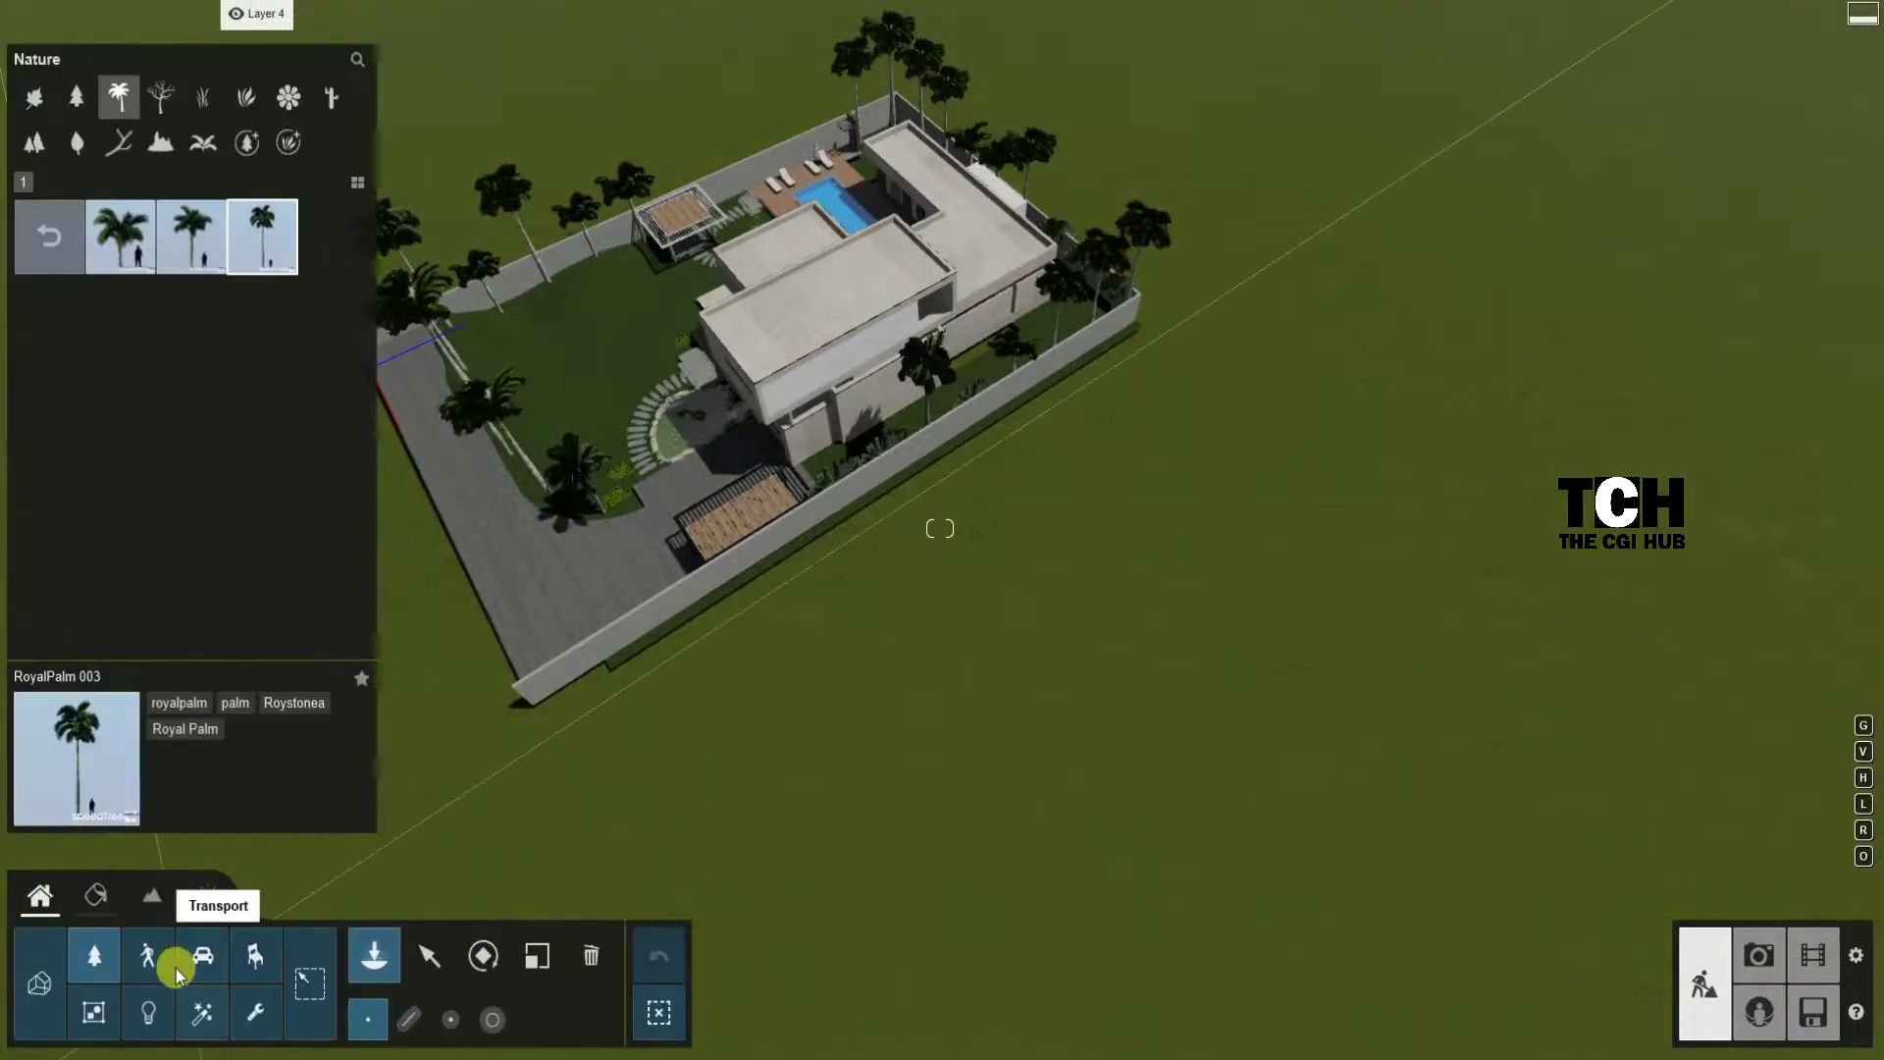
pyautogui.click(492, 1019)
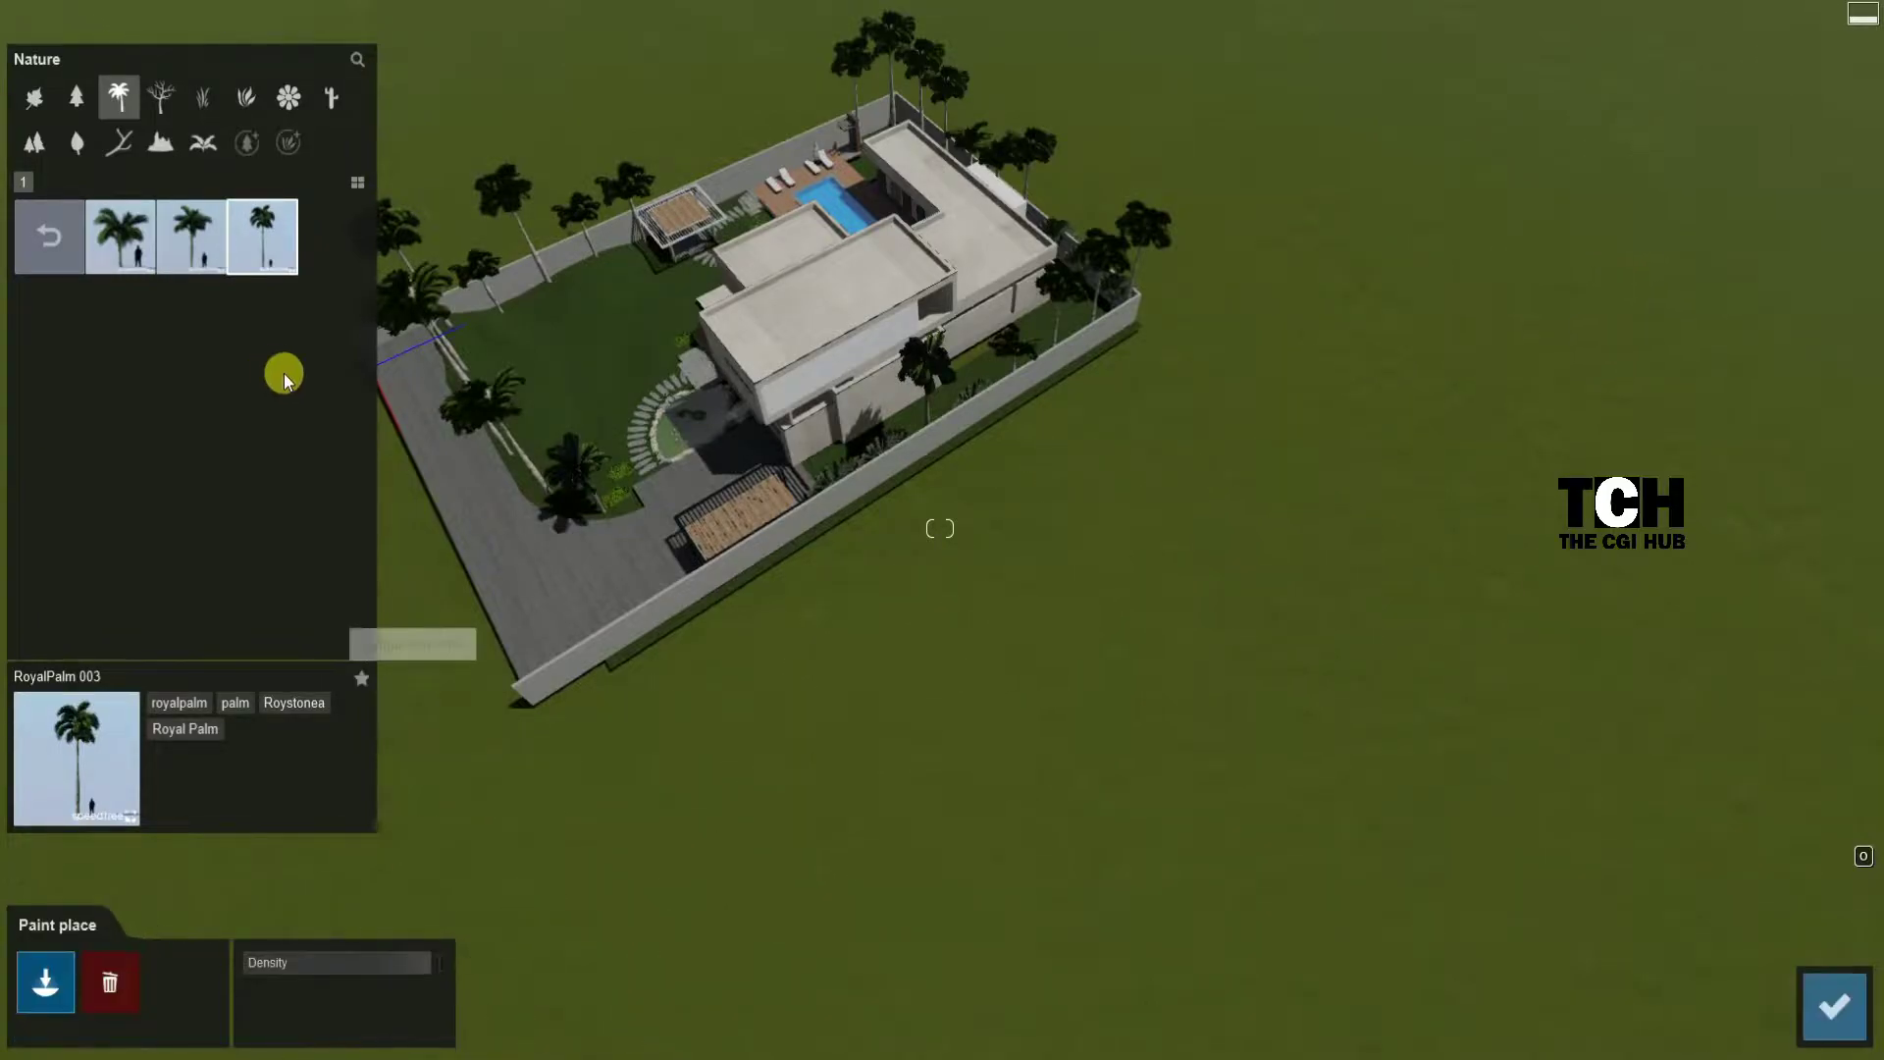
pyautogui.click(61, 250)
pyautogui.click(40, 102)
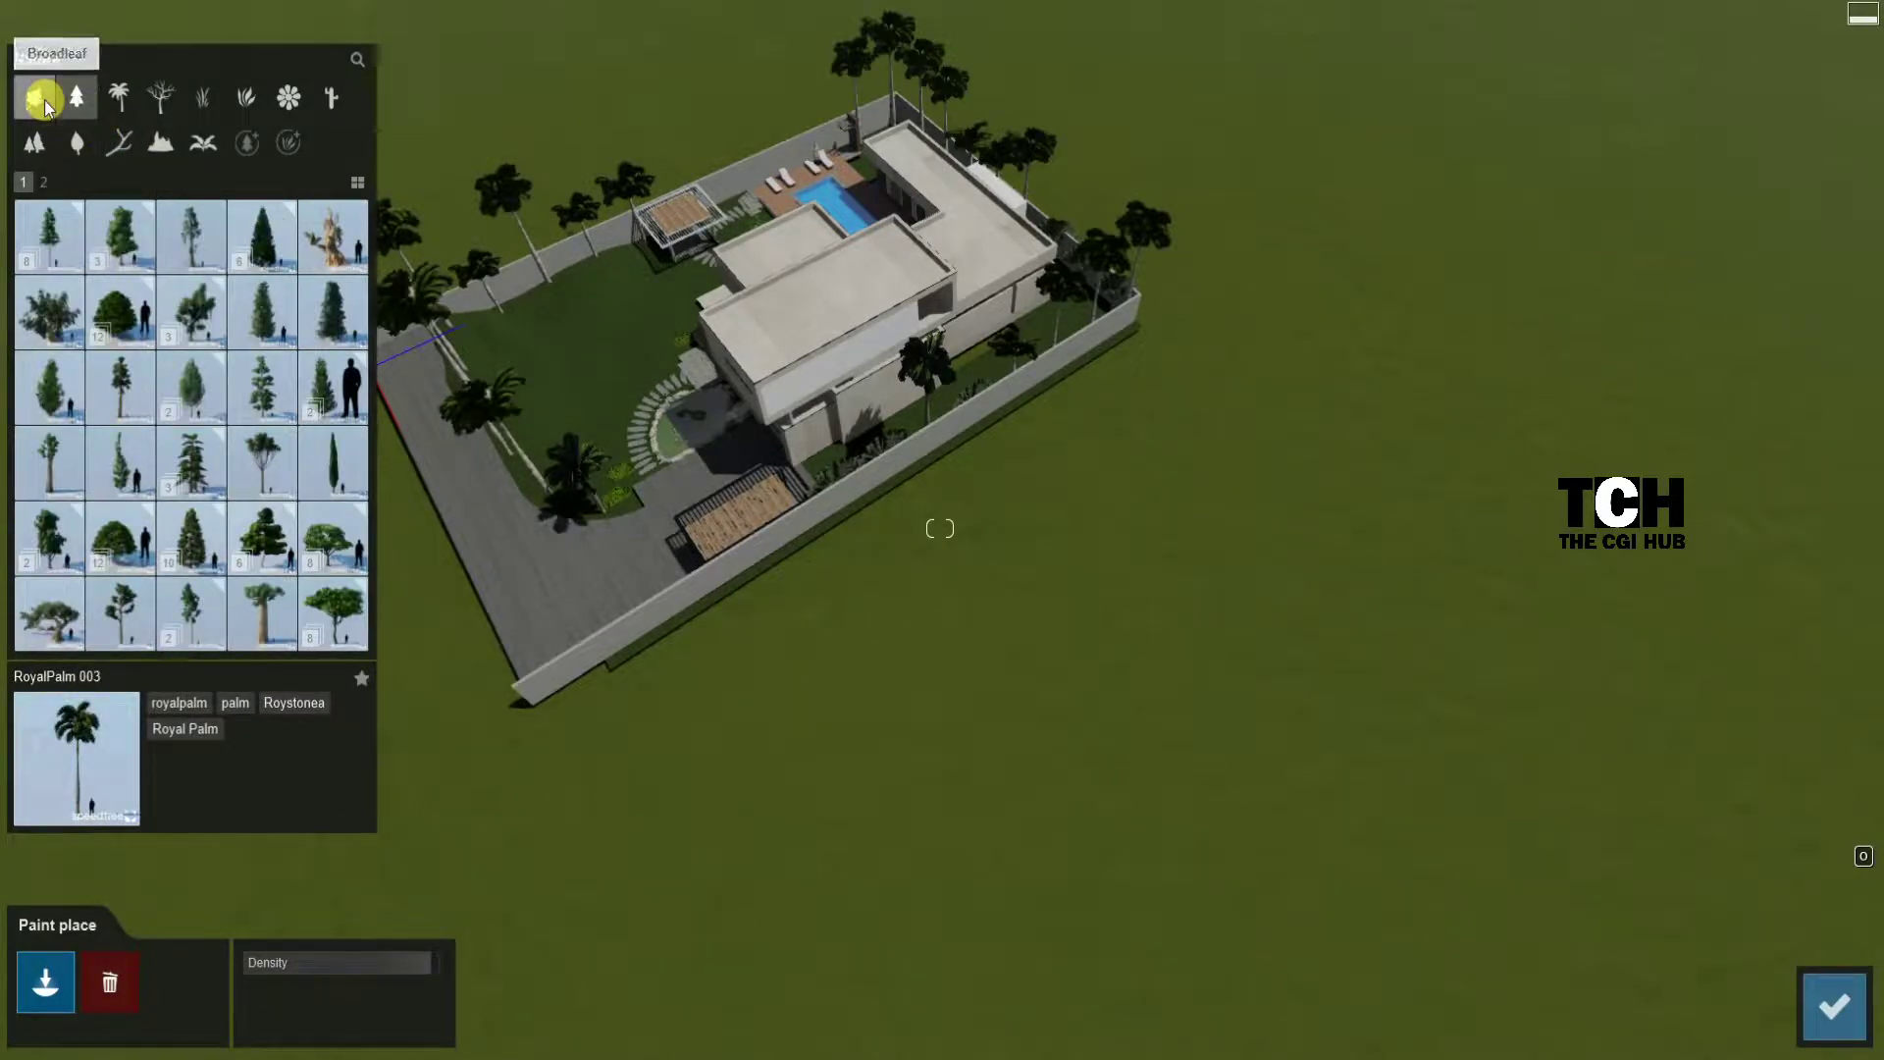
pyautogui.click(43, 182)
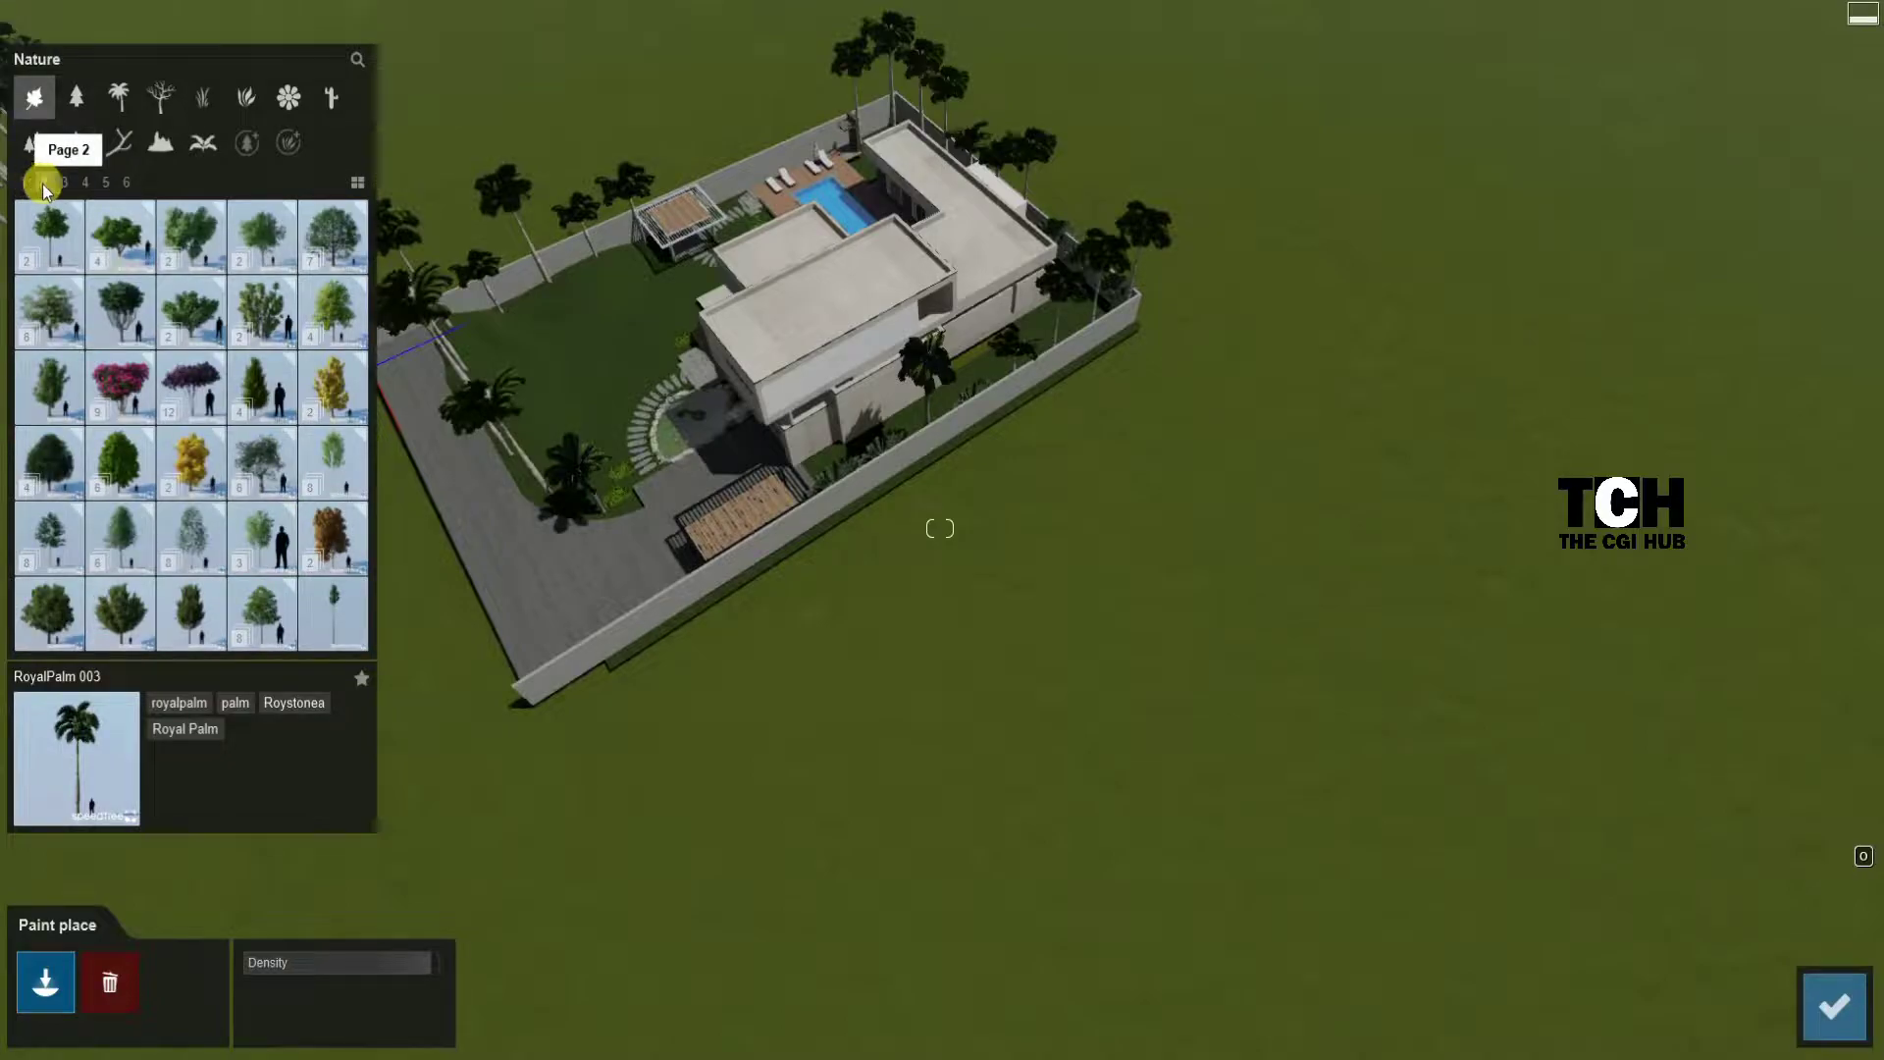
pyautogui.click(328, 233)
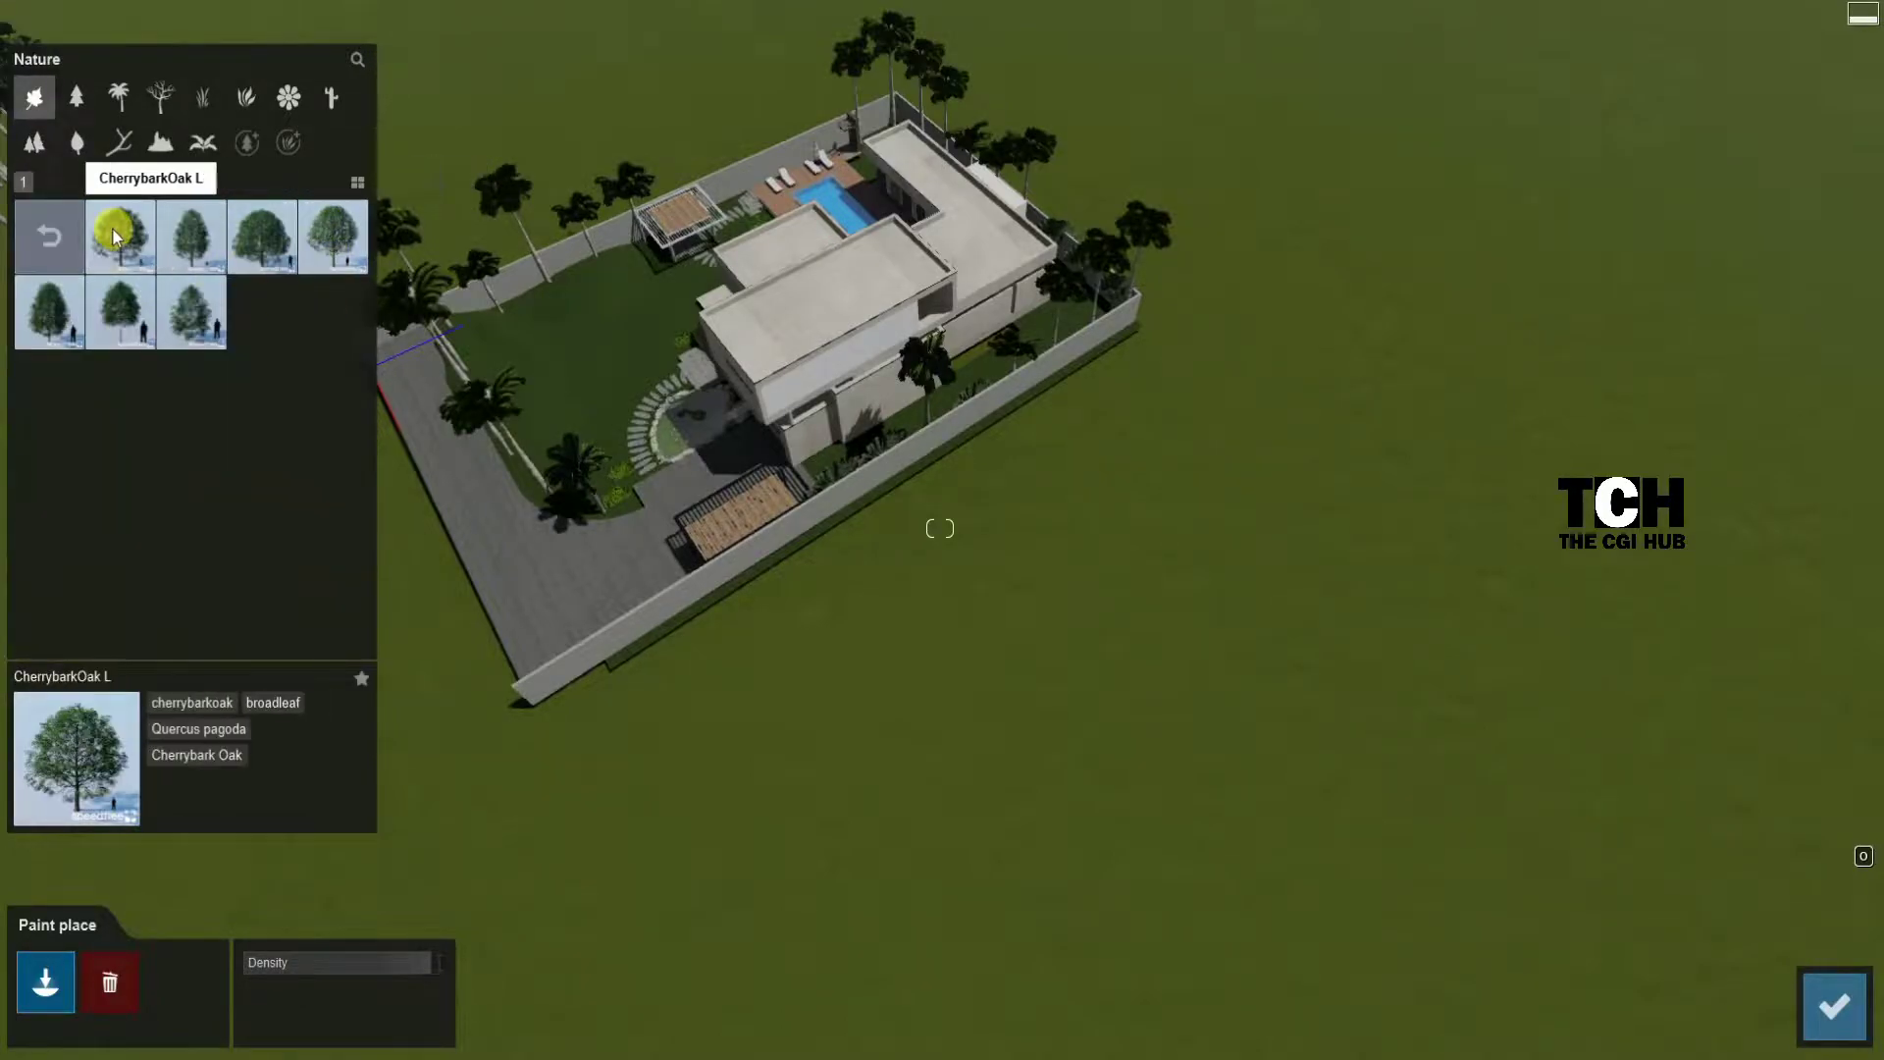
pyautogui.click(112, 227)
pyautogui.scroll(-8, 940, 656)
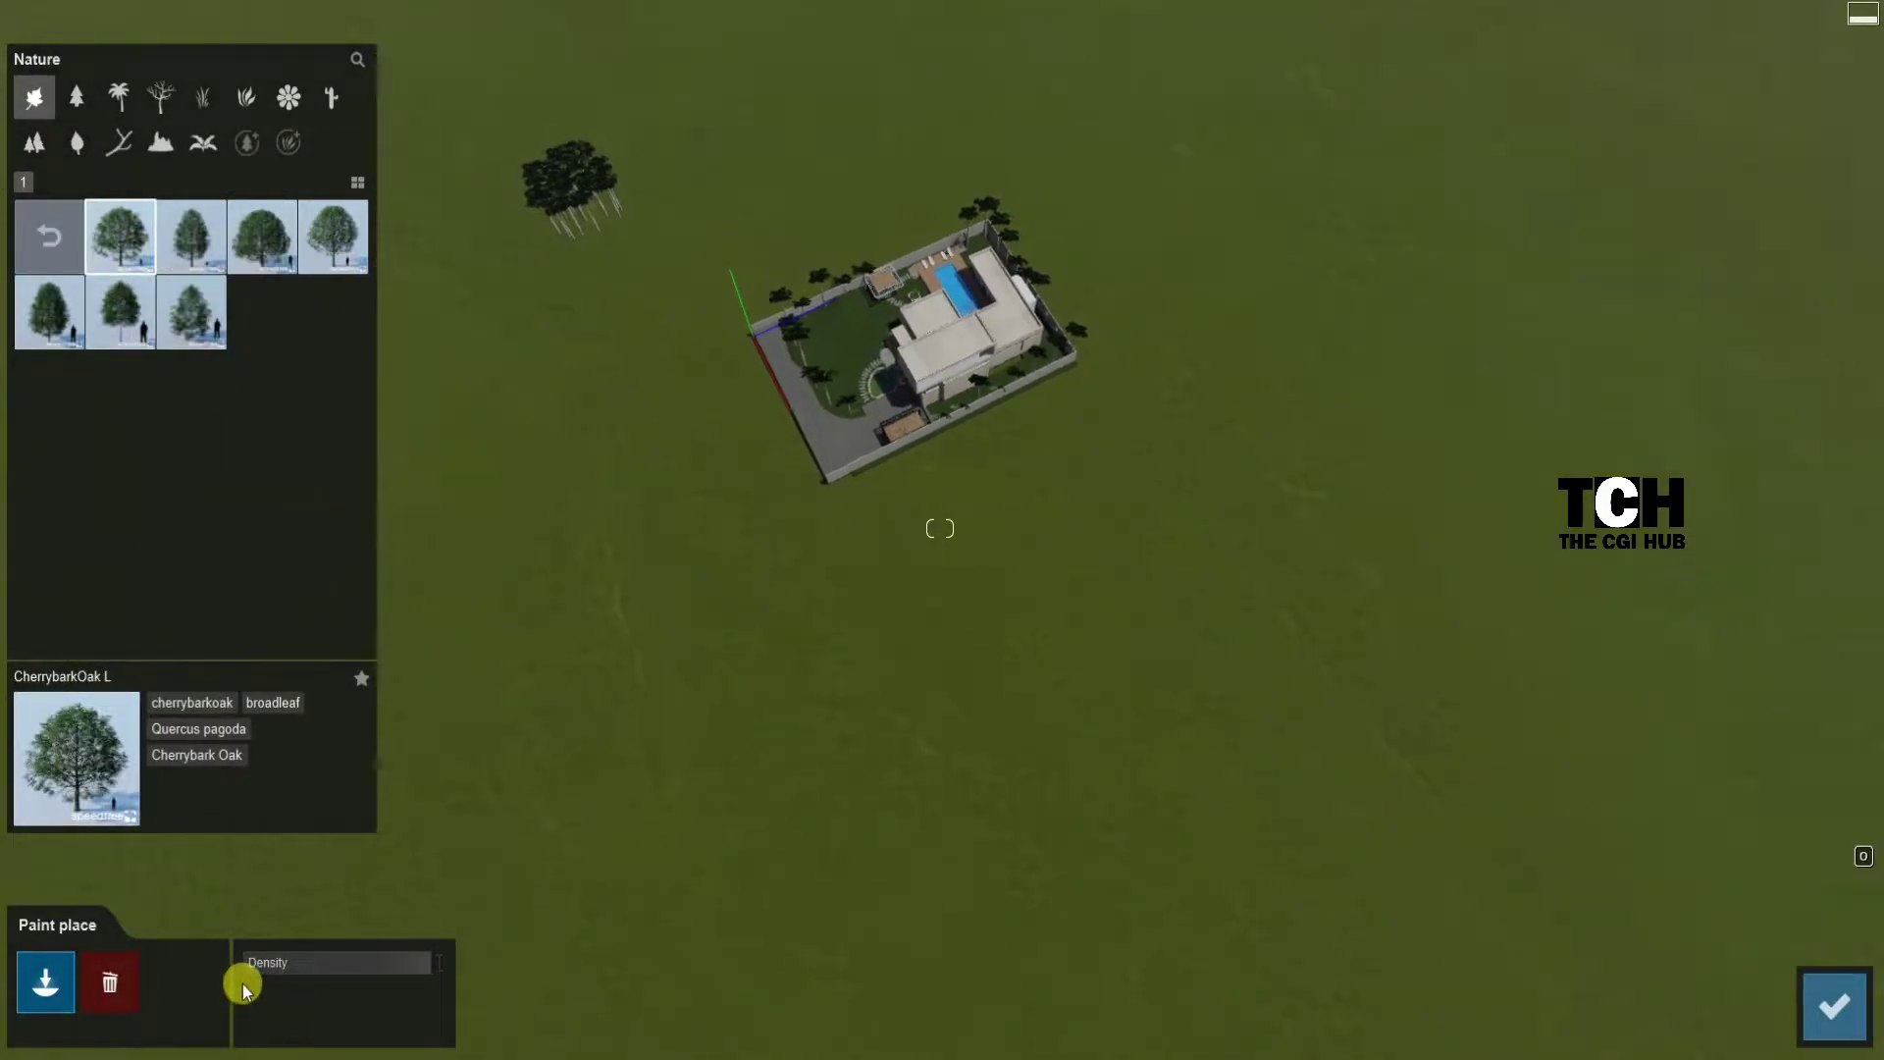
# Step: Paint CherrybarkOak trees across the terrain all around the house and confirm
pyautogui.moveTo(1030, 651); pyautogui.dragTo(863, 132)
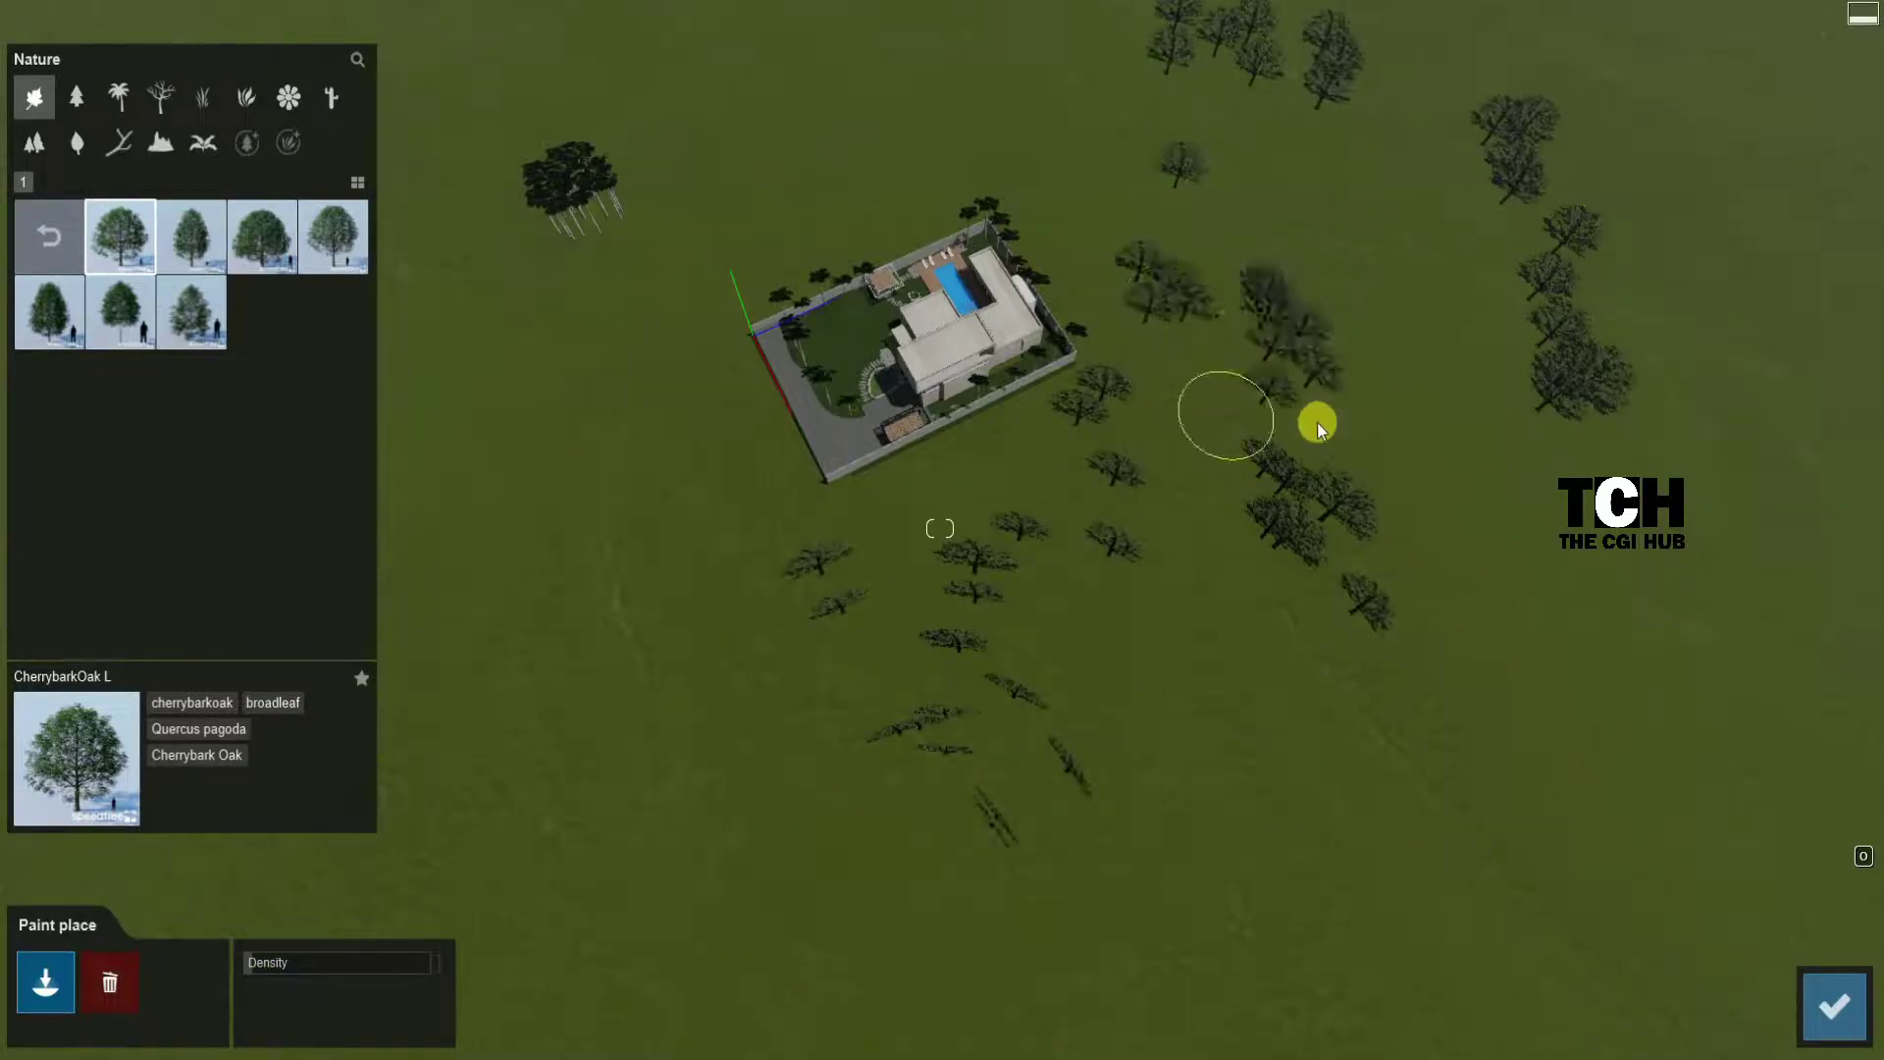
pyautogui.moveTo(993, 108); pyautogui.dragTo(977, 245, button='right')
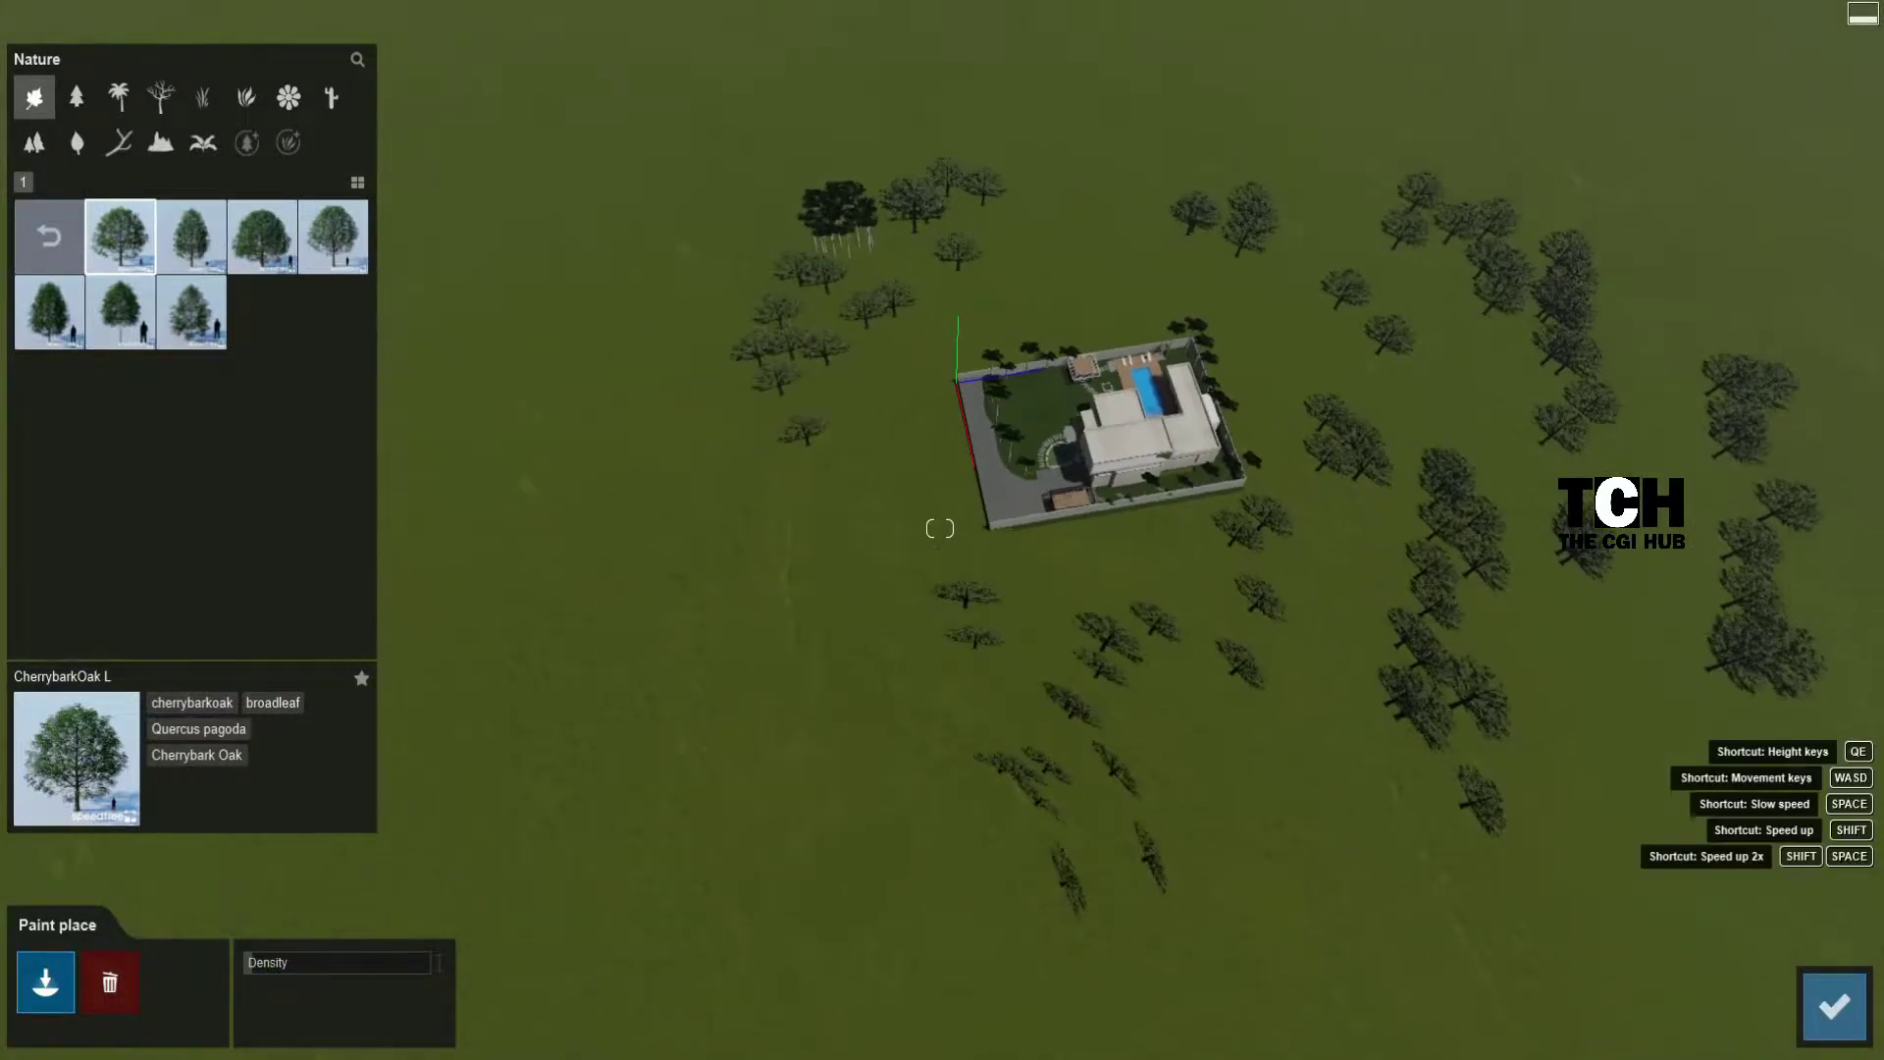
pyautogui.moveTo(827, 186); pyautogui.dragTo(839, 447)
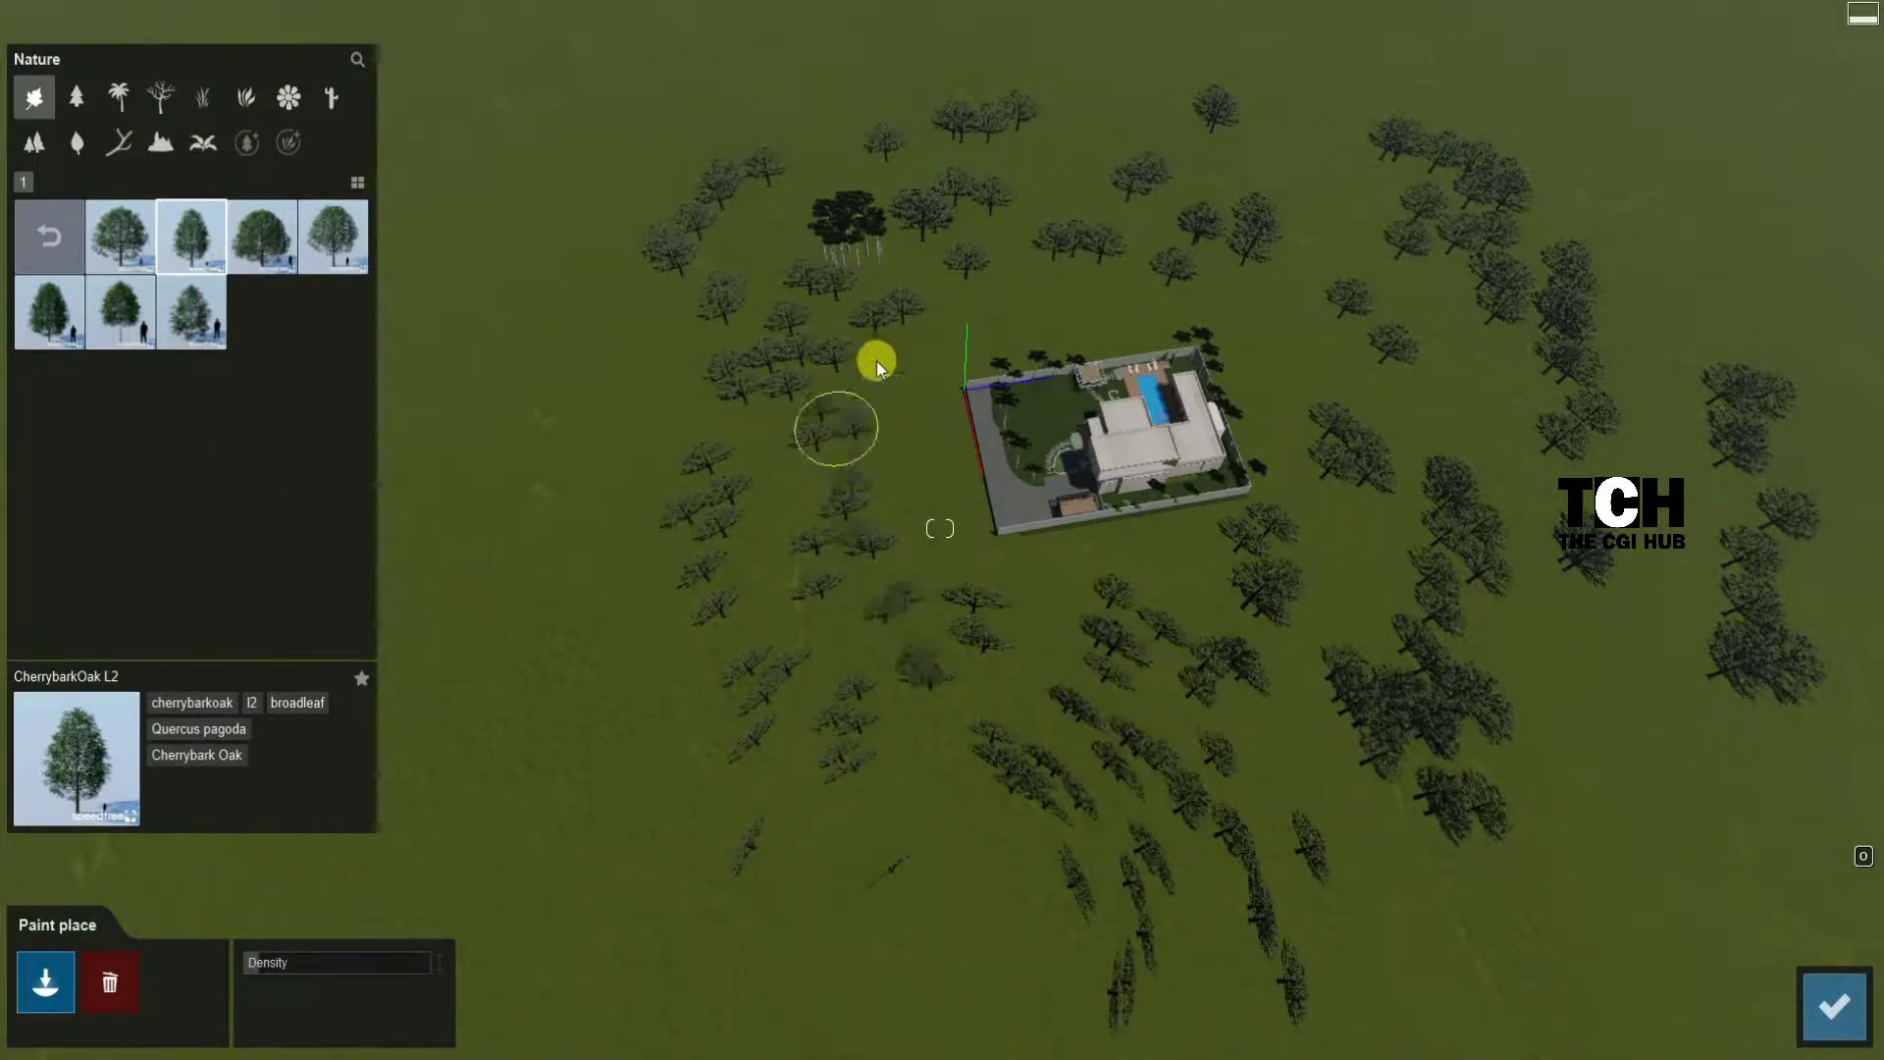
pyautogui.moveTo(1057, 161)
pyautogui.mouseDown()
pyautogui.moveTo(1299, 172)
pyautogui.moveTo(1387, 844)
pyautogui.moveTo(456, 771)
pyautogui.moveTo(1297, 141)
pyautogui.moveTo(672, 485)
pyautogui.mouseUp()
pyautogui.click(1833, 1004)
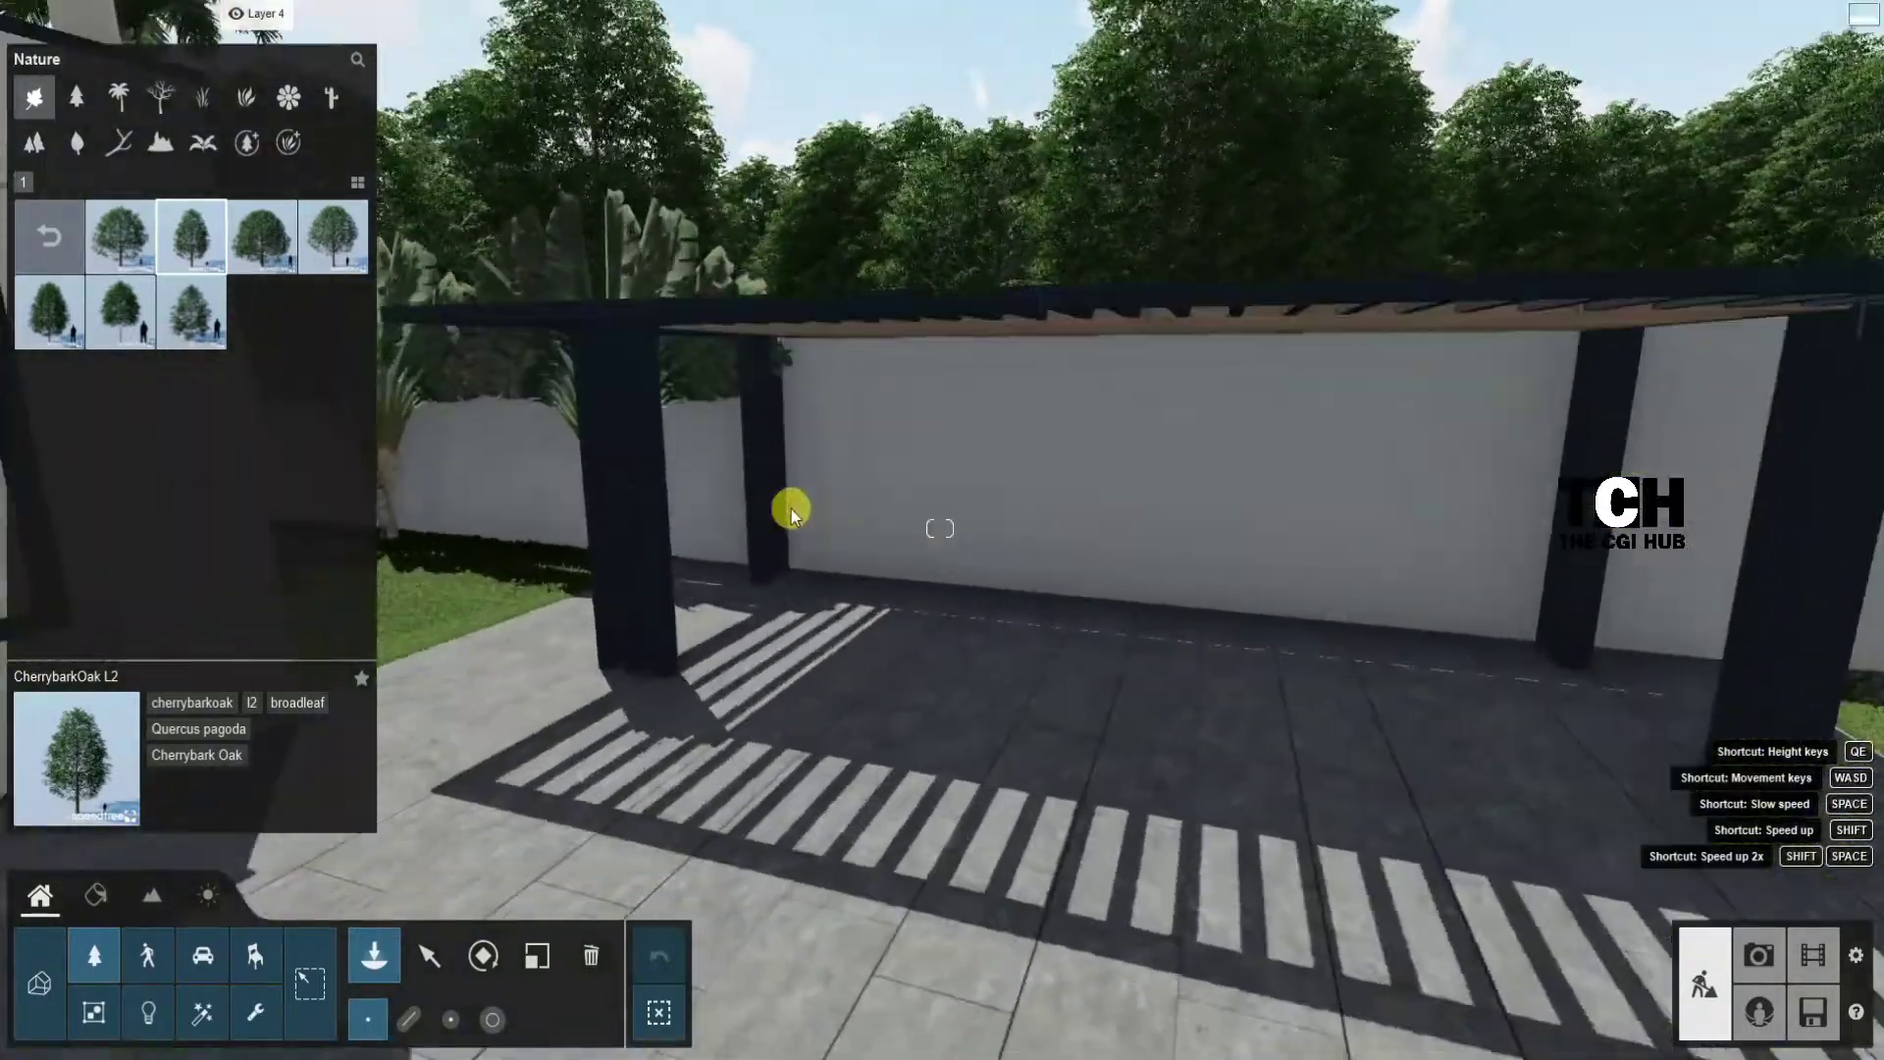
# Step: Park SUV HD 008 under the pavilion facing forward, driver hidden, metallic paint 1.0
pyautogui.click(202, 955)
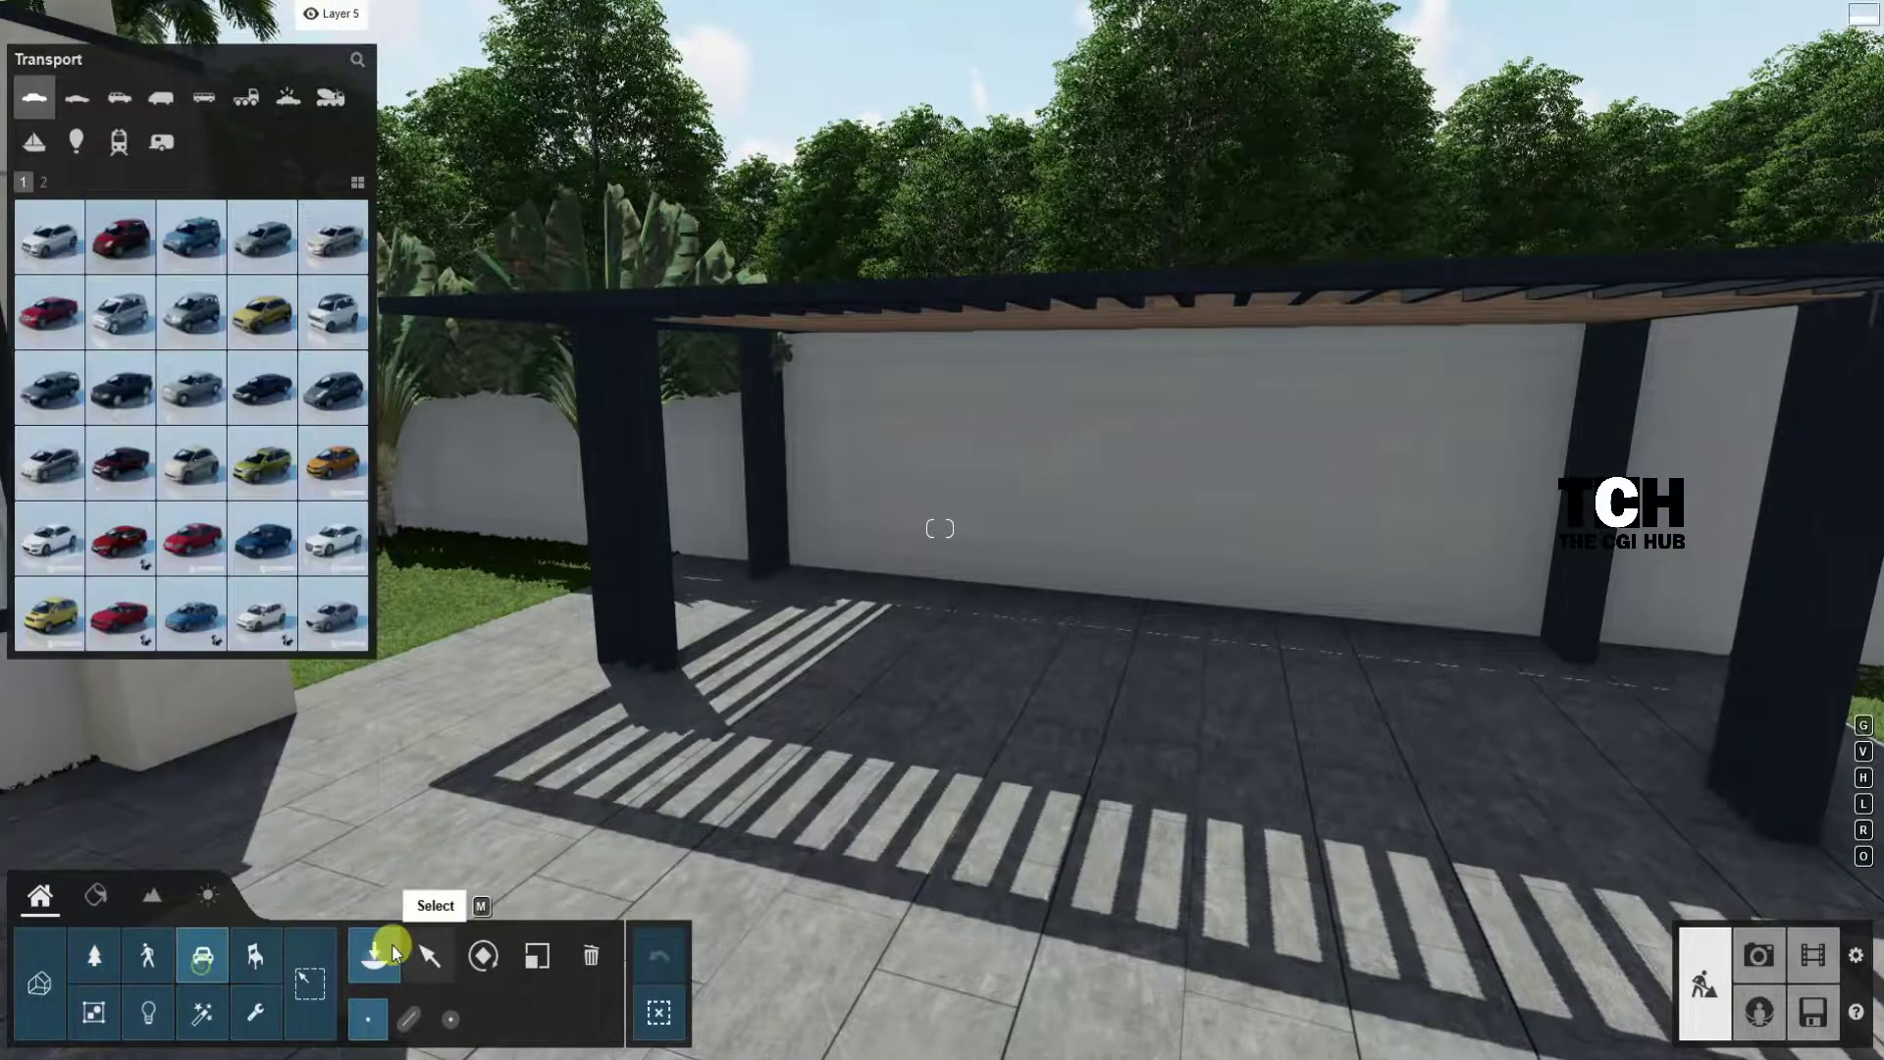
pyautogui.click(119, 96)
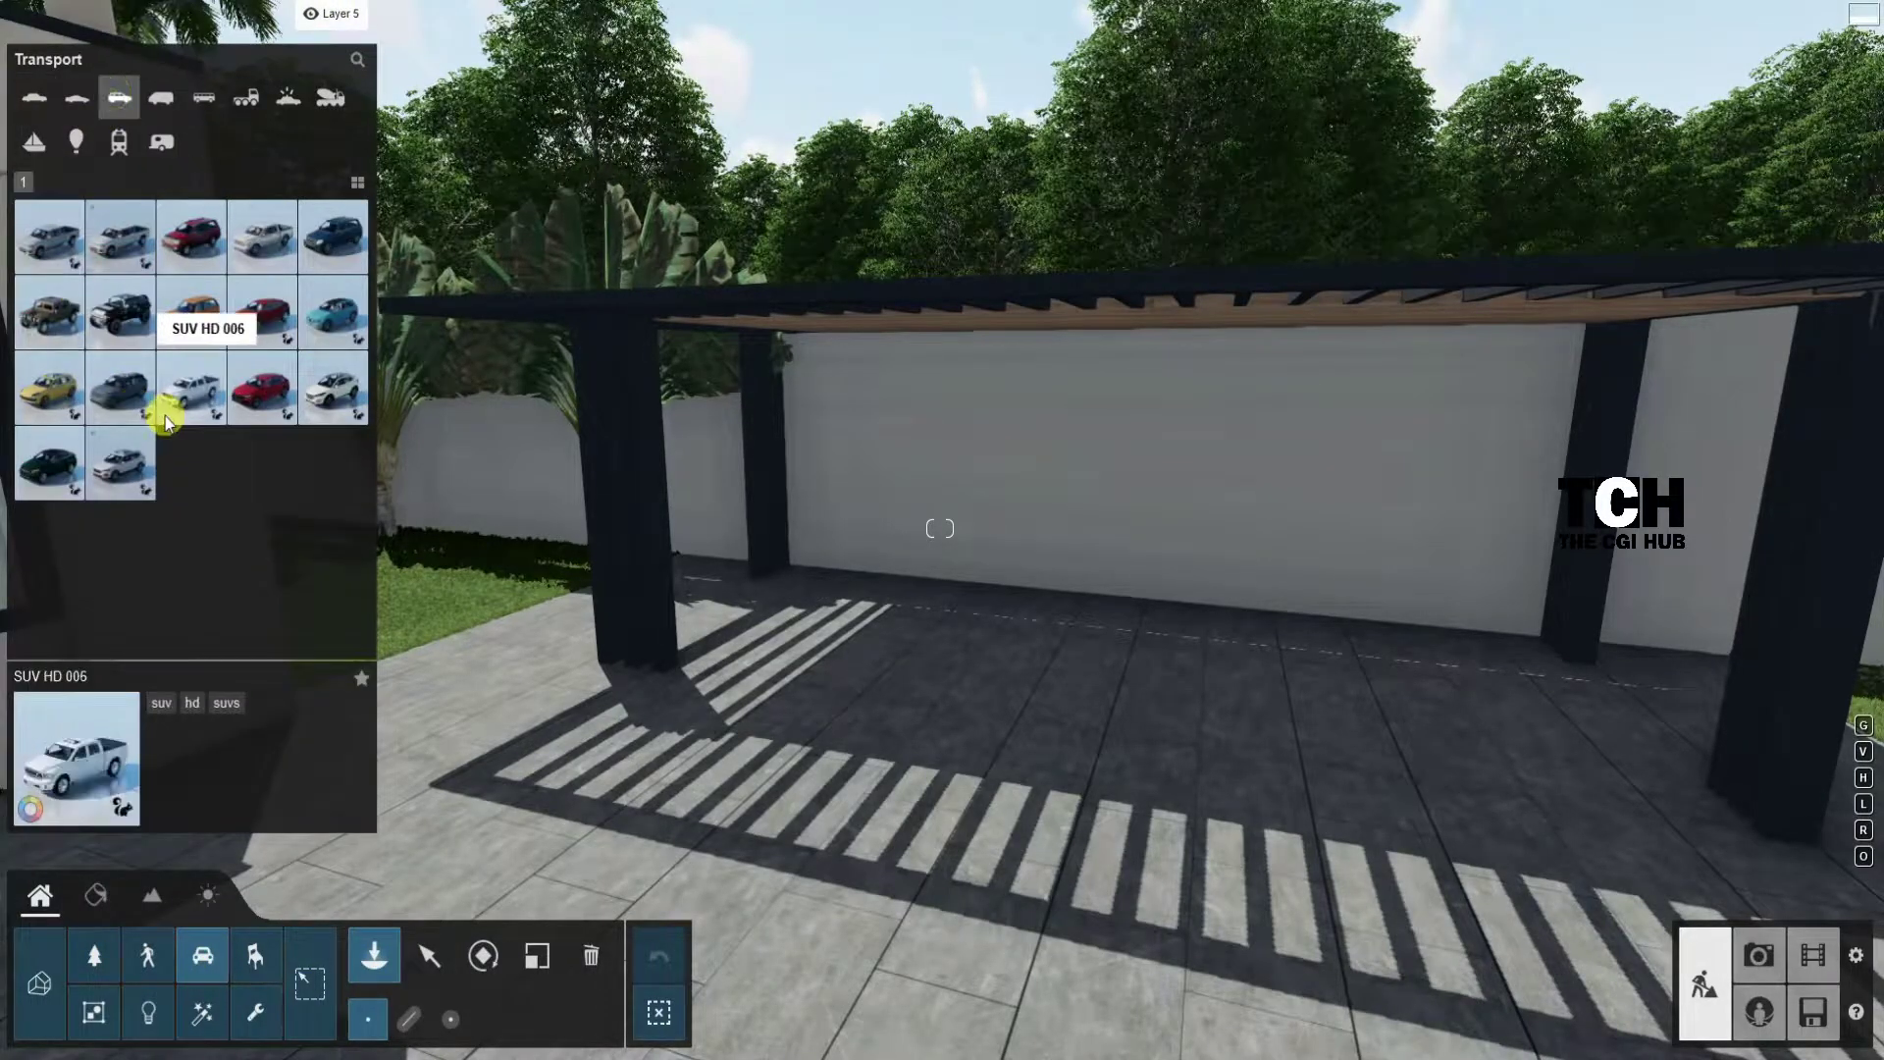
pyautogui.click(950, 664)
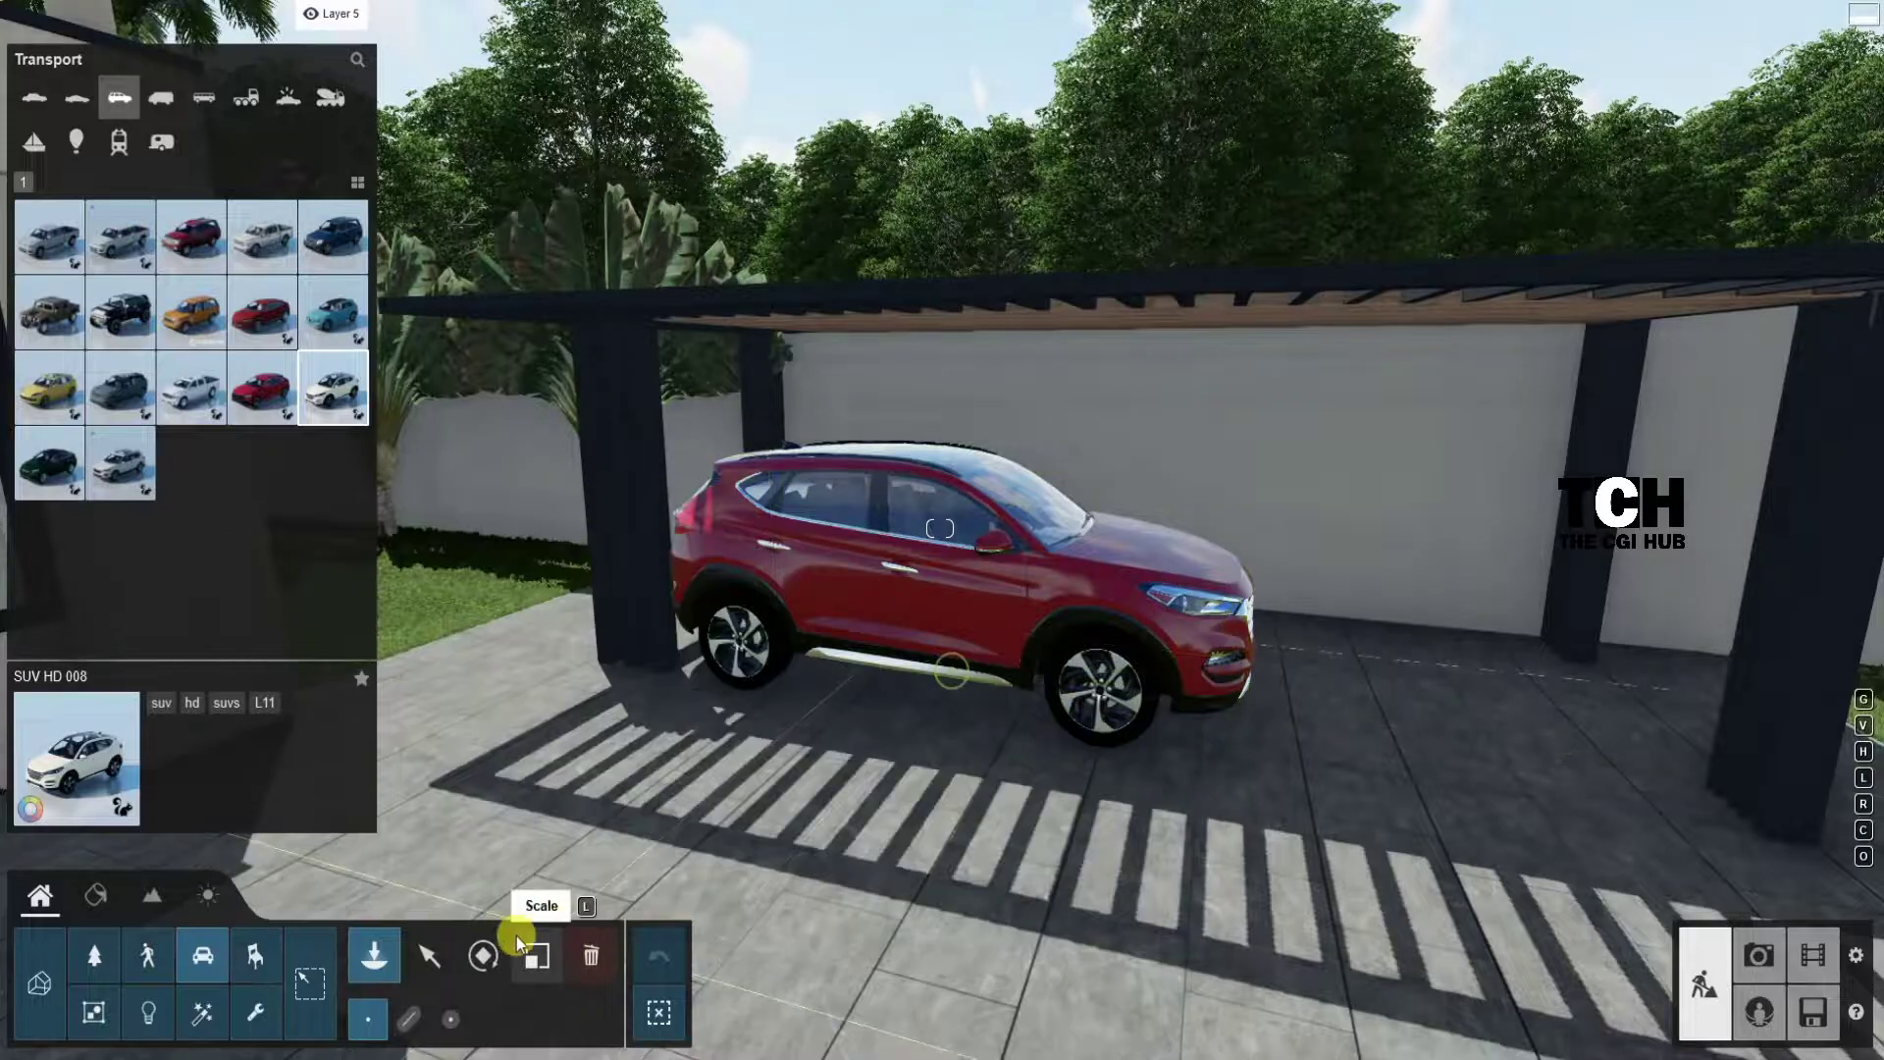
pyautogui.click(483, 955)
pyautogui.moveTo(863, 822); pyautogui.dragTo(810, 889)
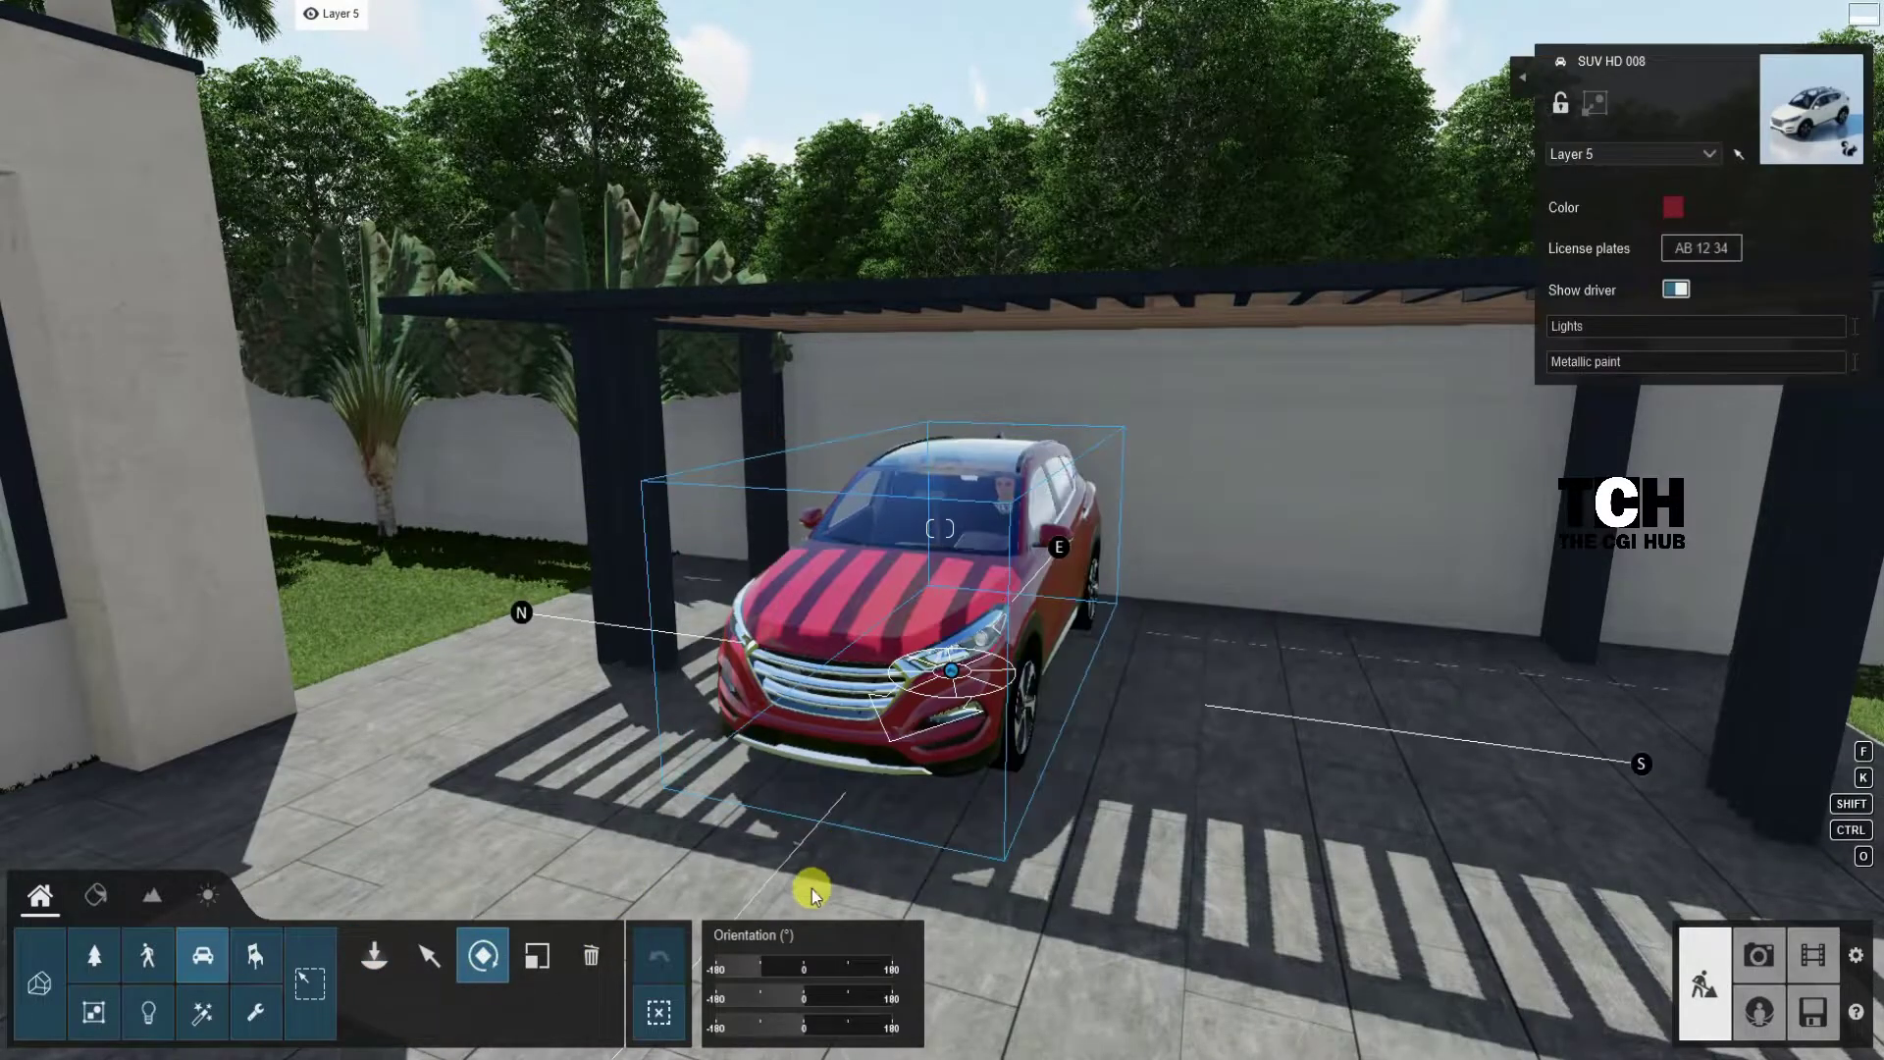
pyautogui.click(1673, 288)
pyautogui.moveTo(1600, 363); pyautogui.dragTo(1874, 363)
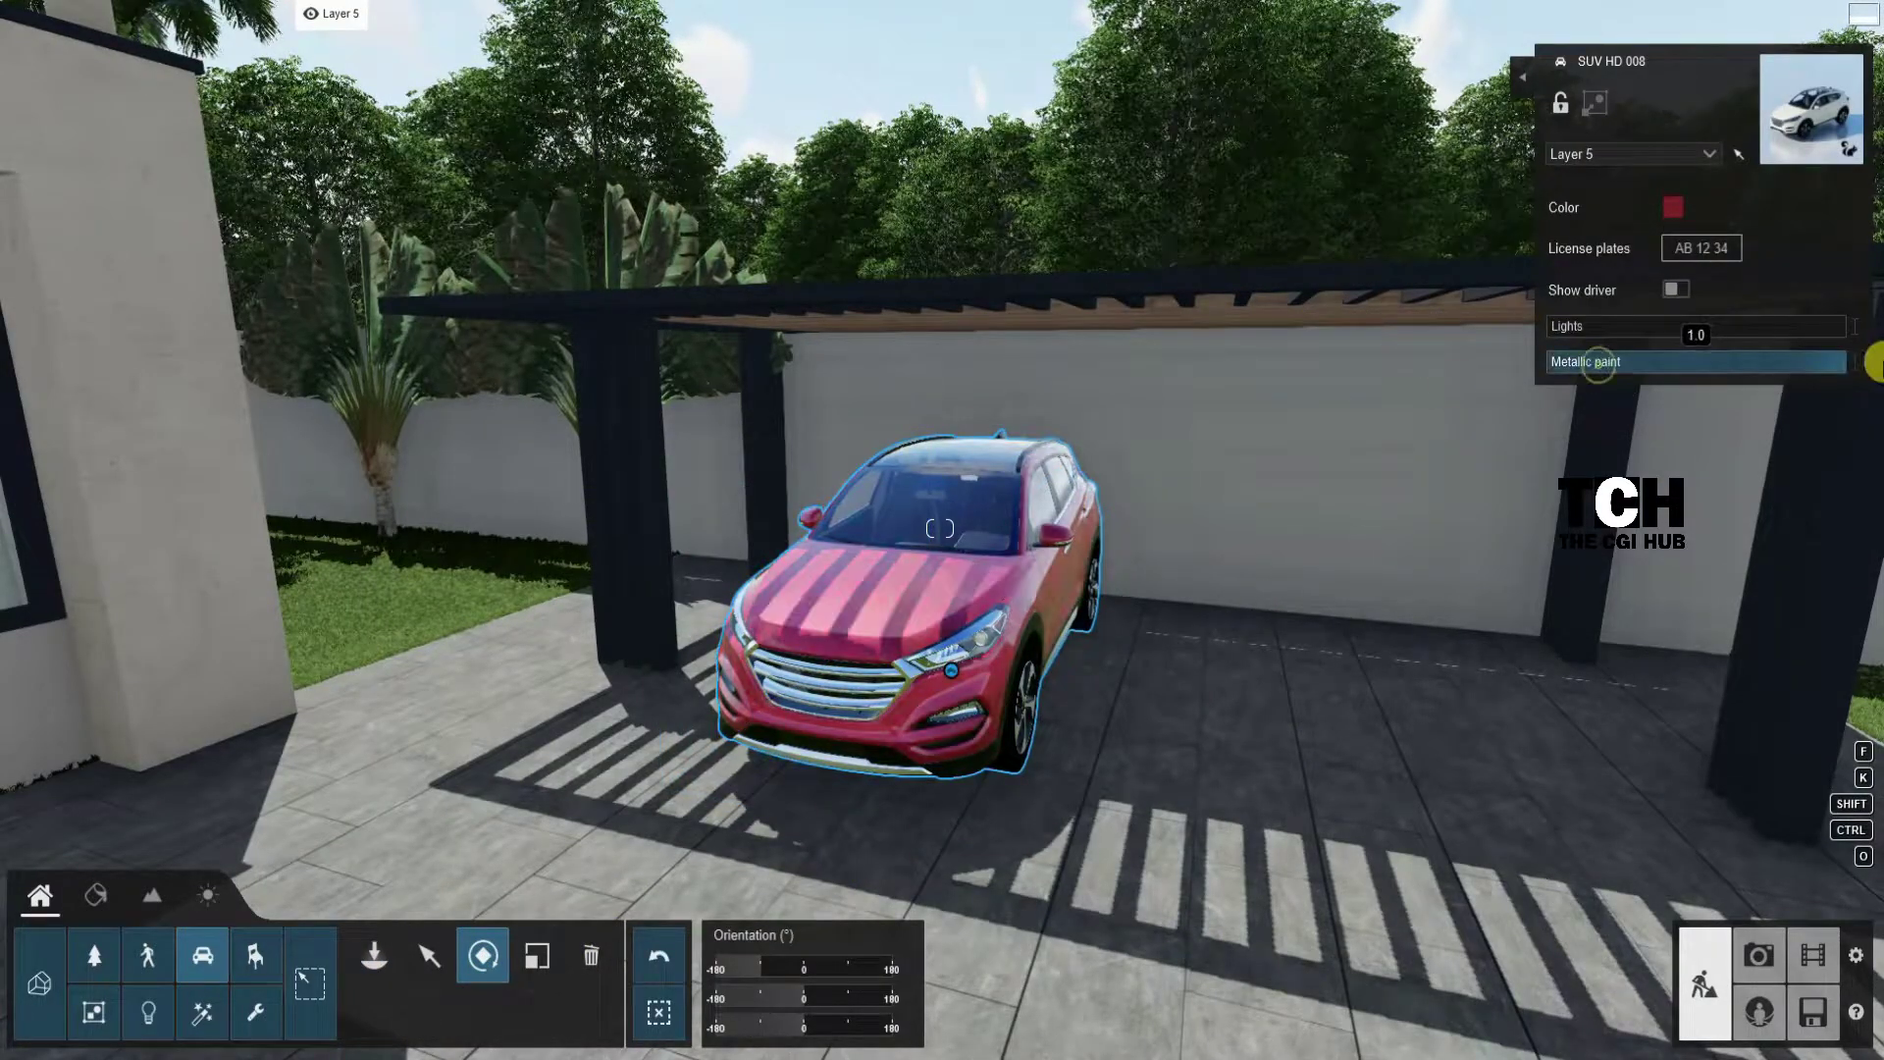
# Step: Give the SUV an Australian licence plate and a white paint colour
pyautogui.click(1708, 253)
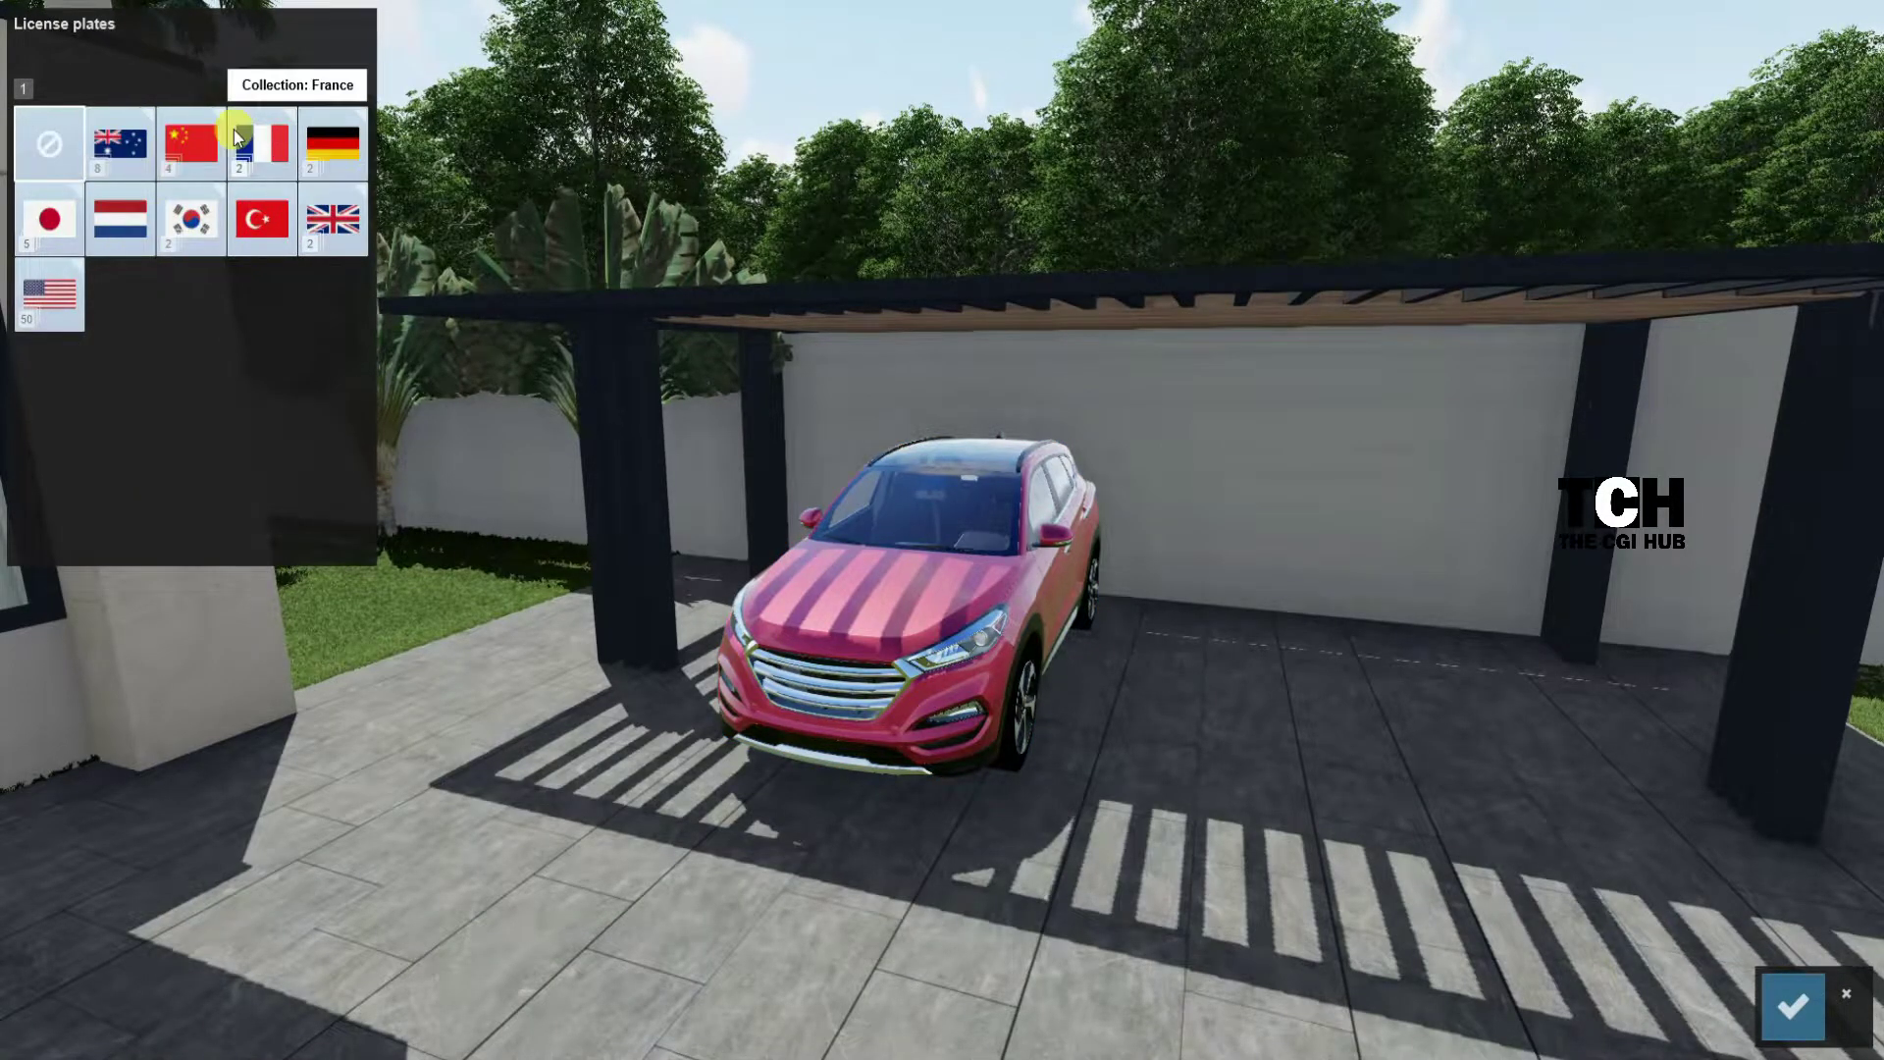
pyautogui.click(136, 149)
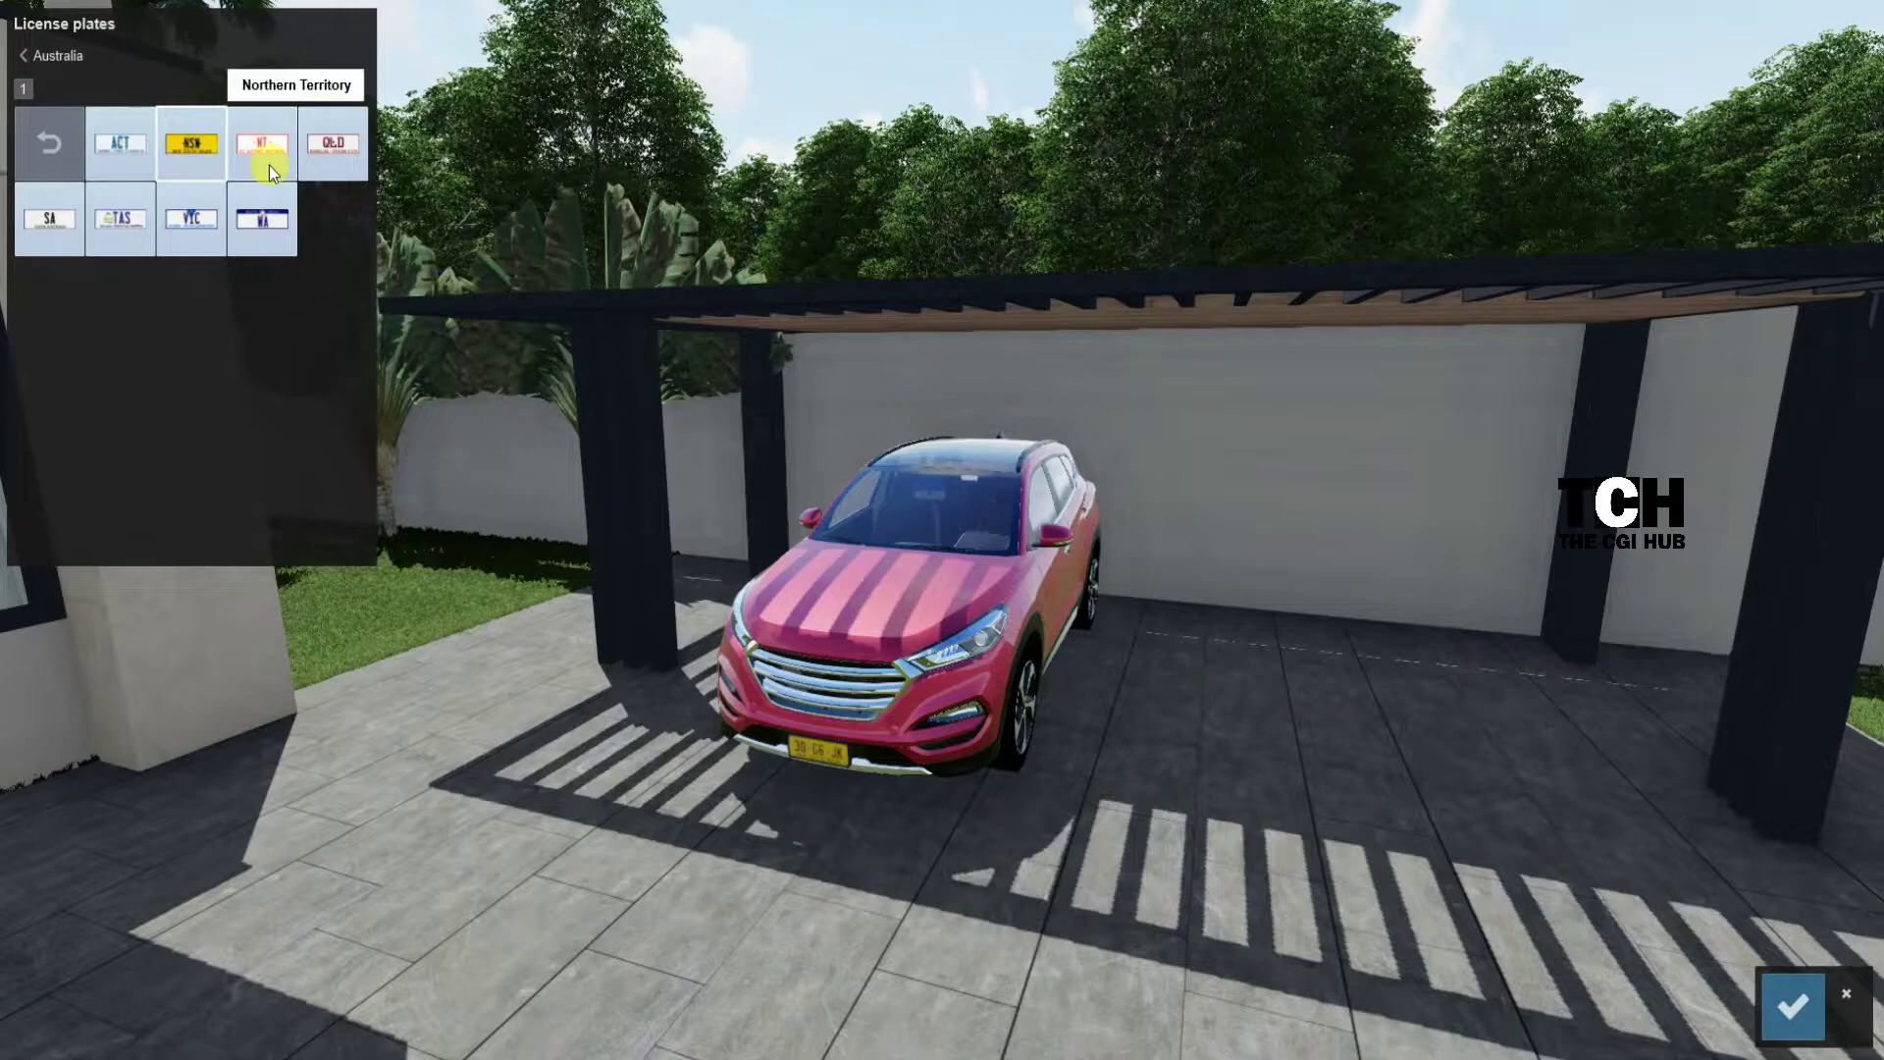
pyautogui.click(1766, 1003)
pyautogui.click(1676, 209)
pyautogui.click(1321, 140)
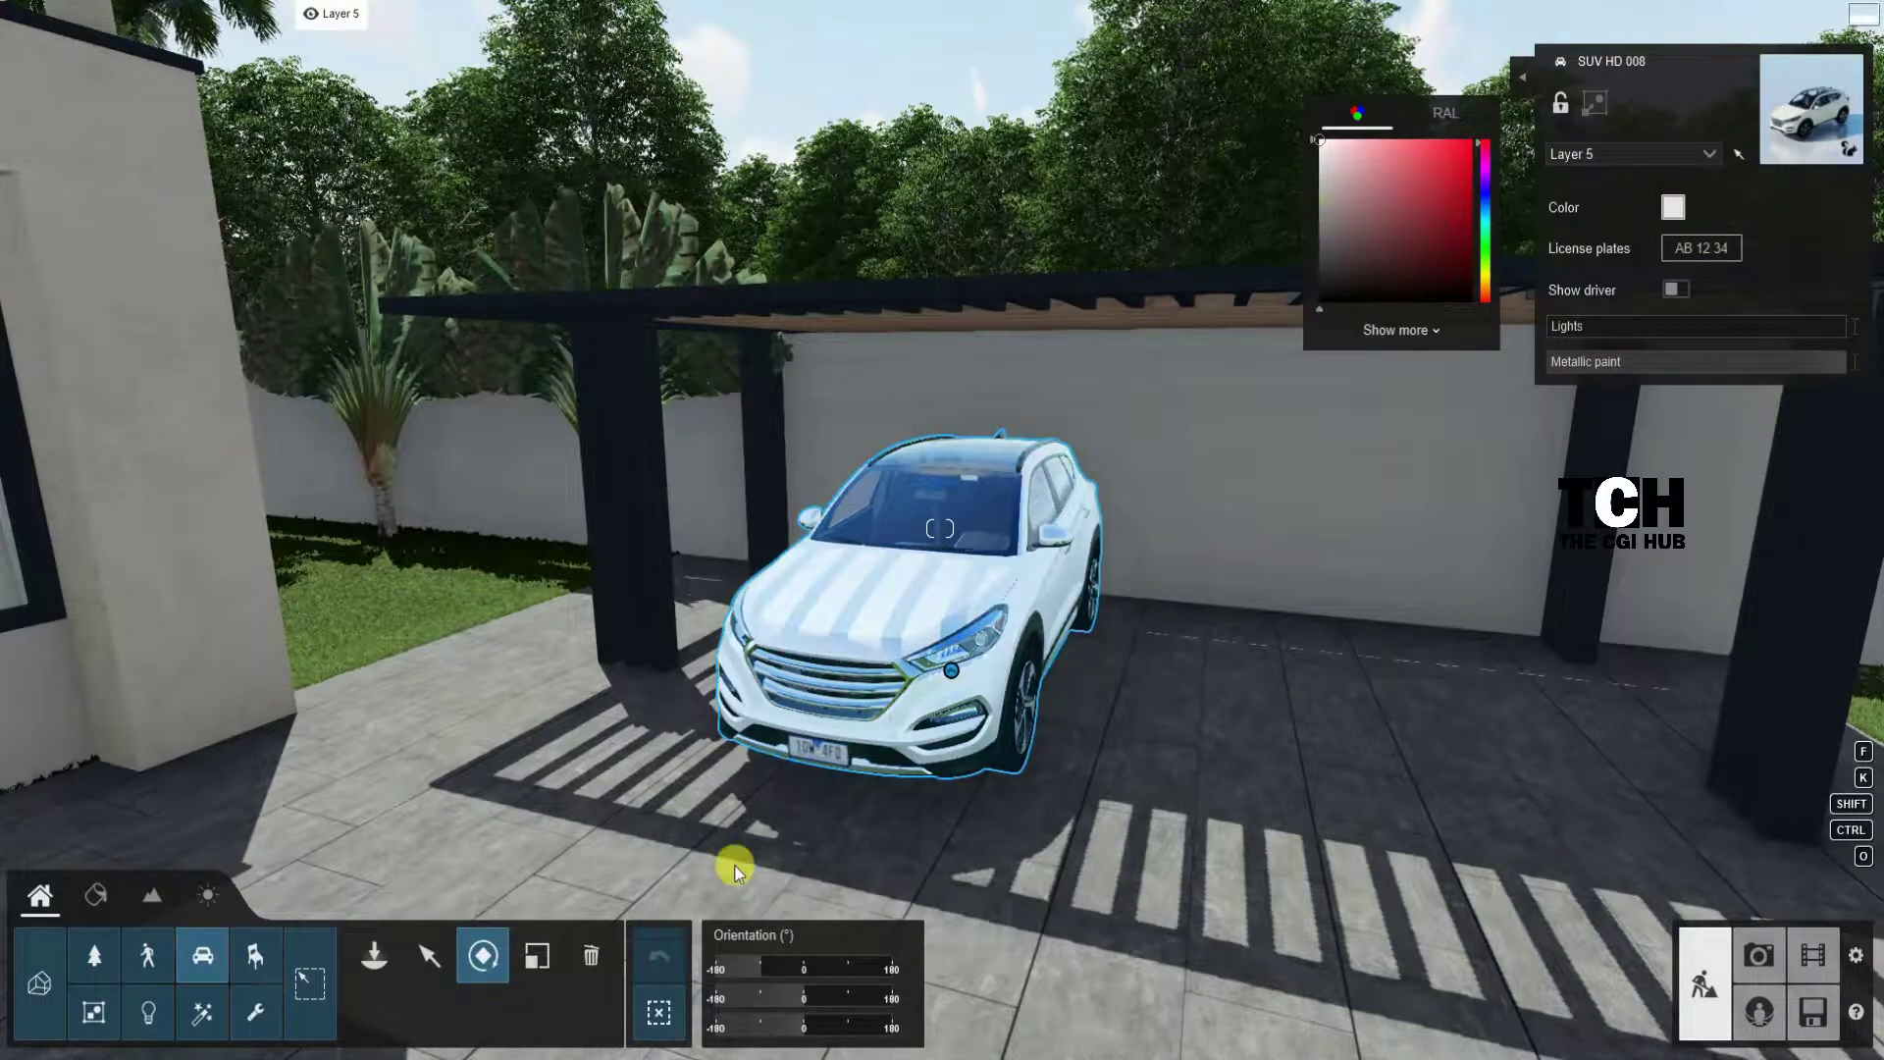
pyautogui.click(658, 1011)
# Step: Park SportsCar HD 013 beside the SUV, hide its driver and turn it forward
pyautogui.click(374, 955)
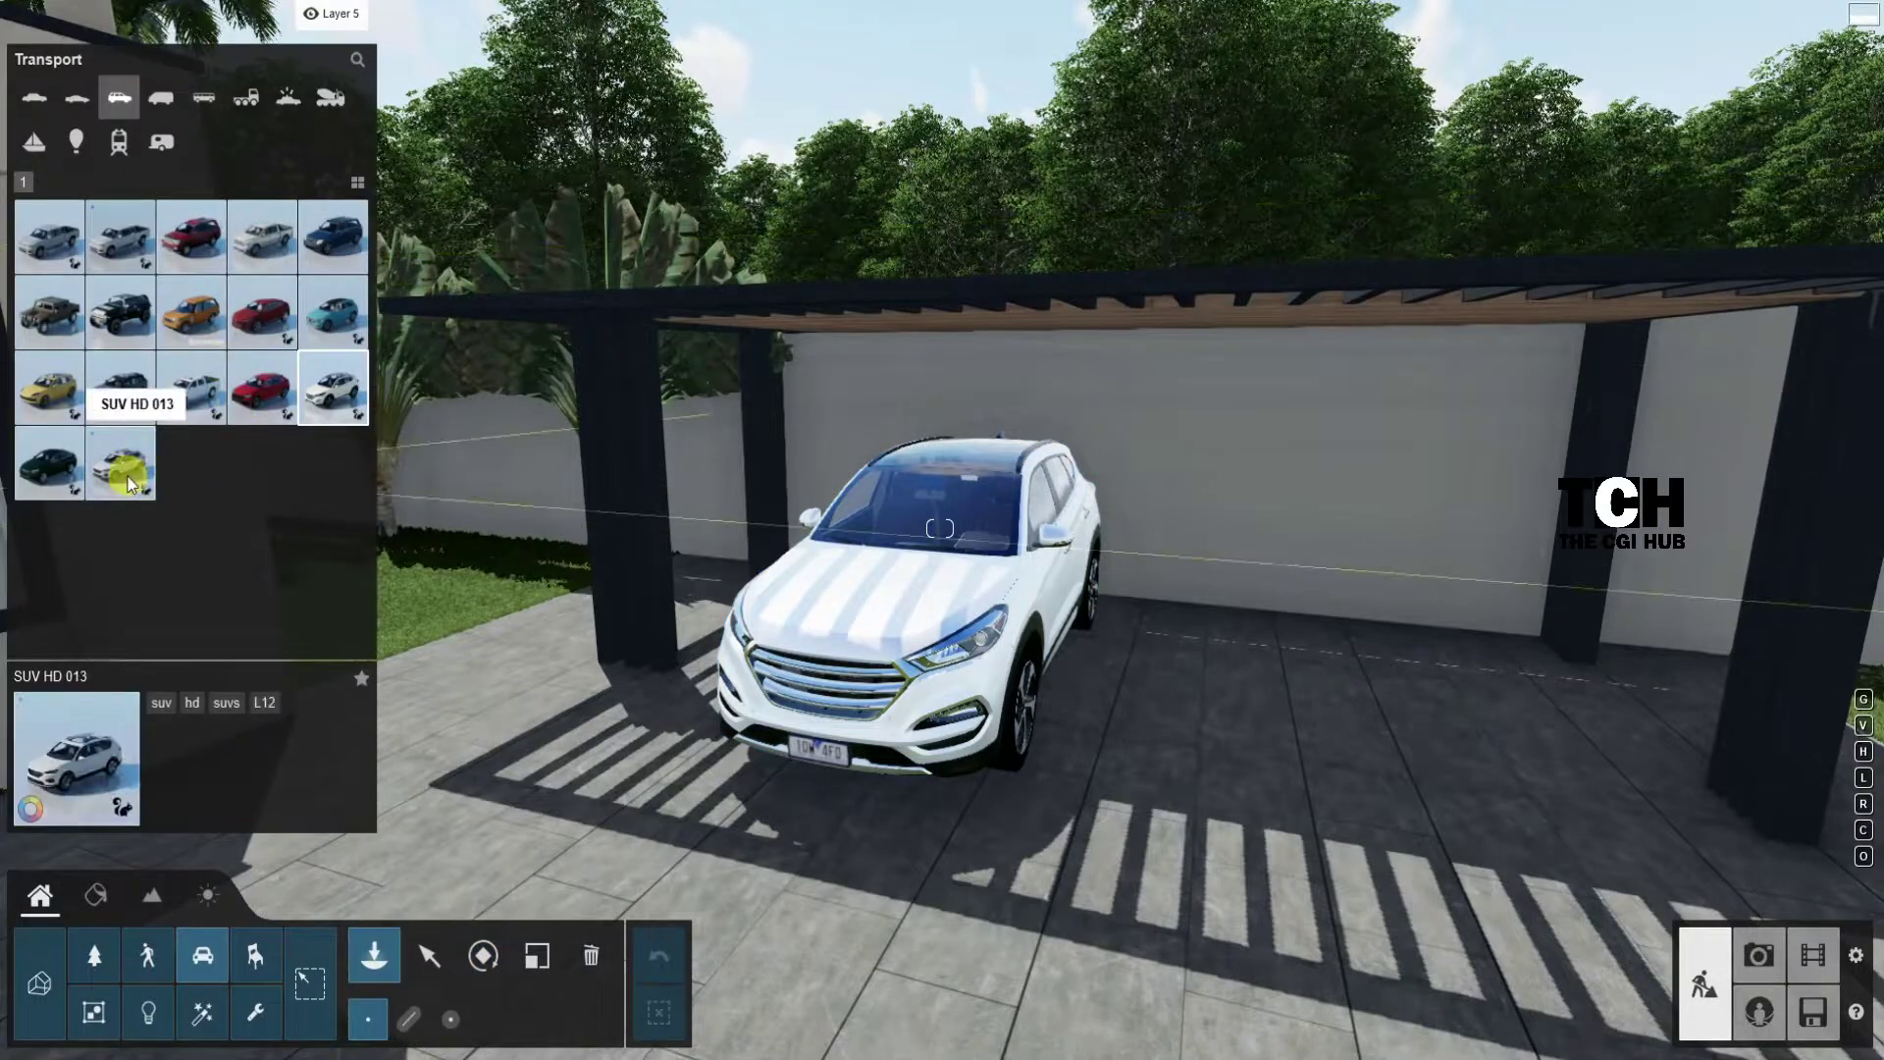
pyautogui.click(77, 98)
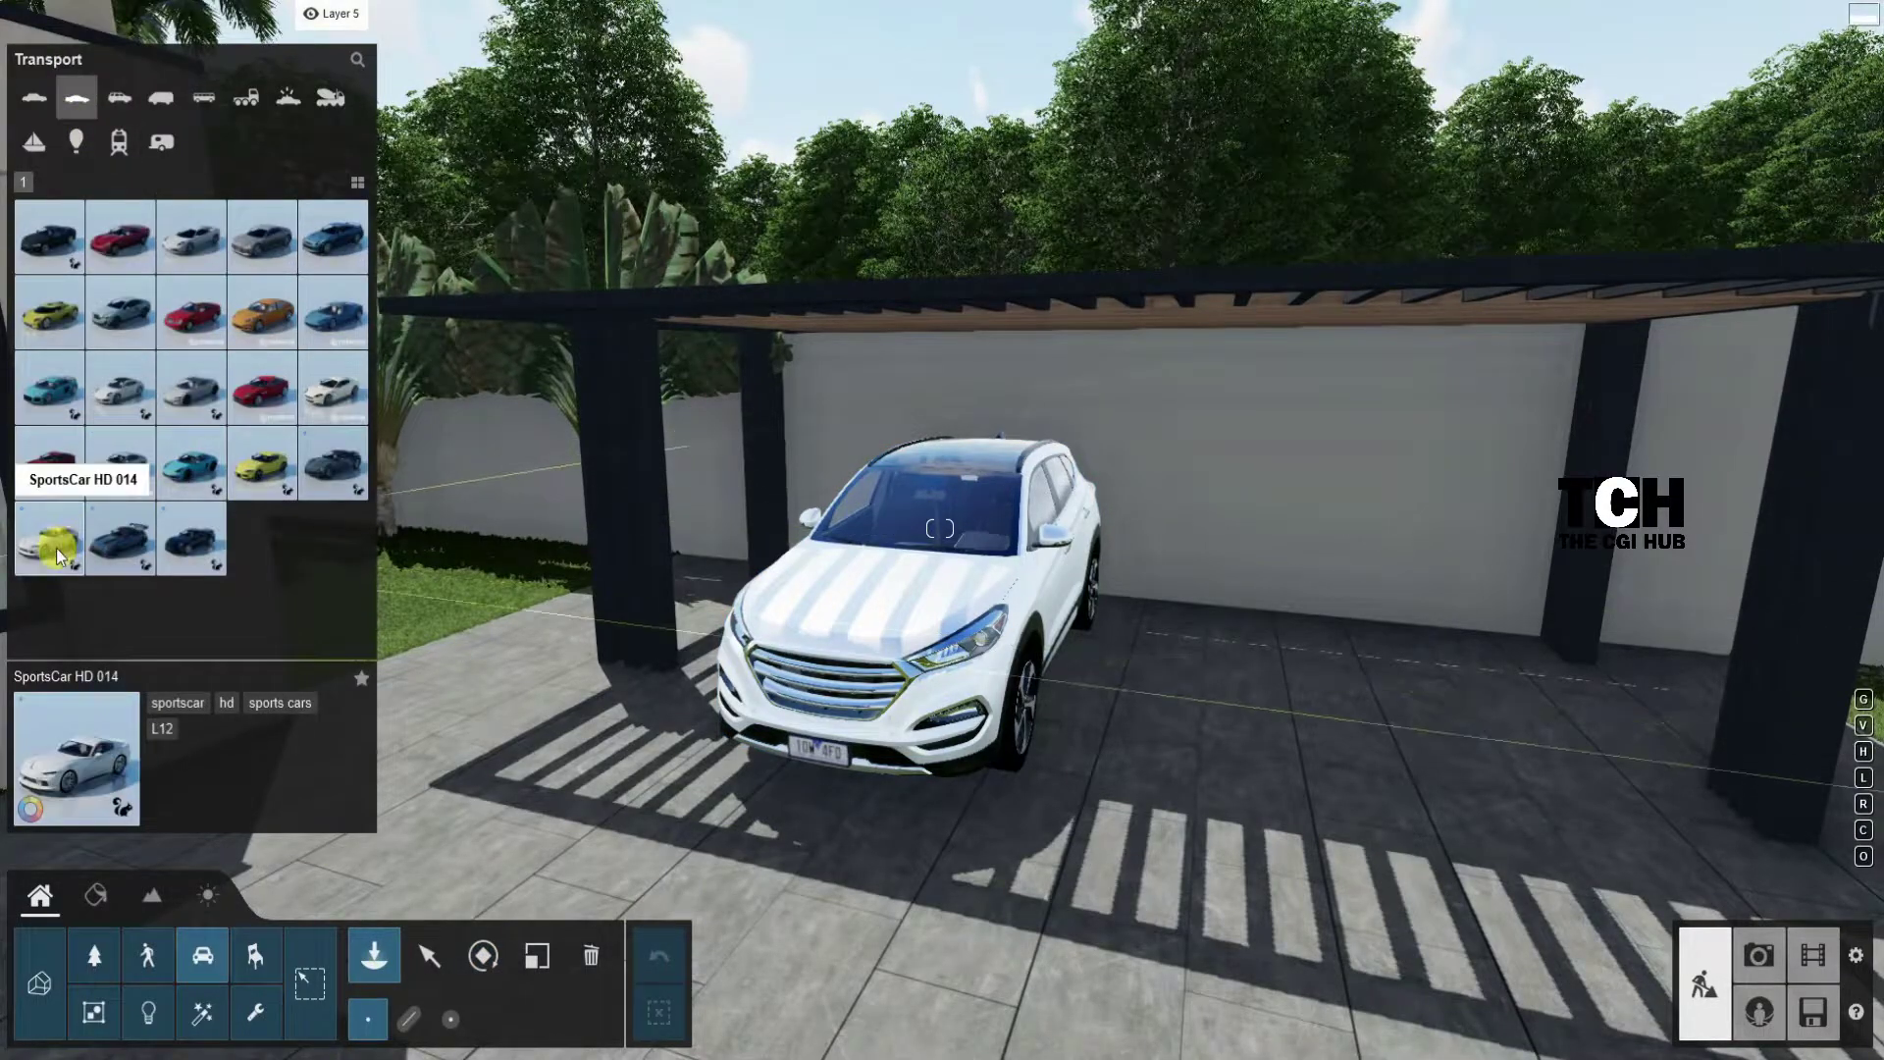
pyautogui.click(333, 462)
pyautogui.click(1120, 853)
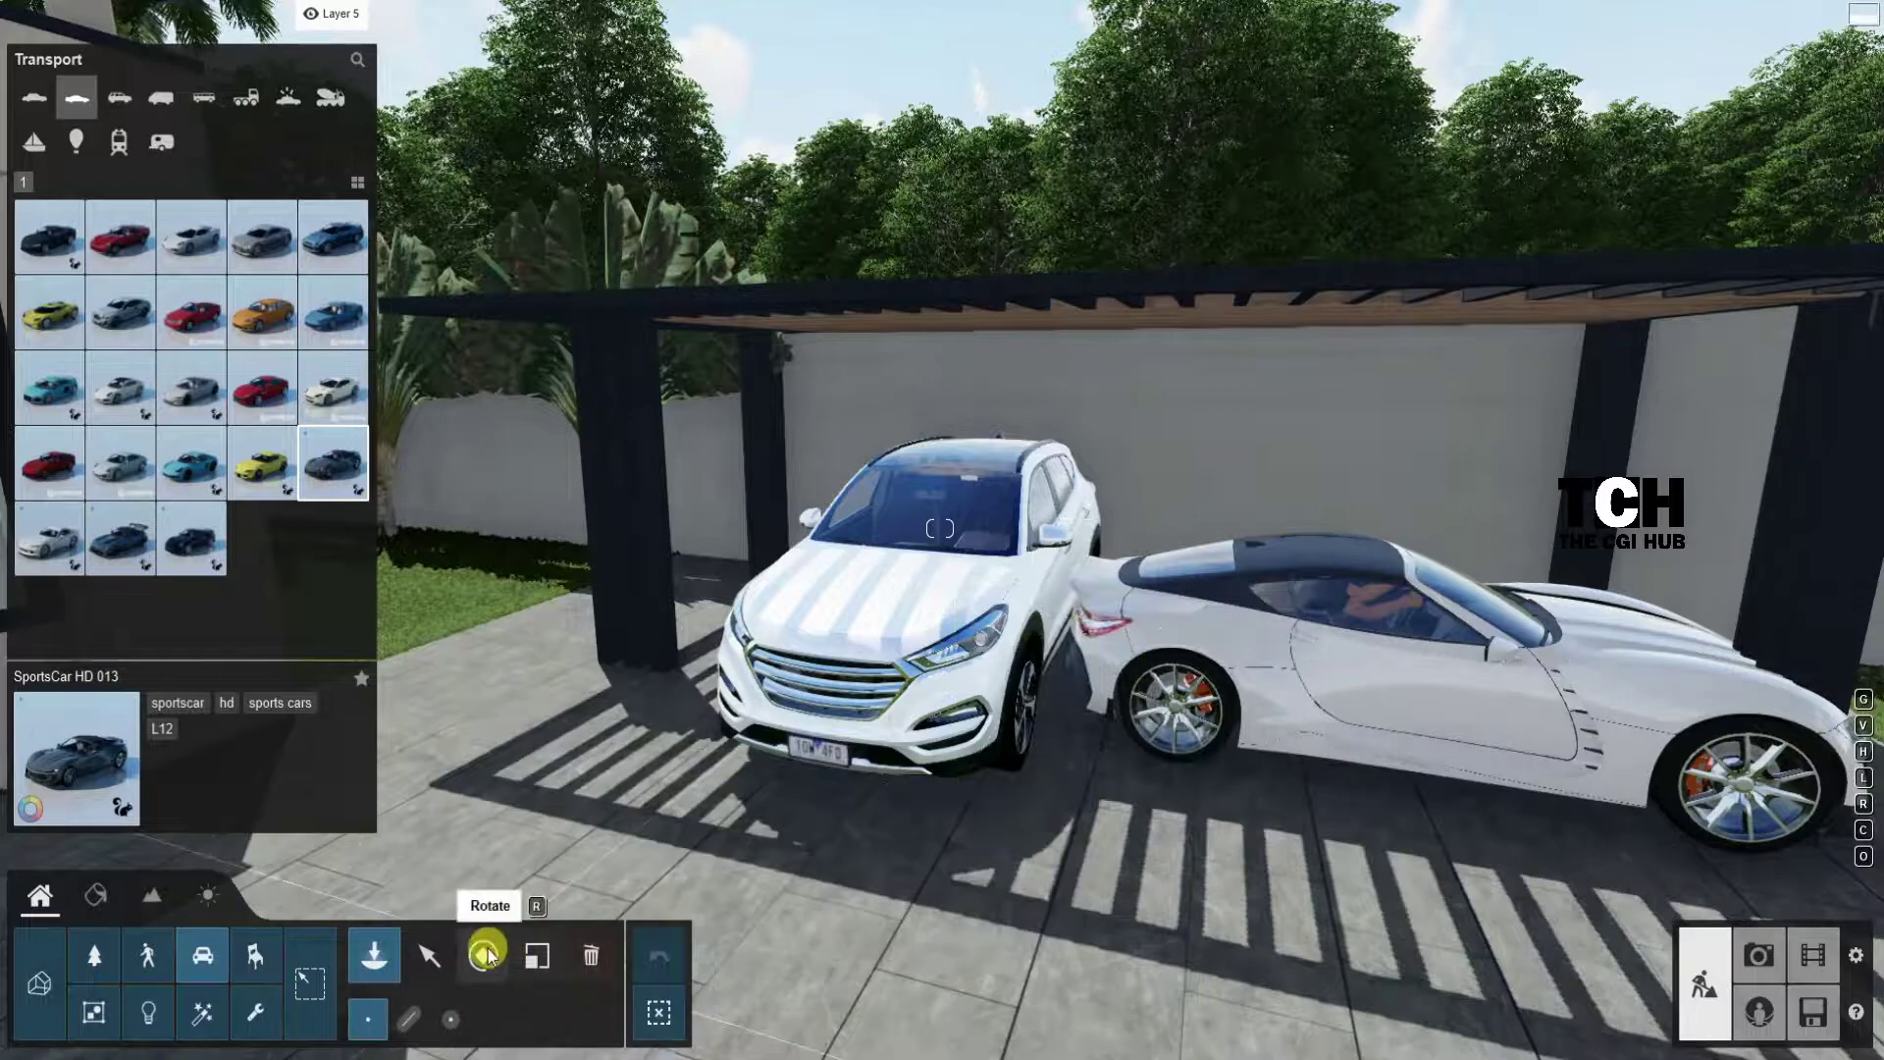
pyautogui.click(488, 954)
pyautogui.click(1462, 673)
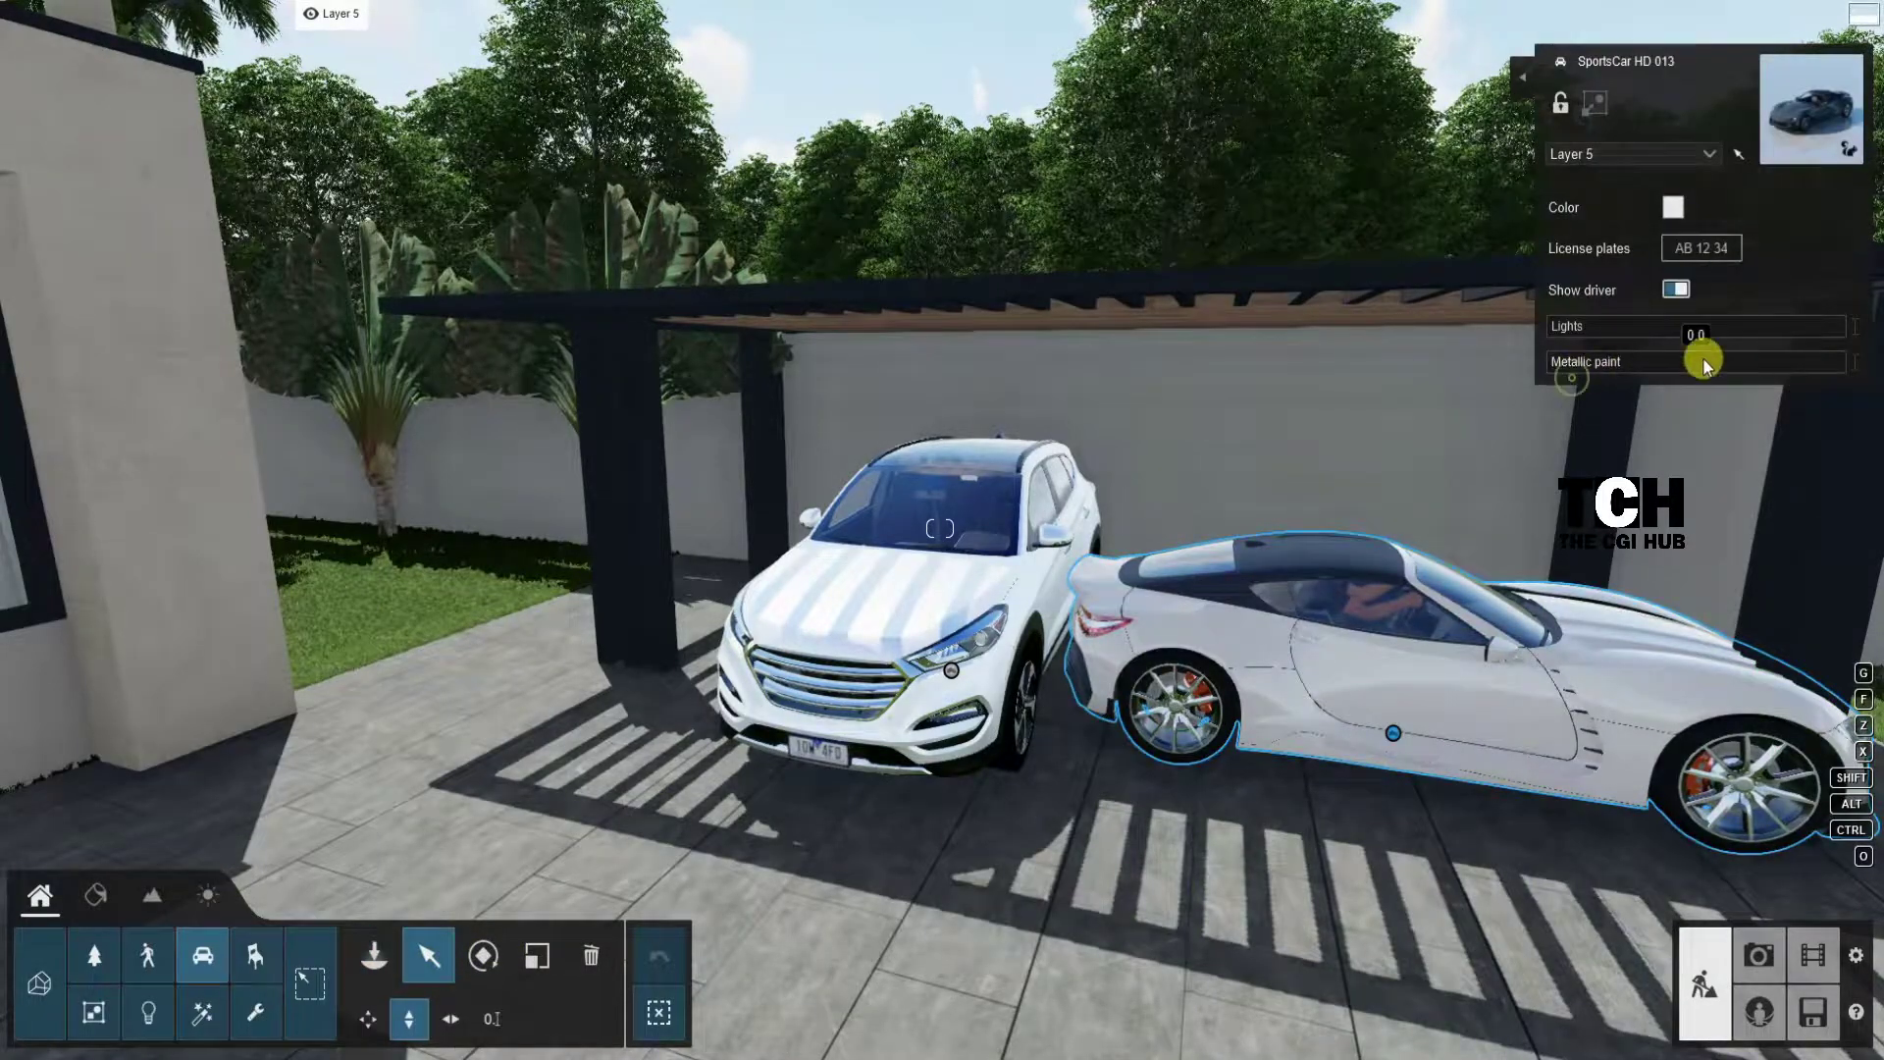
pyautogui.click(1676, 289)
pyautogui.click(483, 954)
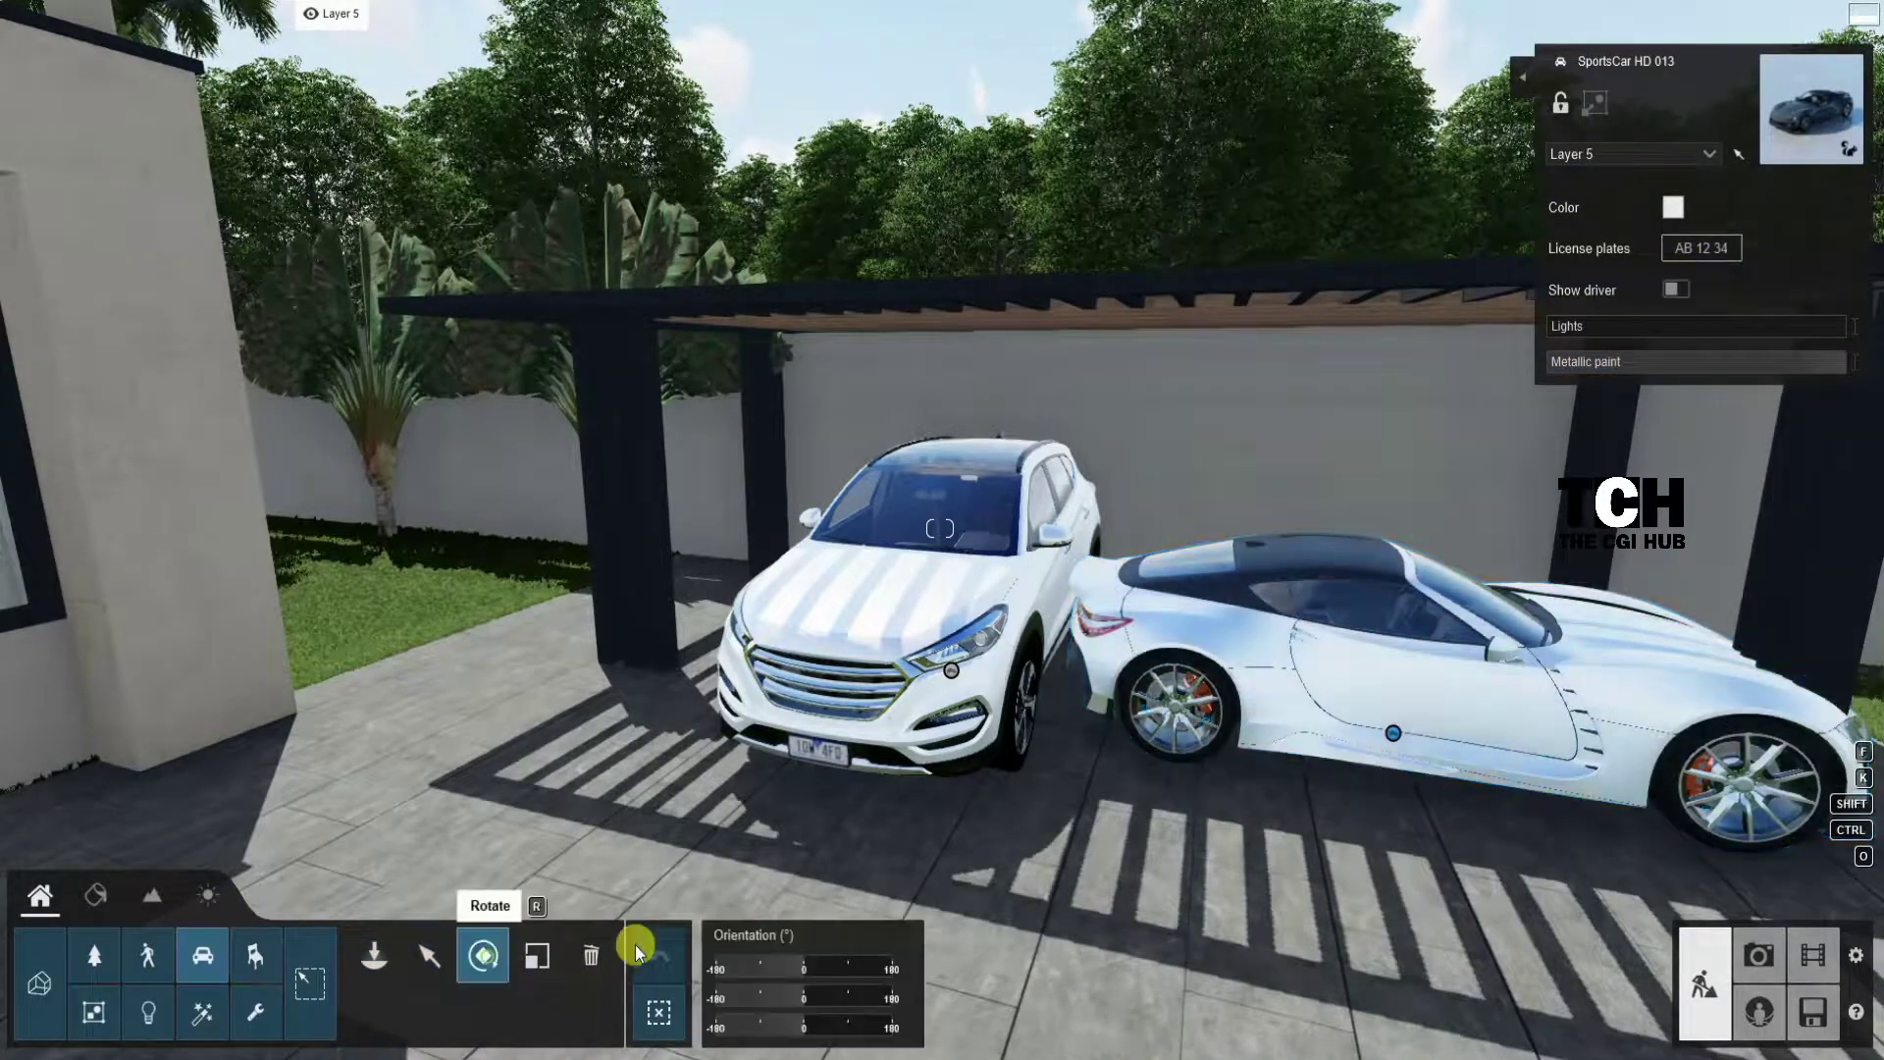
pyautogui.moveTo(1394, 733); pyautogui.dragTo(1492, 964)
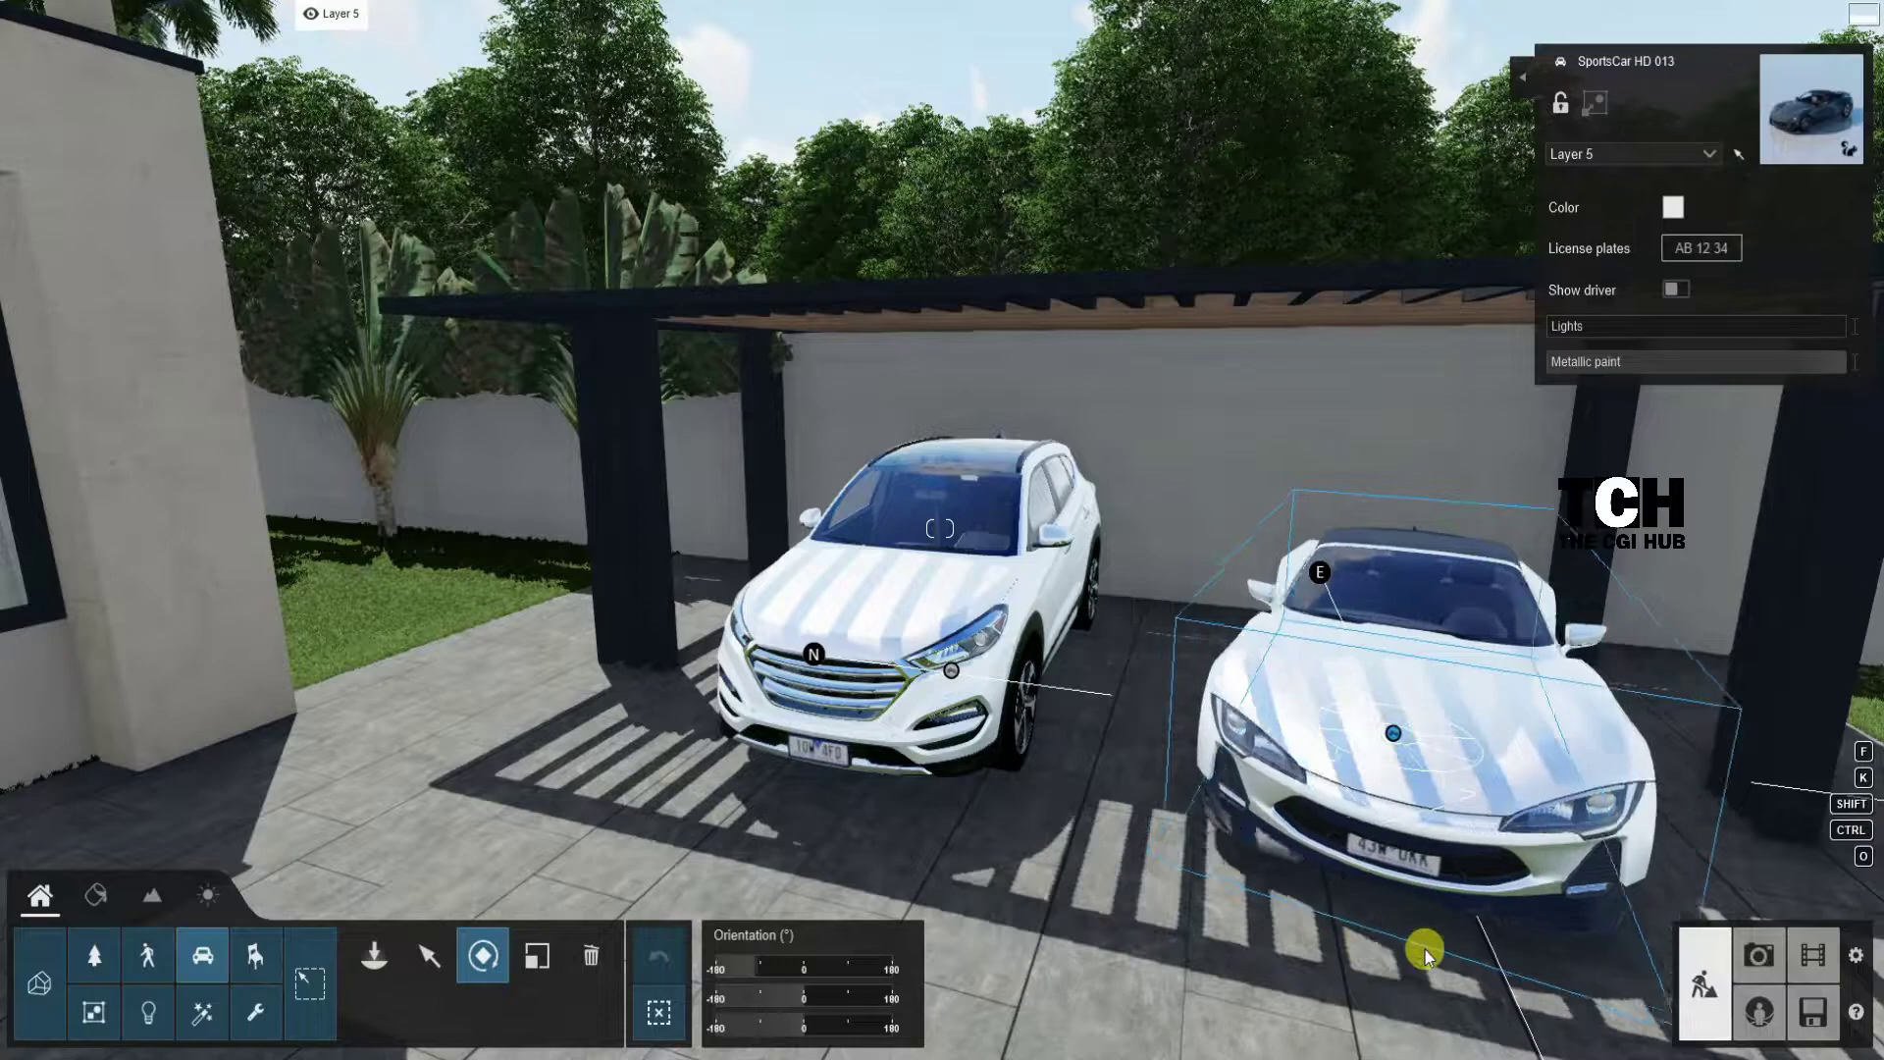
pyautogui.click(677, 1006)
# Step: Reframe photo 1 on the house and parked cars and store the view
pyautogui.click(1759, 955)
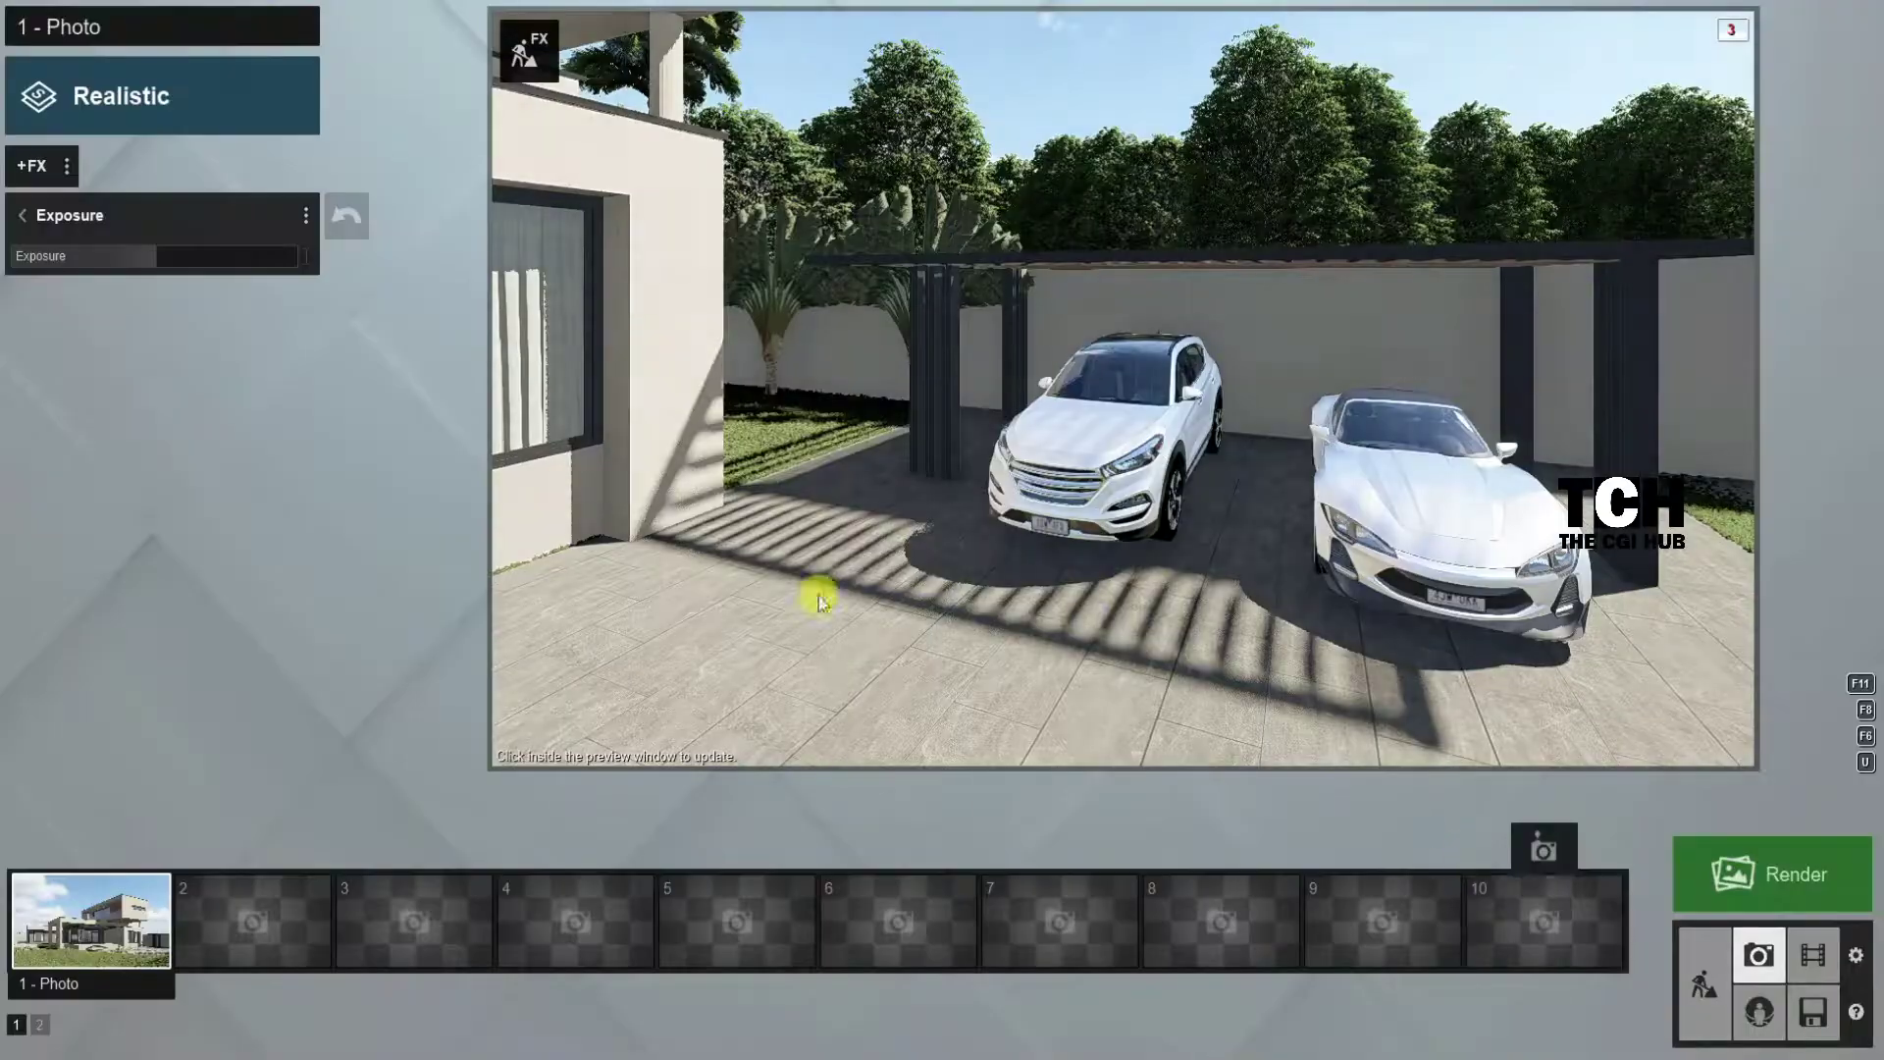
pyautogui.click(68, 845)
pyautogui.moveTo(1256, 354)
pyautogui.mouseDown(button='right')
pyautogui.moveTo(1123, 388)
pyautogui.moveTo(1250, 349)
pyautogui.mouseUp(button='right')
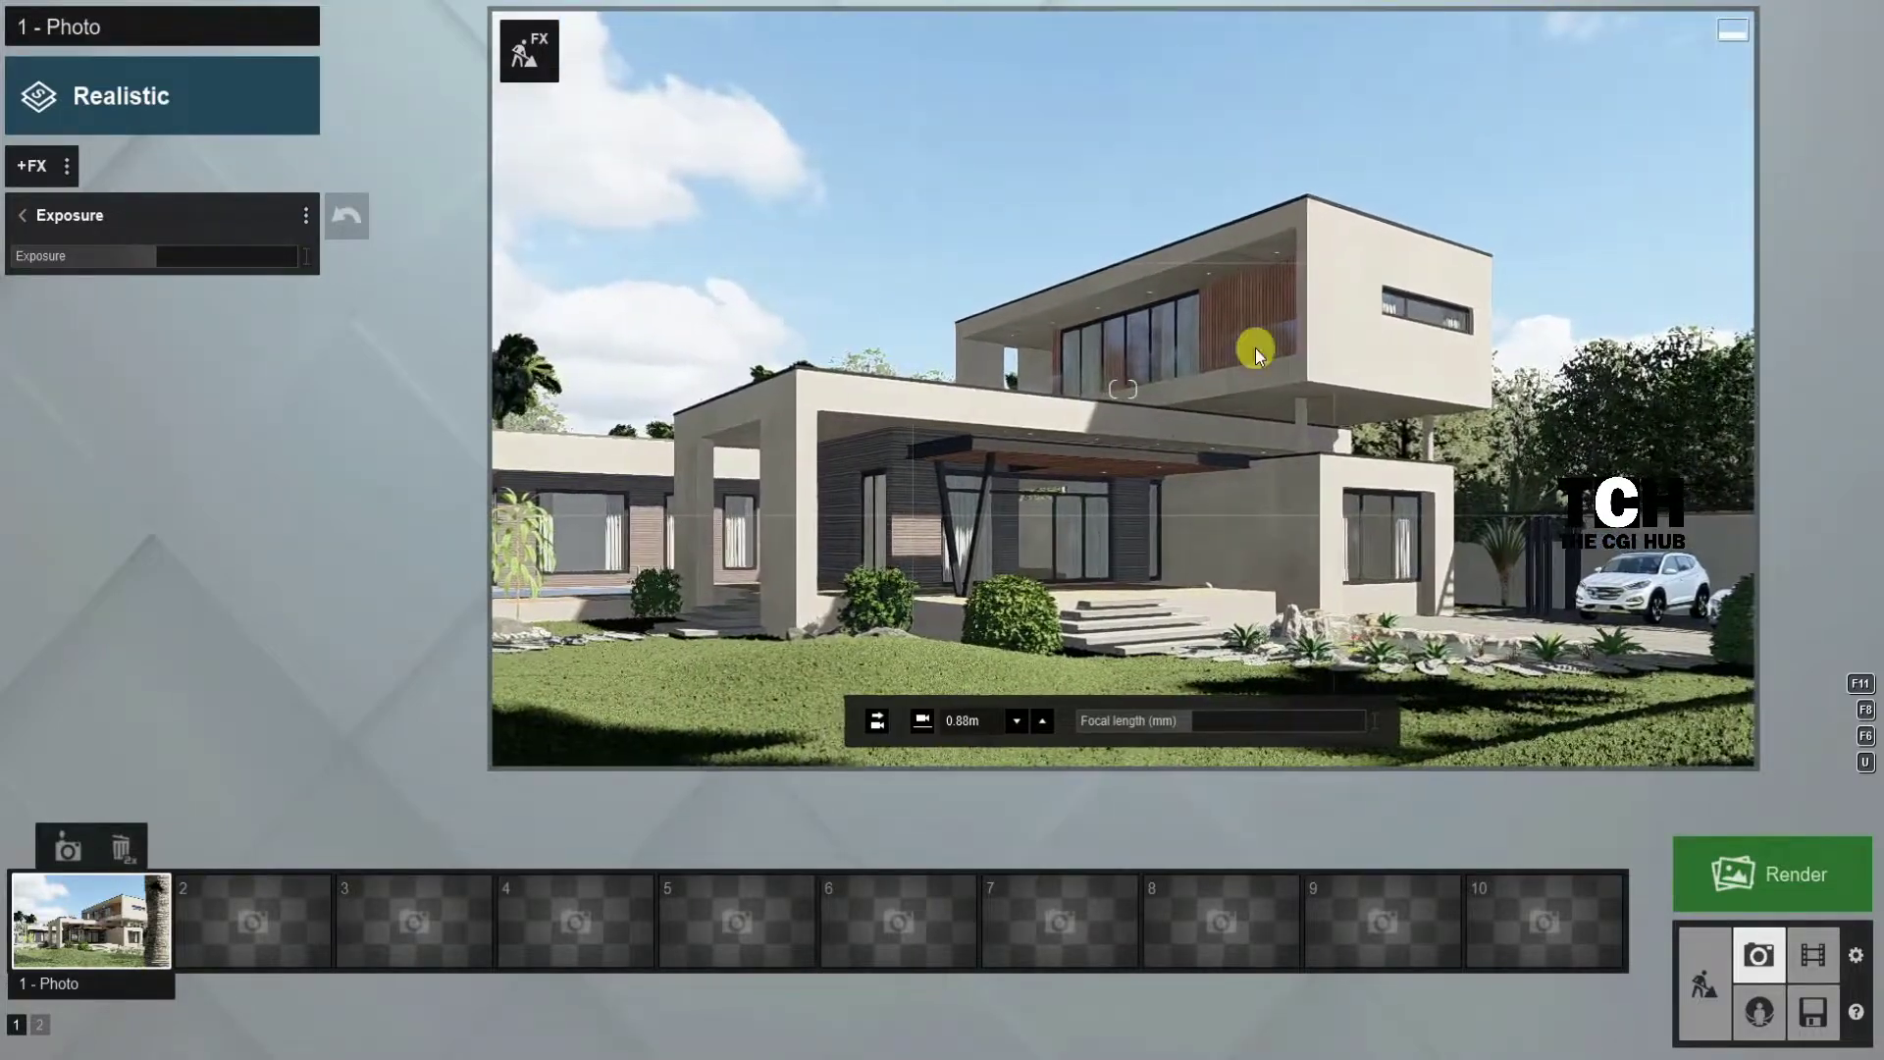
pyautogui.click(67, 846)
pyautogui.click(85, 216)
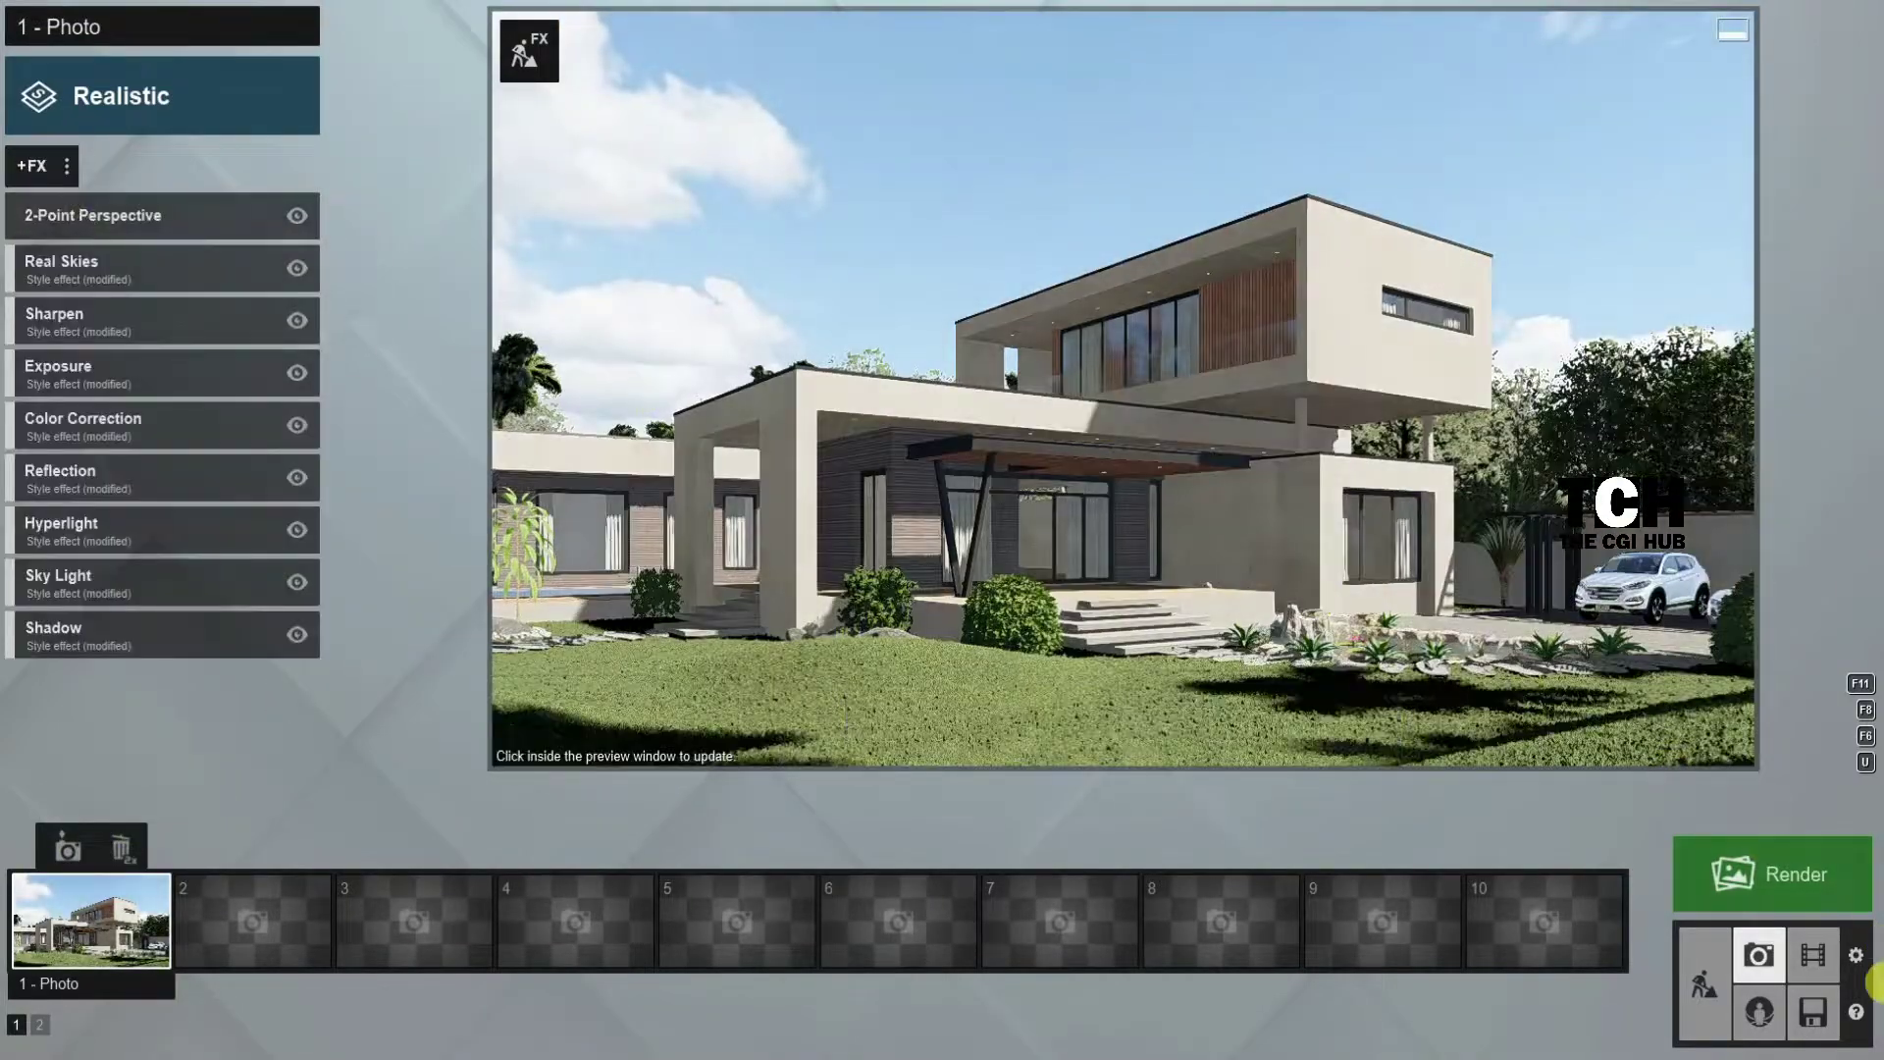
# Step: Render photo 1 at 1920x1080 and save it as a JPG
pyautogui.click(1772, 873)
pyautogui.click(818, 796)
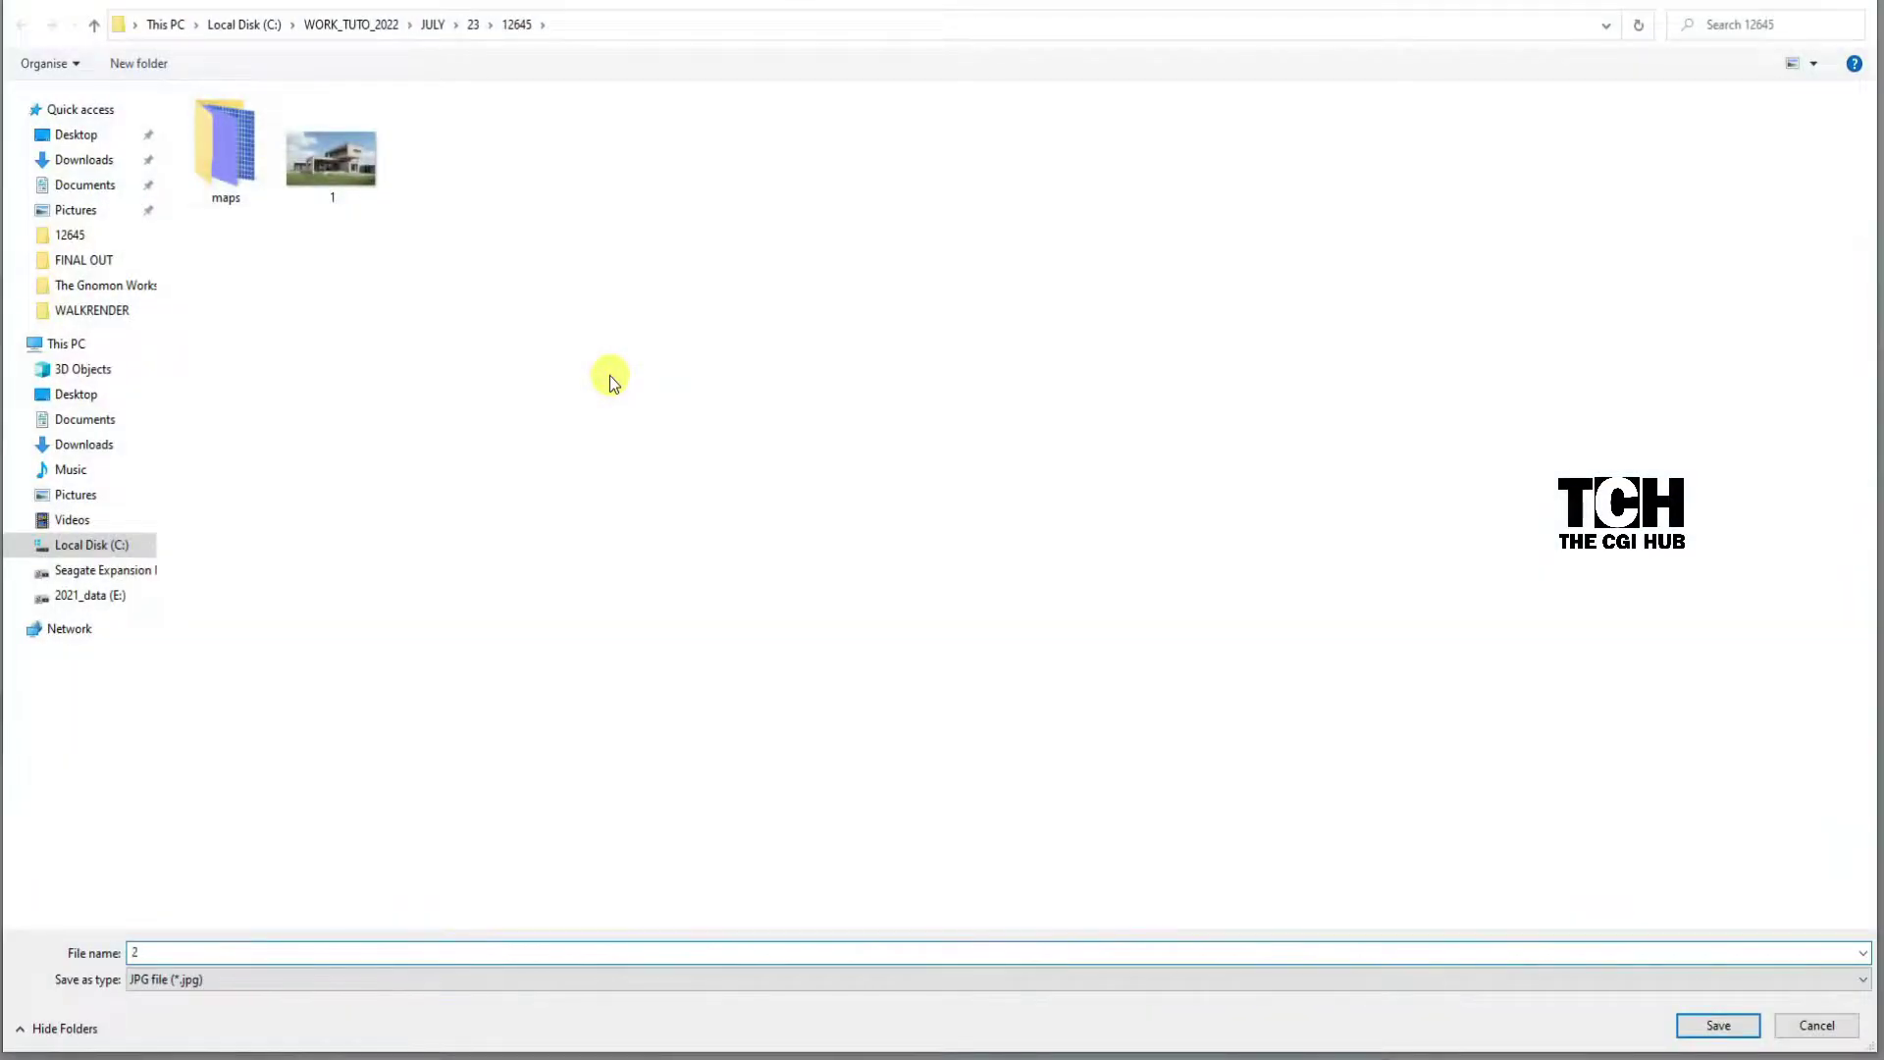
pyautogui.press('Escape')
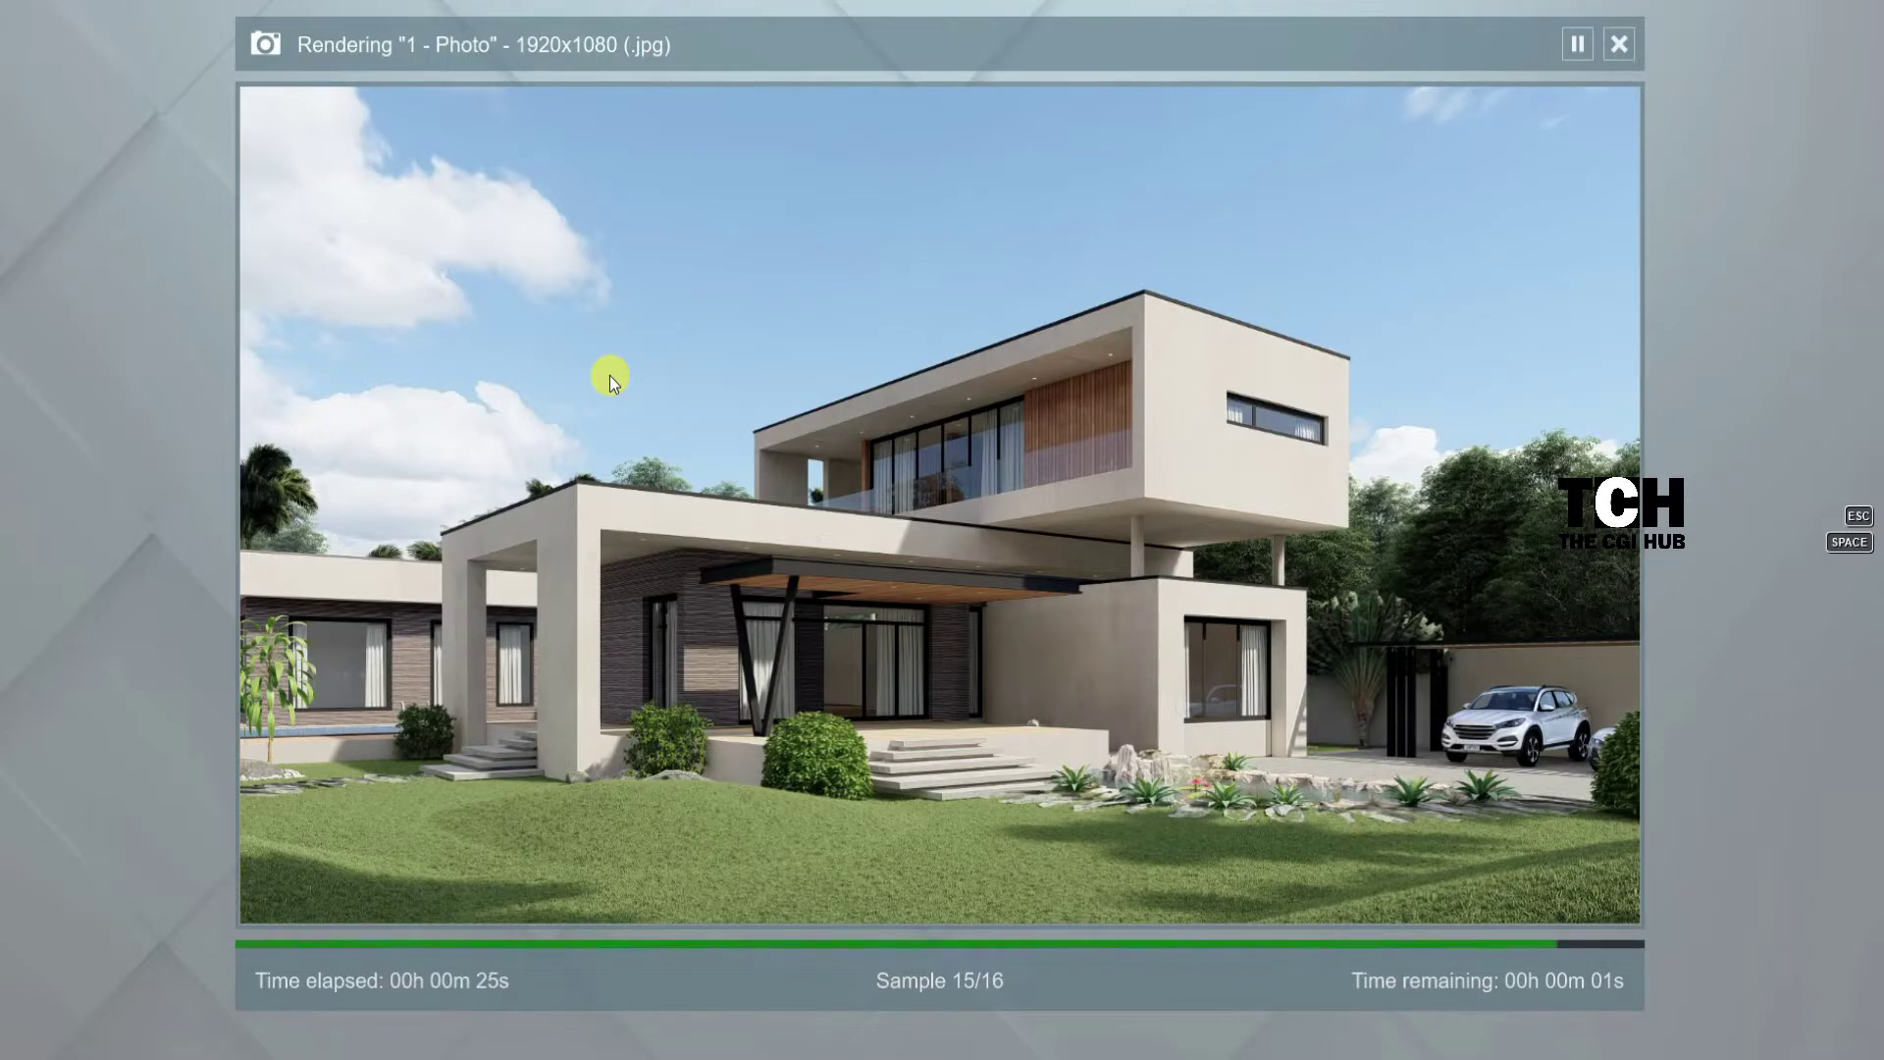
pyautogui.click(1417, 880)
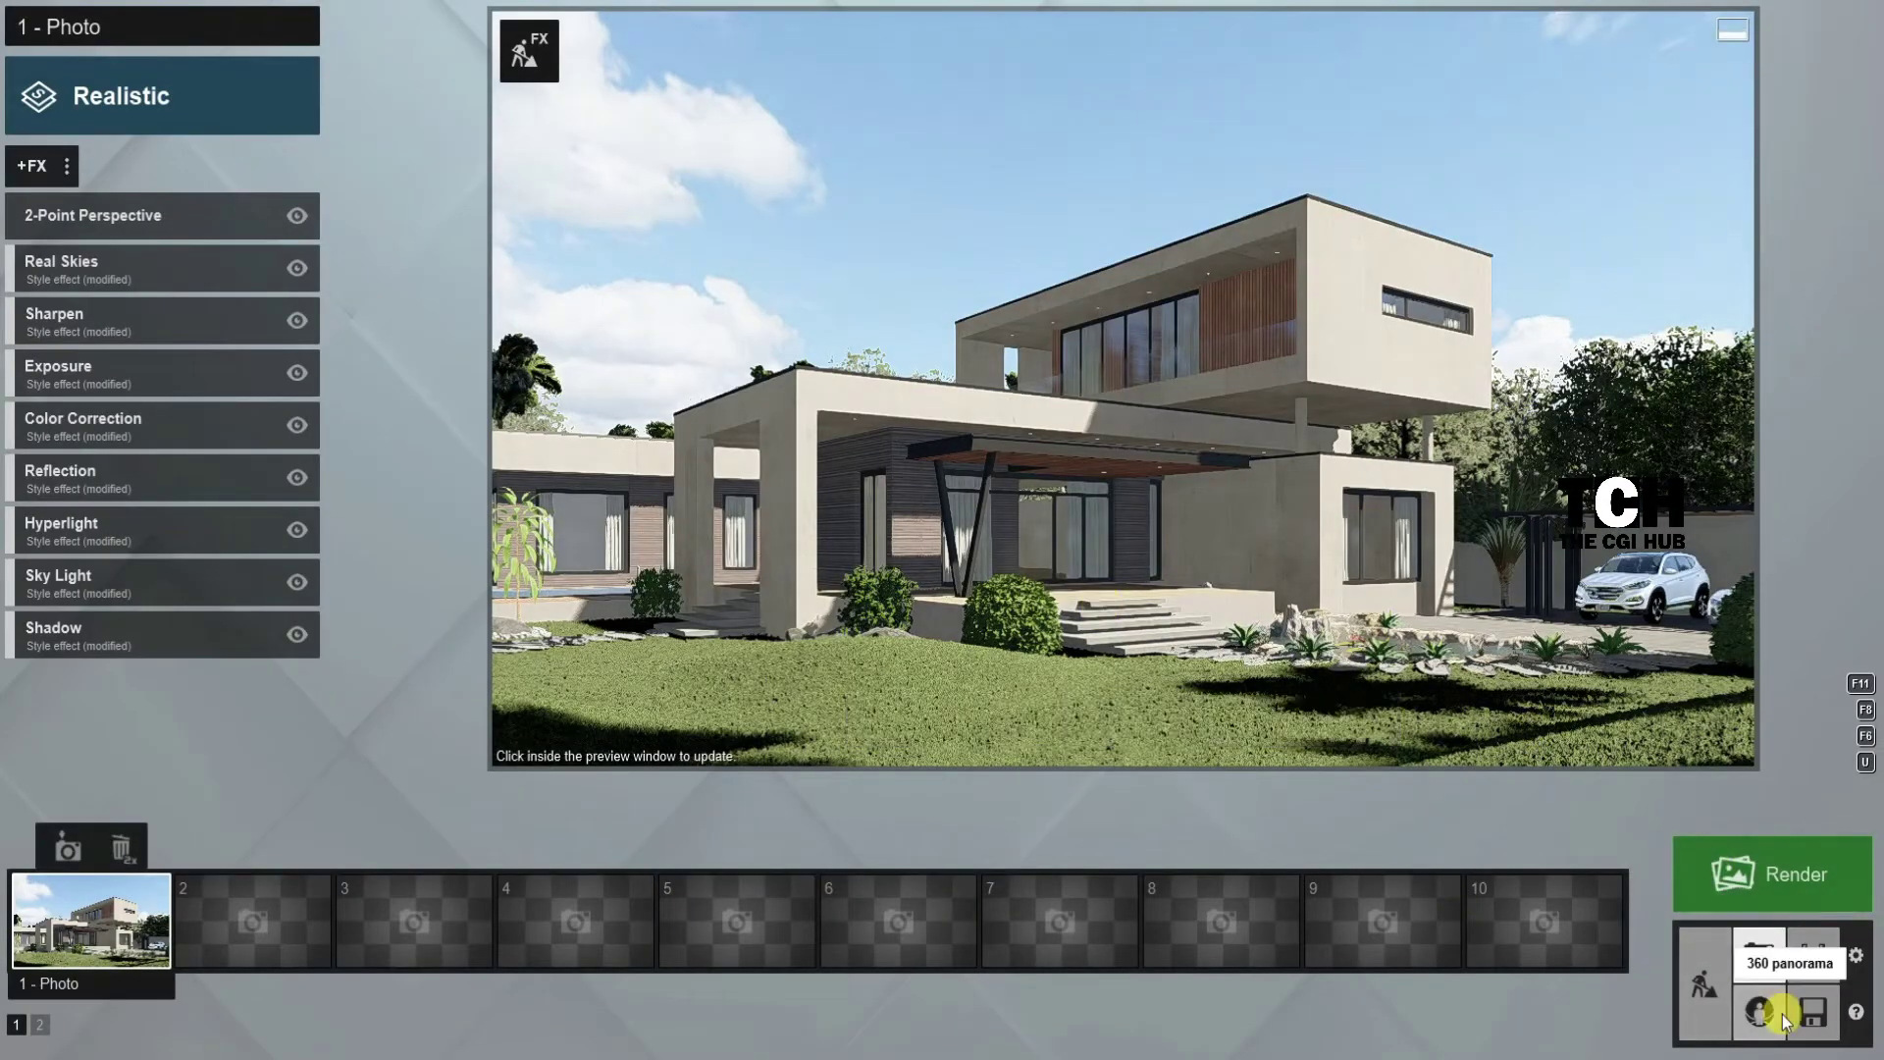
# Step: Start saving the project under the new name 45
pyautogui.click(1782, 1014)
pyautogui.click(1162, 532)
pyautogui.write('45')
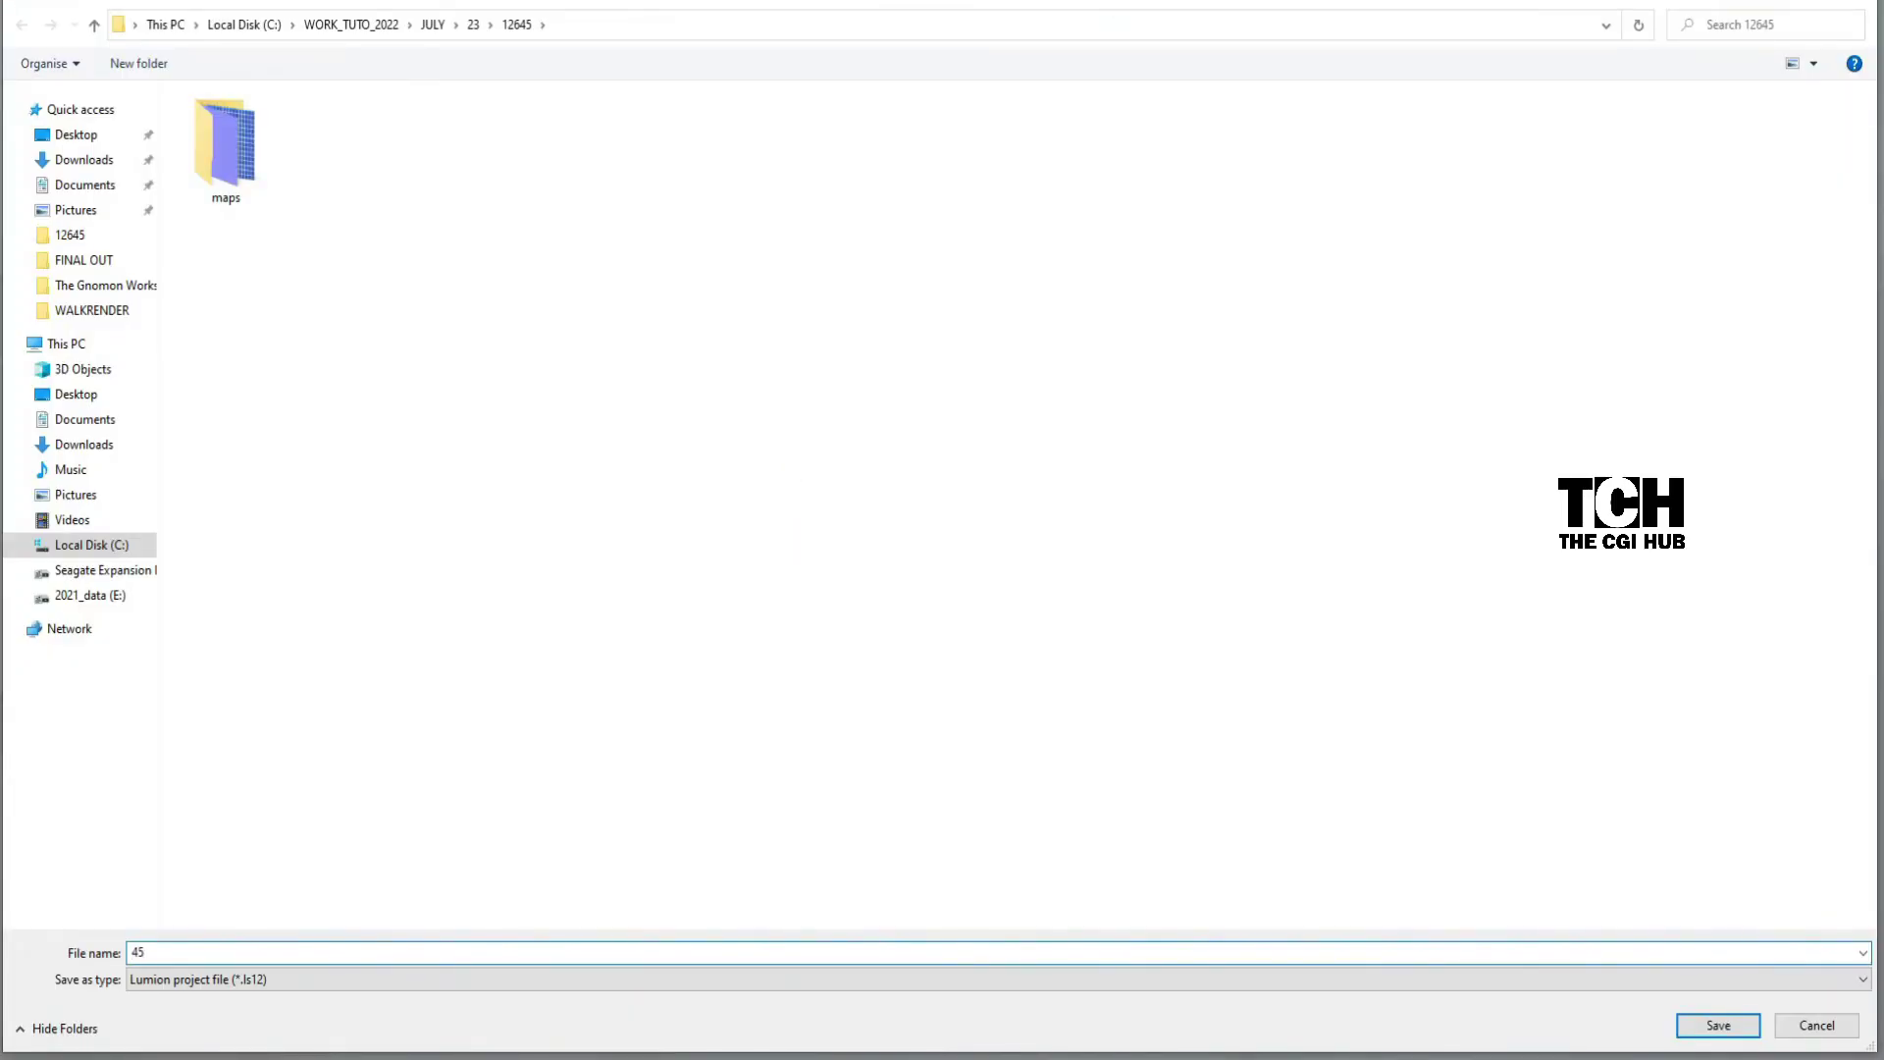